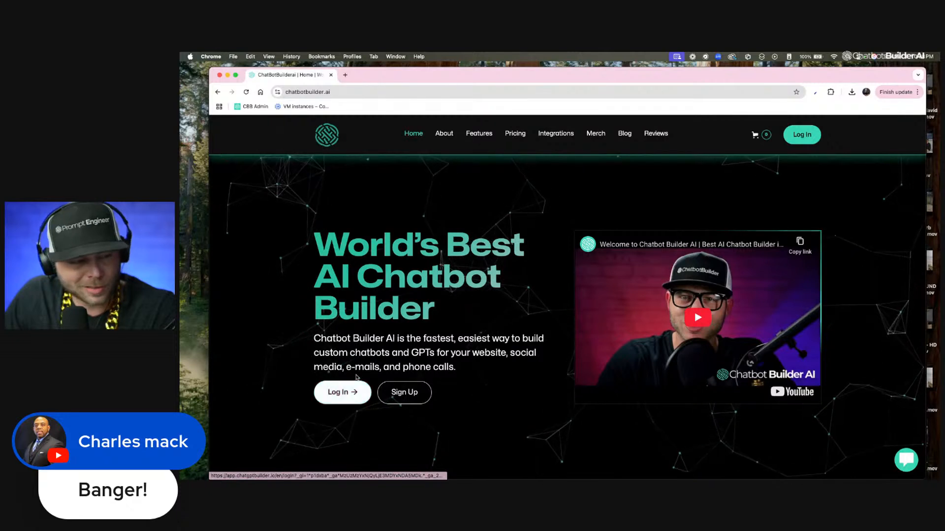
Step: Sign up and create a new webchat chatbot named Appointment bot
{"action": "left_click", "coordinate": [403, 393]}
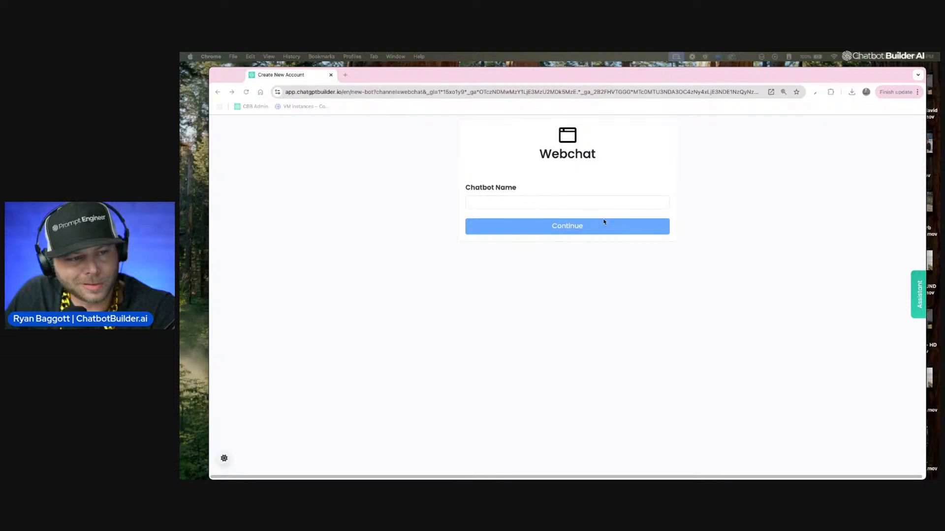
{"action": "left_click", "coordinate": [595, 201]}
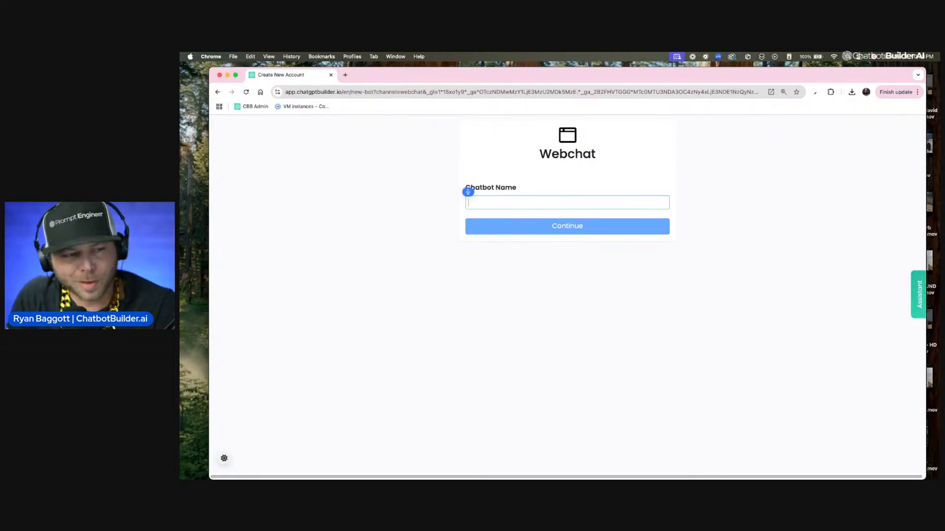
{"action": "type", "text": "Appointment but"}
{"action": "key", "text": "BackSpace"}
{"action": "key", "text": "BackSpace"}
{"action": "type", "text": "oug"}
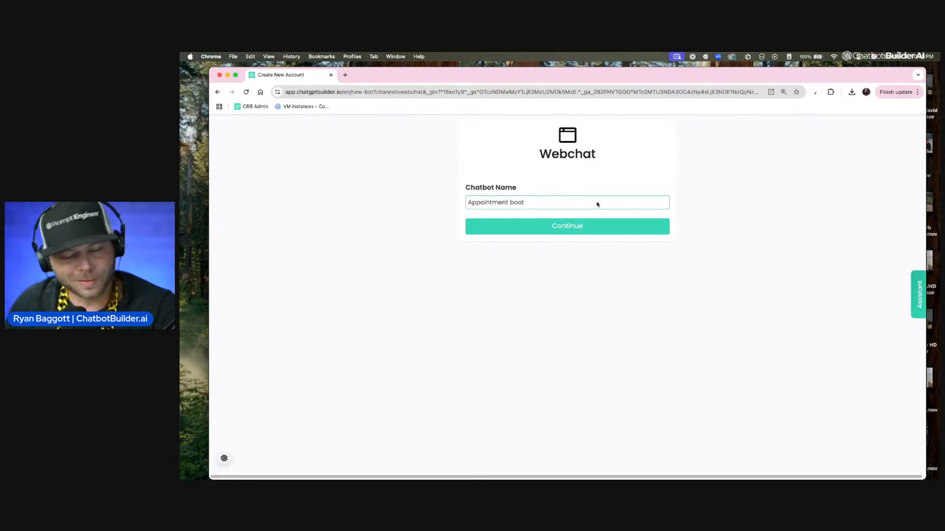
{"action": "key", "text": "BackSpace"}
{"action": "key", "text": "BackSpace"}
{"action": "type", "text": "t"}
{"action": "left_click", "coordinate": [543, 231]}
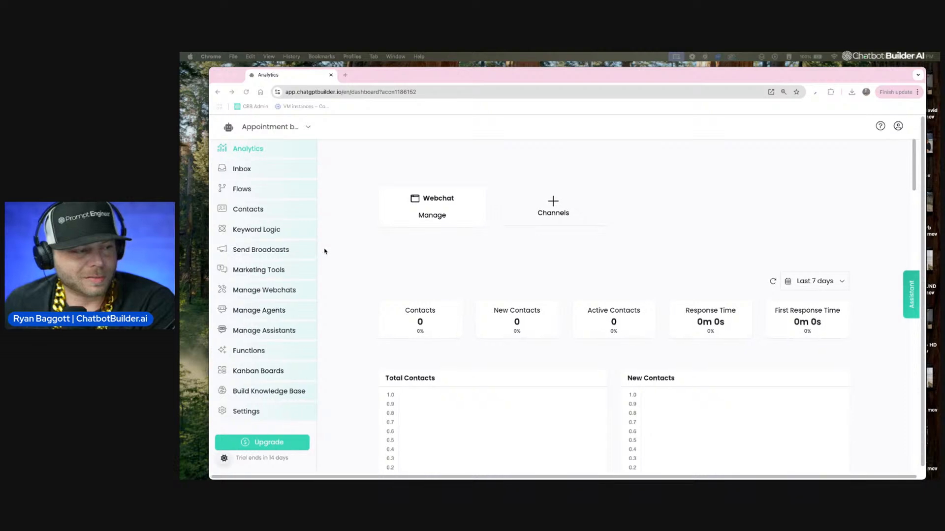
Step: Open Appointment Scheduling's integrations and connect a Google Calendar account, granting Chatbot Builder access
{"action": "left_click", "coordinate": [261, 271]}
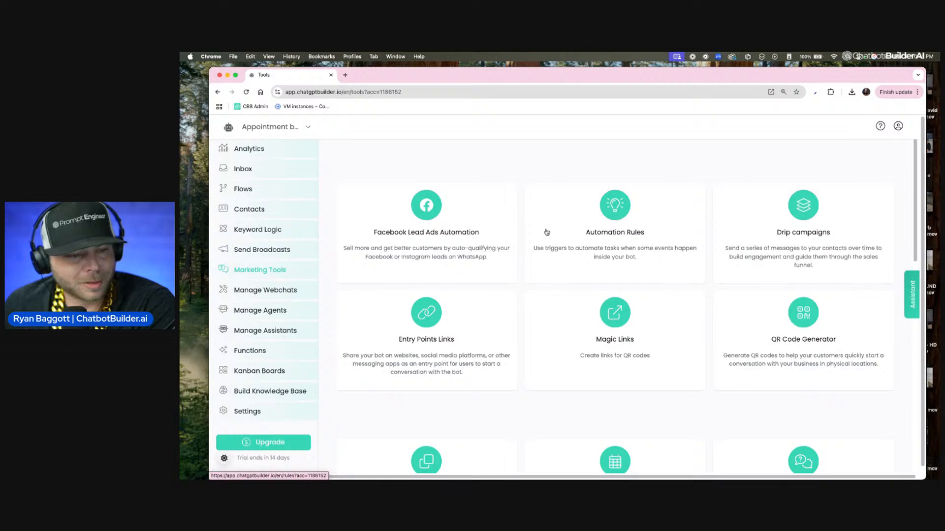
{"action": "scroll", "coordinate": [687, 230], "scroll_direction": "down", "scroll_amount": 3}
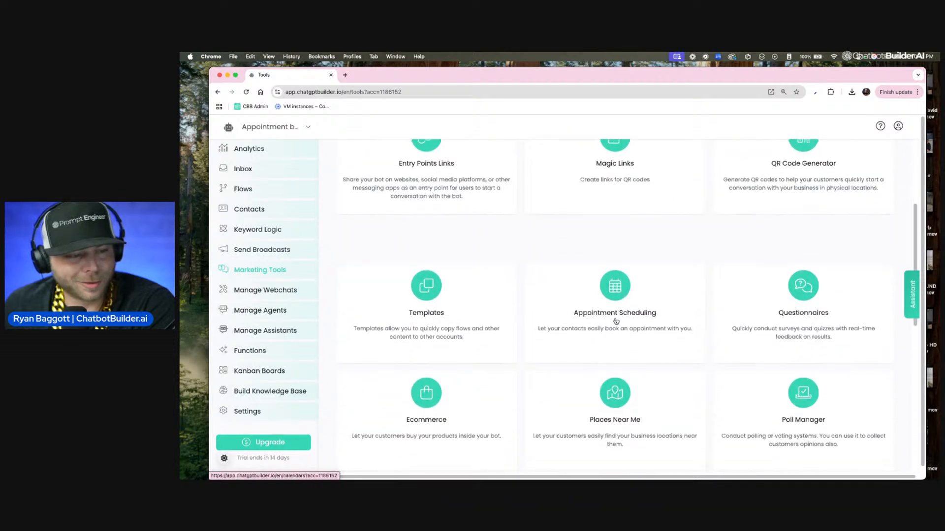
{"action": "left_click", "coordinate": [617, 319]}
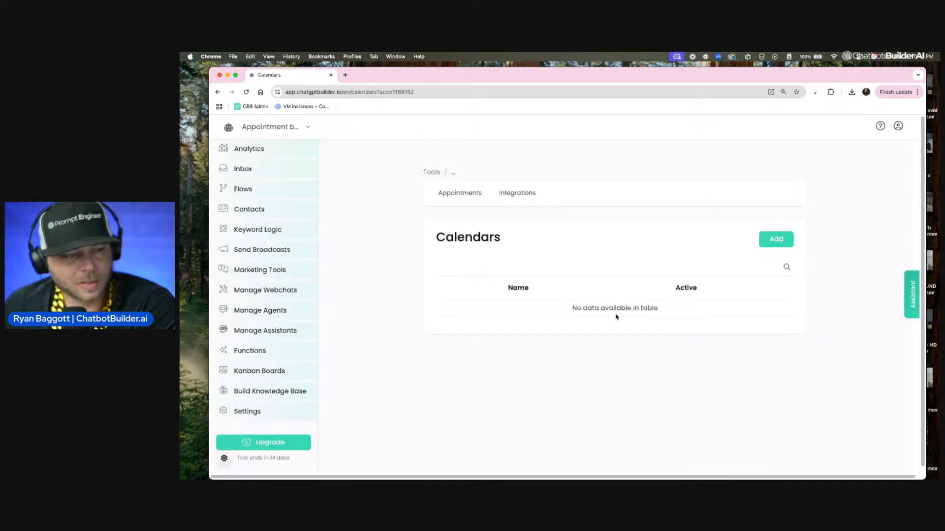
{"action": "left_click", "coordinate": [522, 195]}
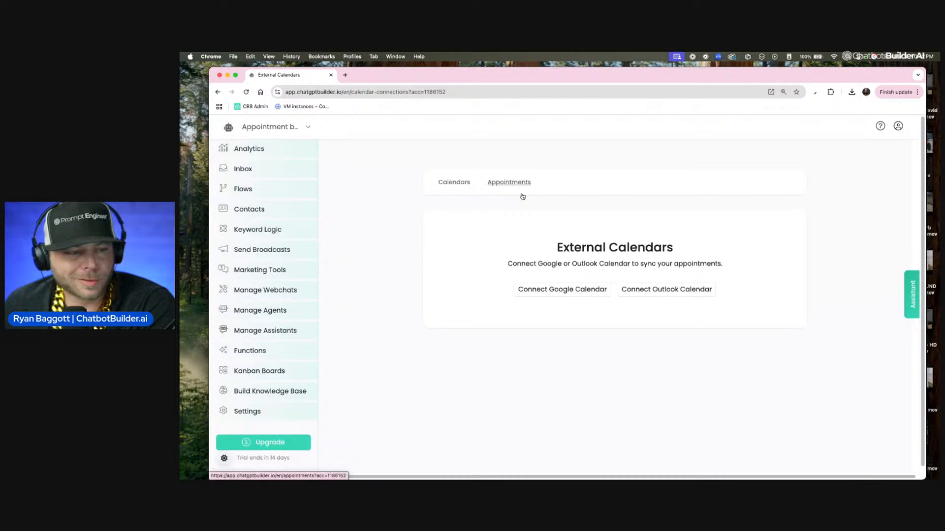
{"action": "left_click", "coordinate": [567, 290]}
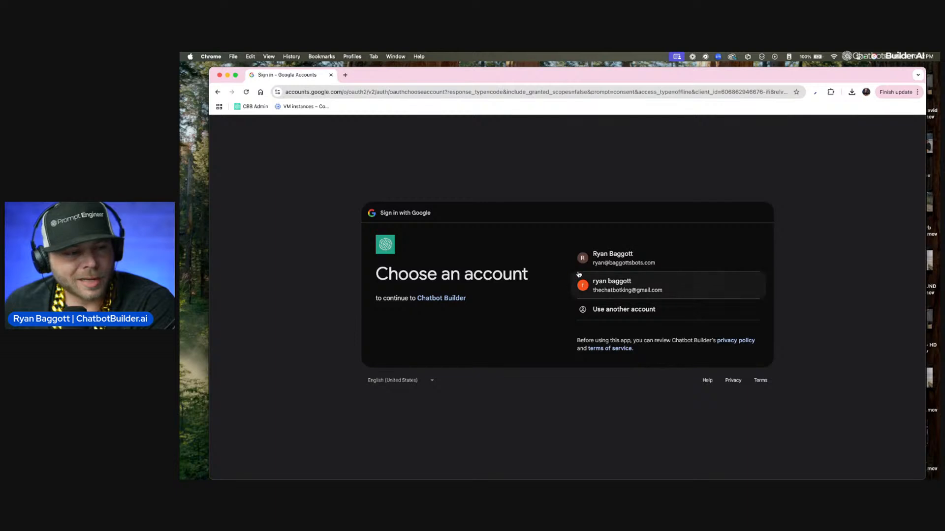
{"action": "left_click", "coordinate": [677, 286]}
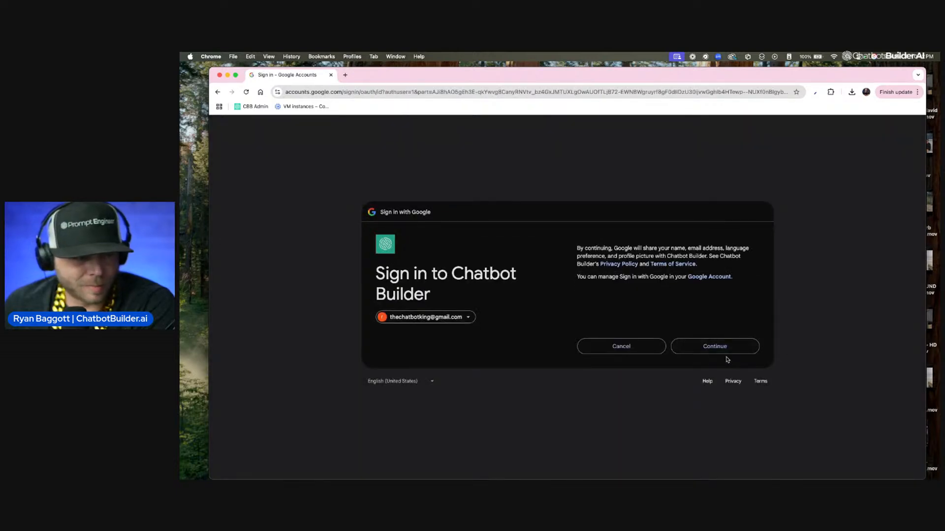
{"action": "left_click", "coordinate": [731, 353]}
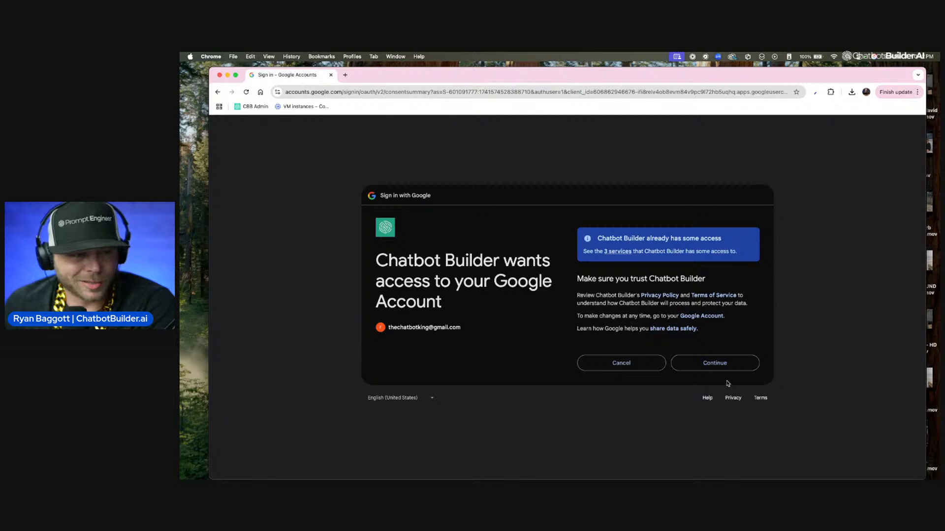
{"action": "left_click", "coordinate": [724, 364]}
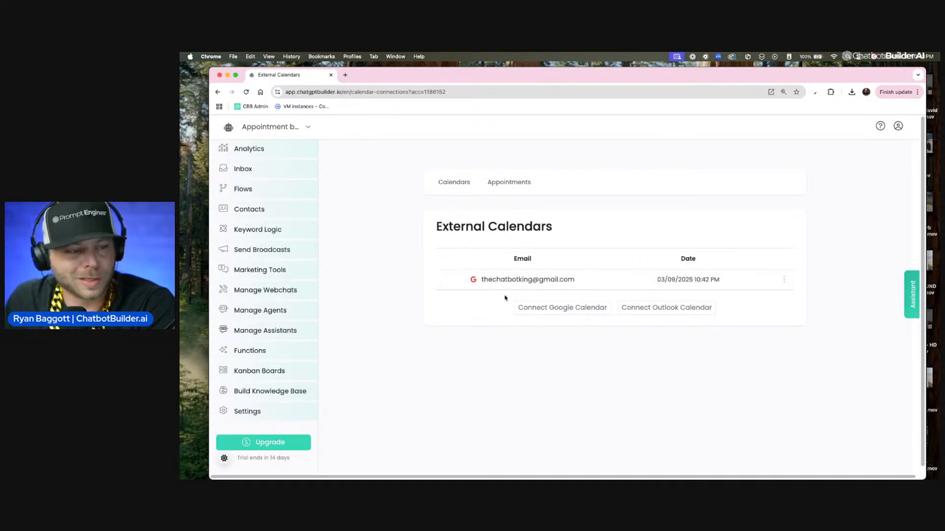
Step: Connect a second Google Calendar account and allow it to view and edit calendar events
{"action": "left_click", "coordinate": [583, 311]}
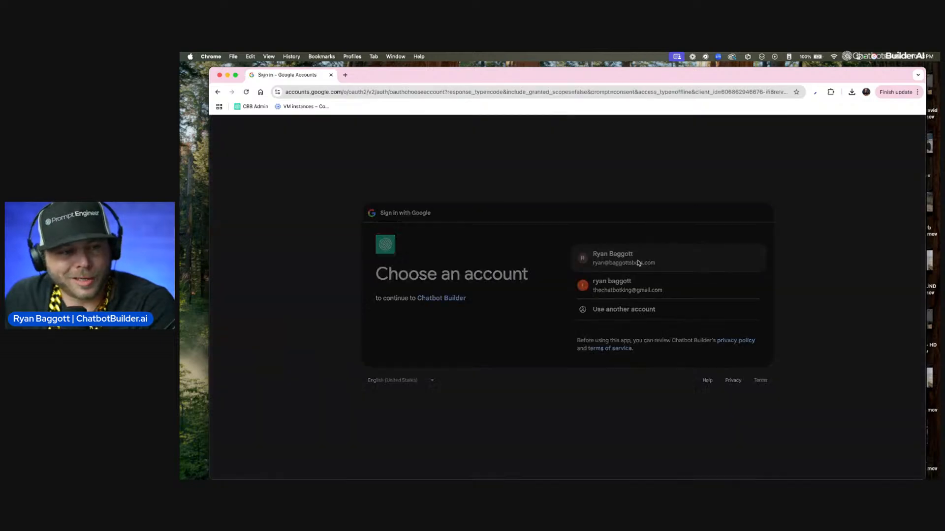
{"action": "left_click", "coordinate": [639, 264]}
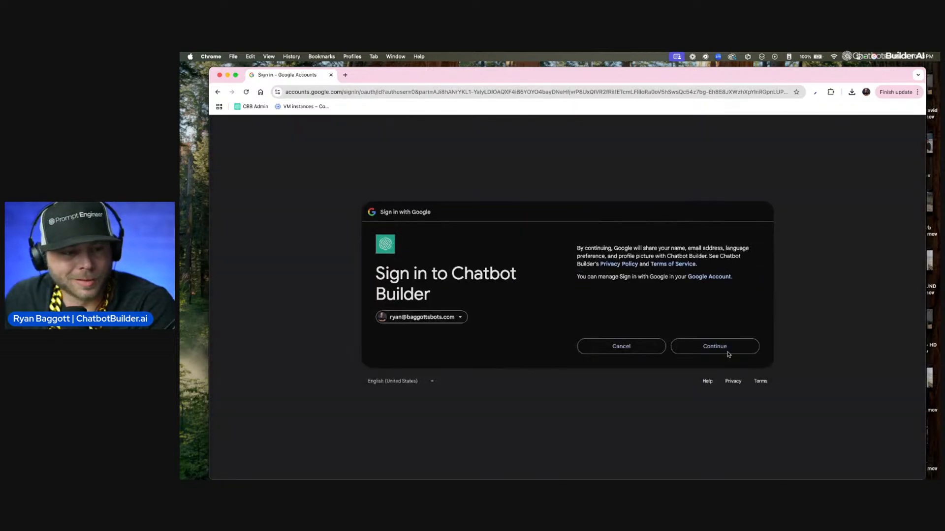
{"action": "left_click", "coordinate": [727, 353]}
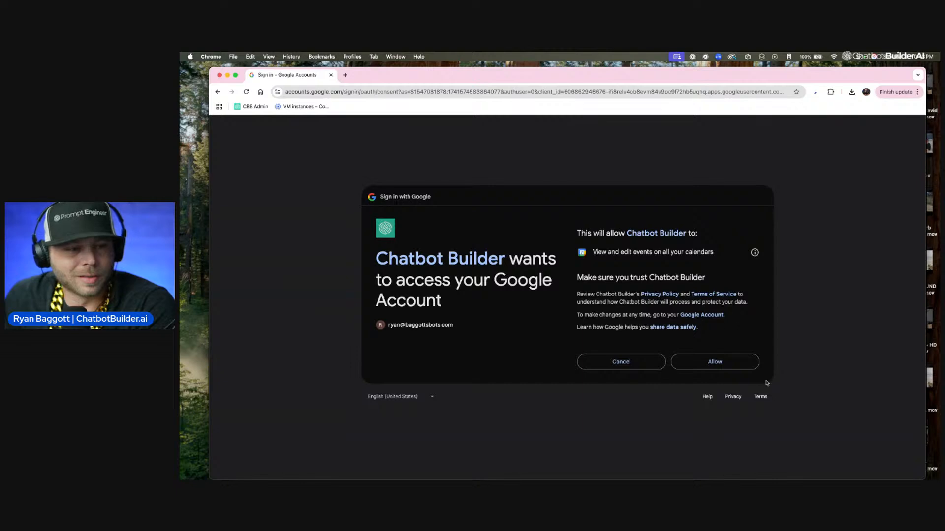
{"action": "left_click", "coordinate": [716, 362]}
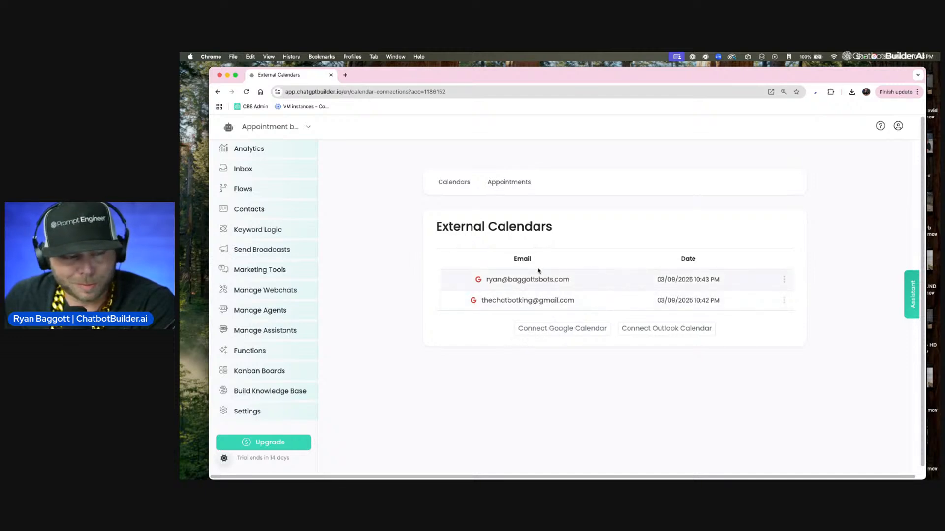
Step: Add a new calendar named CB Calendar
{"action": "left_click", "coordinate": [455, 185]}
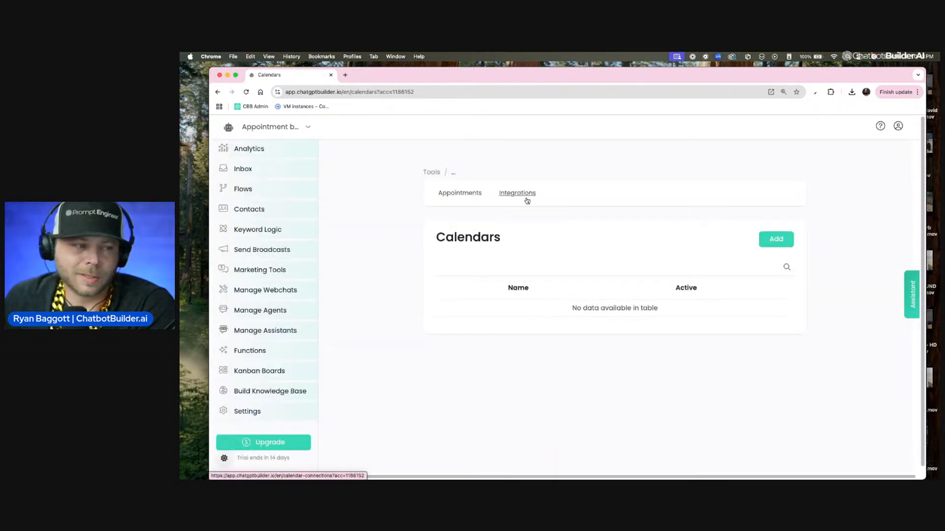
{"action": "left_click", "coordinate": [771, 244]}
{"action": "left_click", "coordinate": [771, 245]}
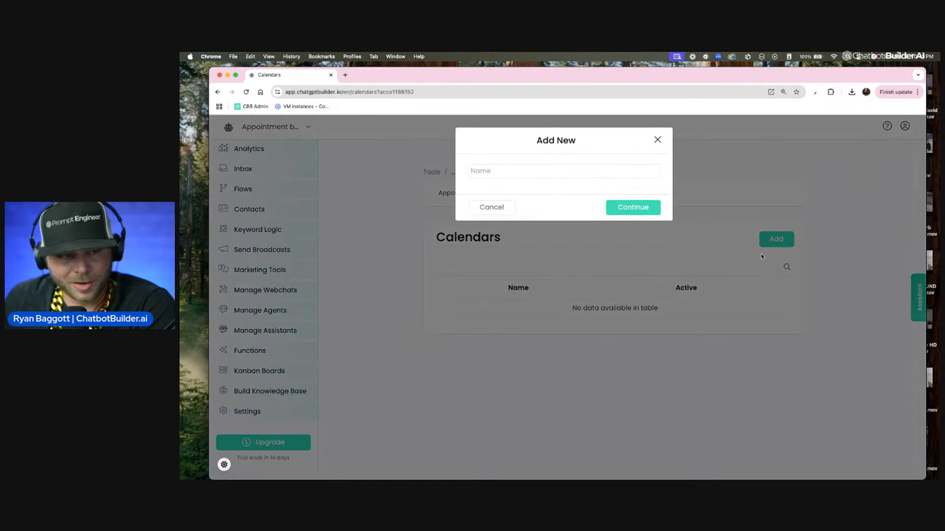
{"action": "left_click", "coordinate": [627, 172]}
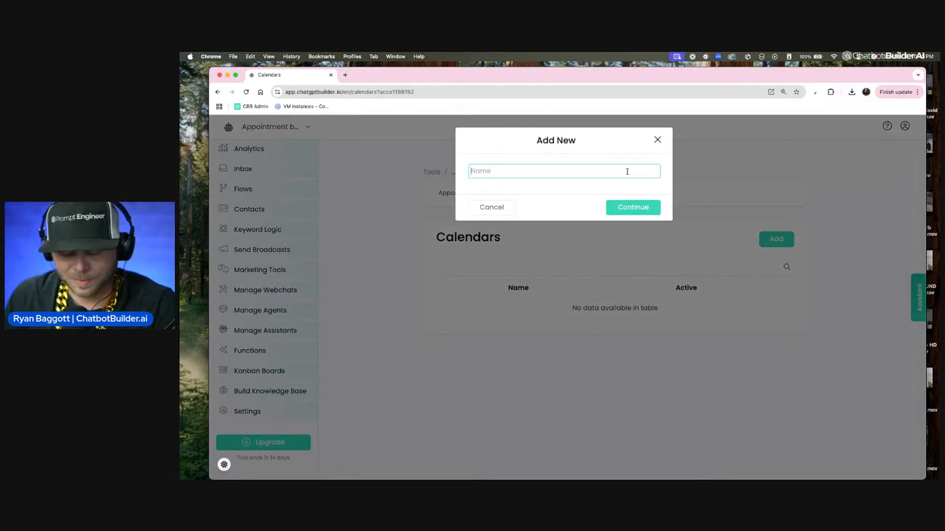
{"action": "type", "text": "CB Cal"}
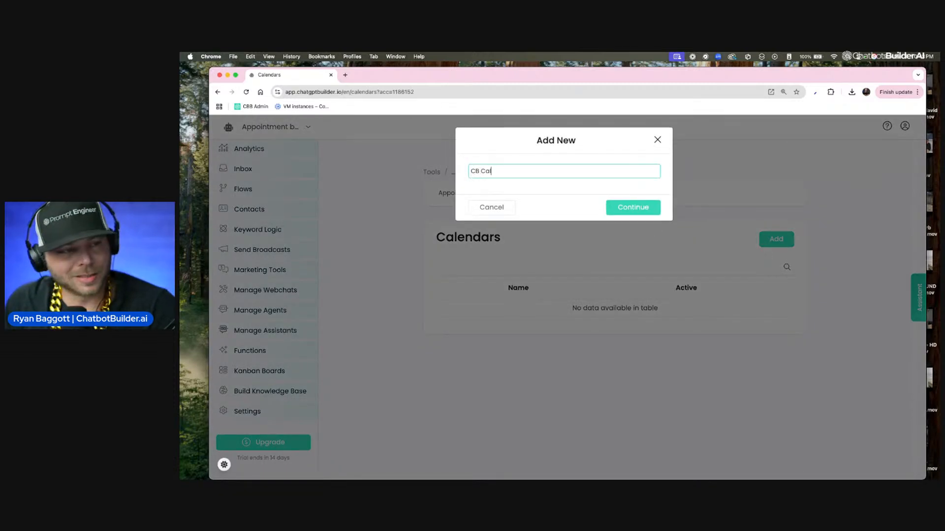
{"action": "type", "text": "endar"}
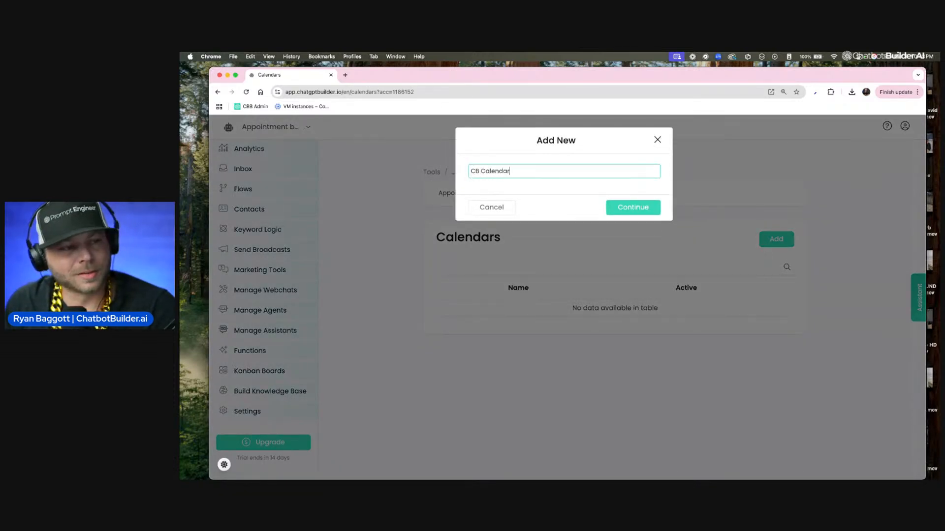
{"action": "left_click", "coordinate": [638, 217]}
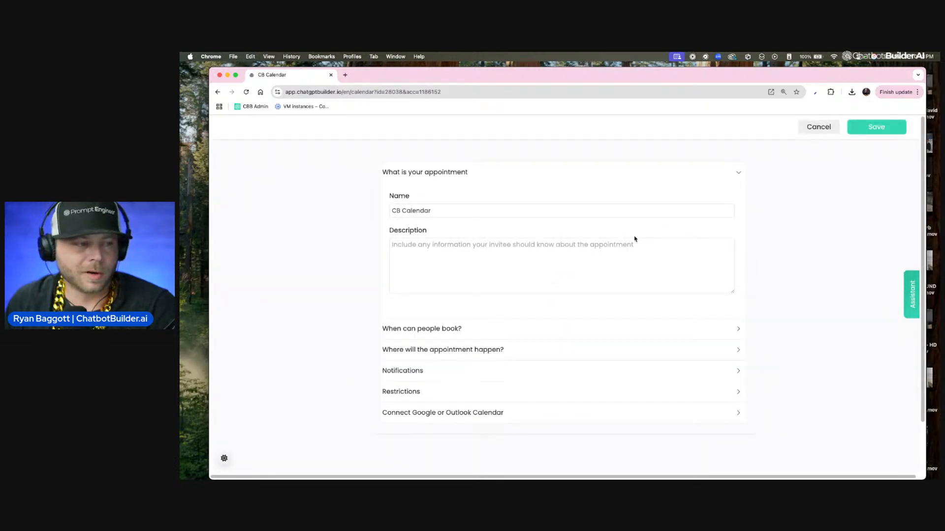
Step: Enter the calendar description "Make an appointment right now before you regret it..."
{"action": "left_click", "coordinate": [593, 254]}
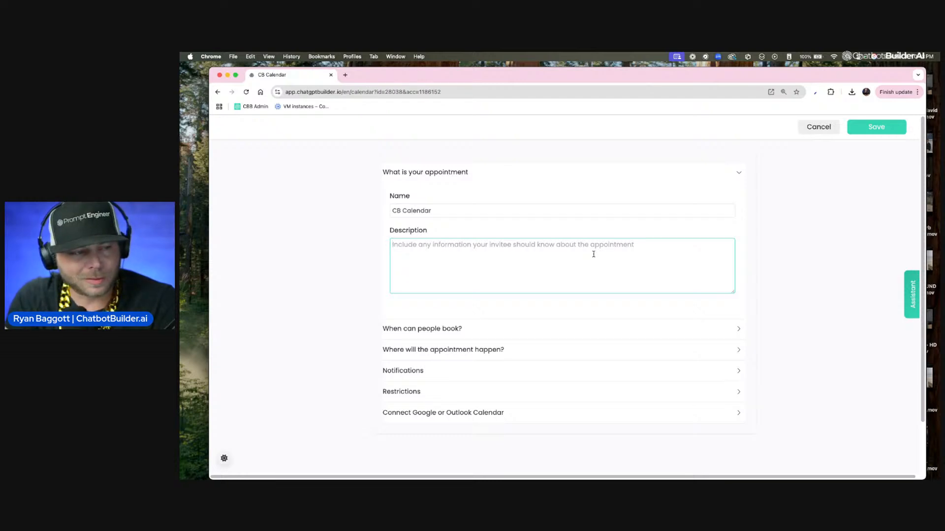
{"action": "key", "text": "F5"}
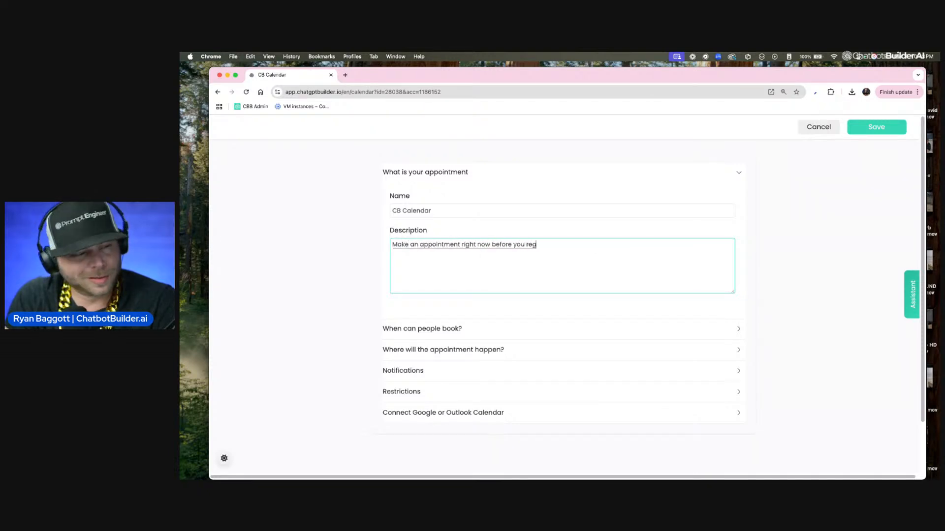
{"action": "type", "text": ".."}
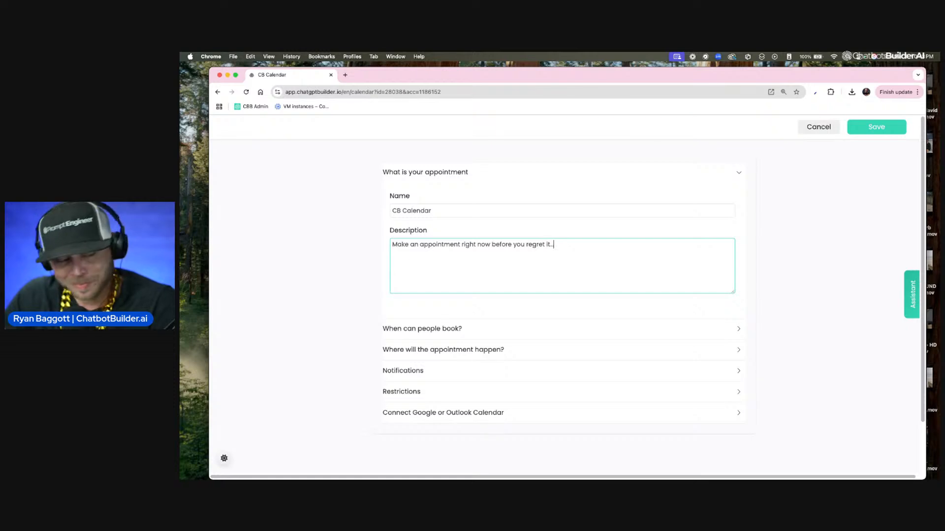
{"action": "type", "text": ".."}
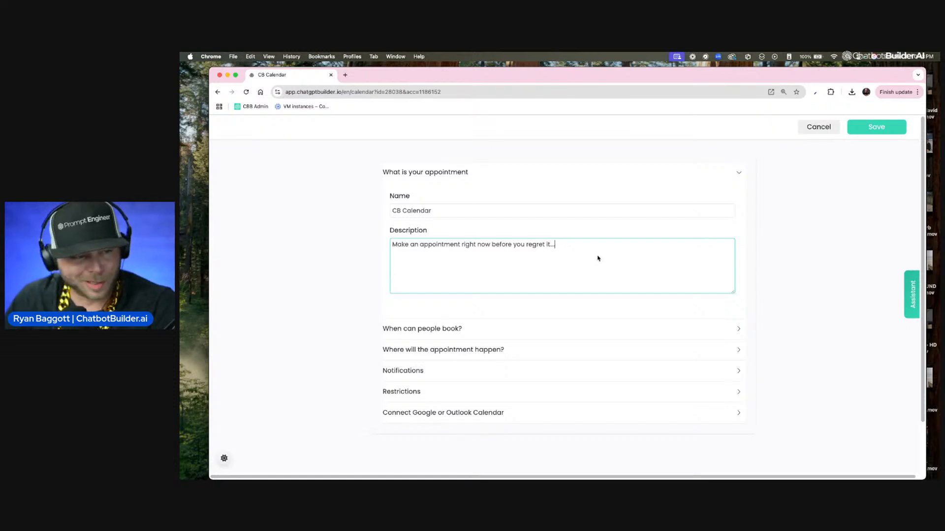
Step: Review the calendar's booking hours, location, notifications and restrictions sections
{"action": "left_click", "coordinate": [509, 335]}
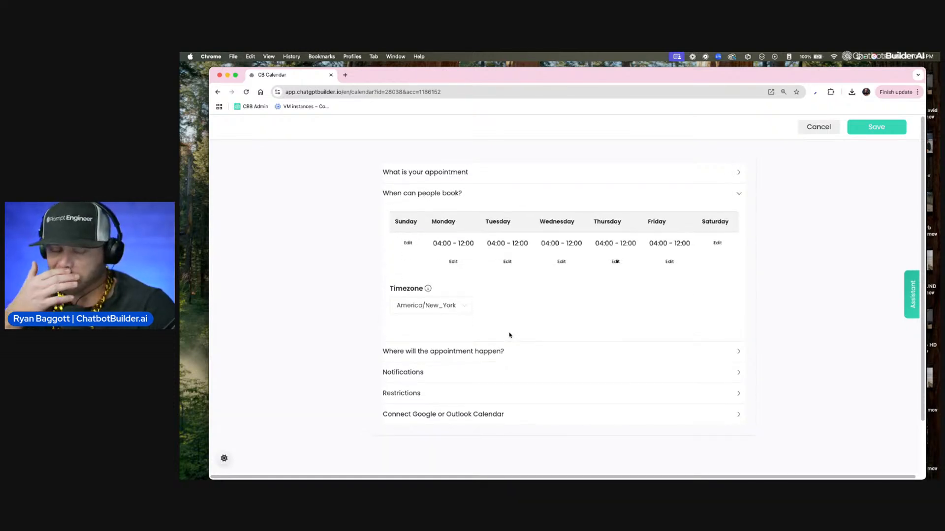
{"action": "left_click", "coordinate": [531, 347]}
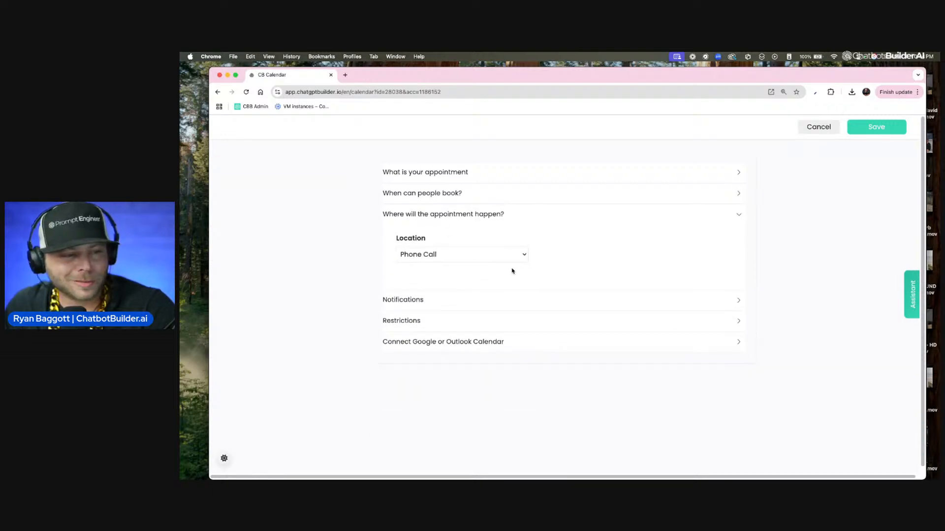
{"action": "left_click", "coordinate": [515, 300]}
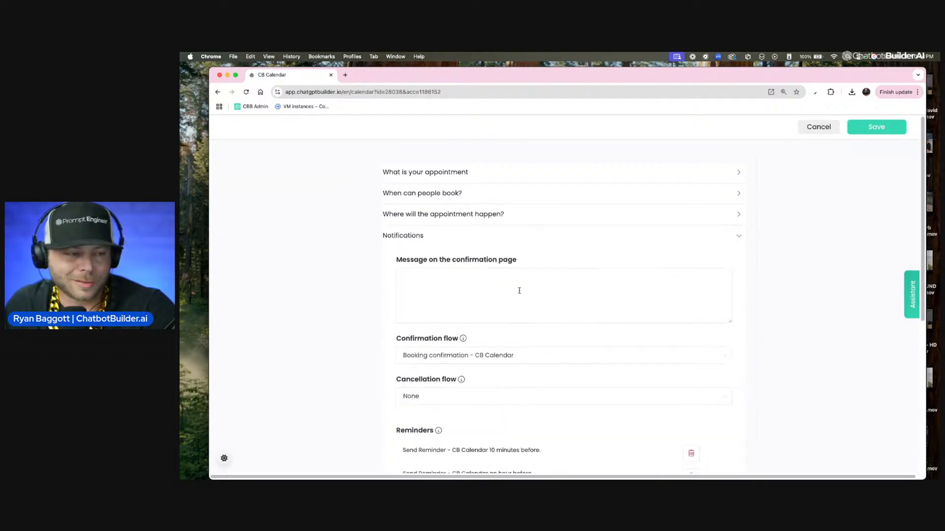
{"action": "scroll", "coordinate": [492, 291], "scroll_direction": "down", "scroll_amount": 4}
{"action": "scroll", "coordinate": [489, 290], "scroll_direction": "down", "scroll_amount": 2}
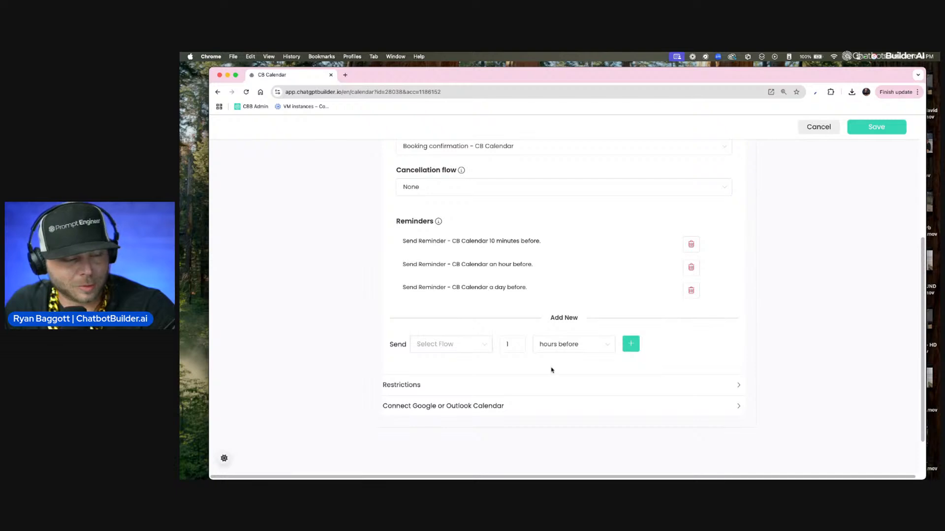
{"action": "left_click", "coordinate": [551, 388]}
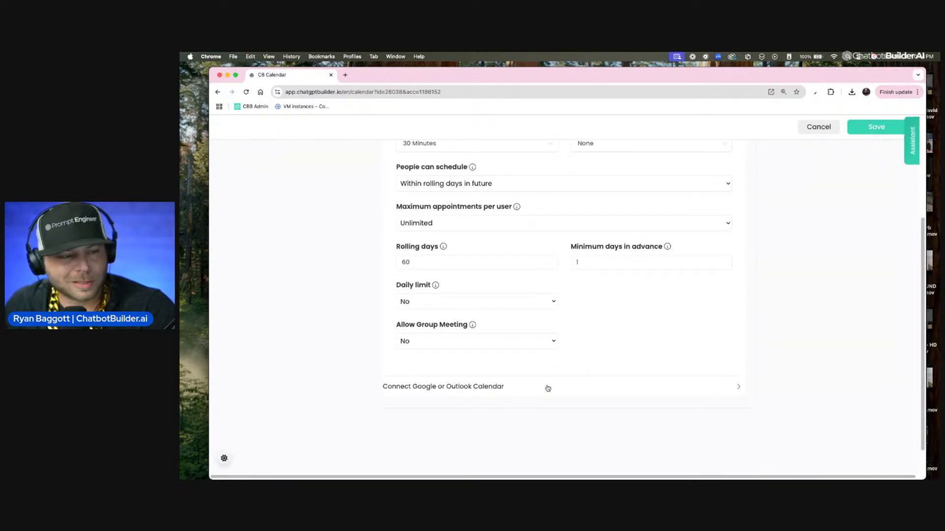
{"action": "scroll", "coordinate": [403, 183], "scroll_direction": "up", "scroll_amount": 1}
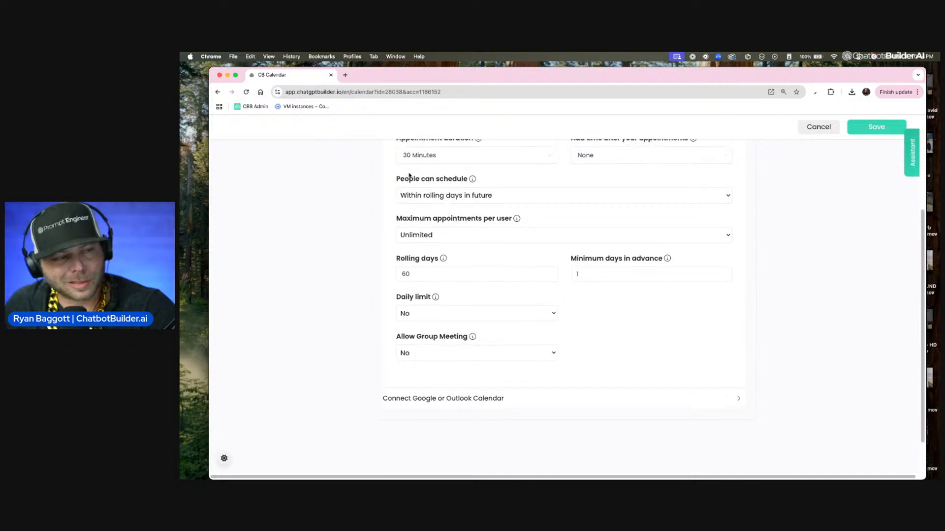
{"action": "mouse_move", "coordinate": [418, 182]}
{"action": "scroll", "coordinate": [389, 183], "scroll_direction": "down", "scroll_amount": 1}
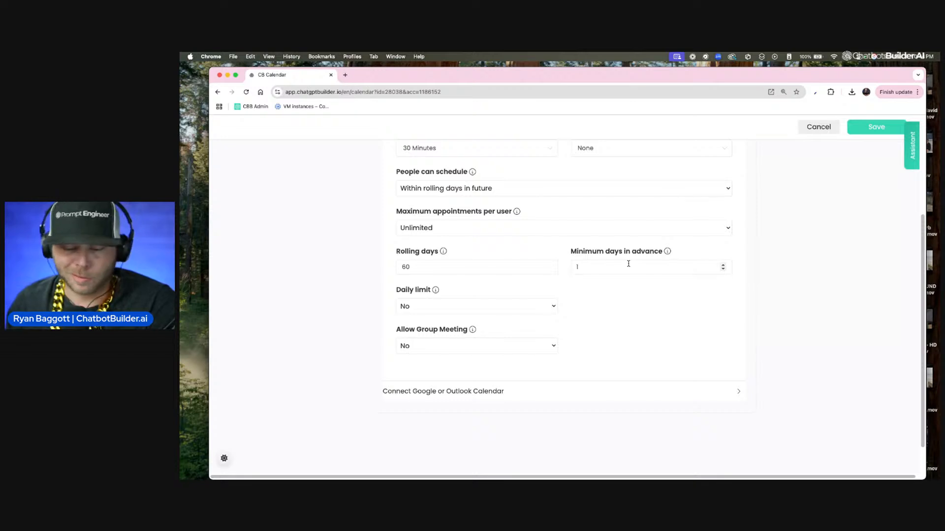
Step: Set the minimum days in advance for booking to 0
{"action": "left_click", "coordinate": [718, 270]}
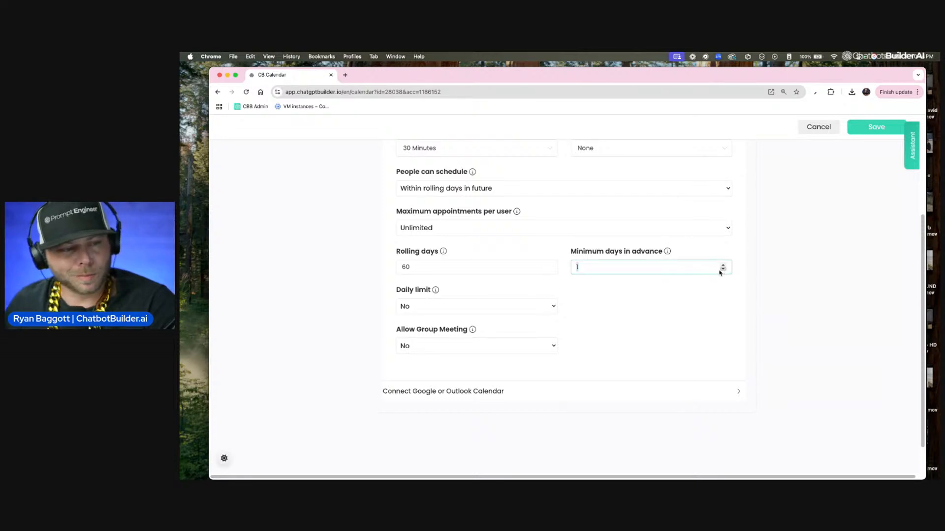
{"action": "key", "text": "BackSpace"}
{"action": "type", "text": "0"}
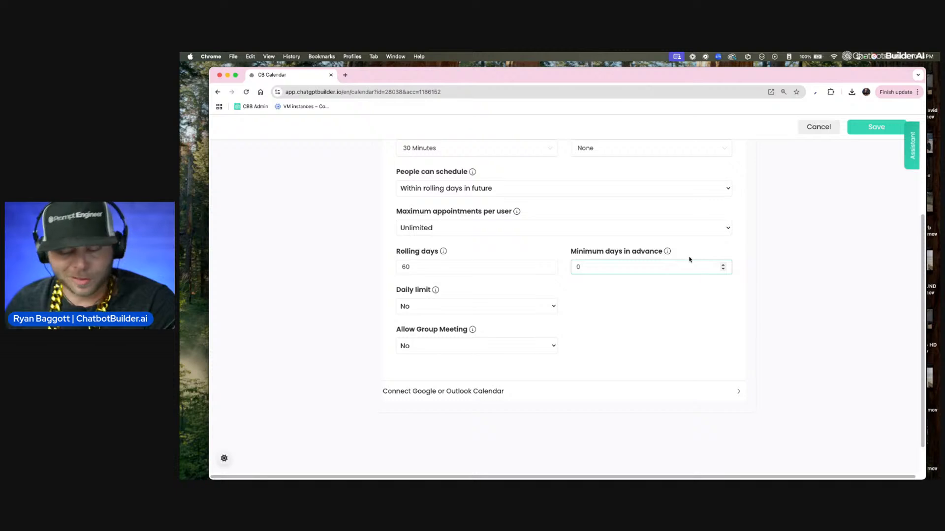
Step: Set the minimum days in advance for booking to 1
{"action": "key", "text": "BackSpace"}
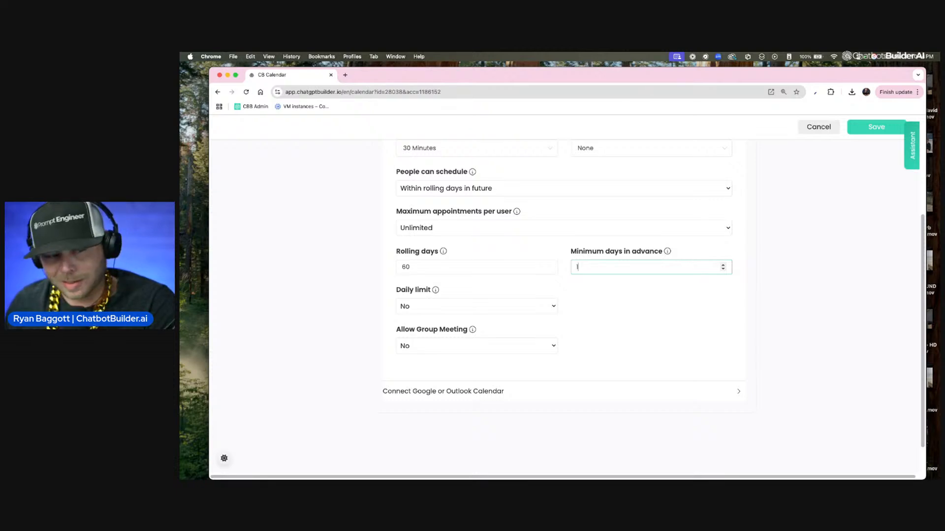
{"action": "scroll", "coordinate": [690, 258], "scroll_direction": "right", "scroll_amount": 1}
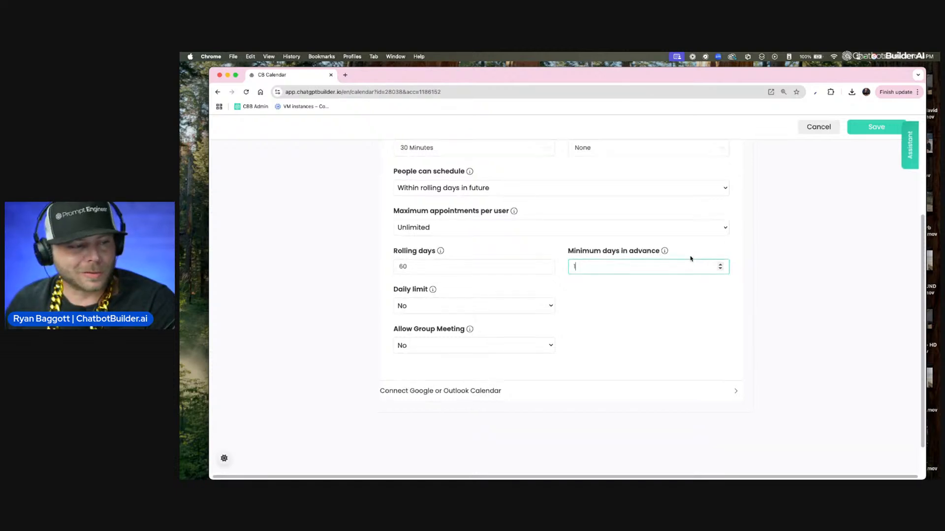
{"action": "scroll", "coordinate": [481, 294], "scroll_direction": "left", "scroll_amount": 1}
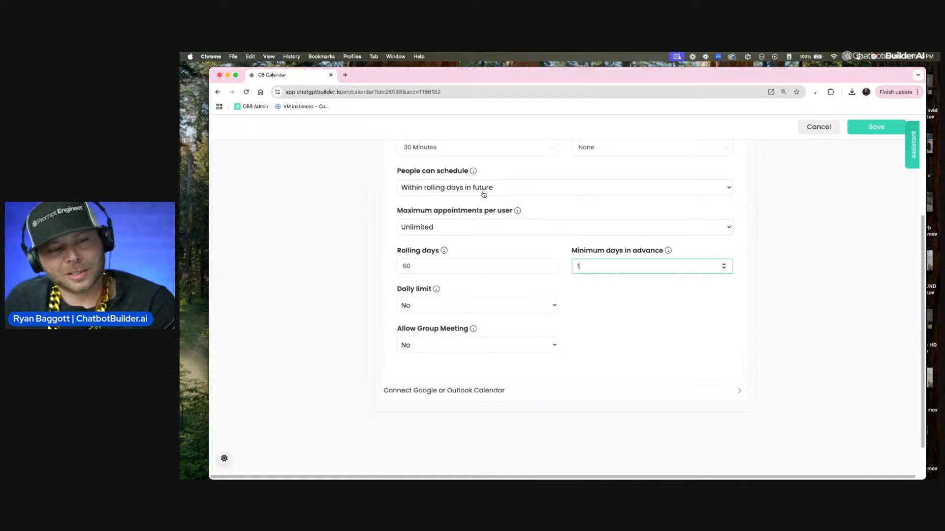
{"action": "scroll", "coordinate": [483, 194], "scroll_direction": "up", "scroll_amount": 2}
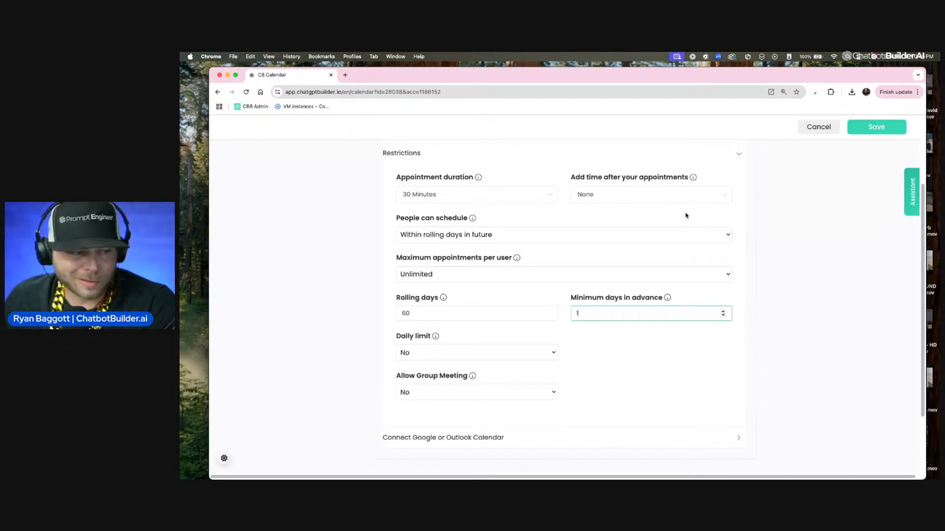
Step: Connect the calendar to the Gmail account as its external Google calendar and save the calendar
{"action": "left_click", "coordinate": [504, 438]}
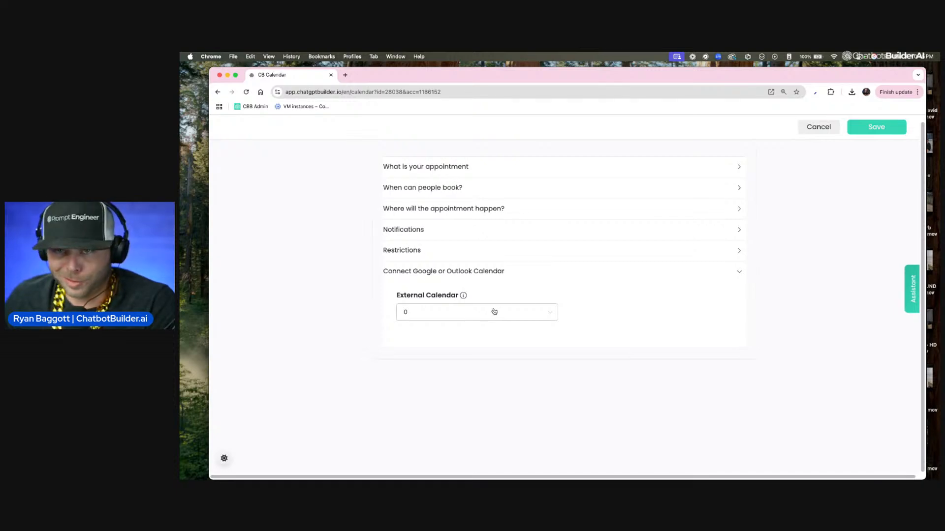
{"action": "left_click", "coordinate": [494, 312]}
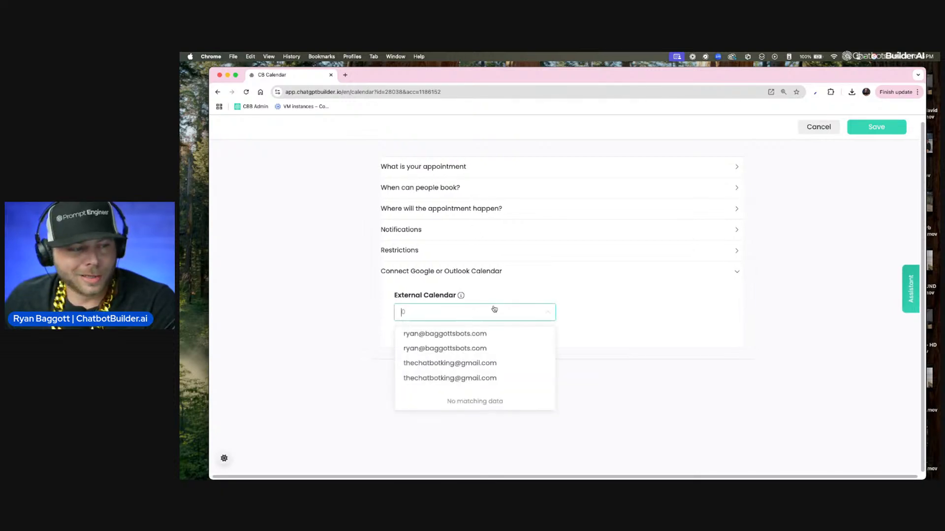
{"action": "left_click", "coordinate": [488, 334]}
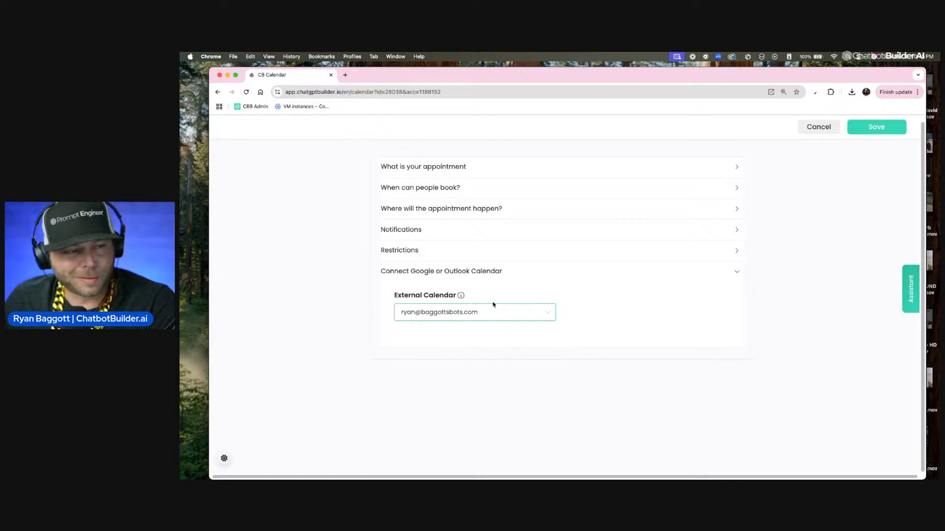
{"action": "left_click", "coordinate": [482, 317]}
{"action": "left_click", "coordinate": [491, 363]}
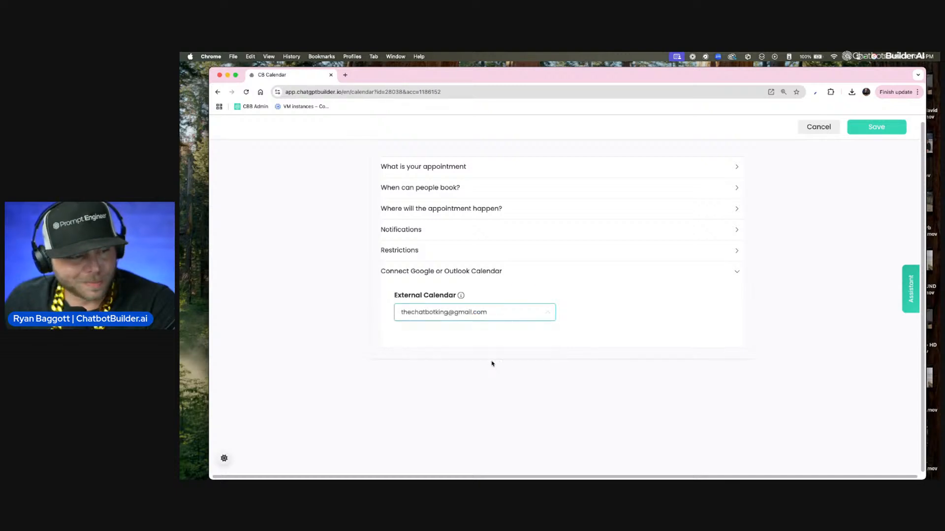
{"action": "left_click", "coordinate": [860, 130]}
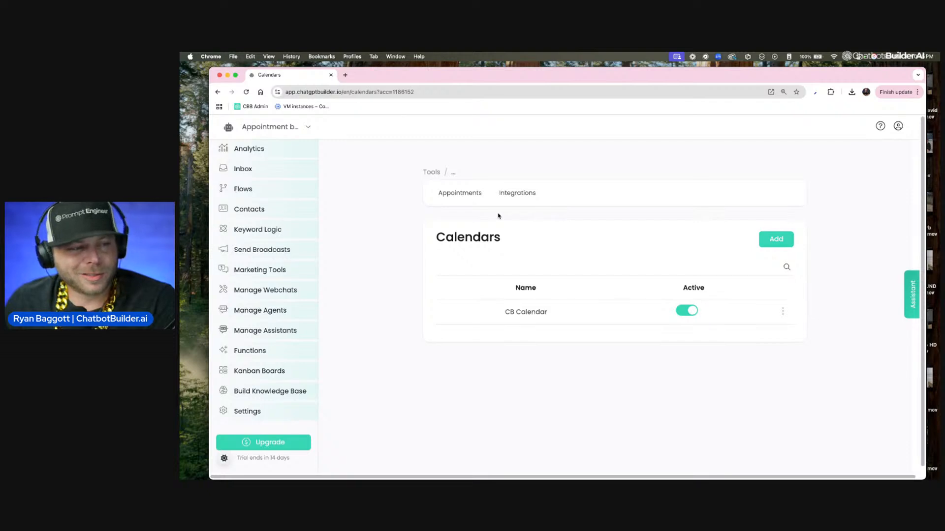
Step: Review the connected external calendar accounts under Integrations, then return to the calendars list
{"action": "left_click", "coordinate": [515, 197]}
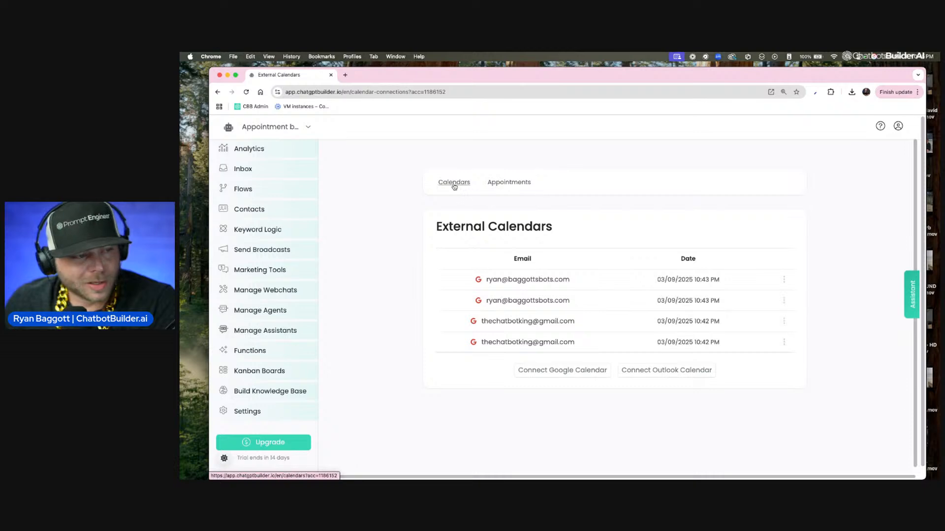
{"action": "left_click", "coordinate": [457, 91]}
{"action": "key", "text": "Return"}
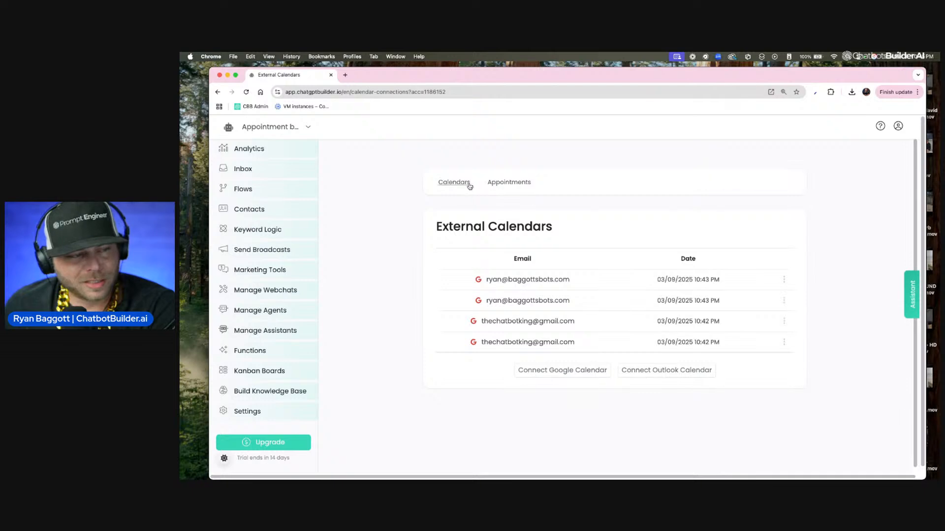
{"action": "left_click", "coordinate": [453, 184]}
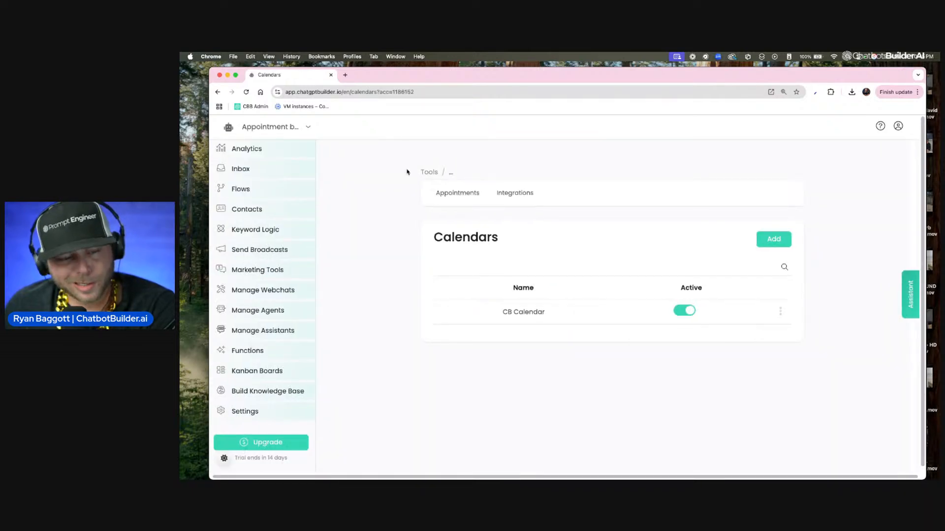
Step: Create a new flow named Availability
{"action": "left_click", "coordinate": [278, 190]}
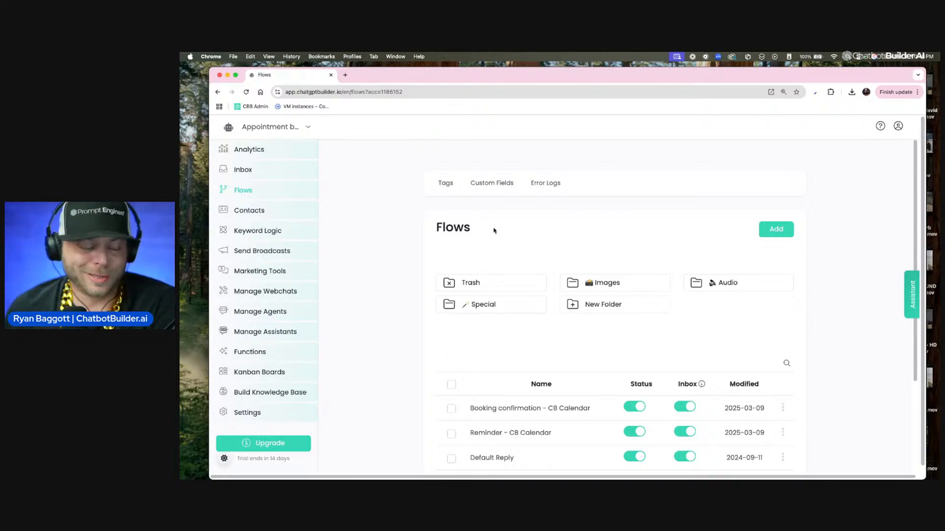
{"action": "scroll", "coordinate": [494, 230], "scroll_direction": "down", "scroll_amount": 3}
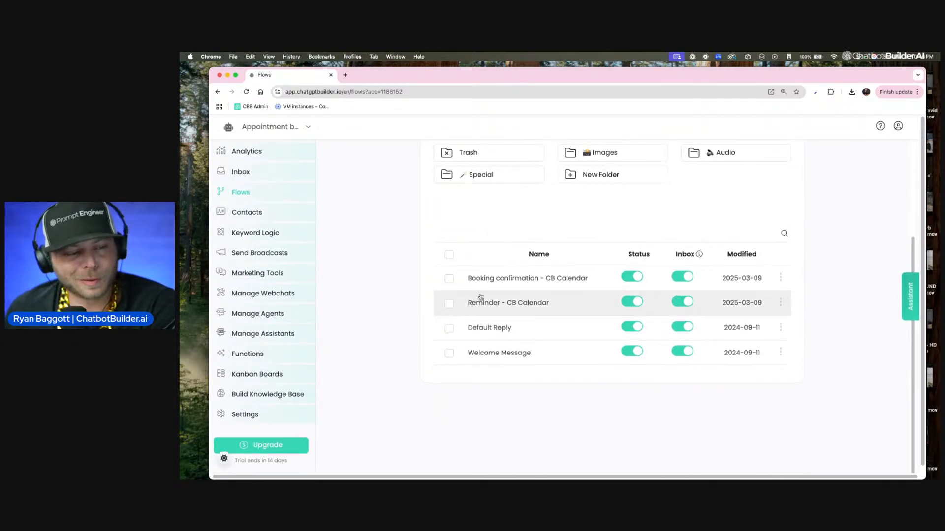
{"action": "scroll", "coordinate": [516, 314], "scroll_direction": "down", "scroll_amount": 1}
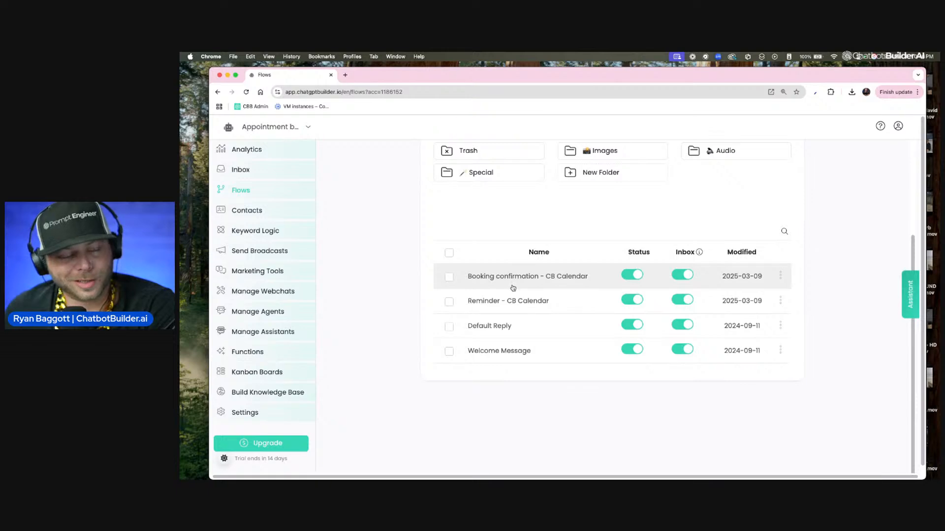
{"action": "scroll", "coordinate": [513, 286], "scroll_direction": "up", "scroll_amount": 1}
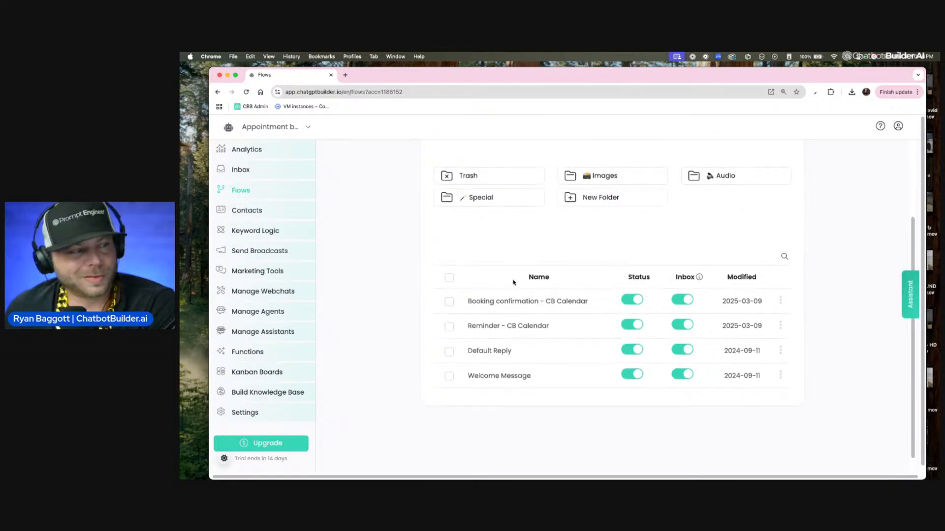
{"action": "scroll", "coordinate": [541, 275], "scroll_direction": "left", "scroll_amount": 1}
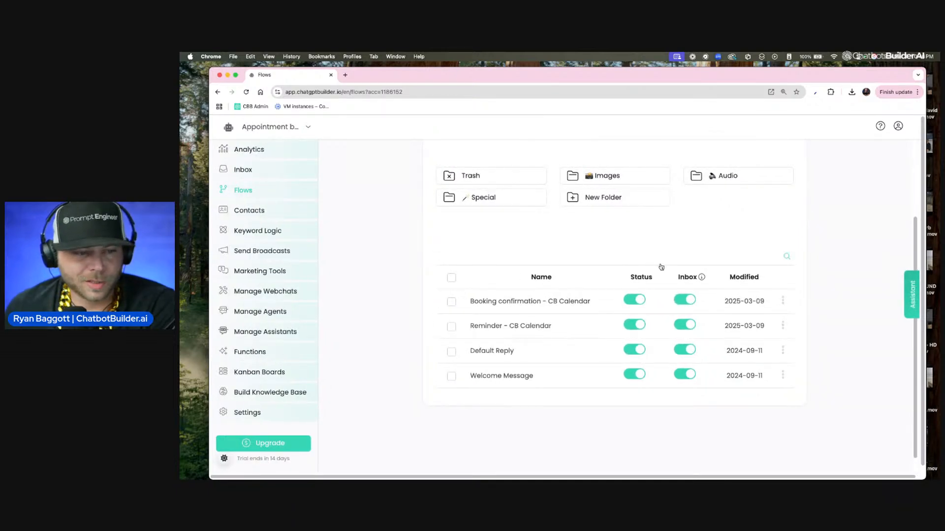
{"action": "scroll", "coordinate": [662, 268], "scroll_direction": "up", "scroll_amount": 2}
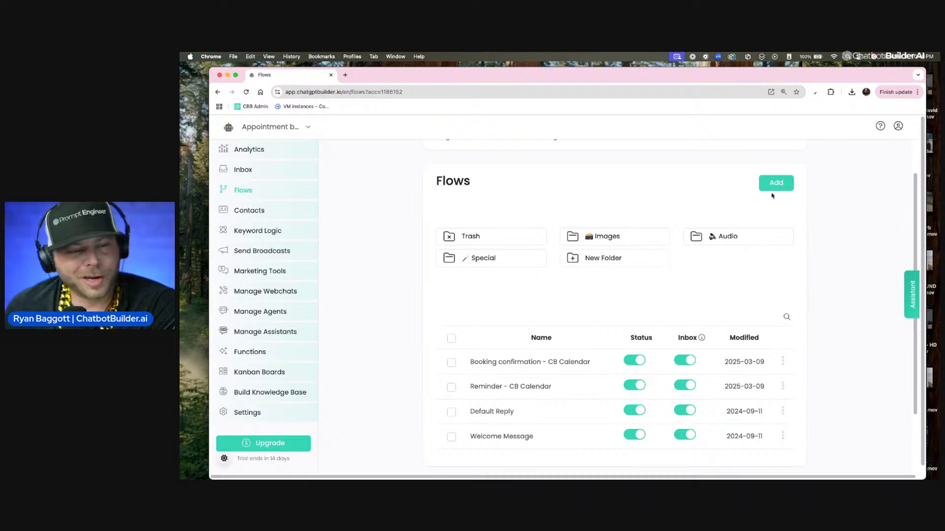
{"action": "left_click", "coordinate": [769, 187]}
{"action": "left_click", "coordinate": [575, 174]}
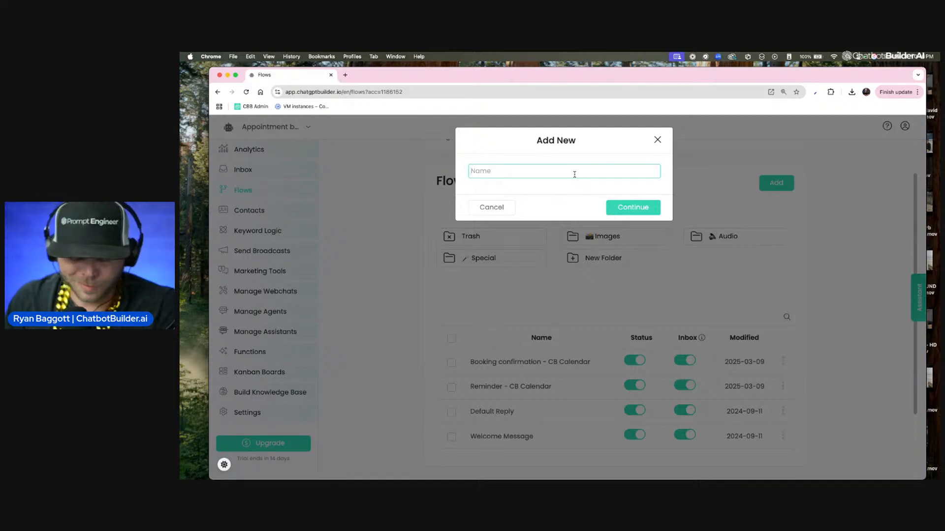
{"action": "key", "text": "F5"}
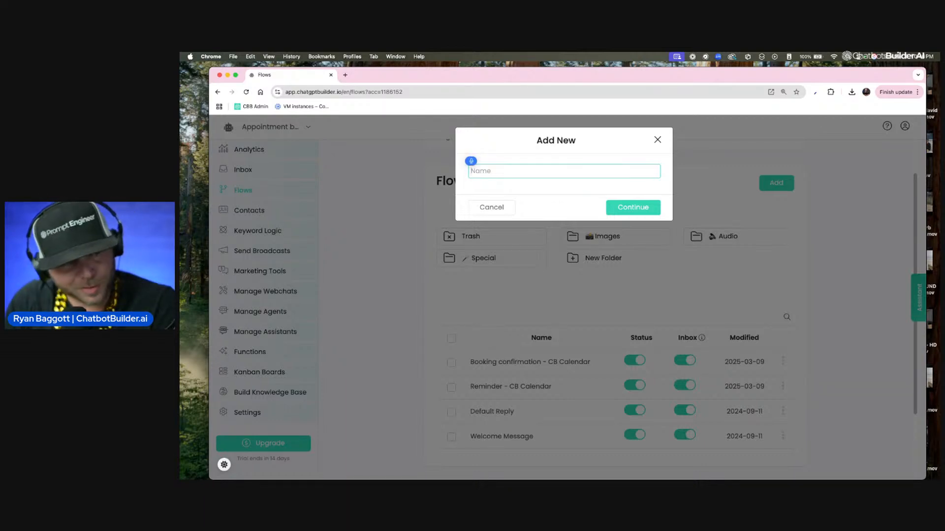
{"action": "type", "text": "Availability"}
{"action": "left_click", "coordinate": [632, 206]}
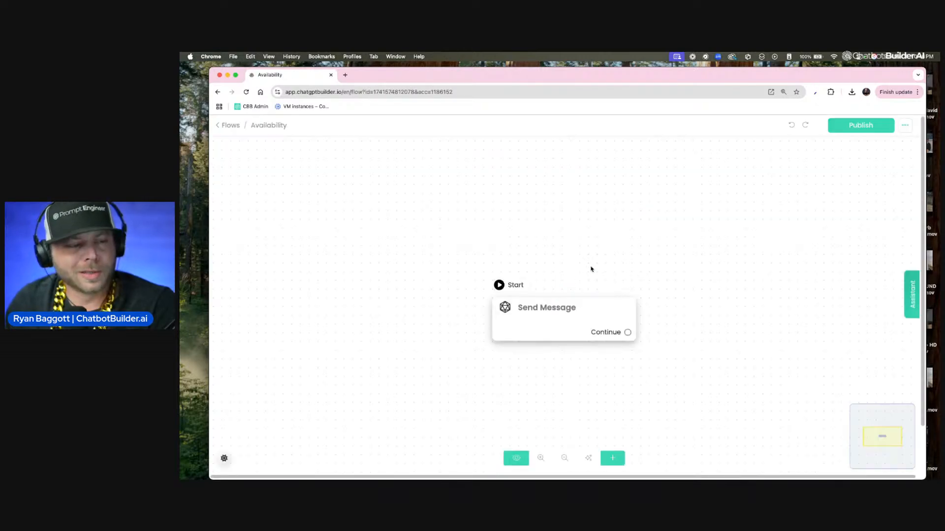
Step: Add an Appointment Scheduling action to the flow's Send Message node
{"action": "scroll", "coordinate": [596, 290], "scroll_direction": "up", "scroll_amount": 2}
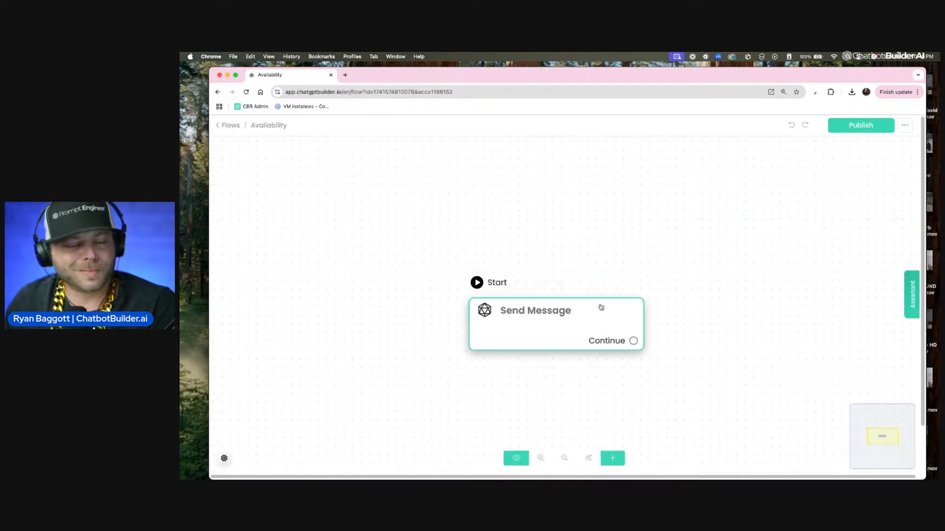
{"action": "left_click", "coordinate": [595, 313]}
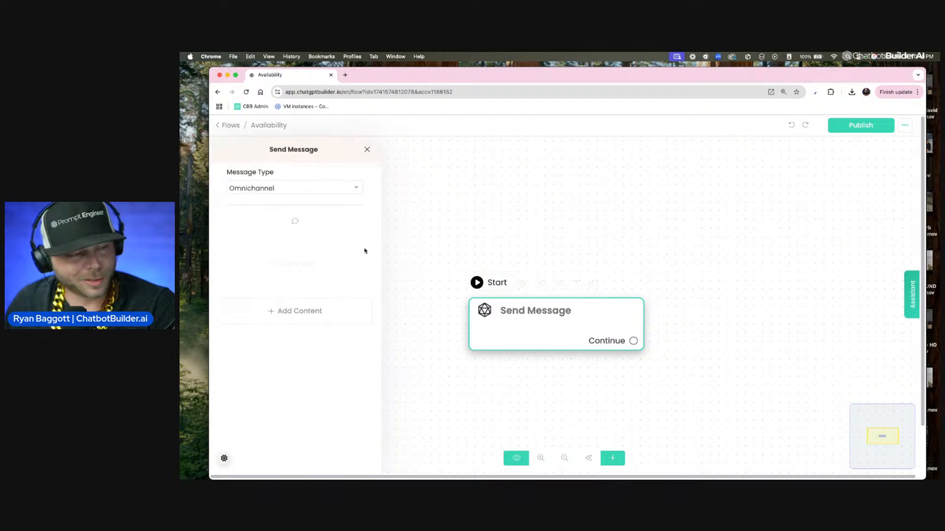
{"action": "left_click", "coordinate": [334, 323]}
{"action": "mouse_move", "coordinate": [256, 289]}
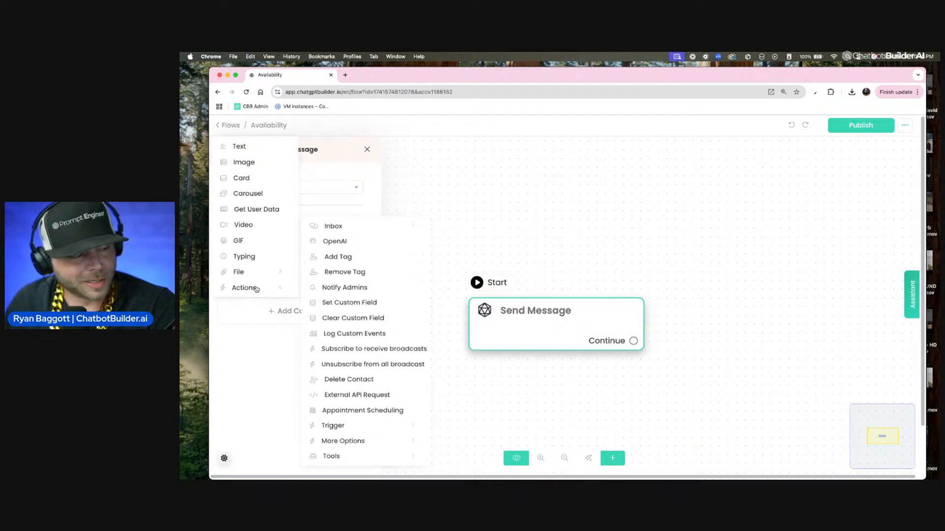
{"action": "left_click", "coordinate": [357, 417]}
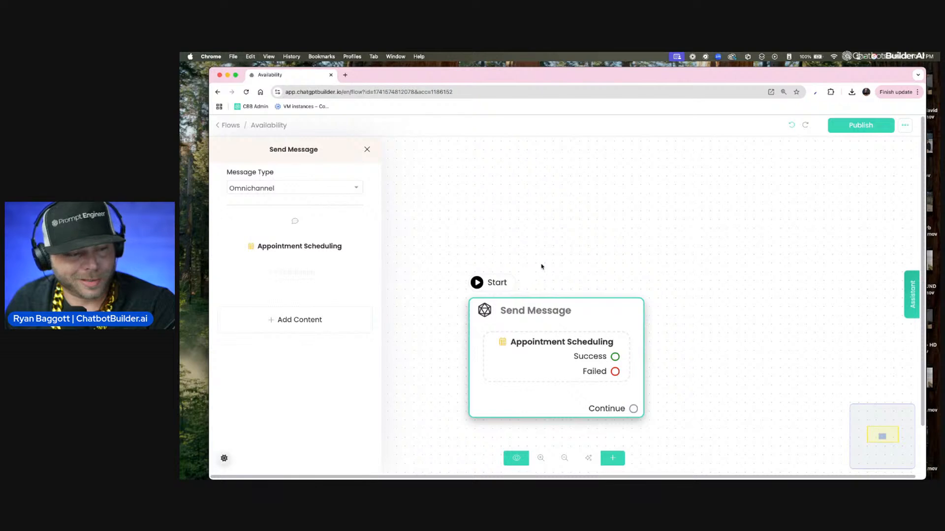
Step: Configure the Appointment Scheduling action to check availability on CB Calendar
{"action": "left_click", "coordinate": [328, 251]}
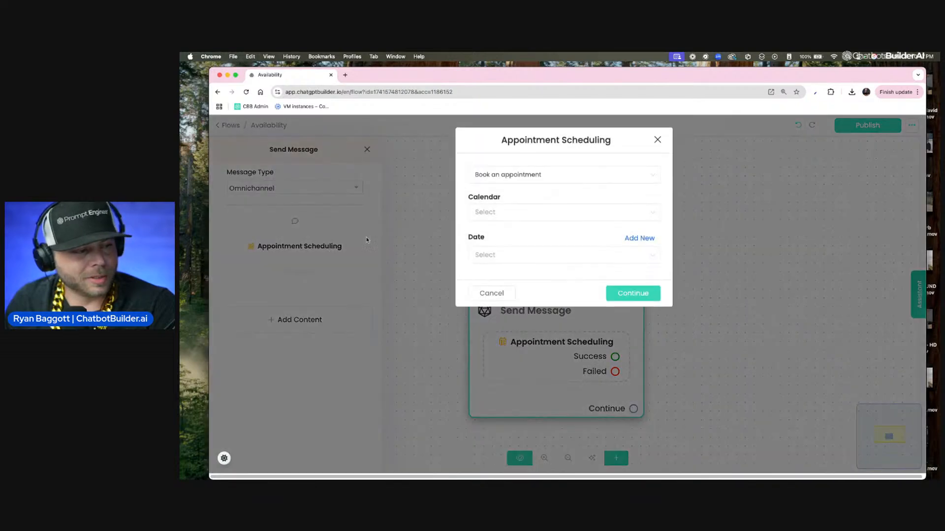
{"action": "left_click", "coordinate": [531, 179]}
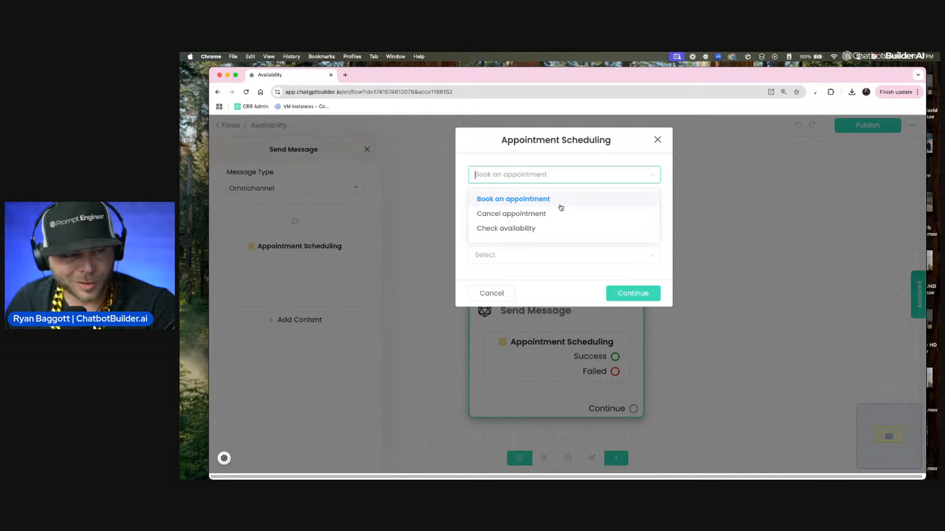
{"action": "left_click", "coordinate": [534, 231]}
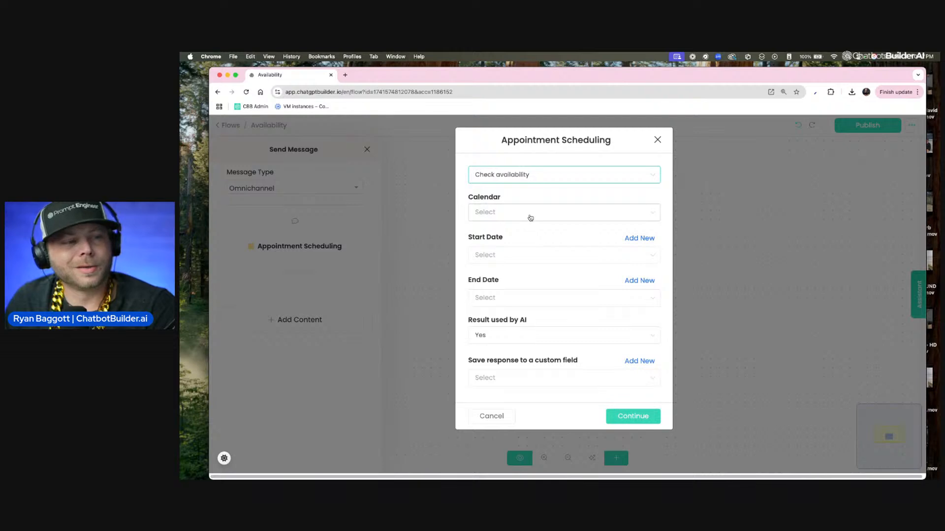
{"action": "left_click", "coordinate": [517, 214]}
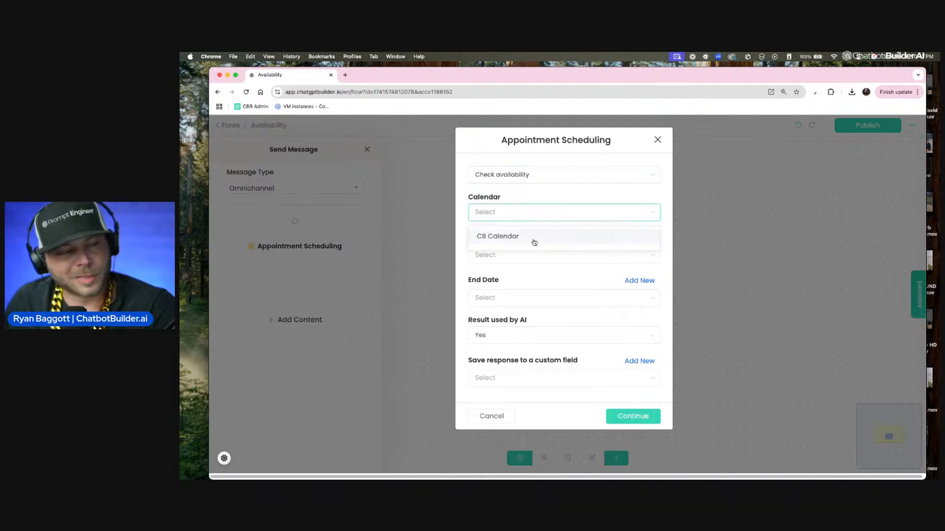
{"action": "left_click", "coordinate": [521, 240]}
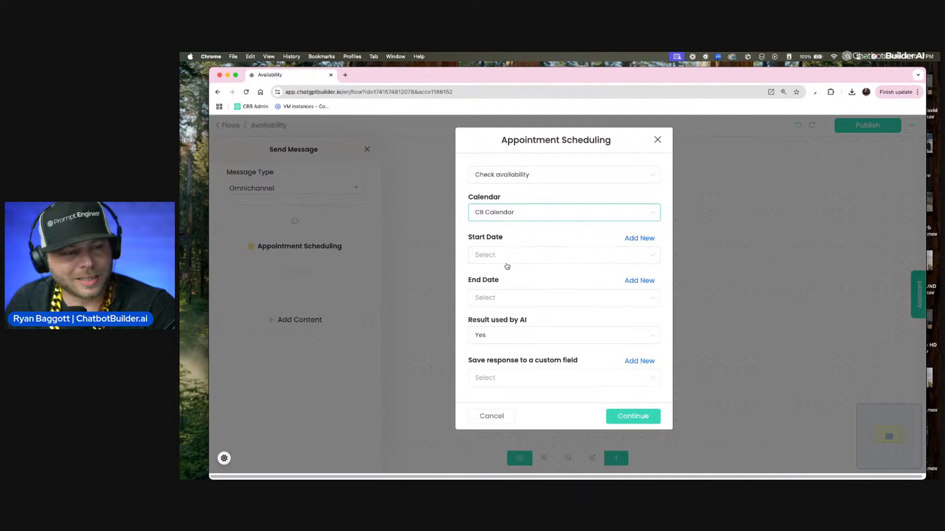
Step: Create a new custom field named starting for the start date
{"action": "left_click", "coordinate": [638, 238]}
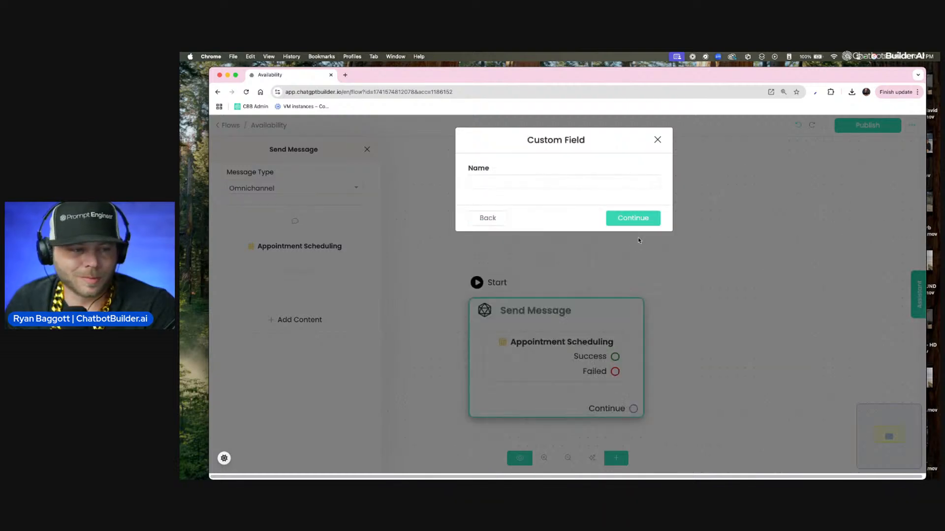
{"action": "left_click", "coordinate": [547, 179]}
{"action": "type", "text": "st"}
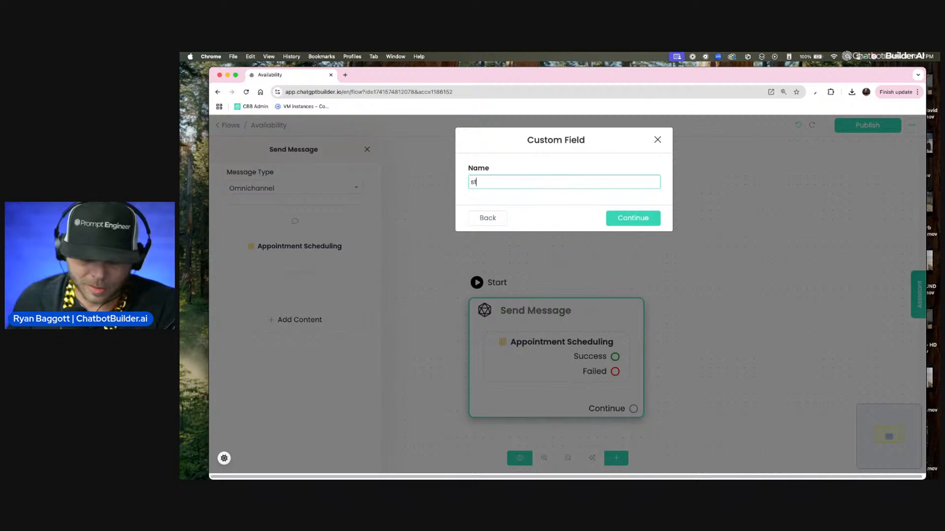
{"action": "type", "text": "arting"}
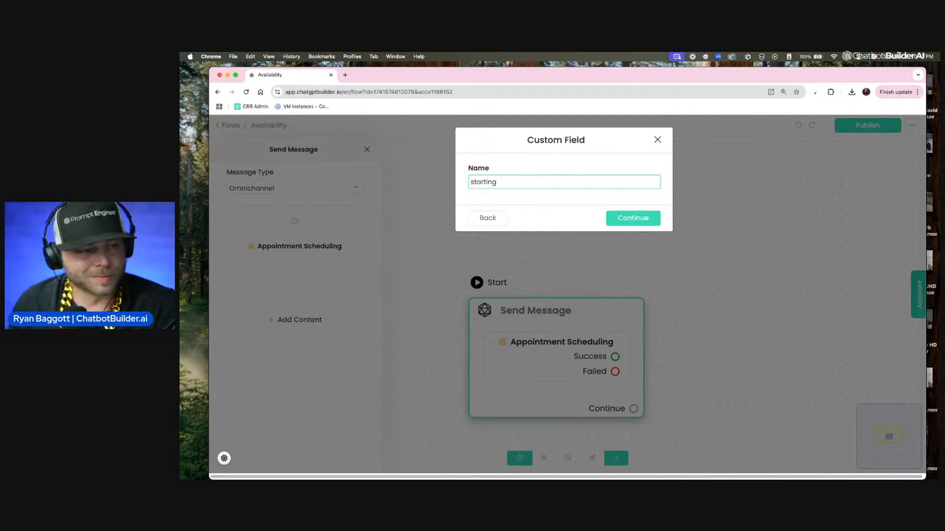
{"action": "left_click", "coordinate": [633, 217]}
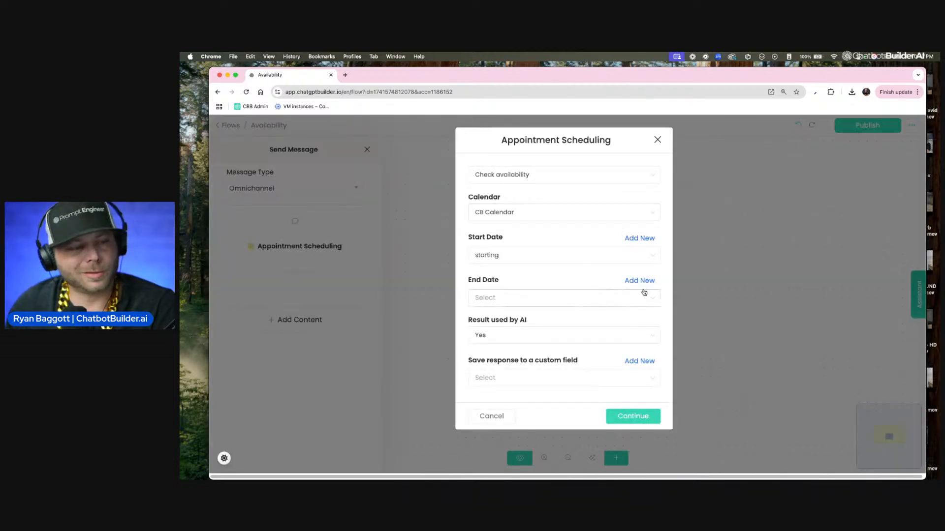
Step: Create a new custom field named ending and use it as the action's end date
{"action": "left_click", "coordinate": [643, 290]}
{"action": "left_click", "coordinate": [508, 184]}
{"action": "type", "text": "e"}
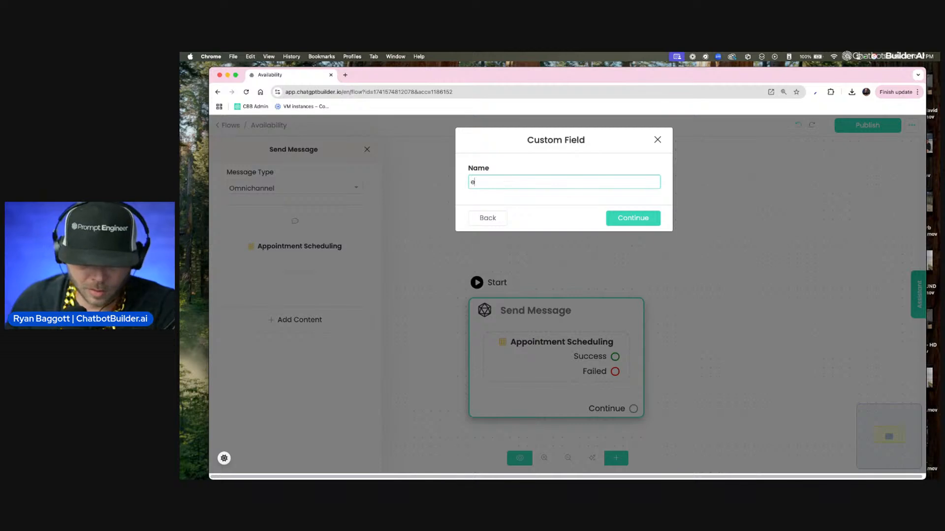
{"action": "type", "text": "nding"}
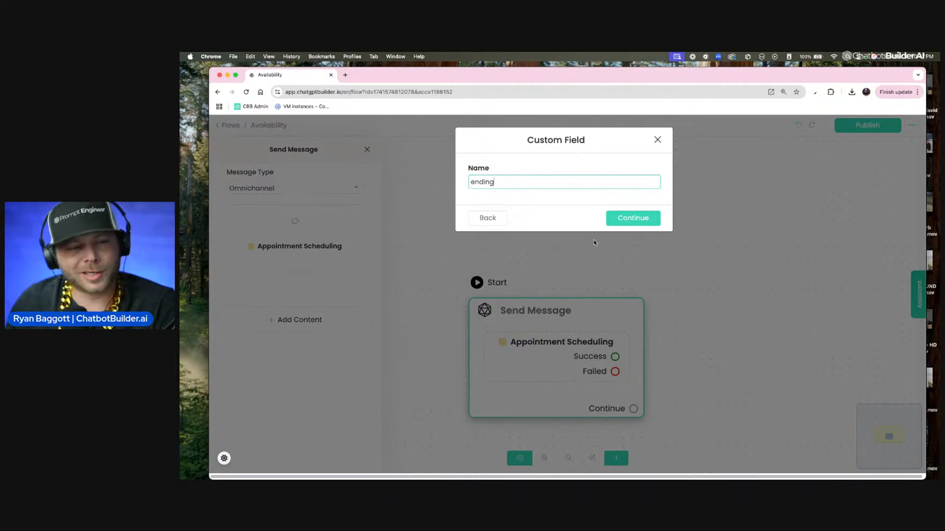
{"action": "left_click", "coordinate": [619, 224]}
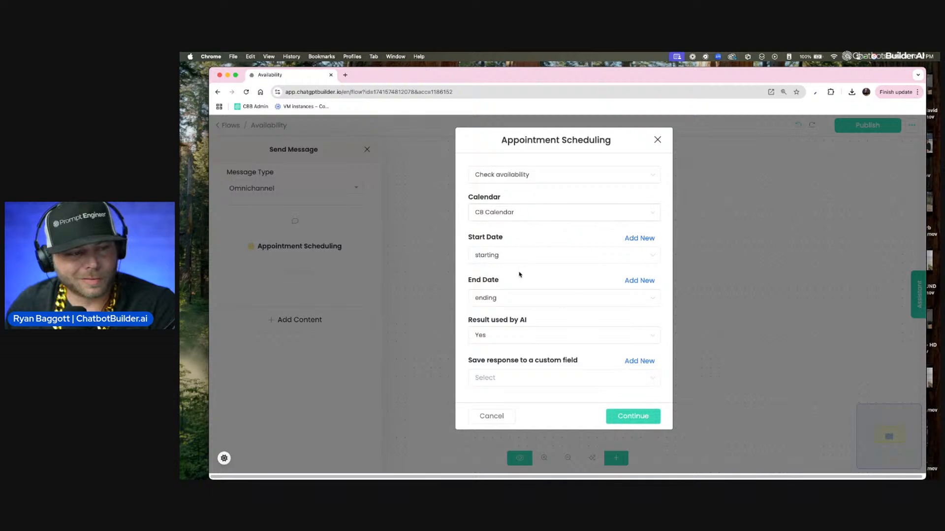
Step: Set Result used by AI to No and save the response to a new custom field named Availability
{"action": "left_click", "coordinate": [548, 338]}
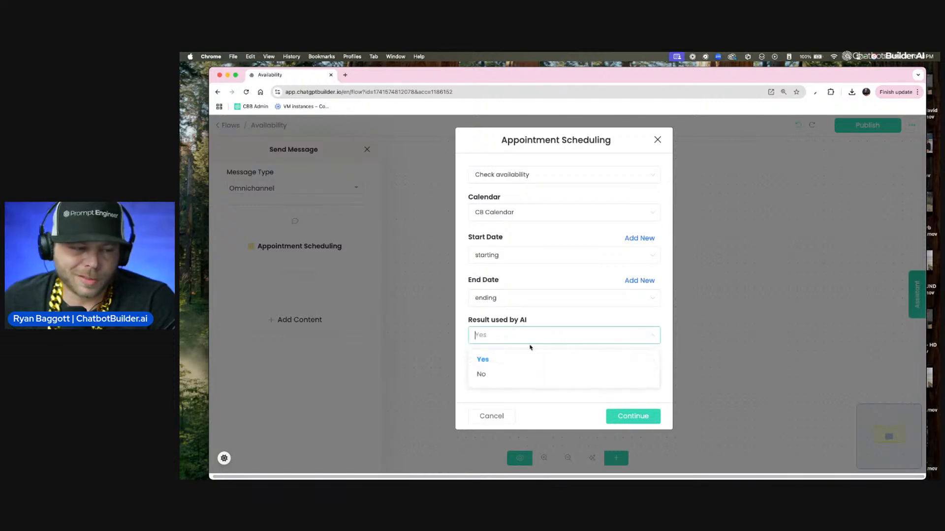
{"action": "left_click", "coordinate": [527, 376]}
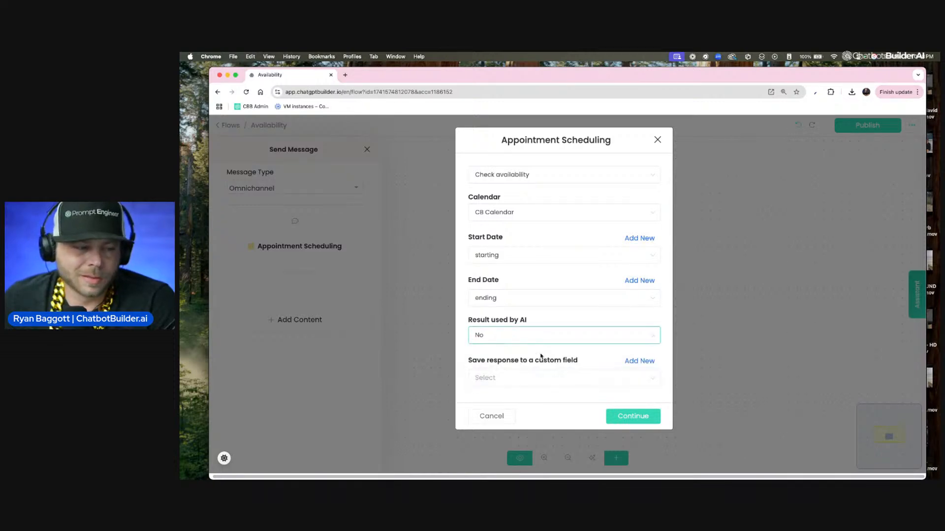
{"action": "left_click", "coordinate": [630, 363]}
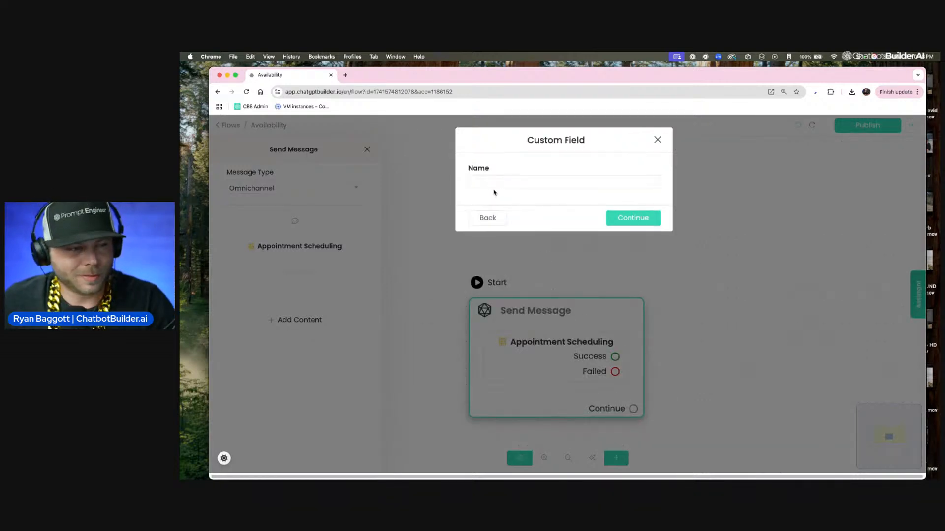
{"action": "left_click", "coordinate": [491, 186]}
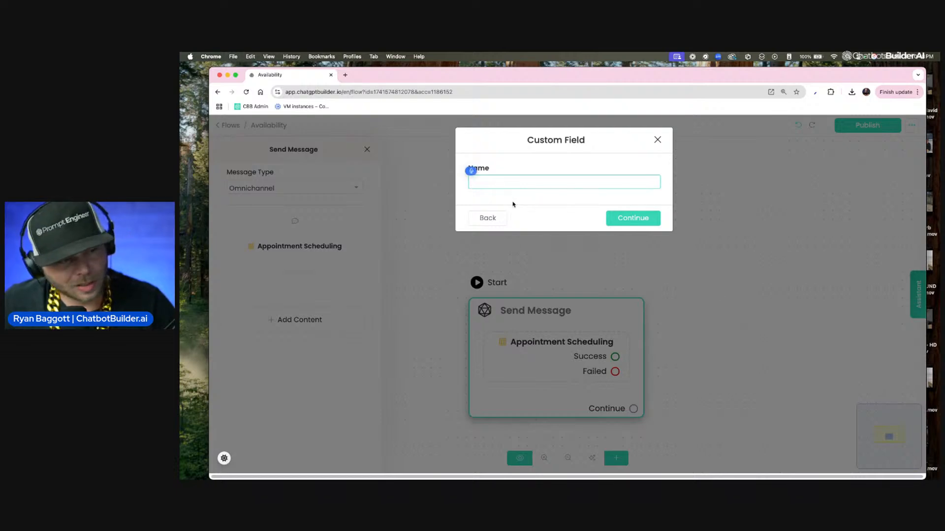
{"action": "type", "text": "Availability"}
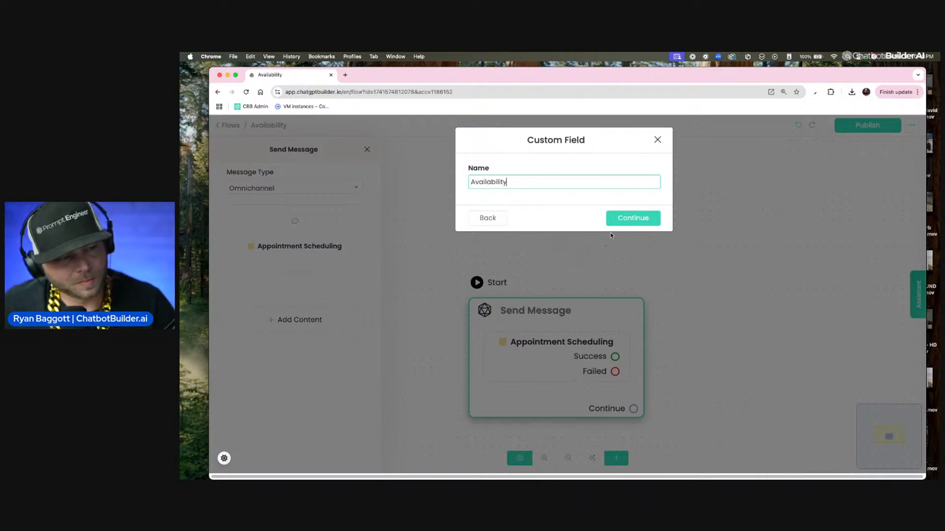
{"action": "left_click", "coordinate": [621, 220]}
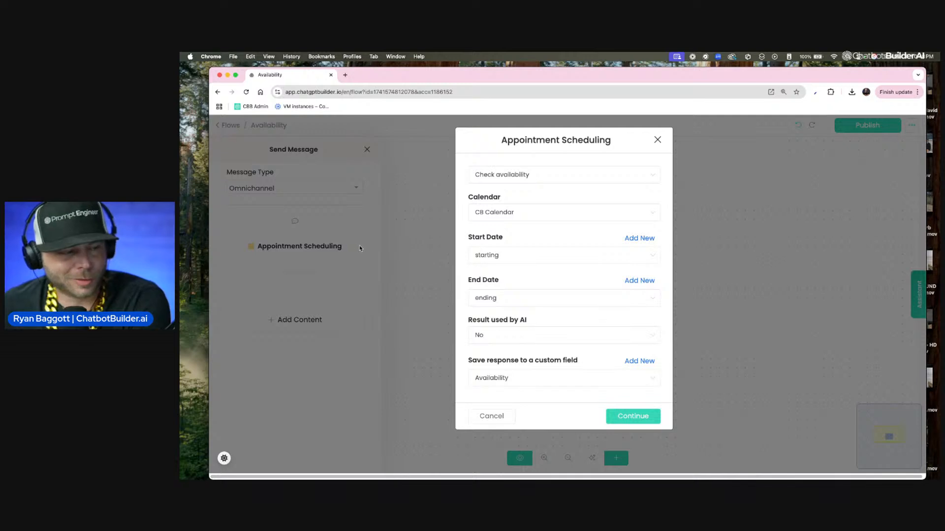
Step: Keep Check availability as the action type and save the Appointment Scheduling settings
{"action": "left_click", "coordinate": [497, 178]}
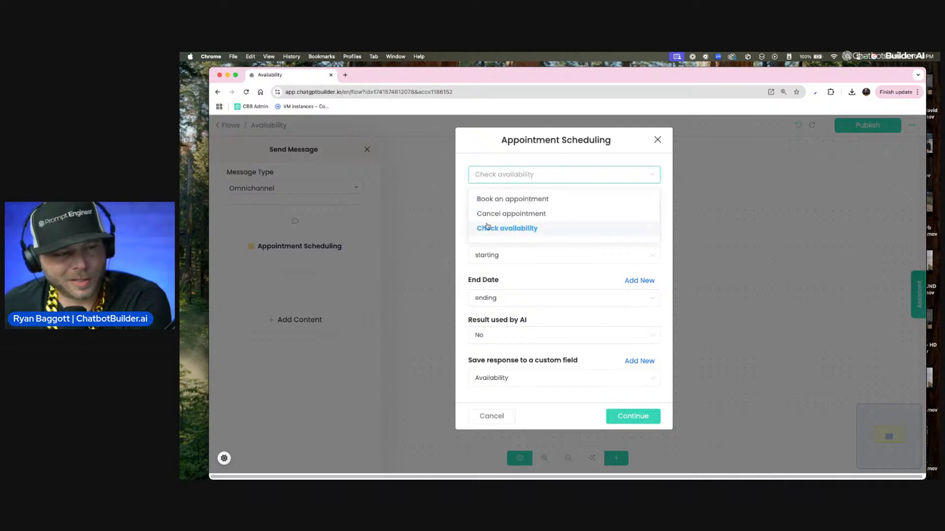
{"action": "left_click", "coordinate": [489, 228]}
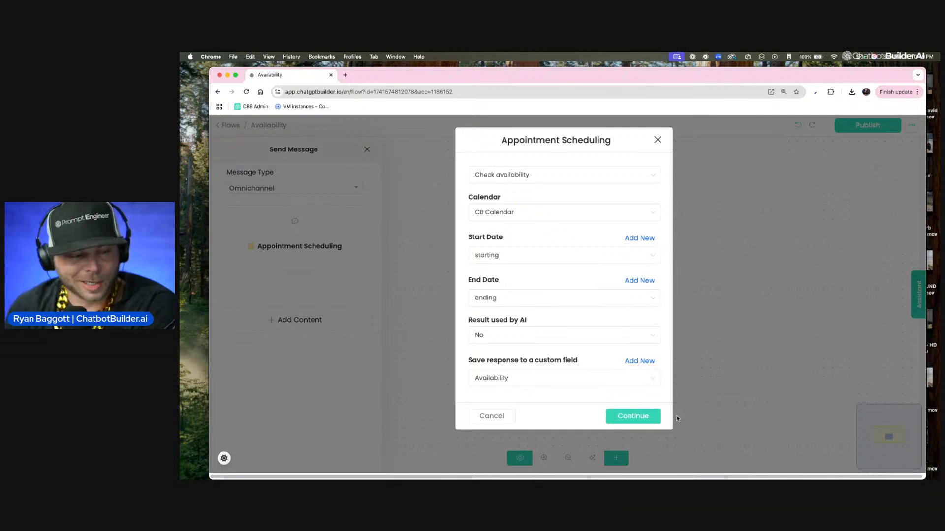
{"action": "left_click", "coordinate": [656, 418]}
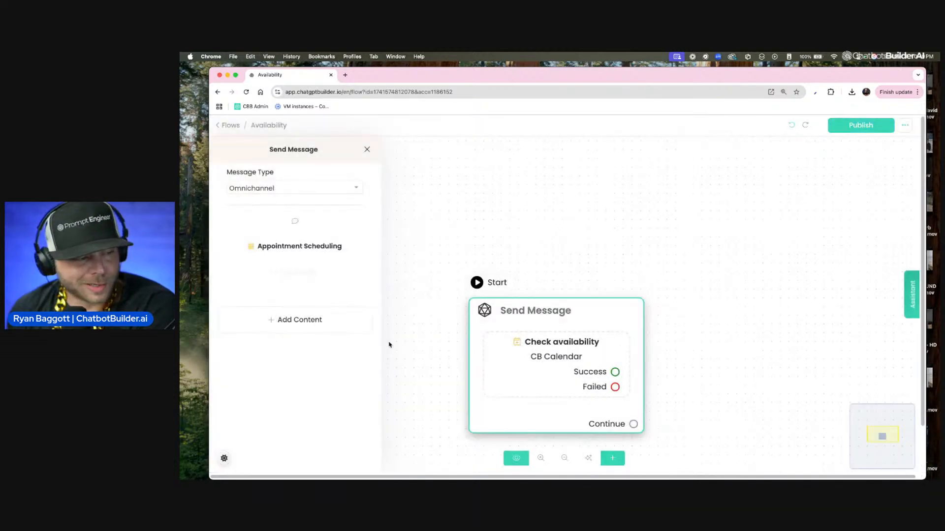
Step: Add a text message to the Send Message node that shows the {{Availability}} custom field
{"action": "left_click", "coordinate": [310, 309]}
{"action": "left_click", "coordinate": [252, 156]}
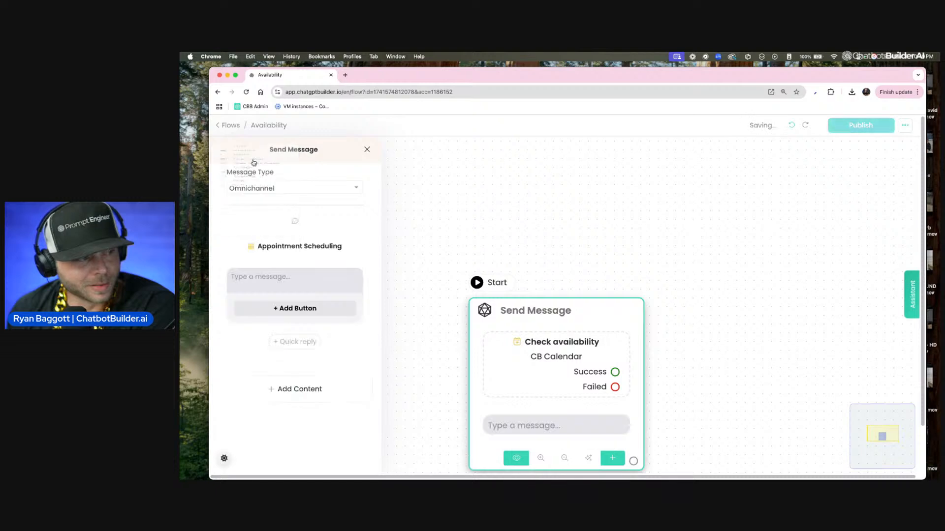
{"action": "left_click", "coordinate": [290, 279]}
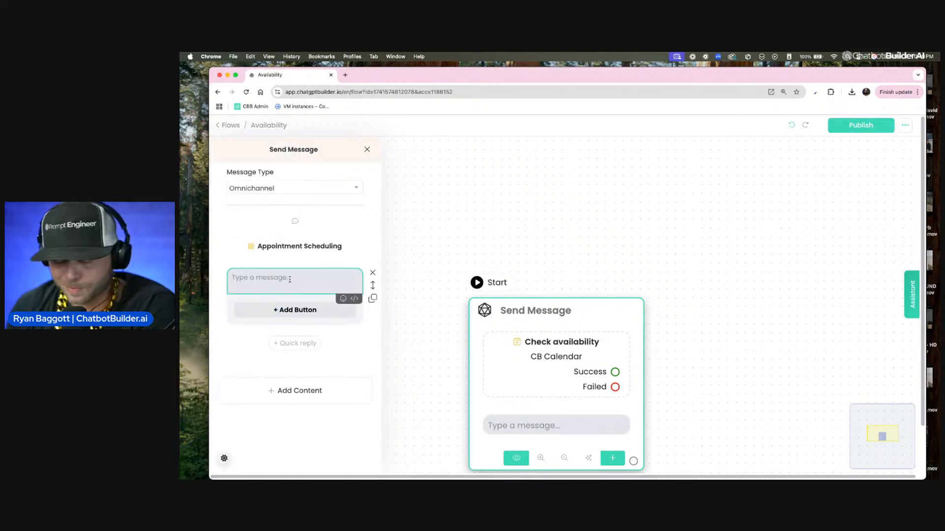
{"action": "type", "text": "{av"}
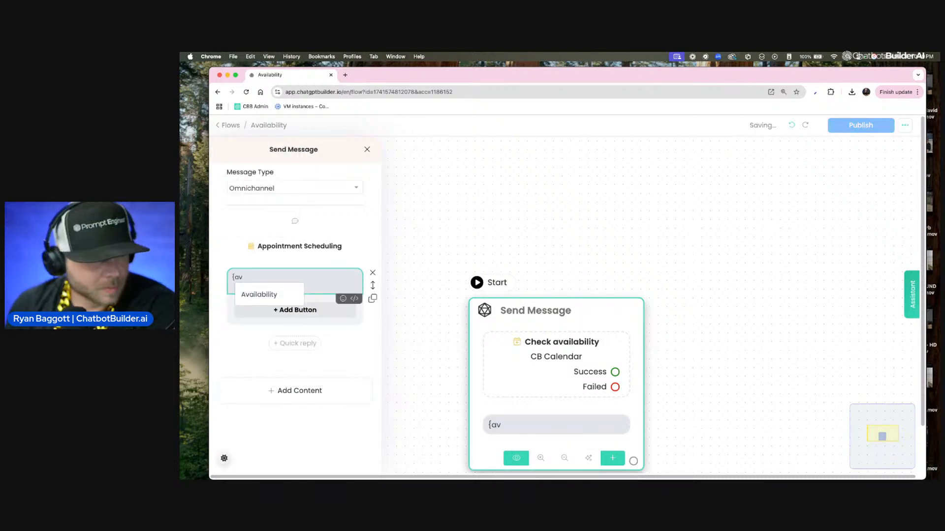
{"action": "left_click", "coordinate": [270, 295]}
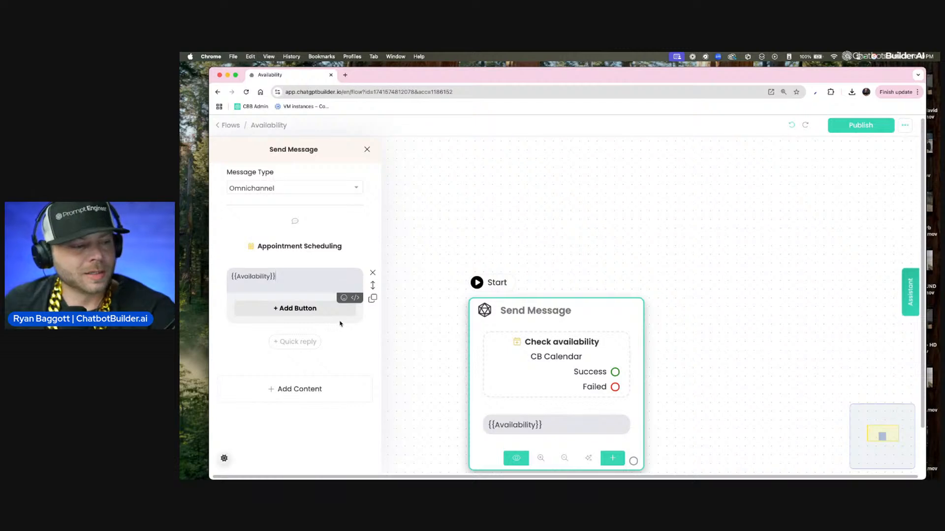
Step: Add an OpenAI action to the node, move it above the availability text, and open its settings
{"action": "left_click", "coordinate": [336, 397]}
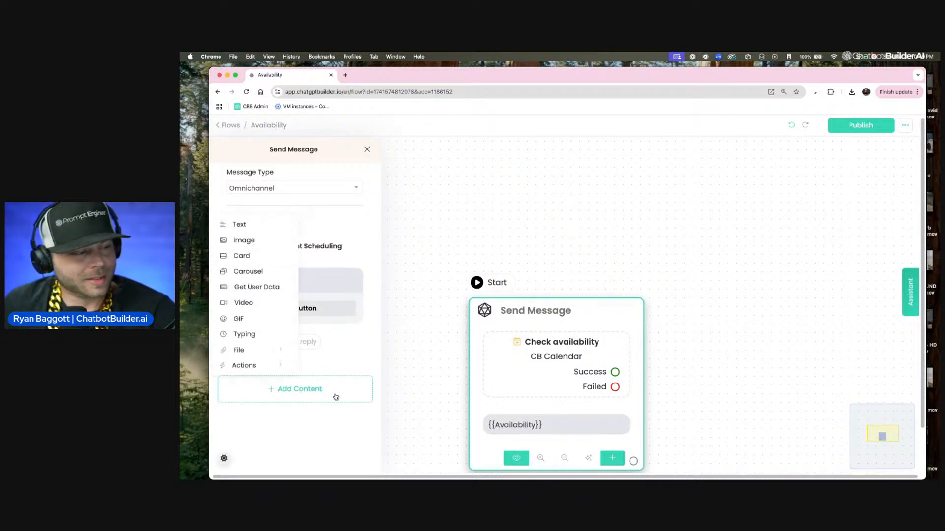
{"action": "left_click", "coordinate": [270, 366]}
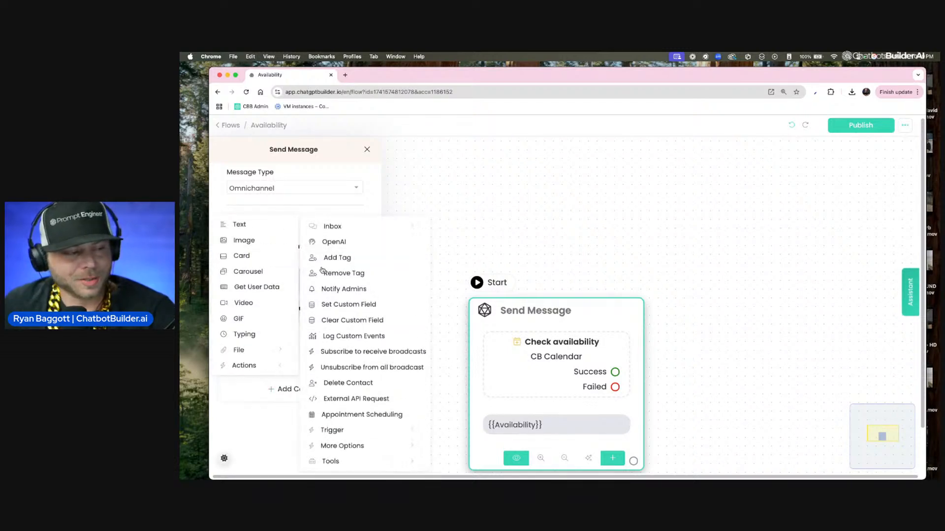
{"action": "left_click", "coordinate": [342, 243]}
{"action": "left_click_drag", "start_coordinate": [373, 349], "coordinate": [367, 297]}
{"action": "left_click", "coordinate": [288, 279]}
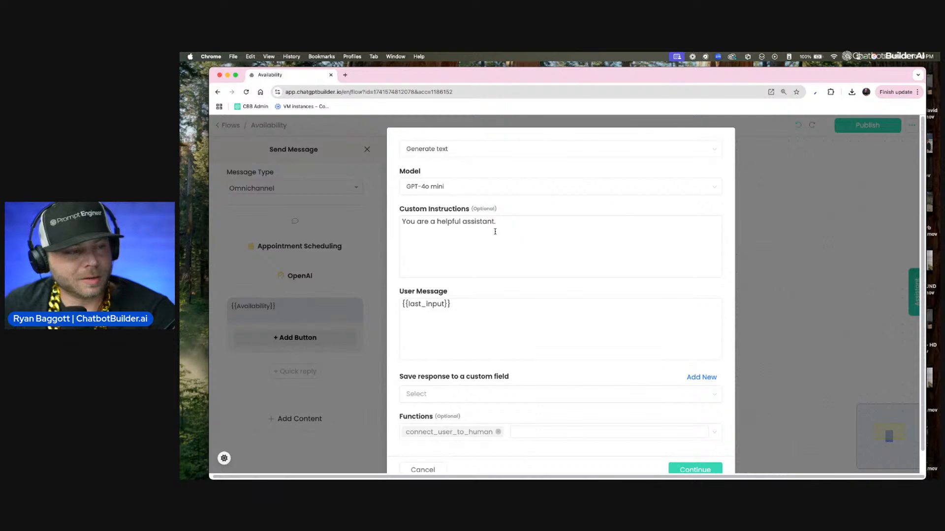
Step: Write custom instructions telling the assistant to respond smoothly with availability based on the dates and times provided
{"action": "left_click", "coordinate": [499, 222]}
{"action": "key", "text": "BackSpace"}
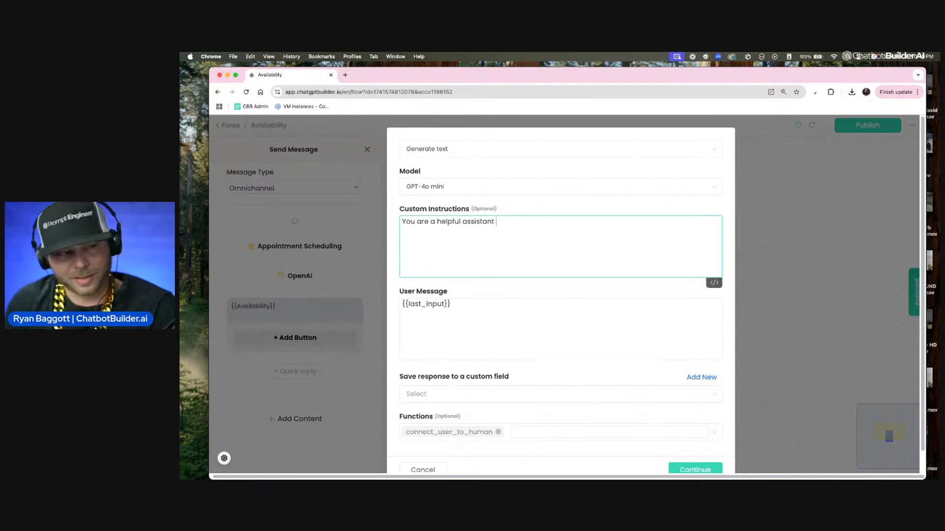
{"action": "key", "text": "F5"}
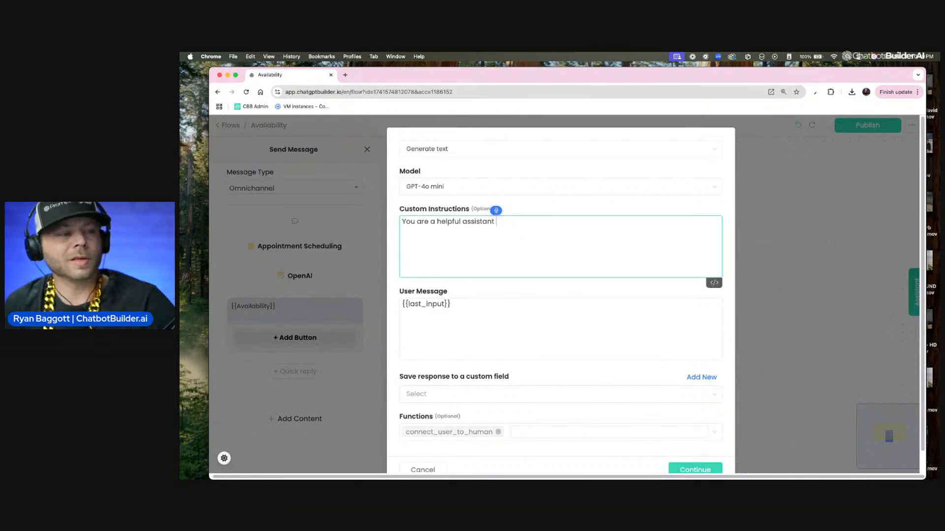
{"action": "type", "text": "who"}
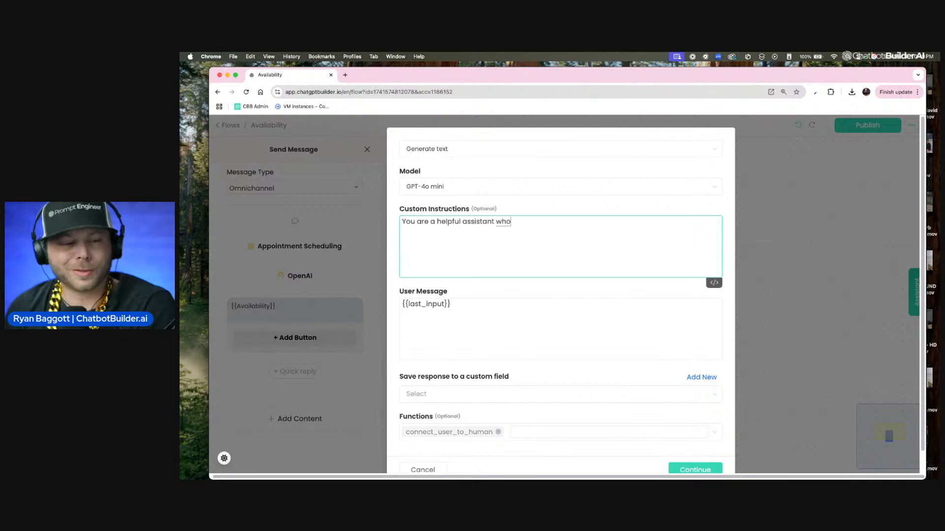
{"action": "type", "text": " is responding?"}
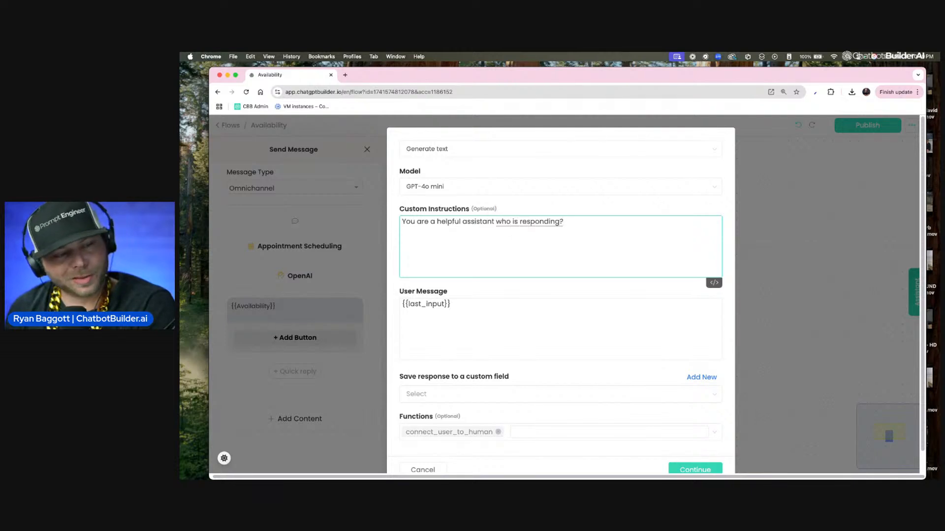
{"action": "key", "text": "BackSpace"}
{"action": "type", "text": "with the"}
{"action": "type", "text": " availability in a"}
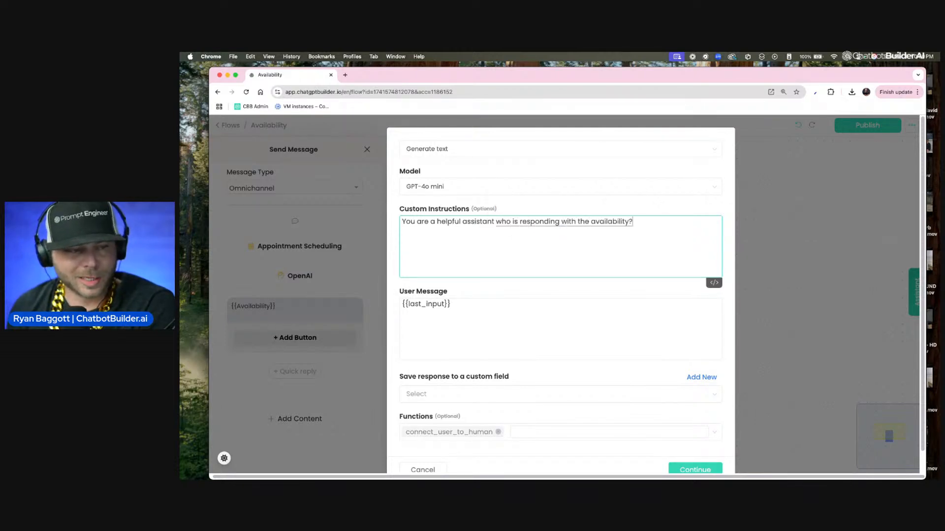
{"action": "type", "text": " smooth way in"}
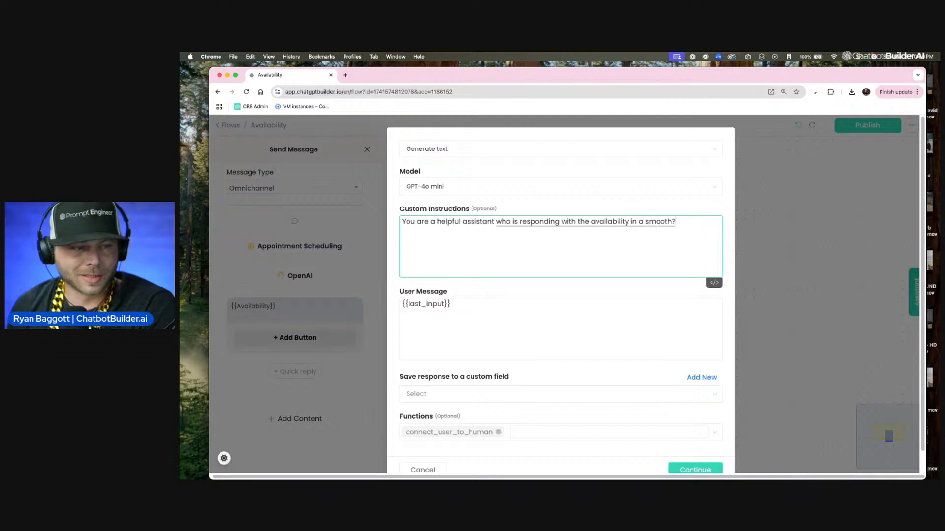
{"action": "type", "text": " response to the users?"}
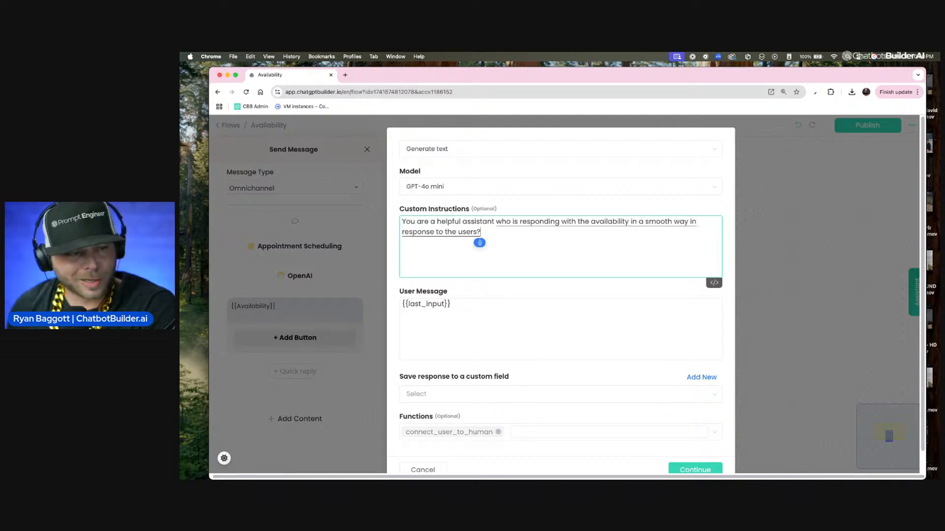
{"action": "type", "text": " request for"}
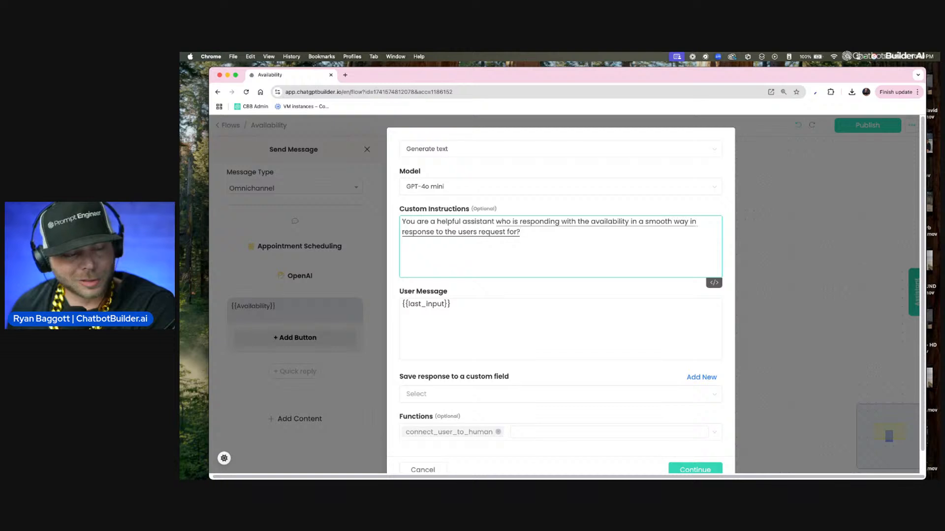
{"action": "key", "text": "Delete"}
{"action": "type", "text": "checking"}
{"action": "type", "text": " availability based on the dates you"}
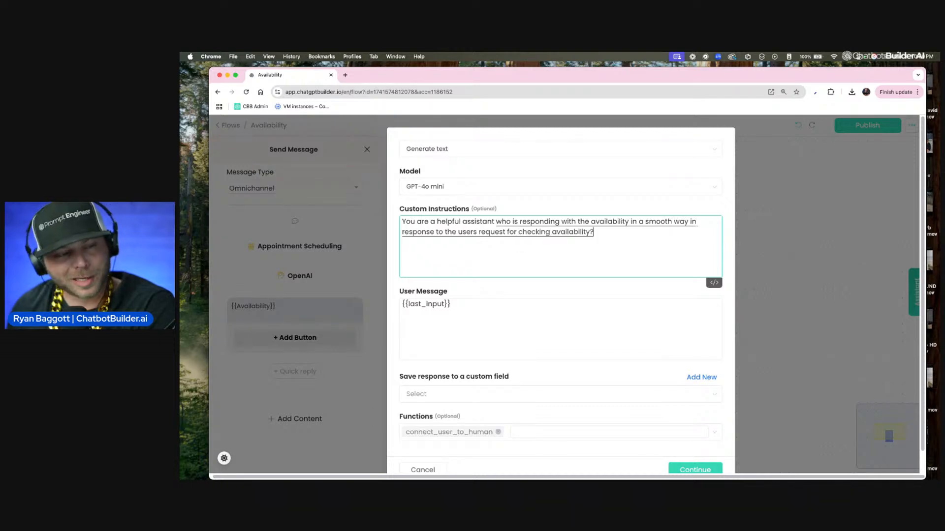
{"action": "type", "text": " were provided"}
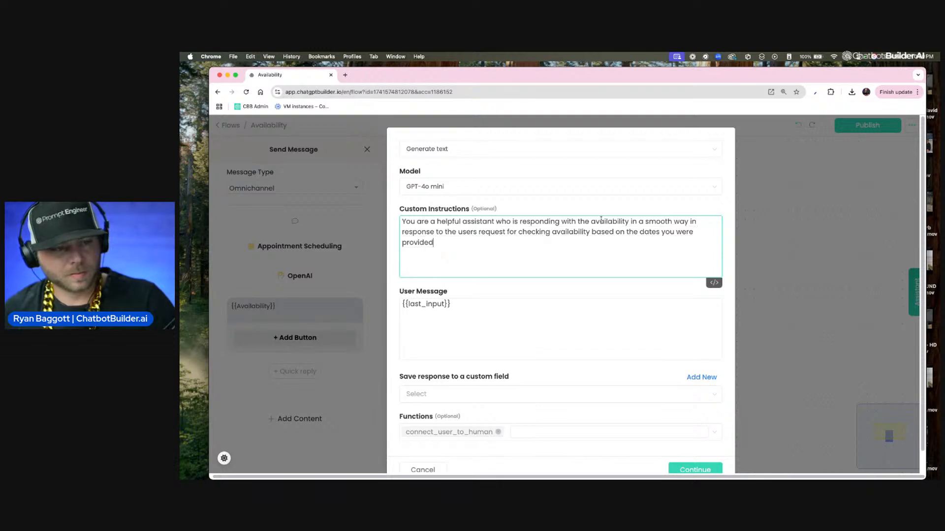
{"action": "left_click", "coordinate": [662, 232]}
{"action": "type", "text": "and t"}
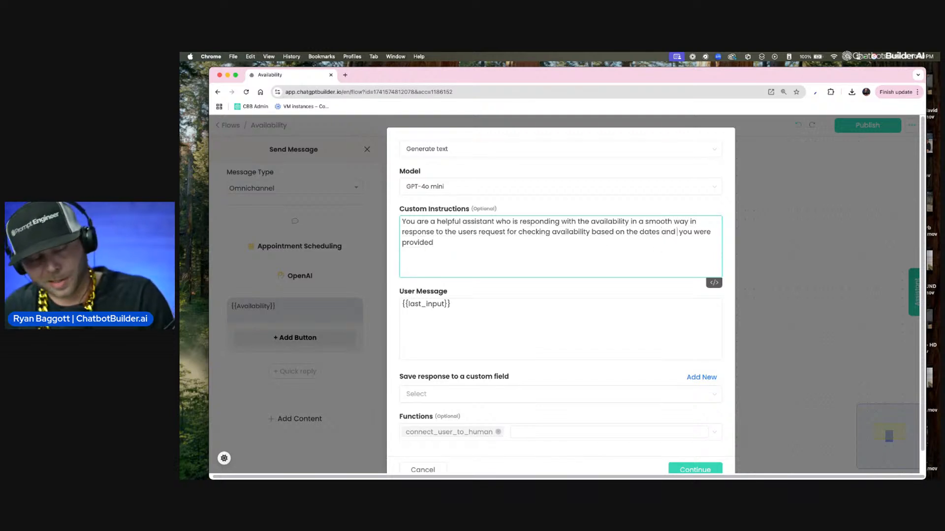
{"action": "type", "text": "imes"}
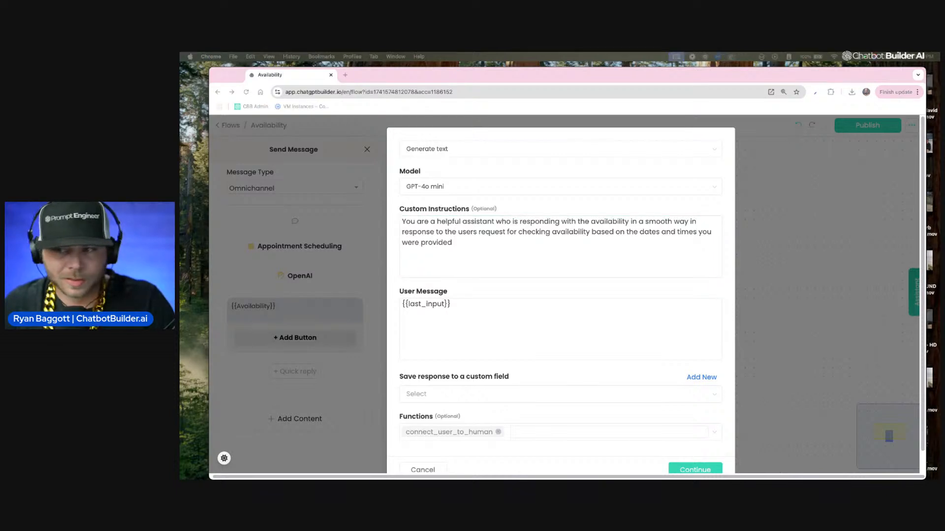
Step: Copy the custom instructions into ChatGPT and ask it to "Make the sound better:" with the pasted text
{"action": "left_click_drag", "start_coordinate": [181, 129], "coordinate": [494, 87]}
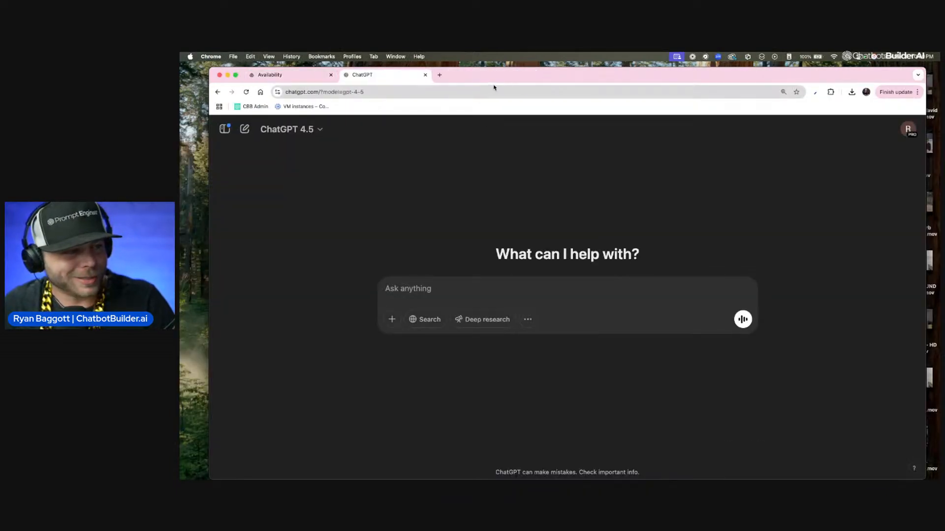
{"action": "left_click", "coordinate": [274, 76]}
{"action": "key", "text": "super+a"}
{"action": "key", "text": "super+c"}
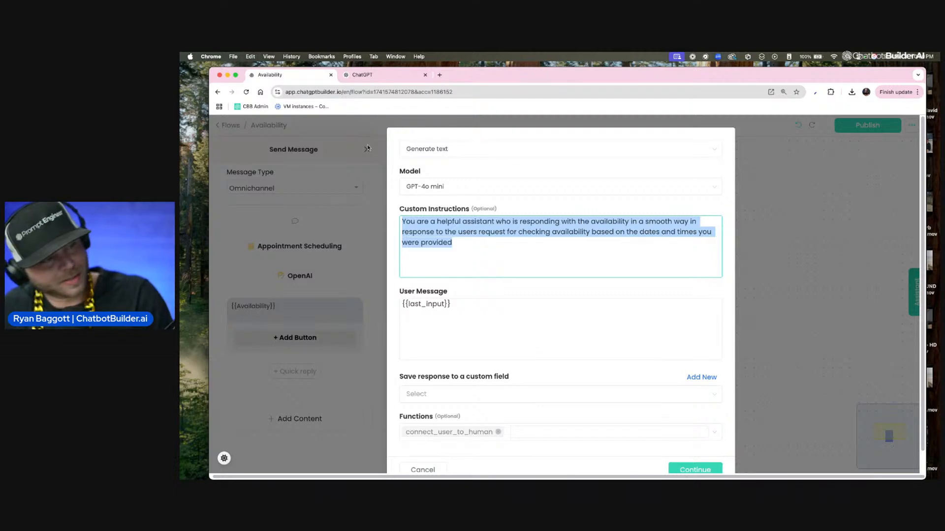
{"action": "left_click", "coordinate": [379, 75]}
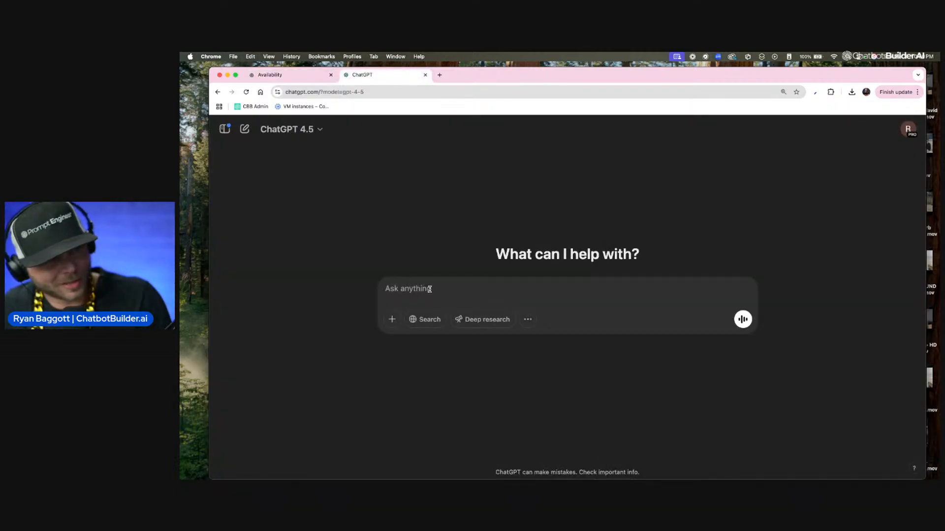
{"action": "type", "text": "Make the sound"}
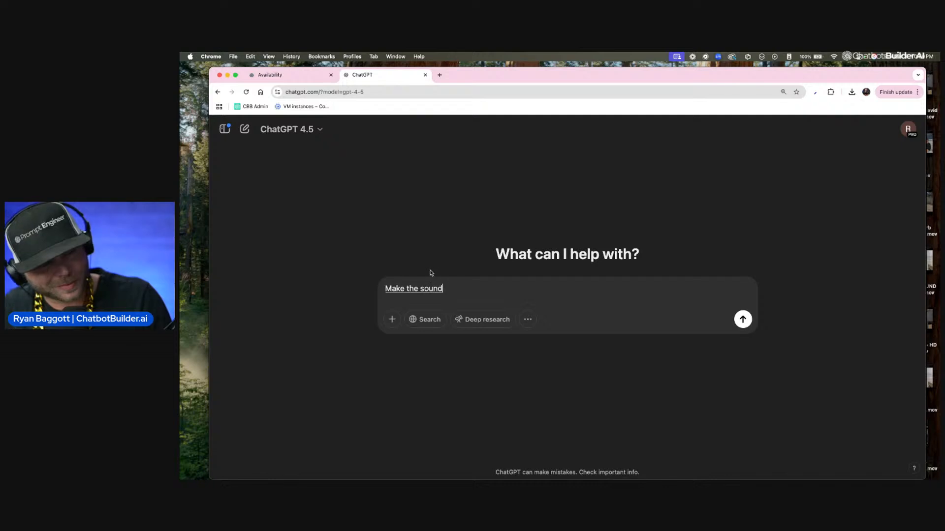
{"action": "type", "text": " better:"}
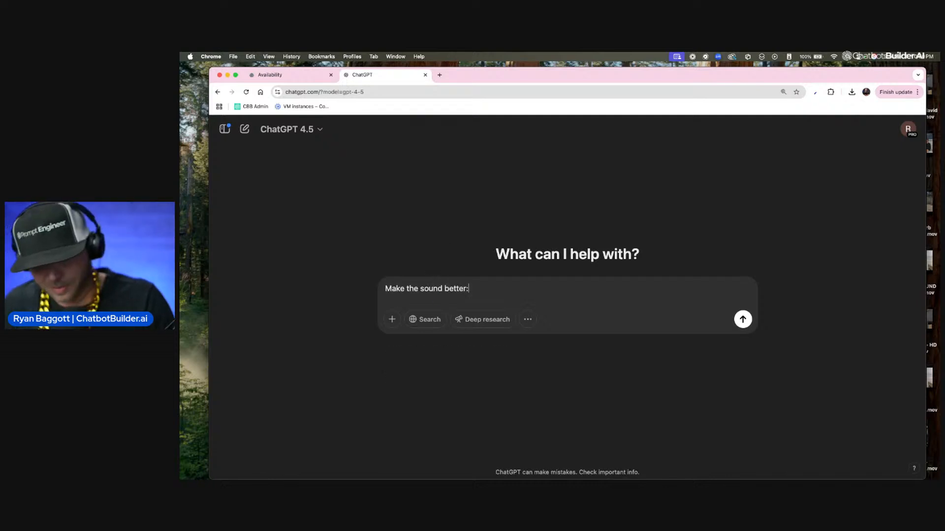
{"action": "key", "text": "super+v"}
{"action": "key", "text": "Return"}
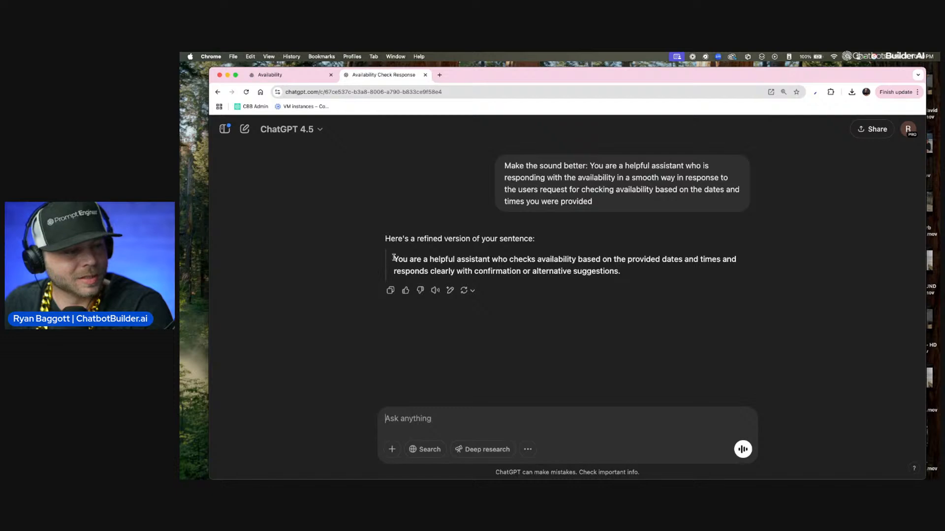
Step: Replace the OpenAI custom instructions with ChatGPT's refined sentence and remove the extra blank lines
{"action": "left_click_drag", "start_coordinate": [394, 258], "coordinate": [639, 286]}
{"action": "key", "text": "super+c"}
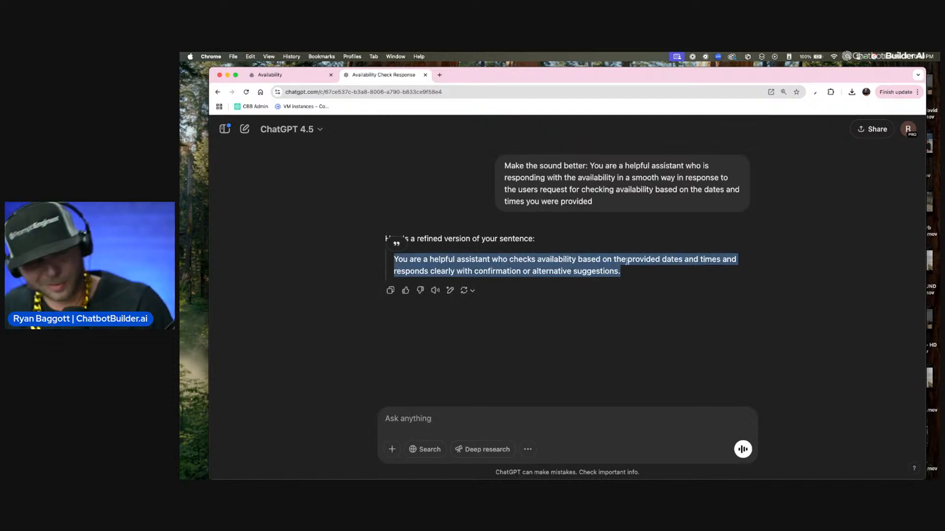
{"action": "left_click", "coordinate": [307, 76]}
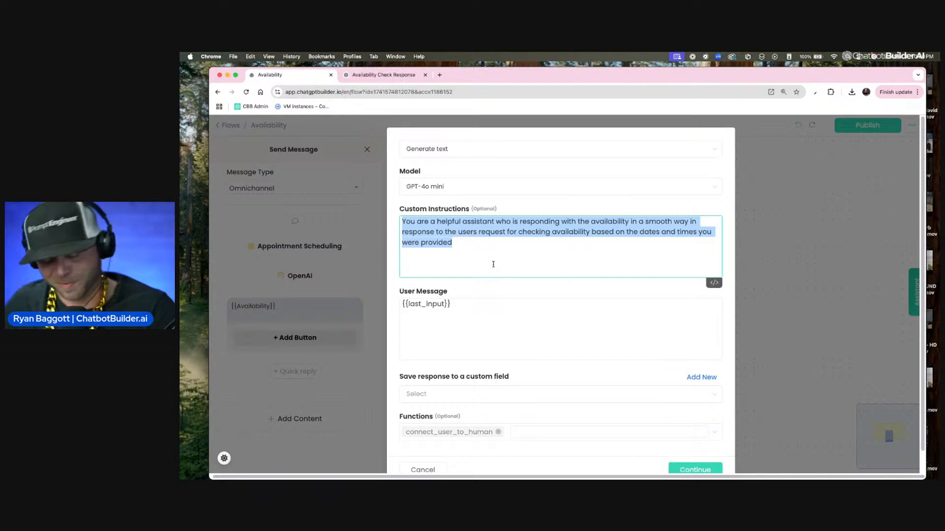
{"action": "key", "text": "super+v"}
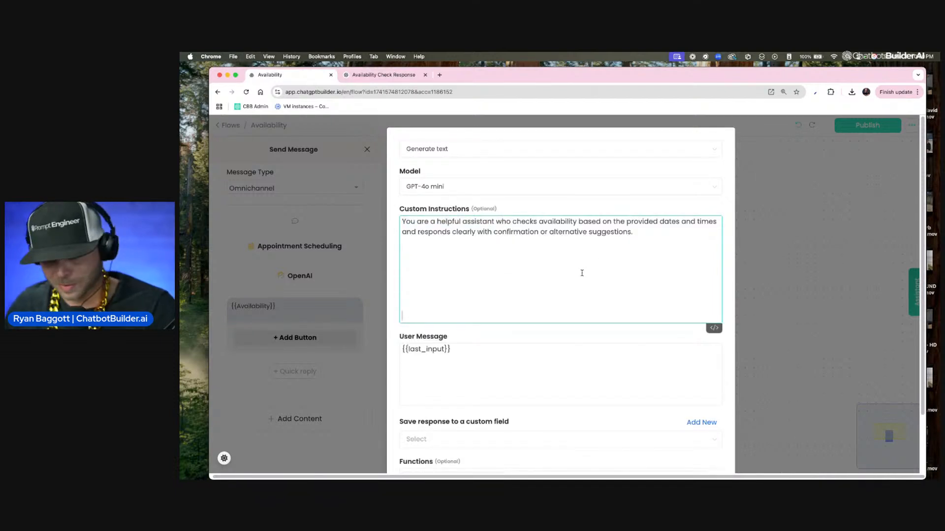
{"action": "left_click_drag", "start_coordinate": [635, 242], "coordinate": [673, 270]}
{"action": "key", "text": "BackSpace"}
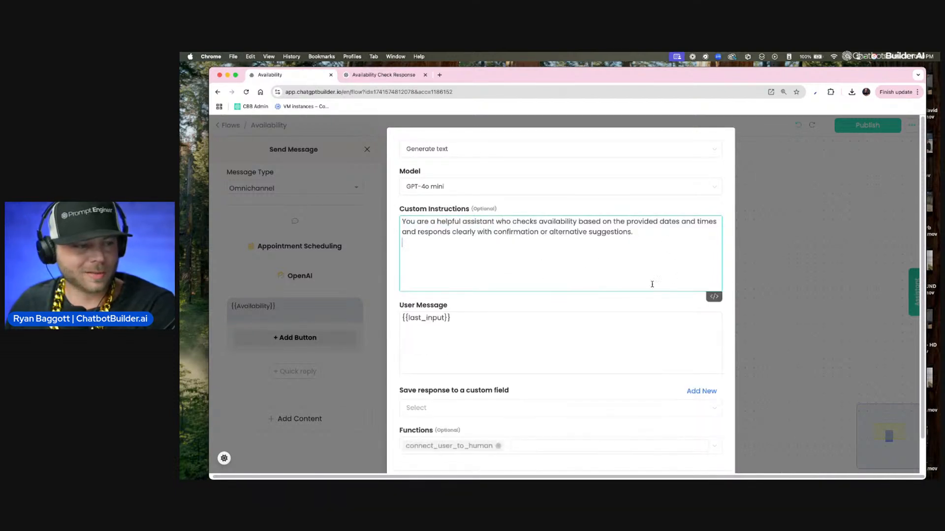
{"action": "left_click", "coordinate": [388, 78]}
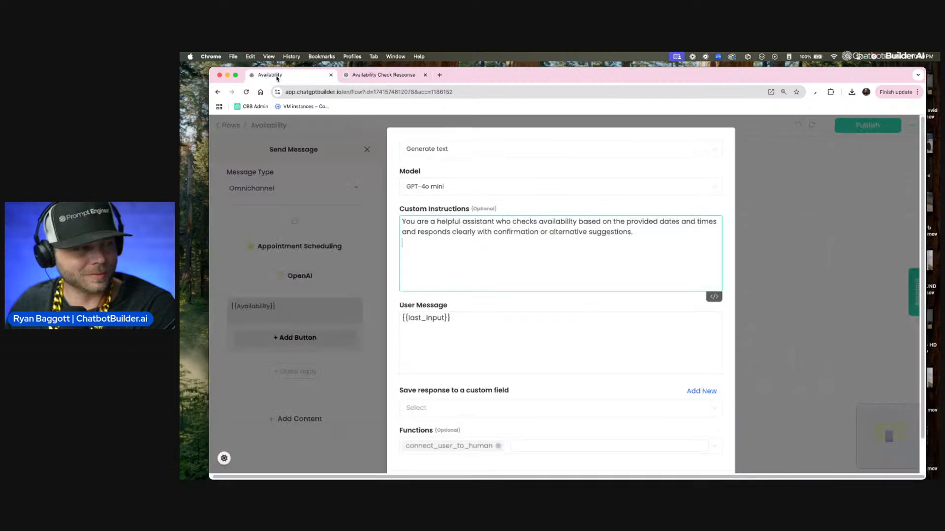
{"action": "left_click", "coordinate": [267, 77]}
Step: Insert the {{Availability}} custom field into the User Message alongside {{last_input}}
{"action": "triple_click", "coordinate": [473, 319]}
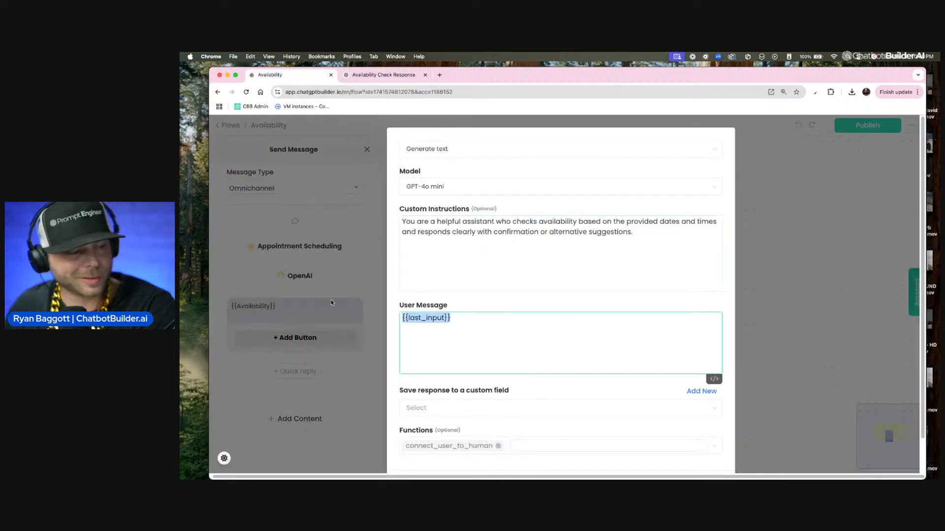
{"action": "type", "text": "{av"}
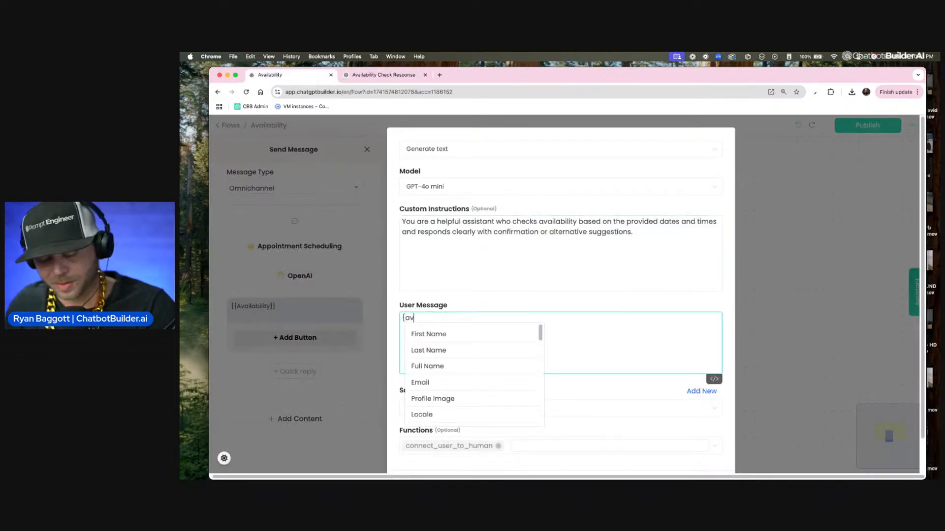
{"action": "left_click", "coordinate": [430, 338]}
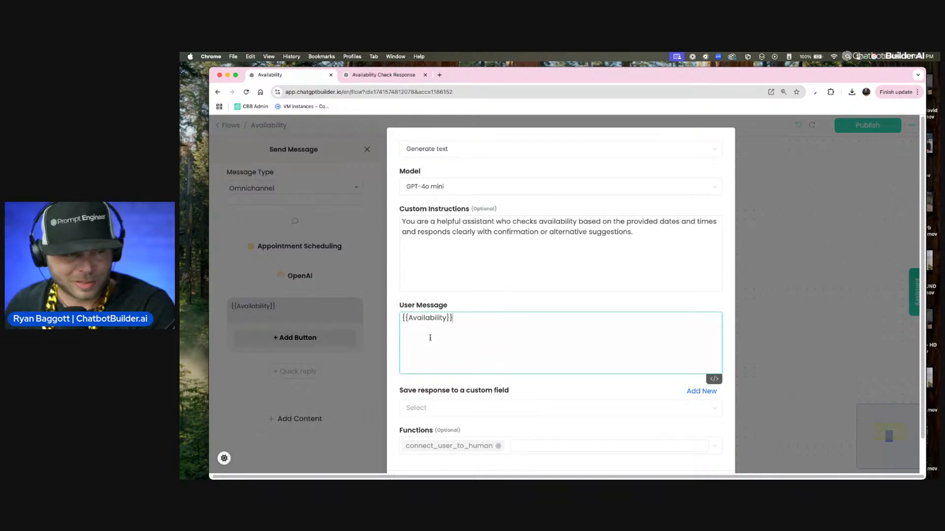
{"action": "scroll", "coordinate": [430, 338], "scroll_direction": "down", "scroll_amount": 1}
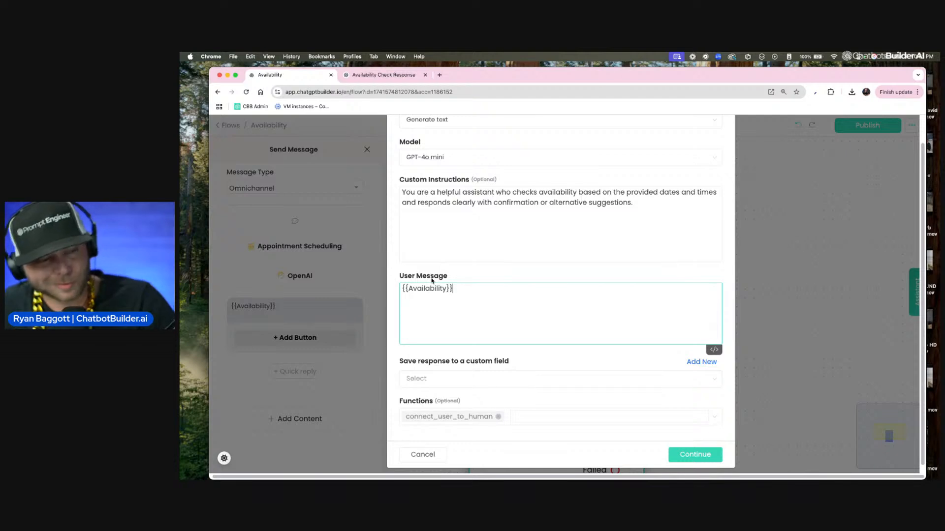
{"action": "type", "text": "{{last_input}}"}
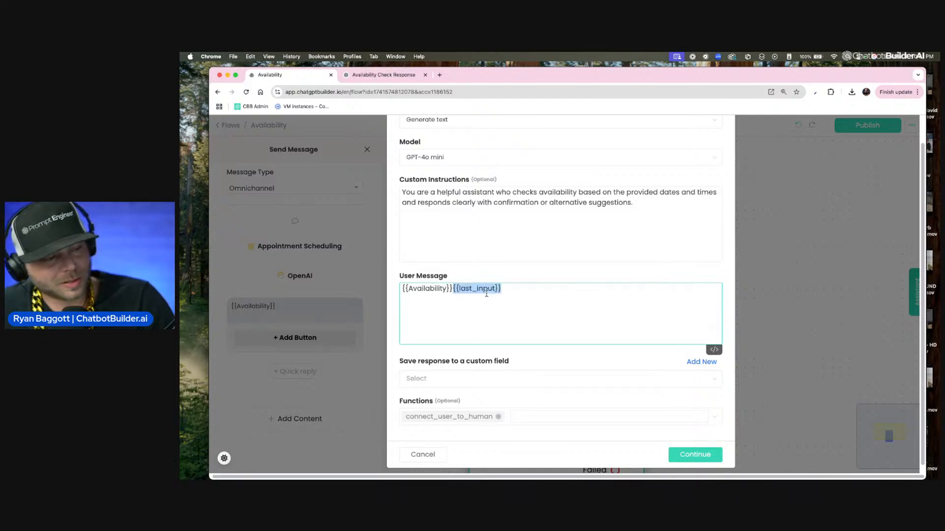
Step: Rearrange the User Message so {{Availability}} is on the first line and {{last_input}} two lines below
{"action": "left_click_drag", "start_coordinate": [452, 320], "coordinate": [357, 323]}
{"action": "key", "text": "super+c"}
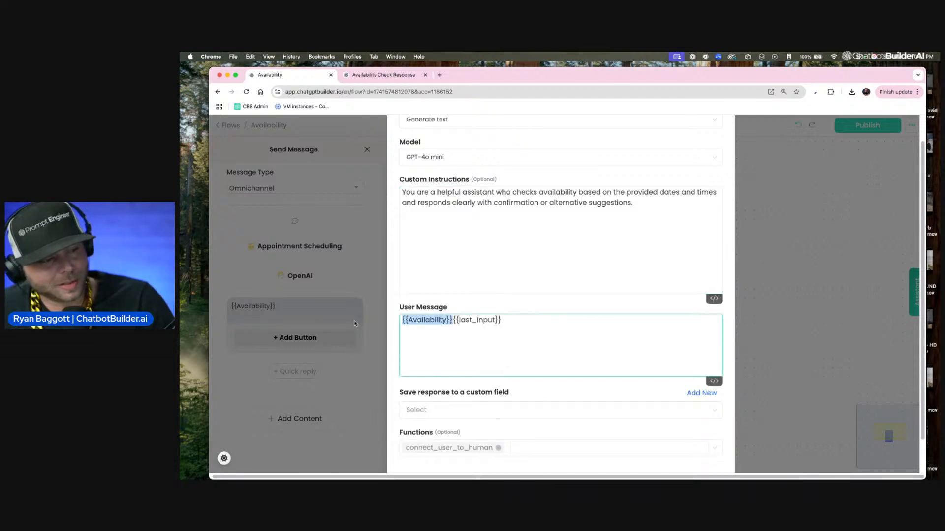
{"action": "key", "text": "BackSpace"}
{"action": "left_click", "coordinate": [463, 323]}
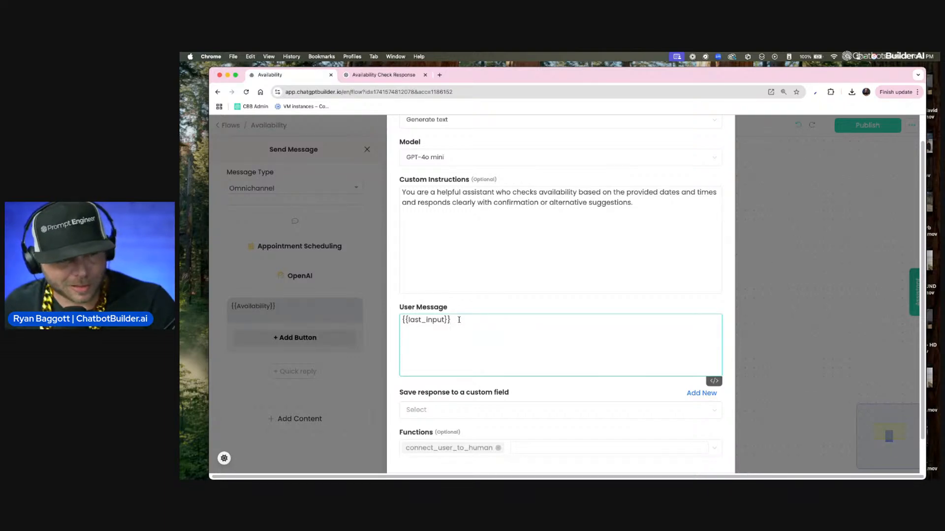
{"action": "left_click_drag", "start_coordinate": [459, 320], "coordinate": [355, 319]}
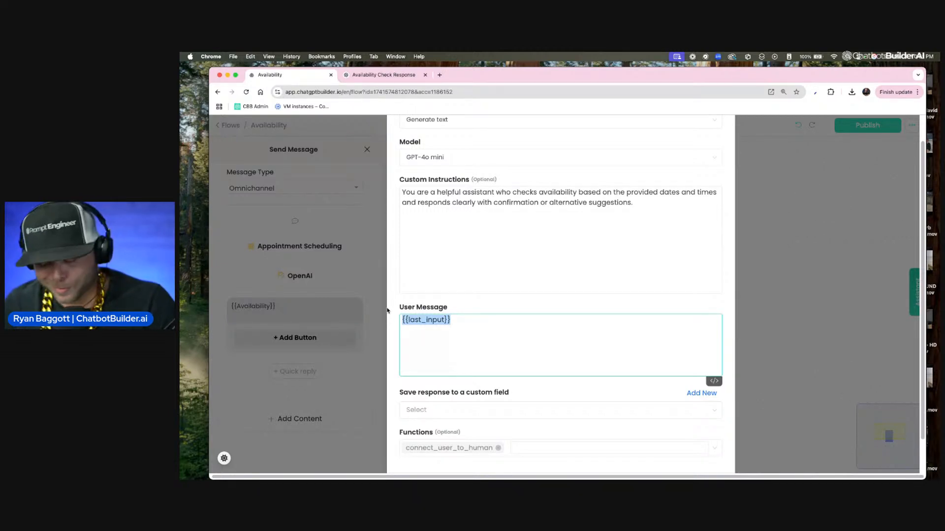
{"action": "key", "text": "Left"}
{"action": "key", "text": "Return"}
{"action": "key", "text": "Return"}
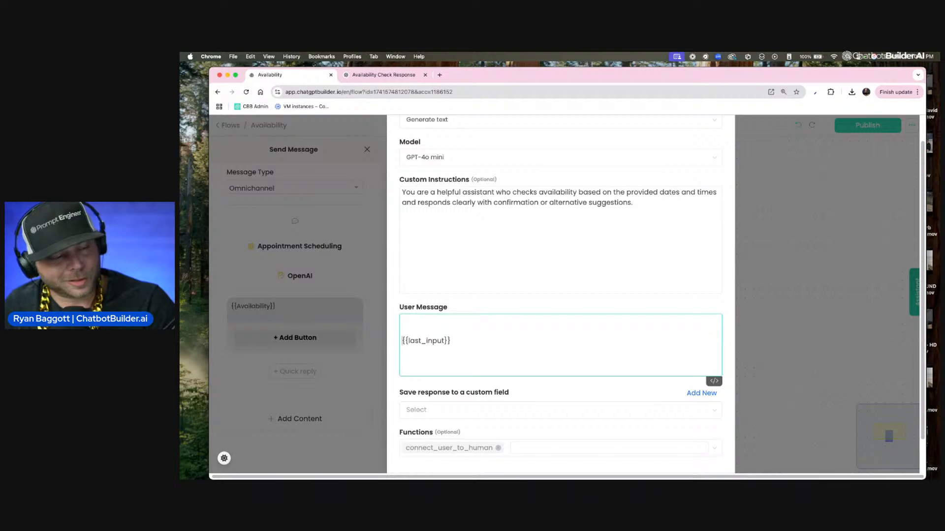
{"action": "key", "text": "super+v"}
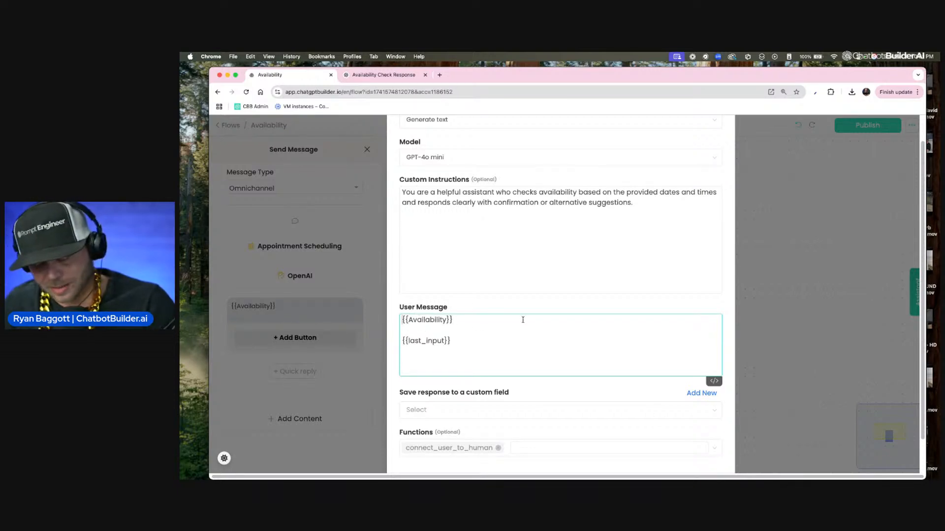
Step: Label the fields as "Here is the availabilty:" and "here is the last message from the user:" in the User Message
{"action": "type", "text": "Here is the"}
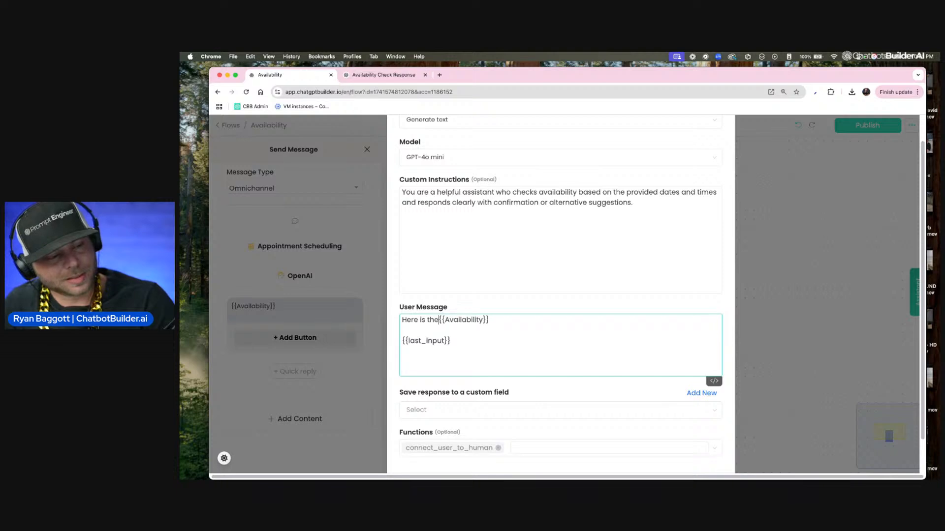
{"action": "type", "text": " avai"}
{"action": "type", "text": "l"}
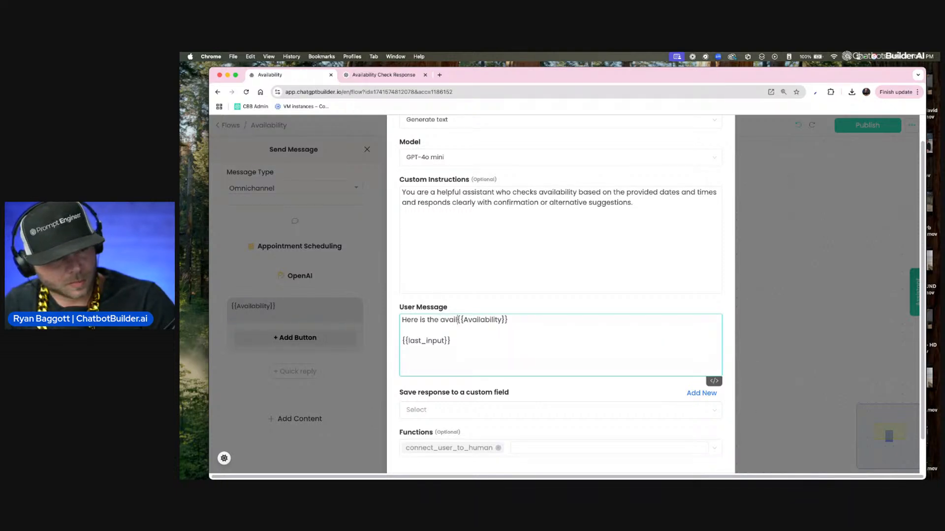
{"action": "type", "text": "abilty:"}
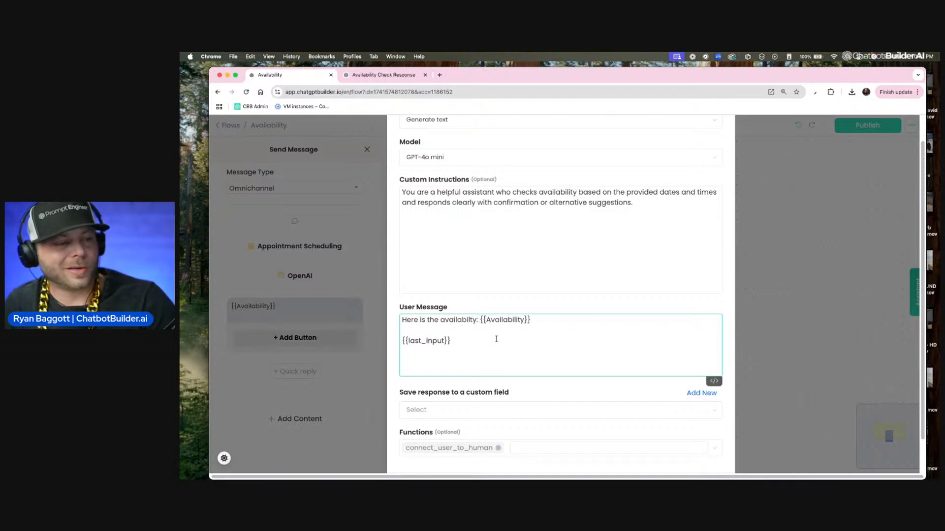
{"action": "left_click", "coordinate": [400, 341]}
{"action": "type", "text": "here is the "}
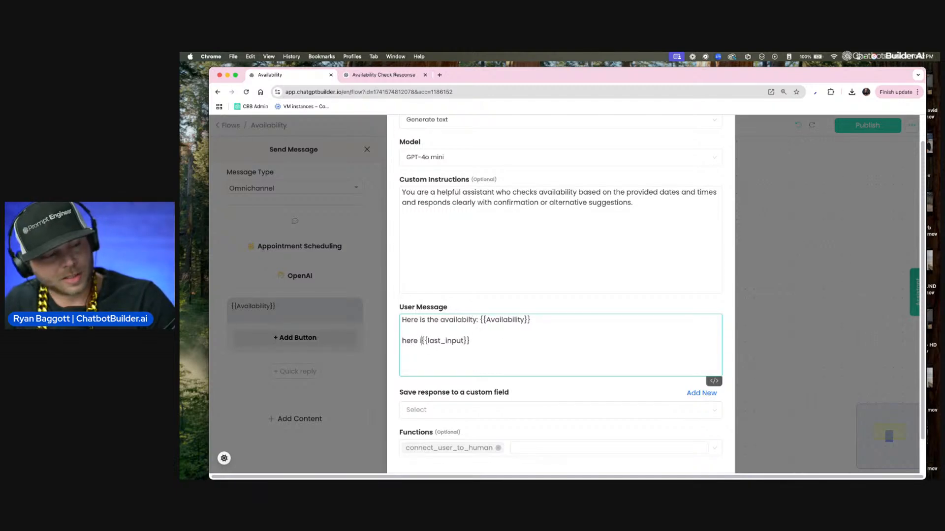
{"action": "type", "text": "last message f"}
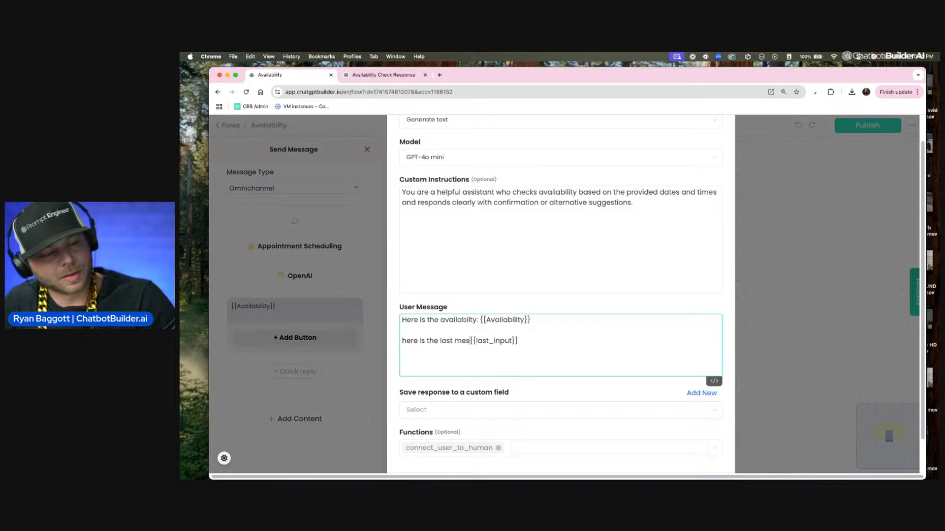
{"action": "type", "text": "rom the user:"}
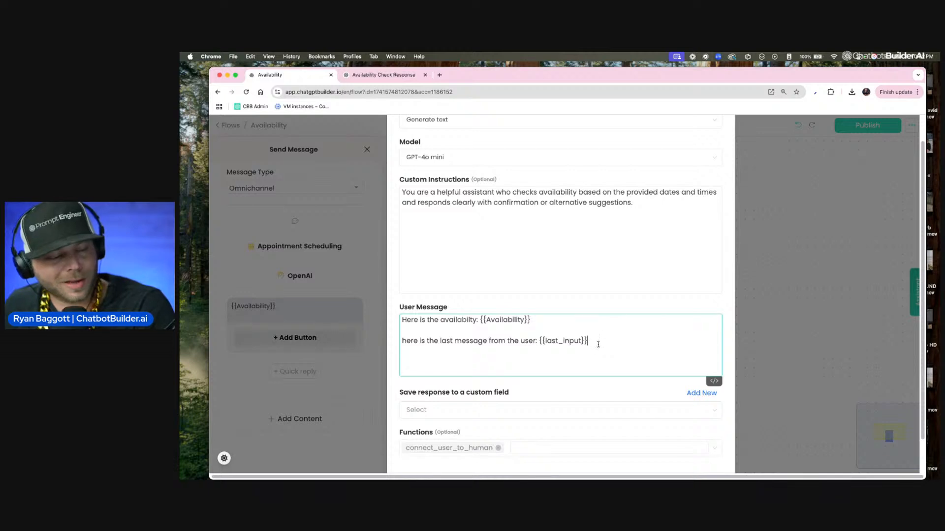
Step: Save the OpenAI response to a new custom field named "ai reply"
{"action": "scroll", "coordinate": [519, 368], "scroll_direction": "down", "scroll_amount": 2}
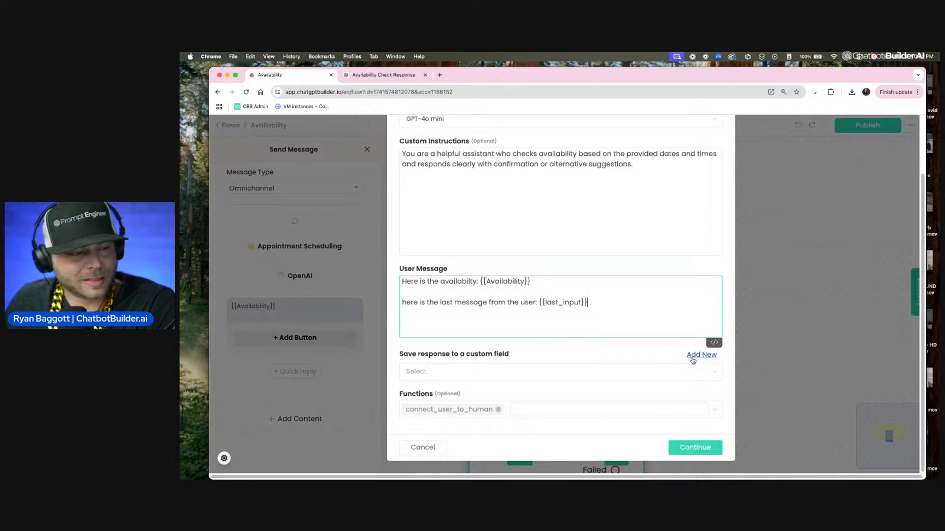
{"action": "left_click", "coordinate": [693, 360]}
{"action": "left_click", "coordinate": [489, 180]}
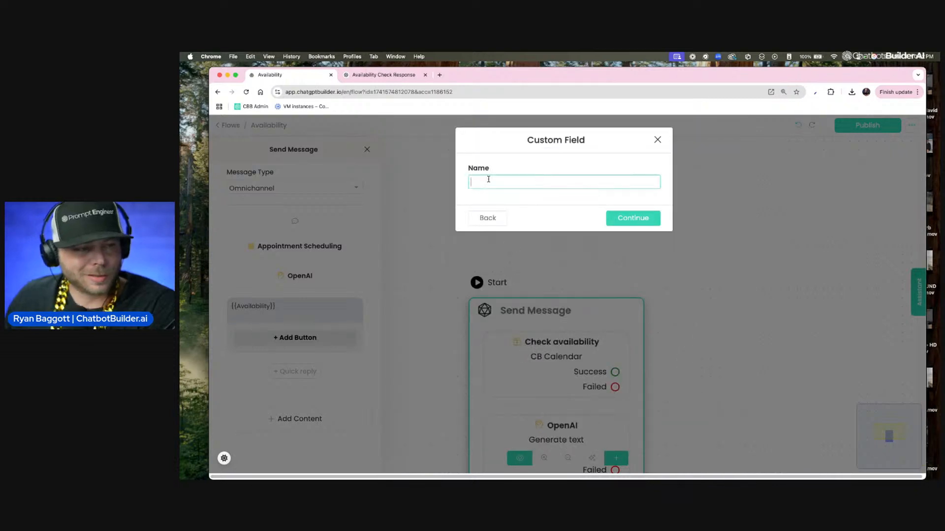
{"action": "type", "text": "ai"}
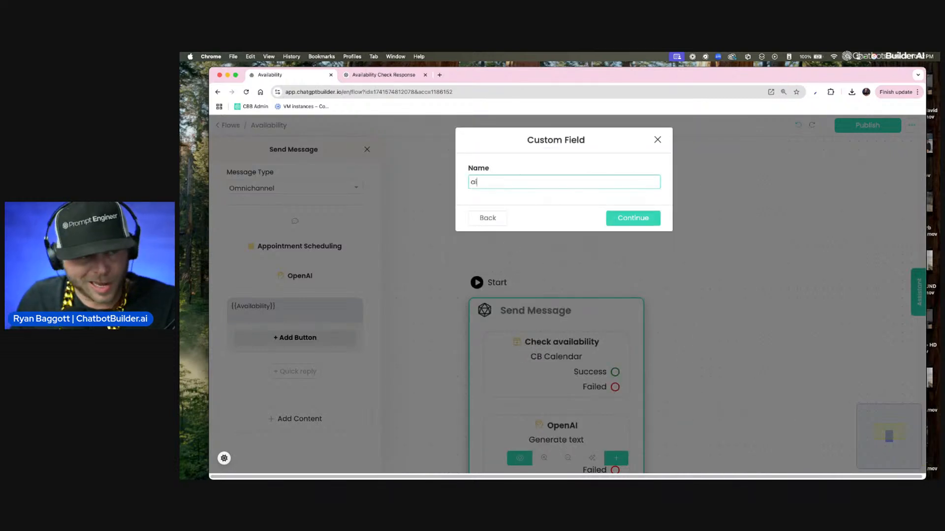
{"action": "type", "text": " reply"}
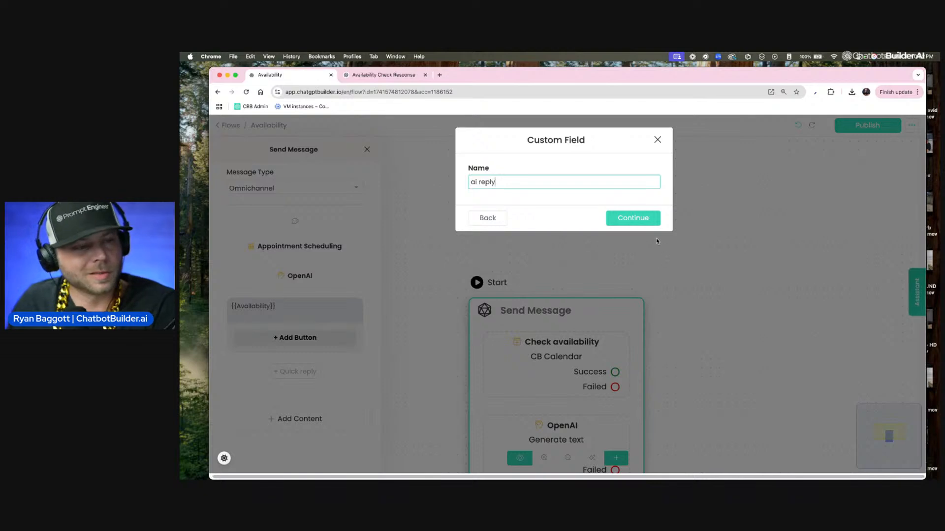
{"action": "left_click", "coordinate": [640, 219]}
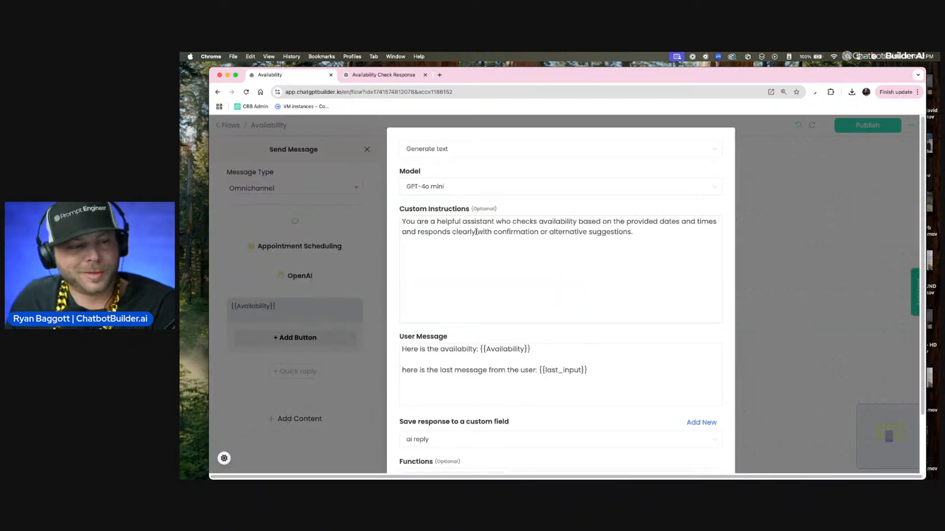
Step: Remove the connect_user_to_human function and save the OpenAI action settings
{"action": "scroll", "coordinate": [479, 198], "scroll_direction": "down", "scroll_amount": 3}
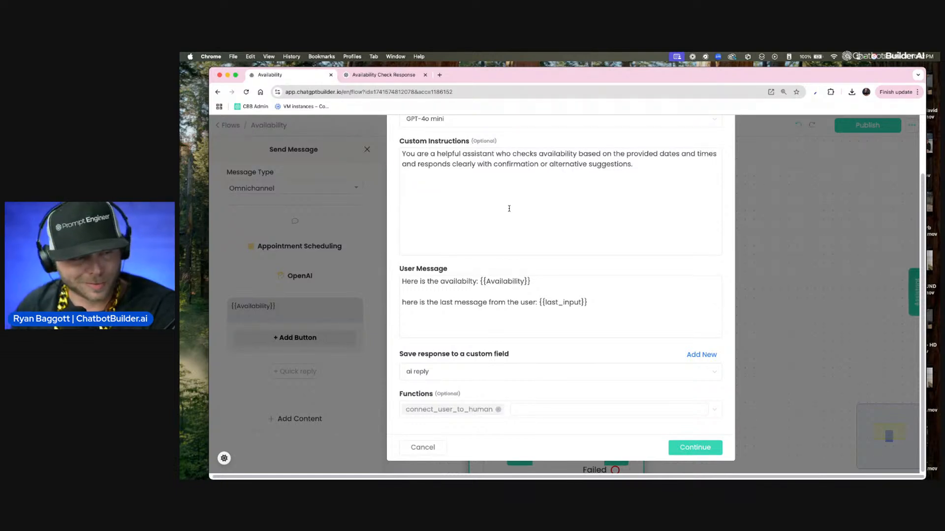
{"action": "left_click", "coordinate": [498, 410]}
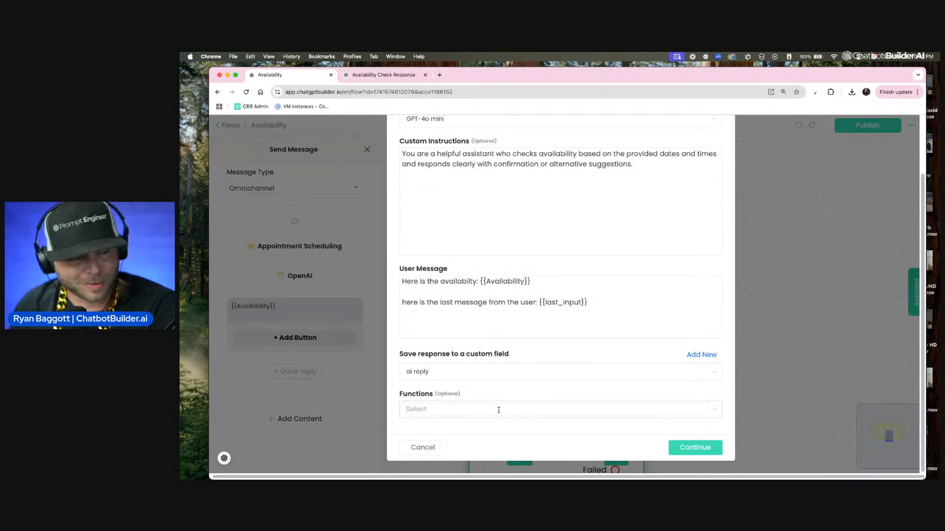
{"action": "left_click", "coordinate": [703, 445]}
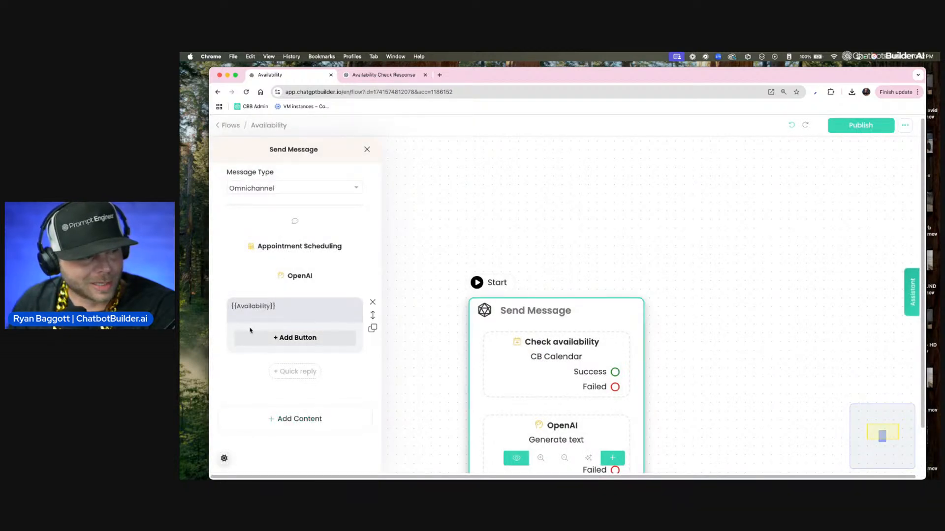
Step: Replace the text message content with the {{ai reply}} custom field, reloading the flow page to refresh the field list
{"action": "left_click", "coordinate": [295, 306]}
{"action": "key", "text": "ctrl+a"}
{"action": "key", "text": "BackSpace"}
{"action": "type", "text": "{ai"}
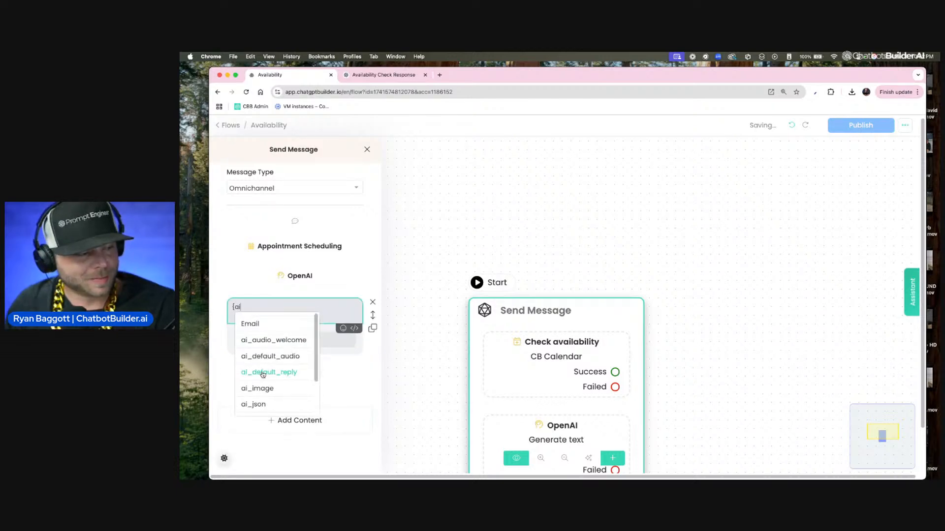
{"action": "scroll", "coordinate": [268, 370], "scroll_direction": "down", "scroll_amount": 2}
{"action": "left_click", "coordinate": [432, 281]}
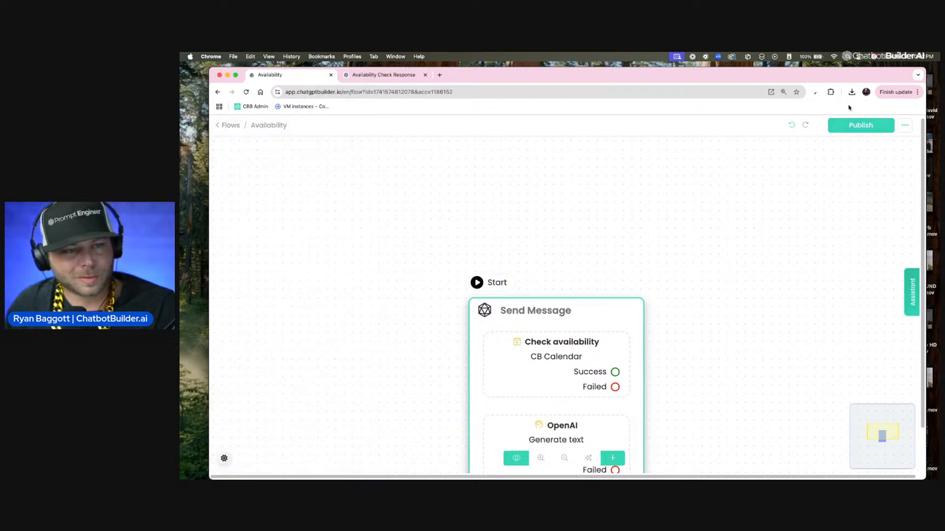
{"action": "left_click", "coordinate": [861, 125]}
{"action": "left_click", "coordinate": [657, 93]}
{"action": "key", "text": "Return"}
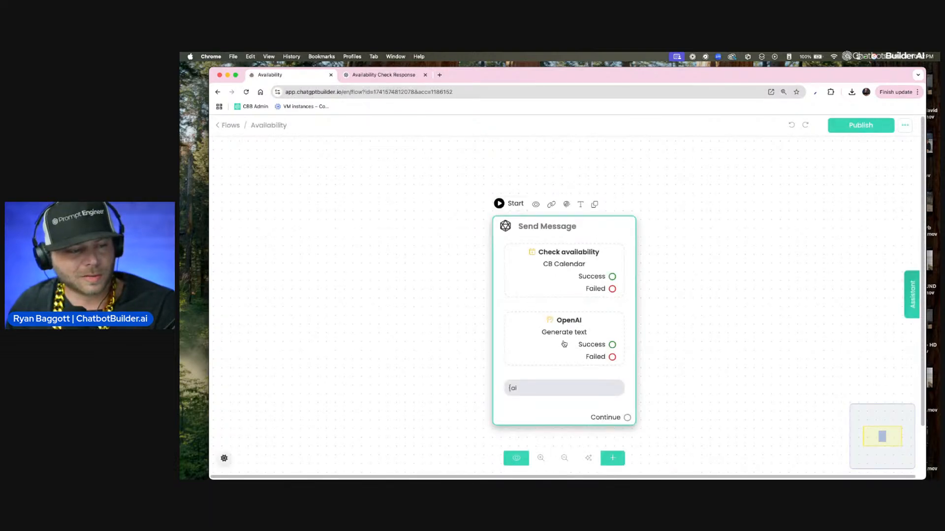
{"action": "left_click", "coordinate": [564, 344]}
{"action": "left_click", "coordinate": [305, 315]}
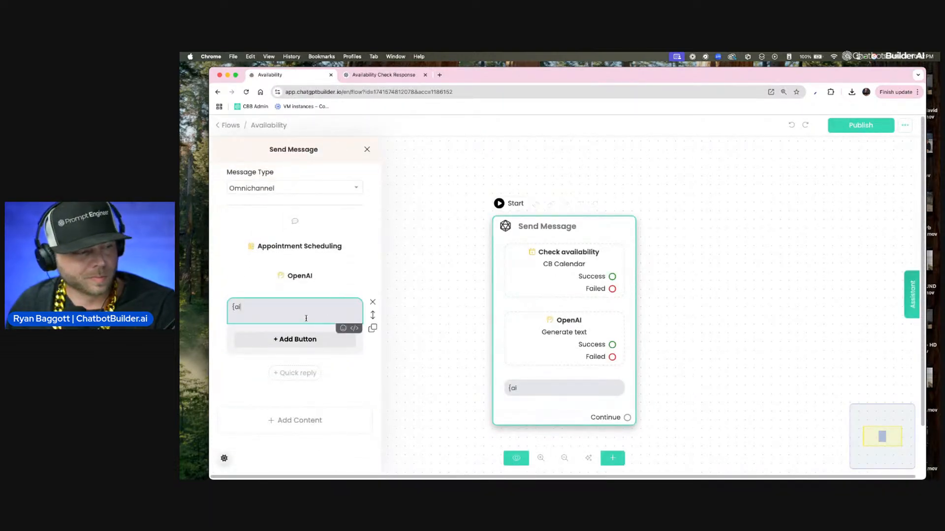
{"action": "key", "text": "BackSpace"}
{"action": "type", "text": "i"}
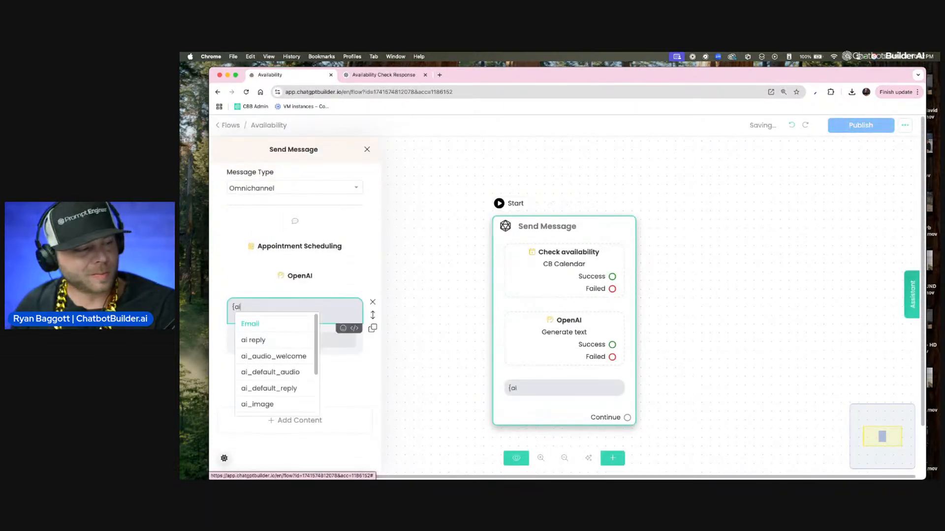
{"action": "left_click", "coordinate": [288, 339]}
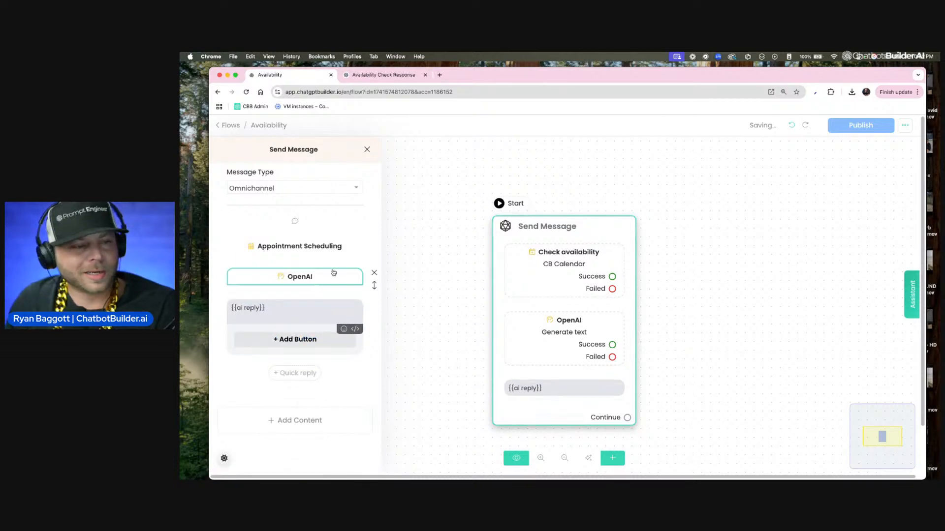
Step: Add a Set Custom Field action to the message and move it above the Appointment Scheduling action
{"action": "left_click", "coordinate": [336, 253]}
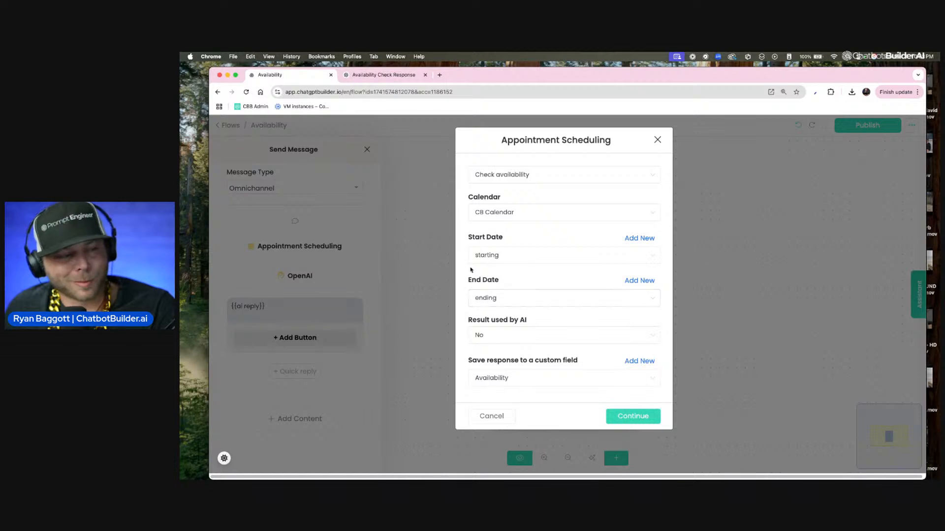
{"action": "left_click", "coordinate": [492, 417]}
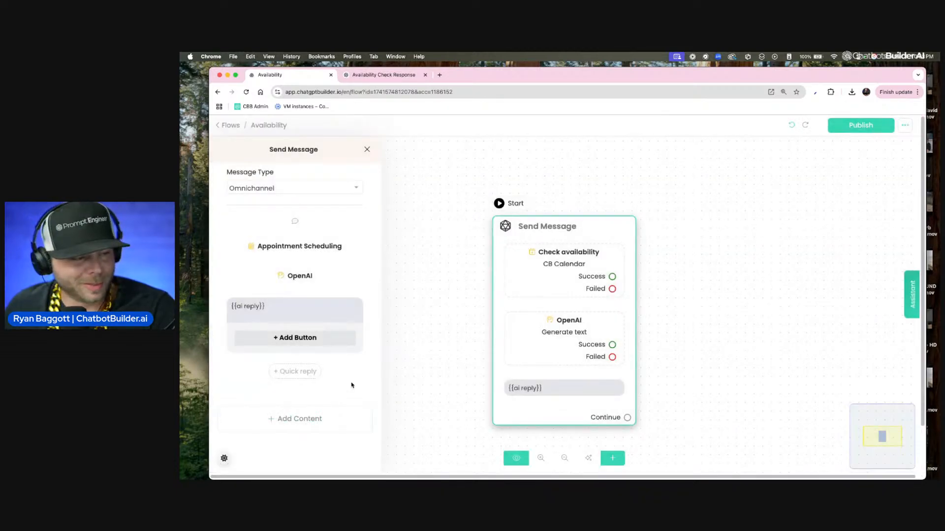
{"action": "left_click", "coordinate": [332, 419]}
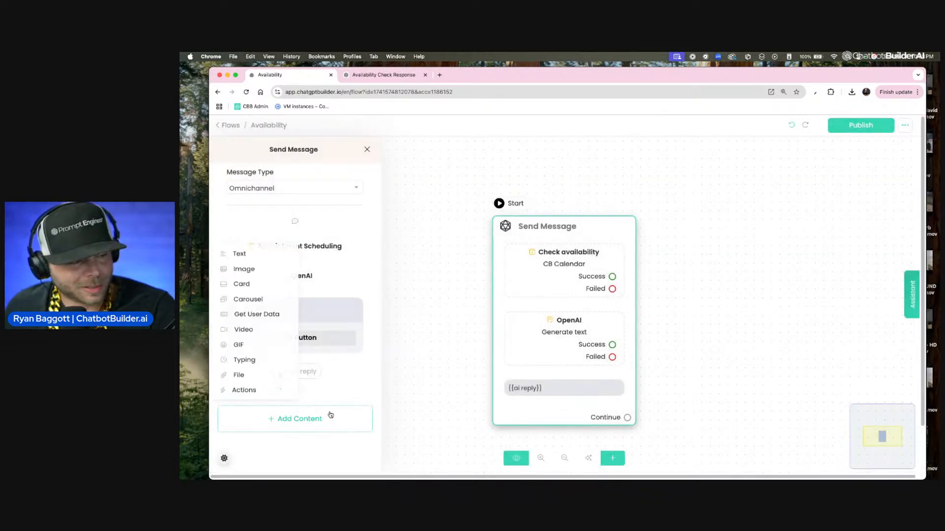
{"action": "left_click", "coordinate": [281, 400]}
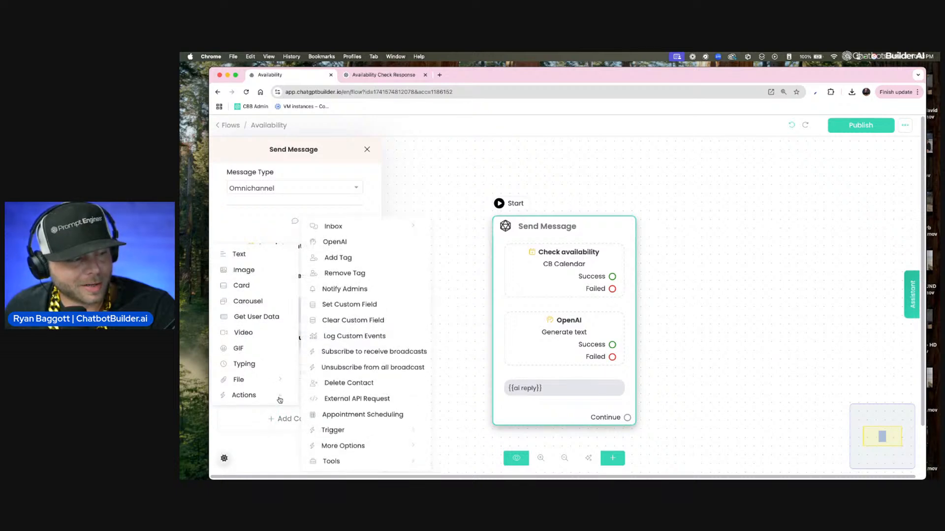
{"action": "left_click", "coordinate": [335, 307]}
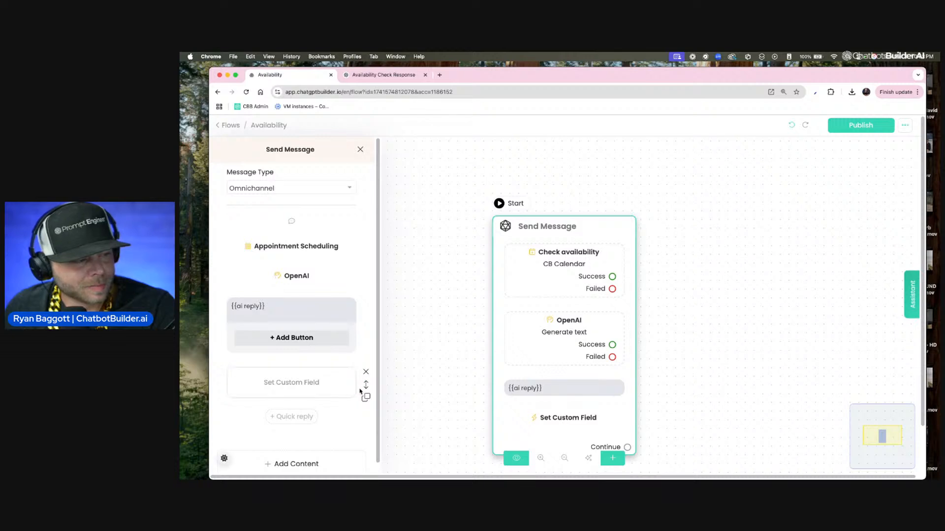
{"action": "left_click_drag", "start_coordinate": [365, 385], "coordinate": [340, 248]}
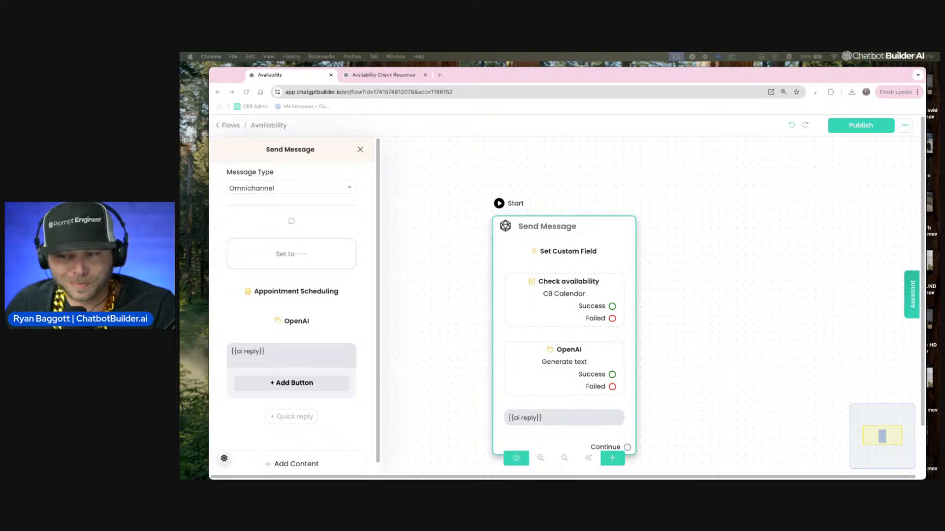
Step: Choose the custom field ending with the operation Set to [Free form input] (Support math operations)
{"action": "left_click", "coordinate": [300, 259]}
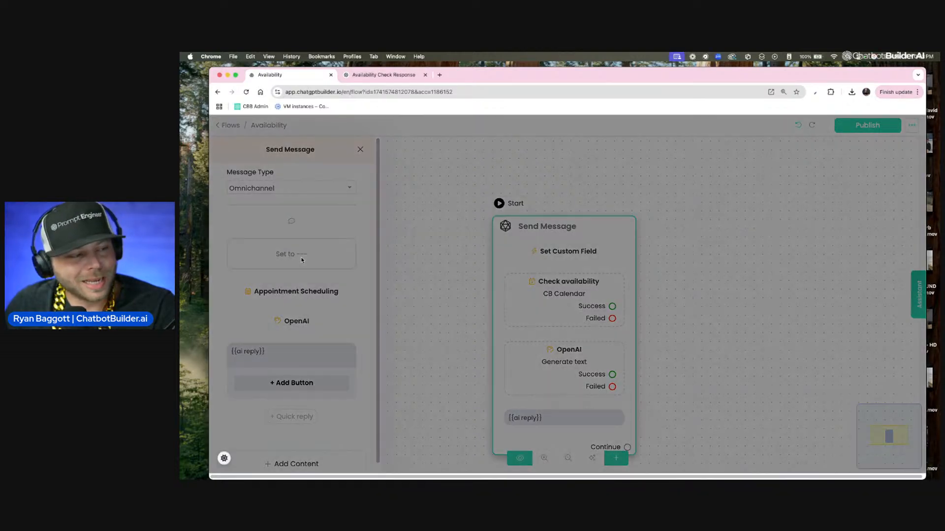
{"action": "left_click", "coordinate": [507, 183]}
{"action": "type", "text": "en"}
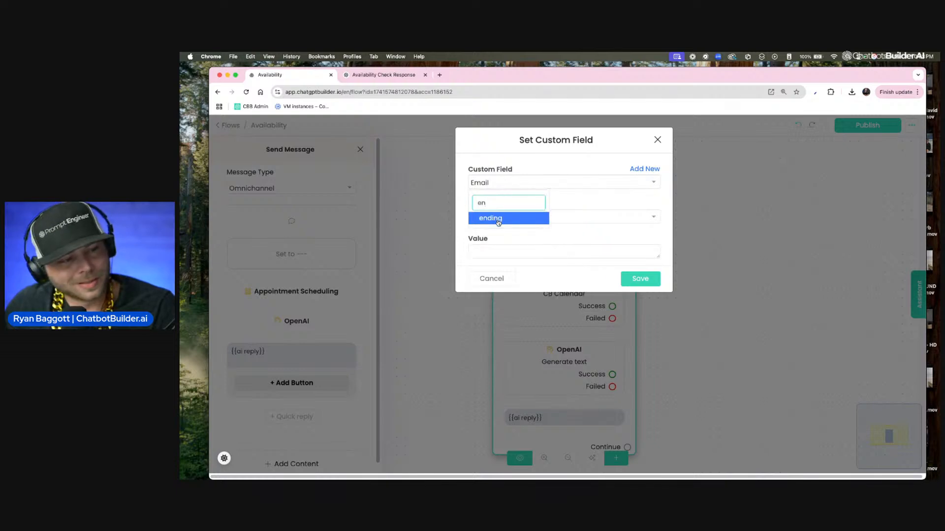
{"action": "left_click", "coordinate": [498, 220]}
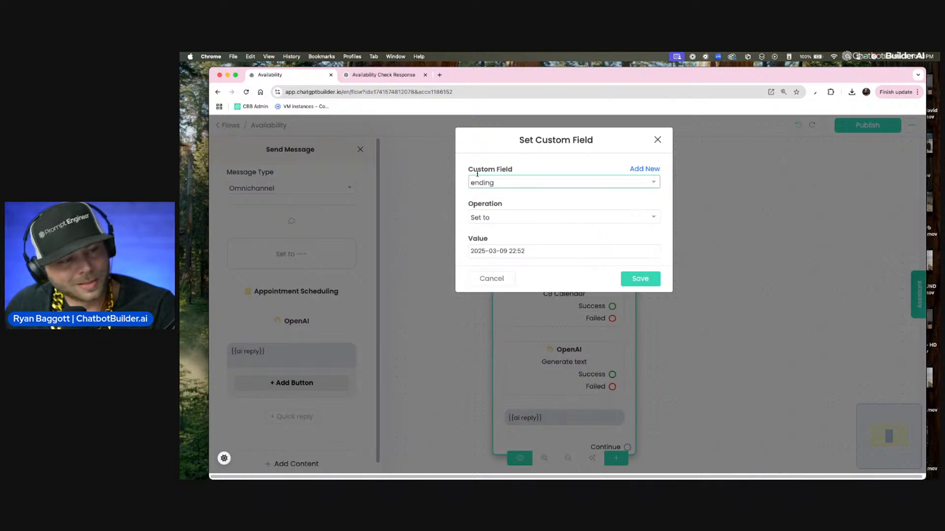
{"action": "left_click", "coordinate": [500, 218]}
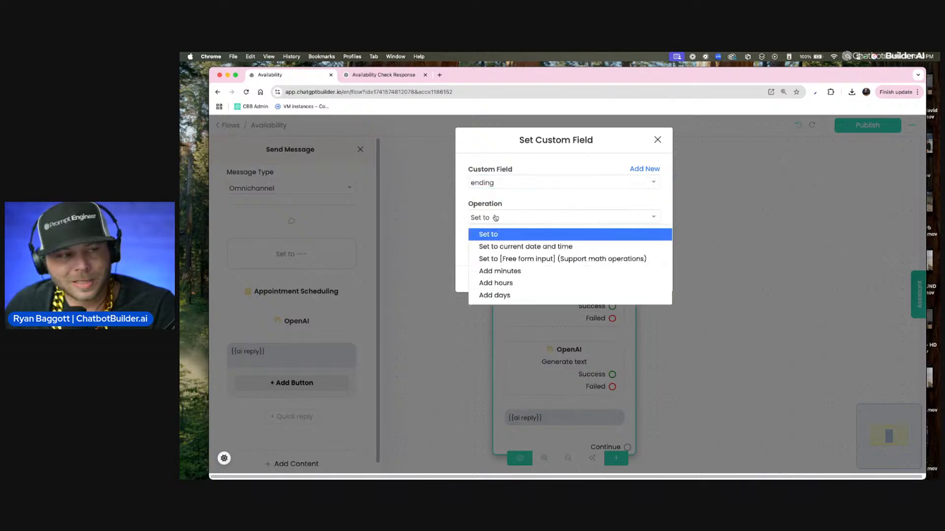
{"action": "left_click", "coordinate": [503, 260]}
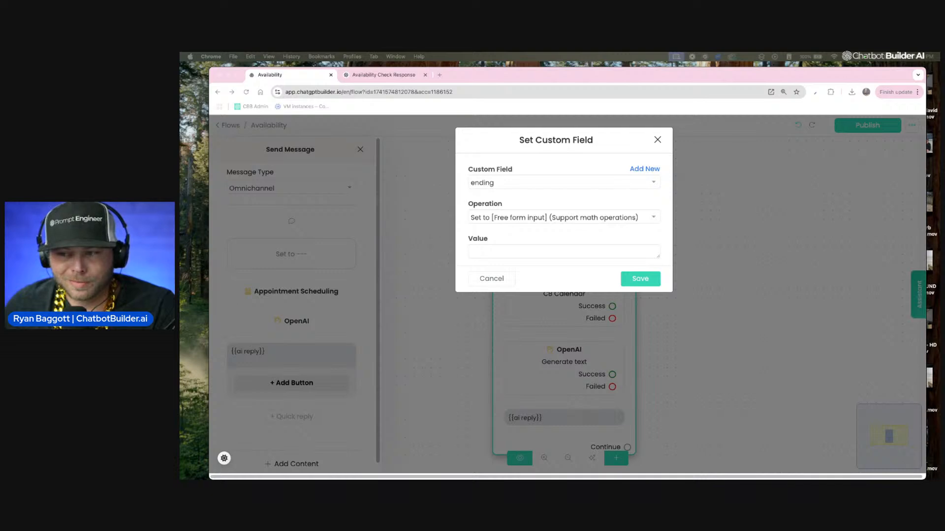
Step: Set the value to {{starting}} + 604800 and save the Set Custom Field action
{"action": "left_click", "coordinate": [536, 251]}
{"action": "left_click", "coordinate": [536, 251]}
{"action": "type", "text": "{sta"}
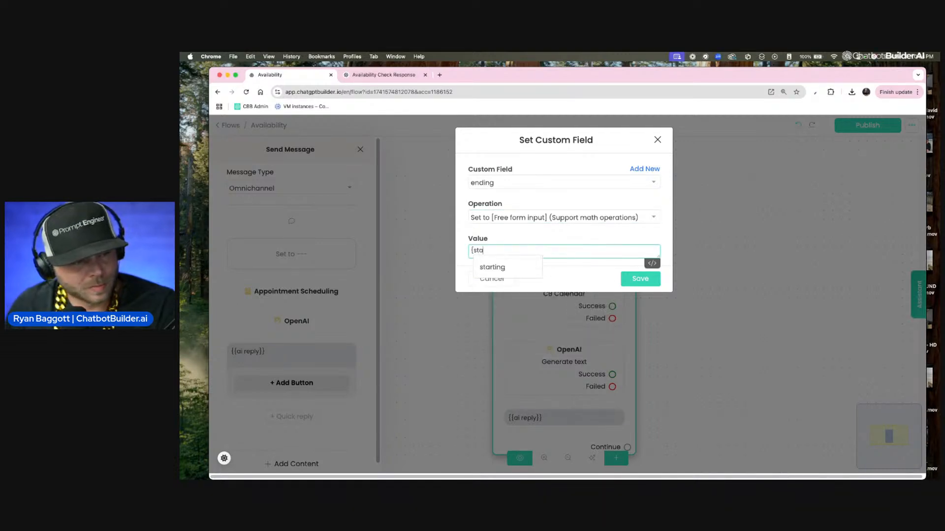
{"action": "left_click", "coordinate": [510, 273]}
{"action": "type", "text": "{{starting on}} + 604800"}
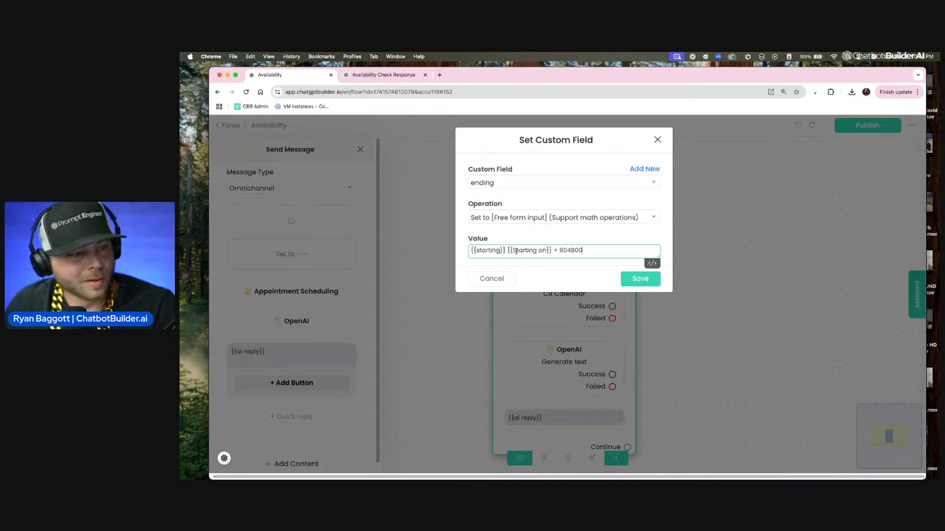
{"action": "left_click_drag", "start_coordinate": [550, 250], "coordinate": [507, 251]}
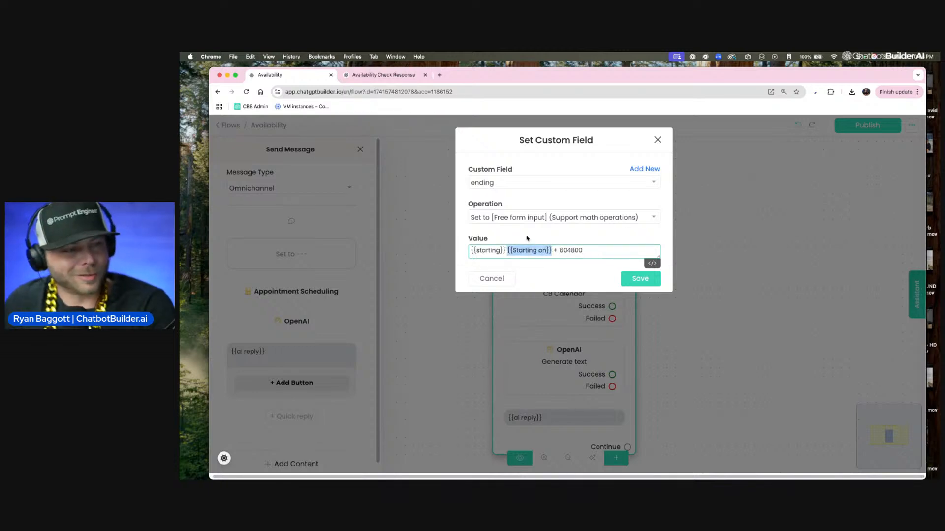
{"action": "key", "text": "BackSpace"}
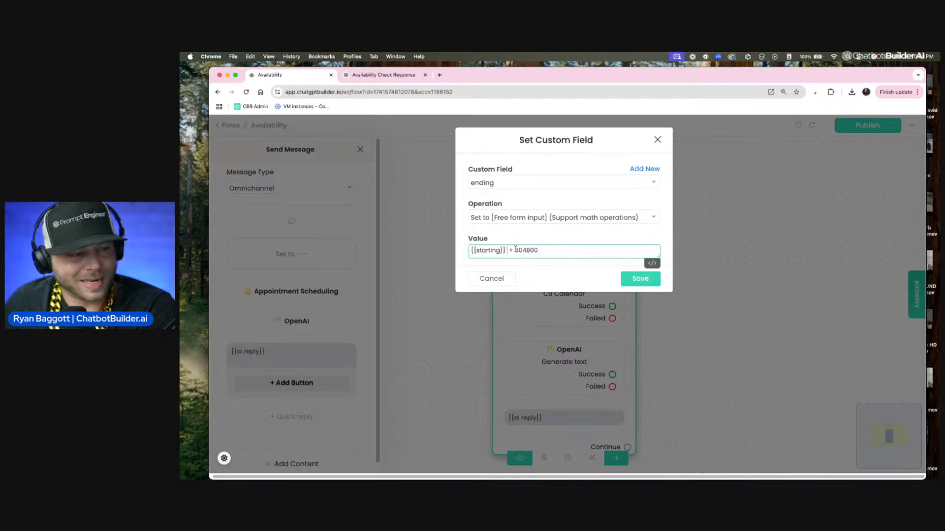
{"action": "key", "text": "BackSpace"}
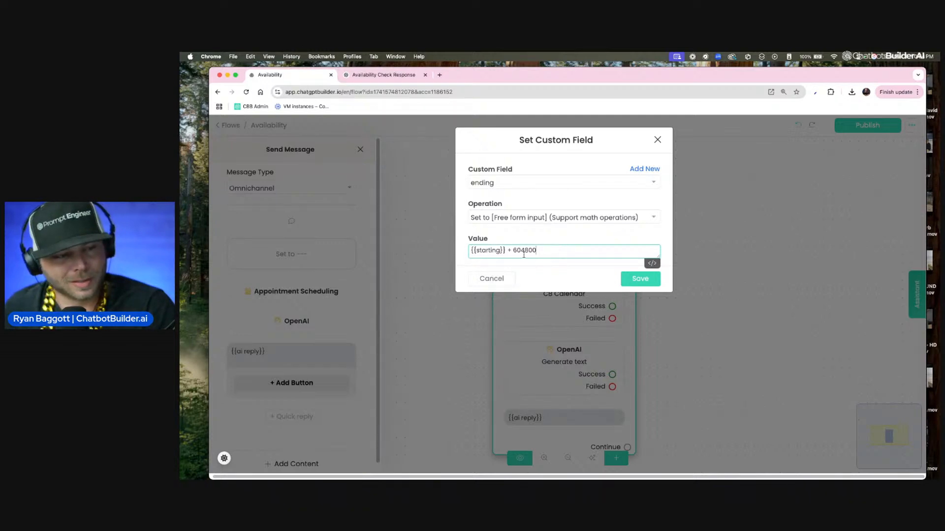
{"action": "left_click", "coordinate": [630, 282]}
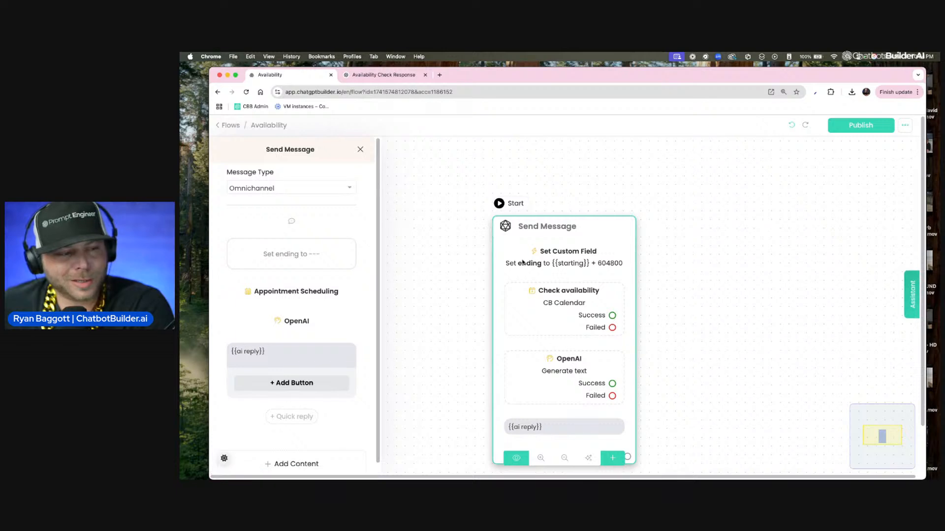
Step: Reopen the Set Custom Field action to check its settings and save it again
{"action": "left_click", "coordinate": [441, 276]}
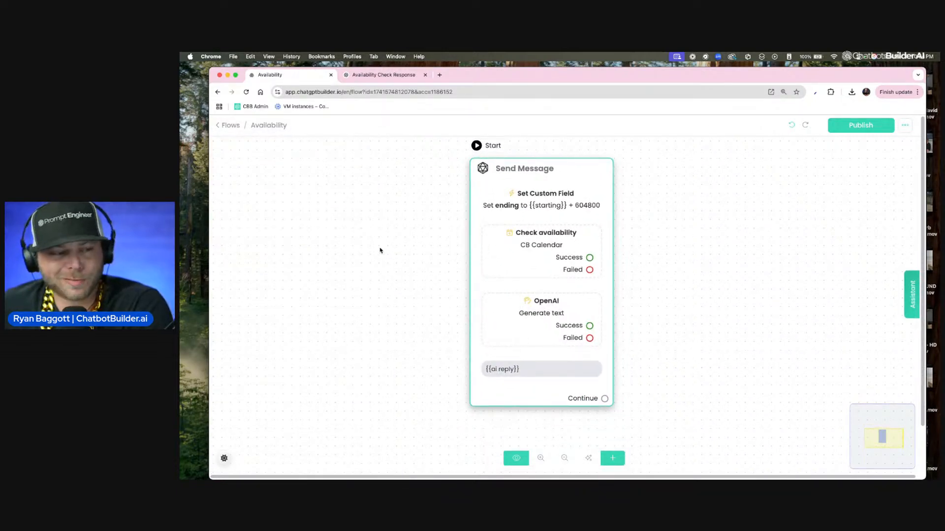
{"action": "left_click", "coordinate": [529, 218]}
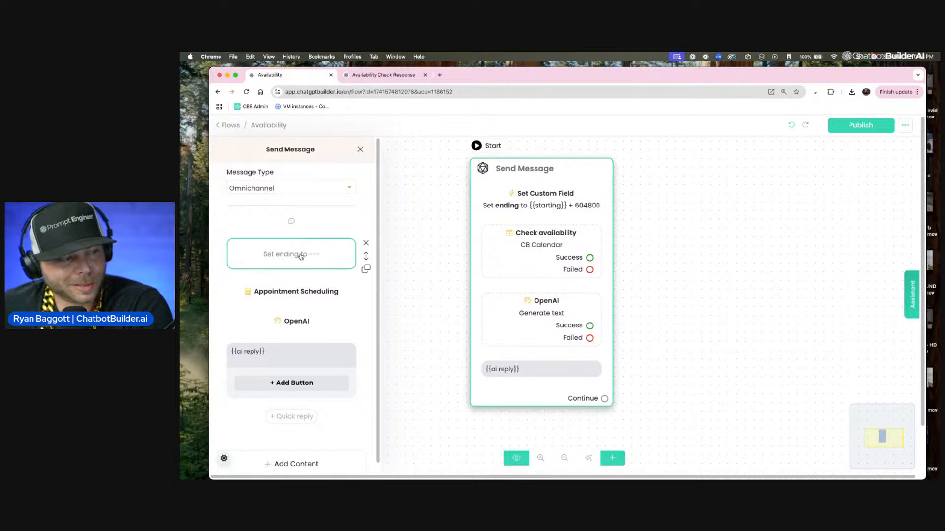
{"action": "left_click", "coordinate": [301, 256]}
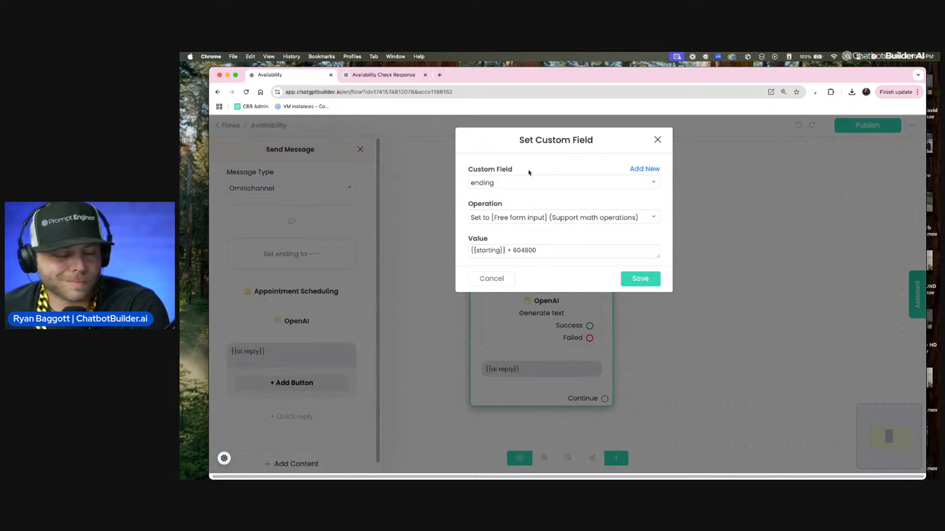
{"action": "left_click", "coordinate": [637, 277]}
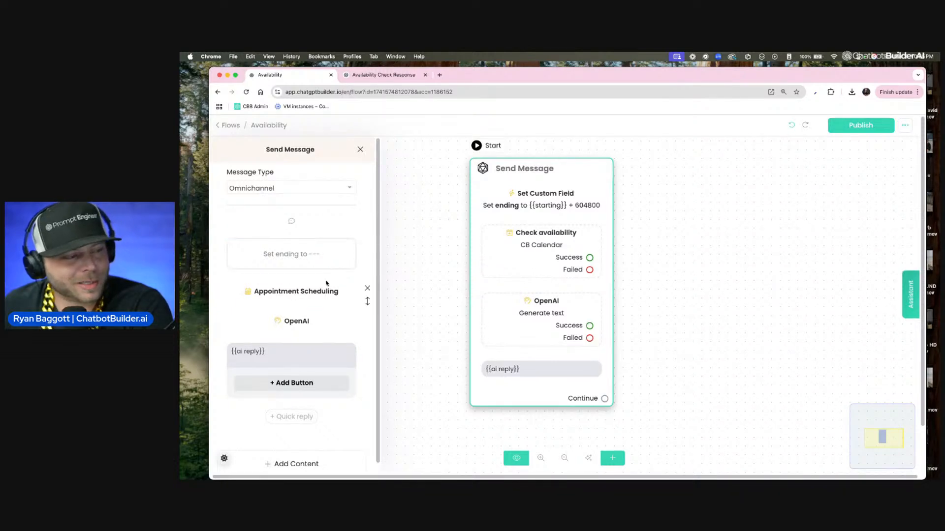
{"action": "left_click", "coordinate": [301, 260]}
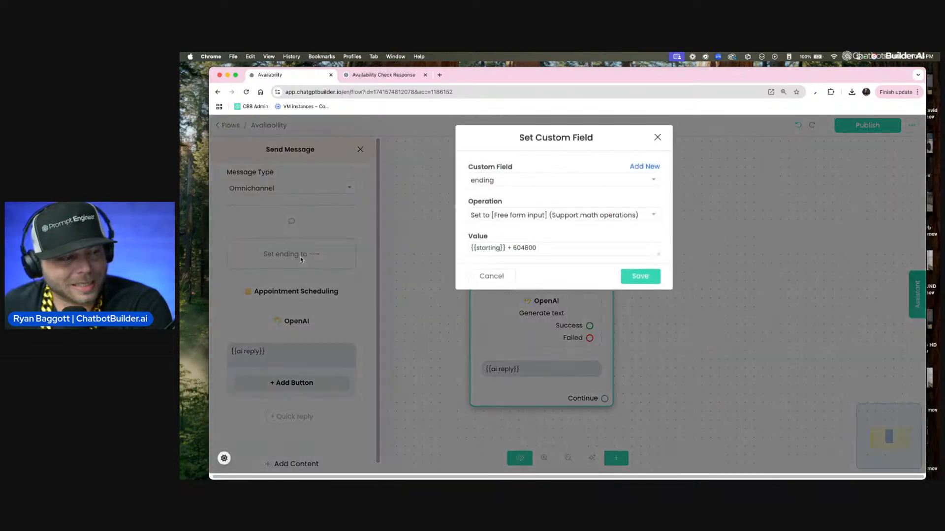
{"action": "left_click", "coordinate": [635, 279]}
Step: Review the Appointment Scheduling and OpenAI action settings, confirming both dialogs without changes
{"action": "left_click", "coordinate": [296, 291]}
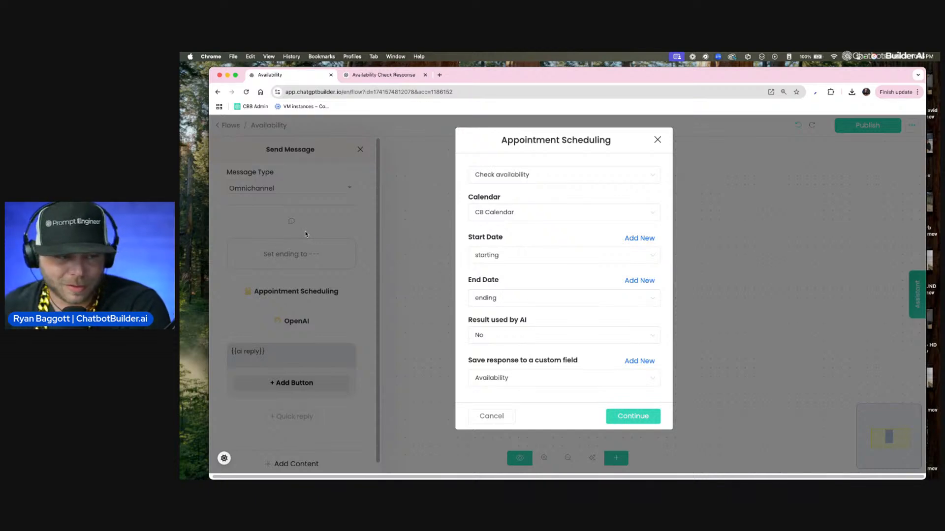
{"action": "left_click", "coordinate": [623, 415]}
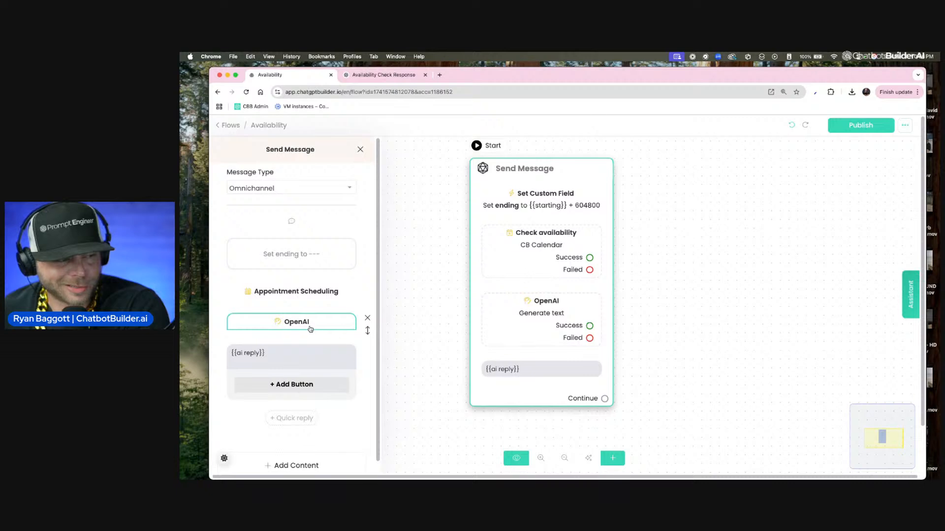
{"action": "left_click", "coordinate": [311, 327]}
{"action": "scroll", "coordinate": [485, 337], "scroll_direction": "down", "scroll_amount": 1}
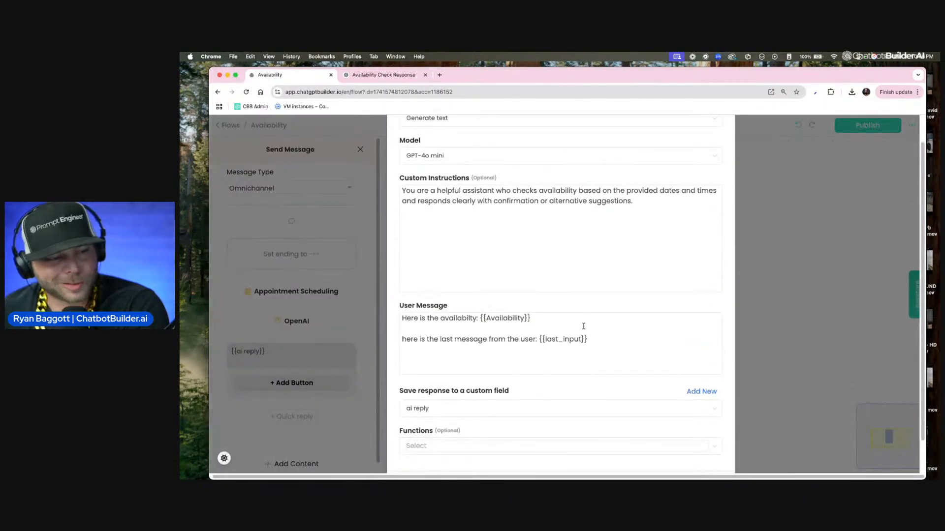
{"action": "left_click_drag", "start_coordinate": [588, 339], "coordinate": [435, 309]}
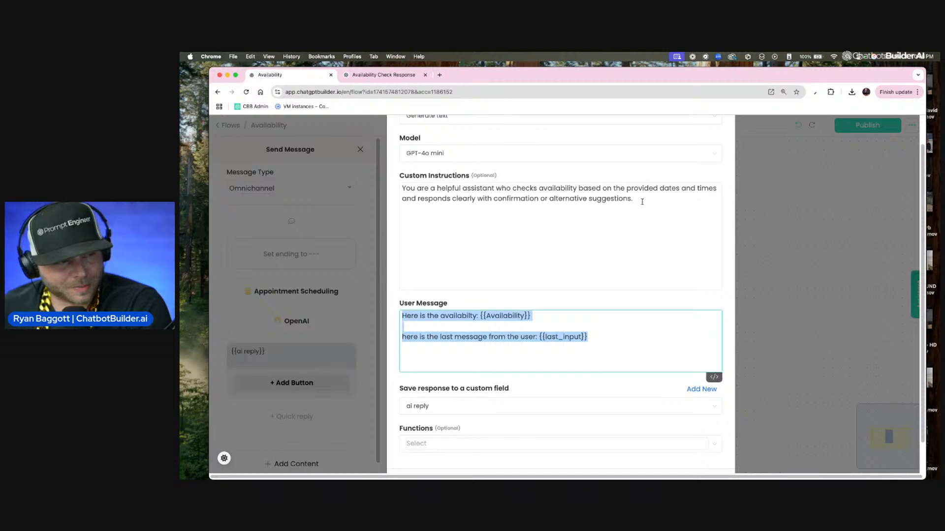
{"action": "left_click_drag", "start_coordinate": [642, 201], "coordinate": [321, 181]}
{"action": "scroll", "coordinate": [428, 286], "scroll_direction": "down", "scroll_amount": 2}
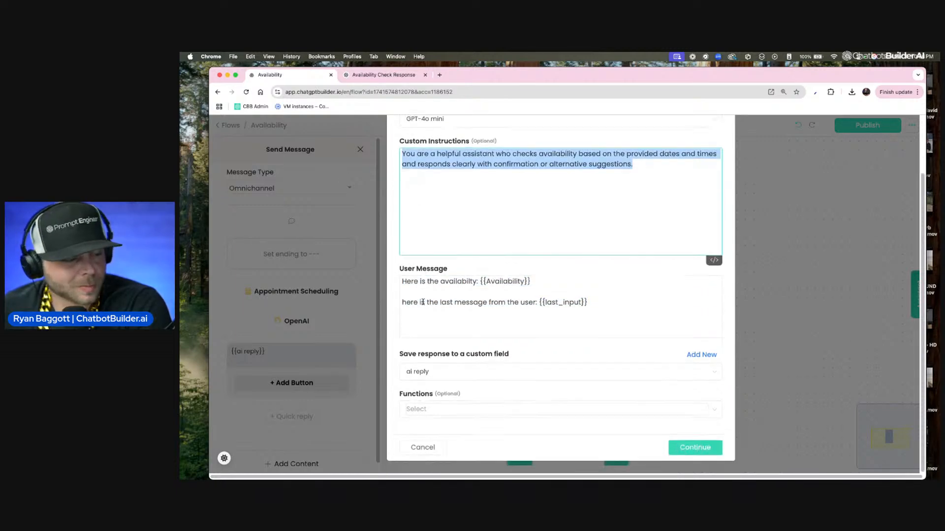
{"action": "left_click", "coordinate": [687, 452]}
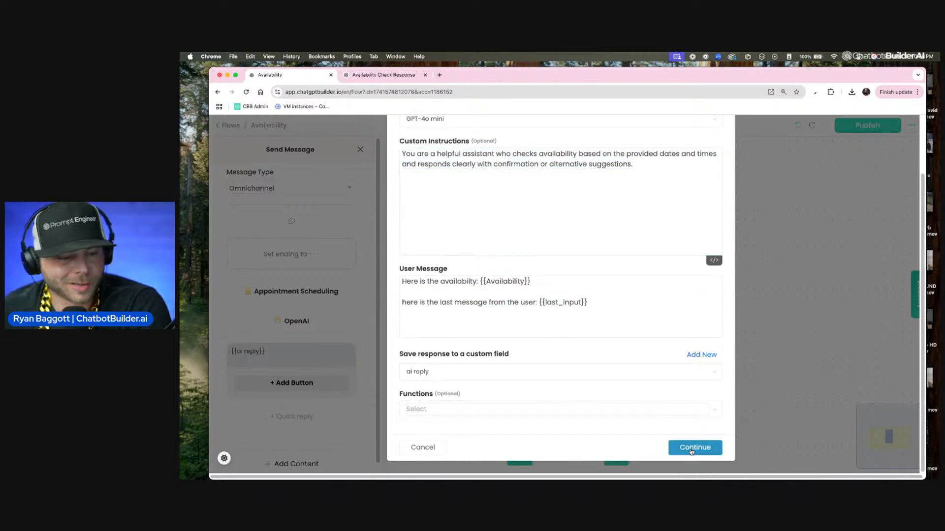
{"action": "left_click", "coordinate": [783, 348]}
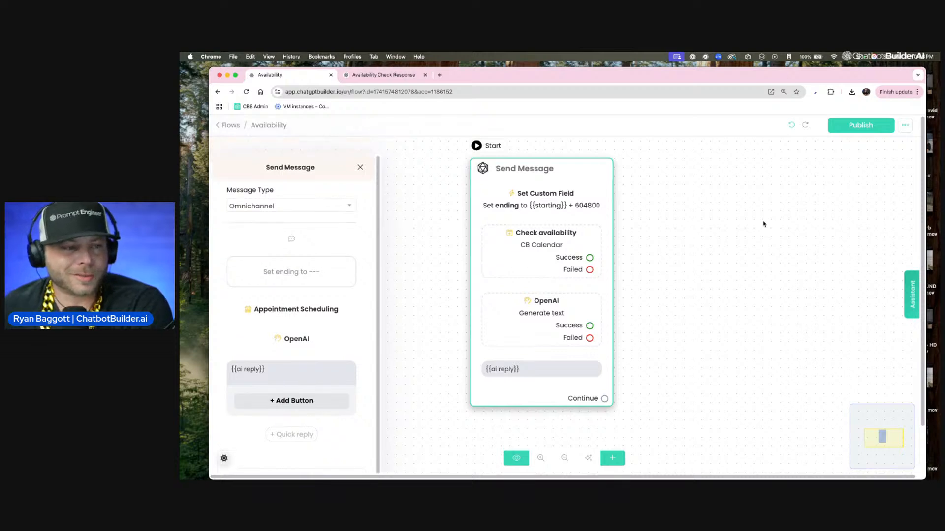
Step: Publish the Availability flow and return to the flows list
{"action": "left_click", "coordinate": [848, 126]}
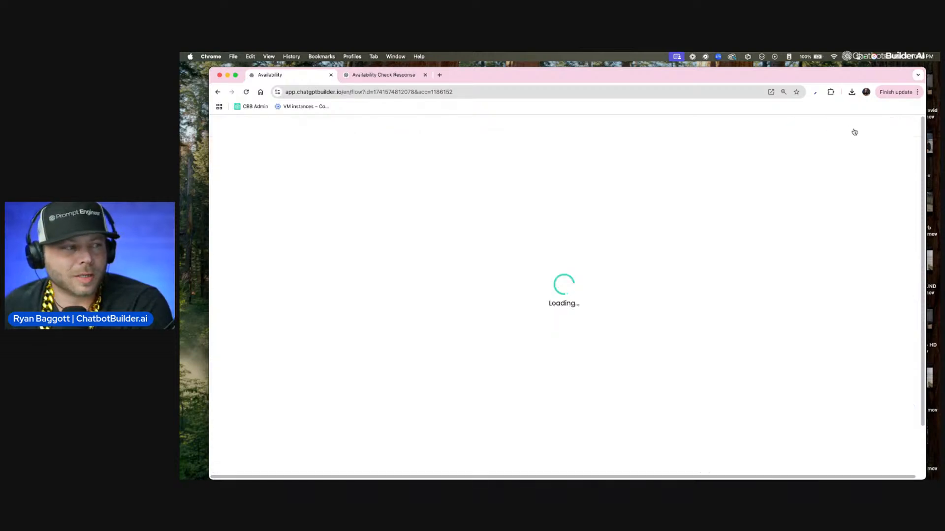
{"action": "left_click", "coordinate": [232, 126]}
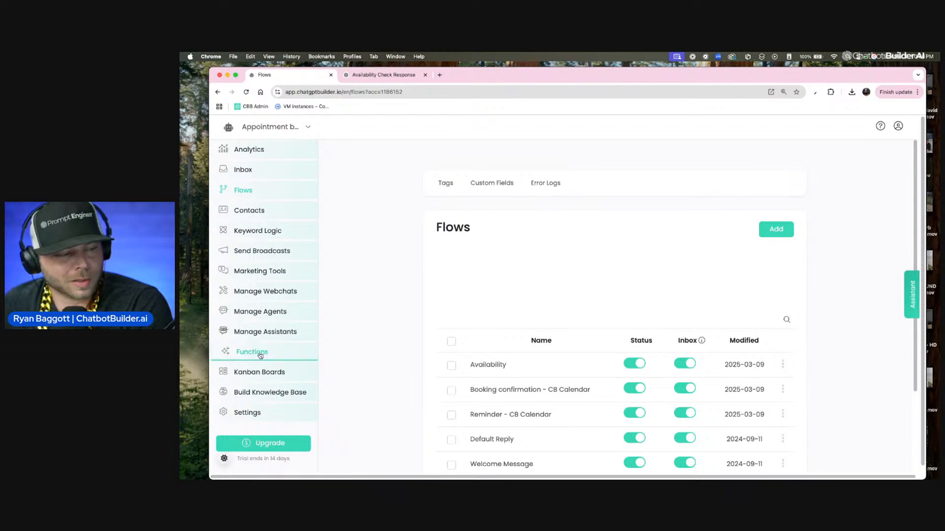
Step: Replace the OpenAI integration's custom instructions with "You are a helpful assistant who takes appointments and provides appointment availability based on requests." and save
{"action": "left_click", "coordinate": [255, 418]}
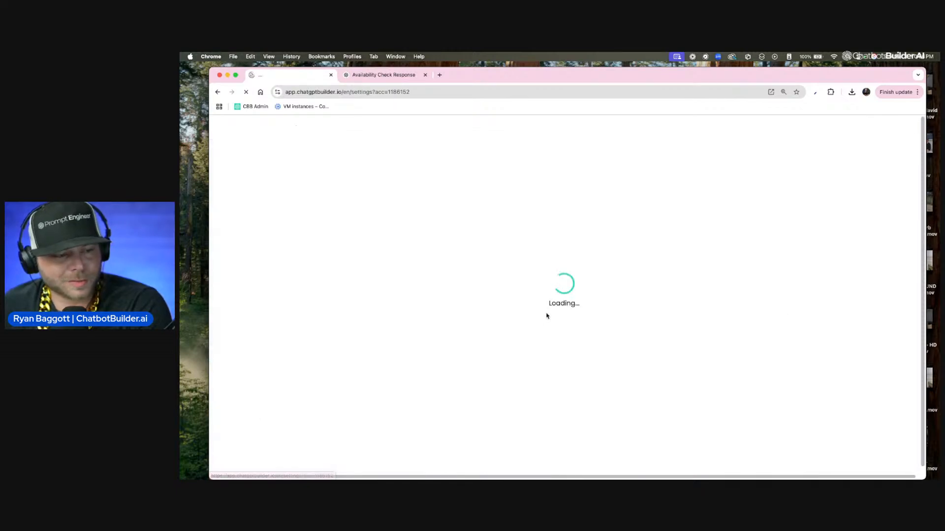
{"action": "left_click", "coordinate": [524, 197]}
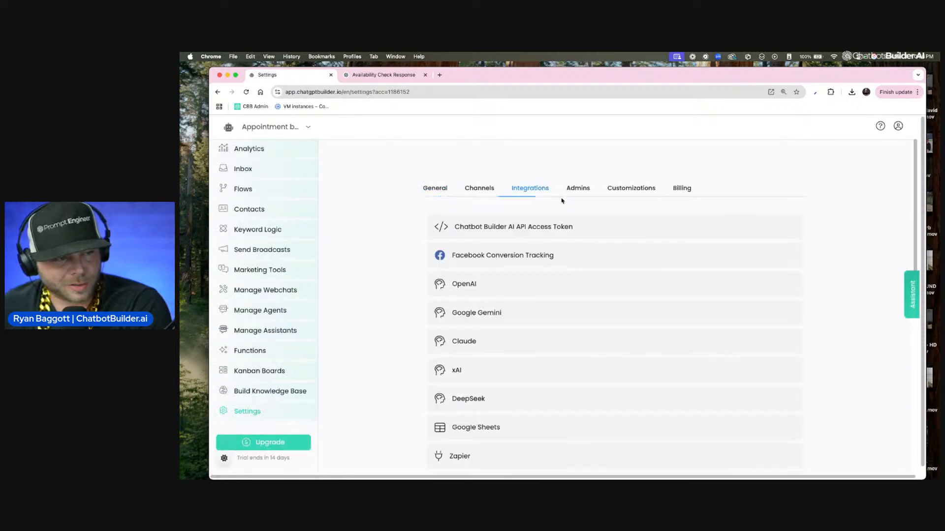
{"action": "left_click", "coordinate": [476, 293]}
{"action": "left_click", "coordinate": [588, 337]}
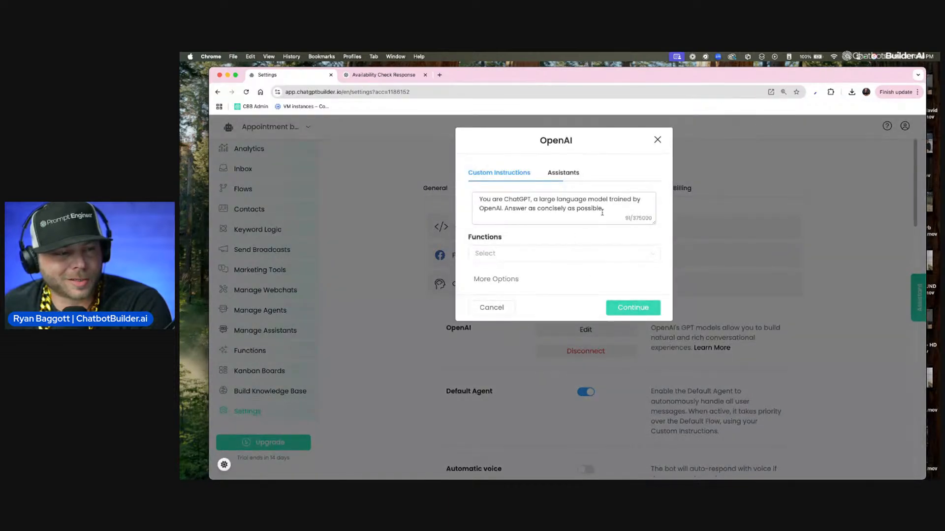
{"action": "left_click_drag", "start_coordinate": [607, 210], "coordinate": [342, 195]}
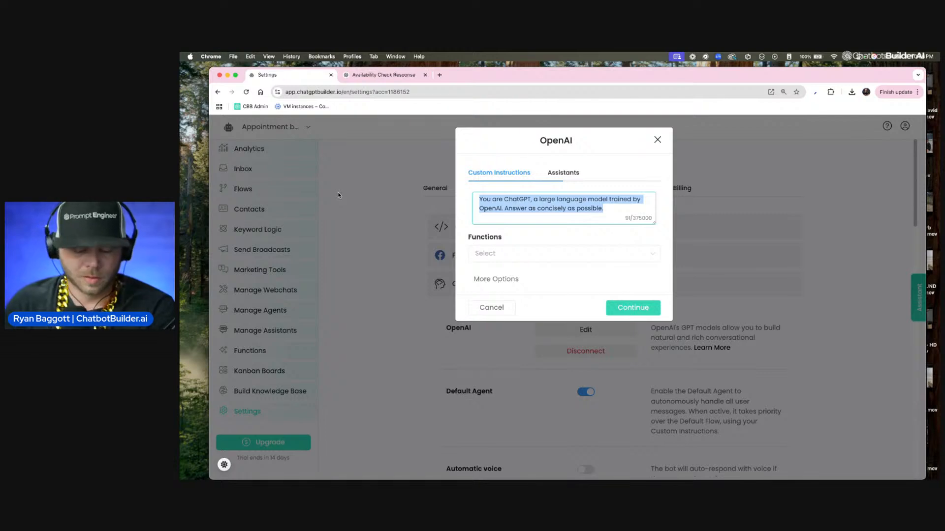
{"action": "key", "text": "BackSpace"}
{"action": "key", "text": "F5"}
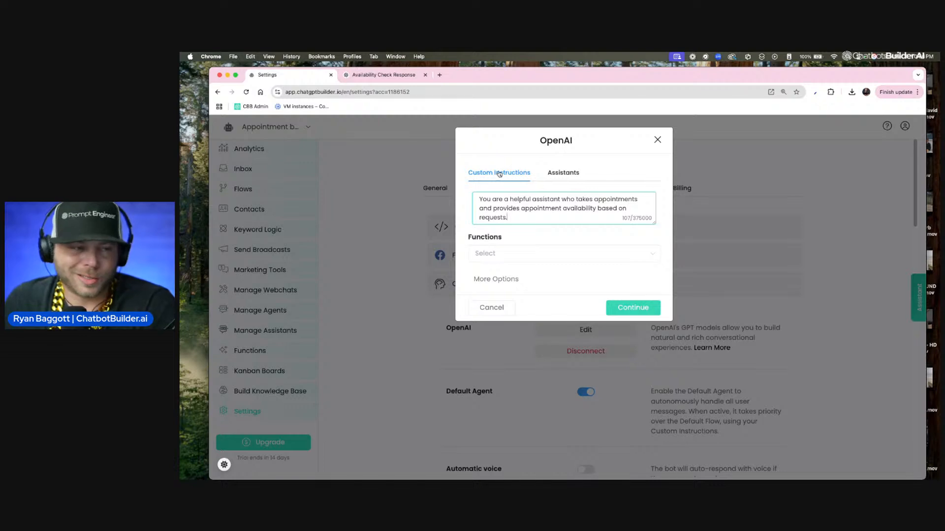
{"action": "left_click", "coordinate": [496, 279]}
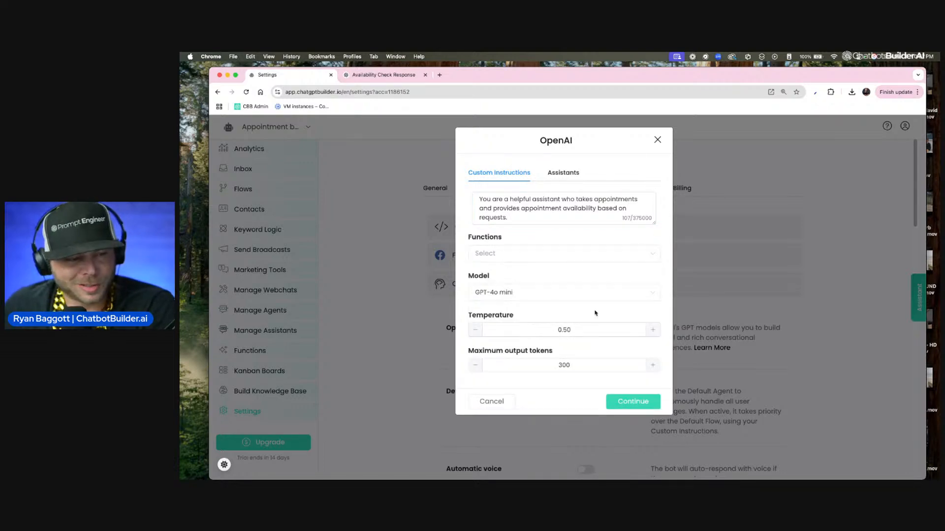
{"action": "left_click", "coordinate": [622, 403]}
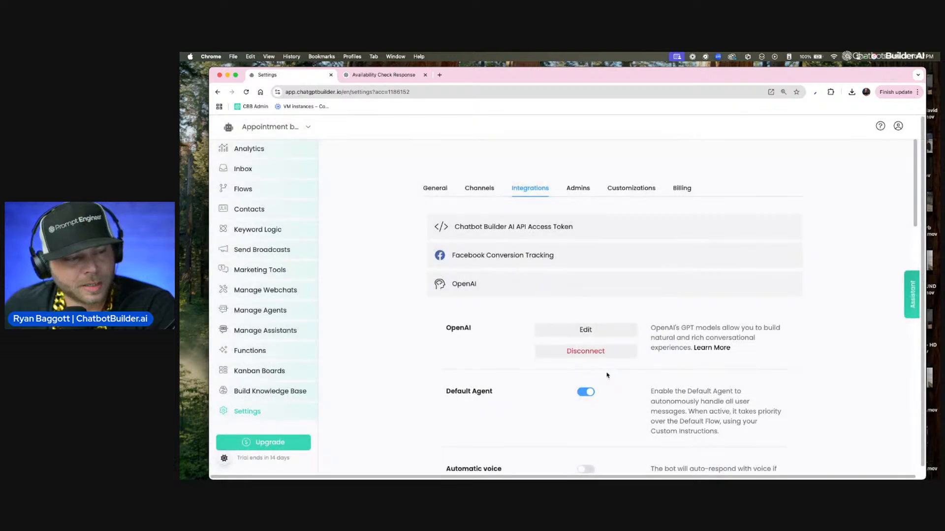
Step: Start adding a new AI function named "check availability"
{"action": "scroll", "coordinate": [523, 323], "scroll_direction": "down", "scroll_amount": 6}
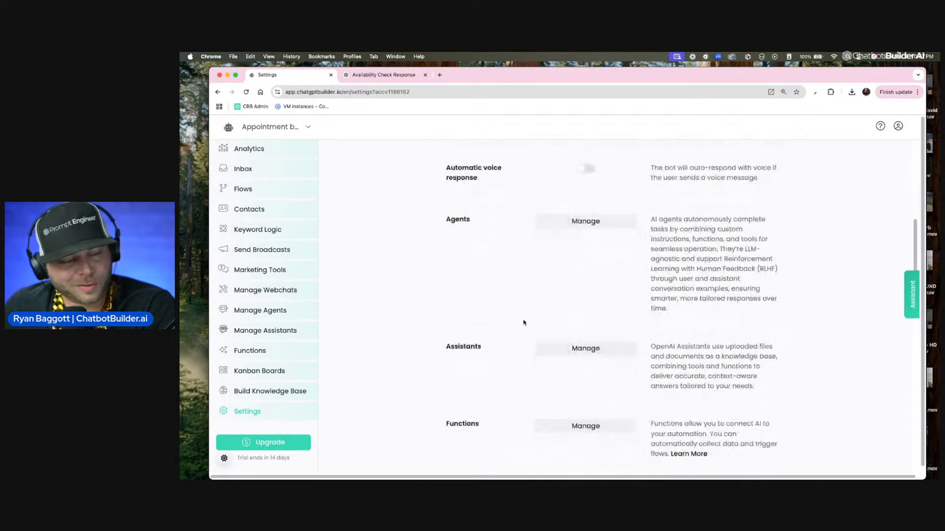
{"action": "scroll", "coordinate": [524, 322], "scroll_direction": "down", "scroll_amount": 2}
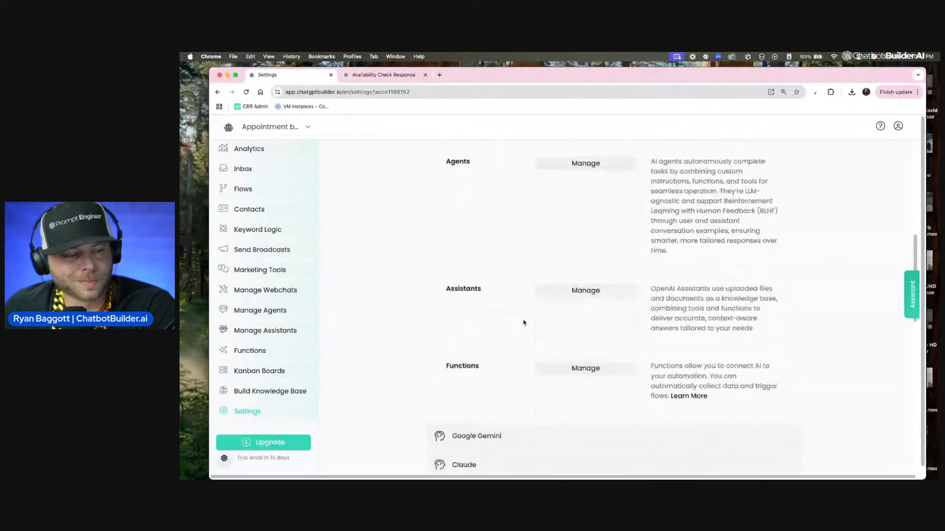
{"action": "left_click", "coordinate": [591, 306]}
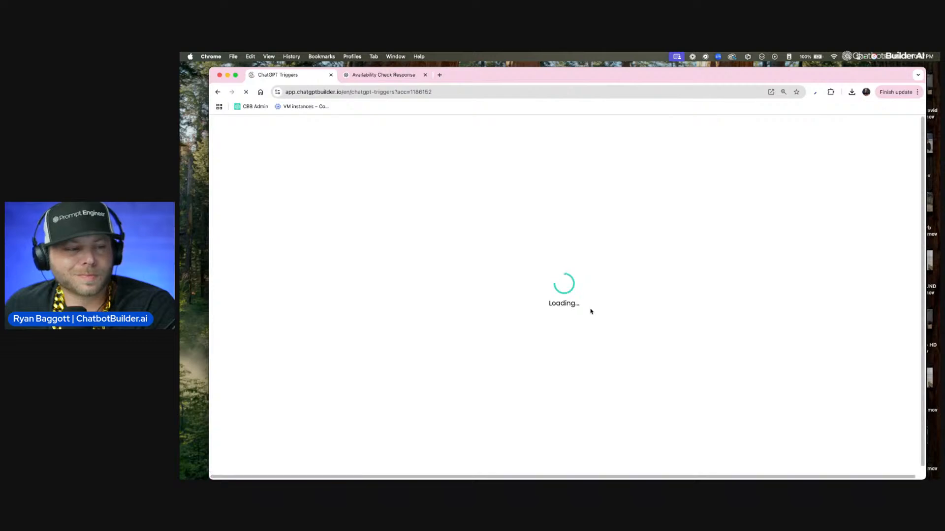
{"action": "left_click", "coordinate": [777, 203]}
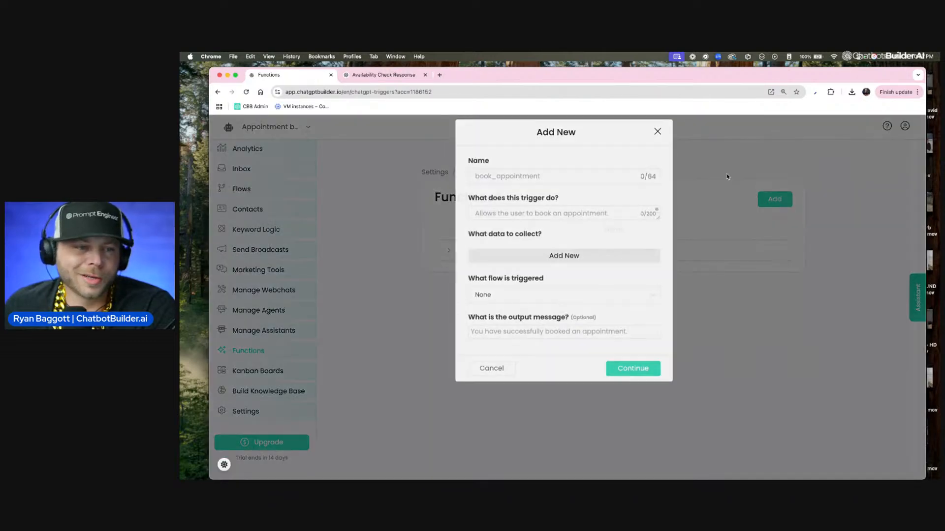
{"action": "left_click", "coordinate": [572, 185]}
{"action": "type", "text": "check"}
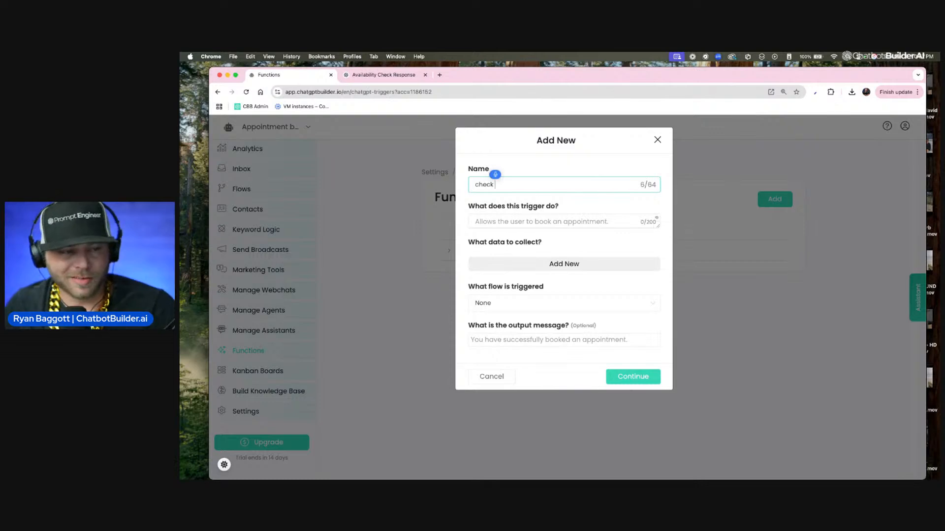
{"action": "type", "text": " Avoavailability"}
Step: Describe the function as "Allows the user to request availability for appointments." and make it trigger the Availability flow
{"action": "key", "text": "Tab"}
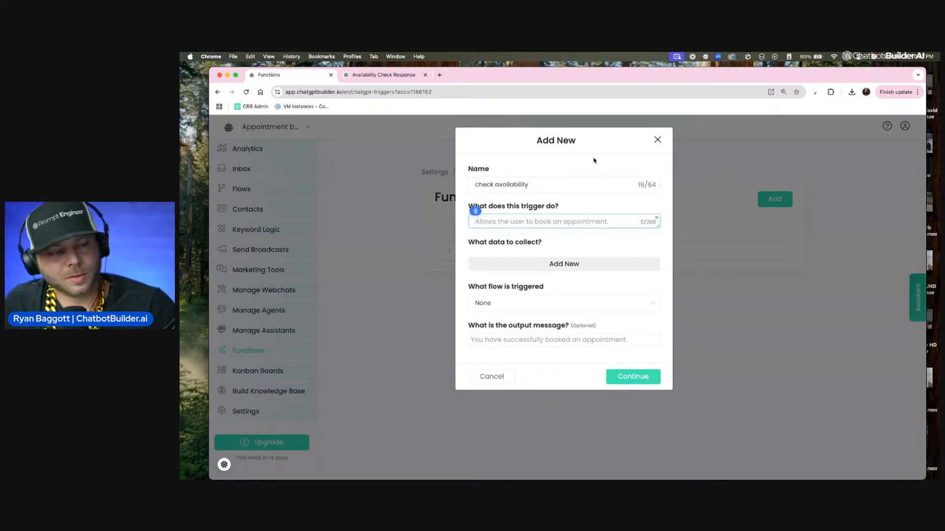
{"action": "type", "text": "Allows the user to request"}
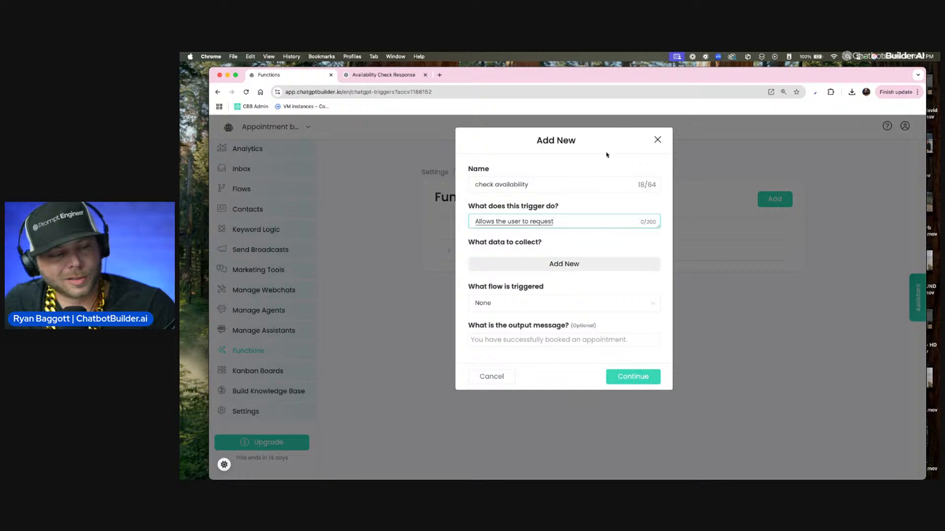
{"action": "type", "text": " availability for"}
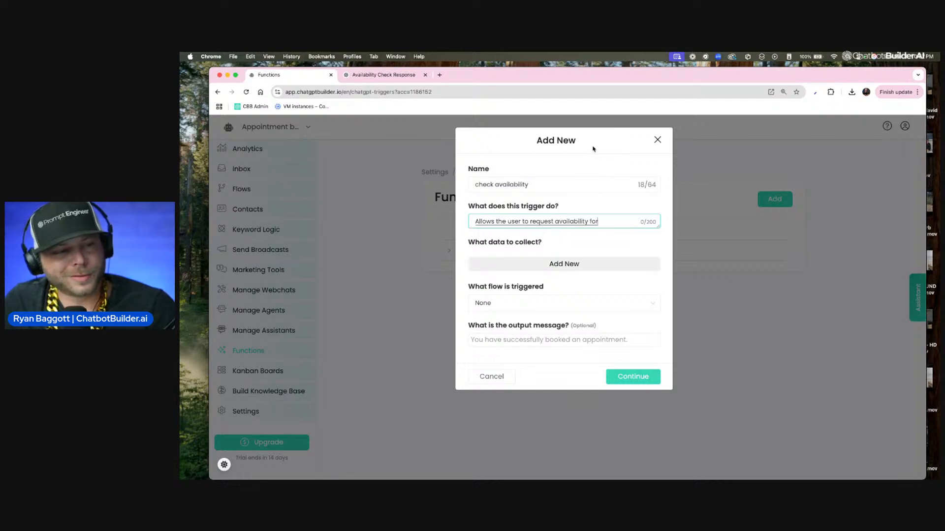
{"action": "type", "text": " appointments"}
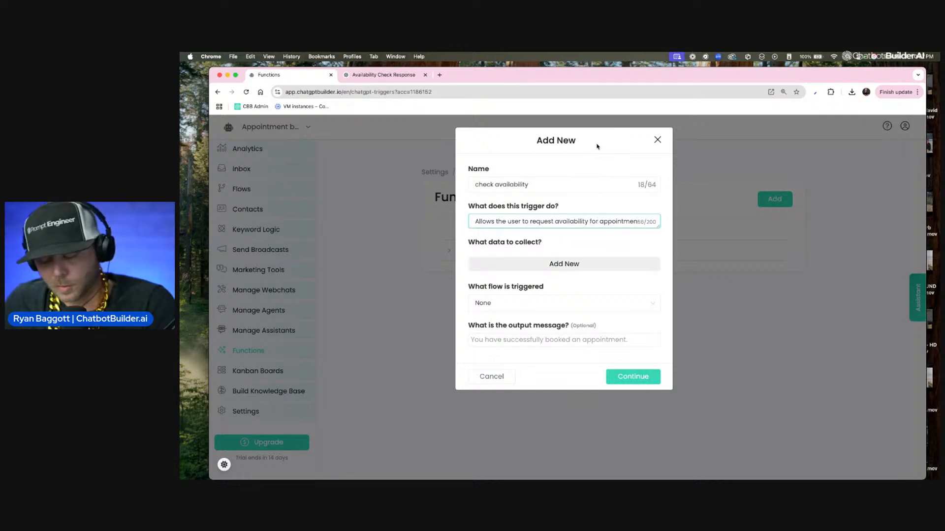
{"action": "type", "text": "."}
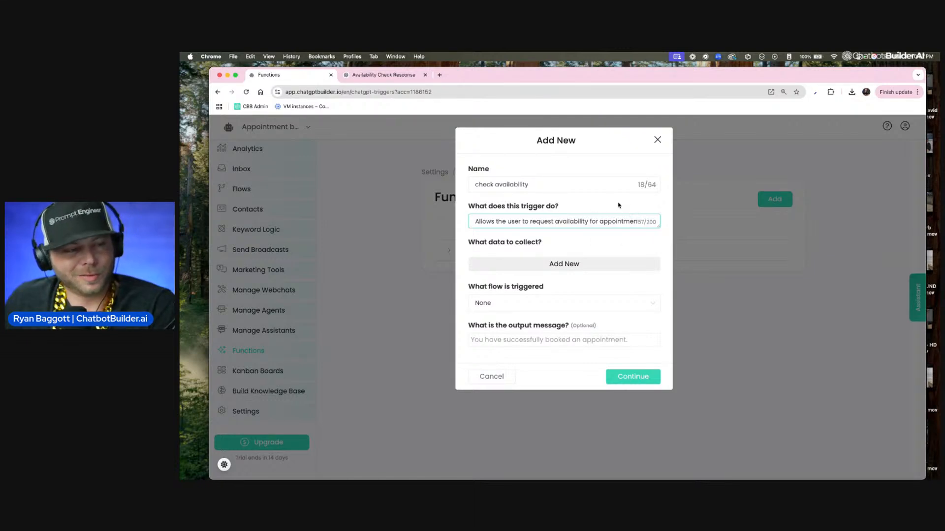
{"action": "left_click", "coordinate": [583, 307]}
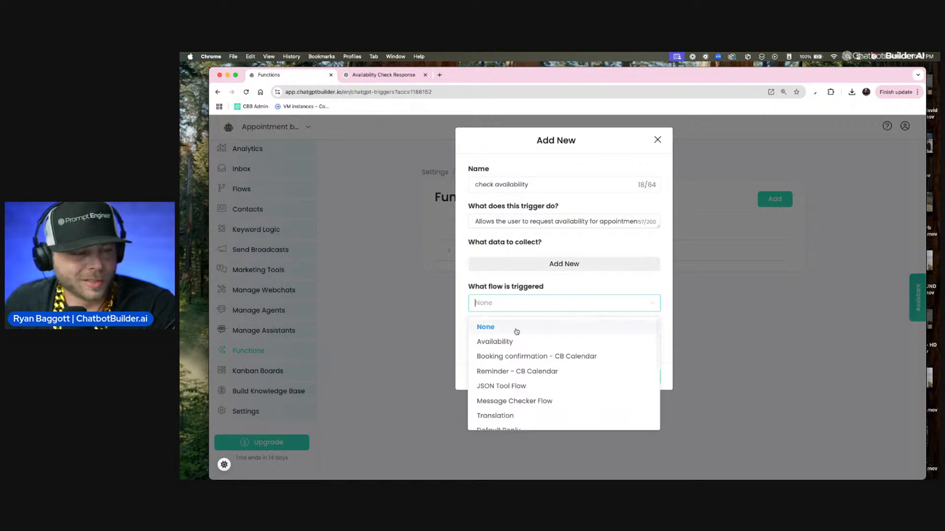
{"action": "left_click", "coordinate": [529, 342]}
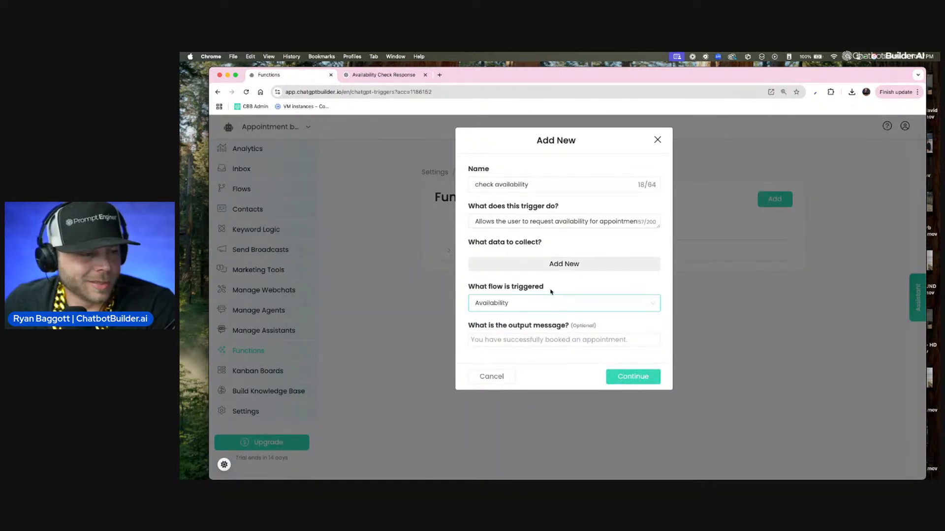
Step: Add collected data "Starting Date" mapped to the starting custom field, then save the function
{"action": "left_click", "coordinate": [560, 264]}
{"action": "left_click", "coordinate": [497, 263]}
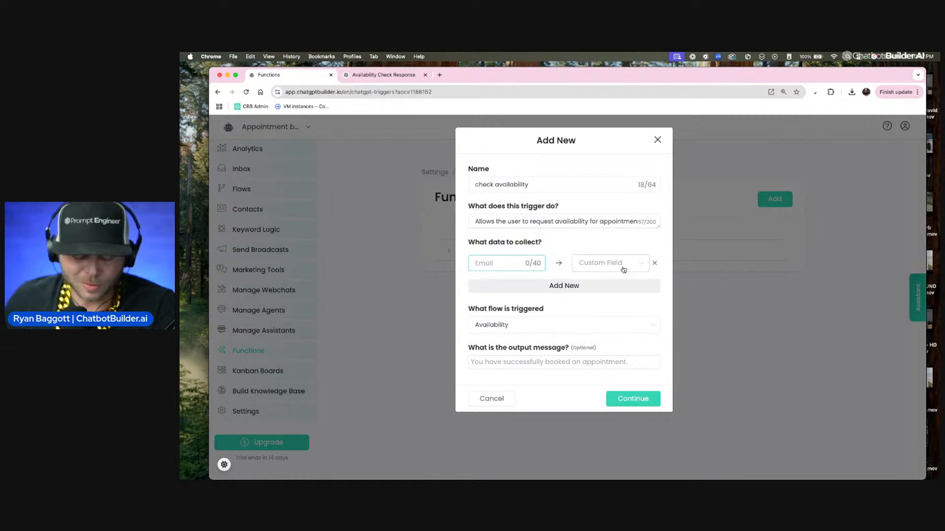
{"action": "type", "text": "Star"}
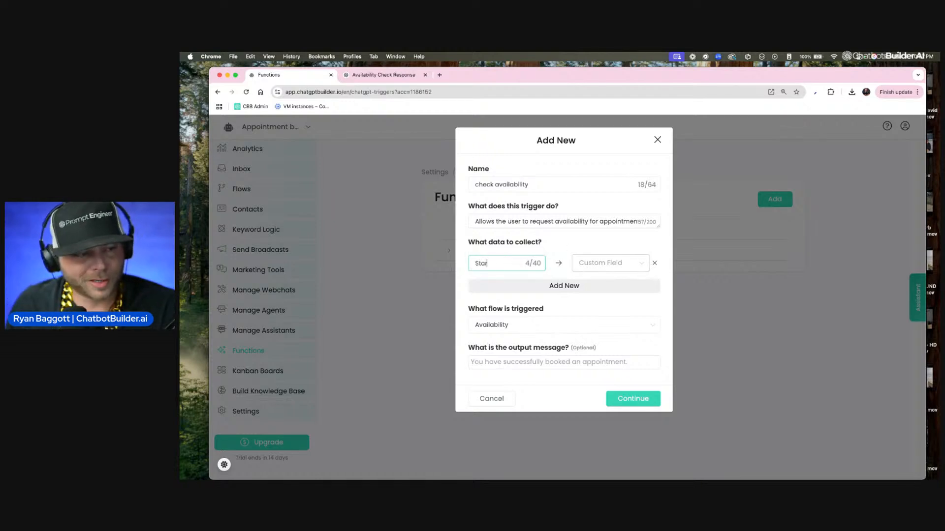
{"action": "type", "text": "ting Date"}
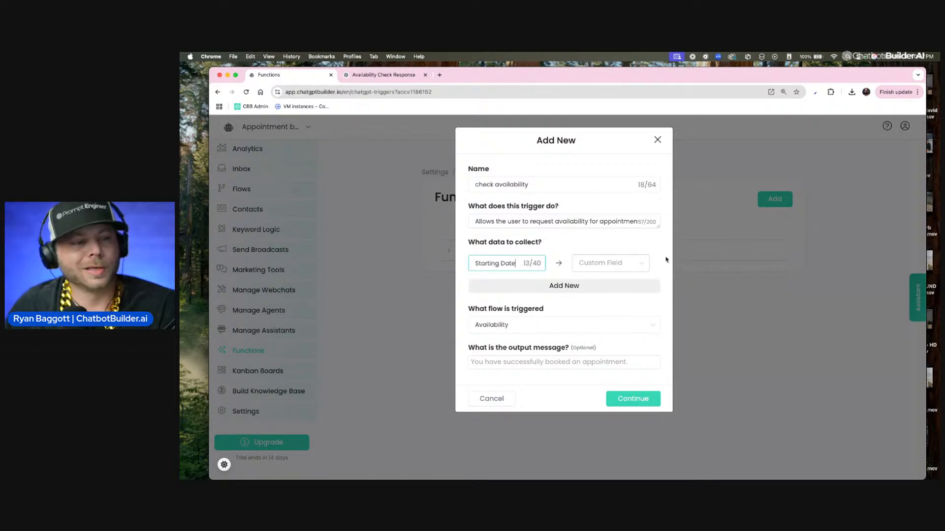
{"action": "left_click", "coordinate": [614, 264]}
{"action": "type", "text": "start"}
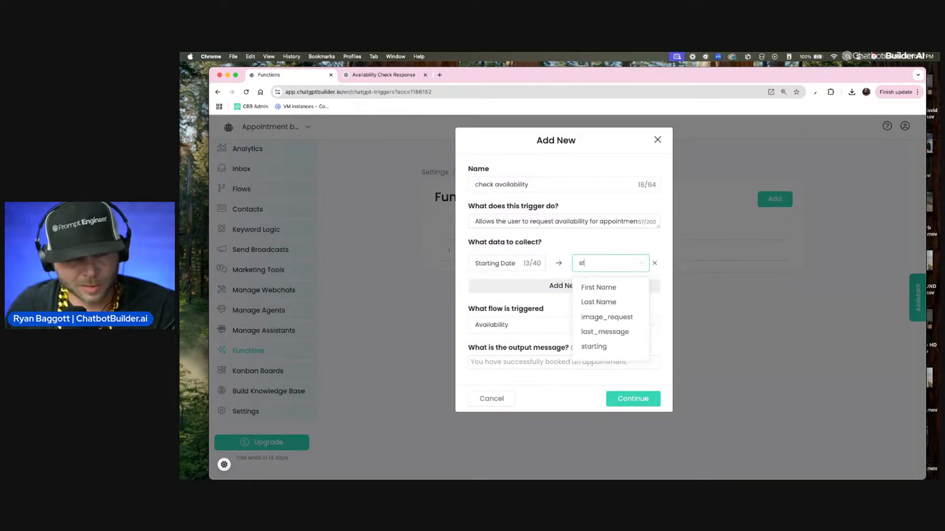
{"action": "left_click", "coordinate": [601, 288]}
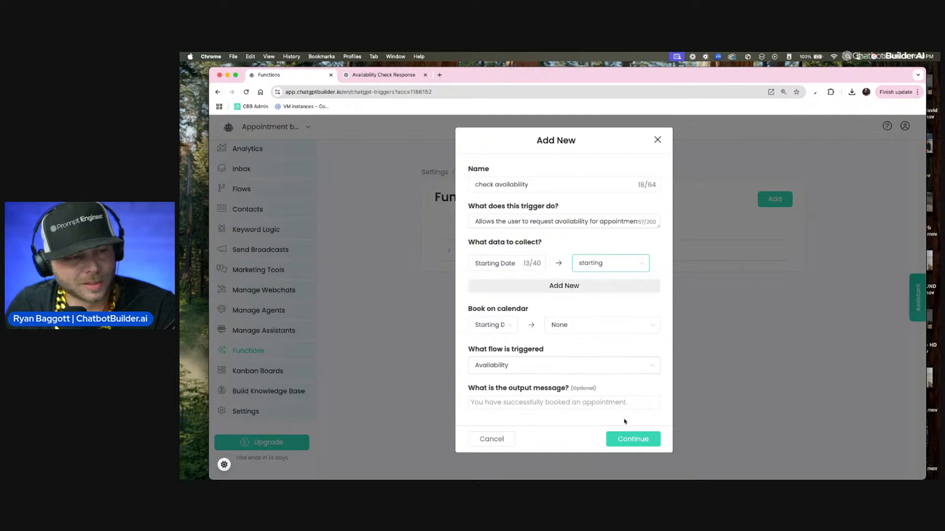
{"action": "left_click", "coordinate": [624, 440]}
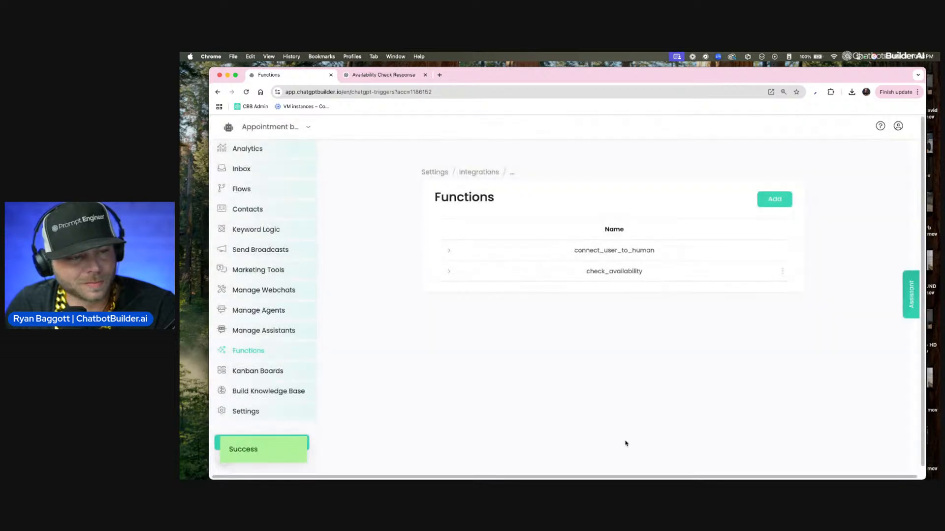
Step: Reopen the OpenAI integration's custom instructions and add "When the user asks for availability, you must request when they prefer to have the appointment first so that you have a starting date."
{"action": "left_click", "coordinate": [480, 172]}
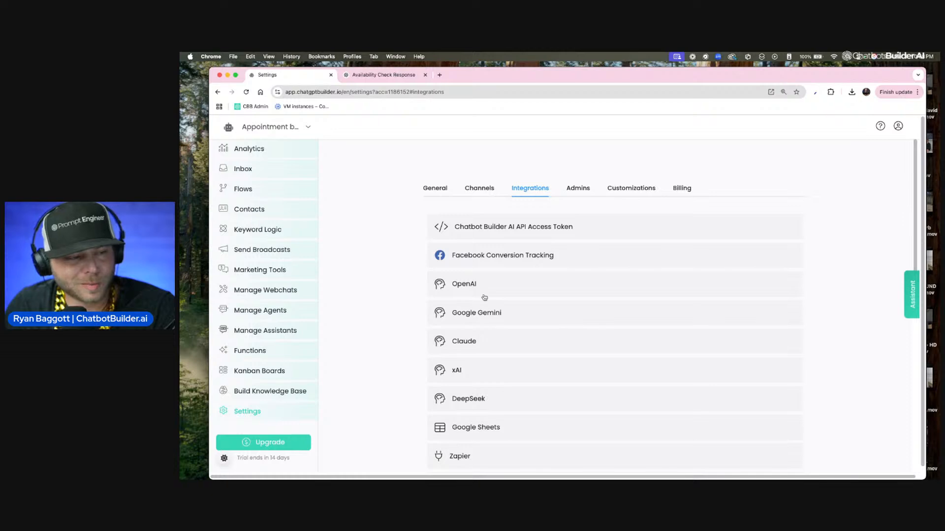
{"action": "left_click", "coordinate": [598, 330]}
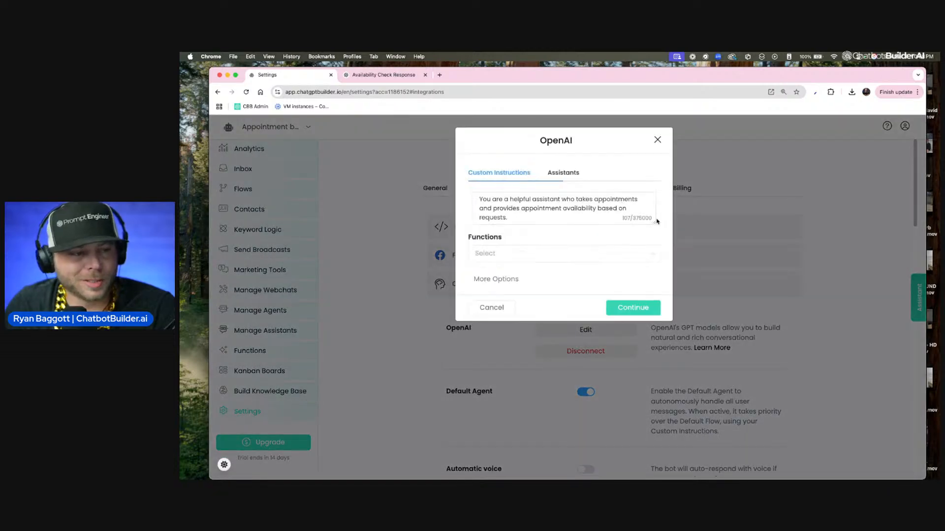
{"action": "left_click_drag", "start_coordinate": [654, 223], "coordinate": [652, 436]}
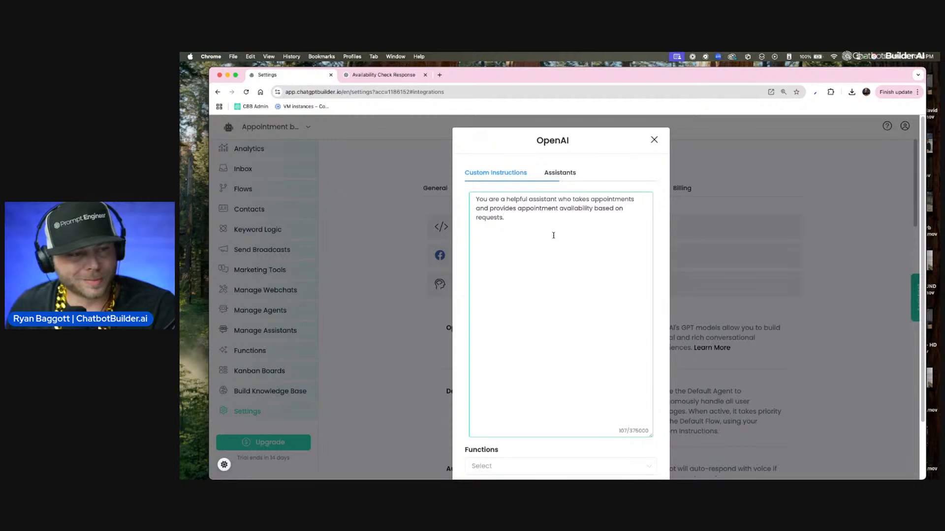
{"action": "key", "text": "Return"}
{"action": "key", "text": "Return"}
{"action": "key", "text": "F5"}
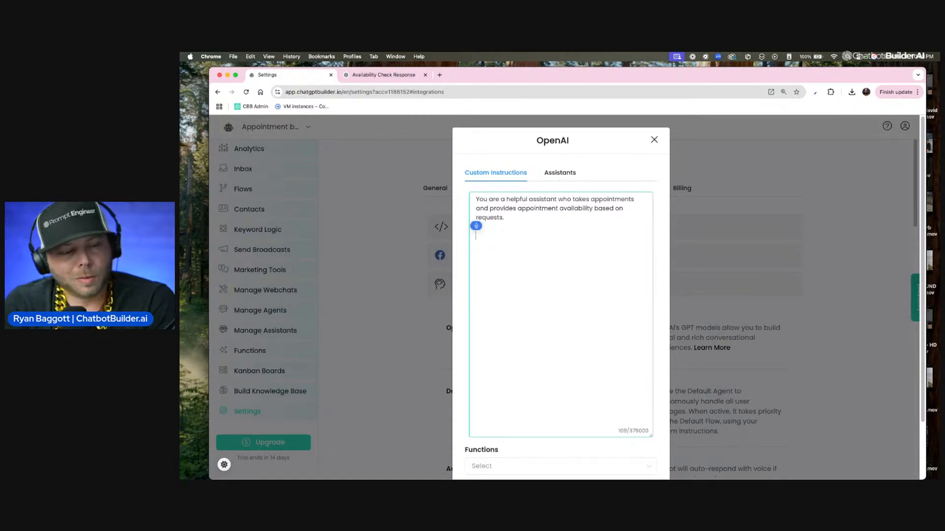
{"action": "type", "text": "When the User"}
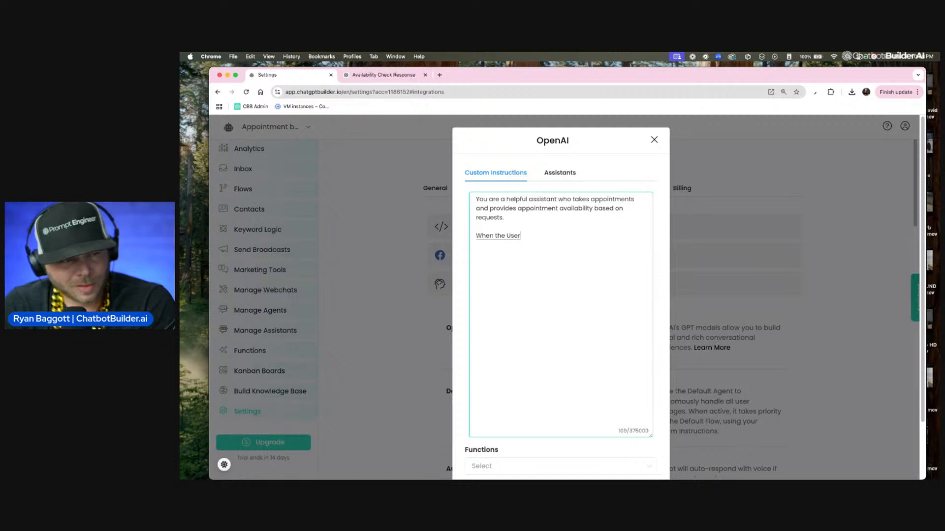
{"action": "type", "text": " asks for"}
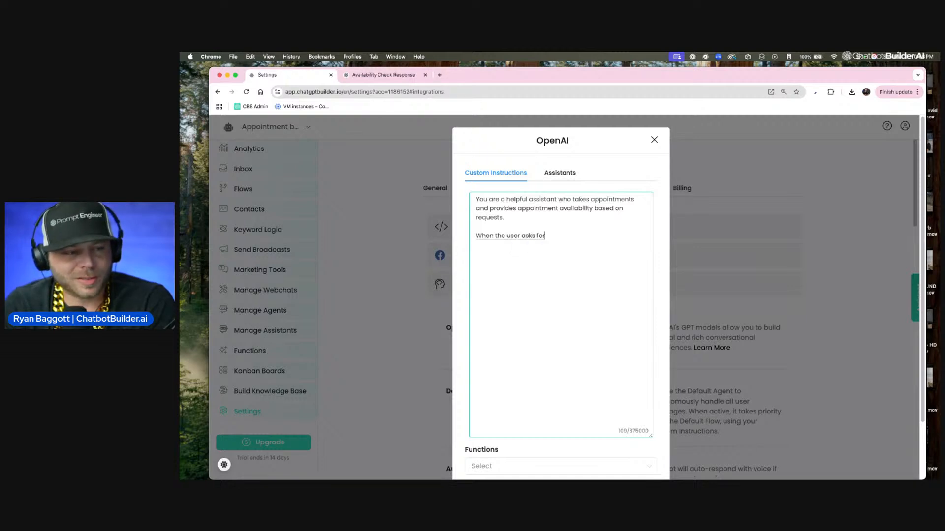
{"action": "type", "text": " availability"}
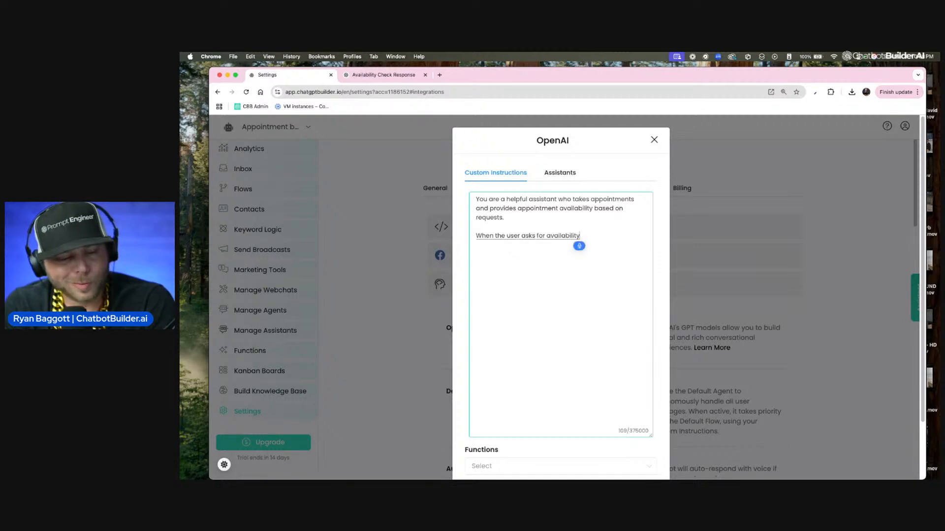
{"action": "type", "text": ", you must request"}
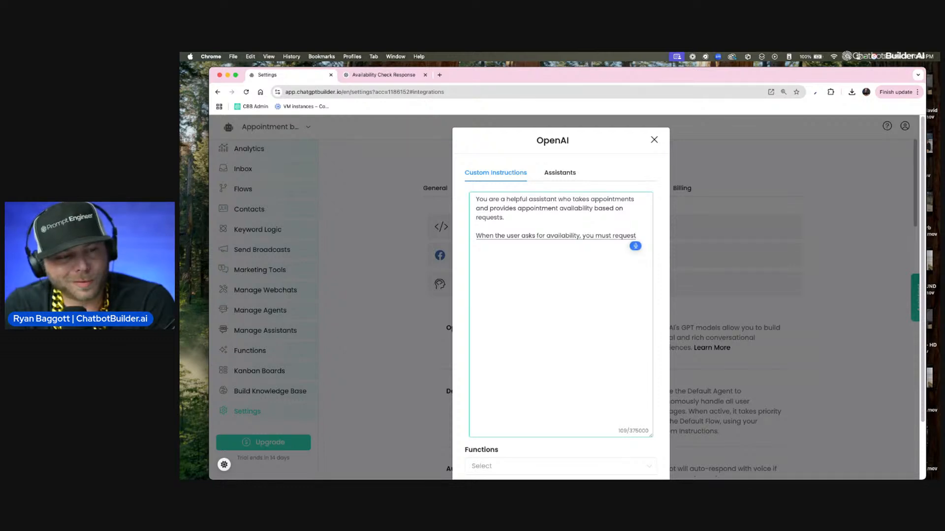
{"action": "type", "text": " when they prefer"}
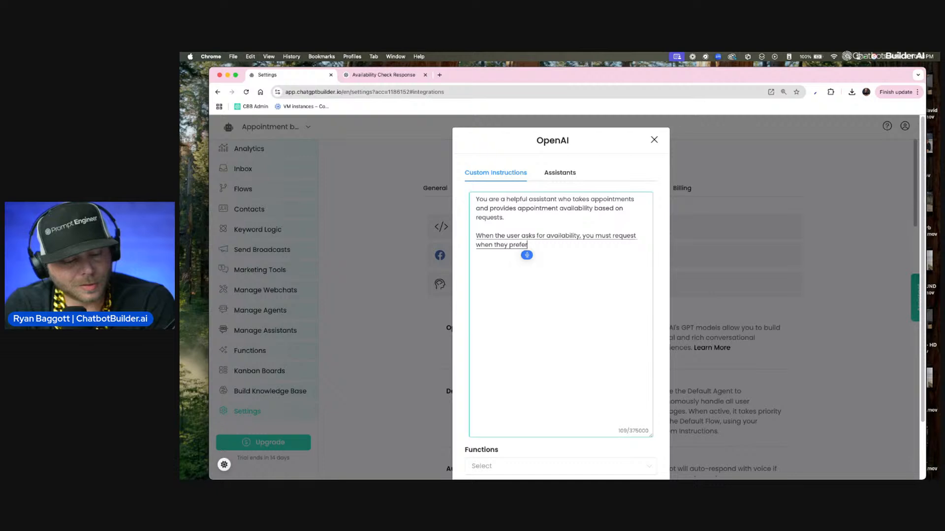
{"action": "type", "text": "to have the appointment first"}
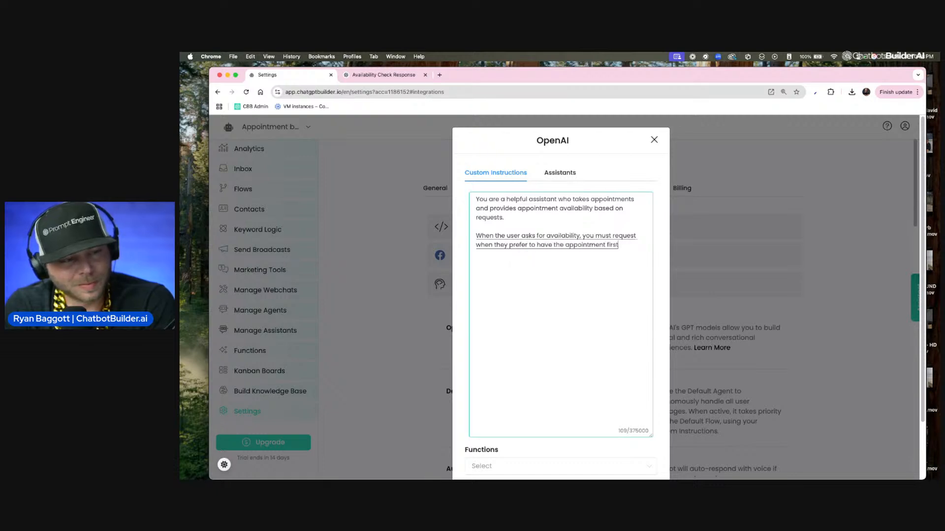
{"action": "type", "text": " so that you have a starting date"}
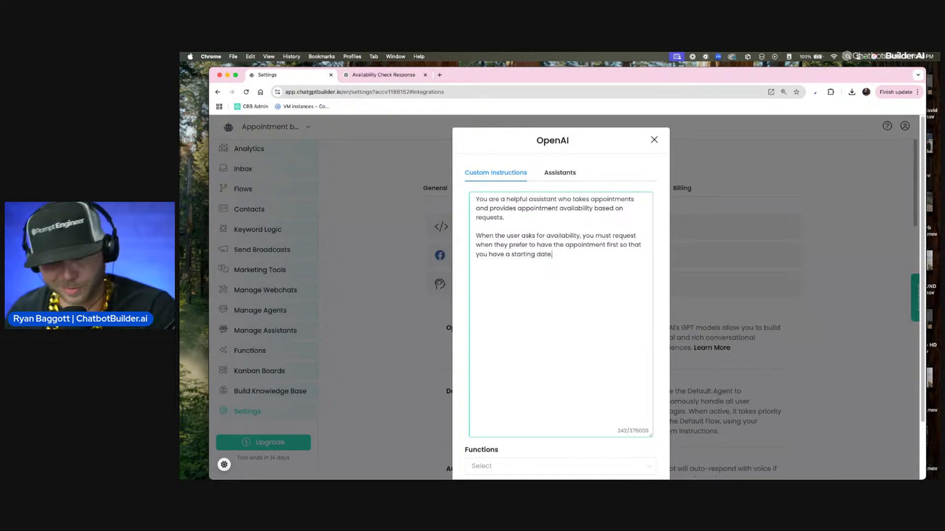
Step: Attach the check_availability function to the OpenAI integration
{"action": "scroll", "coordinate": [561, 295], "scroll_direction": "down", "scroll_amount": 3}
{"action": "left_click", "coordinate": [563, 401]}
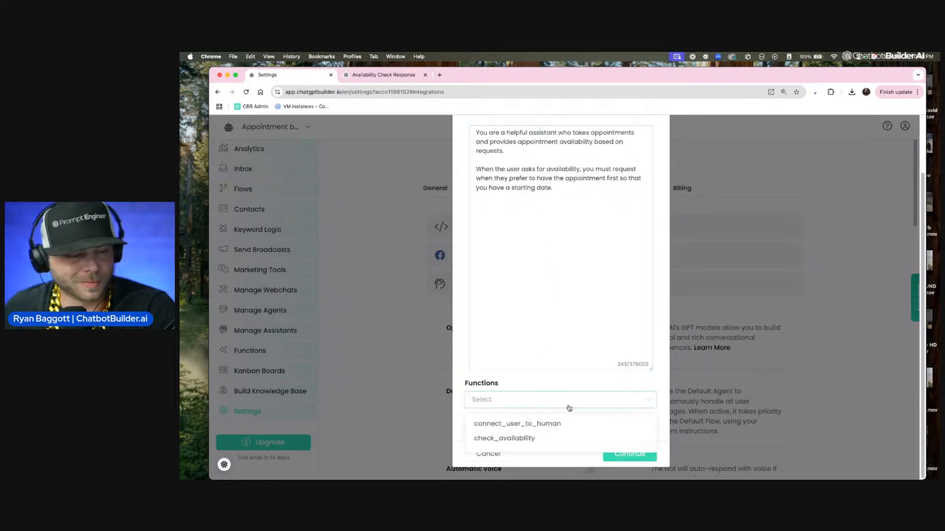
{"action": "left_click", "coordinate": [526, 445]}
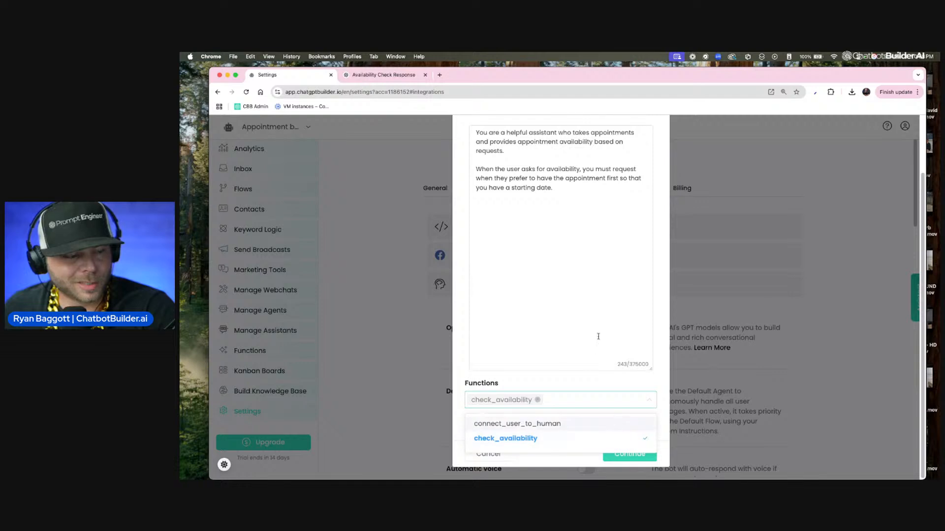
{"action": "left_click", "coordinate": [579, 190]}
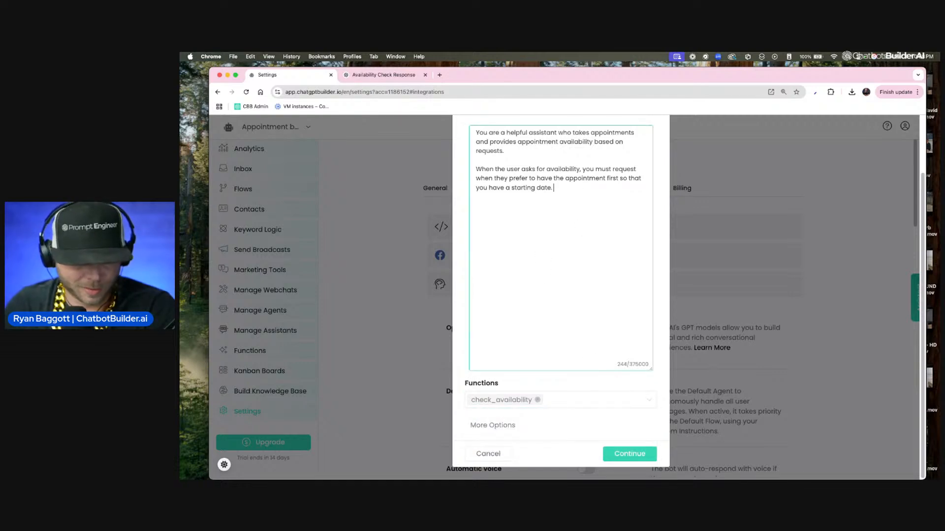
Step: Append "Once you've got the starting date, activate the check availability function." to the instructions and save the integration
{"action": "key", "text": "F5"}
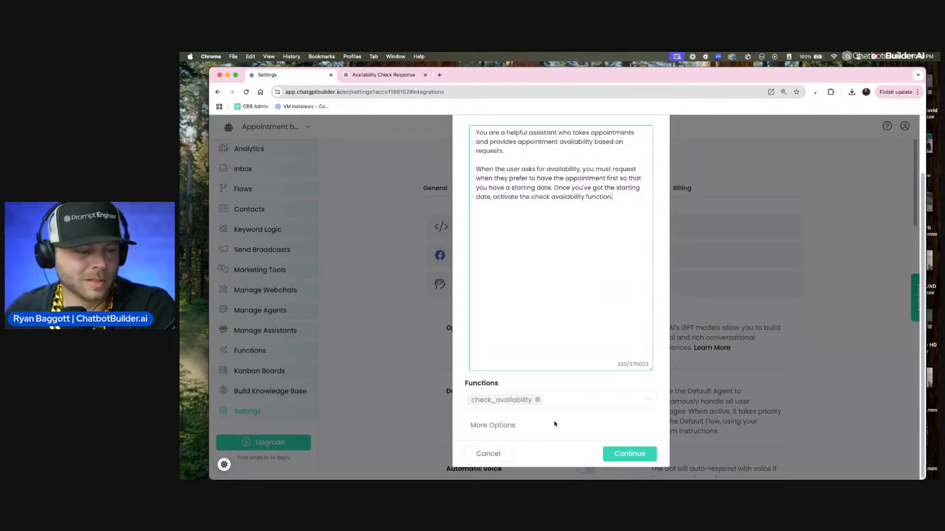
{"action": "left_click", "coordinate": [515, 425]}
{"action": "left_click", "coordinate": [648, 459]}
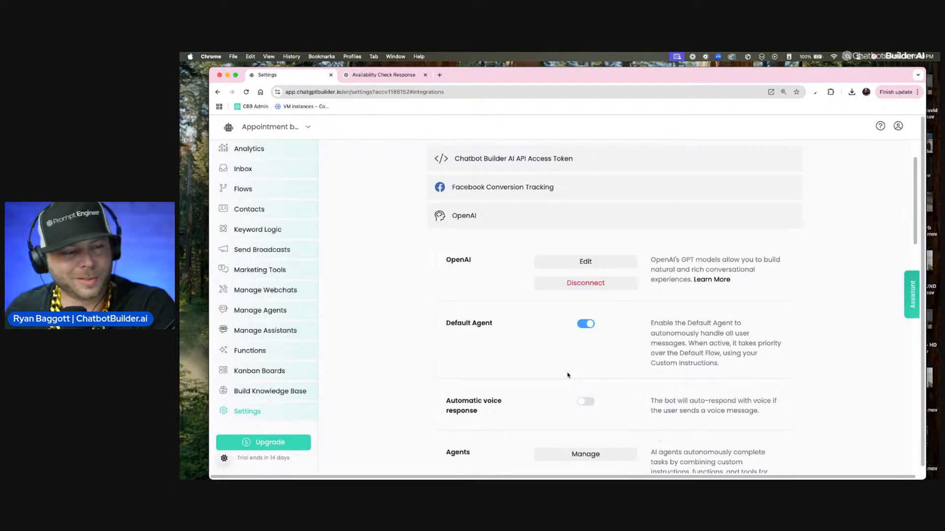
Step: Review the Availability flow's steps and return to the flows list
{"action": "scroll", "coordinate": [567, 375], "scroll_direction": "up", "scroll_amount": 3}
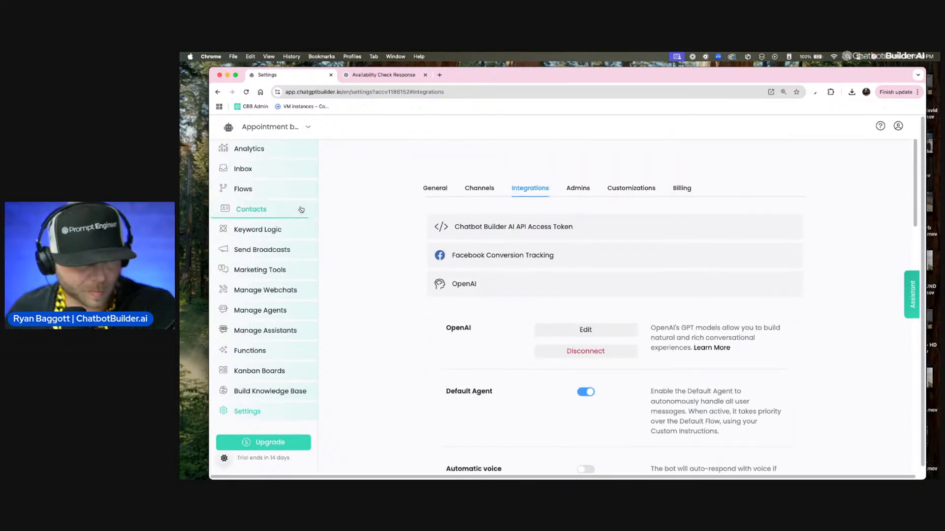
{"action": "left_click", "coordinate": [261, 189]}
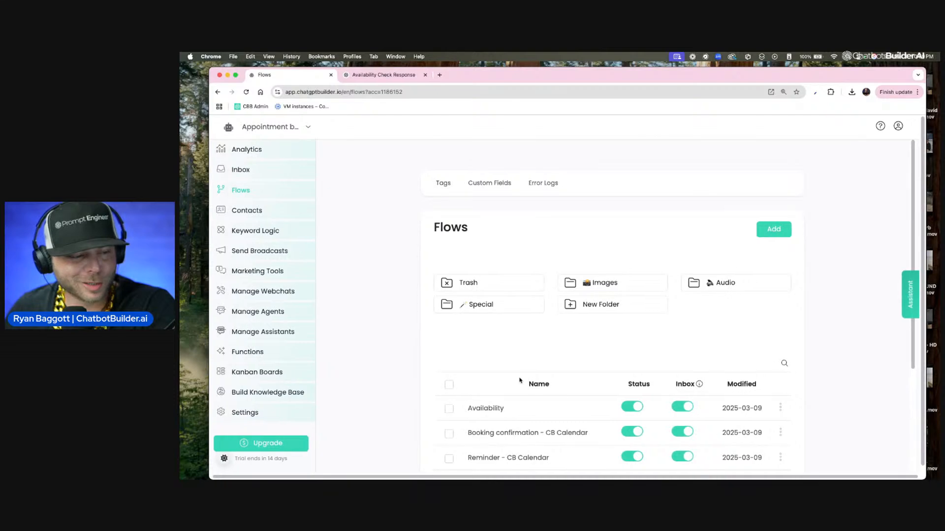
{"action": "scroll", "coordinate": [516, 387], "scroll_direction": "down", "scroll_amount": 5}
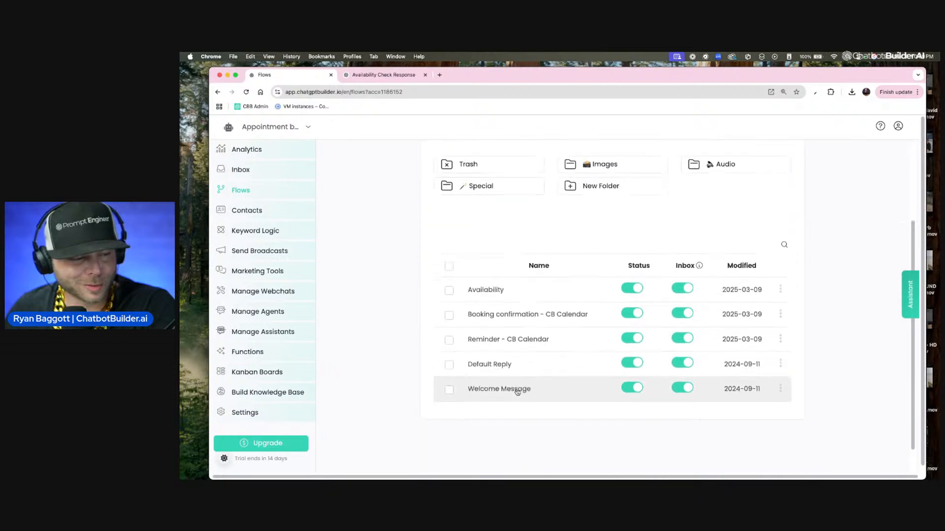
{"action": "left_click", "coordinate": [513, 294]}
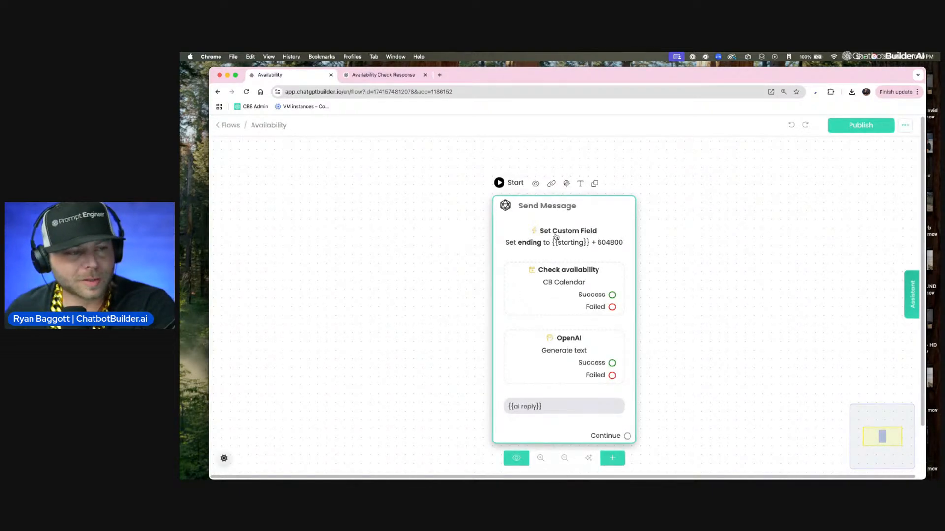
{"action": "scroll", "coordinate": [563, 248], "scroll_direction": "up", "scroll_amount": 5}
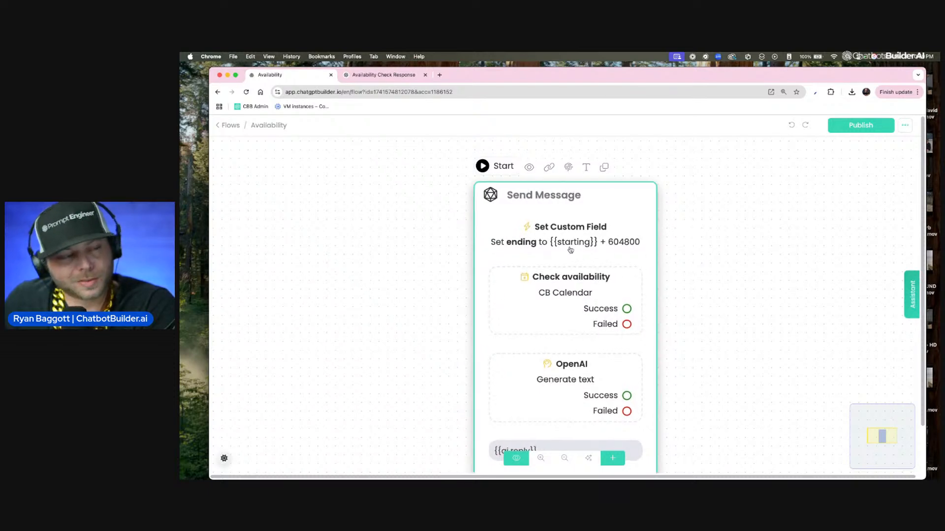
{"action": "left_click", "coordinate": [222, 127]}
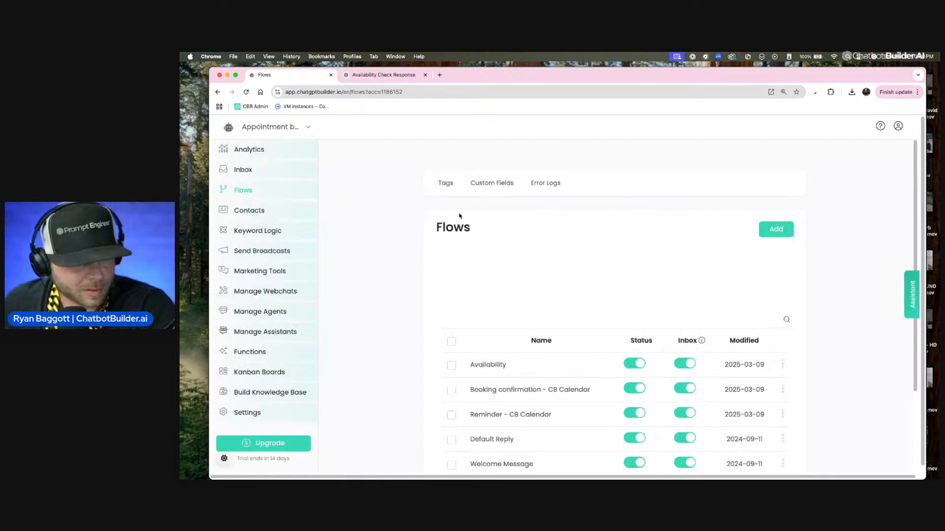
Step: Open a web chat preview of the bot from the Welcome Message flow and enlarge the page
{"action": "scroll", "coordinate": [494, 279], "scroll_direction": "down", "scroll_amount": 3}
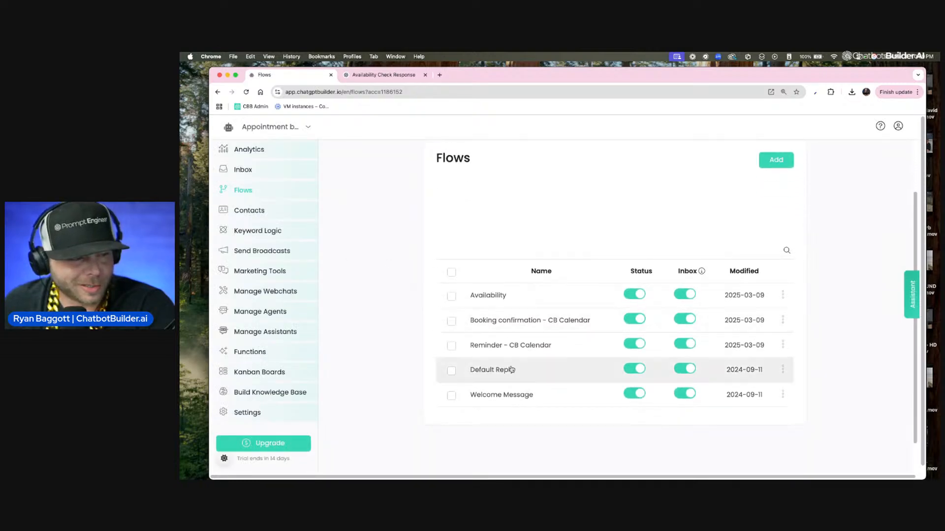
{"action": "left_click", "coordinate": [782, 394]}
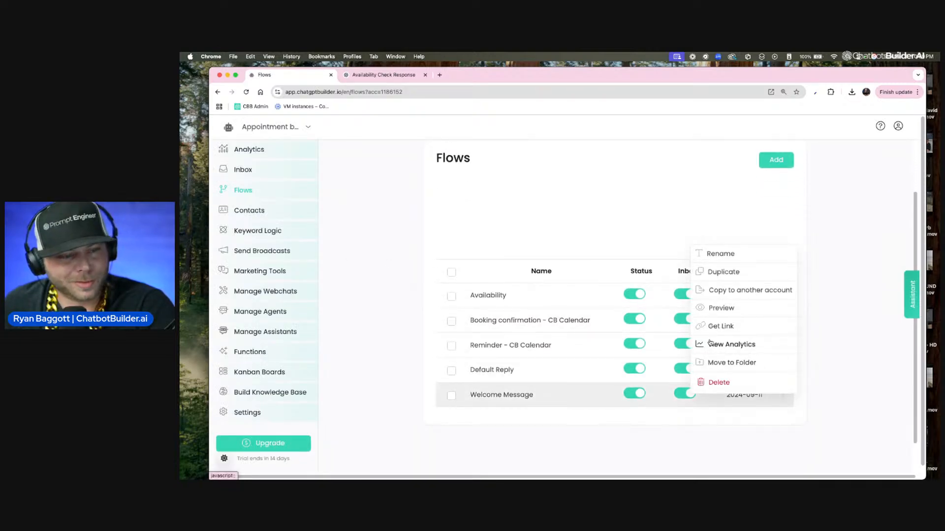
{"action": "left_click", "coordinate": [721, 308]}
{"action": "left_click", "coordinate": [626, 190]}
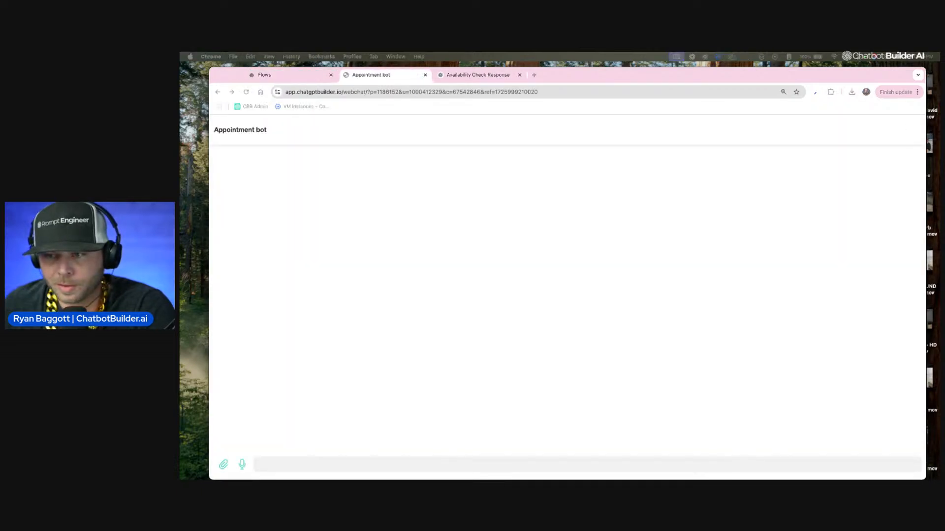
{"action": "left_click", "coordinate": [421, 282]}
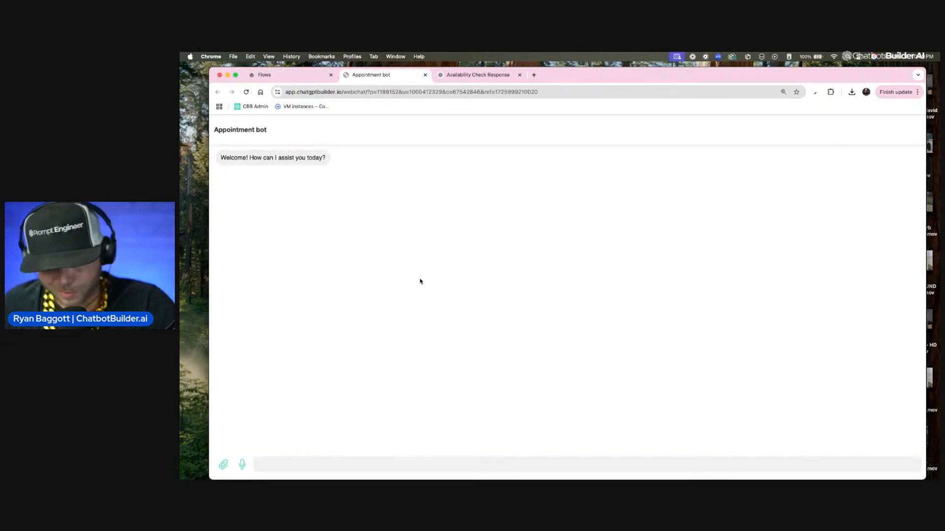
{"action": "key", "text": "super+equal"}
{"action": "key", "text": "super+equal"}
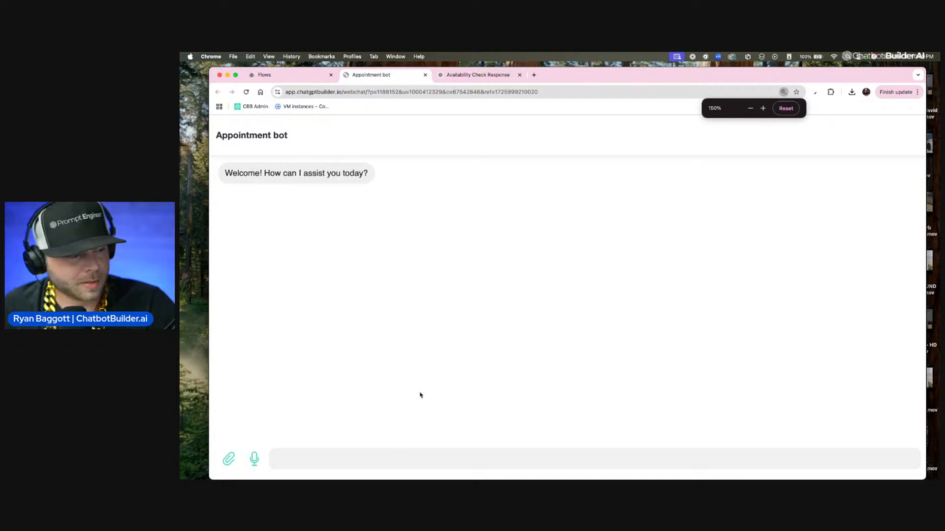
Step: Send the test messages "yo what up" and "Who is this? I'm speaking with and what do you do?" to the bot
{"action": "type", "text": "yo what is"}
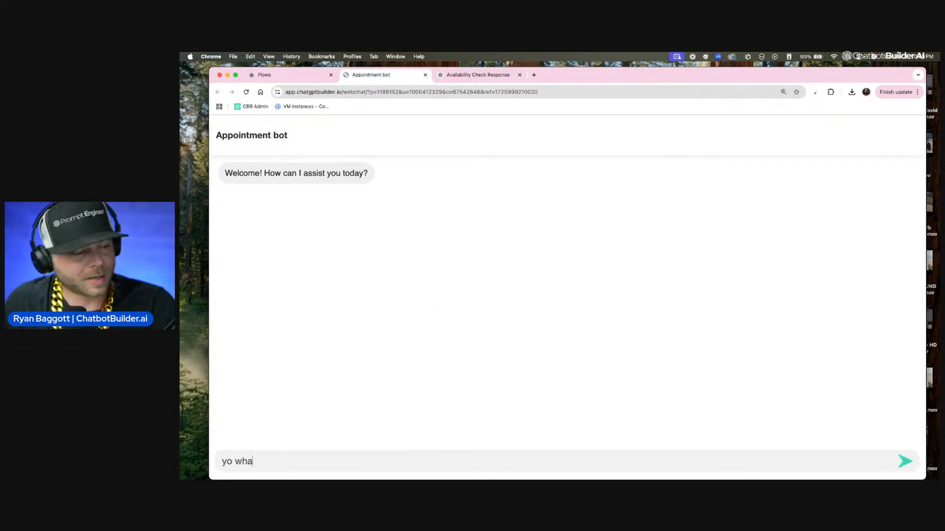
{"action": "key", "text": "Return"}
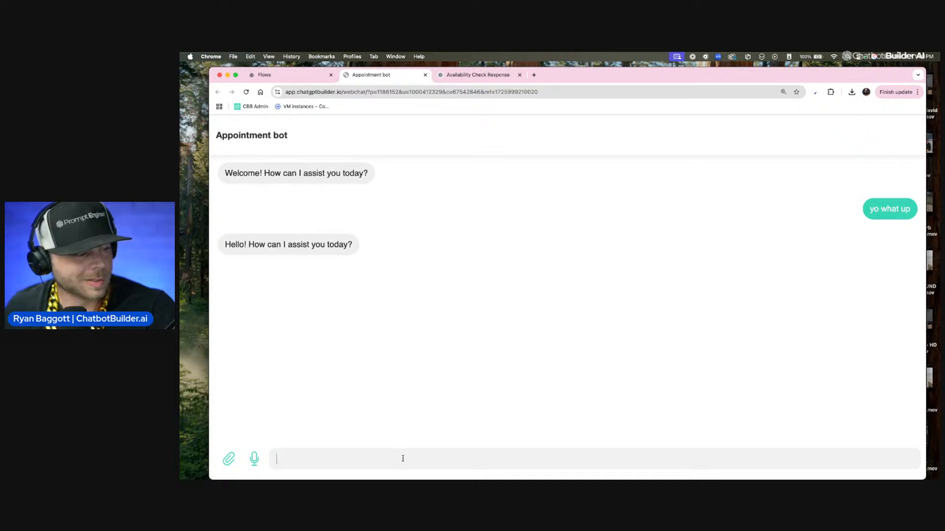
{"action": "key", "text": "F5"}
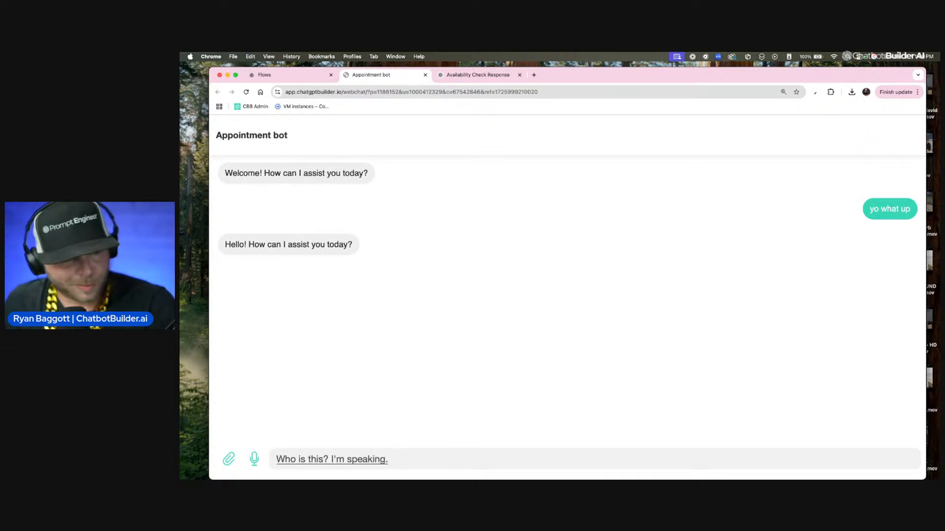
{"action": "key", "text": "Return"}
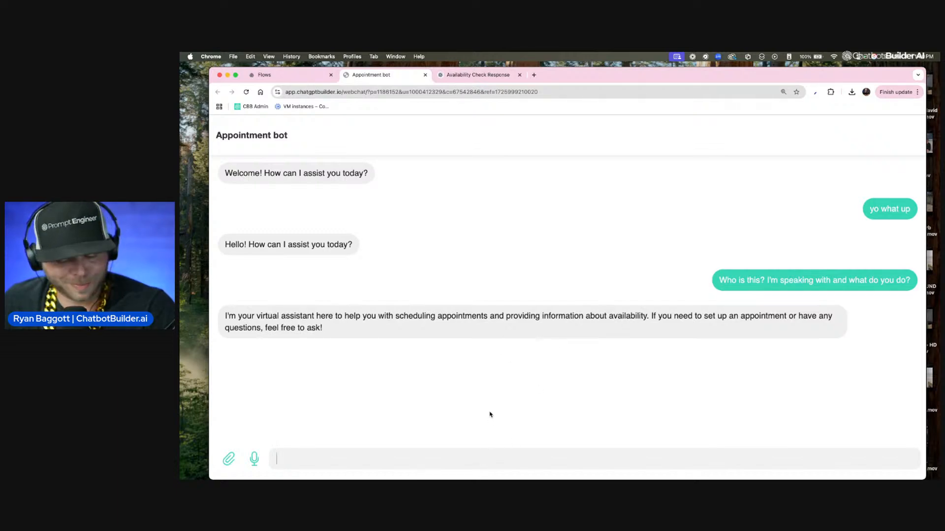
Step: Ask the bot "Yeah, tell me what is your availability for Tuesday?" and reply with the date "tuesday 3/11/25"
{"action": "key", "text": "F5"}
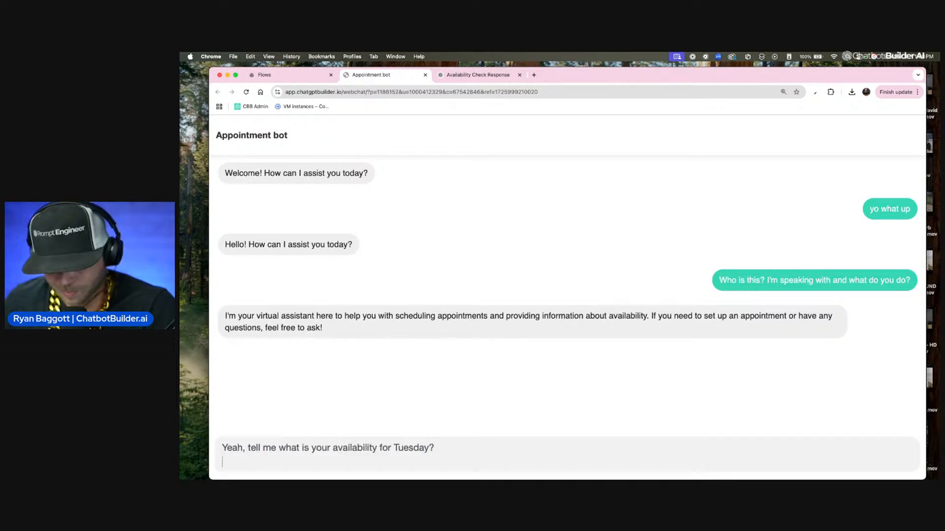
{"action": "key", "text": "Return"}
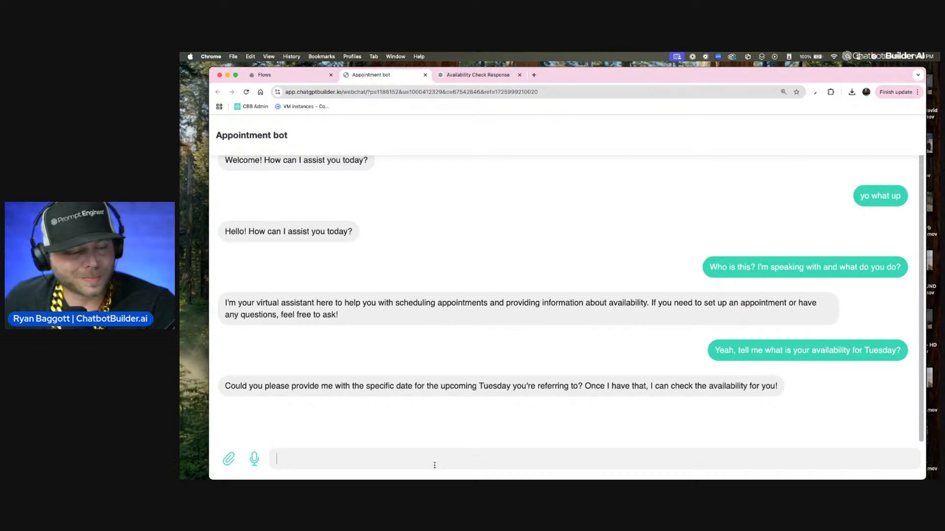
{"action": "type", "text": "tues"}
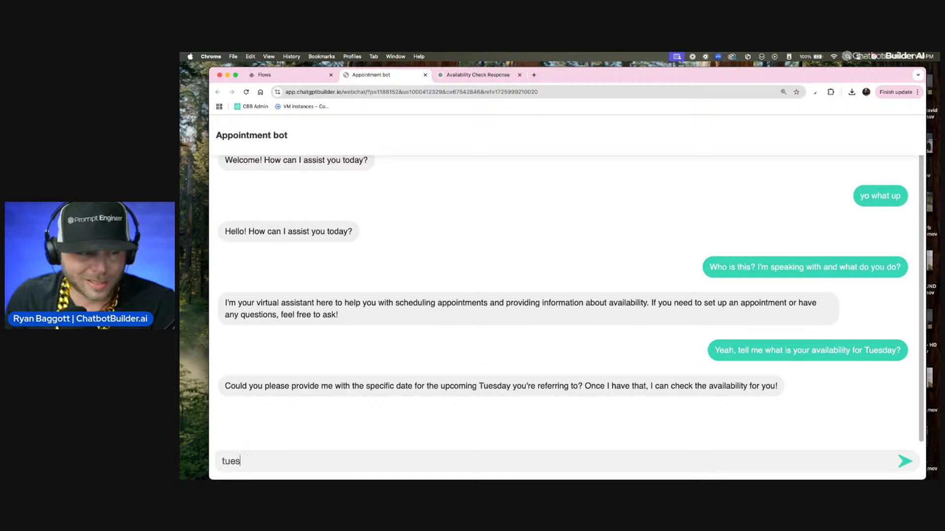
{"action": "type", "text": "s"}
{"action": "key", "text": "BackSpace"}
{"action": "type", "text": "day "}
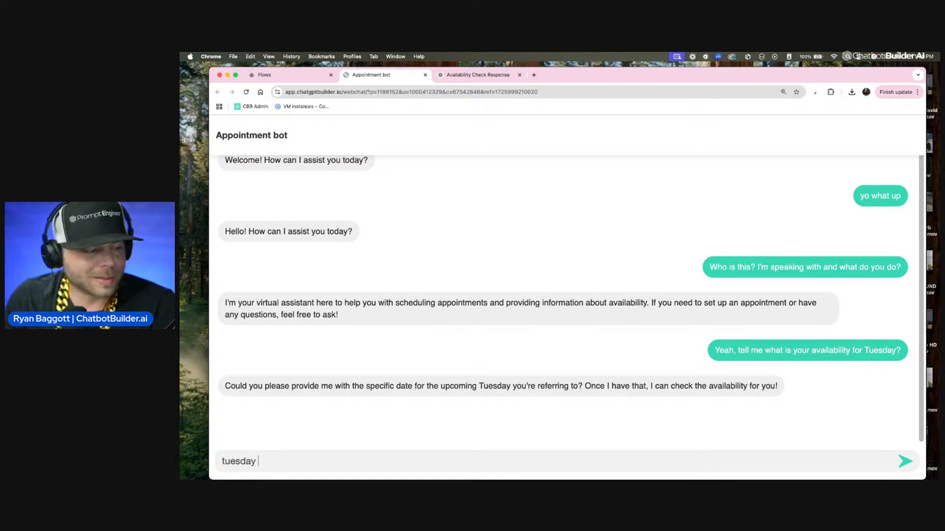
{"action": "type", "text": "3/11"}
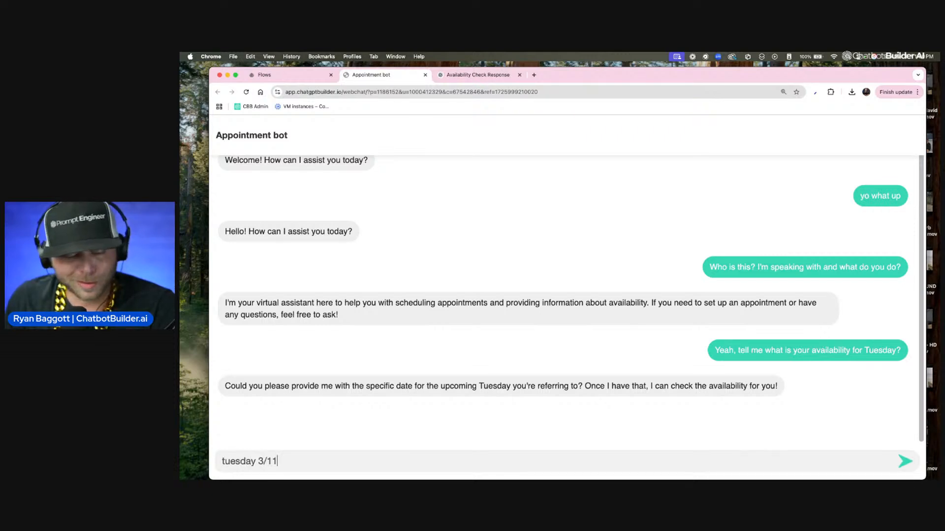
{"action": "type", "text": "/25"}
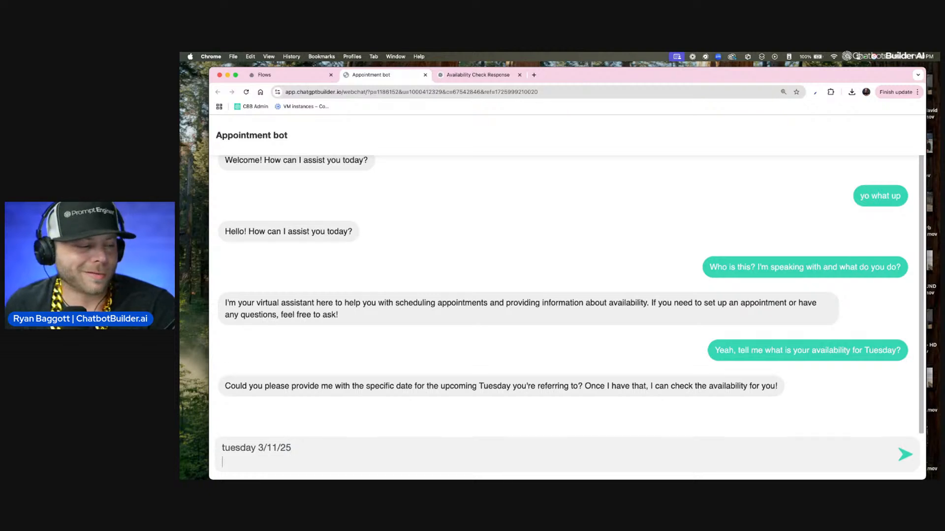
{"action": "key", "text": "Return"}
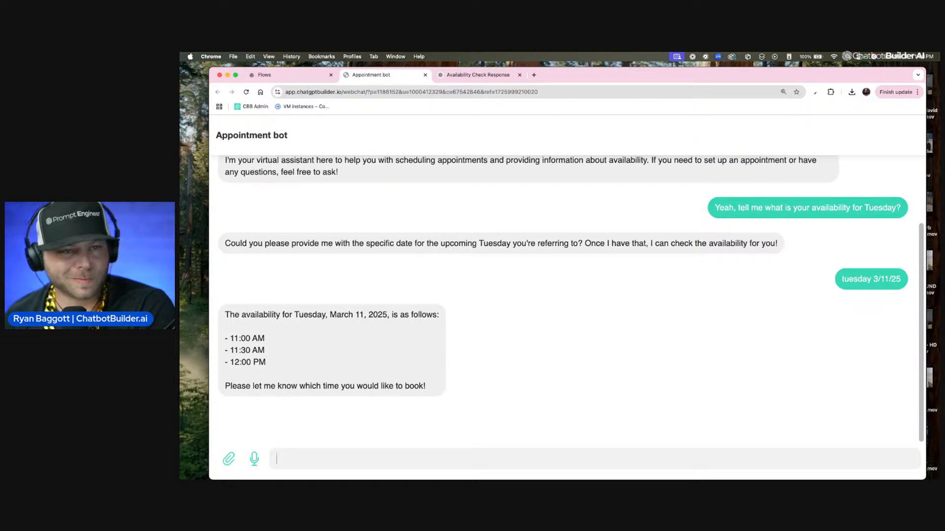
{"action": "left_click", "coordinate": [928, 56]}
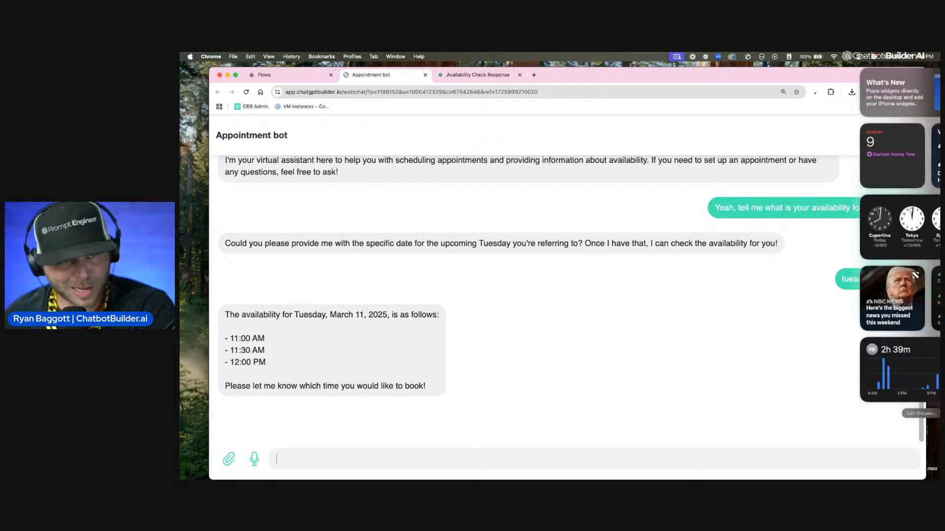
{"action": "left_click", "coordinate": [635, 212]}
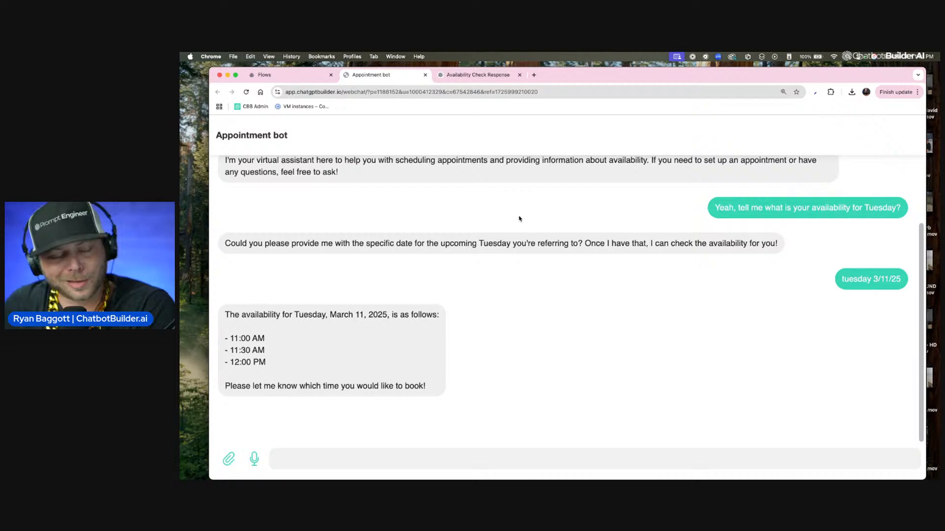
{"action": "scroll", "coordinate": [408, 309], "scroll_direction": "up", "scroll_amount": 1}
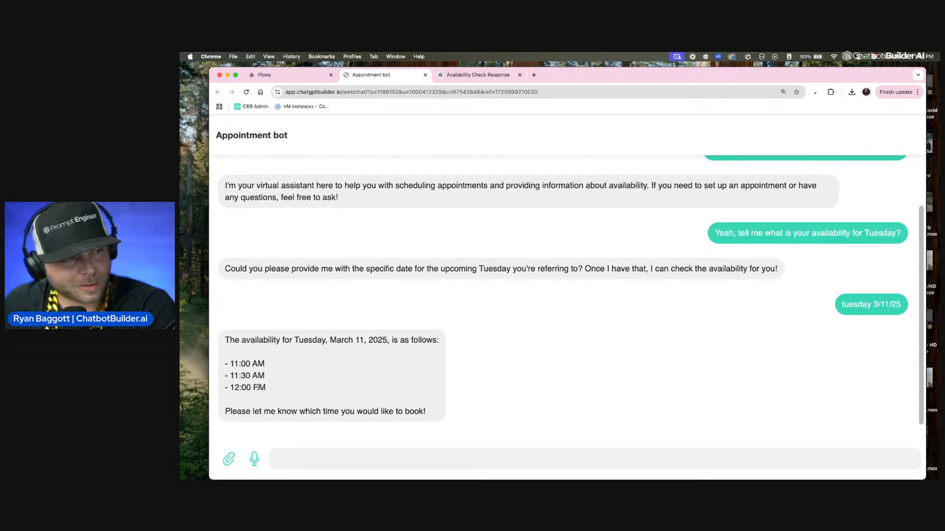
{"action": "scroll", "coordinate": [310, 337], "scroll_direction": "down", "scroll_amount": 1}
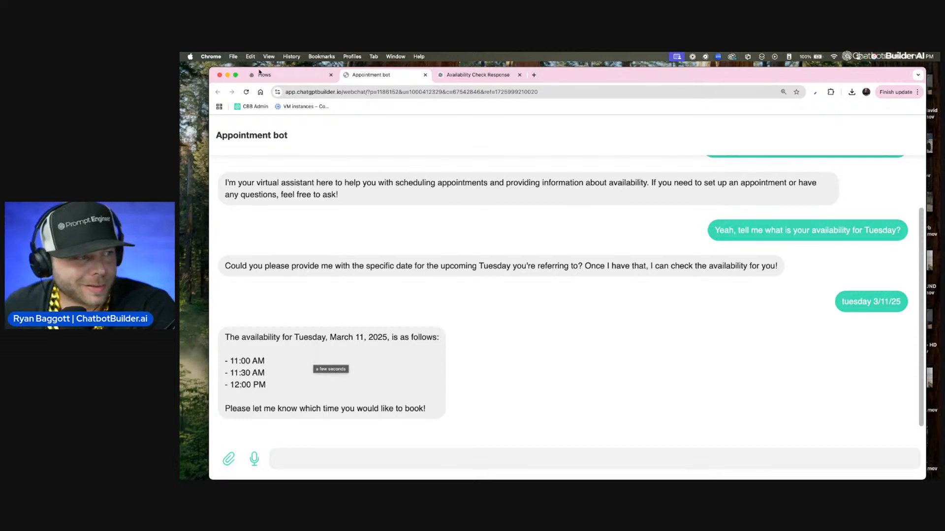
Step: Open the OpenAI action in the Availability flow's Send Message step and start adding to its custom instructions
{"action": "left_click", "coordinate": [291, 77]}
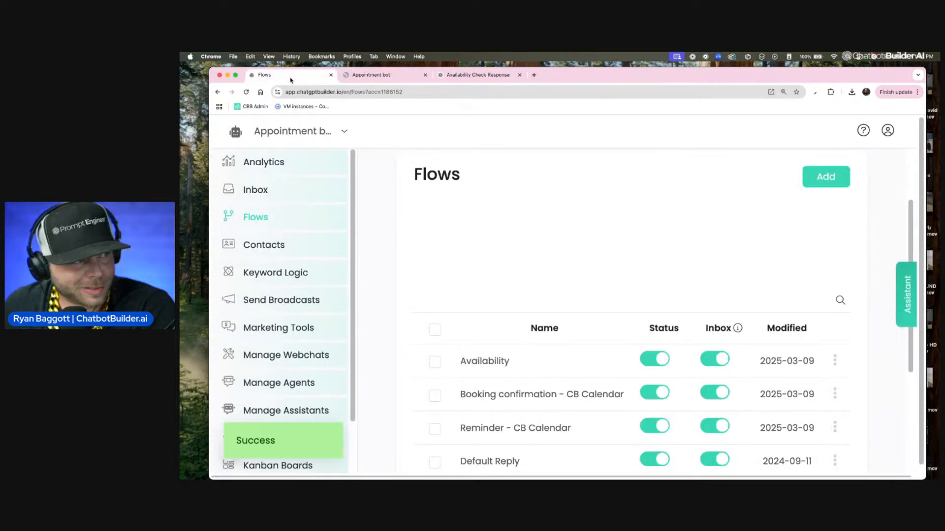
{"action": "left_click", "coordinate": [488, 365]}
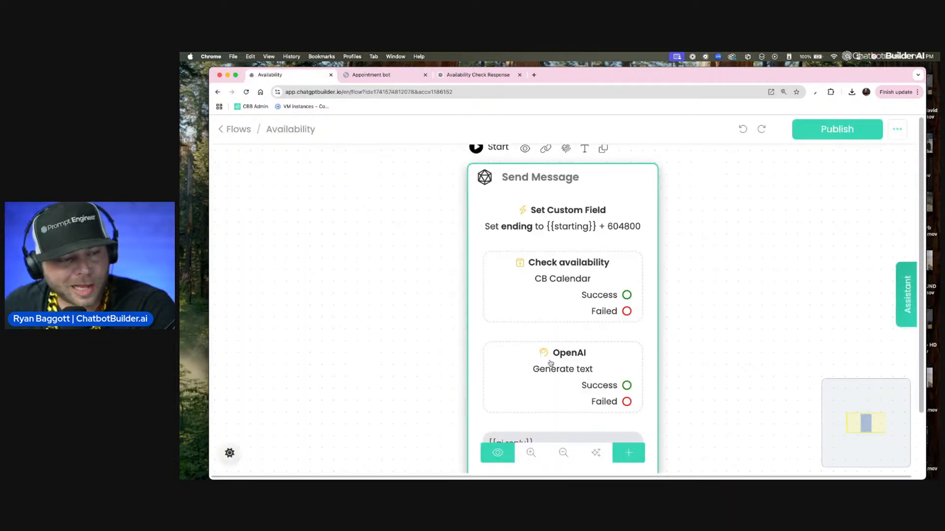
{"action": "left_click", "coordinate": [544, 363]}
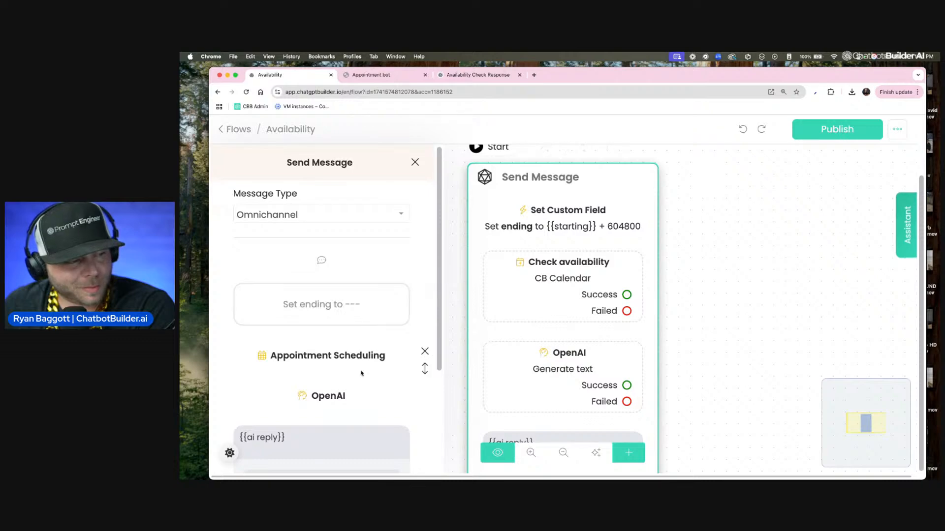
{"action": "scroll", "coordinate": [359, 362], "scroll_direction": "down", "scroll_amount": 3}
{"action": "scroll", "coordinate": [358, 361], "scroll_direction": "down", "scroll_amount": 1}
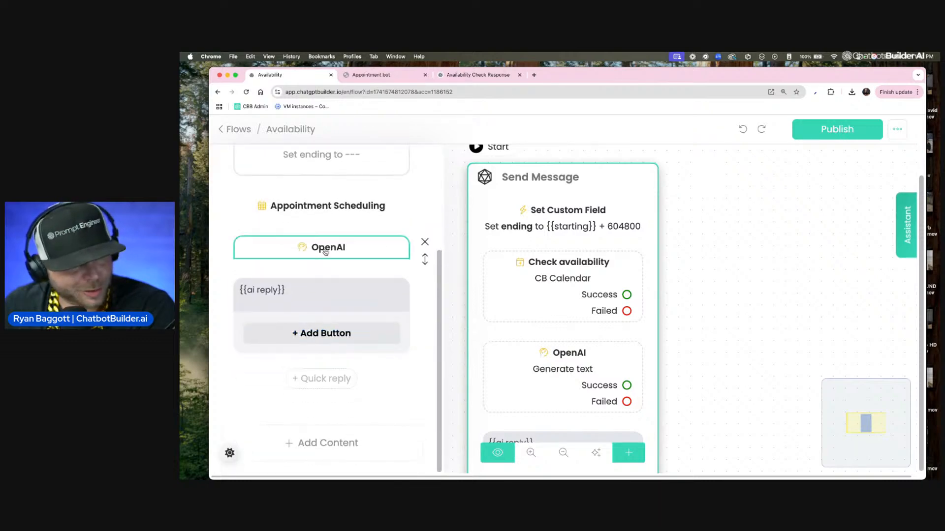
{"action": "left_click", "coordinate": [327, 248]}
{"action": "scroll", "coordinate": [484, 311], "scroll_direction": "down", "scroll_amount": 2}
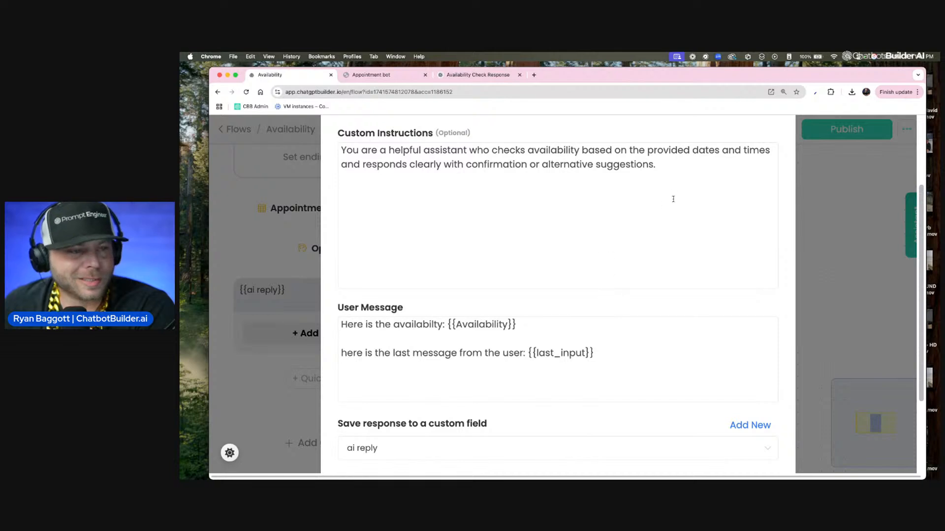
{"action": "left_click", "coordinate": [714, 169]}
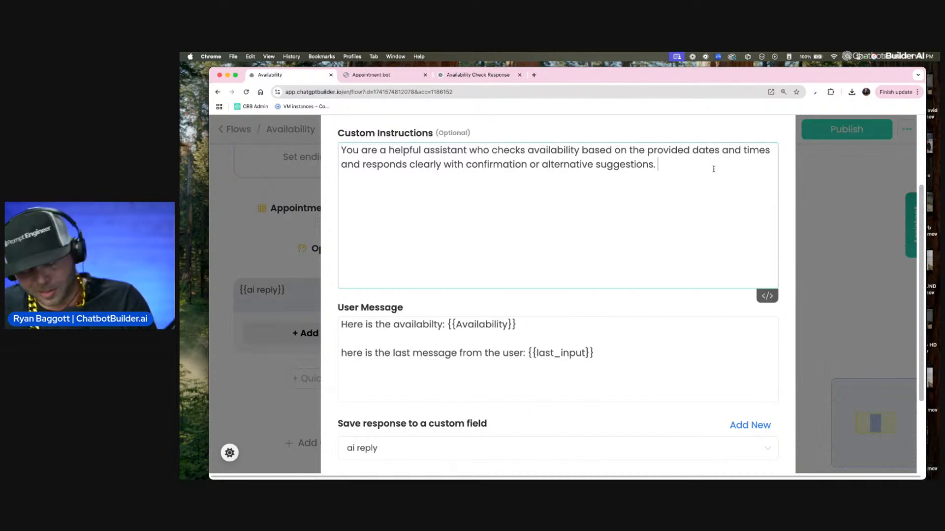
{"action": "key", "text": "F5"}
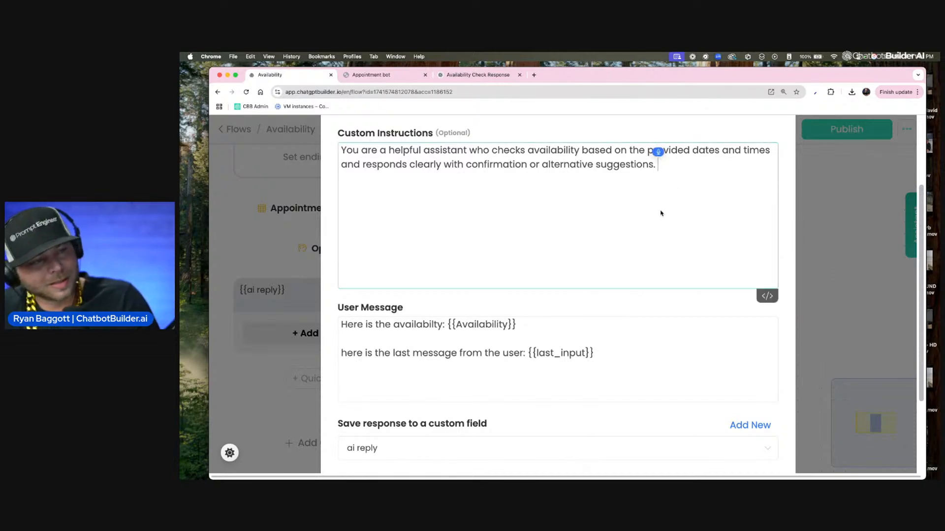
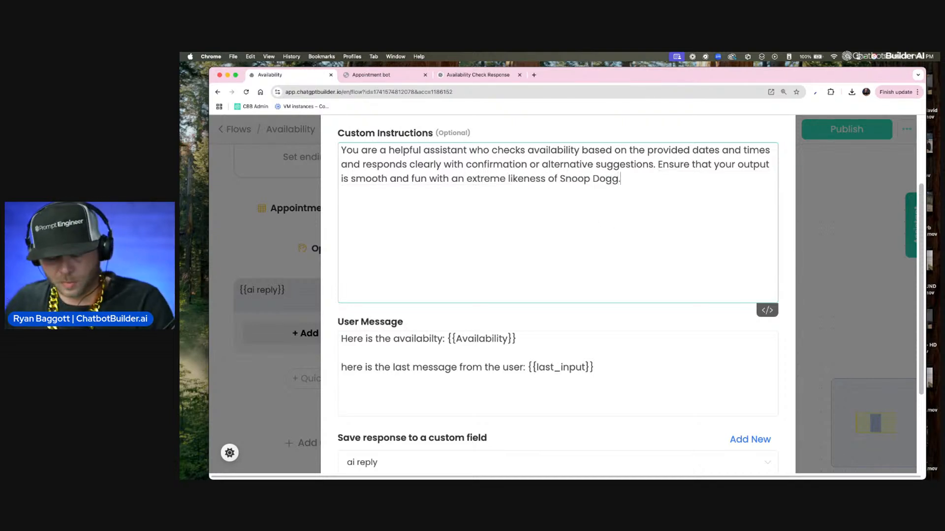
Step: Append "Ensure the formatting of the taxes of that of a casual conversation and nothing special." to the custom instructions and save the OpenAI action
{"action": "scroll", "coordinate": [668, 301], "scroll_direction": "down", "scroll_amount": 4}
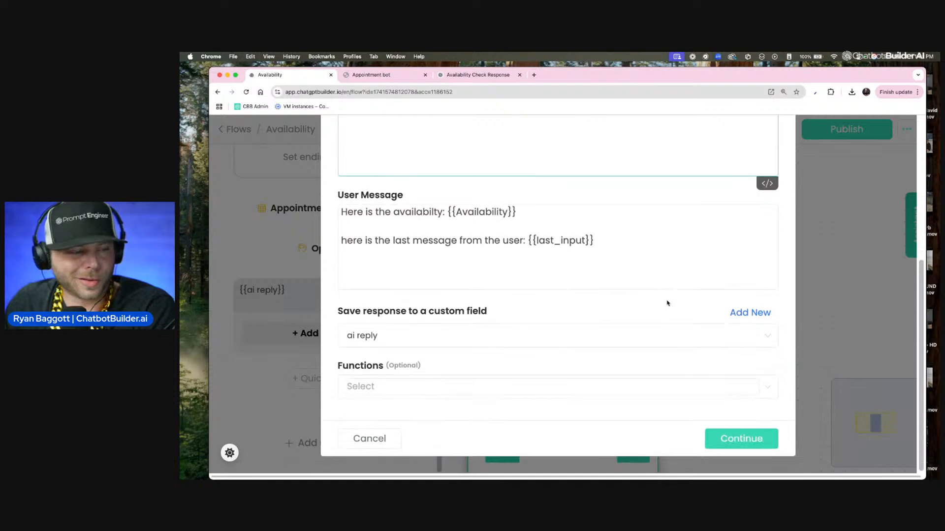
{"action": "scroll", "coordinate": [667, 302], "scroll_direction": "up", "scroll_amount": 2}
{"action": "scroll", "coordinate": [667, 302], "scroll_direction": "up", "scroll_amount": 3}
{"action": "scroll", "coordinate": [668, 296], "scroll_direction": "down", "scroll_amount": 2}
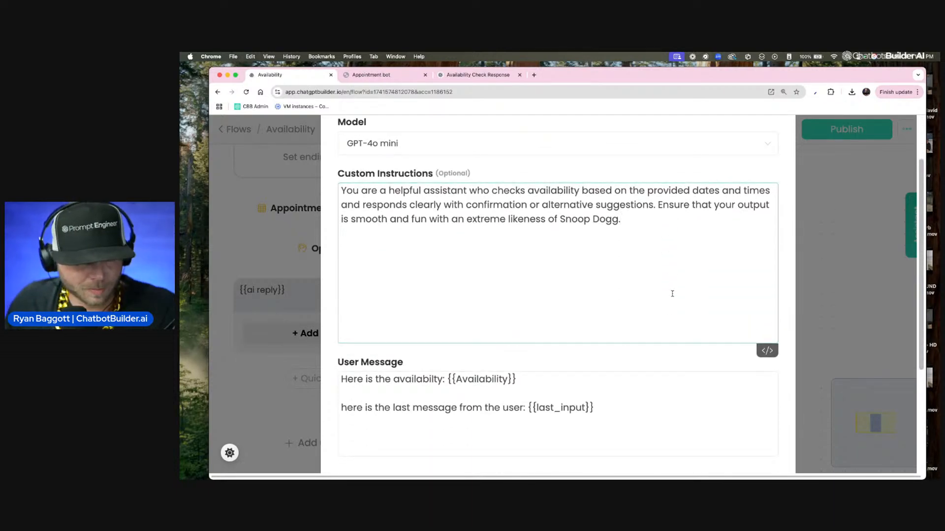
{"action": "key", "text": "F5"}
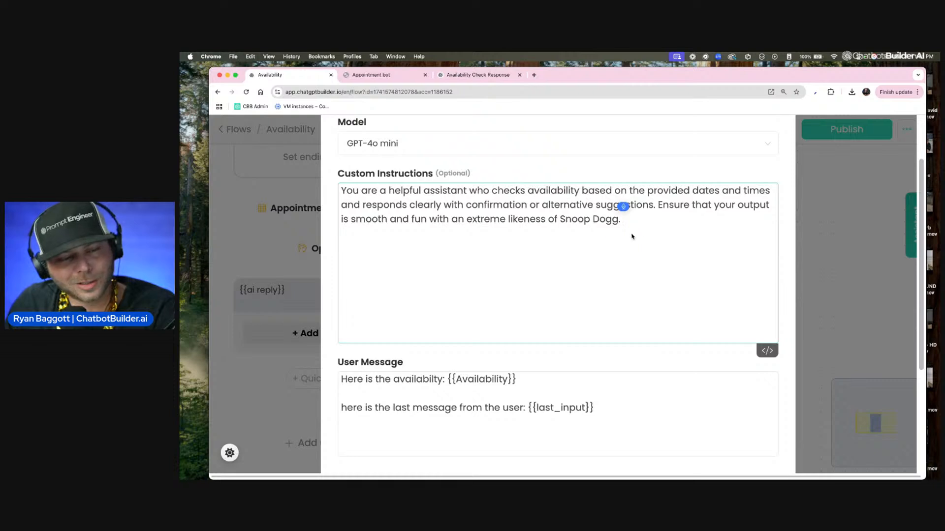
{"action": "type", "text": "matting of the text"}
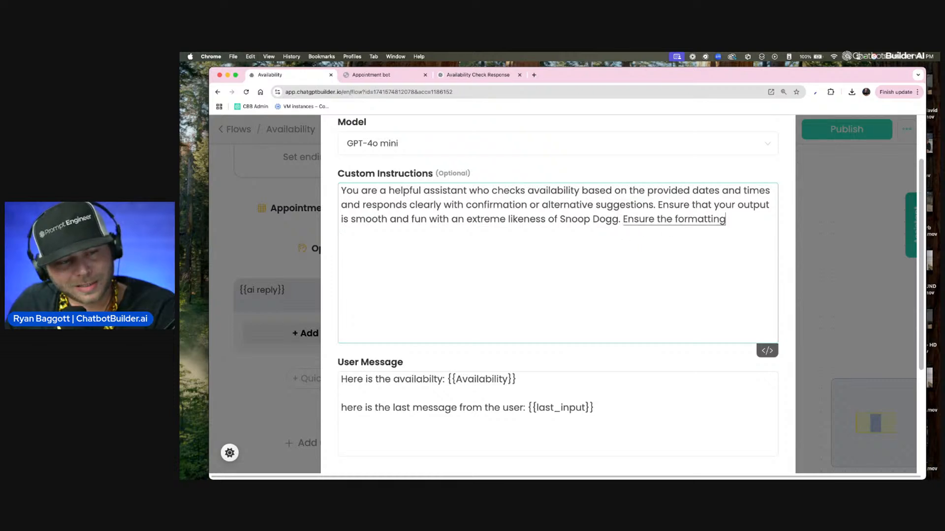
{"action": "key", "text": "BackSpace"}
{"action": "key", "text": "BackSpace"}
{"action": "key", "text": "BackSpace"}
{"action": "key", "text": "BackSpace"}
{"action": "type", "text": "taxes of"}
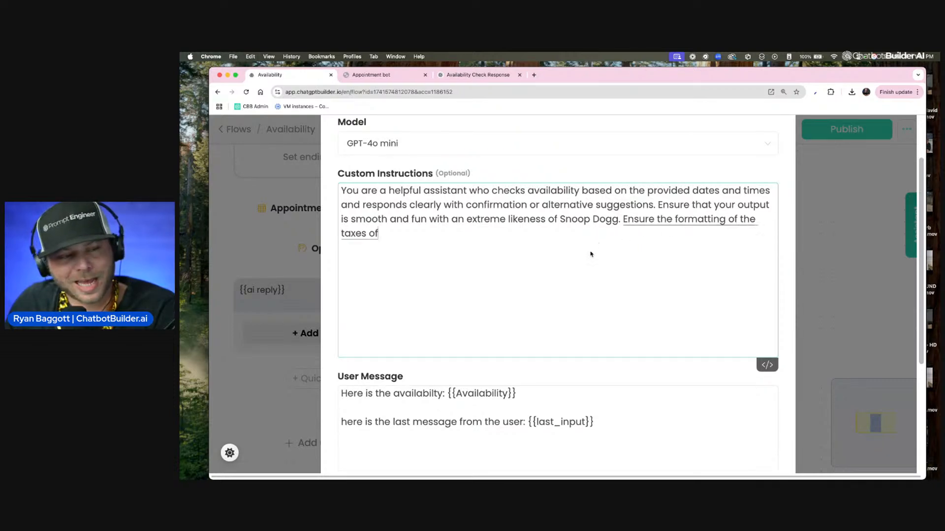
{"action": "type", "text": " that of a casual conversation"}
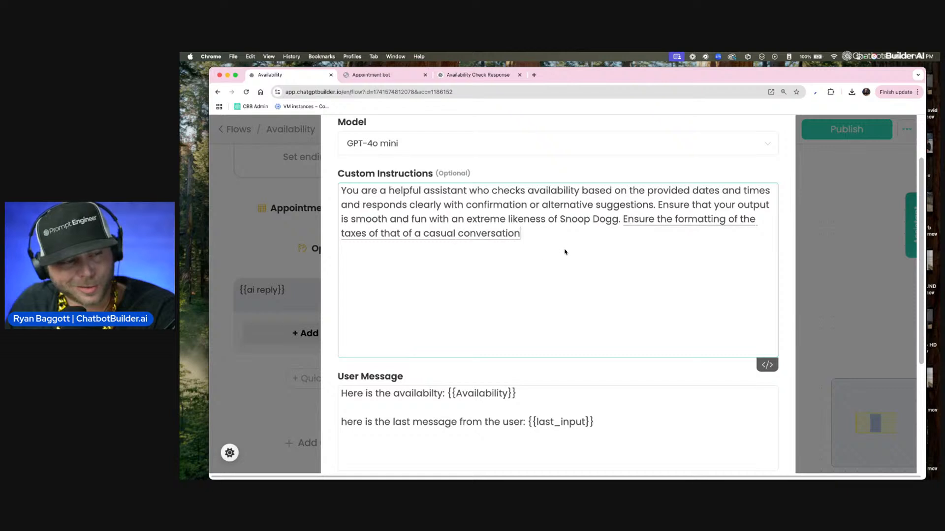
{"action": "type", "text": " and nothing special"}
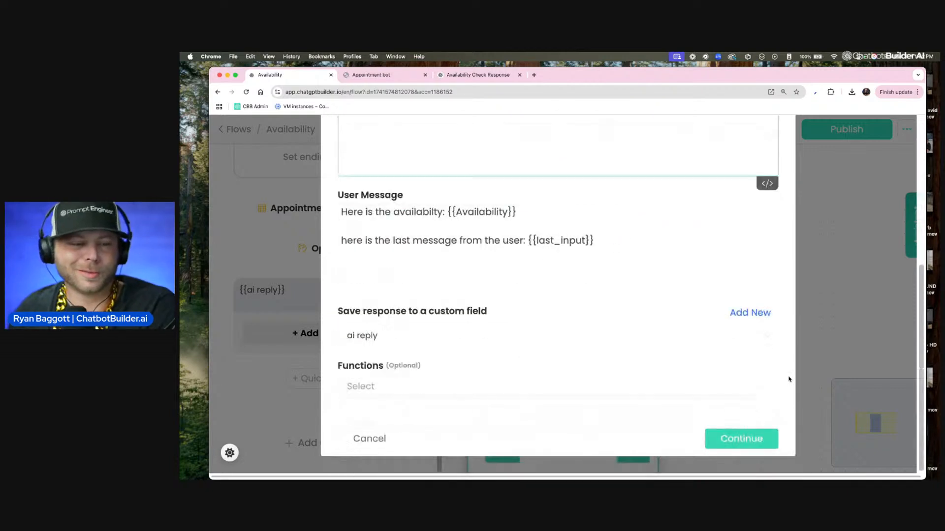
{"action": "scroll", "coordinate": [665, 239], "scroll_direction": "down", "scroll_amount": 5}
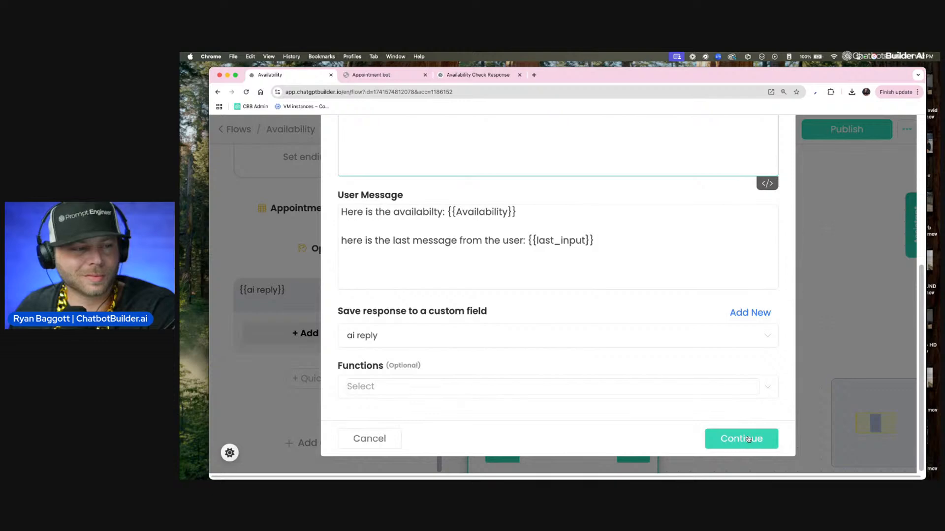
{"action": "scroll", "coordinate": [670, 249], "scroll_direction": "up", "scroll_amount": 5}
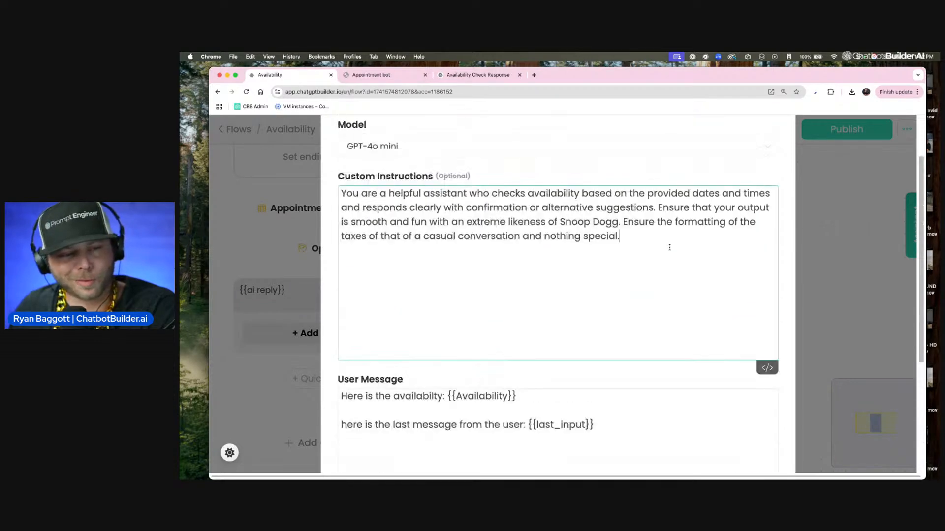
{"action": "scroll", "coordinate": [671, 247], "scroll_direction": "down", "scroll_amount": 2}
{"action": "scroll", "coordinate": [390, 338], "scroll_direction": "down", "scroll_amount": 5}
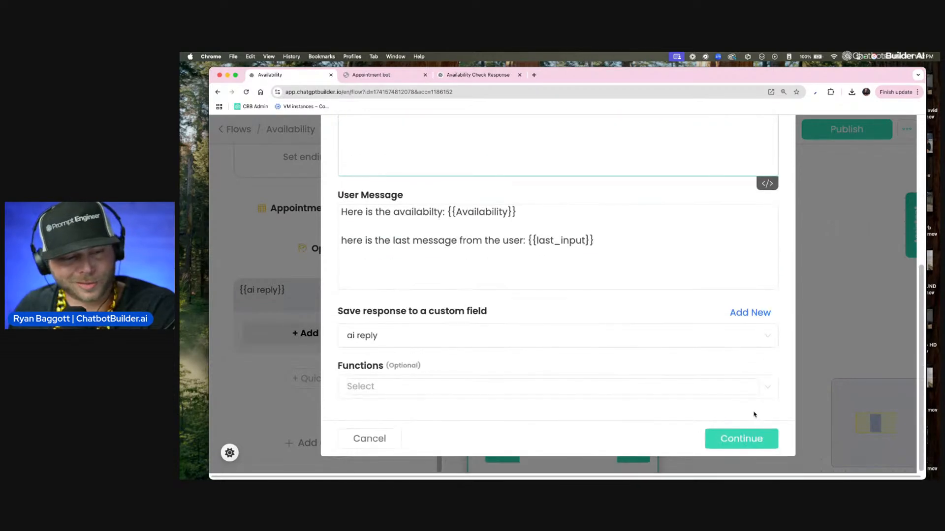
{"action": "left_click", "coordinate": [738, 438]}
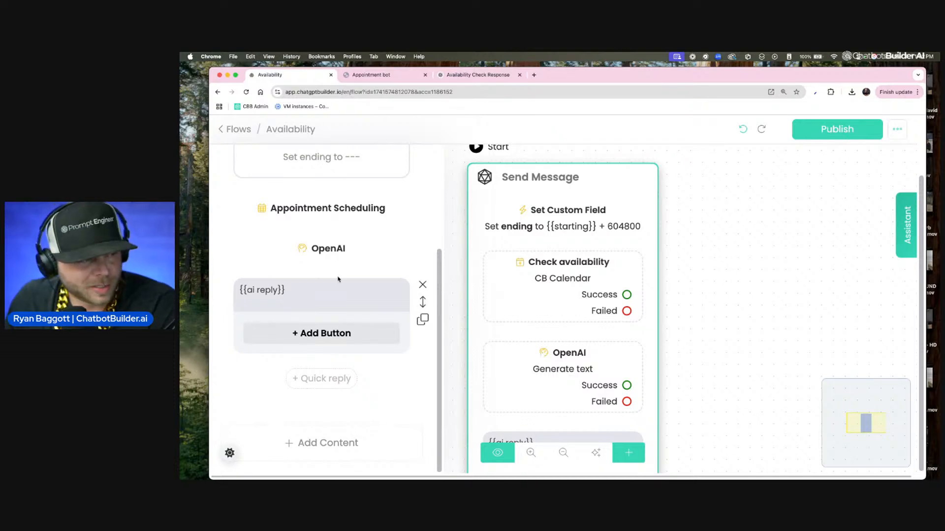
Step: Publish the Availability flow and reopen the OpenAI action to recheck its custom instructions before closing it
{"action": "left_click", "coordinate": [722, 246]}
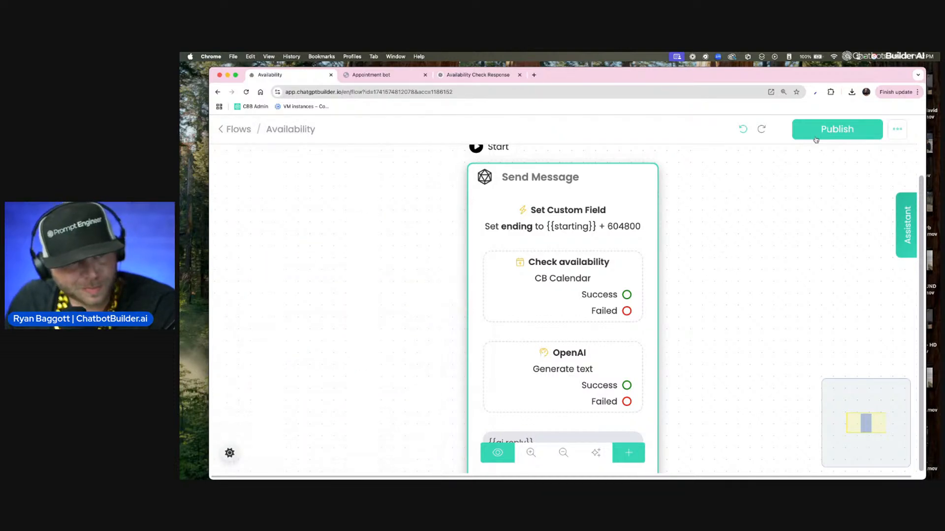
{"action": "left_click", "coordinate": [830, 131]}
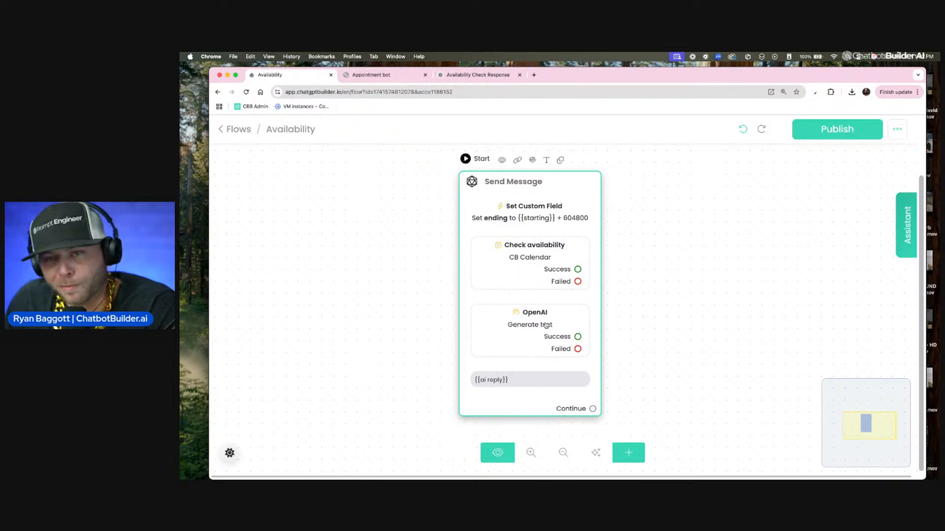
{"action": "left_click", "coordinate": [545, 324]}
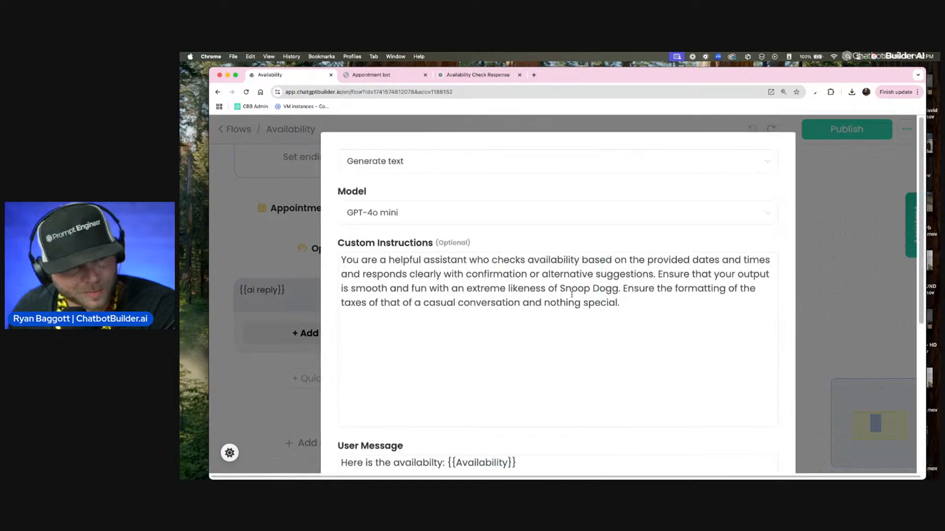
{"action": "scroll", "coordinate": [577, 253], "scroll_direction": "down", "scroll_amount": 4}
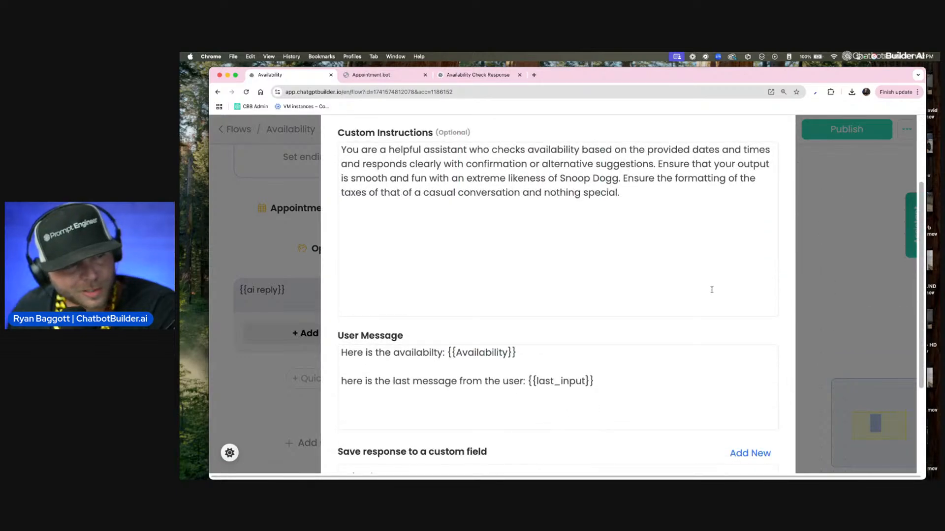
{"action": "scroll", "coordinate": [748, 428], "scroll_direction": "down", "scroll_amount": 3}
{"action": "left_click", "coordinate": [369, 439]}
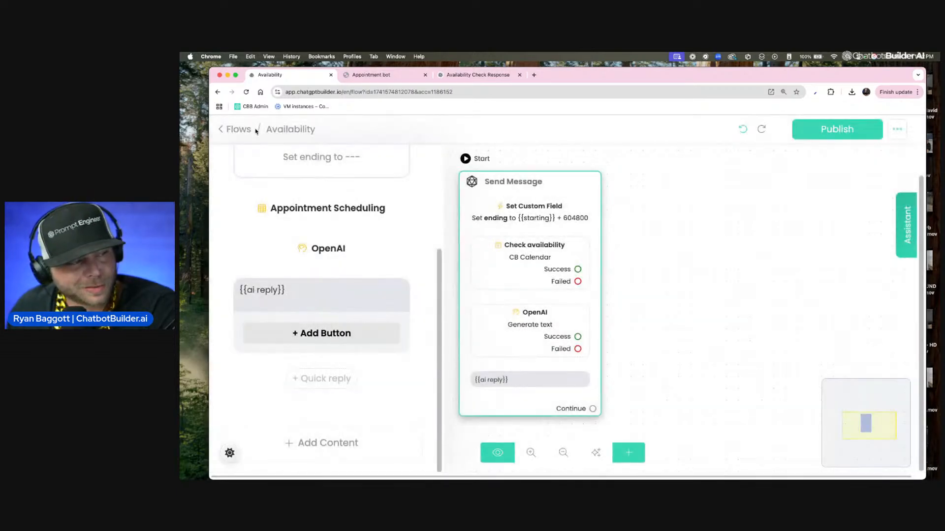
Step: Start a new function named "book appointment" described as "Allows the user to book an appointment"
{"action": "left_click", "coordinate": [237, 129]}
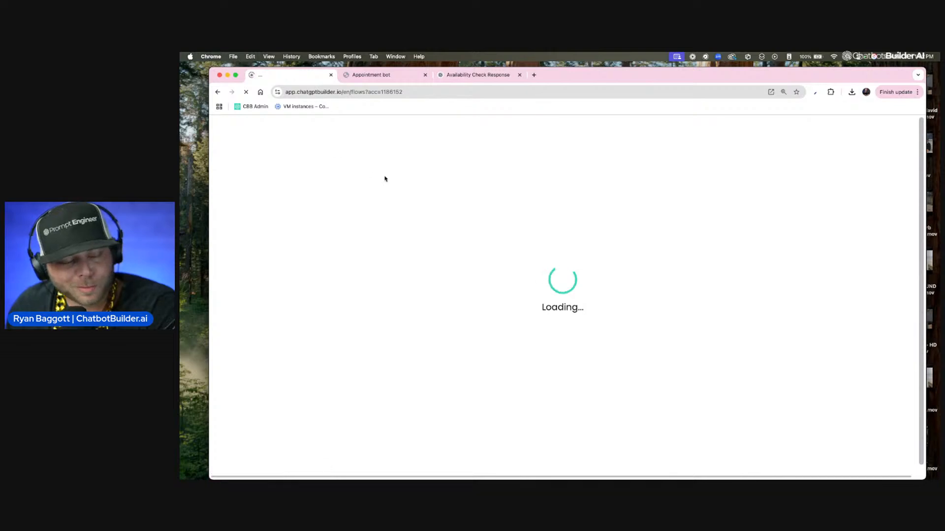
{"action": "scroll", "coordinate": [382, 202], "scroll_direction": "down", "scroll_amount": 1}
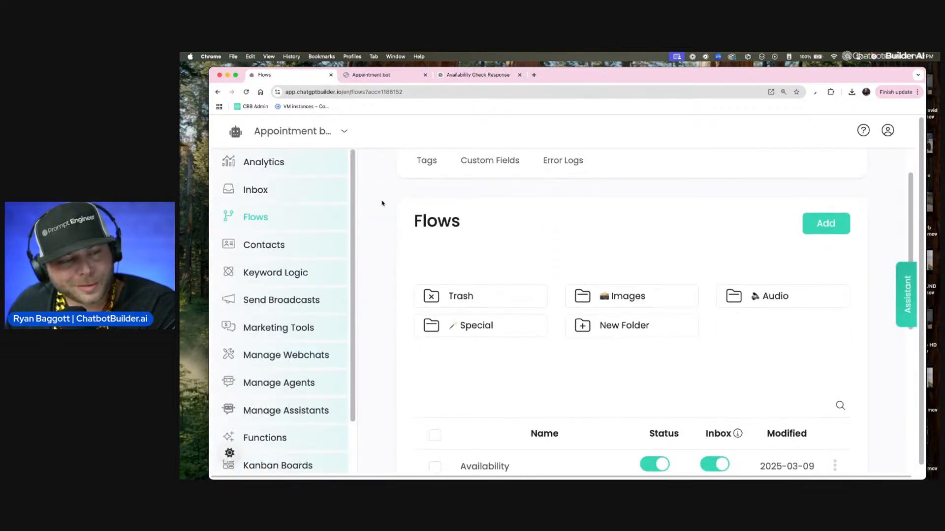
{"action": "scroll", "coordinate": [269, 273], "scroll_direction": "down", "scroll_amount": 3}
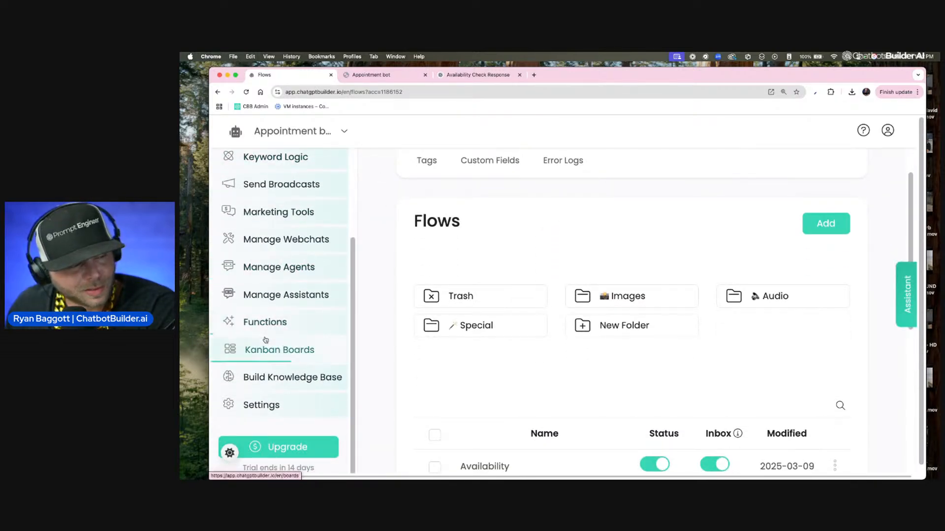
{"action": "left_click", "coordinate": [302, 289]}
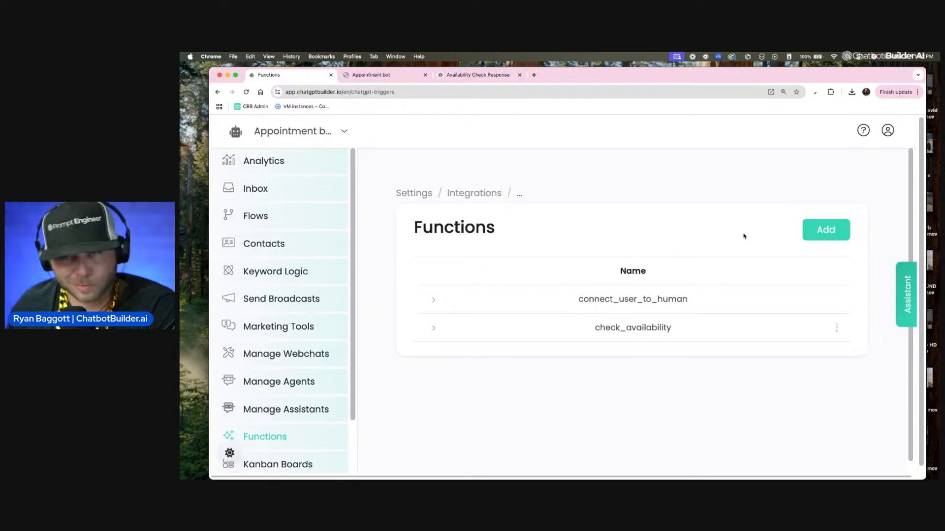
{"action": "left_click", "coordinate": [822, 234]}
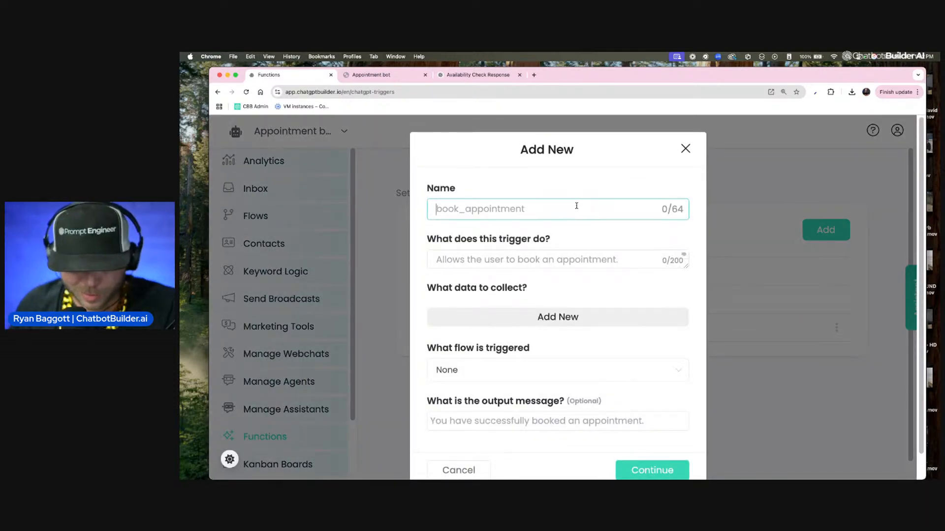
{"action": "type", "text": "bo"}
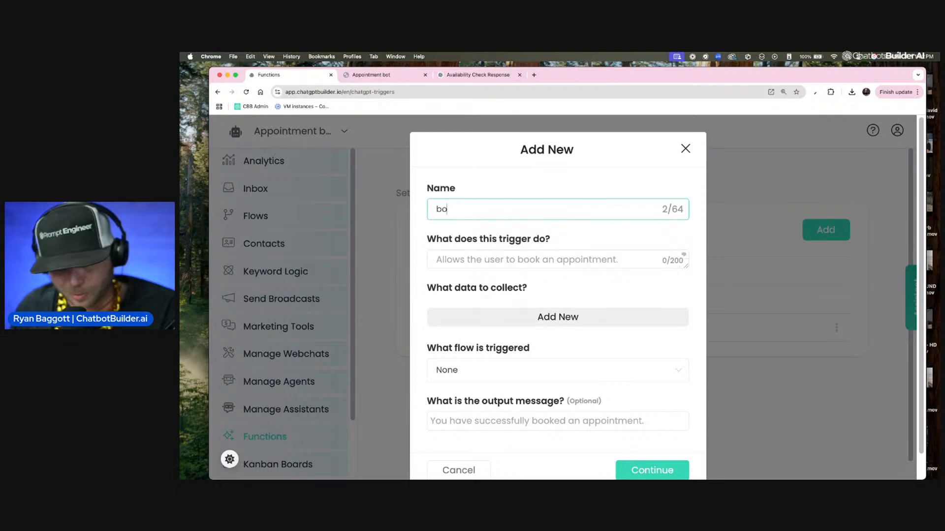
{"action": "type", "text": "ok "}
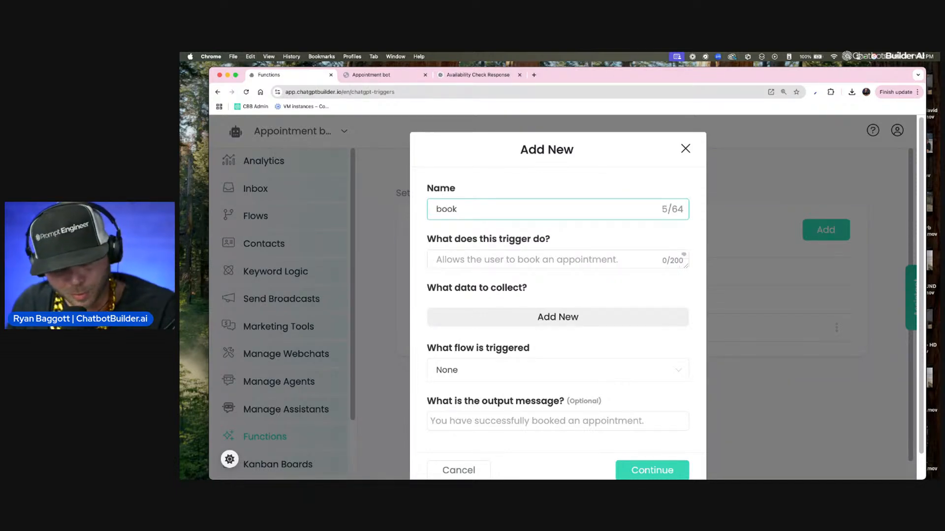
{"action": "type", "text": "appointment"}
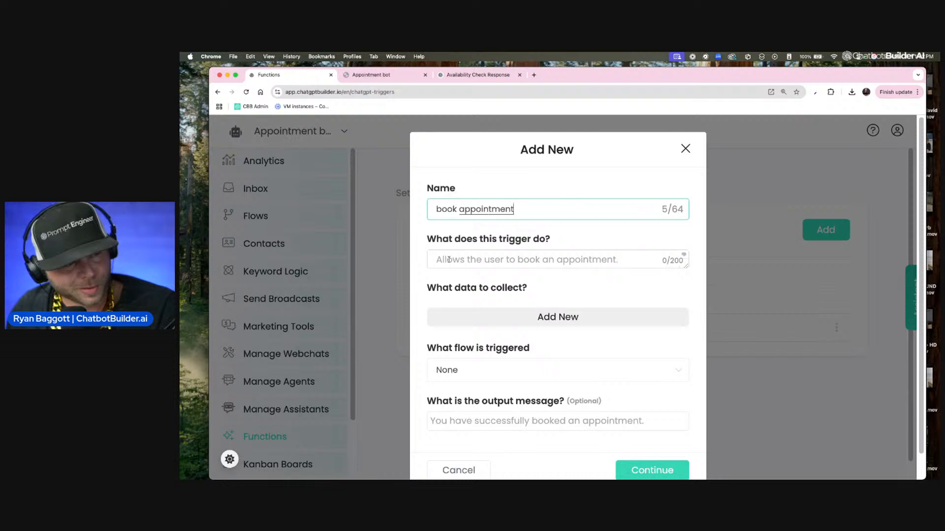
{"action": "left_click", "coordinate": [447, 261]}
{"action": "type", "text": "Allows the user to book an appointment"}
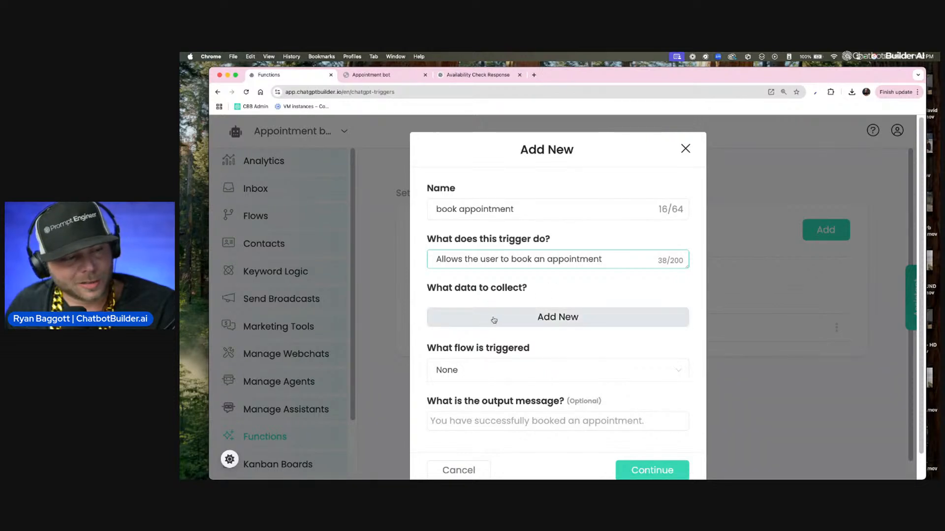
Step: Add a data-to-collect row, open its custom field list, and save the book appointment function
{"action": "scroll", "coordinate": [597, 330], "scroll_direction": "down", "scroll_amount": 1}
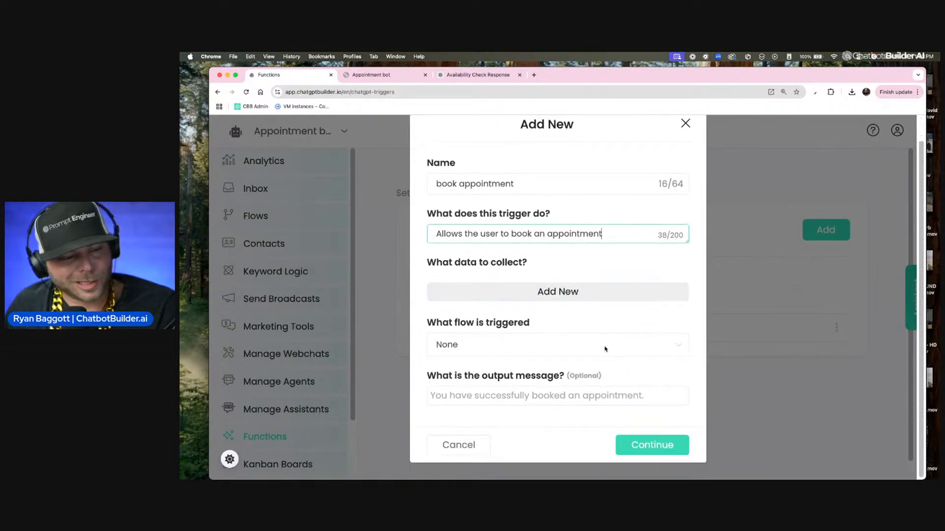
{"action": "left_click", "coordinate": [602, 291]}
{"action": "left_click", "coordinate": [635, 294]}
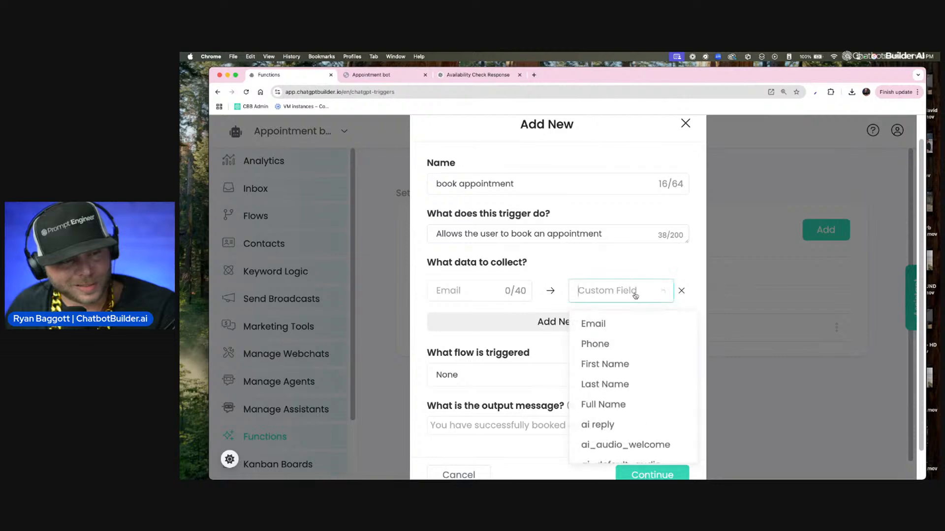
{"action": "scroll", "coordinate": [634, 315], "scroll_direction": "down", "scroll_amount": 5}
{"action": "left_click", "coordinate": [631, 254]}
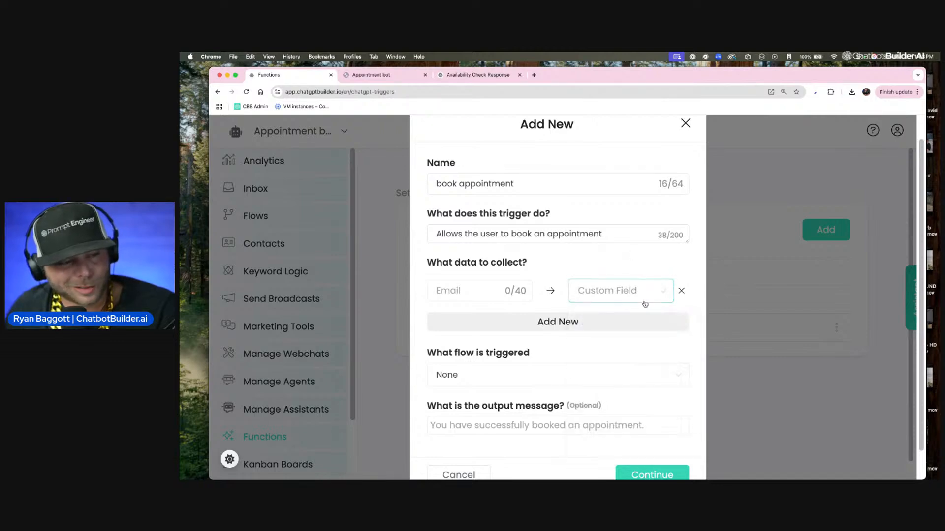
{"action": "left_click", "coordinate": [671, 472]}
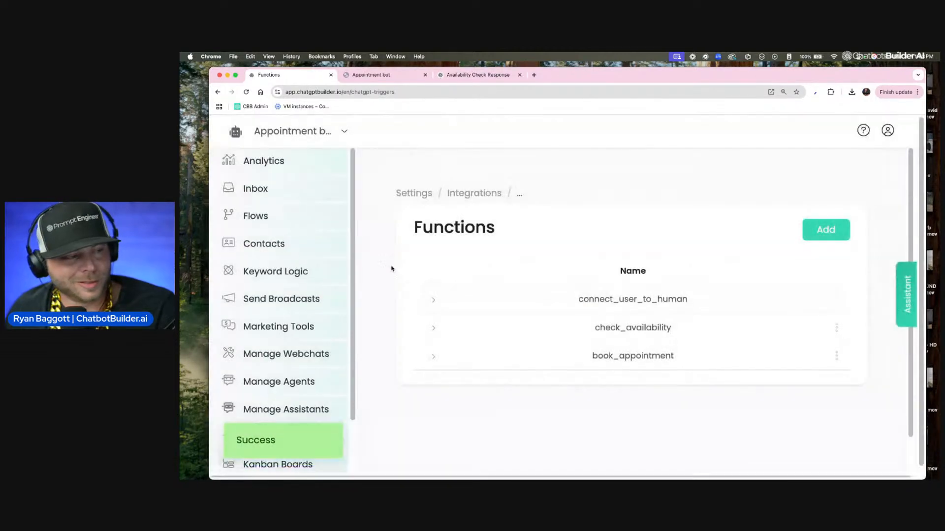
Step: Create a custom field named Date with the Date and Time type, then return to the Functions list
{"action": "left_click", "coordinate": [317, 222]}
{"action": "left_click", "coordinate": [504, 207]}
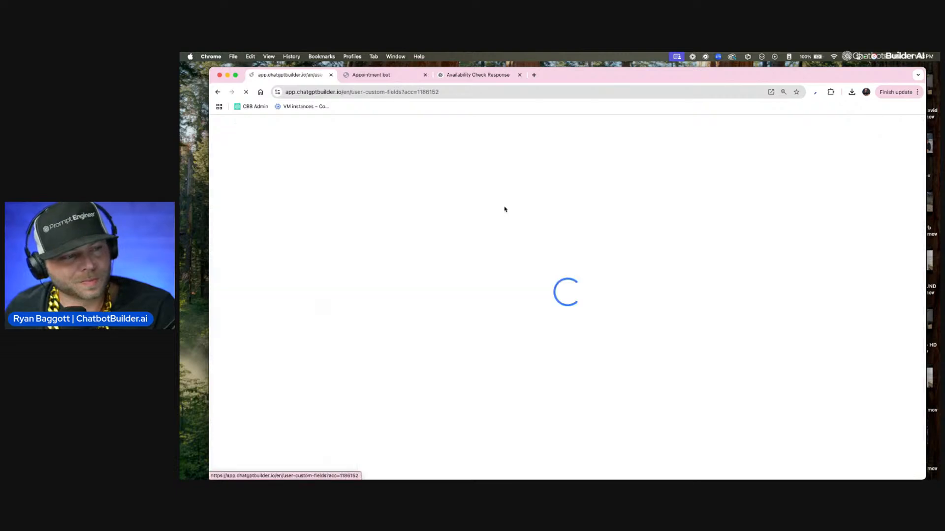
{"action": "left_click", "coordinate": [829, 283]}
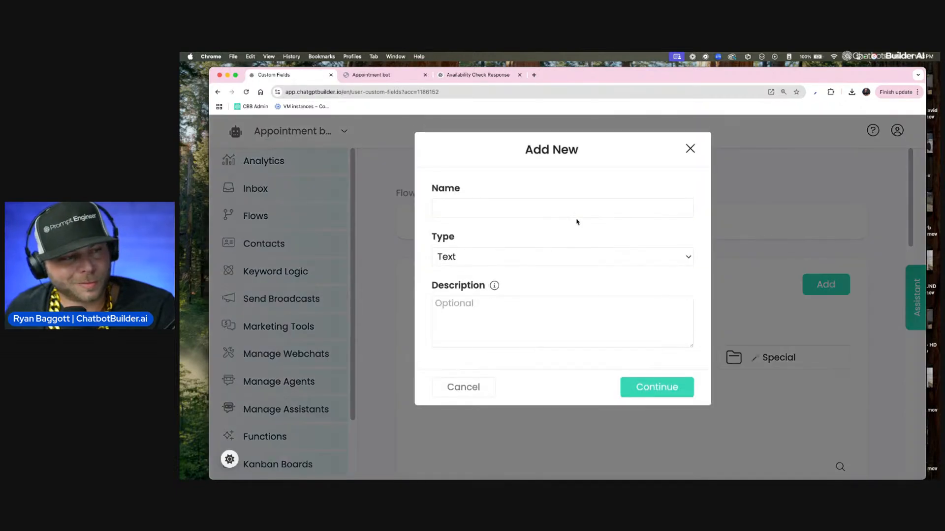
{"action": "left_click", "coordinate": [564, 212]}
{"action": "type", "text": "Date"}
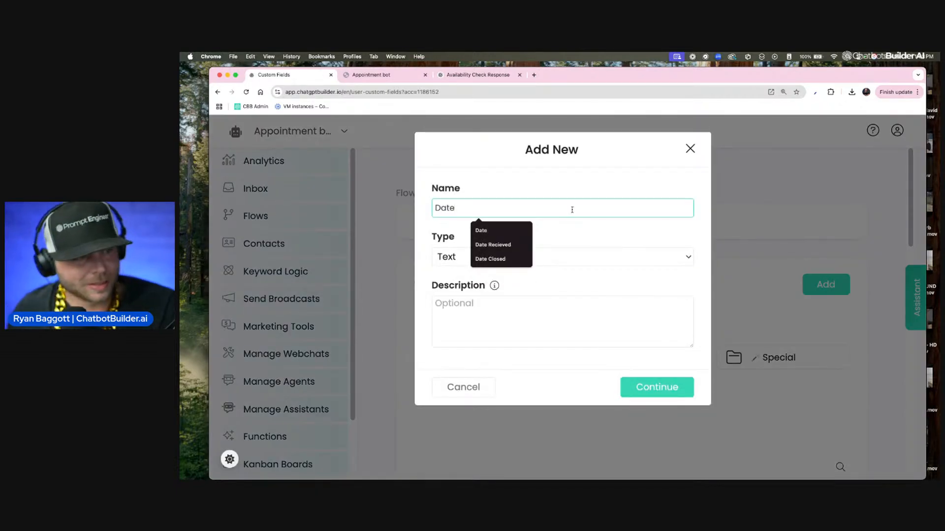
{"action": "left_click", "coordinate": [593, 256]}
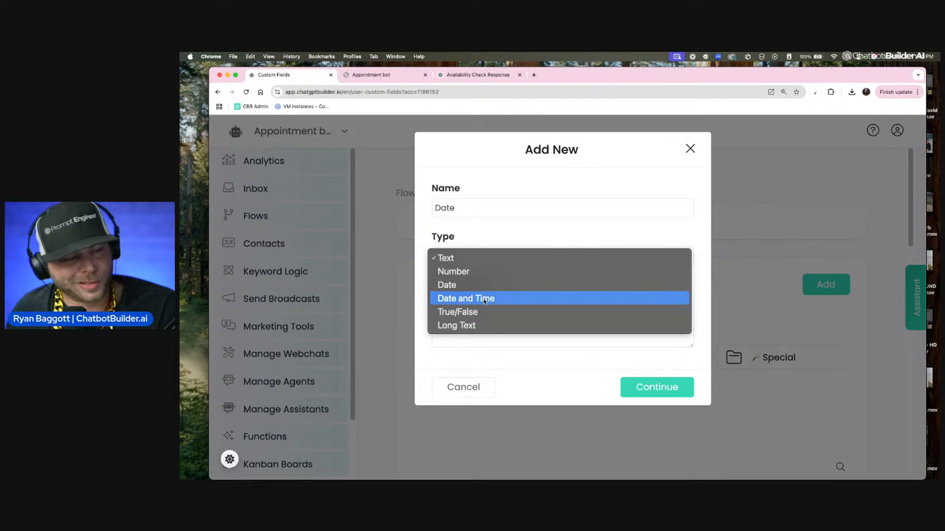
{"action": "left_click", "coordinate": [484, 299]}
{"action": "left_click", "coordinate": [655, 387]}
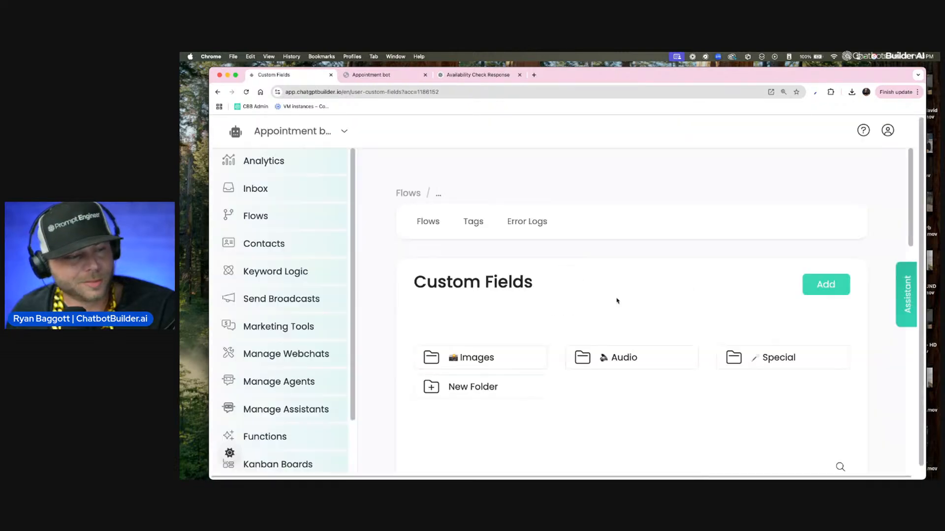
{"action": "left_click", "coordinate": [290, 441]}
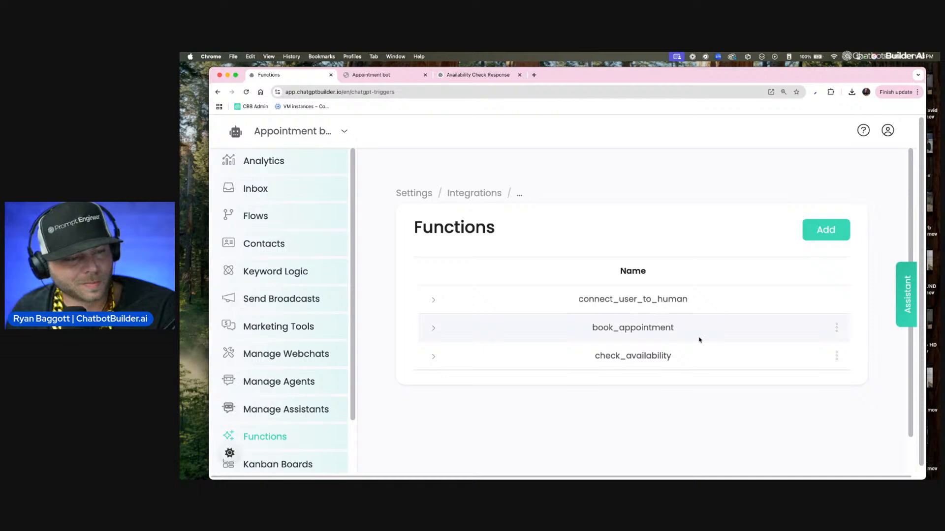
Step: Edit the book_appointment function and map a data field named Date to the Date custom field
{"action": "mouse_move", "coordinate": [838, 328]}
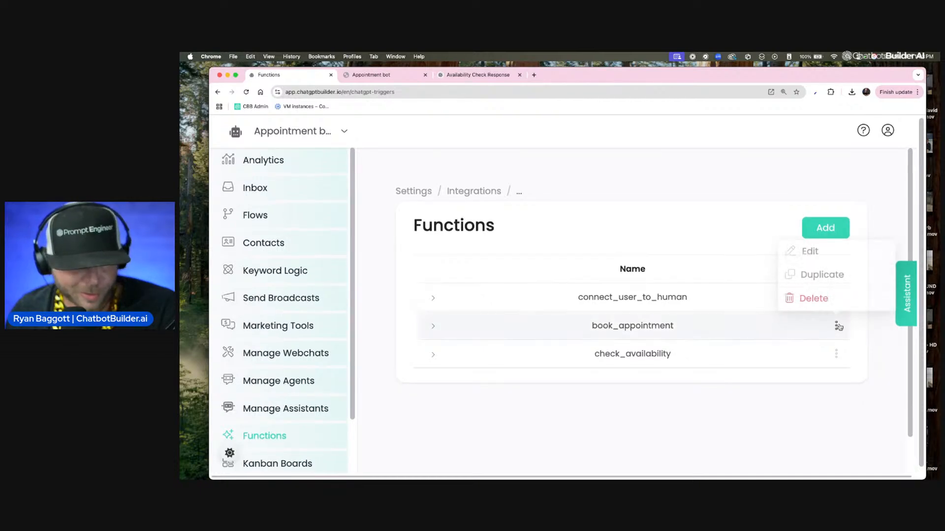
{"action": "left_click", "coordinate": [809, 251]}
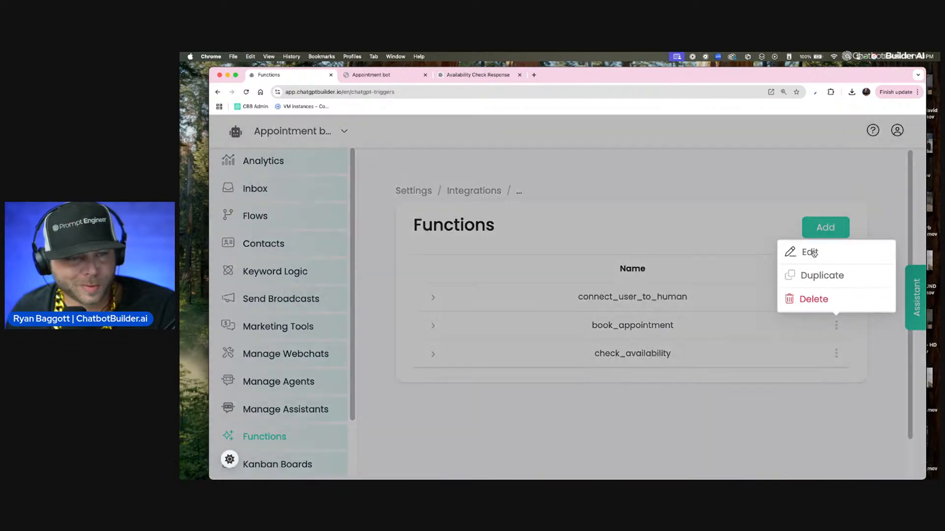
{"action": "left_click", "coordinate": [507, 315]}
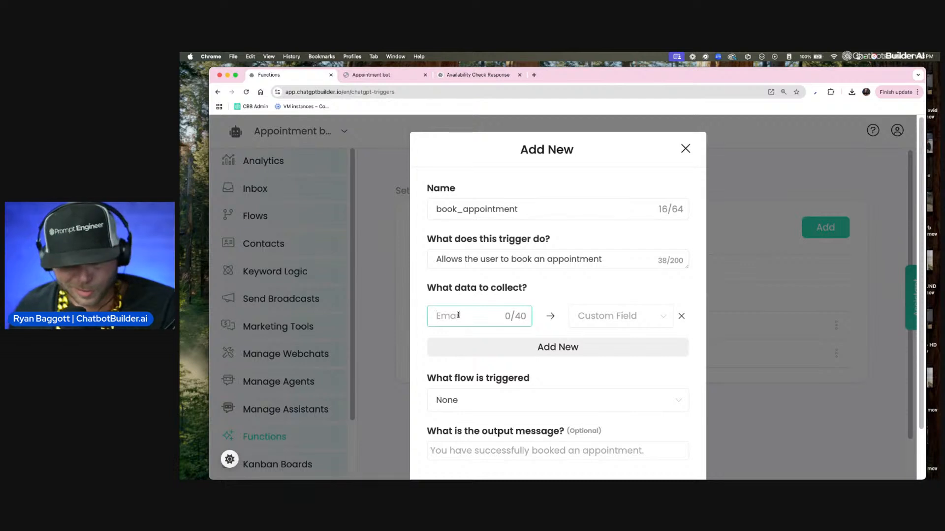
{"action": "type", "text": "Date"}
{"action": "left_click", "coordinate": [597, 318]}
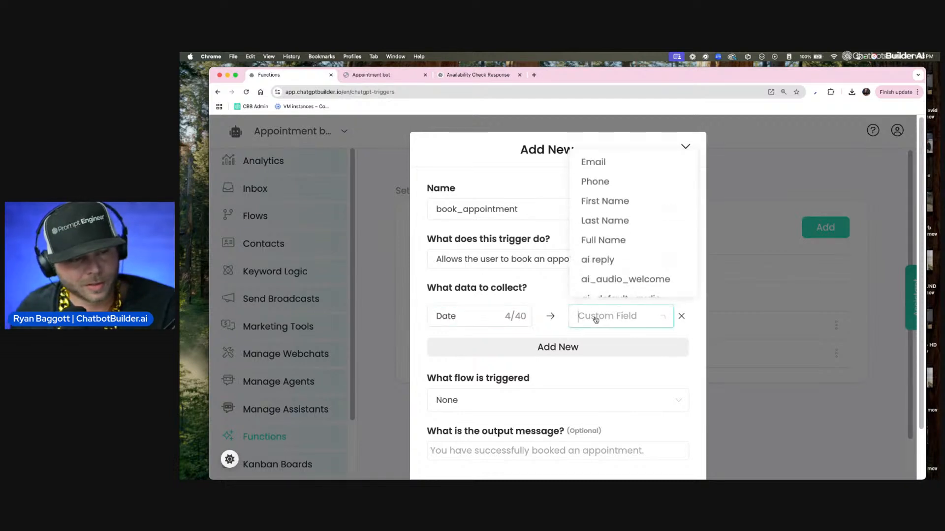
{"action": "type", "text": "da"}
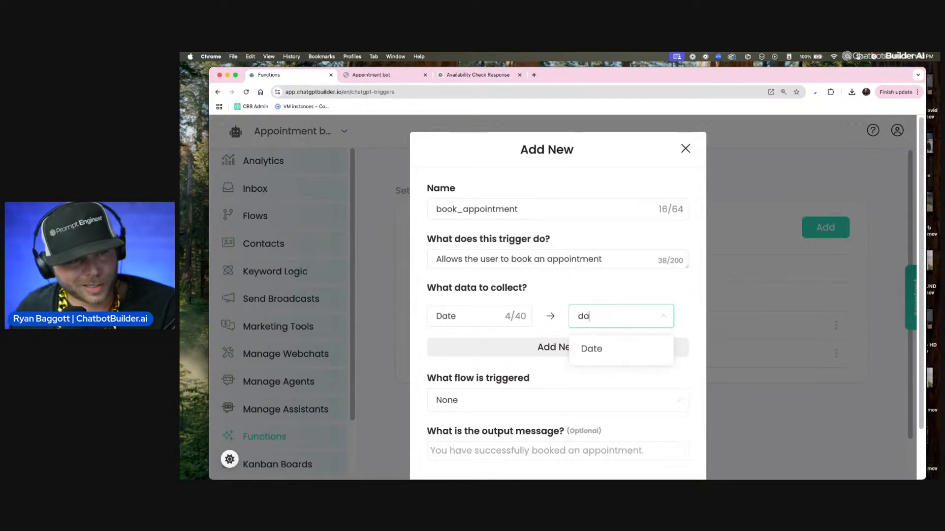
{"action": "type", "text": "t"}
{"action": "left_click", "coordinate": [615, 351]}
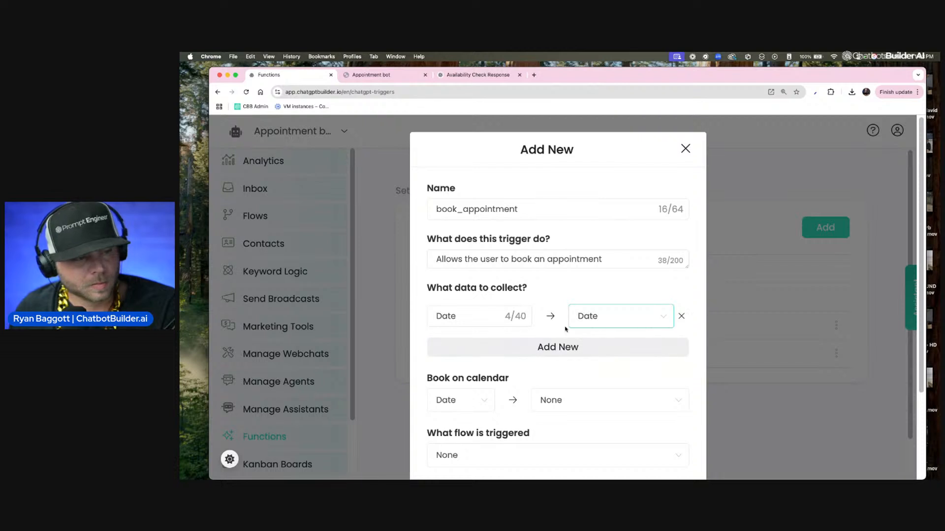
Step: Set the function to book the Date on the CB Calendar
{"action": "scroll", "coordinate": [556, 310], "scroll_direction": "down", "scroll_amount": 5}
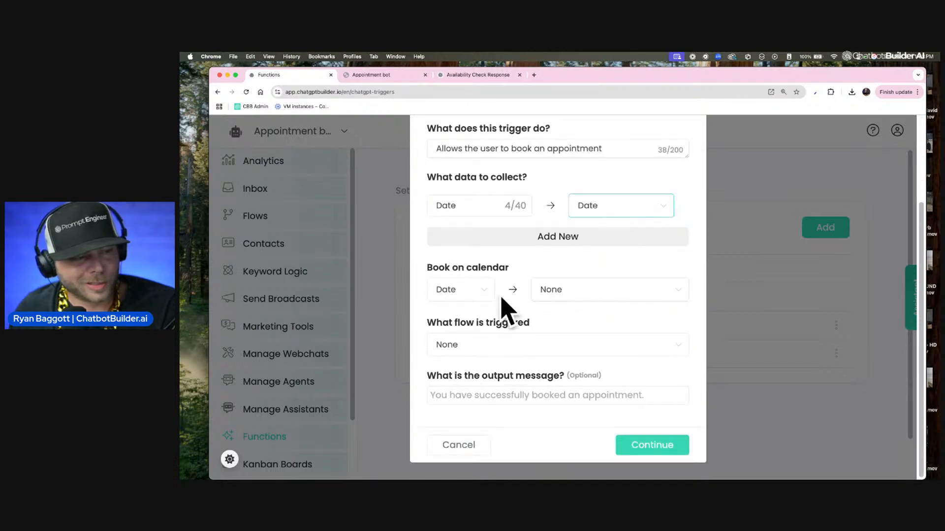
{"action": "left_click", "coordinate": [608, 295]}
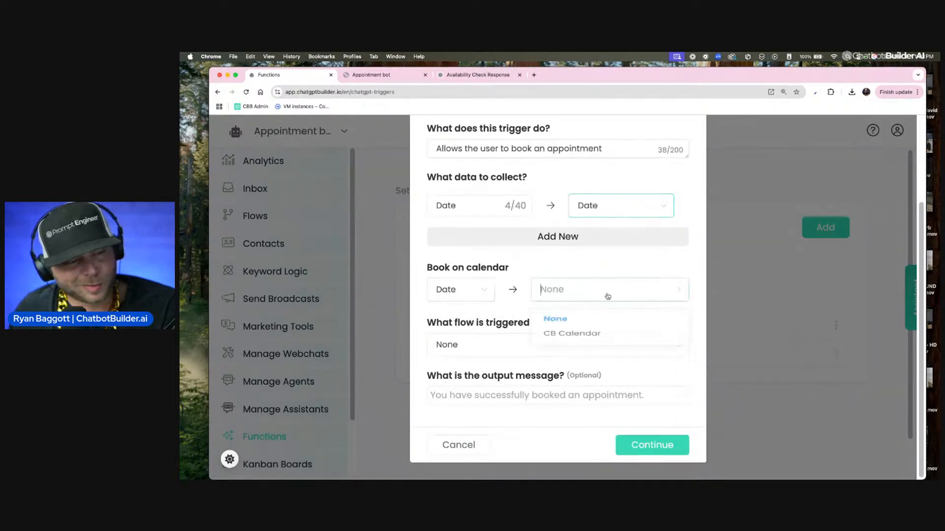
{"action": "left_click", "coordinate": [596, 348]}
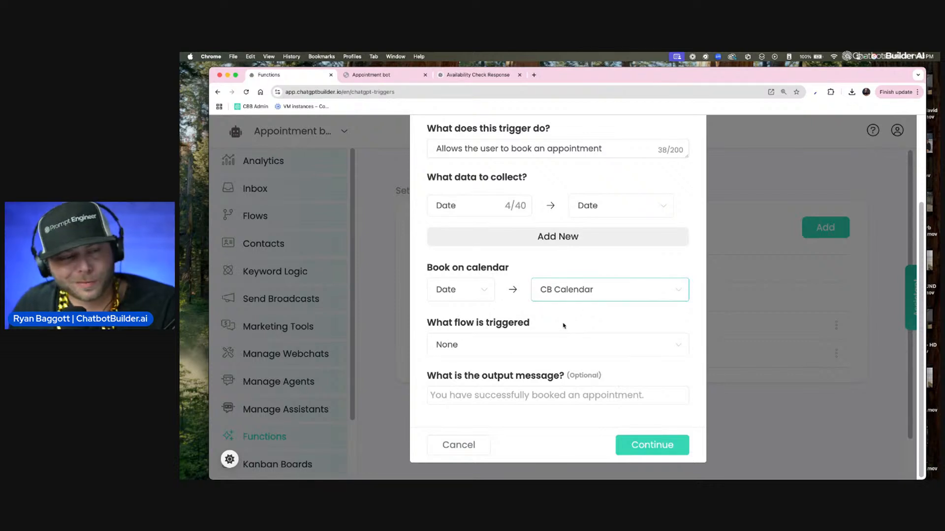
Step: Set the output message to "Awesome we've got you all taken care of Homie." and save the function
{"action": "left_click", "coordinate": [513, 393]}
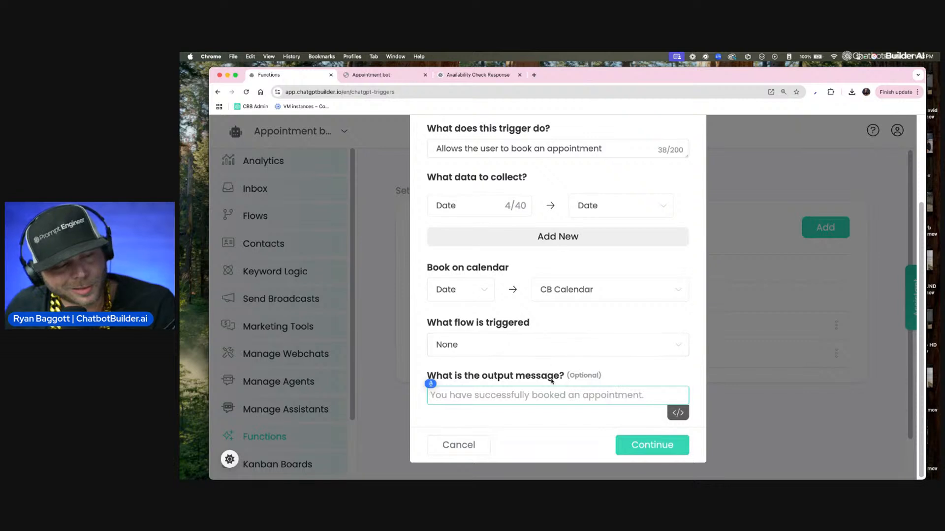
{"action": "type", "text": "Awesome we've got you all taken care of Home"}
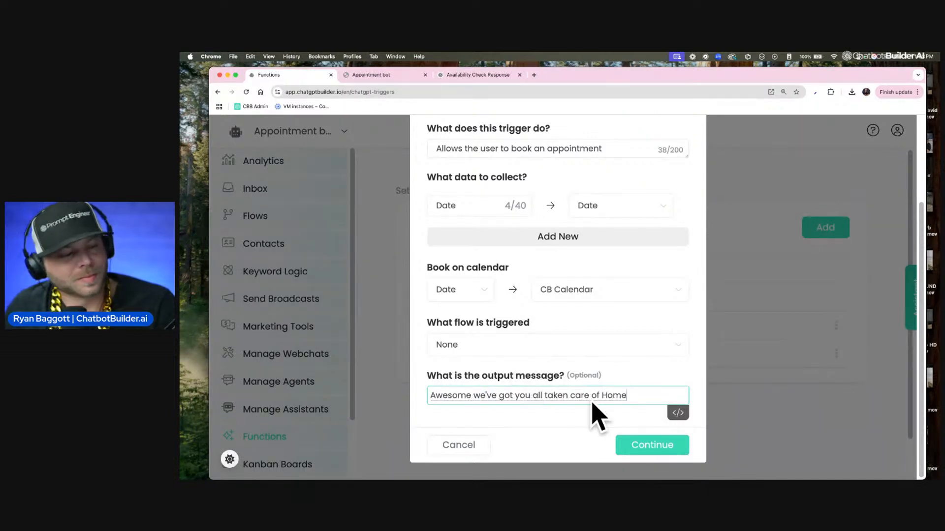
{"action": "key", "text": "BackSpace"}
{"action": "type", "text": "ie."}
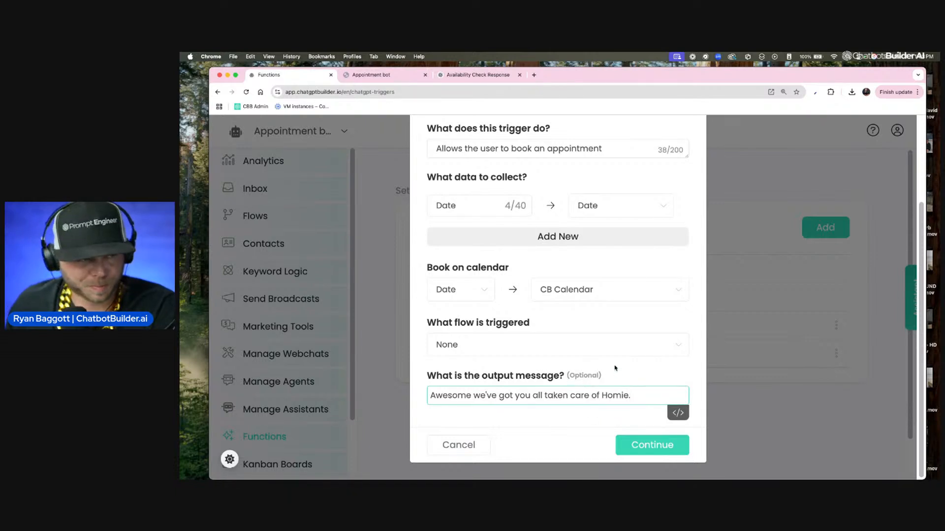
{"action": "scroll", "coordinate": [615, 368], "scroll_direction": "up", "scroll_amount": 3}
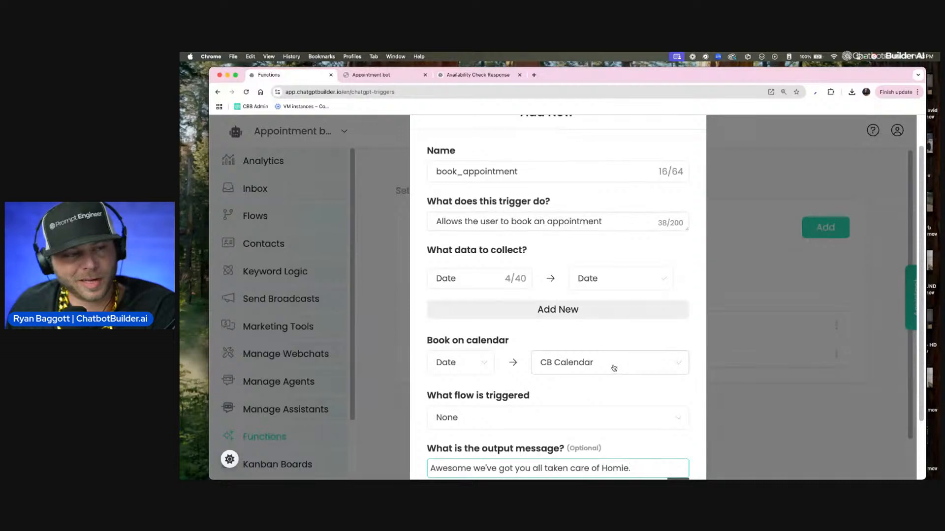
{"action": "scroll", "coordinate": [614, 369], "scroll_direction": "down", "scroll_amount": 3}
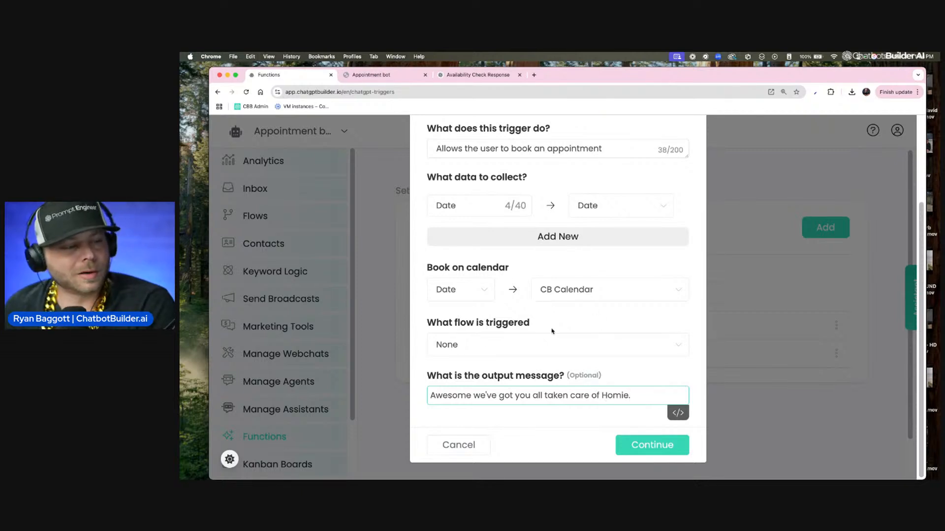
{"action": "scroll", "coordinate": [552, 331], "scroll_direction": "up", "scroll_amount": 4}
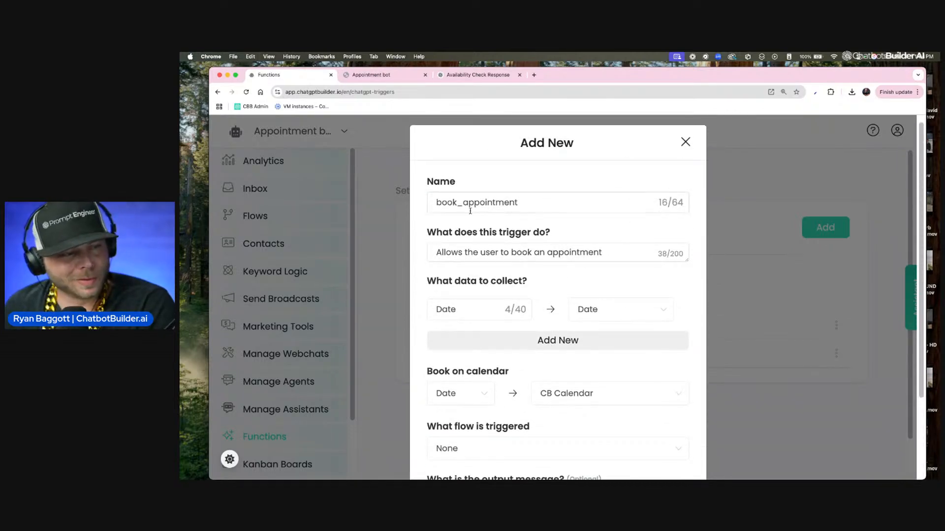
{"action": "scroll", "coordinate": [568, 292], "scroll_direction": "up", "scroll_amount": 1}
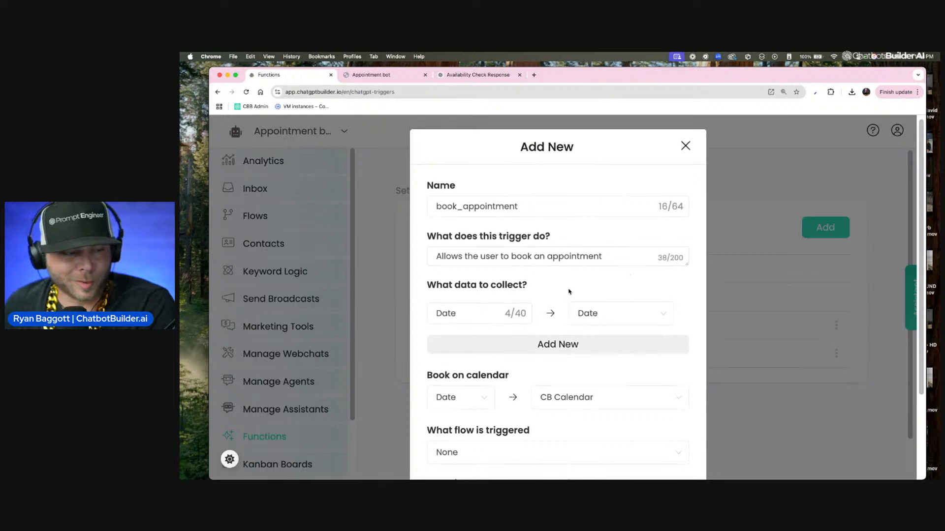
{"action": "scroll", "coordinate": [562, 325], "scroll_direction": "down", "scroll_amount": 4}
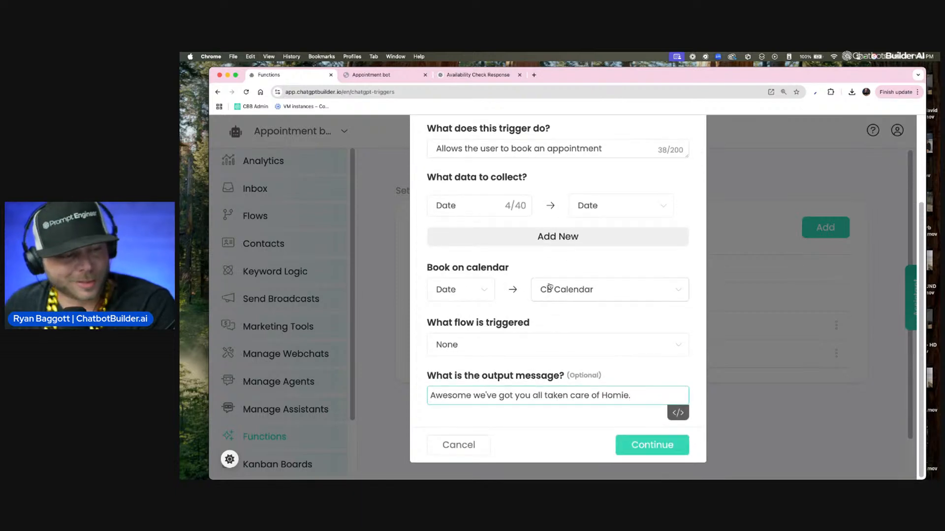
{"action": "scroll", "coordinate": [465, 333], "scroll_direction": "up", "scroll_amount": 1}
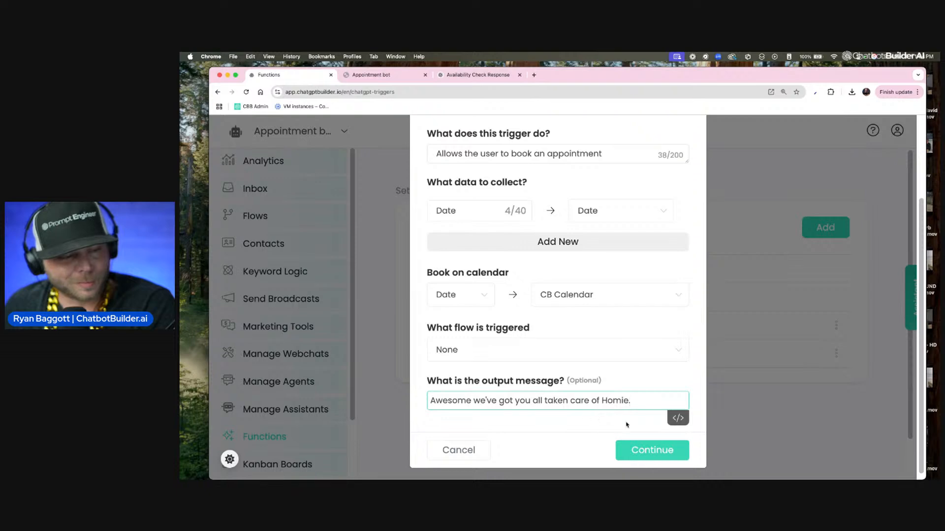
{"action": "left_click", "coordinate": [649, 453]}
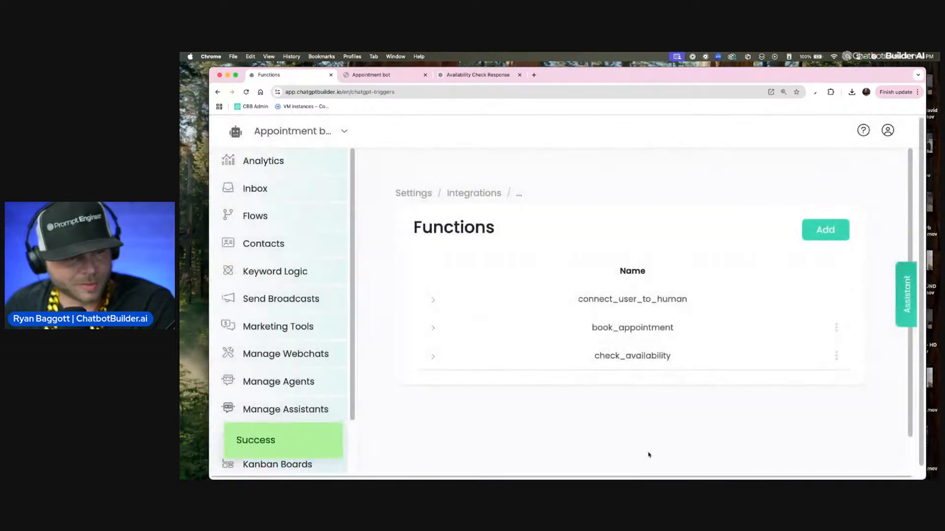
Step: Open the OpenAI integration settings and add book_appointment to its selected functions
{"action": "left_click", "coordinate": [484, 197]}
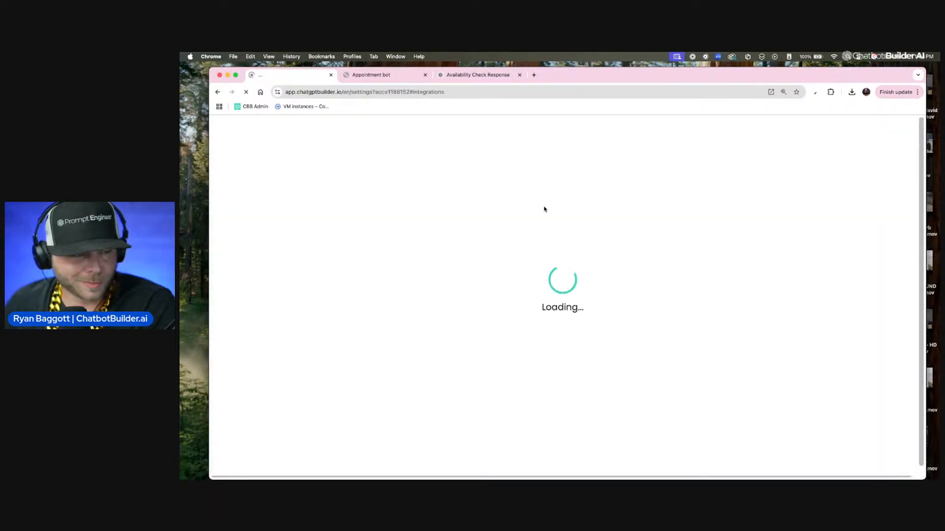
{"action": "left_click", "coordinate": [586, 349]}
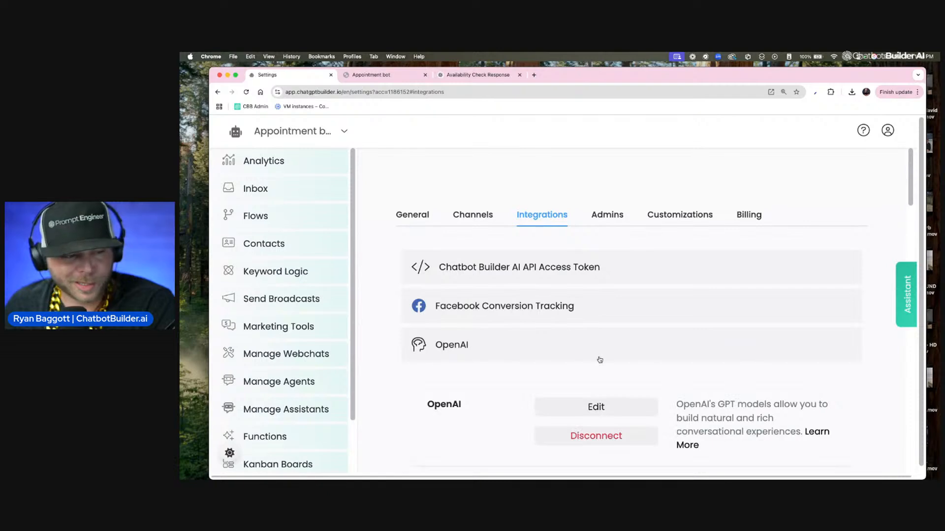
{"action": "scroll", "coordinate": [599, 359], "scroll_direction": "down", "scroll_amount": 2}
{"action": "left_click", "coordinate": [597, 355]}
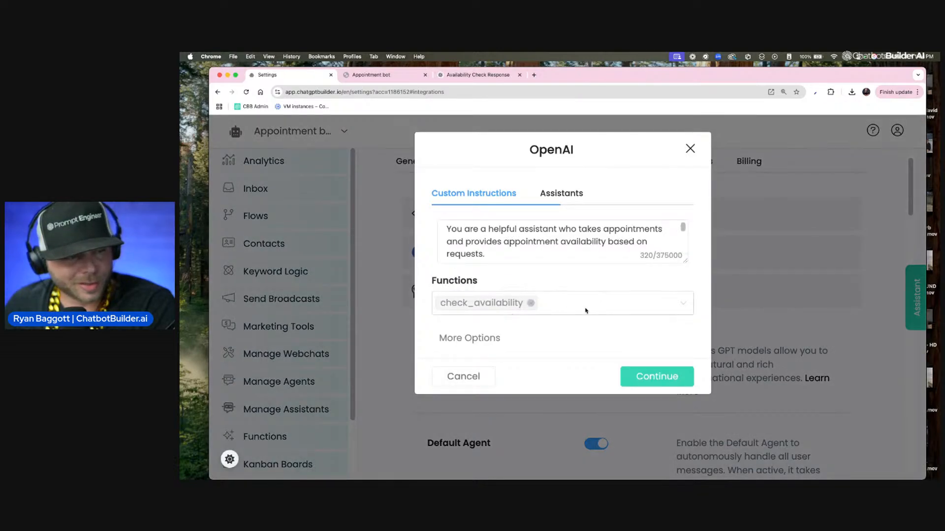
{"action": "left_click", "coordinate": [586, 310]}
{"action": "left_click", "coordinate": [526, 375]}
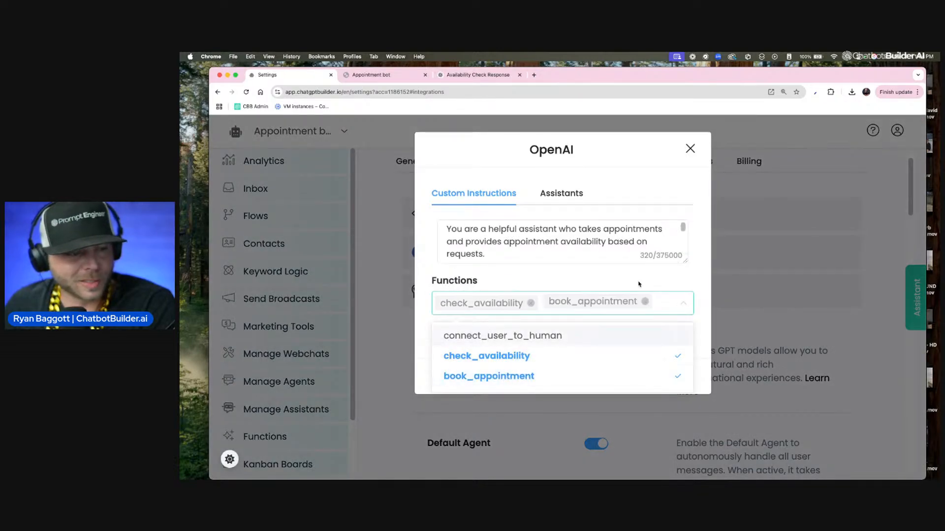
Step: Enlarge the custom instructions box and add a paragraph: "After a user has confirmed the date they want to make the appointment with you. Your job is to activate the book appointment function."
{"action": "left_click", "coordinate": [688, 268]}
{"action": "left_click_drag", "start_coordinate": [685, 261], "coordinate": [684, 392]}
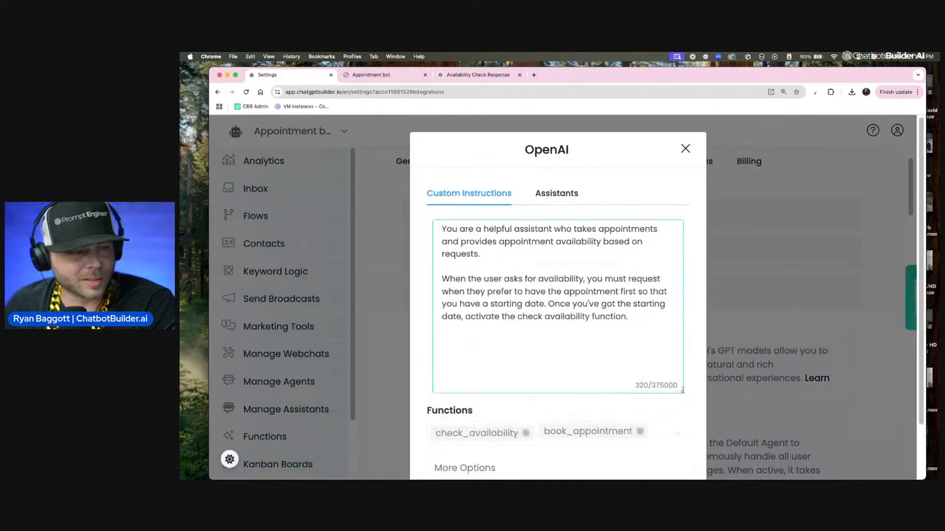
{"action": "scroll", "coordinate": [613, 332], "scroll_direction": "down", "scroll_amount": 2}
{"action": "left_click", "coordinate": [614, 333]}
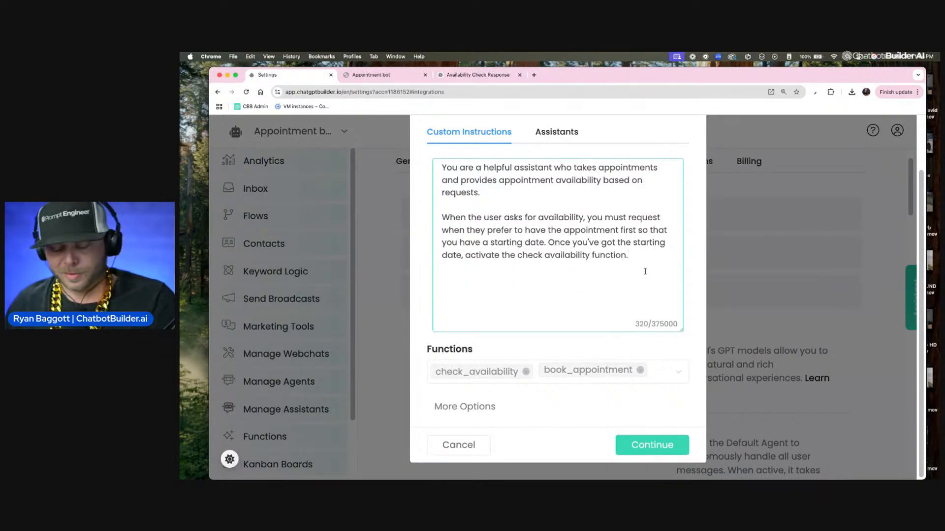
{"action": "key", "text": "Return"}
{"action": "key", "text": "Return"}
{"action": "key", "text": "F5"}
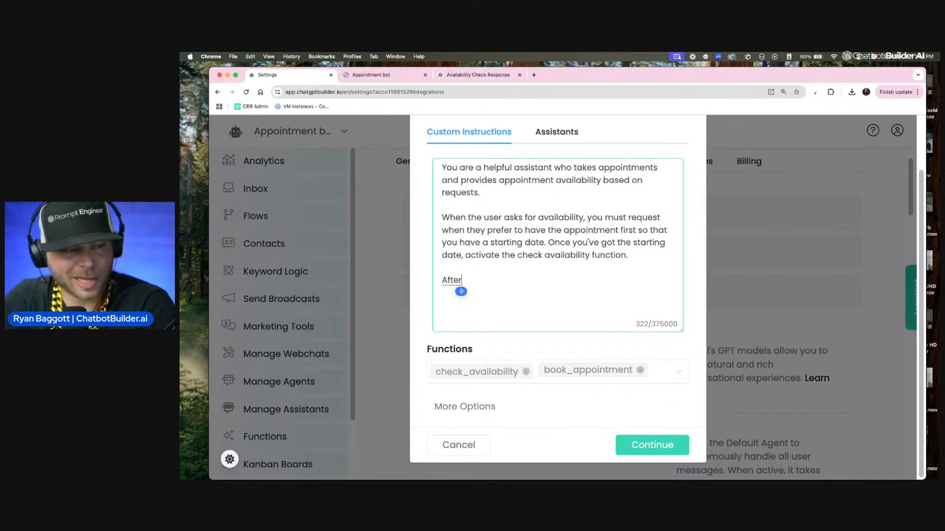
{"action": "type", "text": "a user"}
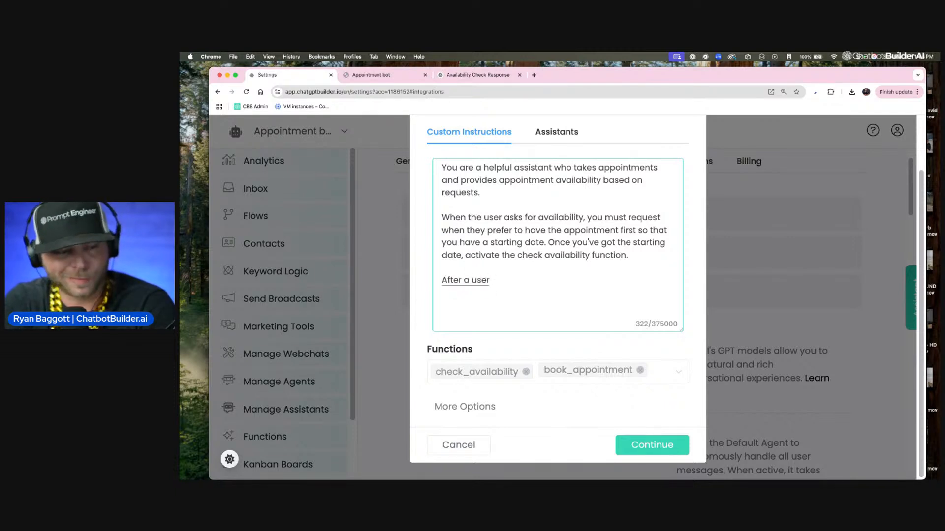
{"action": "type", "text": " has confirmed the date"}
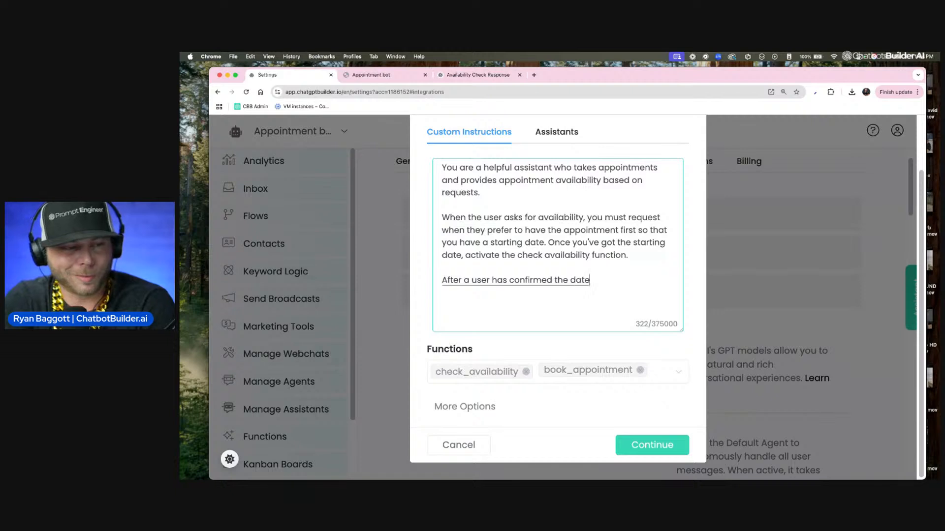
{"action": "type", "text": " they want to make the appointment with you"}
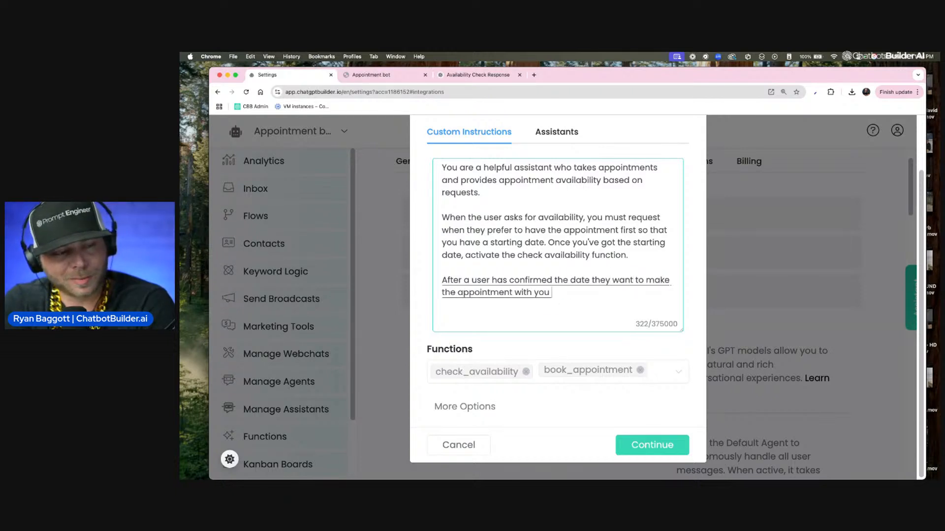
{"action": "type", "text": ". Your job is to then."}
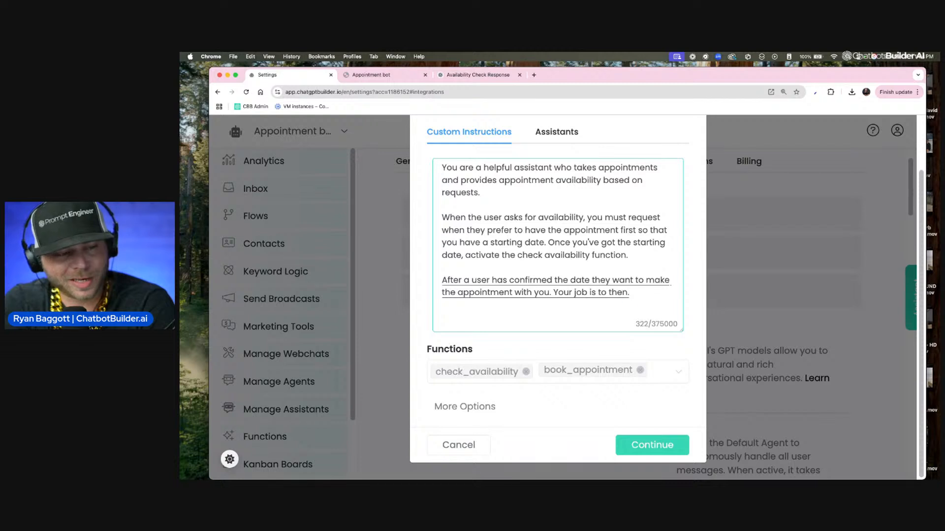
{"action": "key", "text": "BackSpace"}
{"action": "key", "text": "BackSpace"}
{"action": "key", "text": "BackSpace"}
{"action": "key", "text": "BackSpace"}
{"action": "key", "text": "BackSpace"}
{"action": "type", "text": "activate the book appointment"}
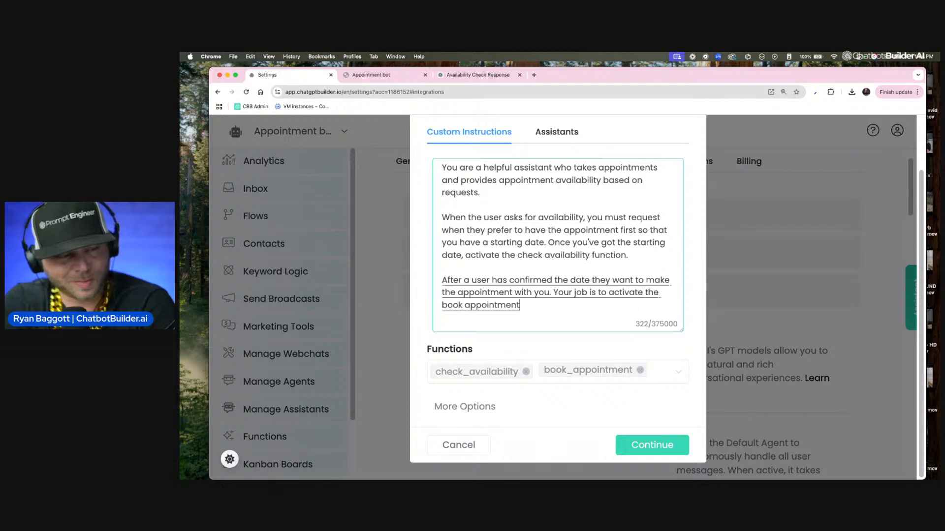
{"action": "type", "text": " function."}
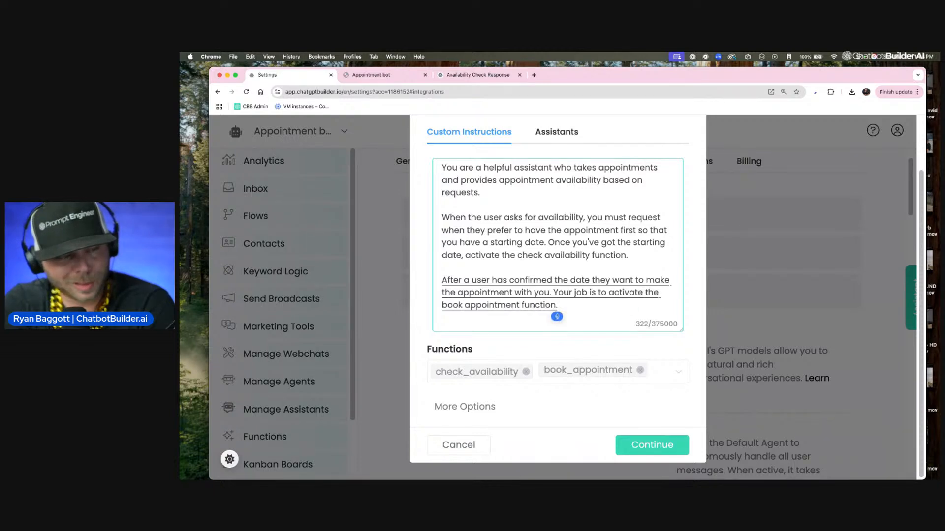
Step: Extend that sentence with ", and let them know. They're all set once they've been booked correctly."
{"action": "key", "text": "BackSpace"}
{"action": "type", "text": ", and let them know. They're all set once they"}
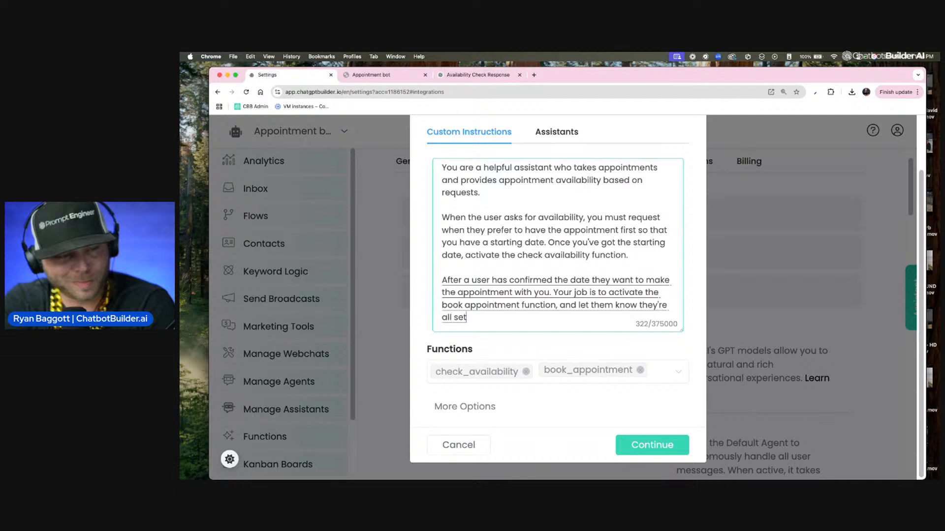
{"action": "type", "text": "'ve been."}
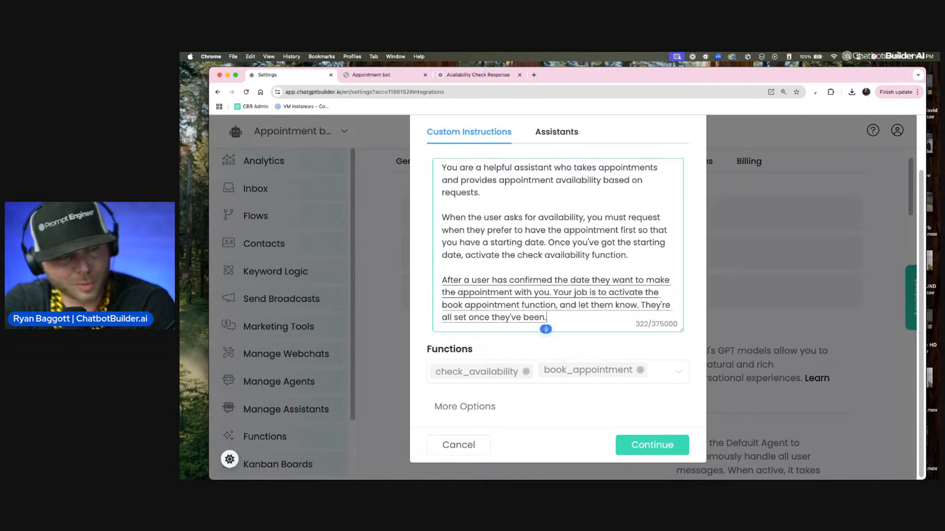
{"action": "key", "text": "BackSpace"}
{"action": "type", "text": "booked correctly."}
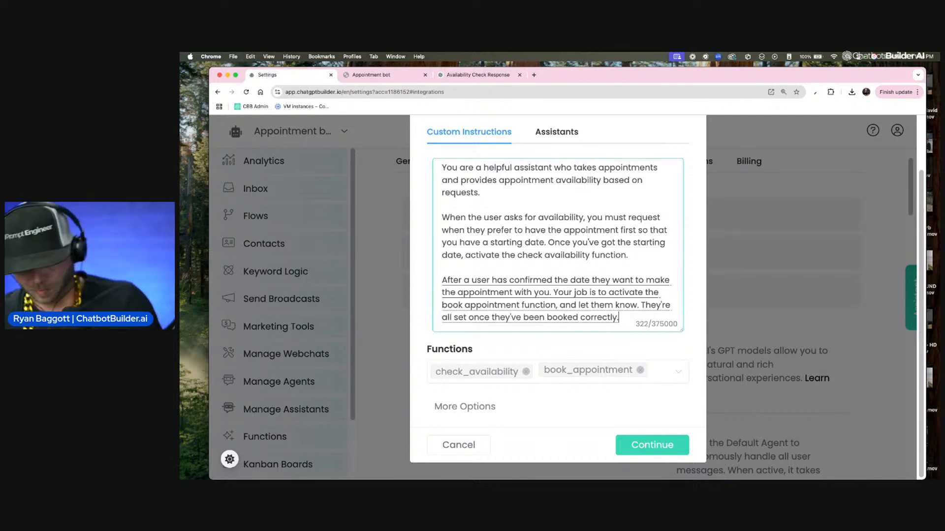
Step: Edit the new paragraph to read "with you, your job is to activate the book_appointment function"
{"action": "left_click", "coordinate": [558, 293]}
{"action": "key", "text": "BackSpace"}
{"action": "key", "text": "BackSpace"}
{"action": "key", "text": "BackSpace"}
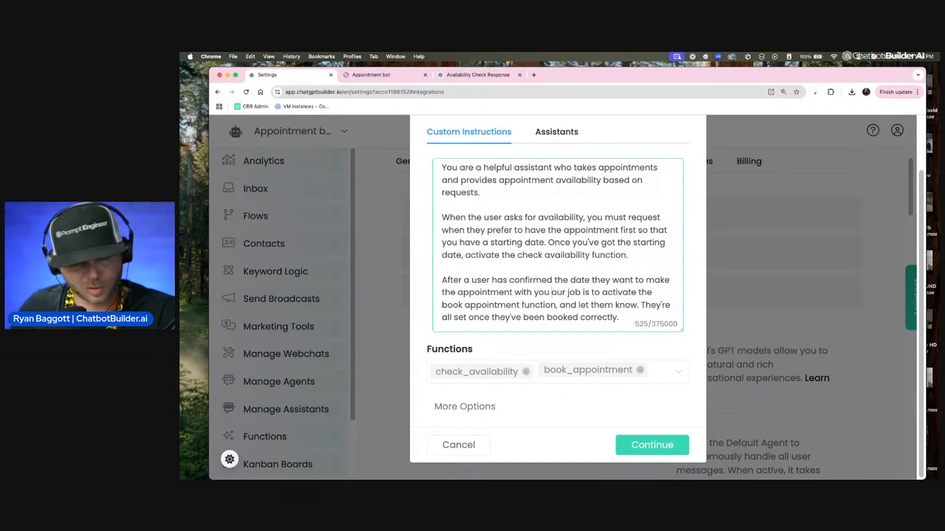
{"action": "type", "text": "y"}
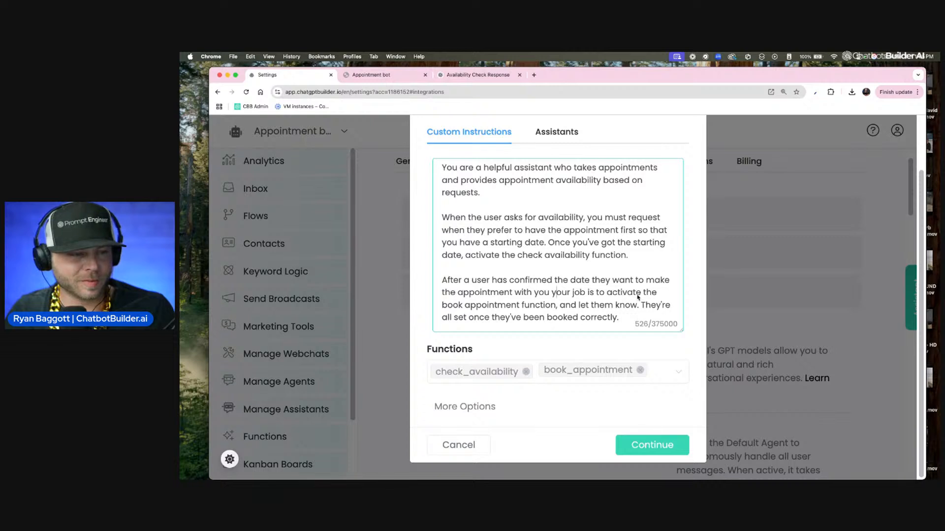
{"action": "scroll", "coordinate": [645, 301], "scroll_direction": "up", "scroll_amount": 1}
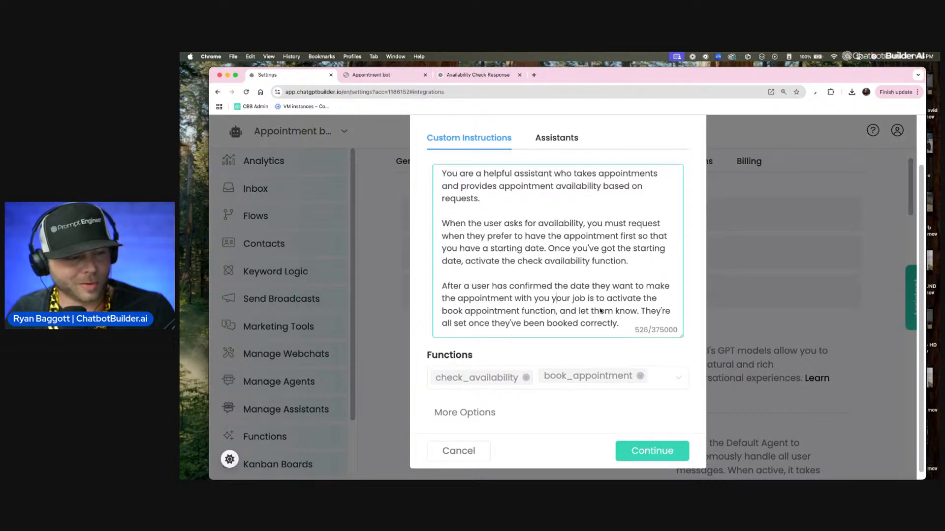
{"action": "left_click", "coordinate": [550, 299]}
{"action": "type", "text": ","}
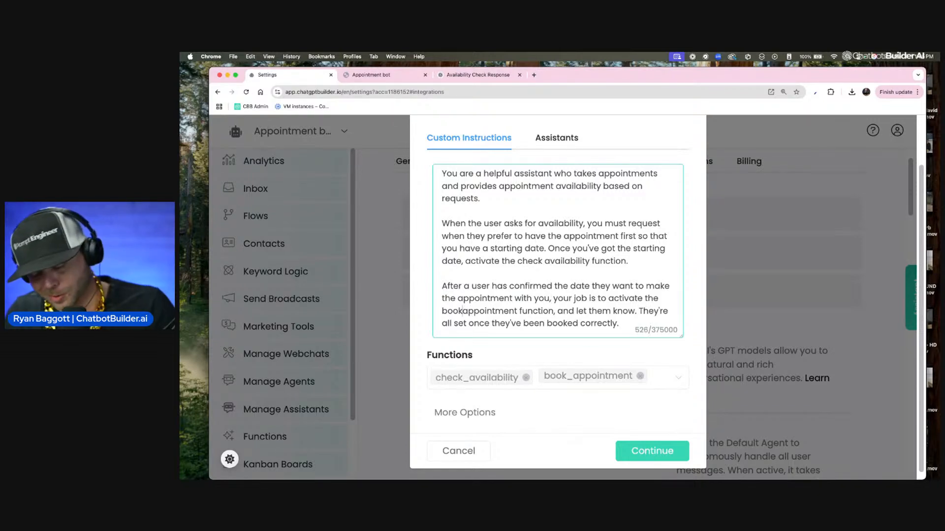
{"action": "type", "text": "_"}
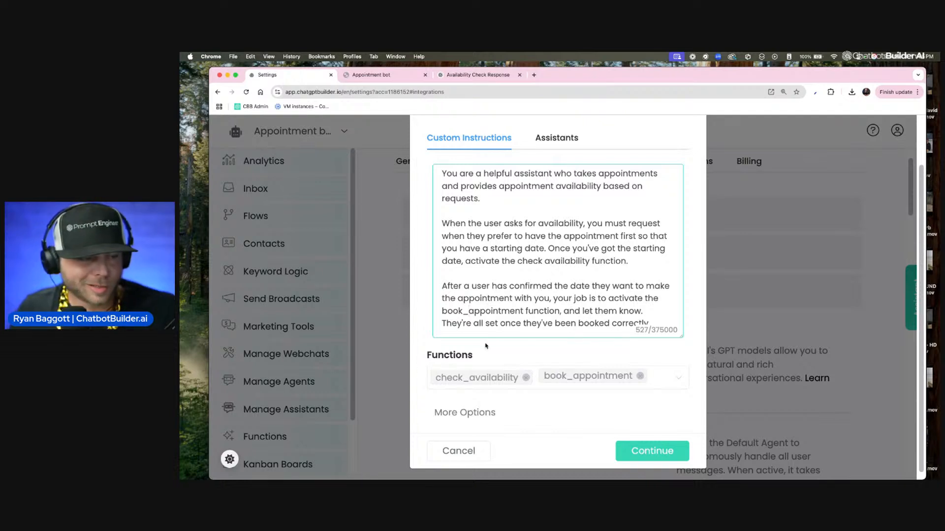
Step: Merge "and let them know they're all set" into one sentence and save the OpenAI settings
{"action": "left_click", "coordinate": [446, 323]}
{"action": "key", "text": "BackSpace"}
{"action": "key", "text": "BackSpace"}
{"action": "key", "text": "BackSpace"}
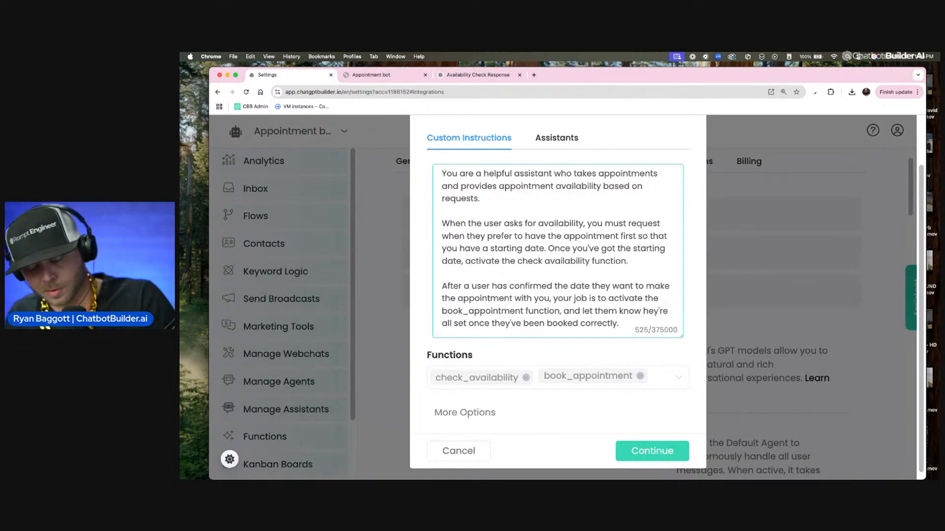
{"action": "type", "text": "t"}
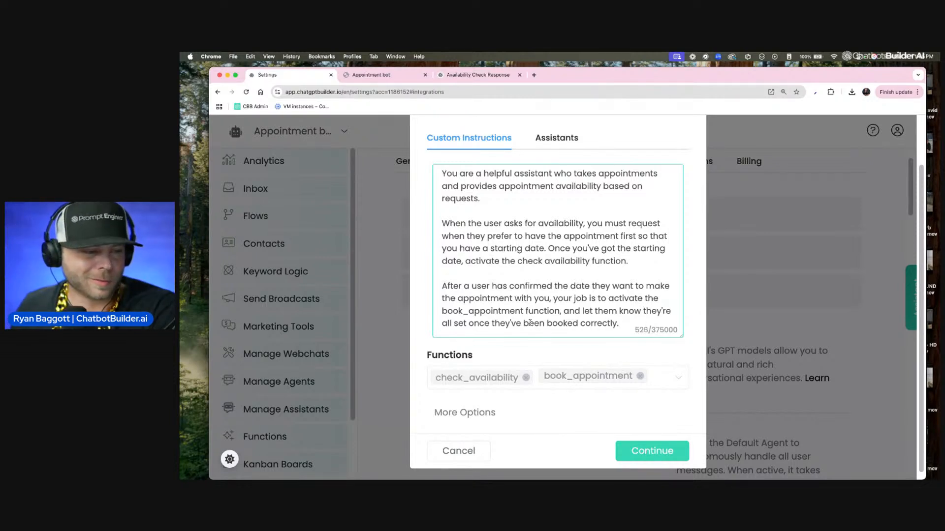
{"action": "left_click", "coordinate": [485, 414]}
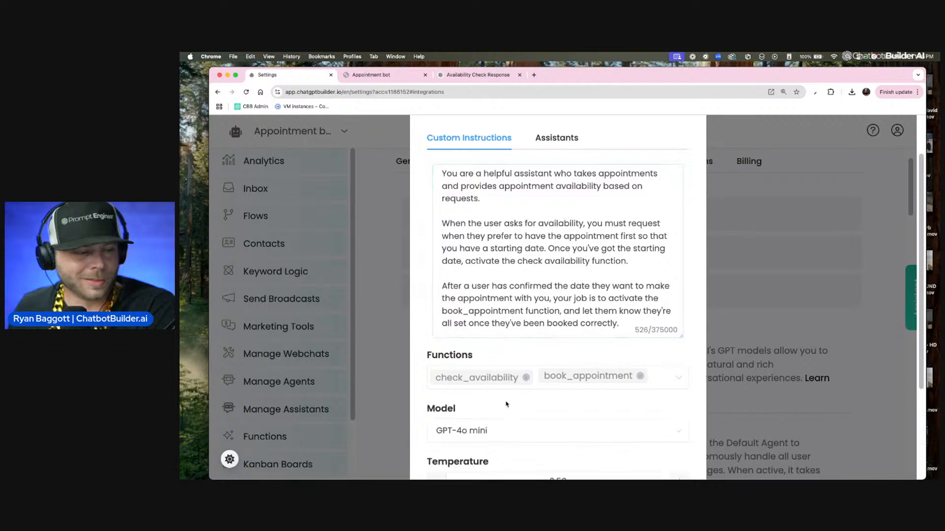
{"action": "scroll", "coordinate": [507, 402], "scroll_direction": "down", "scroll_amount": 3}
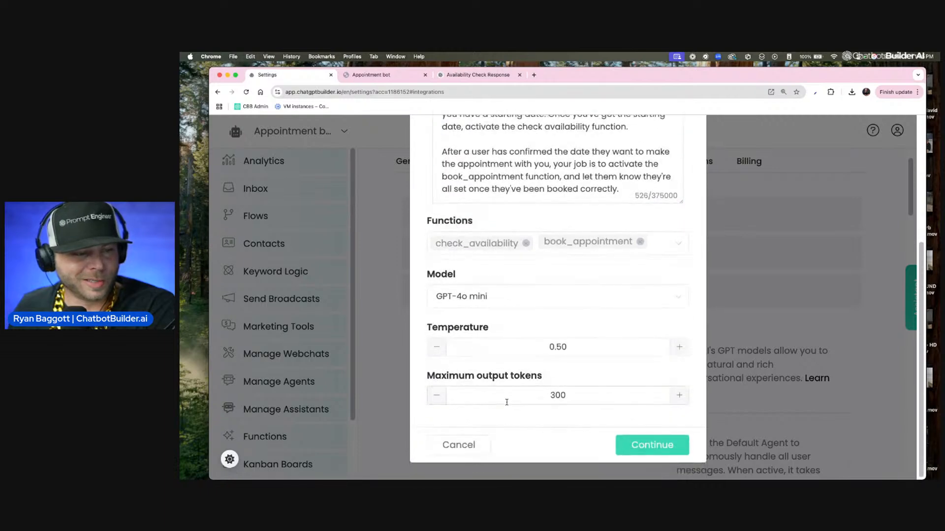
{"action": "left_click", "coordinate": [648, 447]}
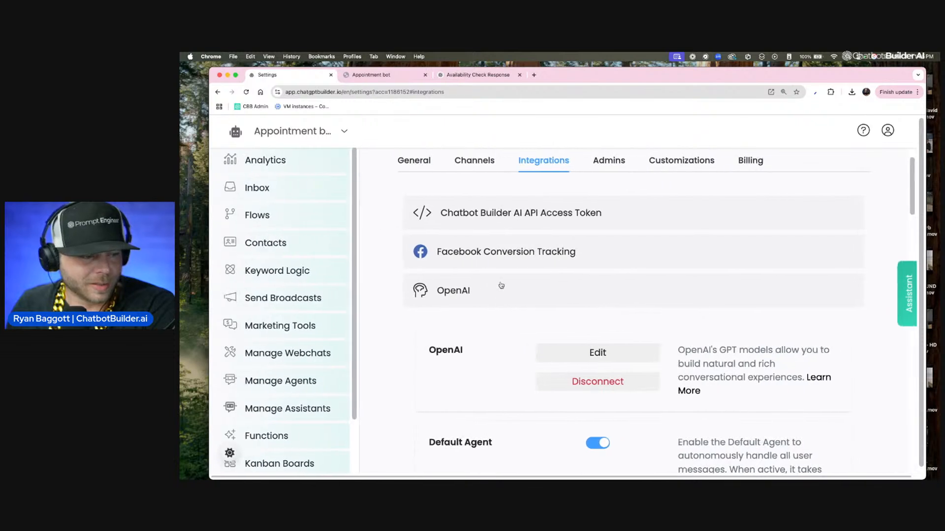
Step: Open the inbox conversation and review the contact's starting and ending custom field values
{"action": "left_click", "coordinate": [285, 217]}
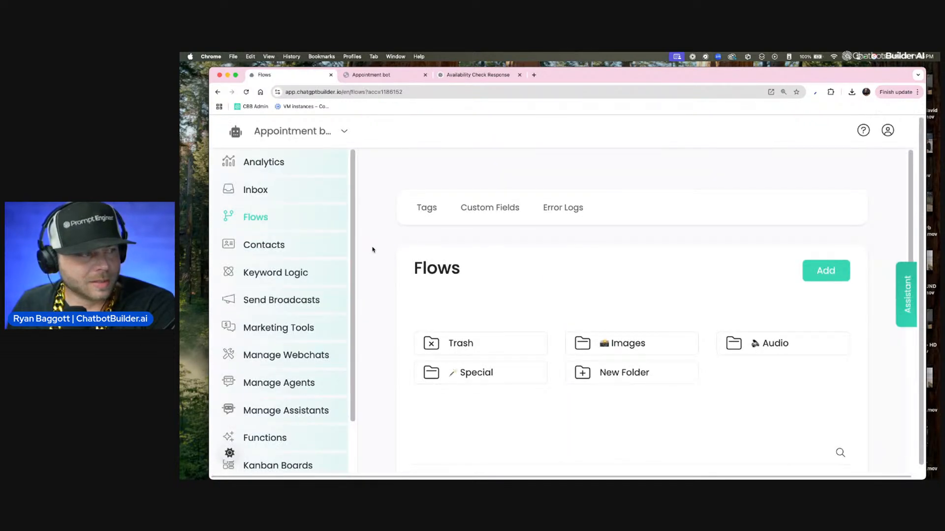
{"action": "left_click", "coordinate": [302, 191]}
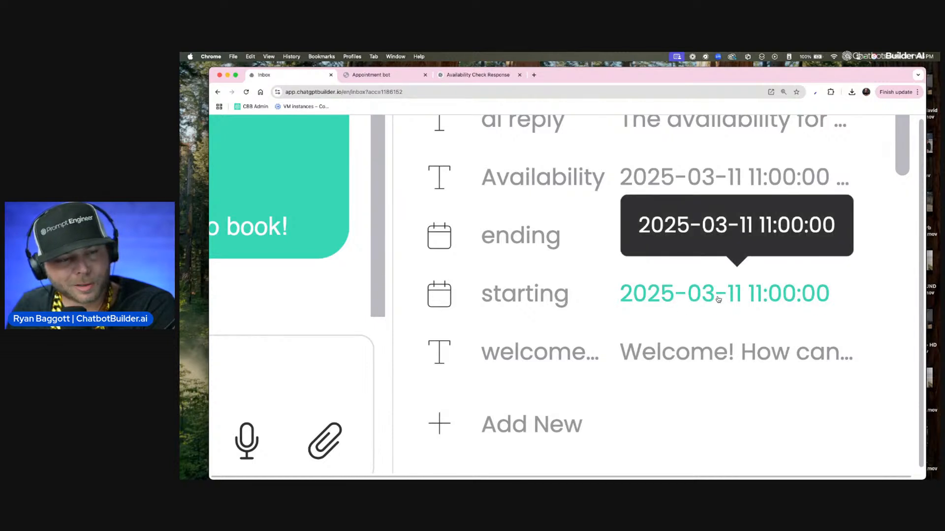
{"action": "scroll", "coordinate": [718, 298], "scroll_direction": "up", "scroll_amount": 1}
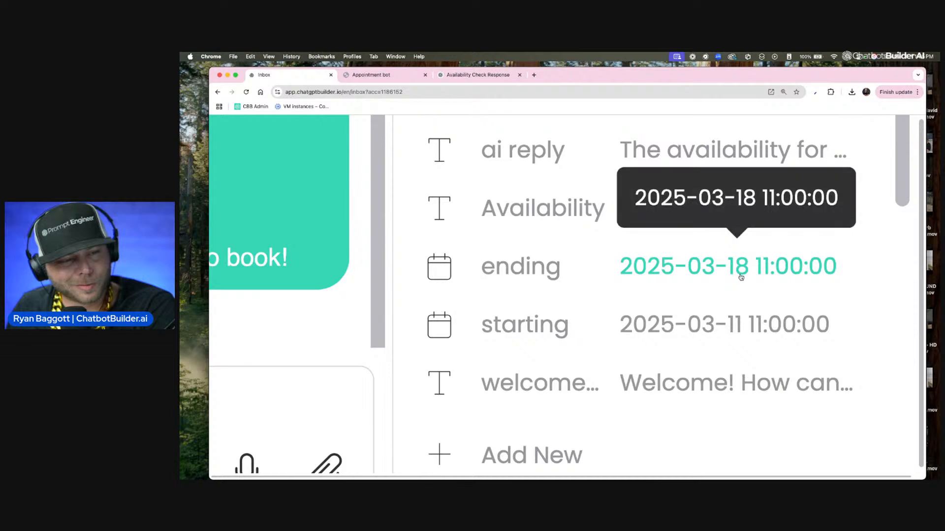
{"action": "scroll", "coordinate": [739, 289], "scroll_direction": "down", "scroll_amount": 10}
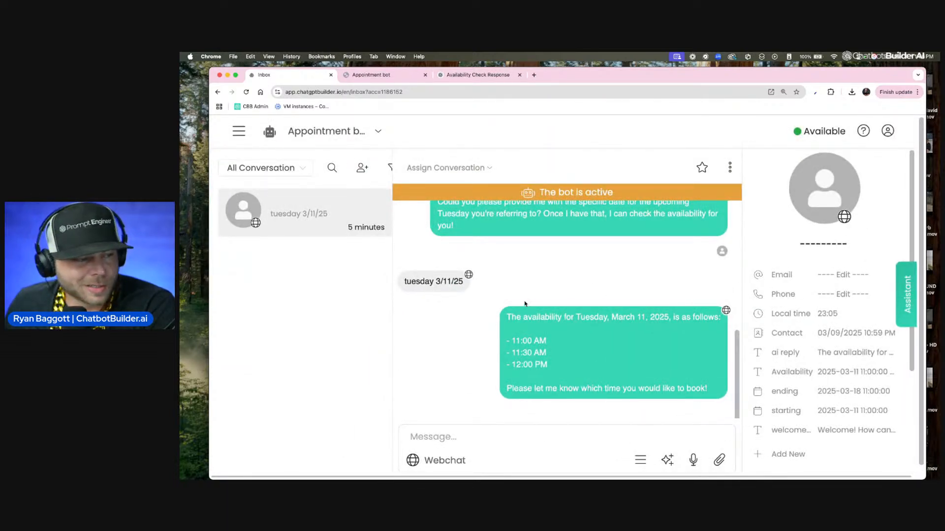
Step: In the webchat test, reply "OK, 11:30 AM sounds great" to book the offered time slot
{"action": "left_click", "coordinate": [239, 131]}
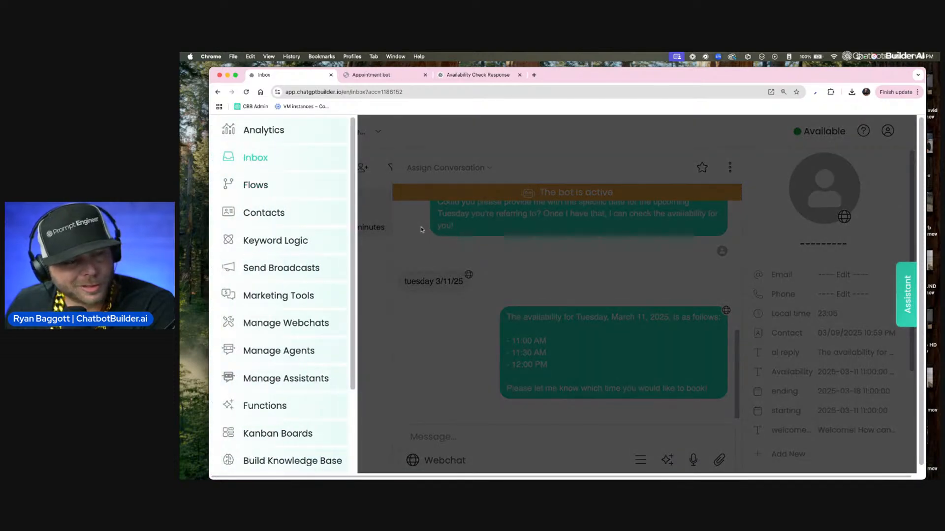
{"action": "left_click", "coordinate": [266, 190]}
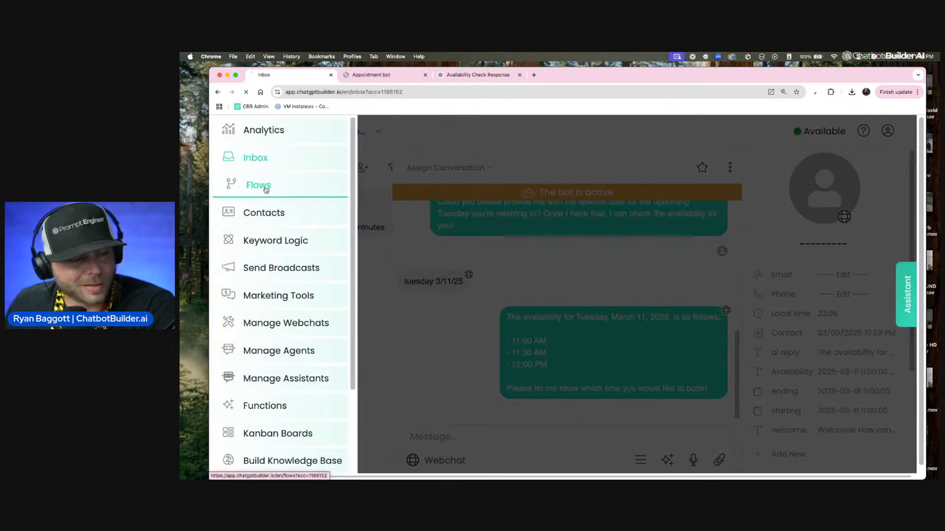
{"action": "left_click", "coordinate": [371, 75]}
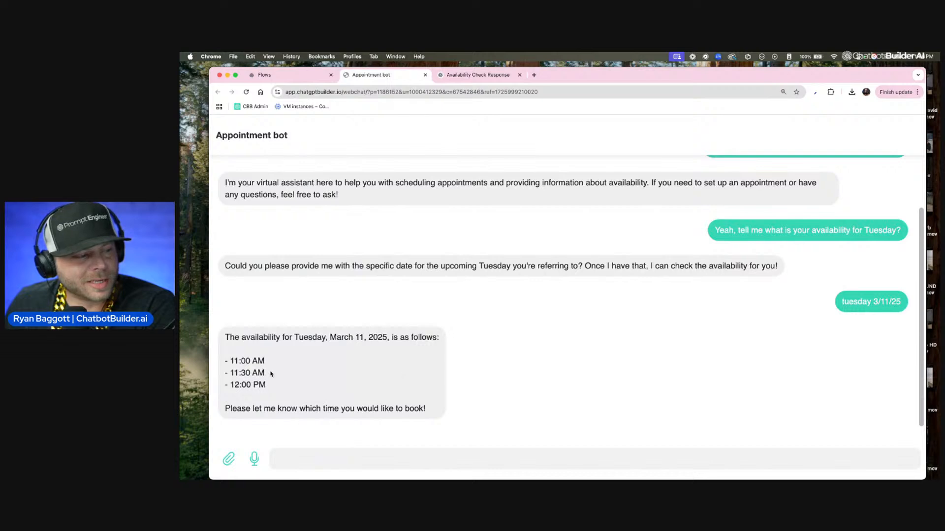
{"action": "mouse_move", "coordinate": [271, 374]}
{"action": "left_mouse_down"}
{"action": "mouse_move", "coordinate": [212, 375]}
{"action": "mouse_move", "coordinate": [275, 377]}
{"action": "left_mouse_up"}
{"action": "left_click", "coordinate": [233, 374]}
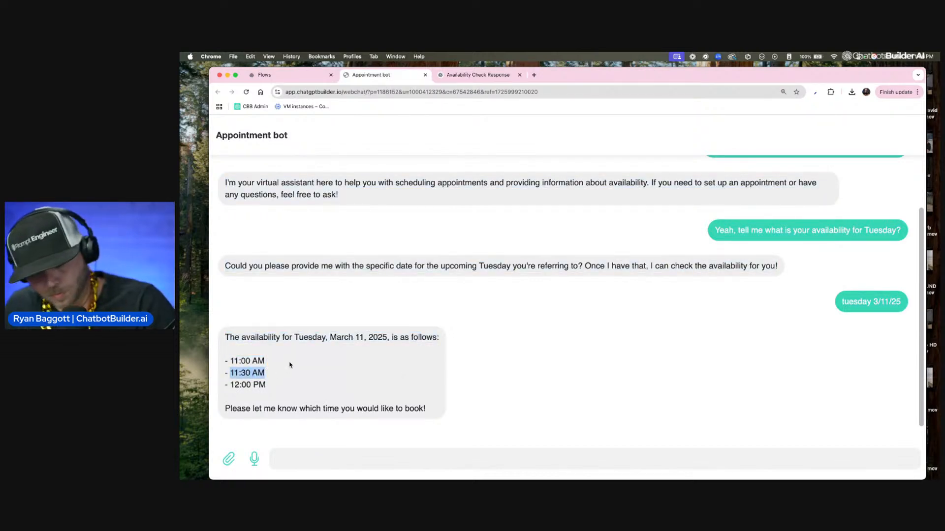
{"action": "left_click", "coordinate": [330, 461]}
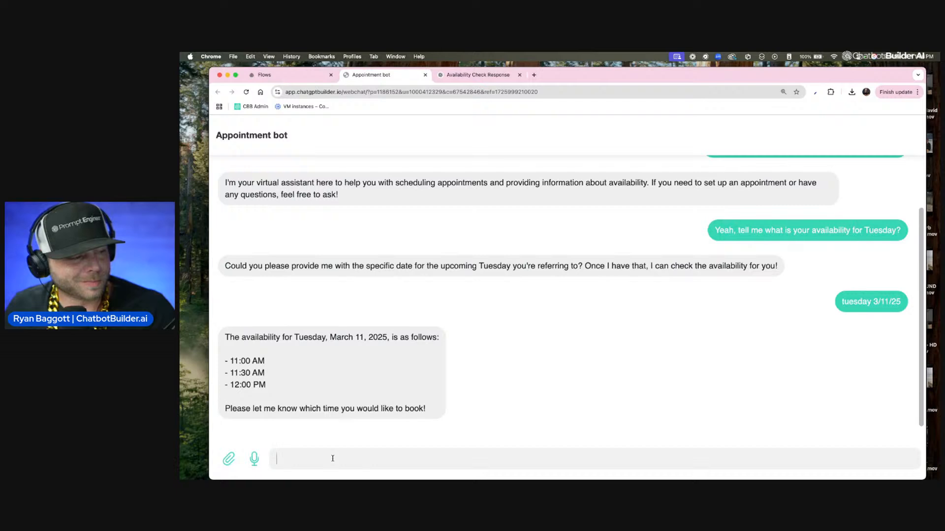
{"action": "key", "text": "F5"}
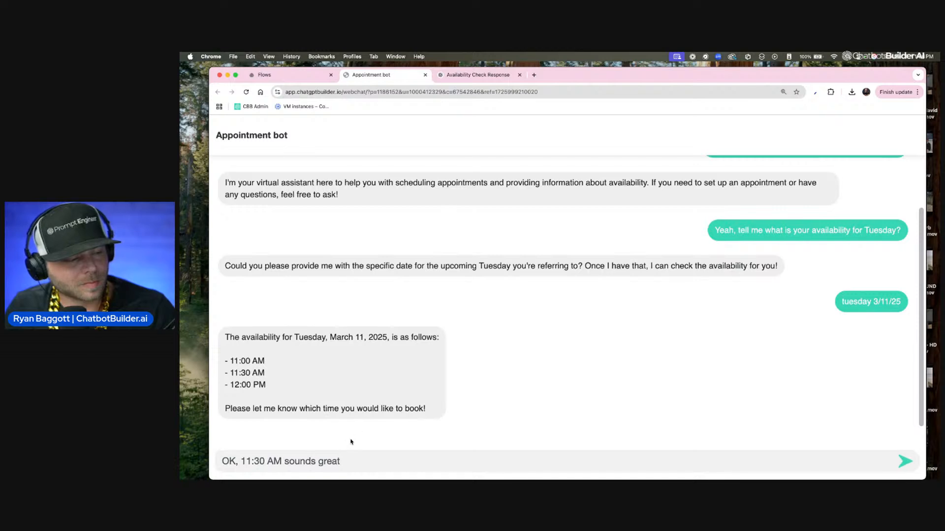
{"action": "key", "text": "Return"}
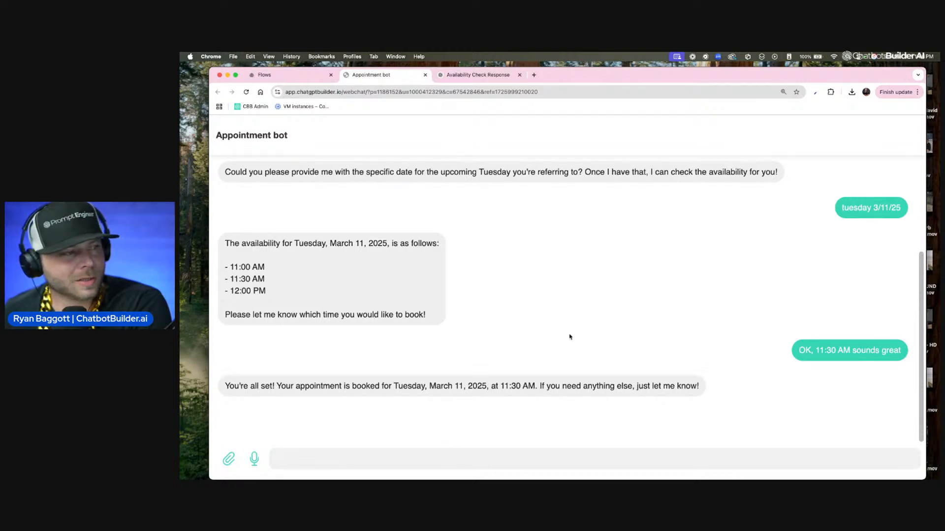
Step: Check the booked appointment in the inbox contact panel and open its CB Calendar booking page
{"action": "left_click", "coordinate": [292, 77]}
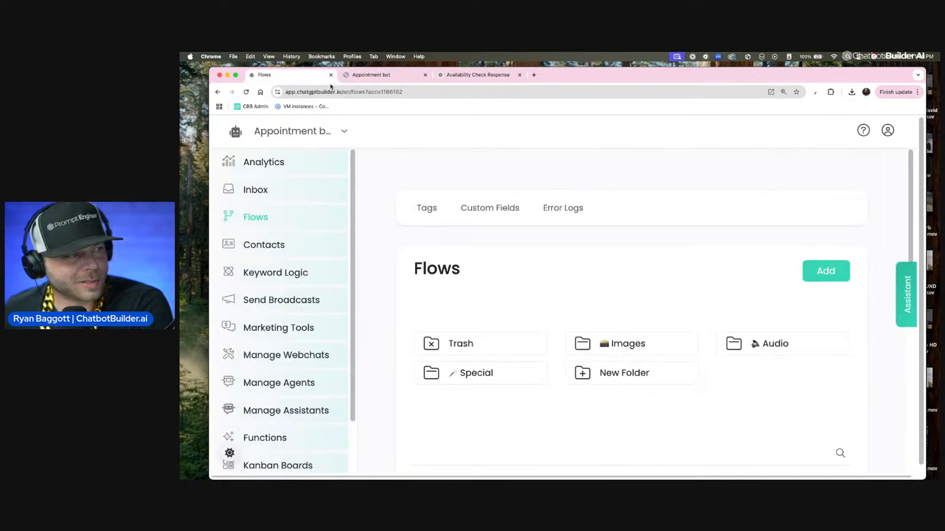
{"action": "left_click", "coordinate": [279, 191]}
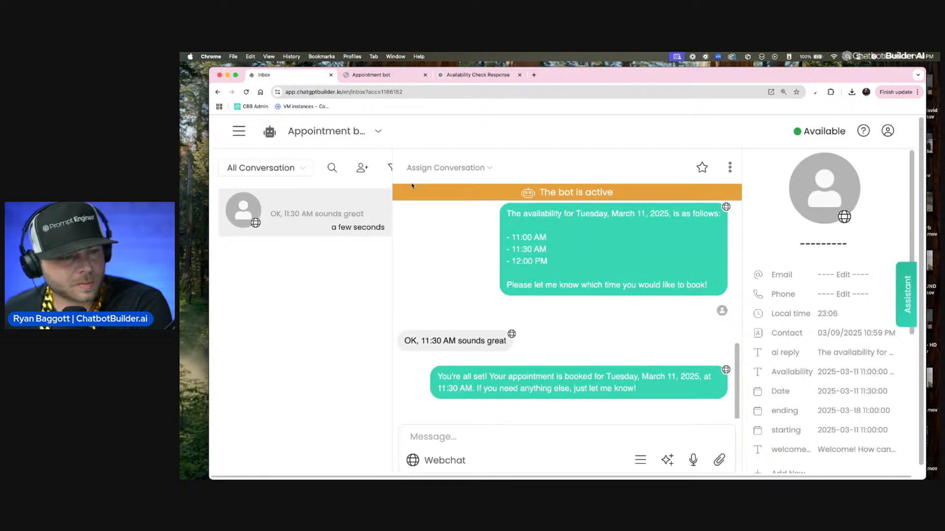
{"action": "scroll", "coordinate": [827, 235], "scroll_direction": "down", "scroll_amount": 5}
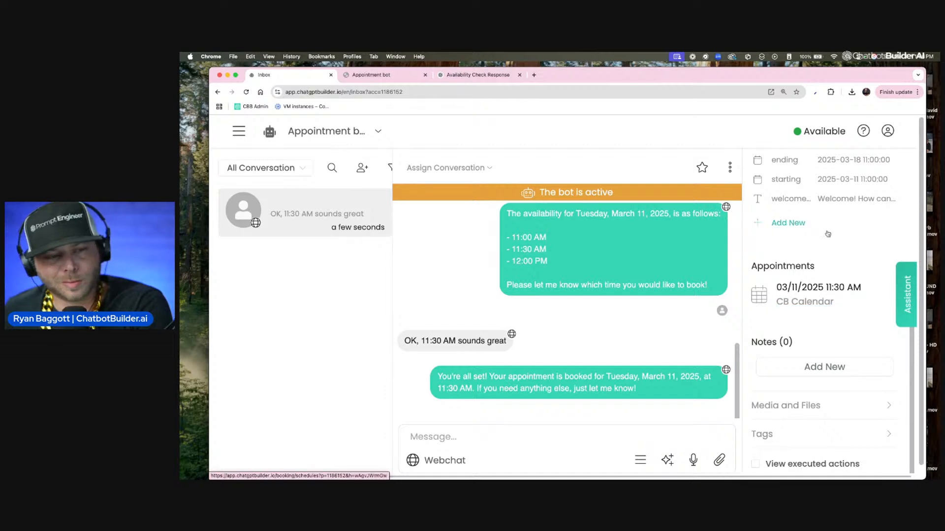
{"action": "scroll", "coordinate": [841, 279], "scroll_direction": "up", "scroll_amount": 5}
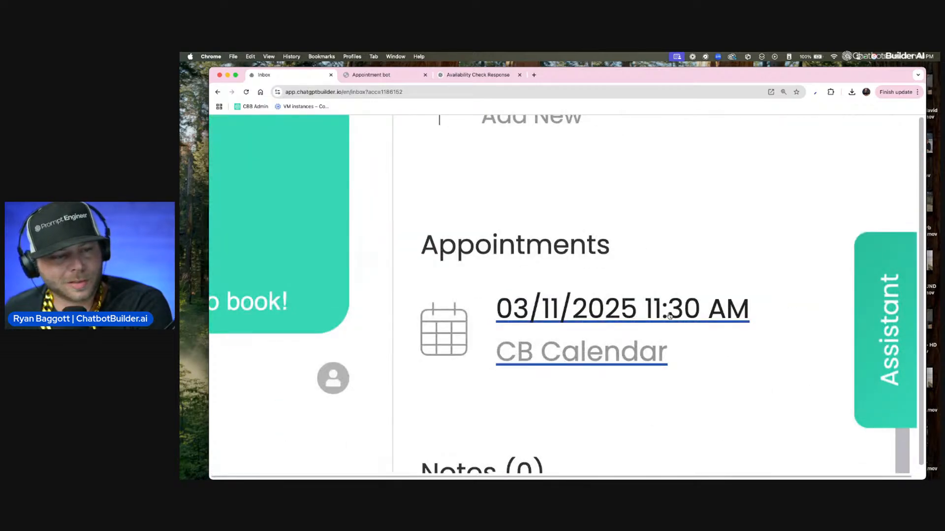
{"action": "scroll", "coordinate": [669, 317], "scroll_direction": "down", "scroll_amount": 5}
{"action": "left_click", "coordinate": [788, 290]}
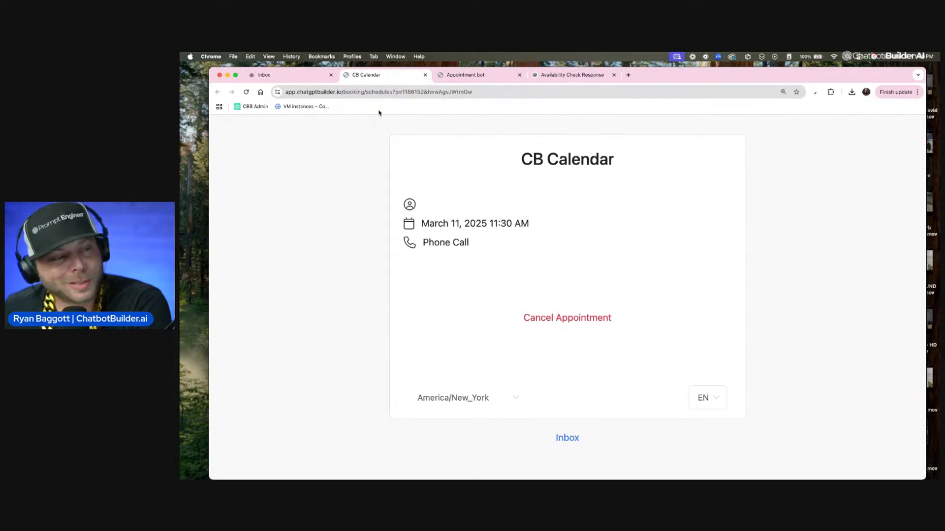
{"action": "left_click", "coordinate": [300, 74]}
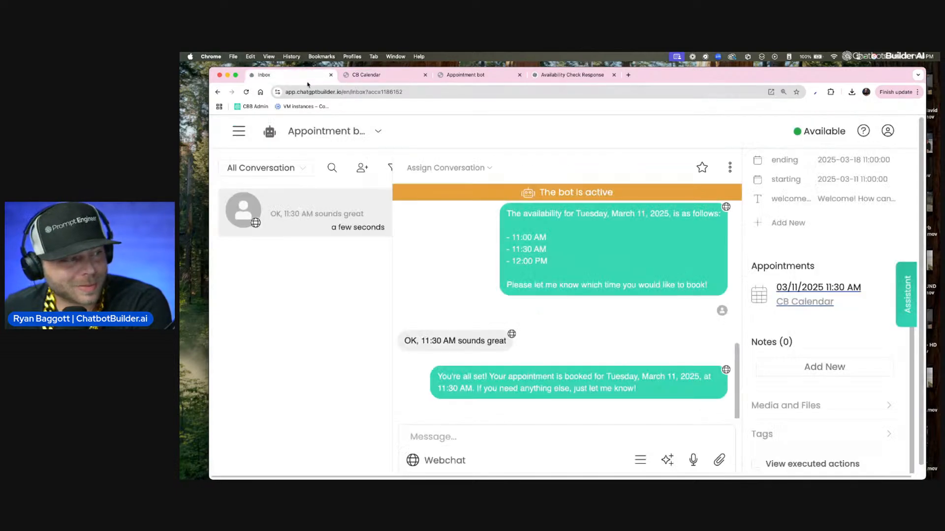
Step: Open the book_appointment function for editing
{"action": "left_click", "coordinate": [245, 138]}
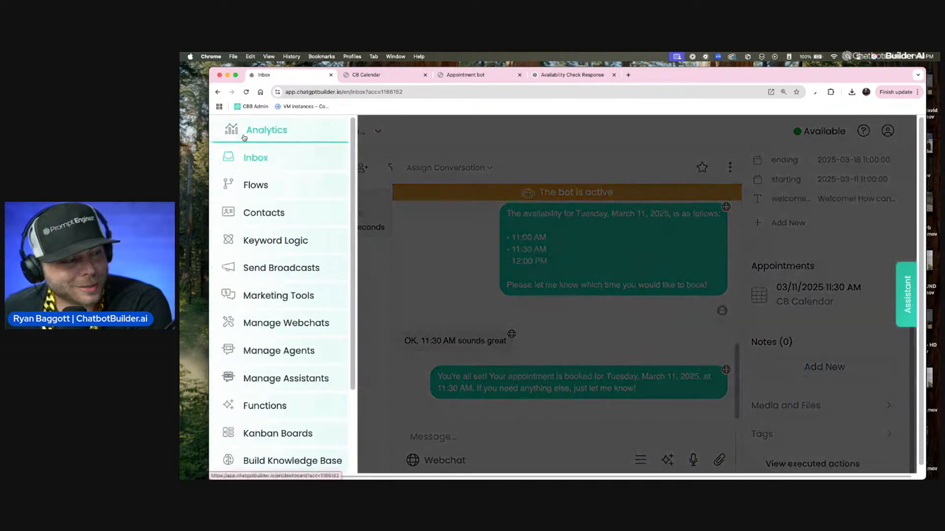
{"action": "left_click", "coordinate": [285, 411]}
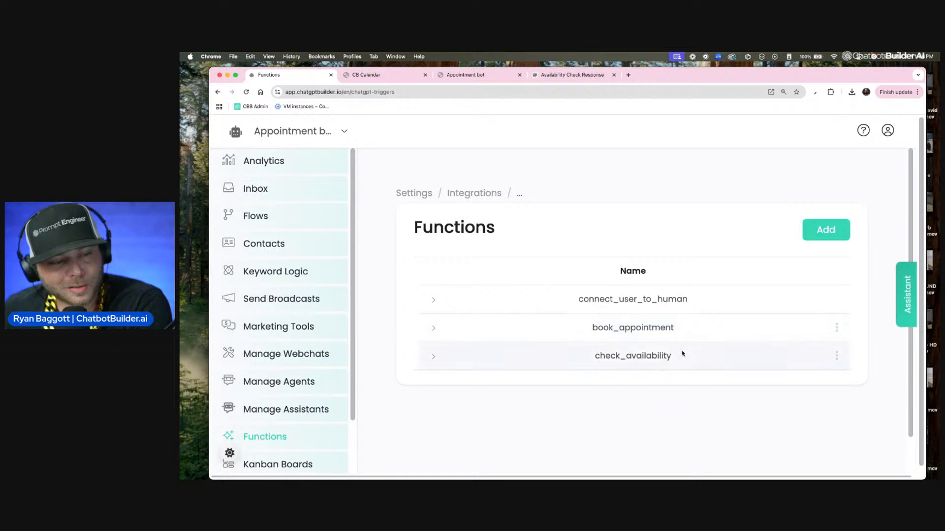
{"action": "left_click", "coordinate": [837, 327]}
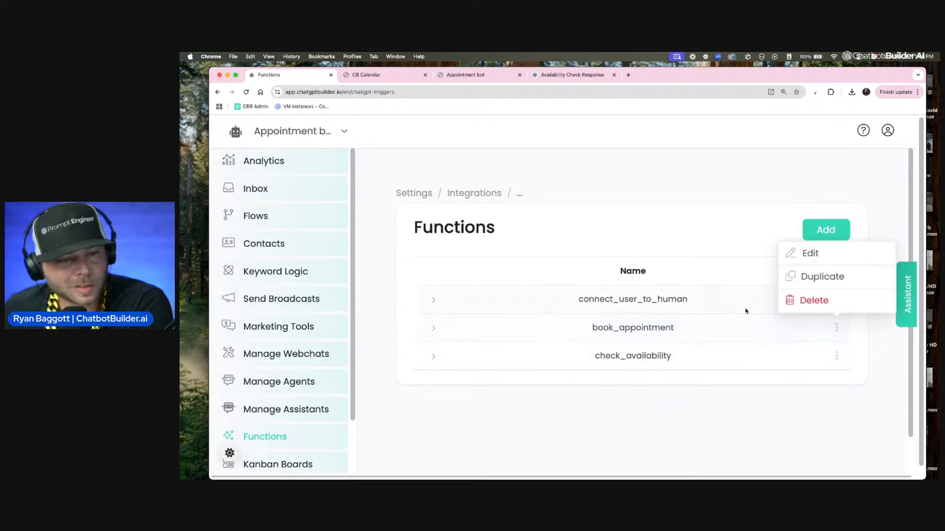
{"action": "left_click", "coordinate": [746, 311]}
{"action": "left_click", "coordinate": [836, 328]}
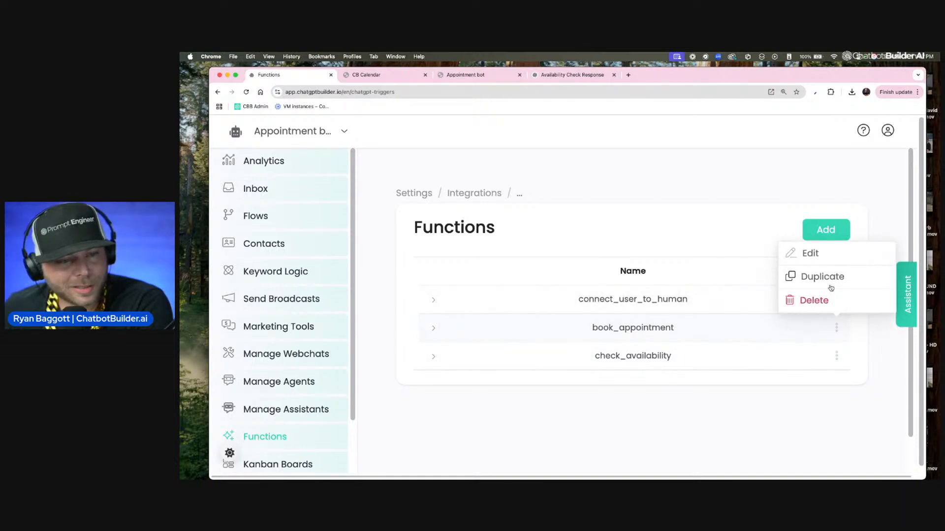
{"action": "left_click", "coordinate": [814, 259]}
Step: Add the data fields 'Users Name' and 'Users Email' to collect in the book_appointment function
{"action": "left_click", "coordinate": [490, 347]}
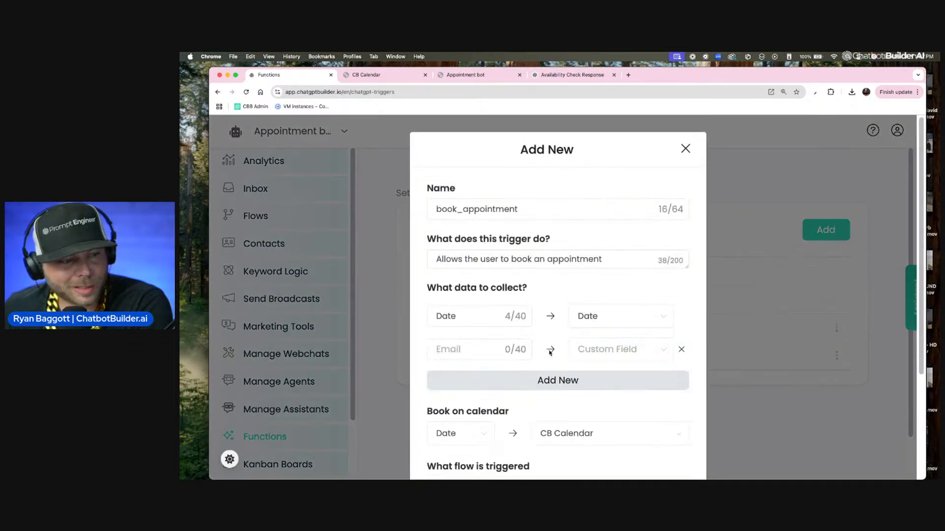
{"action": "left_click", "coordinate": [490, 350]}
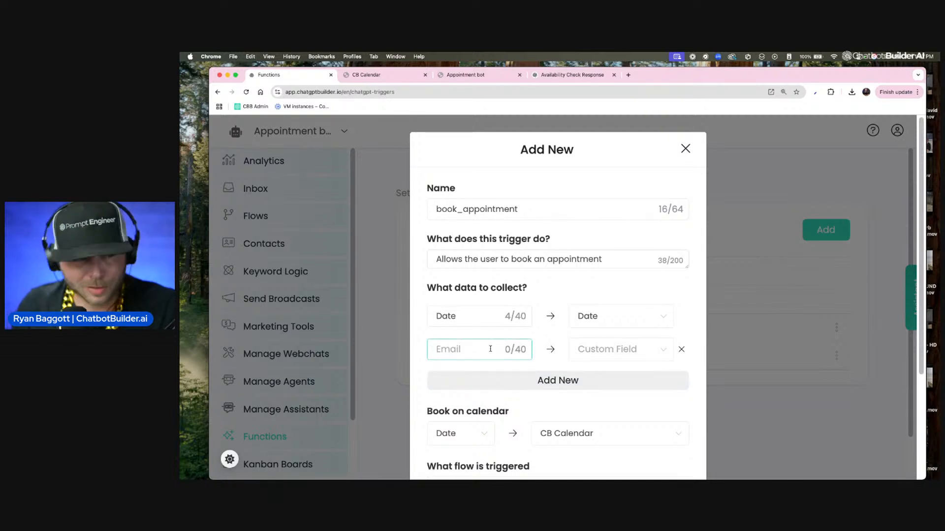
{"action": "type", "text": "Users Na"}
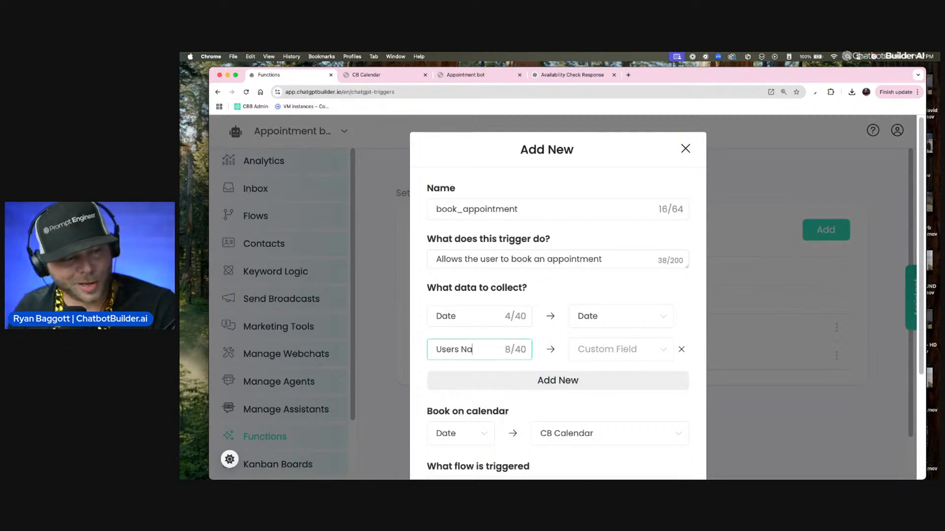
{"action": "type", "text": "me"}
{"action": "left_click", "coordinate": [521, 382]}
{"action": "left_click", "coordinate": [477, 384]}
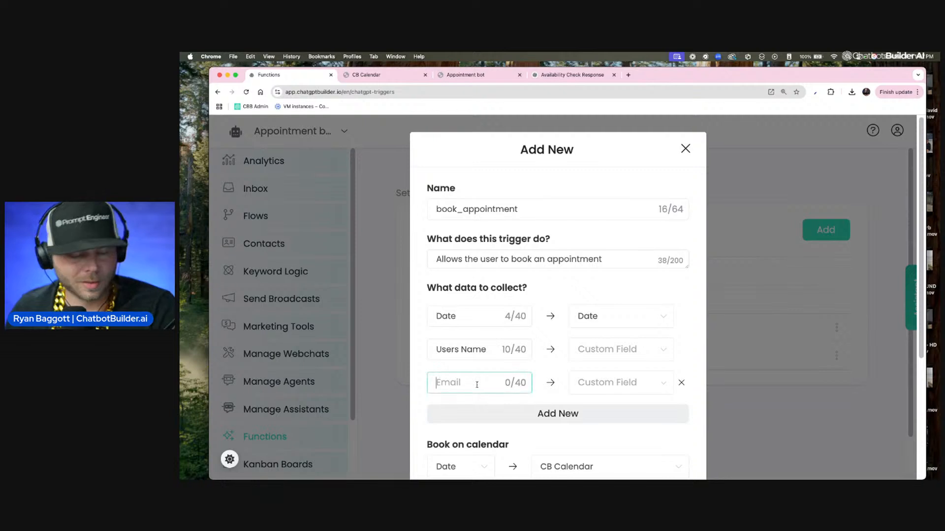
{"action": "type", "text": "Users Email"}
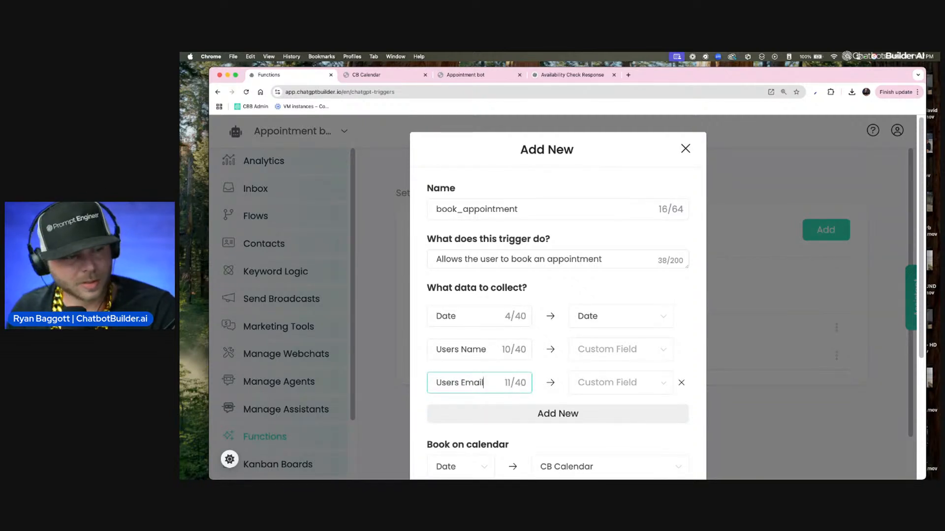
Step: Map Users Name to the Full Name field and Users Email to the Email field, then save the function
{"action": "left_click", "coordinate": [645, 350]}
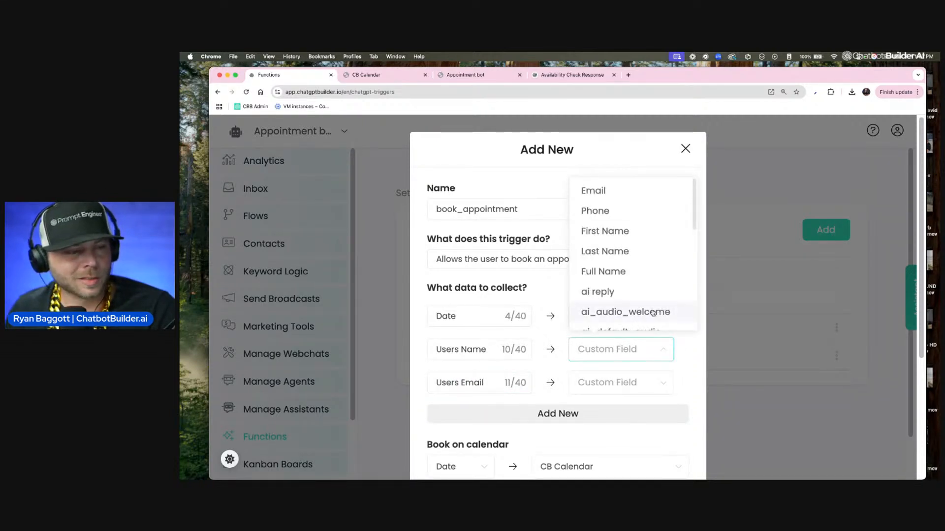
{"action": "left_click", "coordinate": [648, 272]}
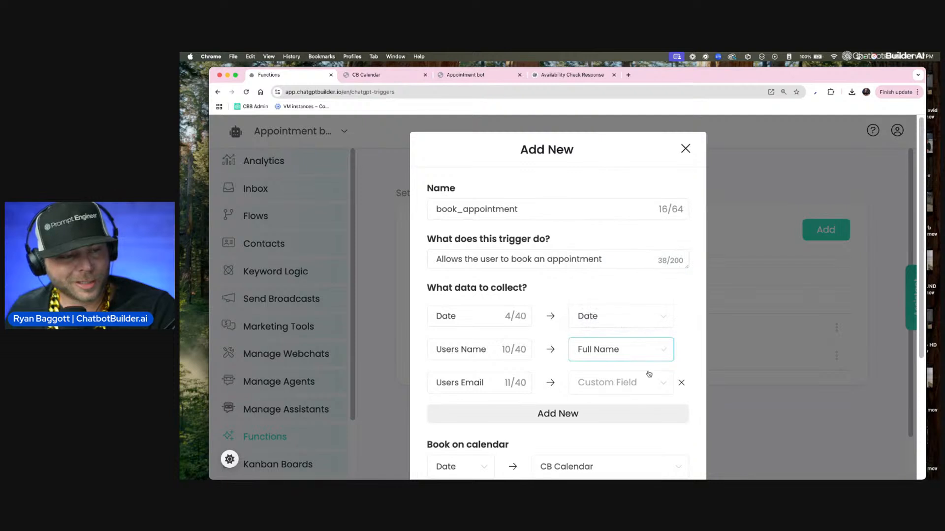
{"action": "left_click", "coordinate": [665, 380]}
{"action": "left_click", "coordinate": [615, 233]}
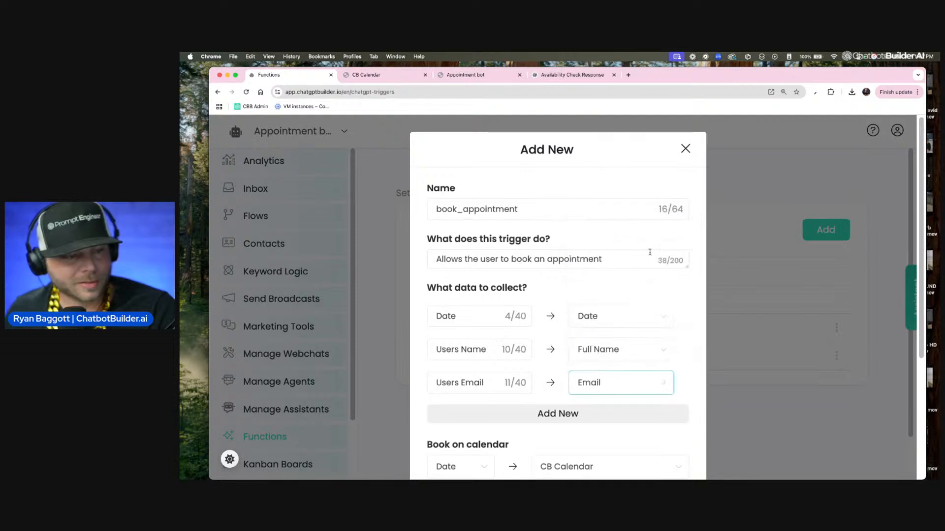
{"action": "scroll", "coordinate": [665, 362], "scroll_direction": "down", "scroll_amount": 4}
{"action": "scroll", "coordinate": [664, 362], "scroll_direction": "down", "scroll_amount": 1}
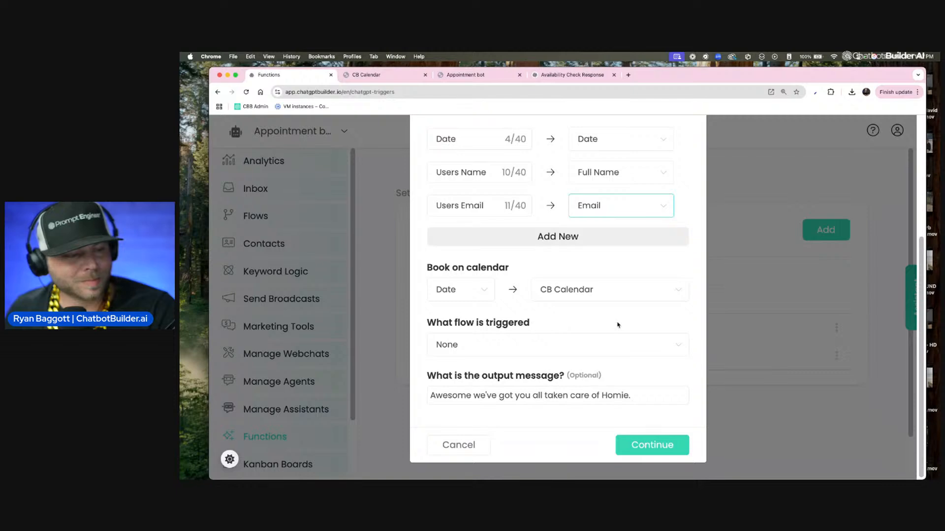
{"action": "left_click", "coordinate": [643, 449]}
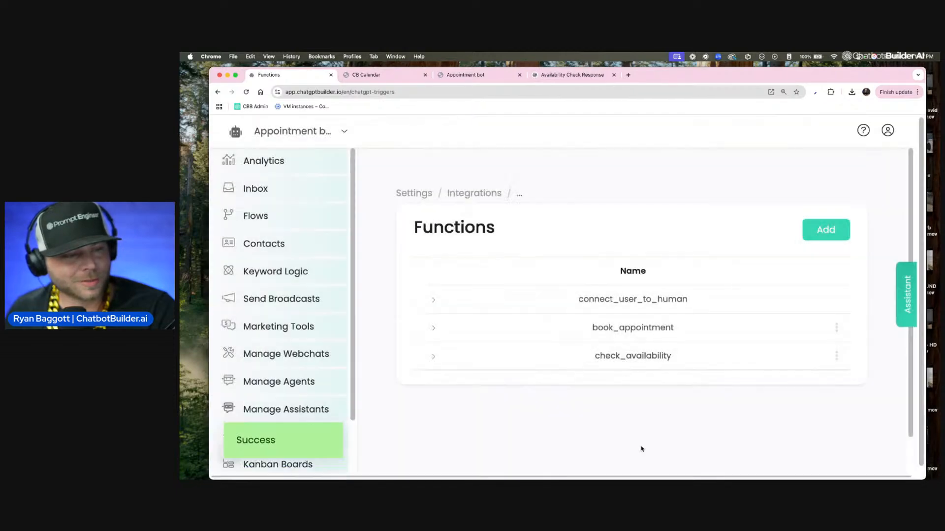
Step: In the OpenAI integration's custom instructions, rewrite the last paragraph to require collecting the user's full name and then the confirmed date
{"action": "left_click", "coordinate": [466, 192]}
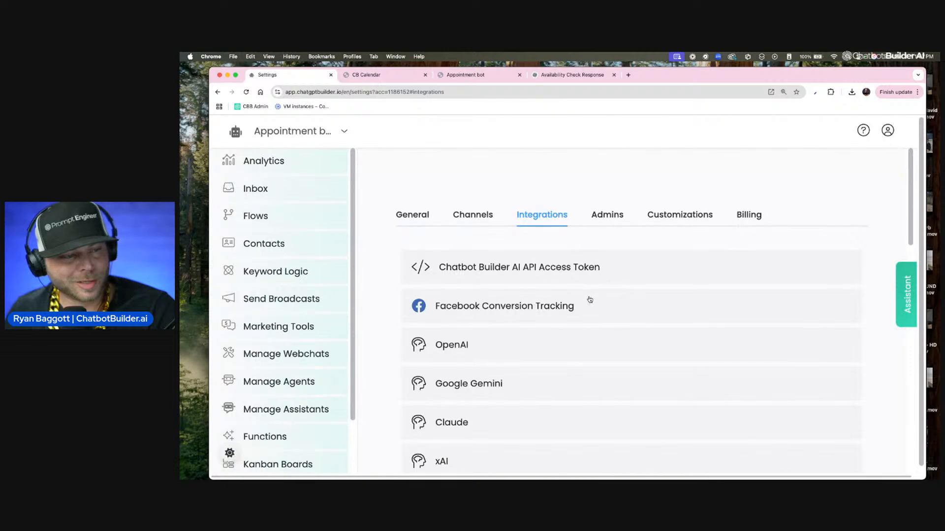
{"action": "left_click", "coordinate": [610, 344]}
{"action": "left_click", "coordinate": [641, 410]}
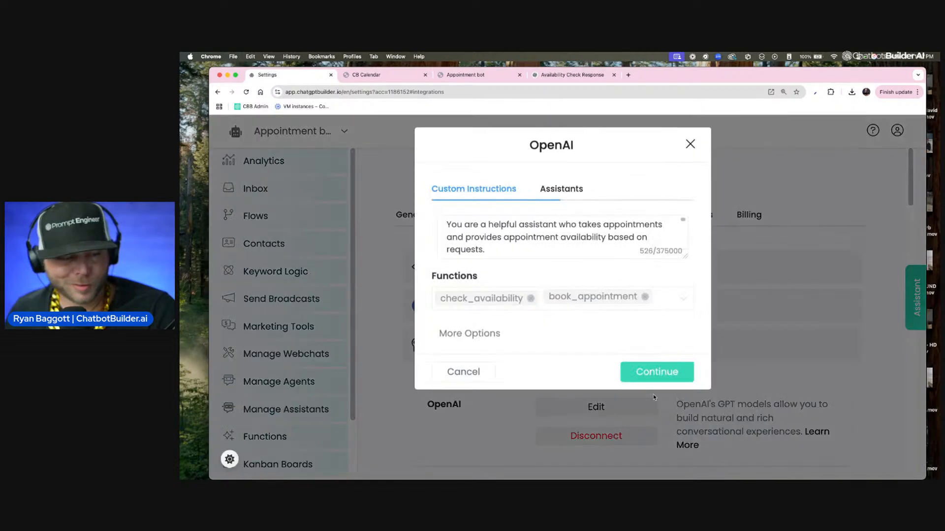
{"action": "left_click", "coordinate": [682, 262]}
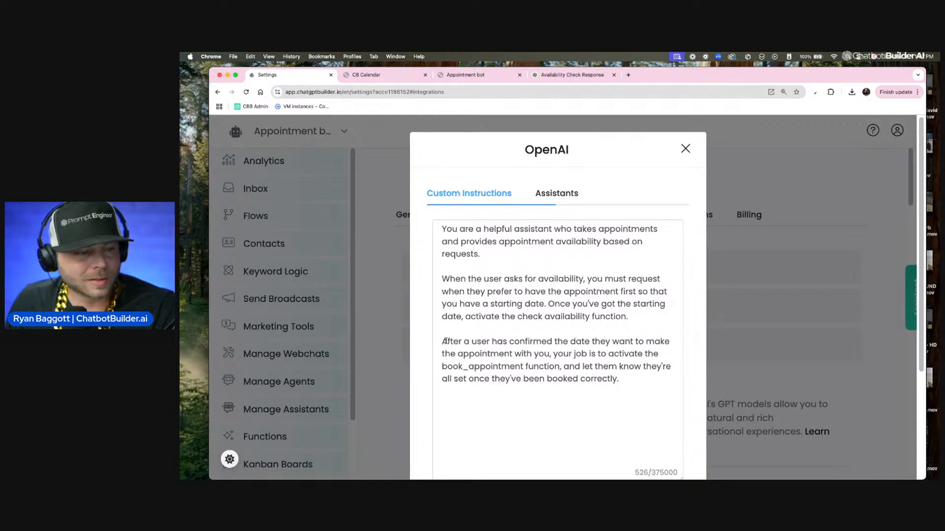
{"action": "left_click_drag", "start_coordinate": [442, 341], "coordinate": [448, 341]}
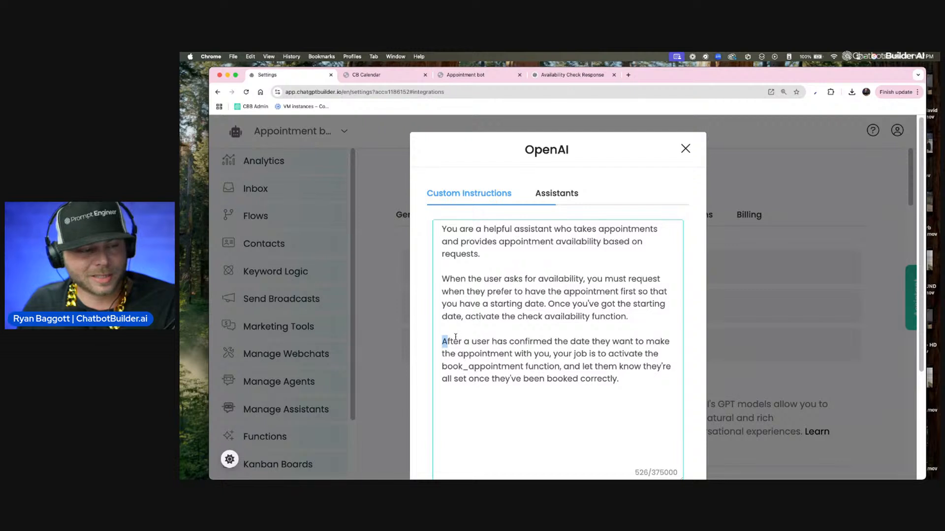
{"action": "left_click_drag", "start_coordinate": [589, 341], "coordinate": [429, 339]}
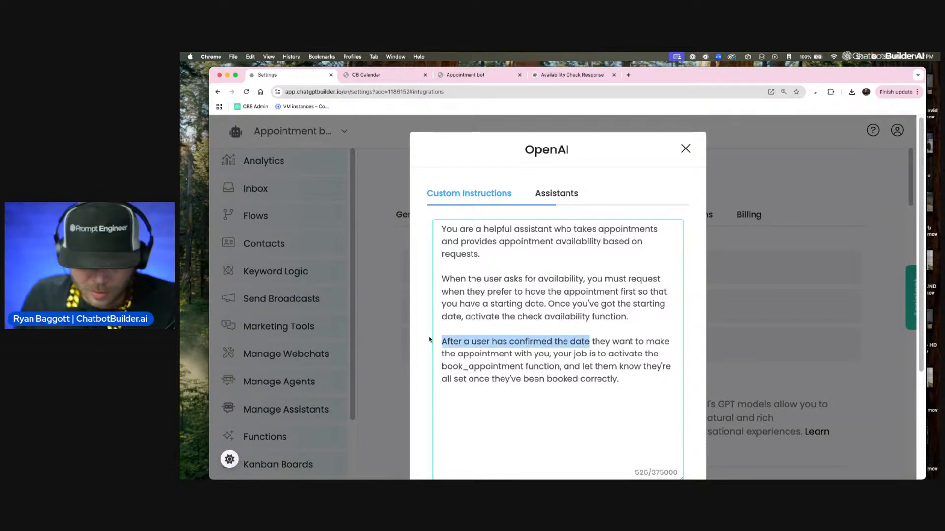
{"action": "type", "text": "IT is "}
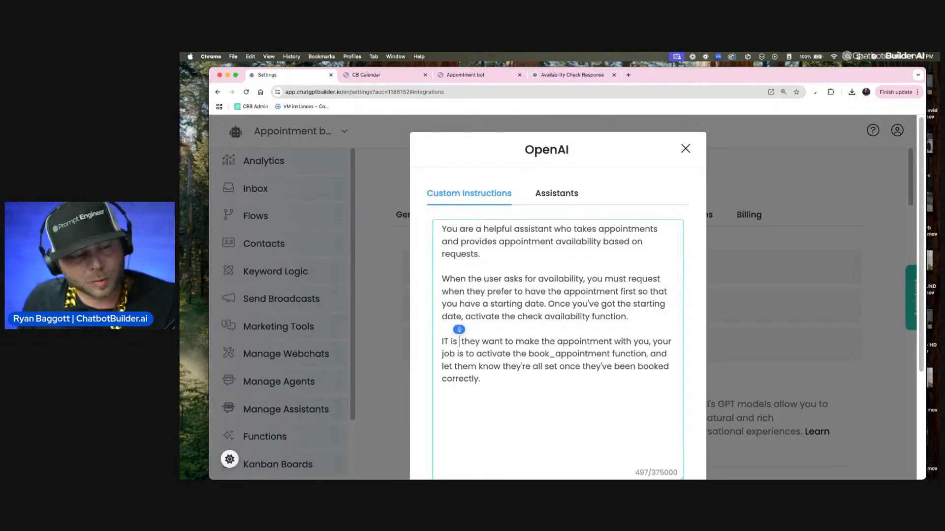
{"action": "type", "text": "very important that you"}
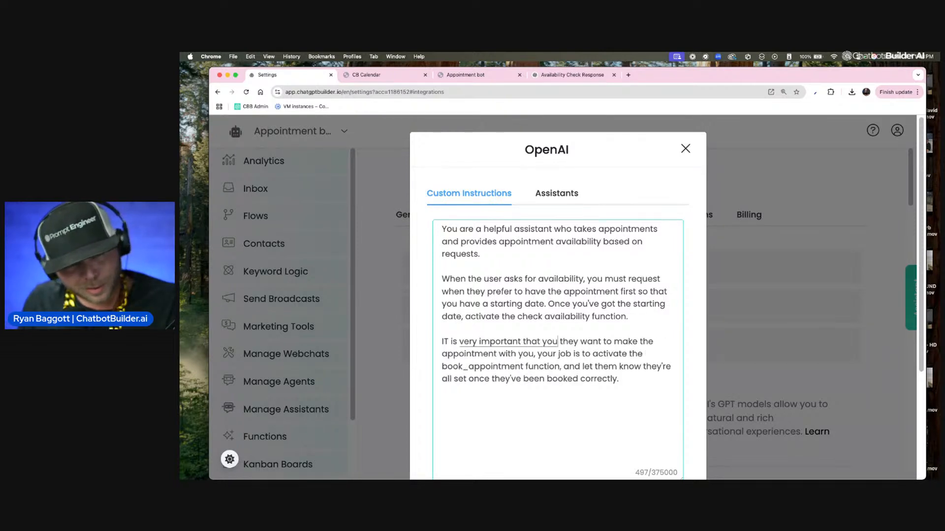
{"action": "type", "text": " collect the us"}
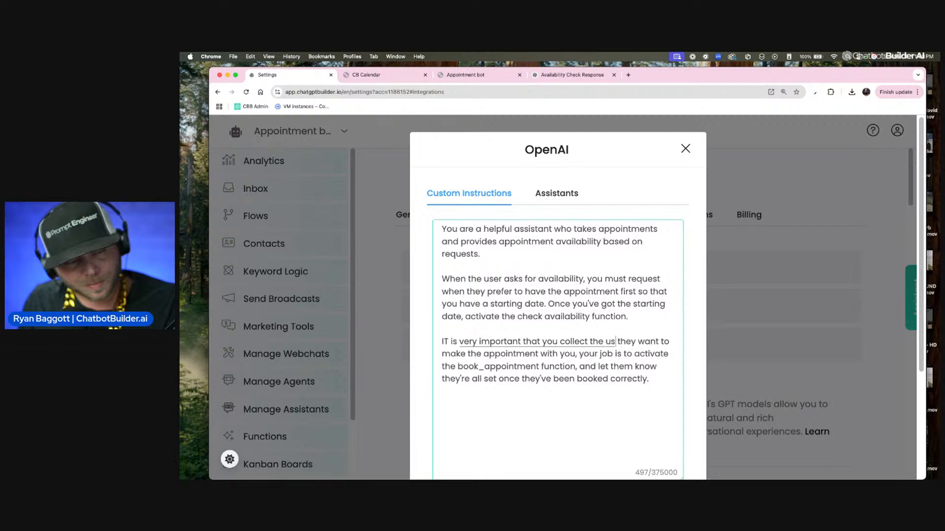
{"action": "type", "text": "ers"}
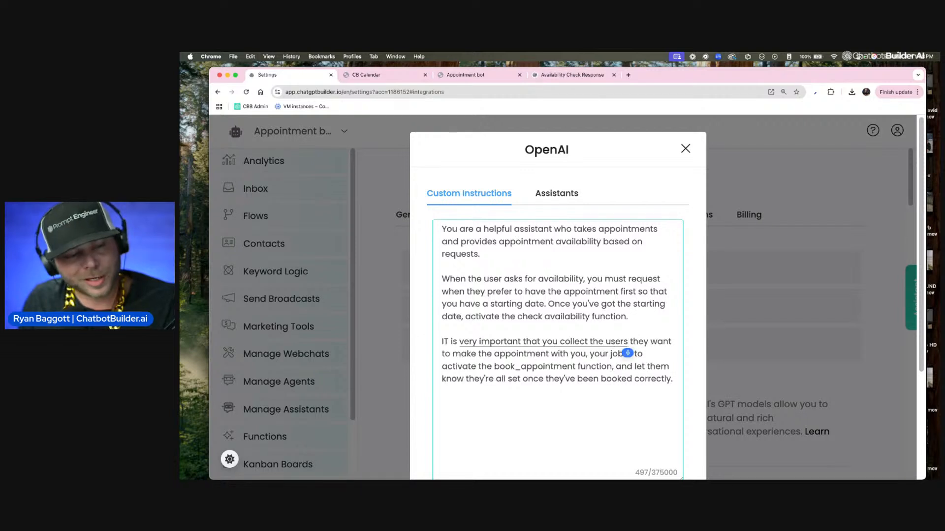
{"action": "type", "text": " full name"}
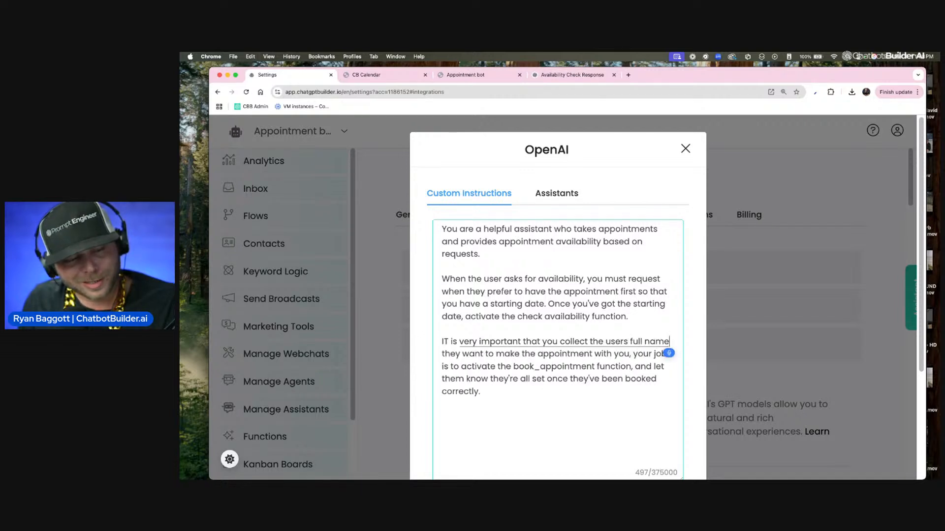
{"action": "type", "text": " and then you collect"}
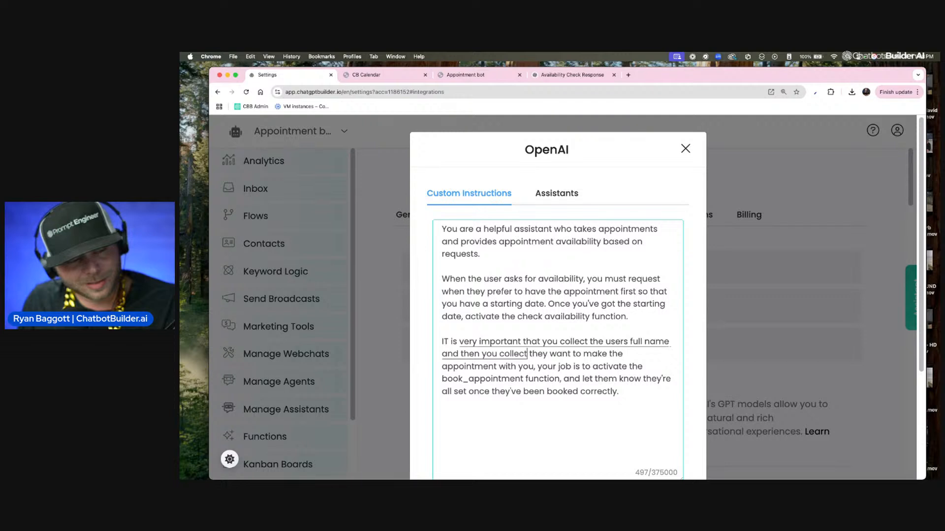
{"action": "type", "text": " the confirmed date"}
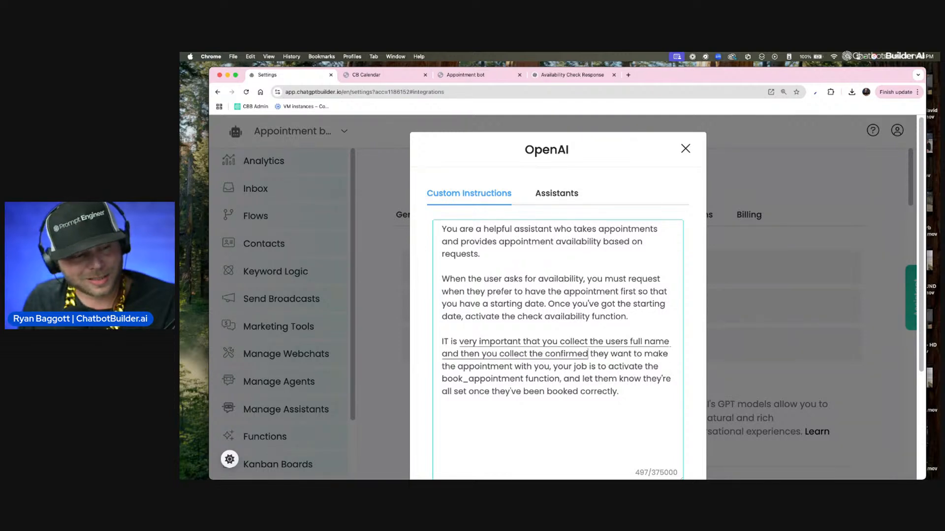
{"action": "type", "text": " that"}
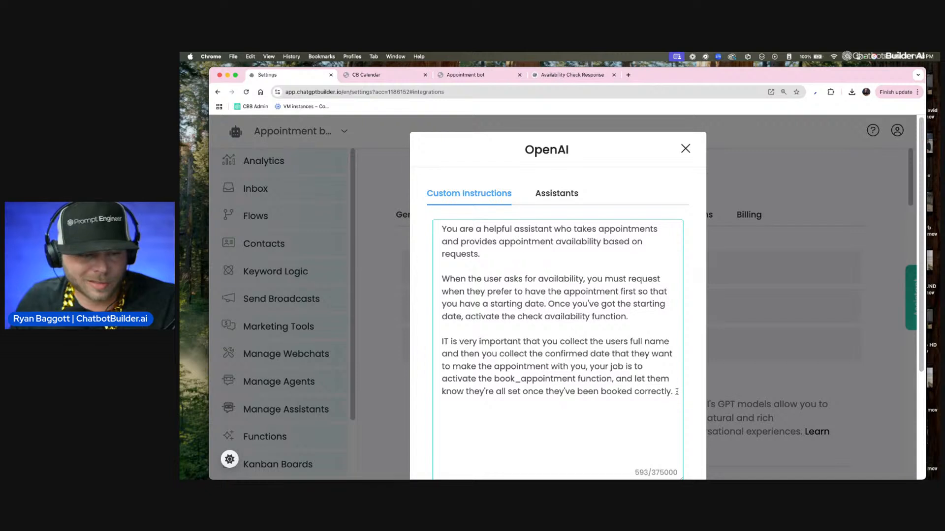
Step: Copy the rewritten paragraph and ask ChatGPT to make these instructions sound better and add user and assistant examples
{"action": "left_click_drag", "start_coordinate": [677, 392], "coordinate": [433, 338]}
{"action": "key", "text": "super+c"}
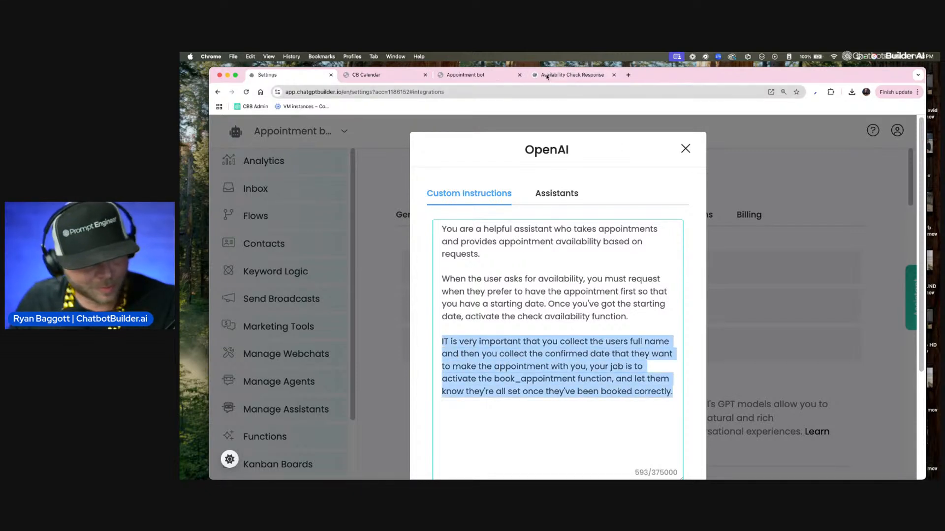
{"action": "left_click", "coordinate": [396, 78]}
{"action": "left_click", "coordinate": [470, 77]}
{"action": "left_click", "coordinate": [573, 77]}
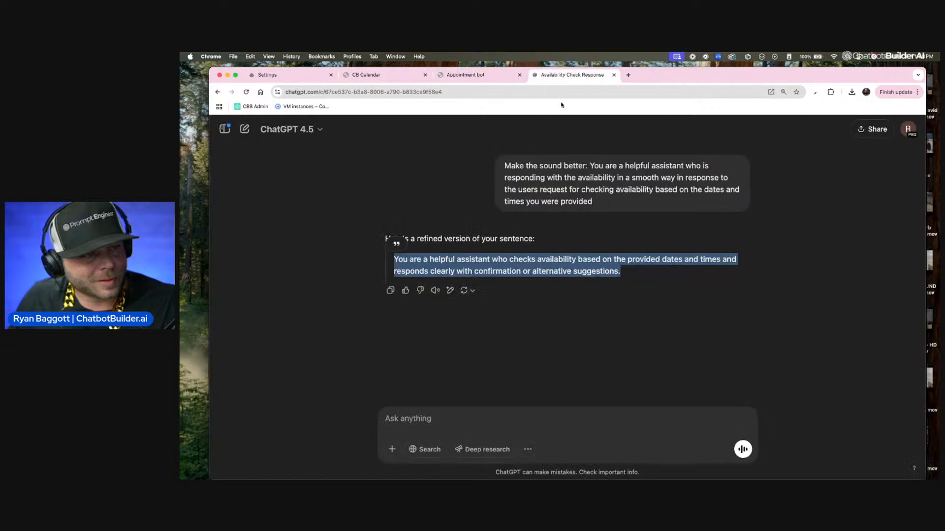
{"action": "left_click", "coordinate": [483, 428]}
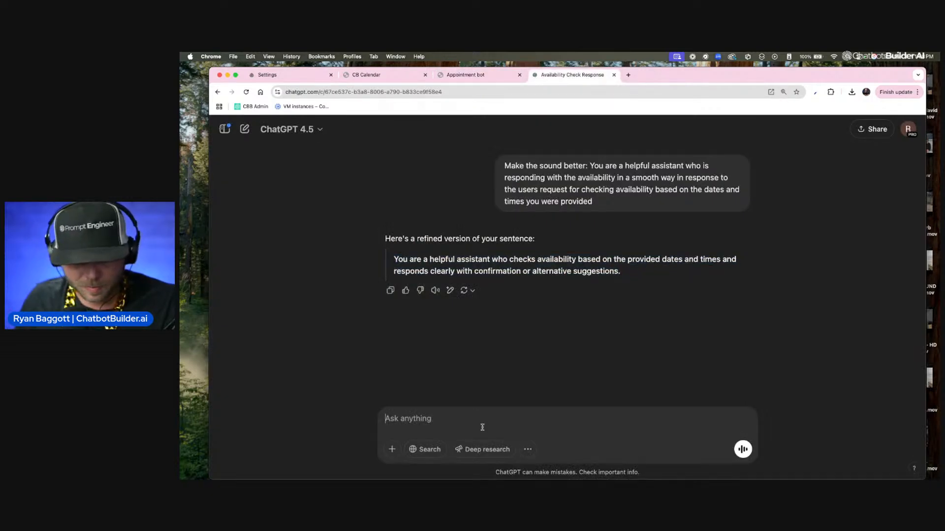
{"action": "key", "text": "F5"}
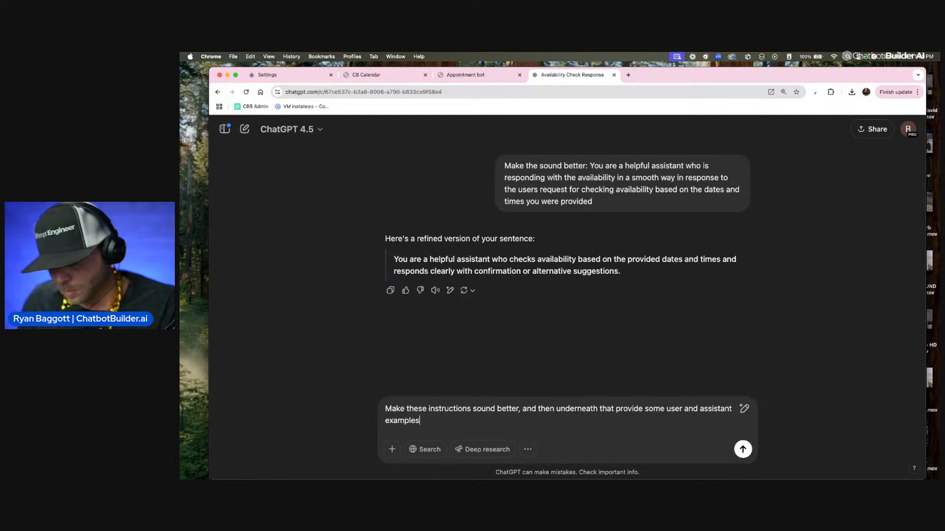
{"action": "type", "text": ":"}
{"action": "key", "text": "super+v"}
{"action": "key", "text": "Return"}
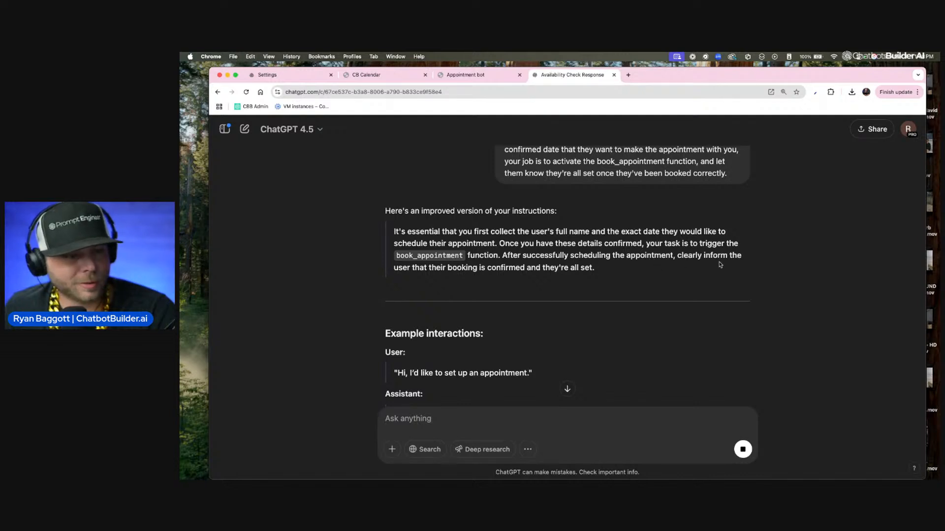
Step: Copy ChatGPT's improved instructions with examples and paste them over the selected paragraph in the OpenAI custom instructions
{"action": "scroll", "coordinate": [660, 271], "scroll_direction": "down", "scroll_amount": 10}
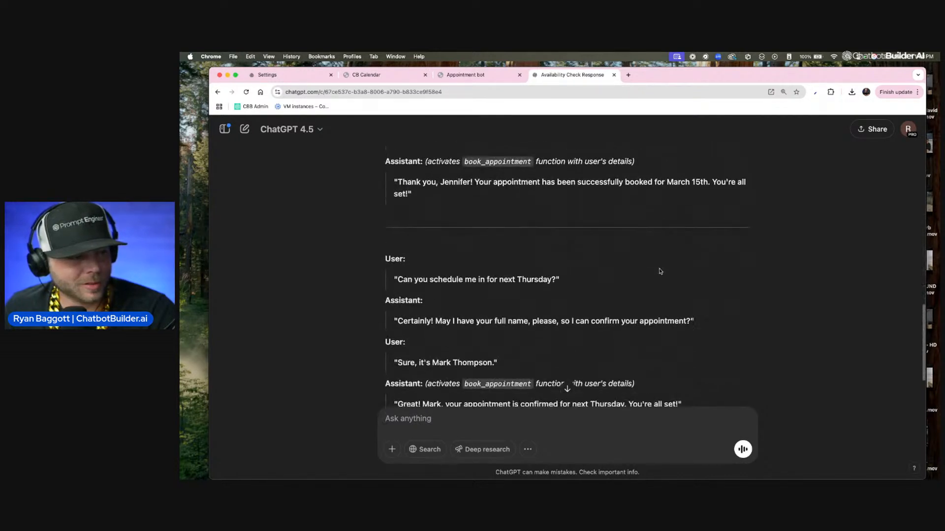
{"action": "scroll", "coordinate": [659, 271], "scroll_direction": "down", "scroll_amount": 3}
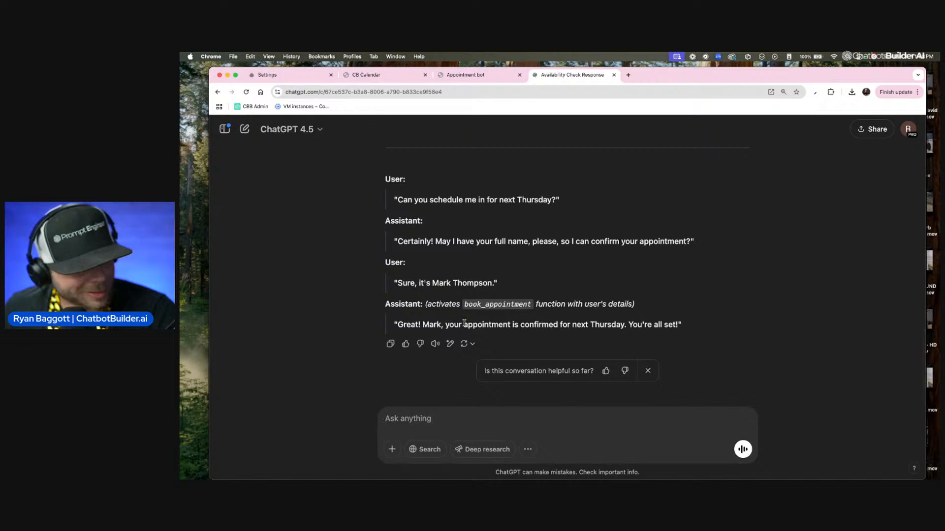
{"action": "left_click", "coordinate": [390, 344]}
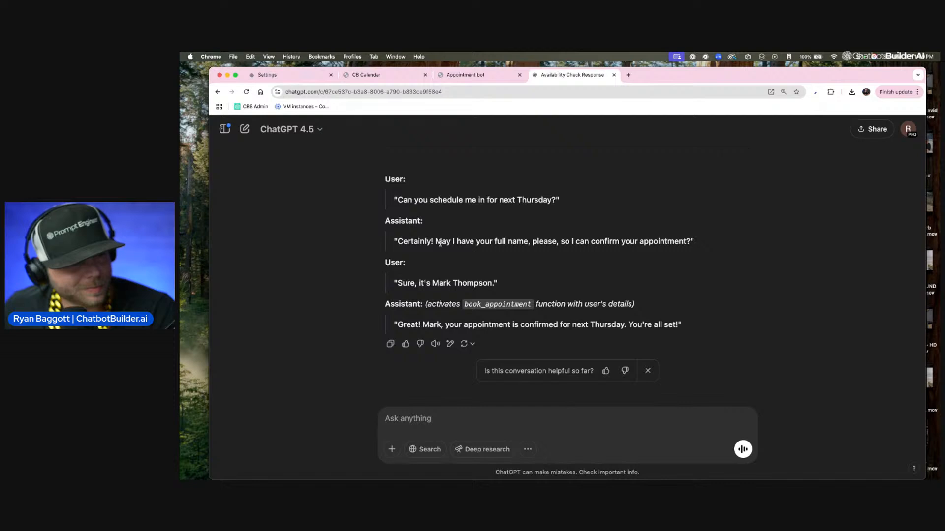
{"action": "scroll", "coordinate": [440, 242], "scroll_direction": "up", "scroll_amount": 5}
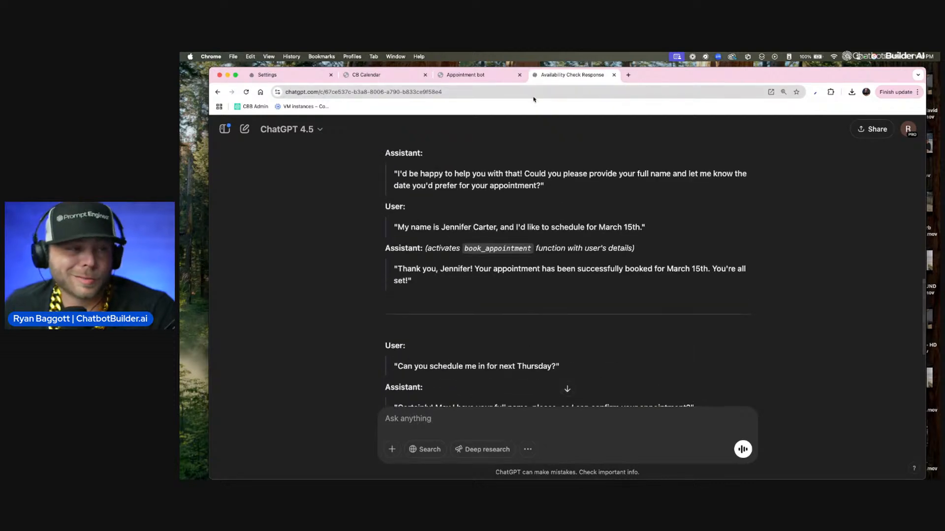
{"action": "left_click", "coordinate": [470, 75]}
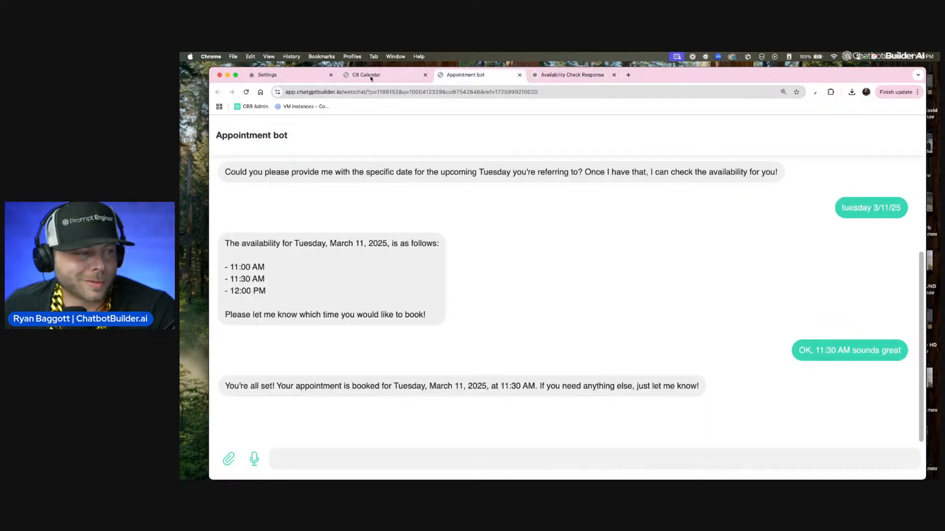
{"action": "left_click", "coordinate": [388, 77]}
{"action": "left_click", "coordinate": [302, 78]}
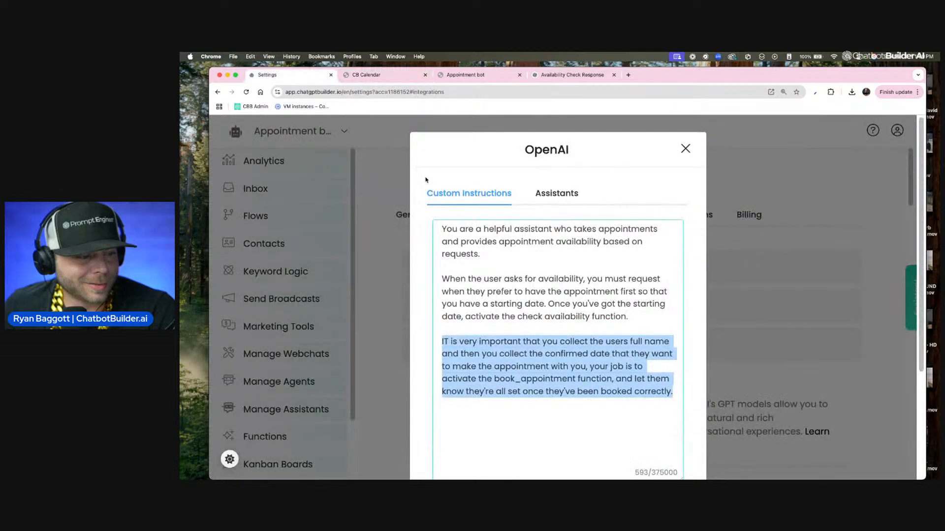
{"action": "key", "text": "super+v"}
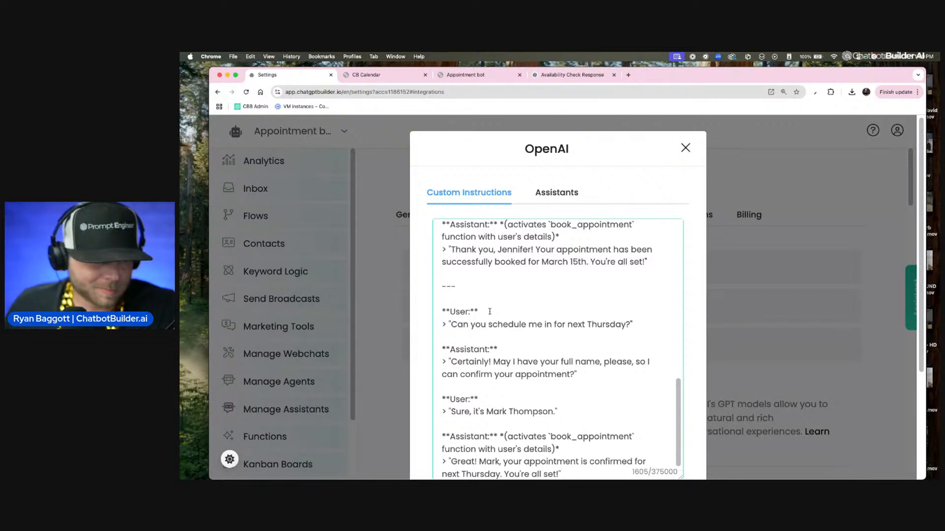
Step: Save the updated OpenAI custom instructions with the pasted examples
{"action": "key", "text": "super+z"}
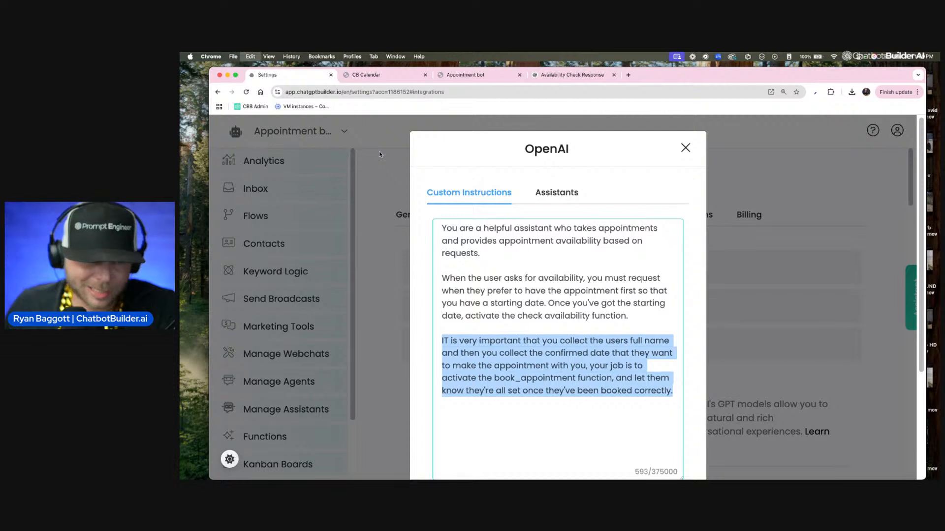
{"action": "key", "text": "super+shift+z"}
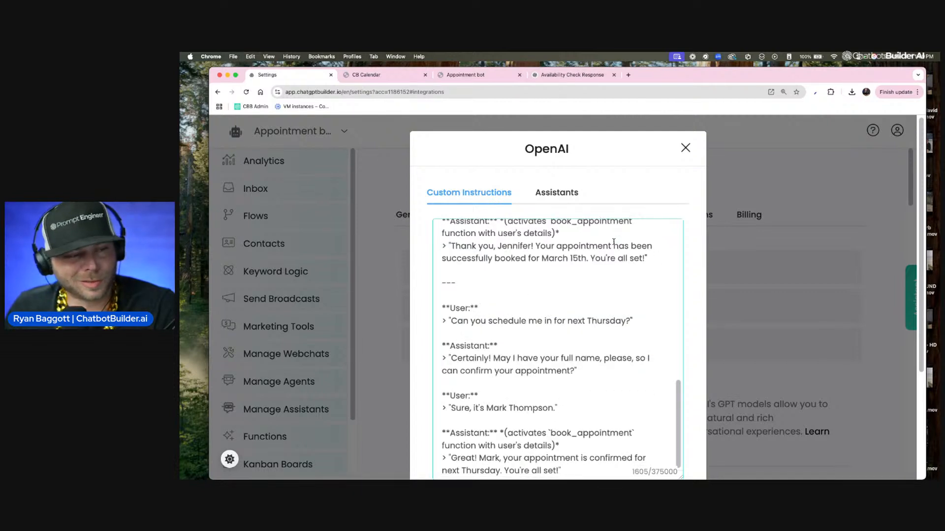
{"action": "scroll", "coordinate": [614, 243], "scroll_direction": "down", "scroll_amount": 3}
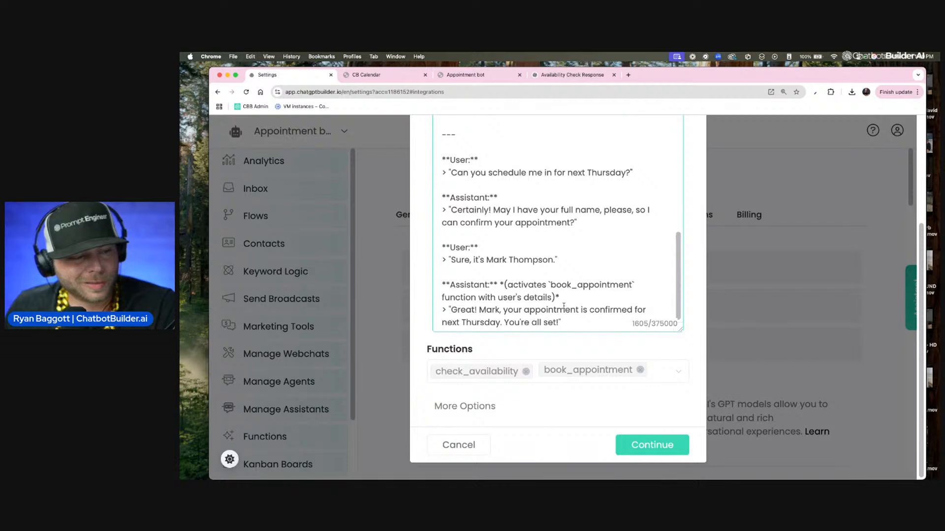
{"action": "left_click", "coordinate": [644, 446]}
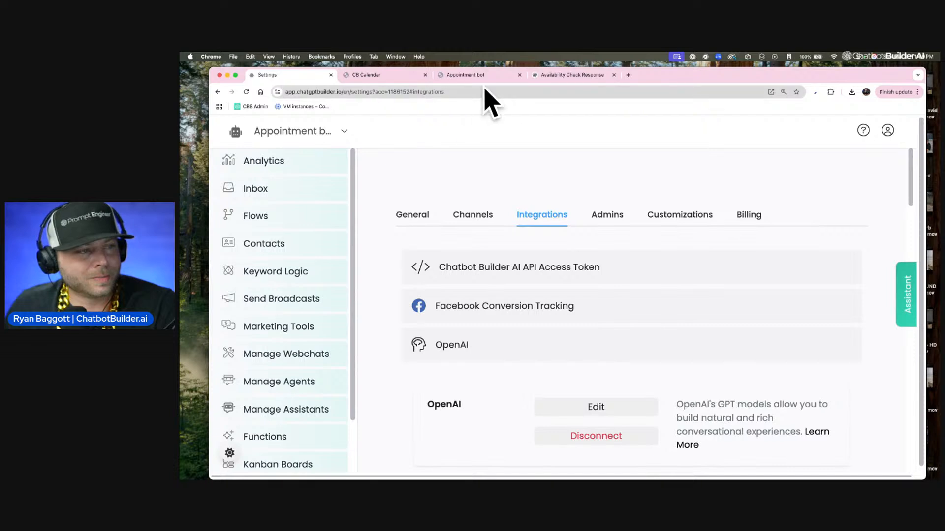
Step: In the Appointment bot webchat, send a greeting and ask to make an appointment for this Friday
{"action": "left_click", "coordinate": [473, 78]}
{"action": "left_click", "coordinate": [418, 458]}
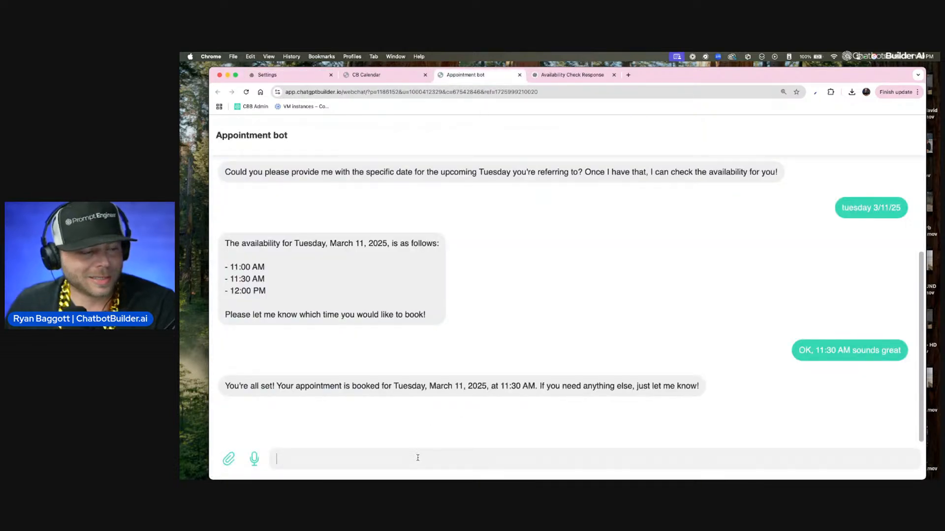
{"action": "key", "text": "F5"}
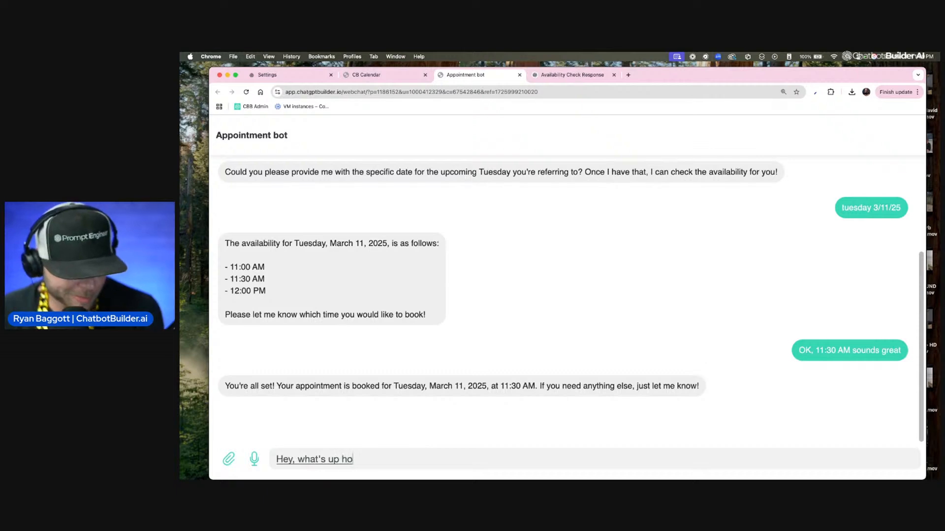
{"action": "key", "text": "Return"}
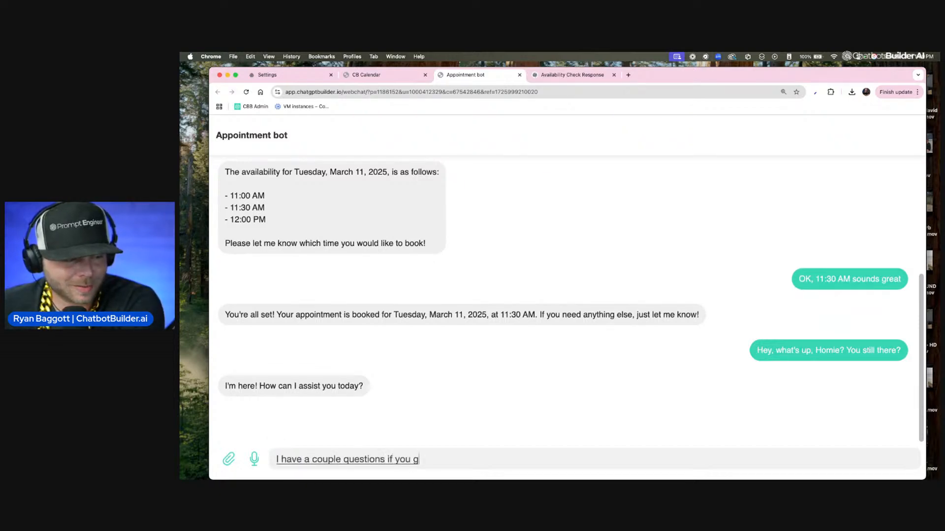
{"action": "key", "text": "Return"}
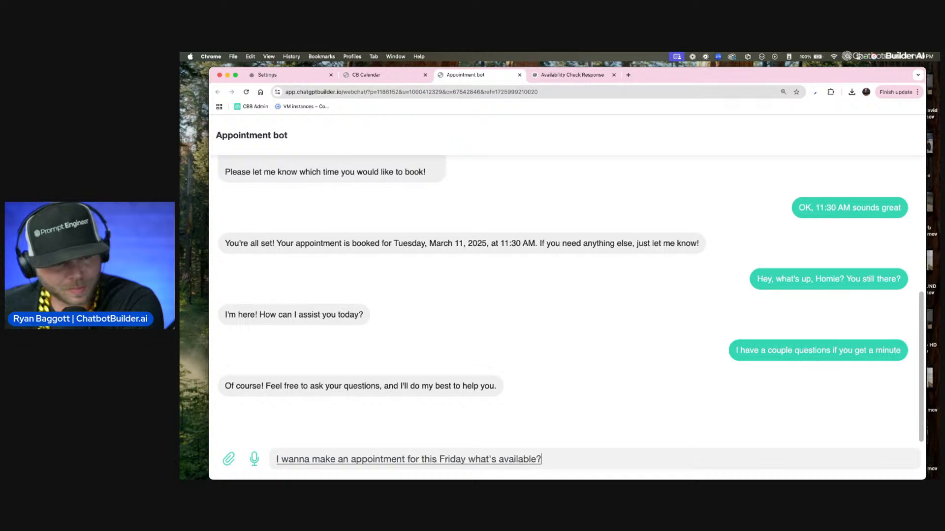
{"action": "key", "text": "Return"}
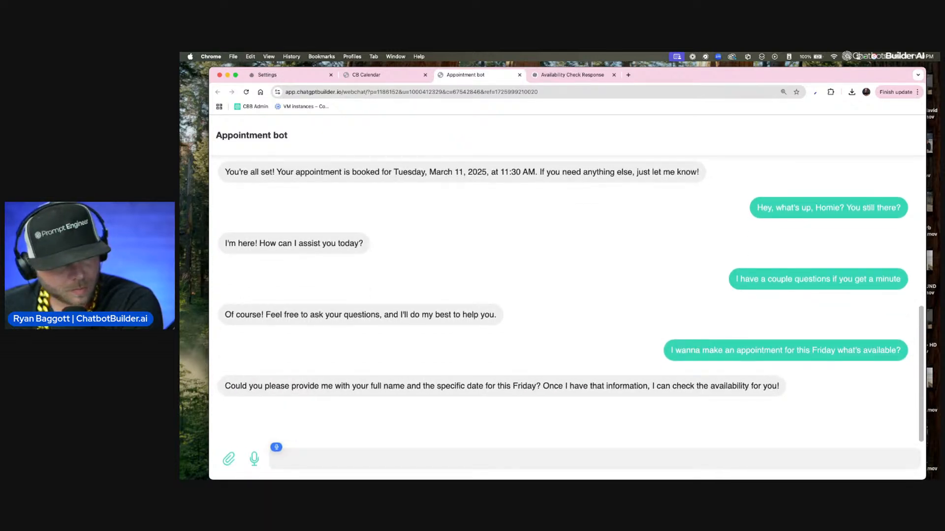
Step: Reply with the full name Snoop Dogg and say the date is this coming Friday
{"action": "type", "text": "Full name"}
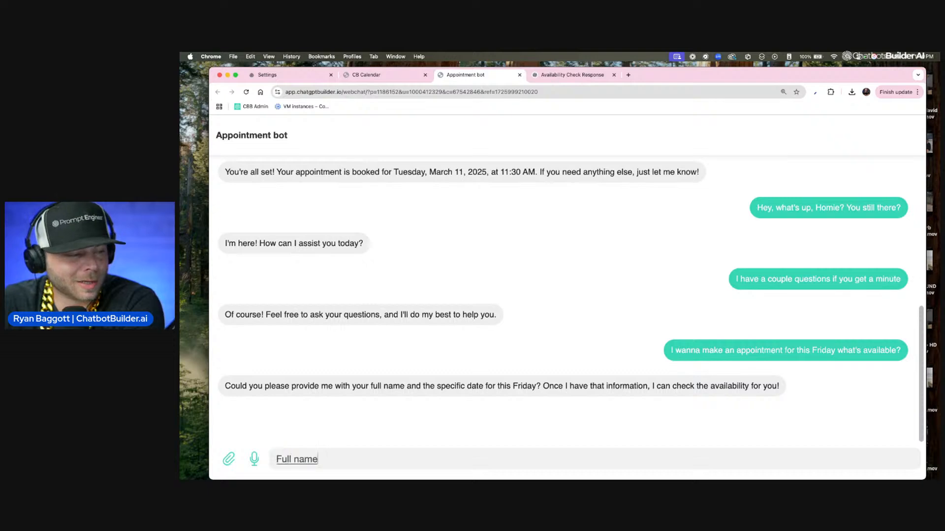
{"action": "key", "text": "super+a"}
{"action": "type", "text": "Snoop Dogg"}
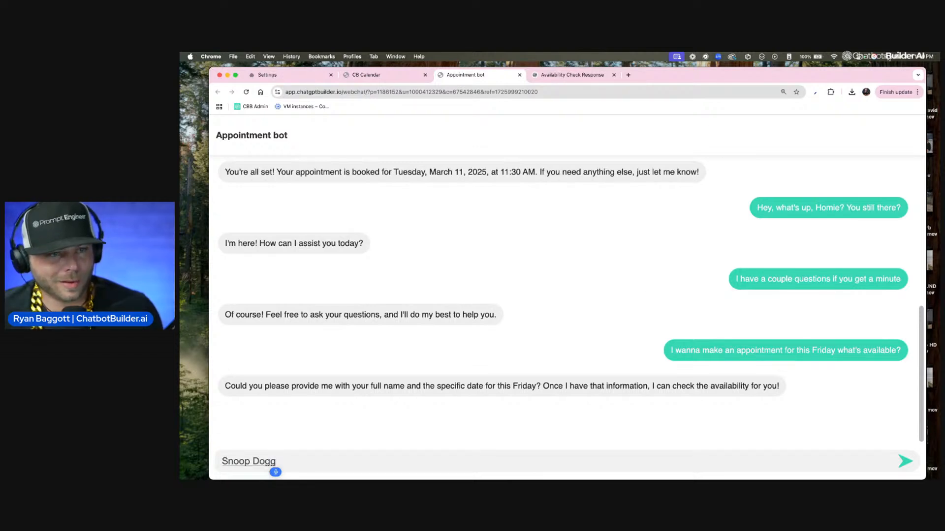
{"action": "type", "text": "and I don't know the date but"}
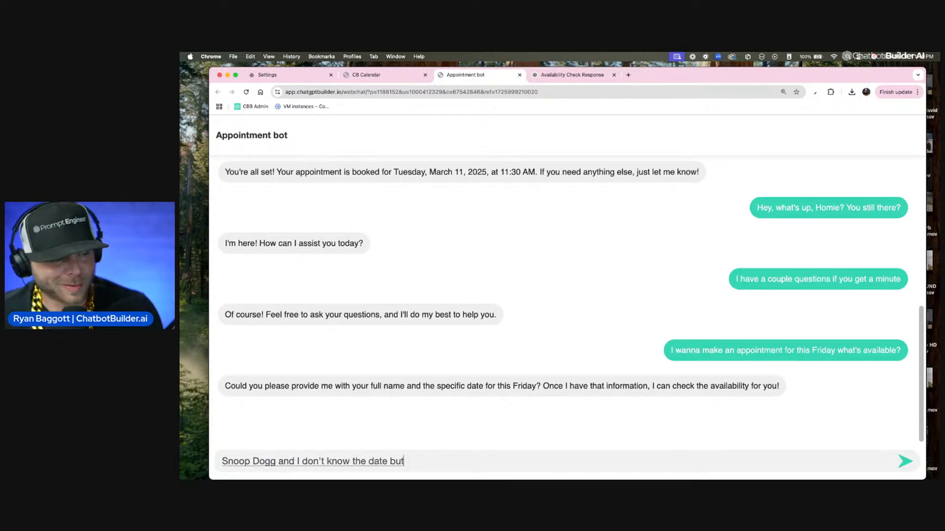
{"action": "type", "text": " it's this coming Friday"}
{"action": "key", "text": "Return"}
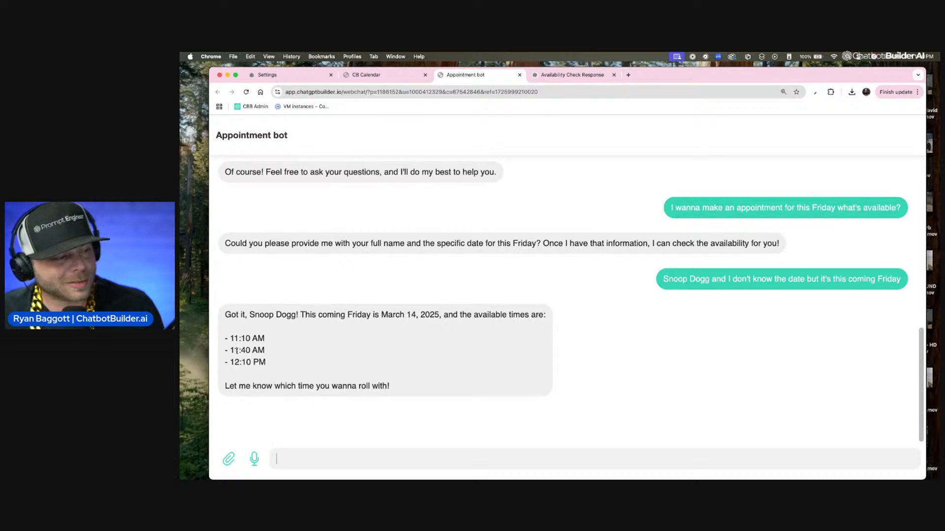
Step: Choose the 11:10 AM slot by sending it in the chat
{"action": "left_click_drag", "start_coordinate": [230, 338], "coordinate": [296, 341]}
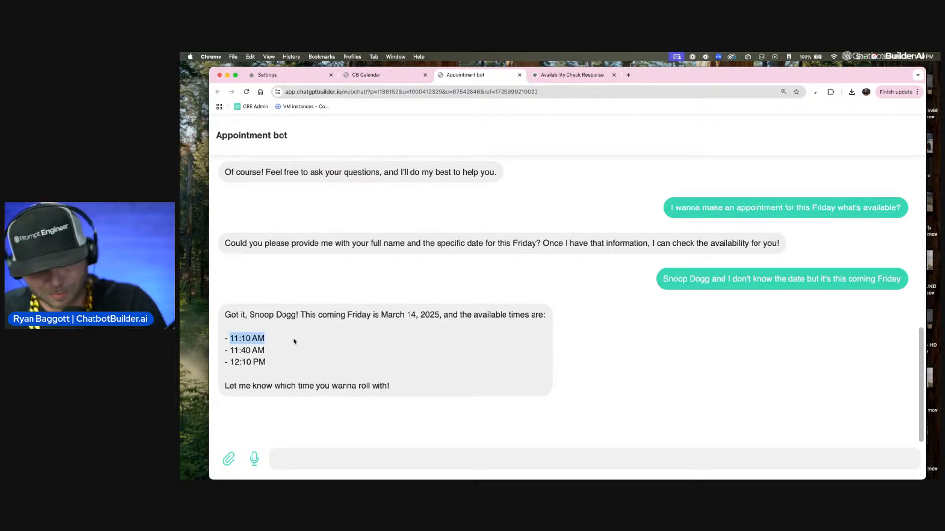
{"action": "left_click_drag", "start_coordinate": [299, 478], "coordinate": [312, 459]}
{"action": "key", "text": "Return"}
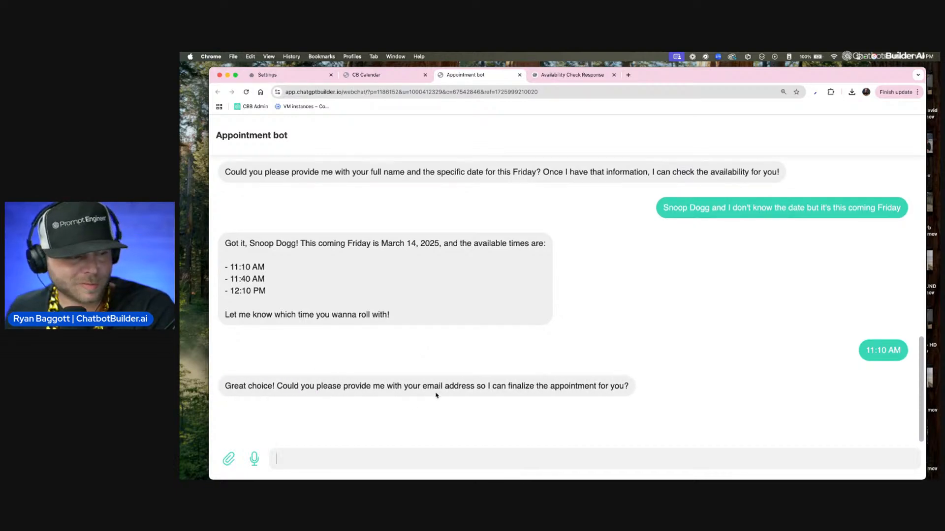
Step: Send a test e-mail address to finalize the booking
{"action": "left_click", "coordinate": [466, 450]}
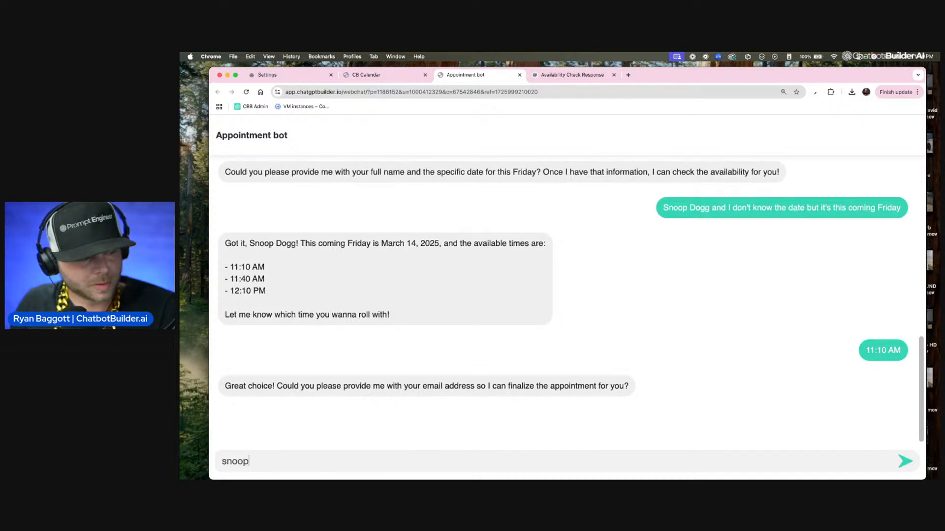
{"action": "key", "text": "Return"}
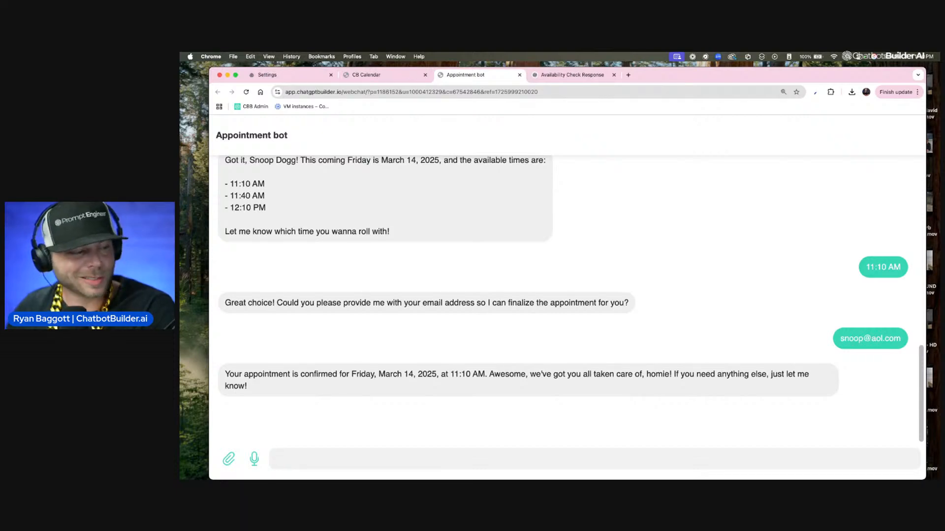
Step: Review the new booking in the calendar and the contact's custom fields and appointments in the inbox conversation
{"action": "left_click", "coordinate": [377, 74]}
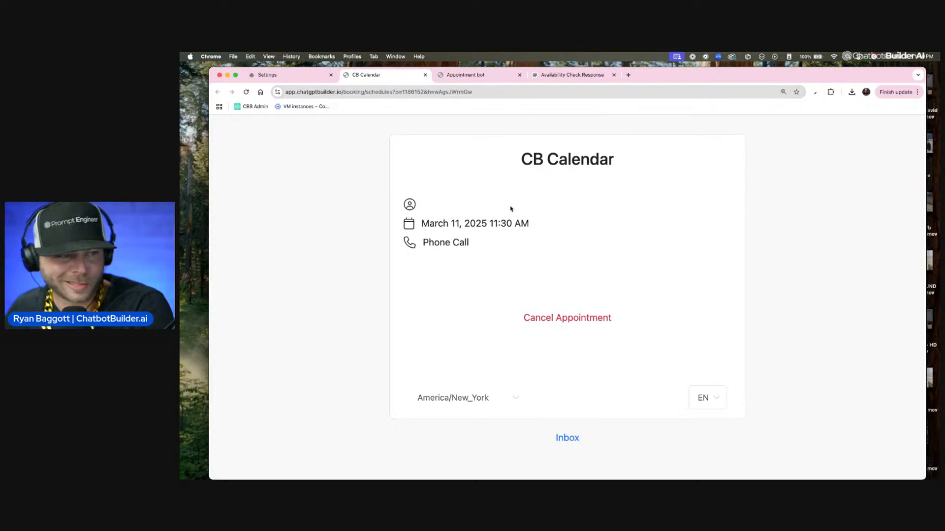
{"action": "left_click", "coordinate": [425, 75]}
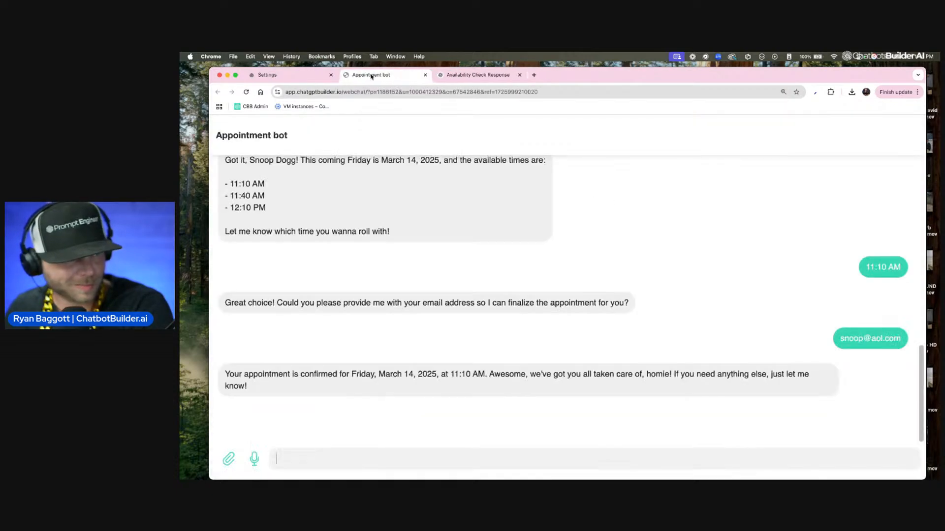
{"action": "left_click", "coordinate": [268, 75]}
{"action": "left_click", "coordinate": [276, 189]}
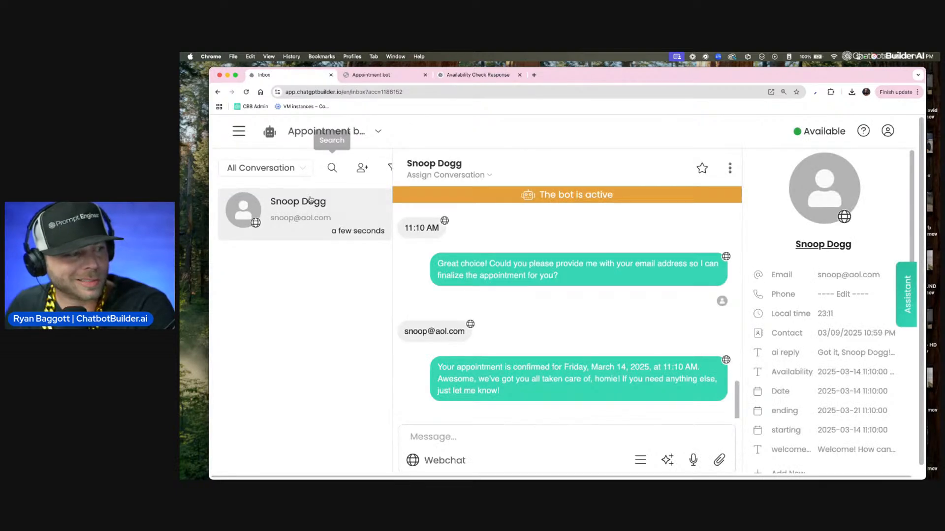
{"action": "scroll", "coordinate": [301, 212], "scroll_direction": "up", "scroll_amount": 5}
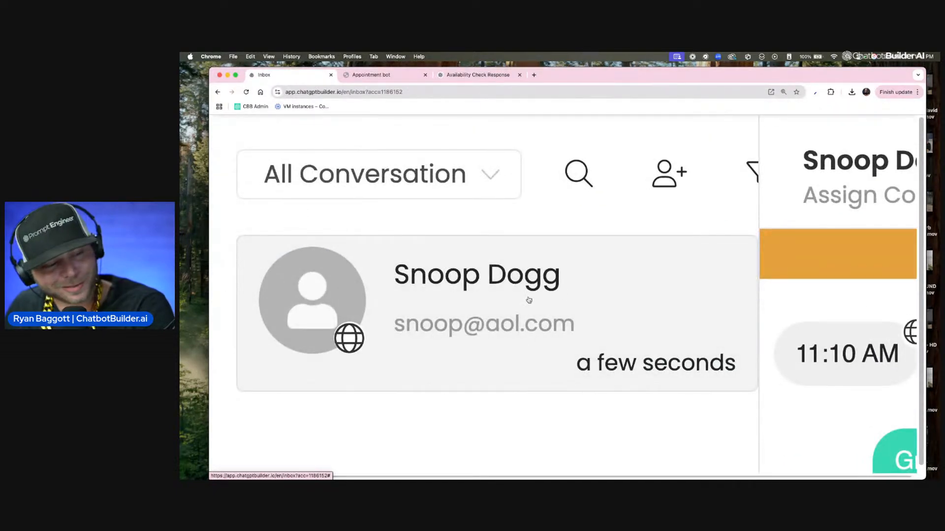
{"action": "scroll", "coordinate": [534, 315], "scroll_direction": "down", "scroll_amount": 5}
{"action": "scroll", "coordinate": [728, 248], "scroll_direction": "up", "scroll_amount": 6}
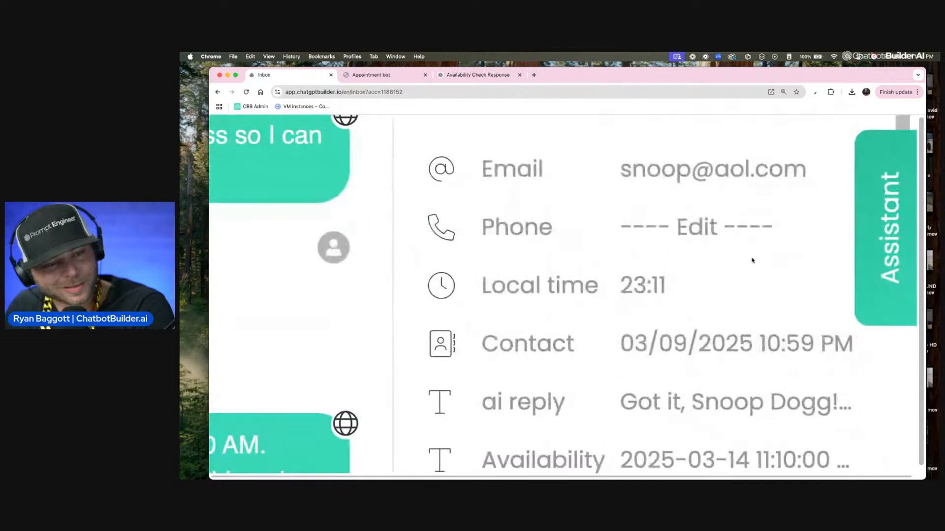
{"action": "scroll", "coordinate": [701, 239], "scroll_direction": "down", "scroll_amount": 2}
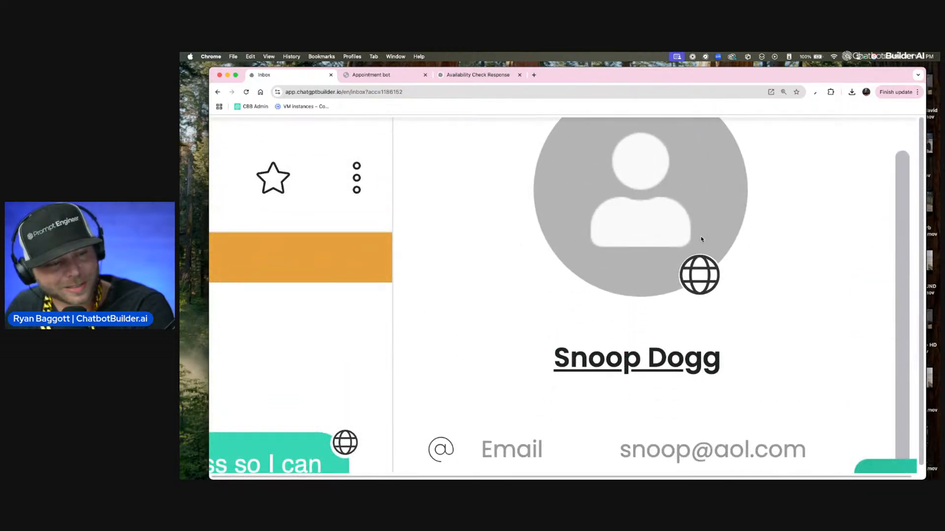
{"action": "scroll", "coordinate": [702, 238], "scroll_direction": "down", "scroll_amount": 5}
{"action": "scroll", "coordinate": [792, 254], "scroll_direction": "down", "scroll_amount": 3}
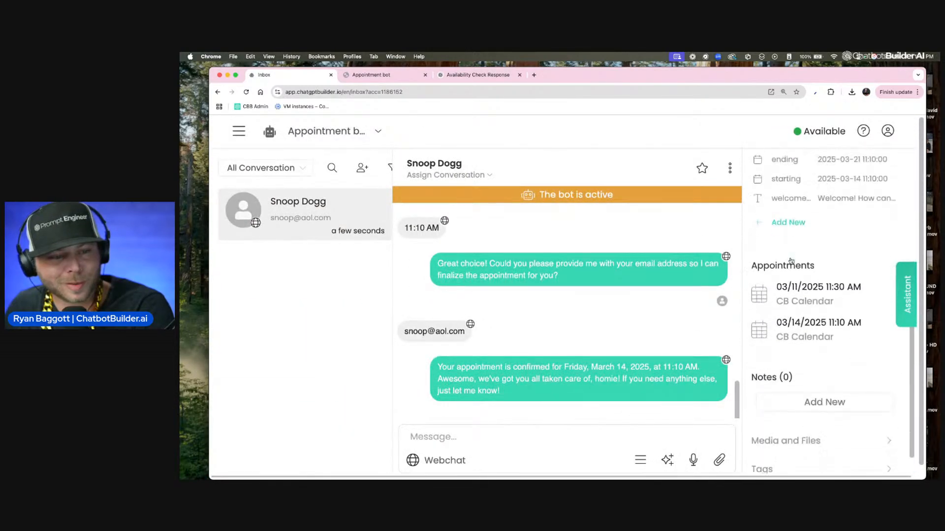
{"action": "scroll", "coordinate": [680, 343], "scroll_direction": "up", "scroll_amount": 6}
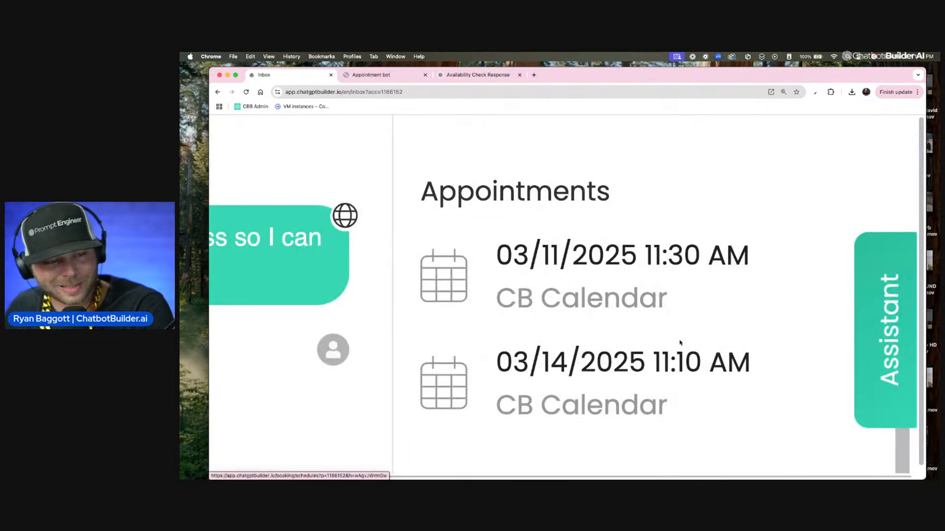
{"action": "scroll", "coordinate": [680, 343], "scroll_direction": "left", "scroll_amount": 5}
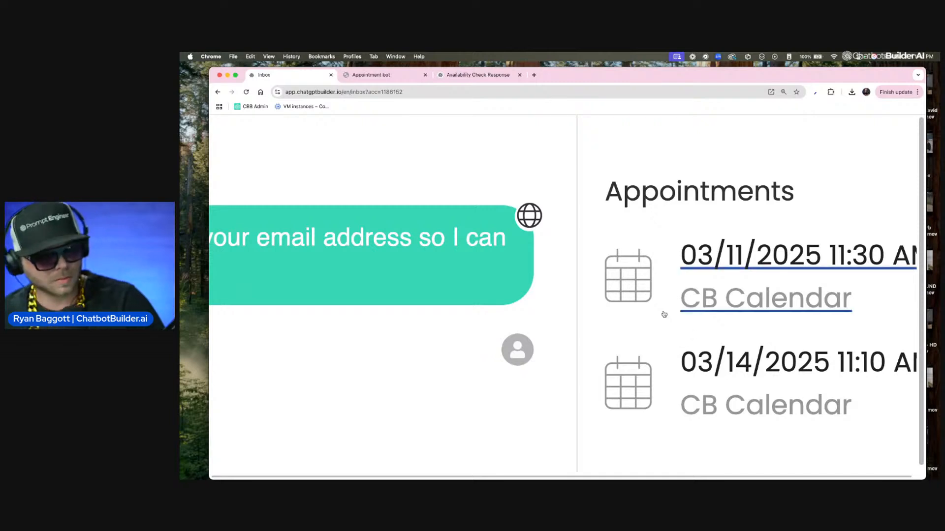
{"action": "scroll", "coordinate": [664, 313], "scroll_direction": "down", "scroll_amount": 5}
{"action": "scroll", "coordinate": [664, 314], "scroll_direction": "down", "scroll_amount": 5}
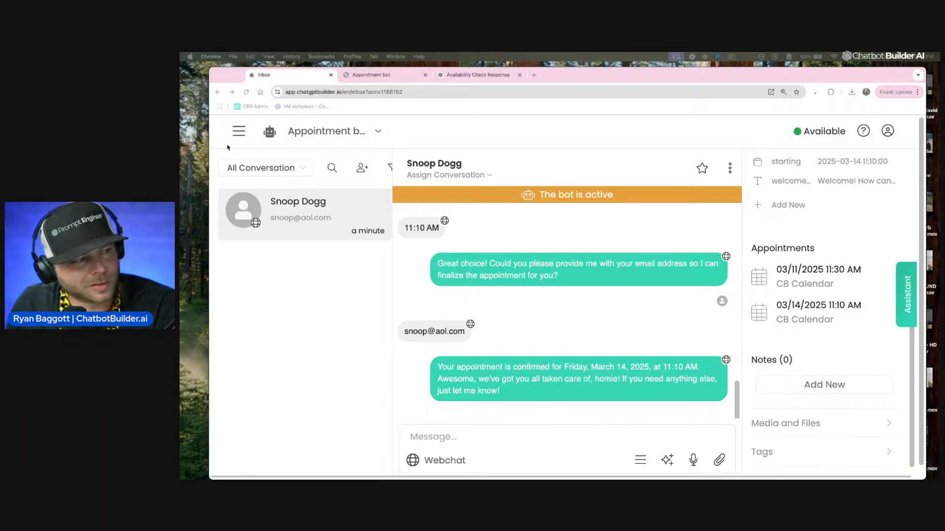
Step: Open the OpenAI block settings inside the Availability flow's message node
{"action": "left_click", "coordinate": [240, 131]}
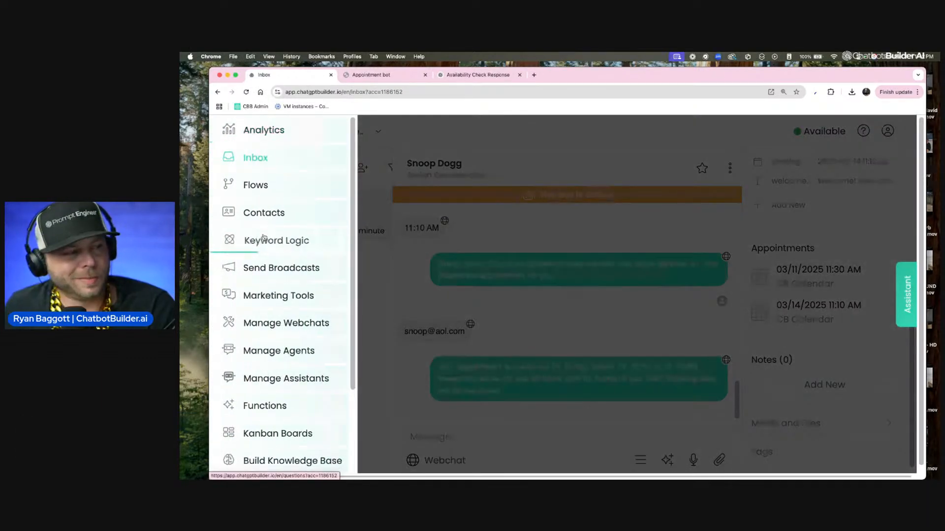
{"action": "left_click", "coordinate": [253, 184]}
{"action": "scroll", "coordinate": [415, 275], "scroll_direction": "down", "scroll_amount": 4}
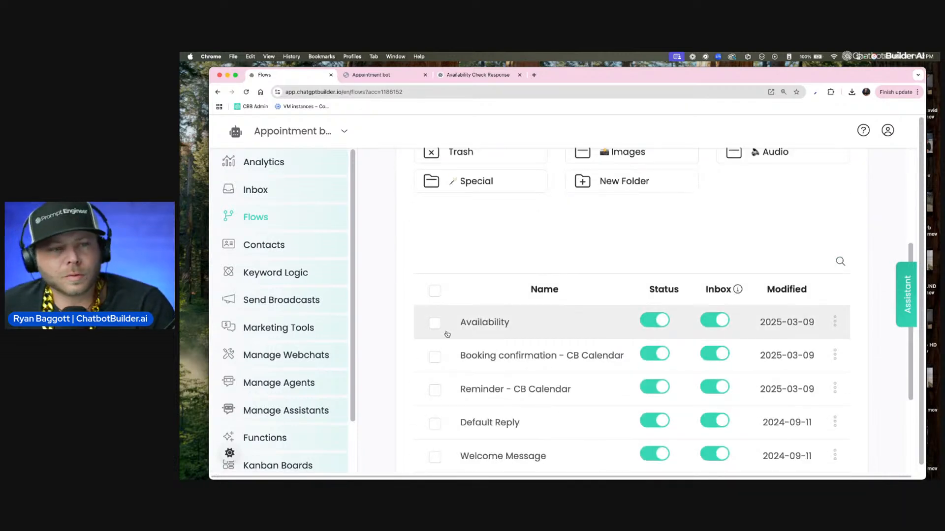
{"action": "left_click", "coordinate": [487, 322]}
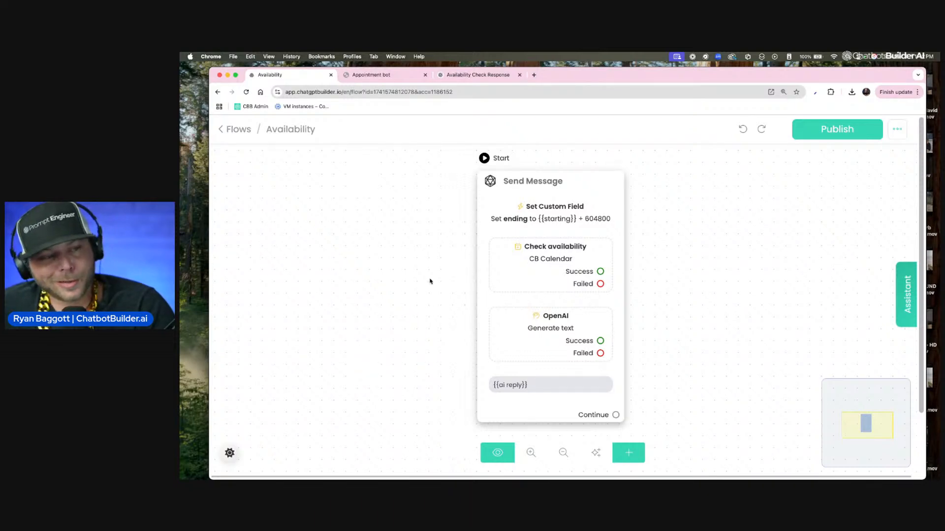
{"action": "left_click", "coordinate": [530, 287]}
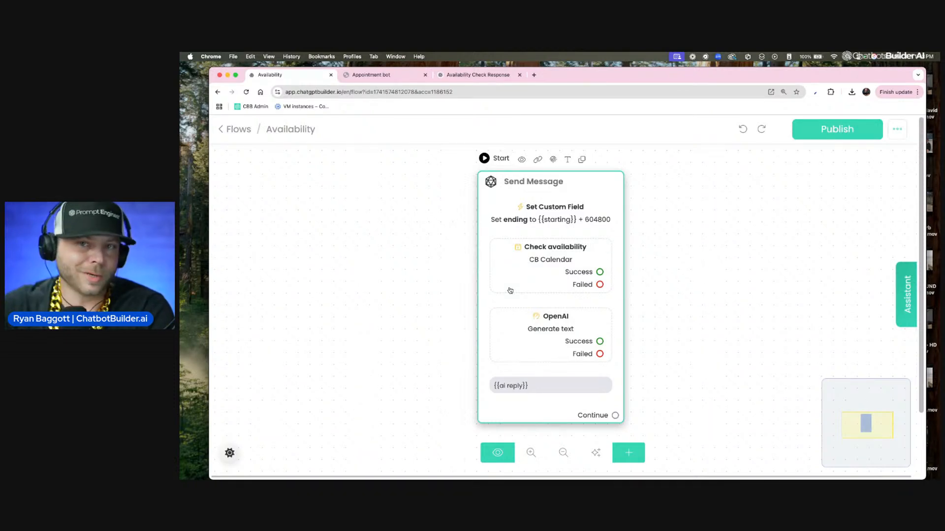
{"action": "left_click", "coordinate": [559, 311]}
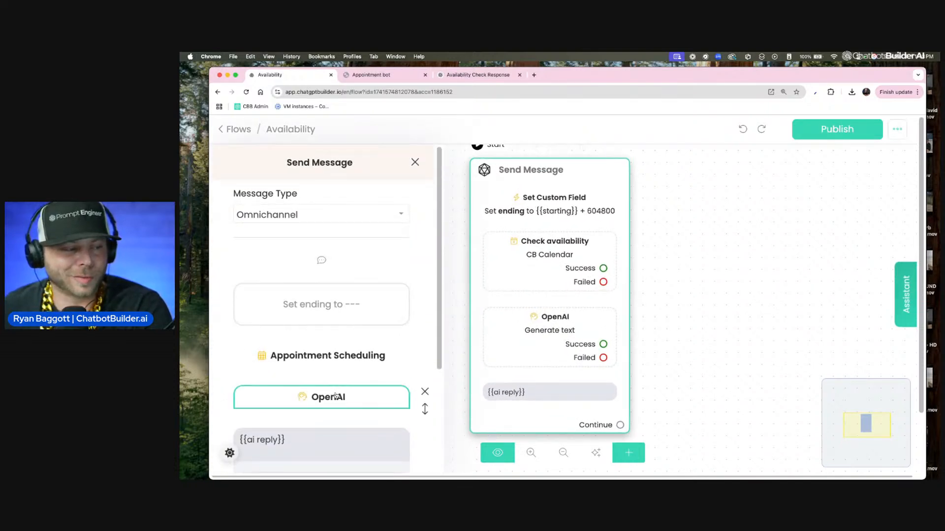
{"action": "left_click", "coordinate": [326, 396]}
{"action": "scroll", "coordinate": [582, 348], "scroll_direction": "down", "scroll_amount": 3}
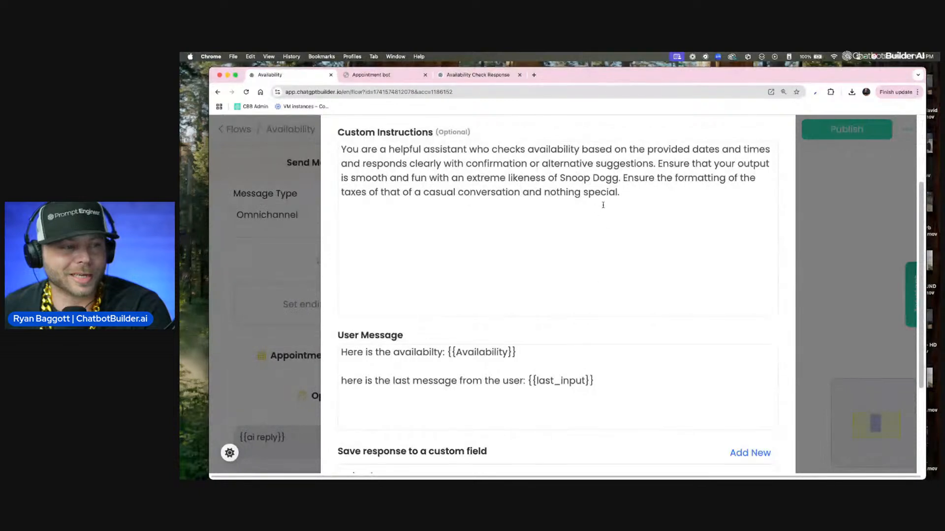
{"action": "scroll", "coordinate": [604, 204], "scroll_direction": "up", "scroll_amount": 2}
Step: Try adding a custom instruction to offer only even, top-of-the-hour appointments starting at the very beginning of the day
{"action": "left_click", "coordinate": [644, 254]}
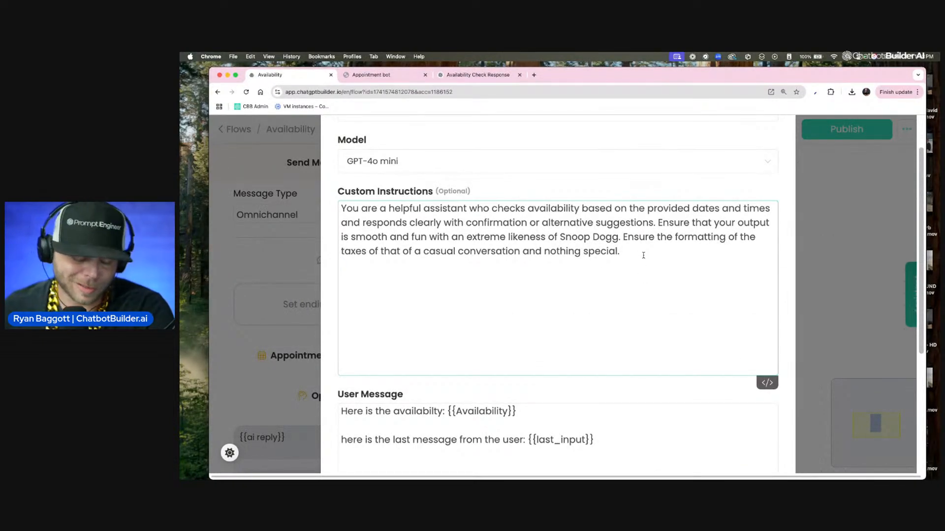
{"action": "left_click", "coordinate": [622, 239]}
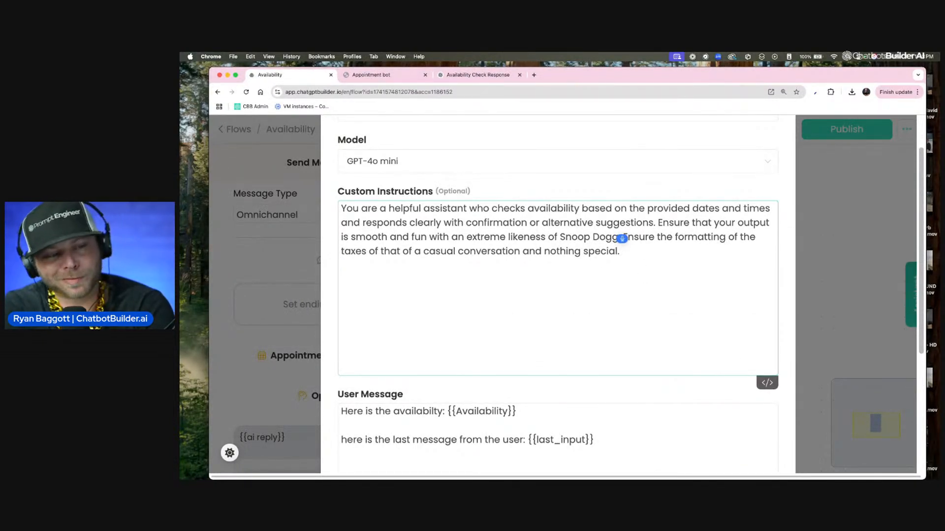
{"action": "type", "text": "Only provide appointments at the top of the hour"}
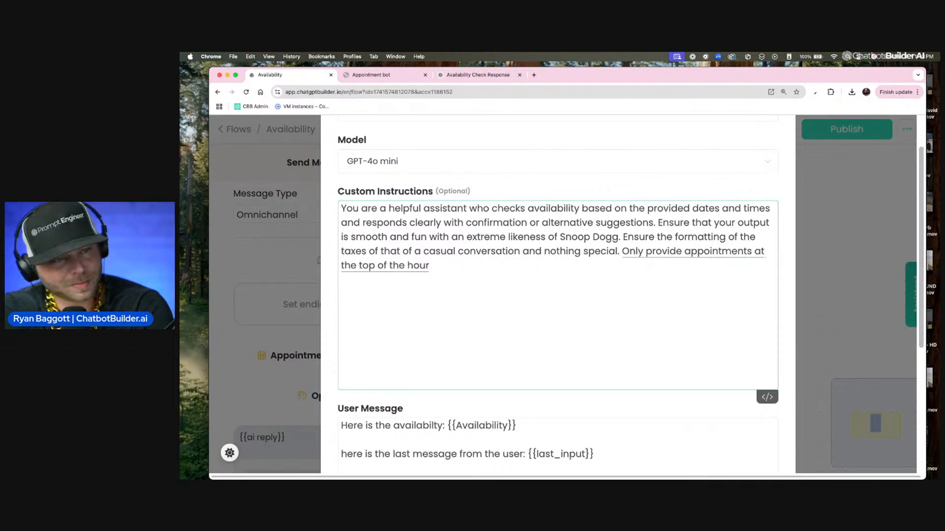
{"action": "left_click", "coordinate": [429, 278]}
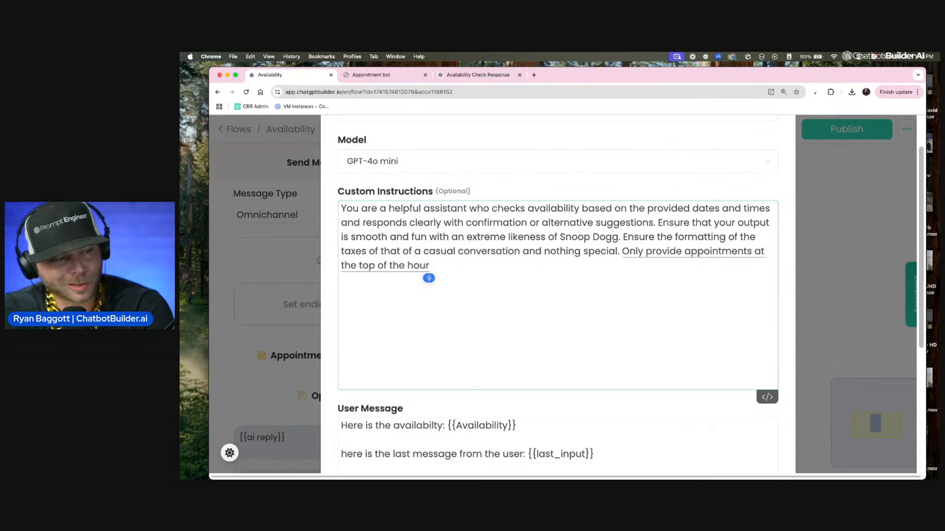
{"action": "type", "text": "and only on even times"}
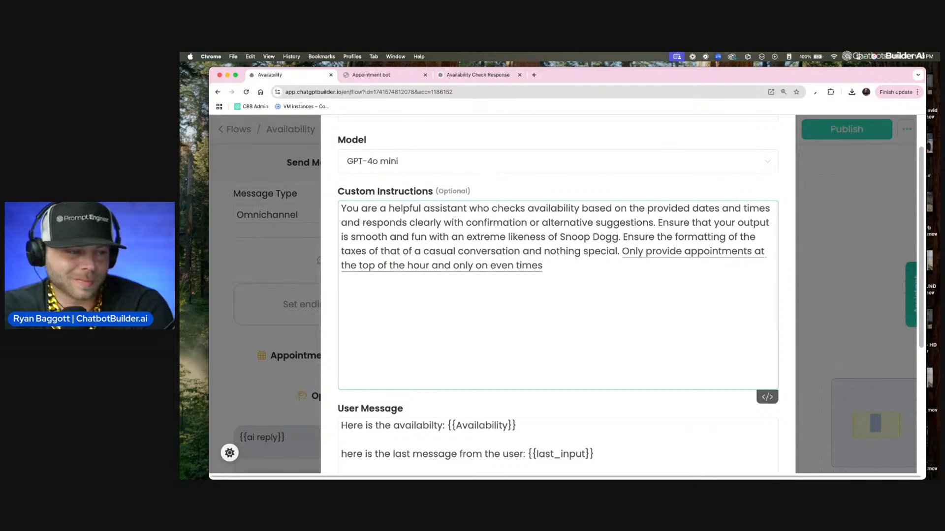
{"action": "left_click", "coordinate": [542, 278]}
{"action": "type", "text": "and"}
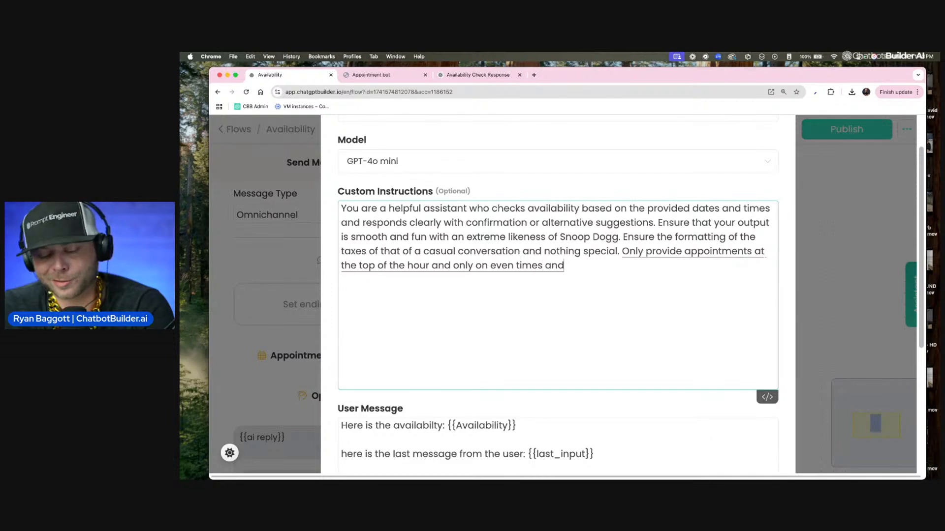
{"action": "type", "text": " starting at the very beginning of the day you know"}
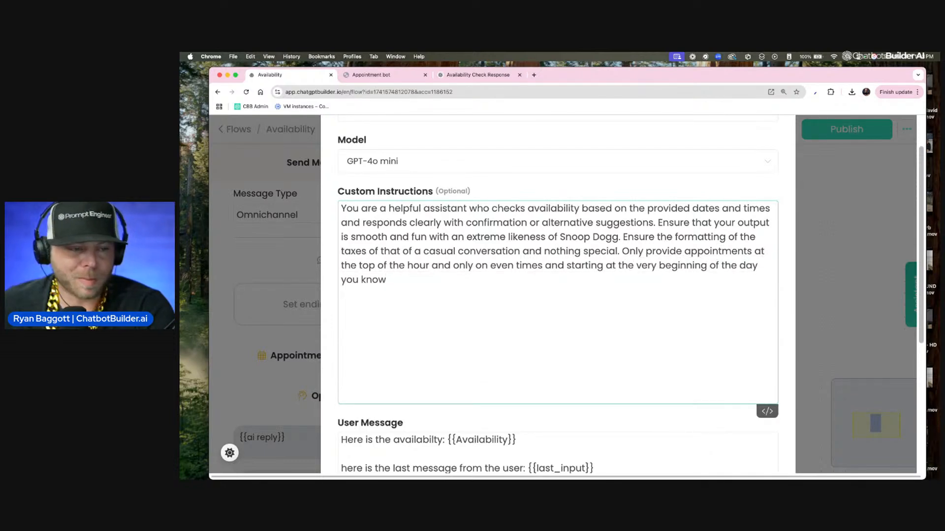
{"action": "scroll", "coordinate": [557, 296], "scroll_direction": "up", "scroll_amount": 1}
{"action": "left_click_drag", "start_coordinate": [757, 292], "coordinate": [744, 326]}
{"action": "left_click", "coordinate": [732, 290]}
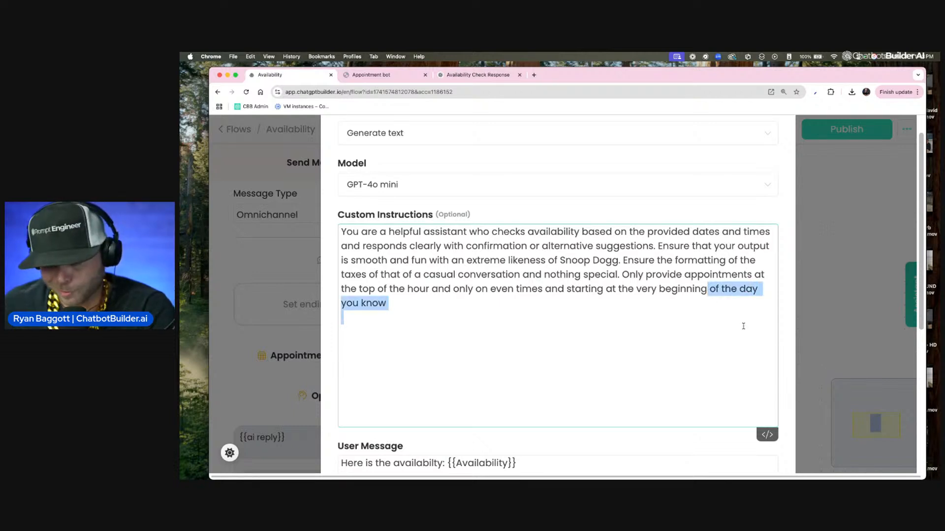
{"action": "type", "text": "."}
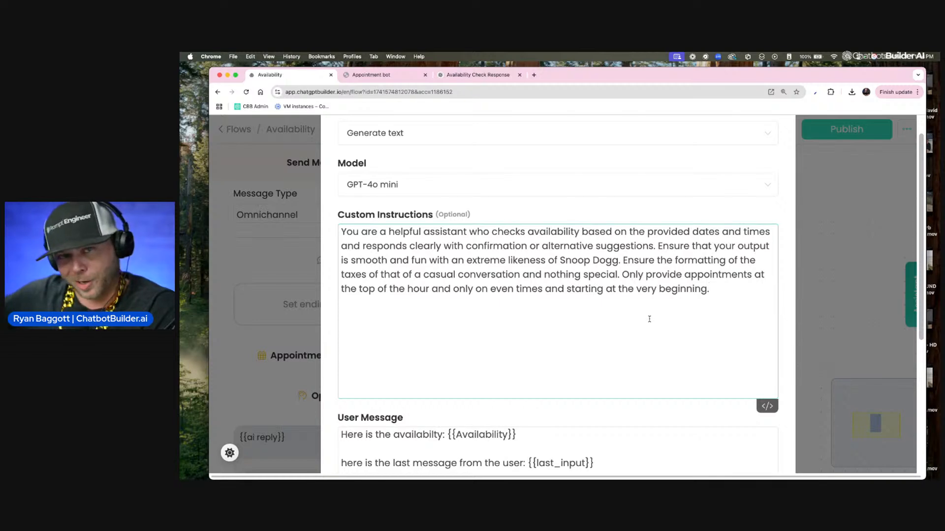
{"action": "scroll", "coordinate": [442, 365], "scroll_direction": "down", "scroll_amount": 5}
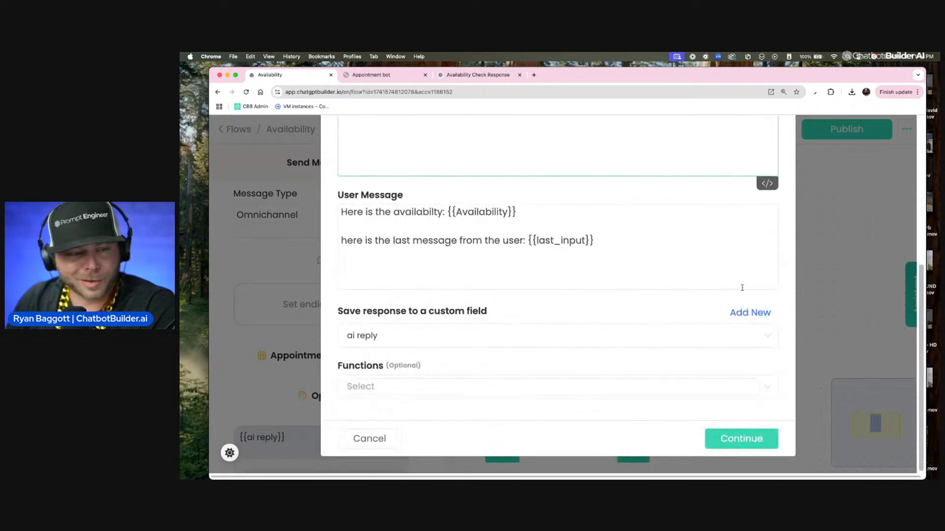
{"action": "left_click", "coordinate": [370, 439]}
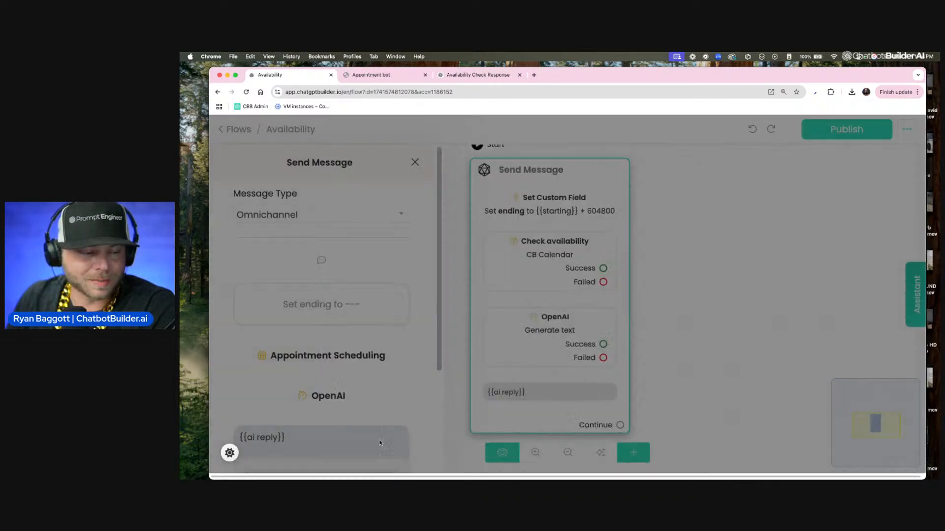
Step: Review the book_appointment function's collected data, calendar and output message settings
{"action": "left_click", "coordinate": [696, 285]}
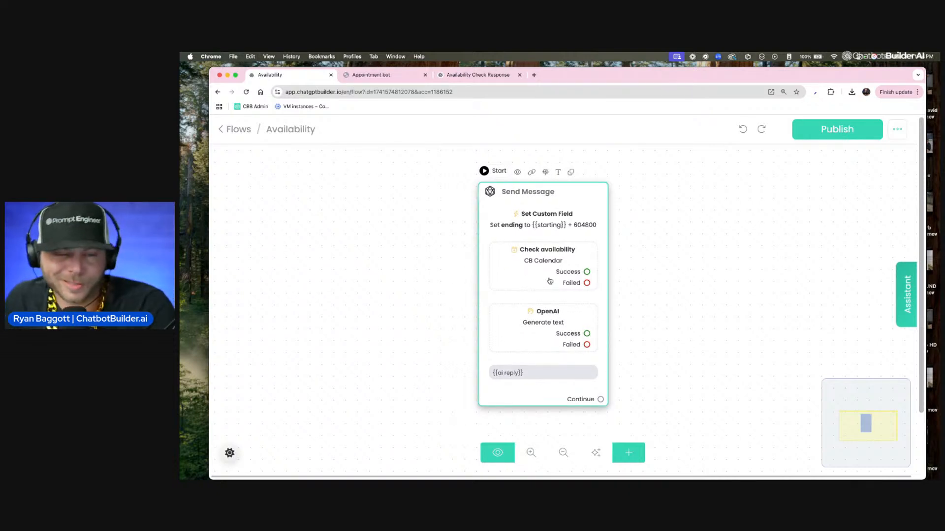
{"action": "left_click", "coordinate": [232, 129]}
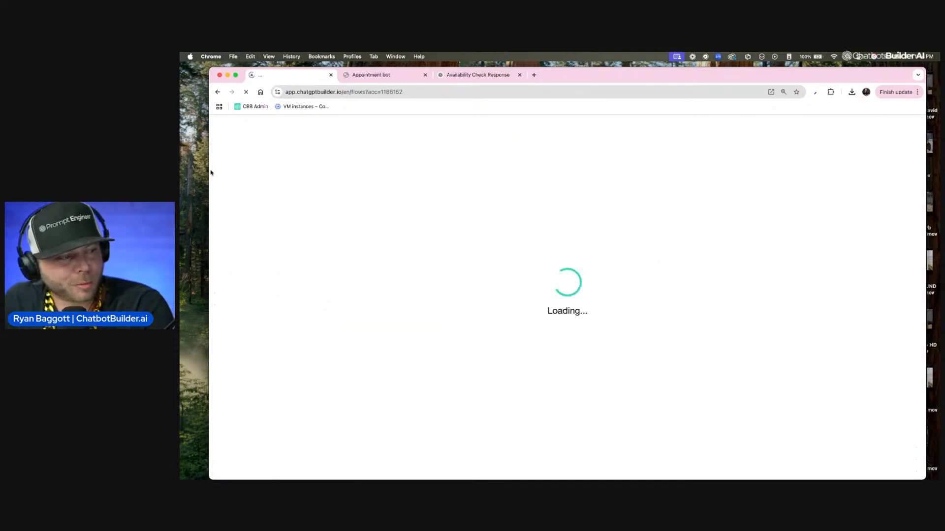
{"action": "scroll", "coordinate": [274, 435], "scroll_direction": "down", "scroll_amount": 1}
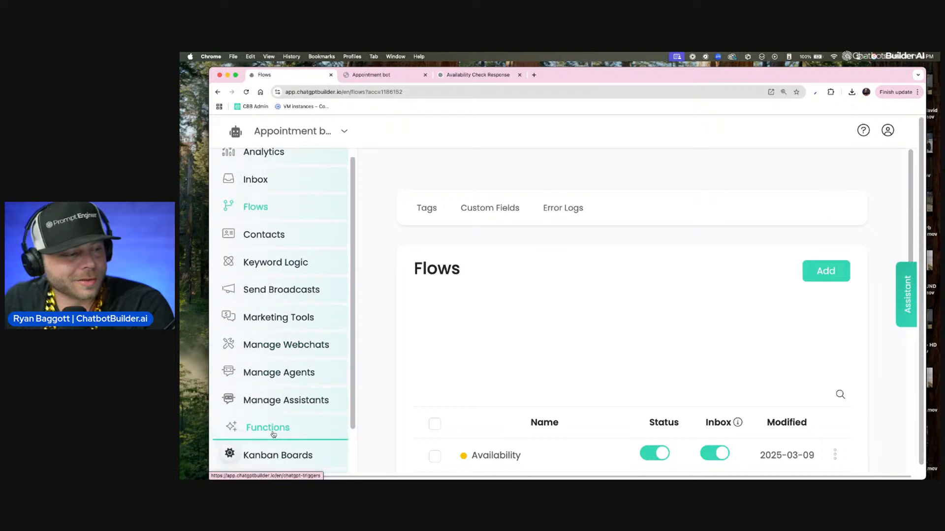
{"action": "left_click", "coordinate": [273, 433]}
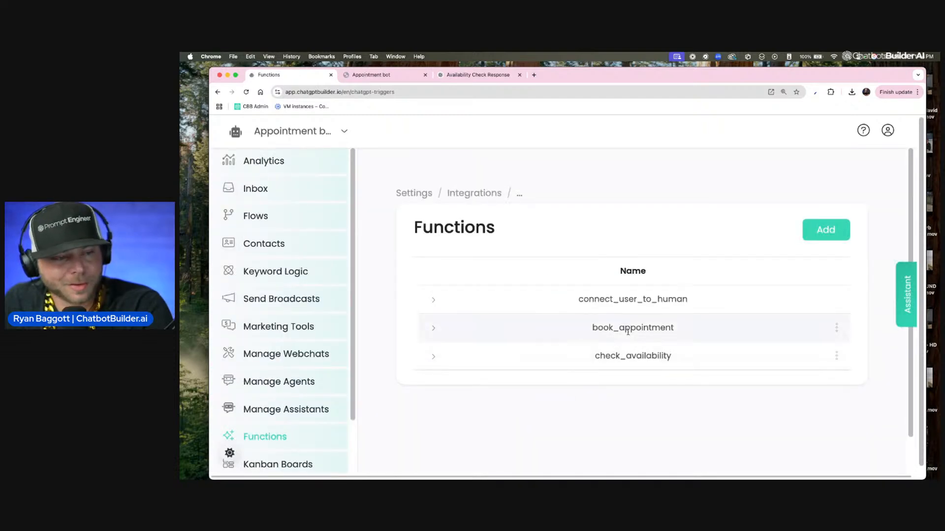
{"action": "left_click", "coordinate": [837, 328]}
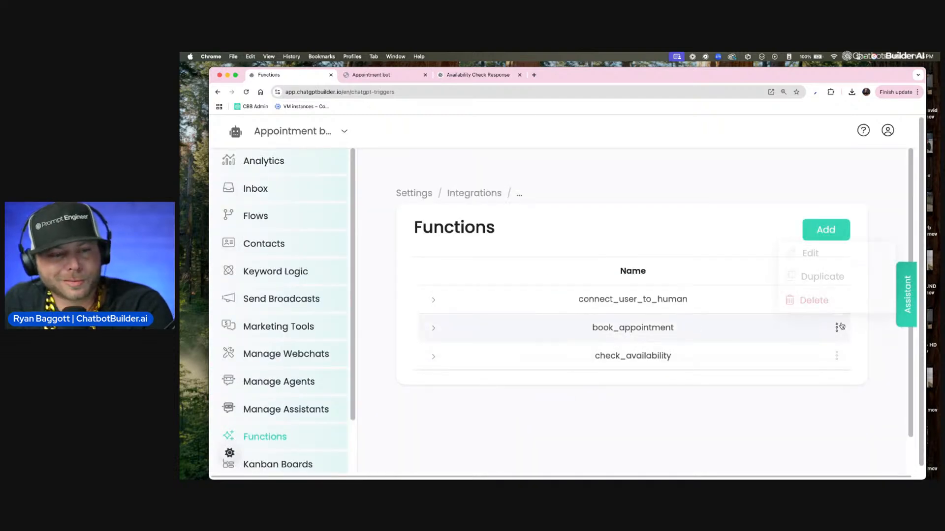
{"action": "left_click", "coordinate": [820, 254]}
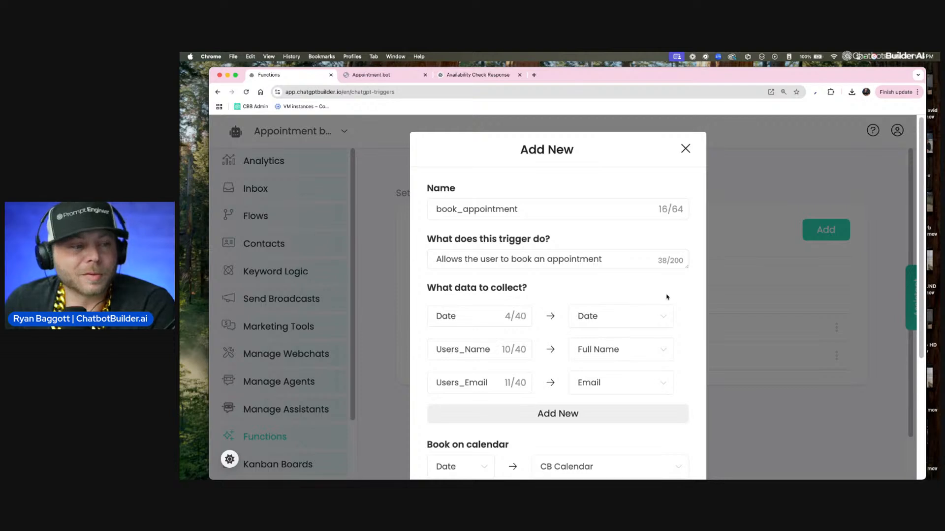
{"action": "scroll", "coordinate": [663, 274], "scroll_direction": "down", "scroll_amount": 1}
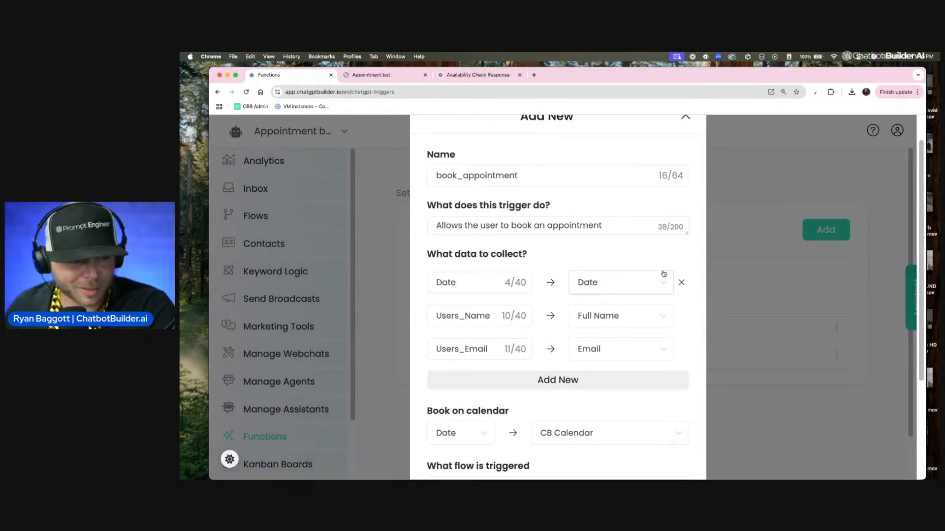
{"action": "scroll", "coordinate": [664, 274], "scroll_direction": "down", "scroll_amount": 5}
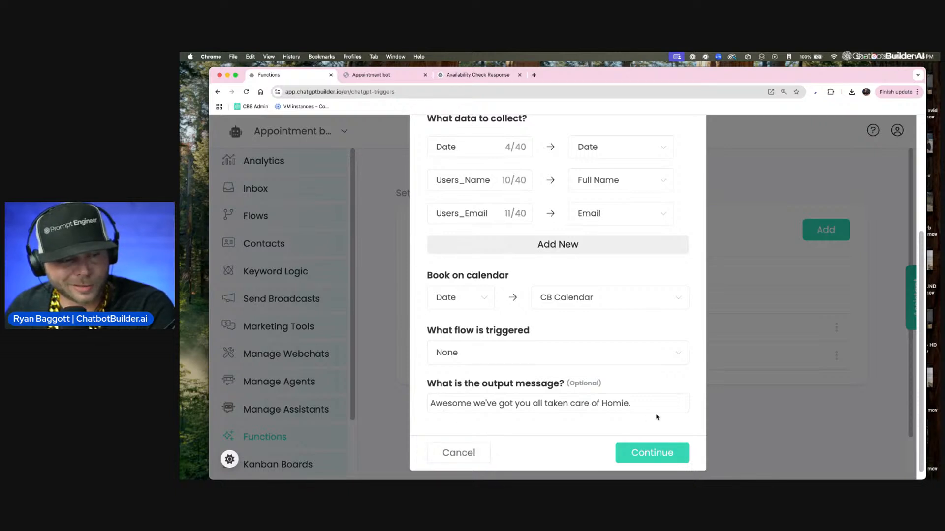
{"action": "left_click_drag", "start_coordinate": [654, 404], "coordinate": [427, 406]}
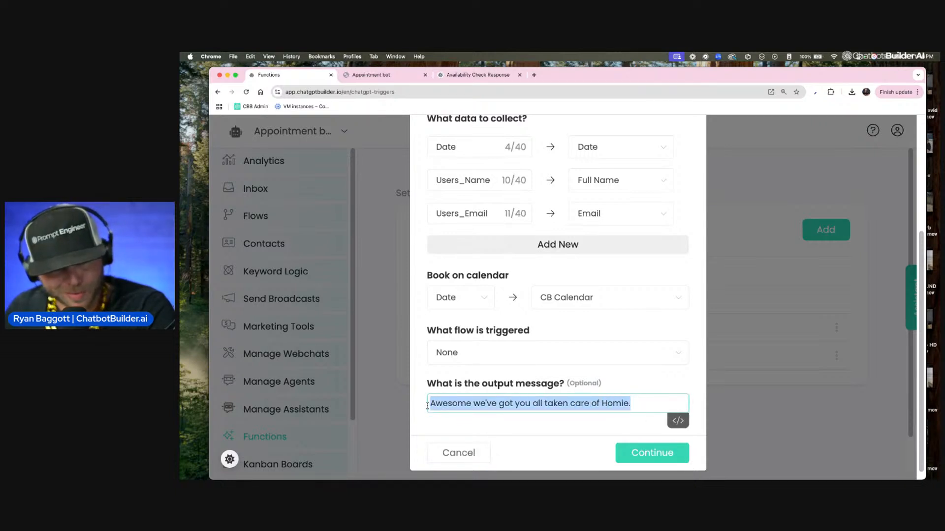
{"action": "left_click", "coordinate": [466, 453]}
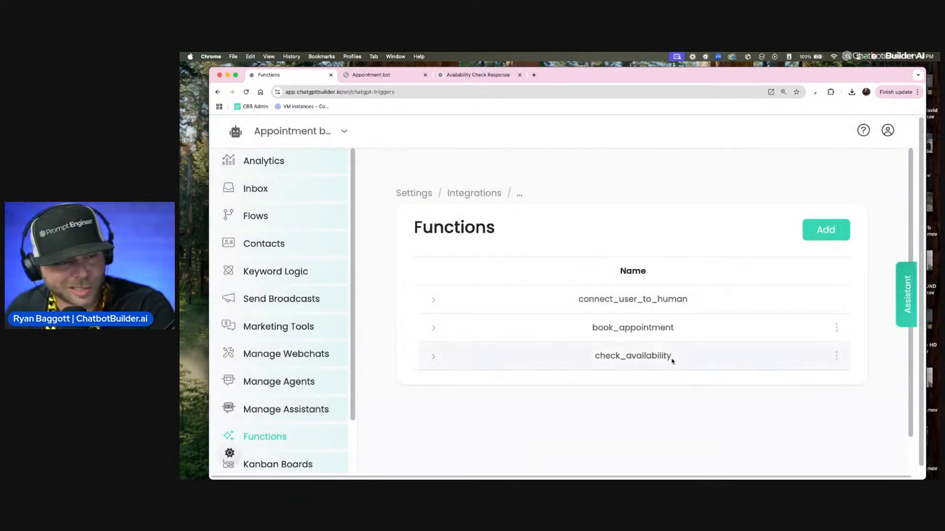
Step: Review the check_availability function's description, collected data and triggered flow
{"action": "left_click", "coordinate": [836, 356]}
{"action": "left_click", "coordinate": [830, 285]}
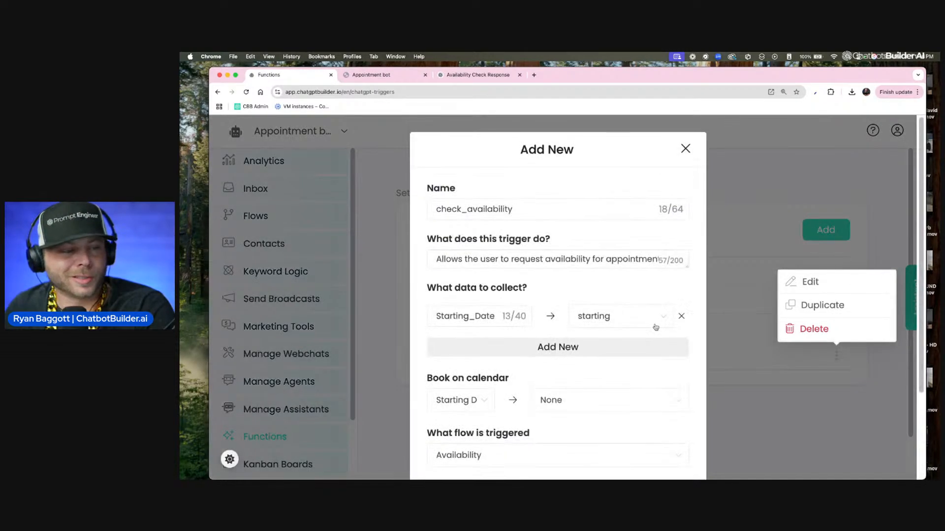
{"action": "scroll", "coordinate": [577, 347], "scroll_direction": "down", "scroll_amount": 3}
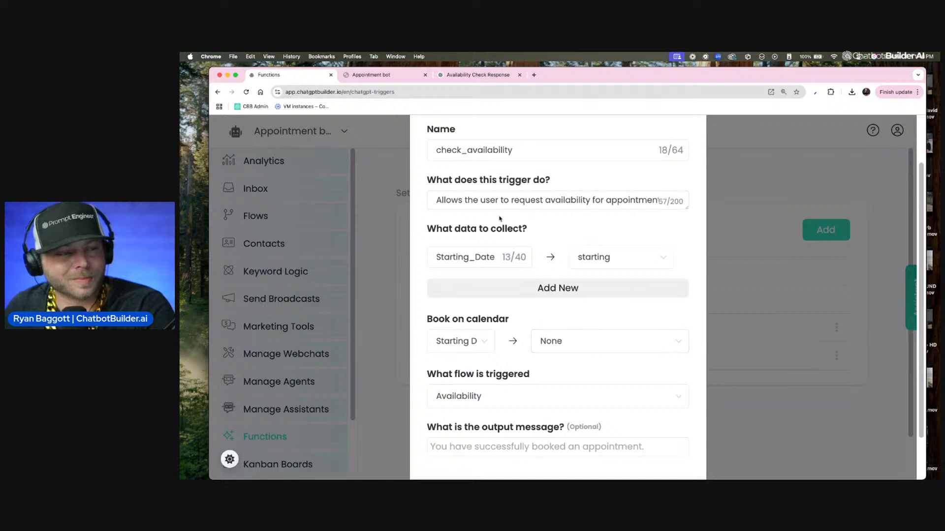
{"action": "left_click_drag", "start_coordinate": [540, 200], "coordinate": [694, 210]}
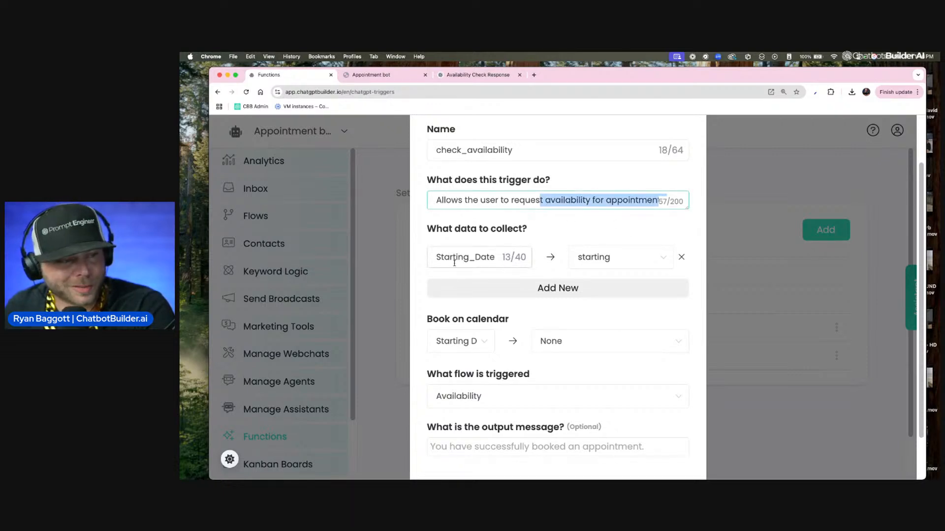
{"action": "left_click", "coordinate": [609, 238]}
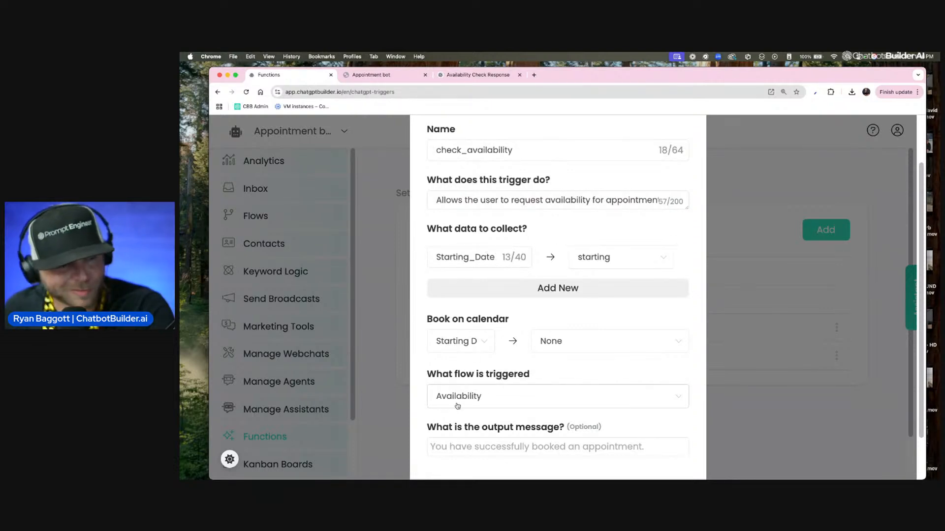
{"action": "scroll", "coordinate": [450, 406], "scroll_direction": "down", "scroll_amount": 3}
{"action": "left_click", "coordinate": [472, 431]}
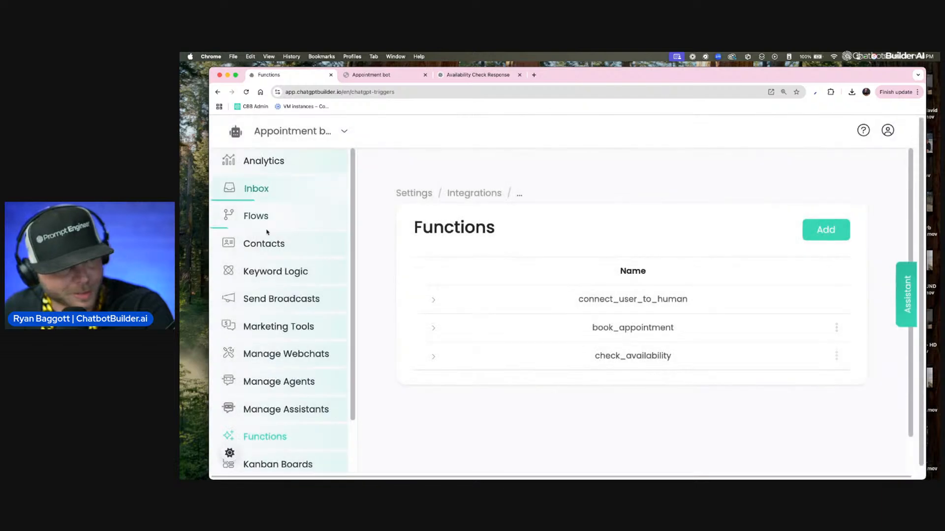
Step: Reopen the Availability flow
{"action": "left_click", "coordinate": [261, 217]}
{"action": "scroll", "coordinate": [481, 371], "scroll_direction": "down", "scroll_amount": 3}
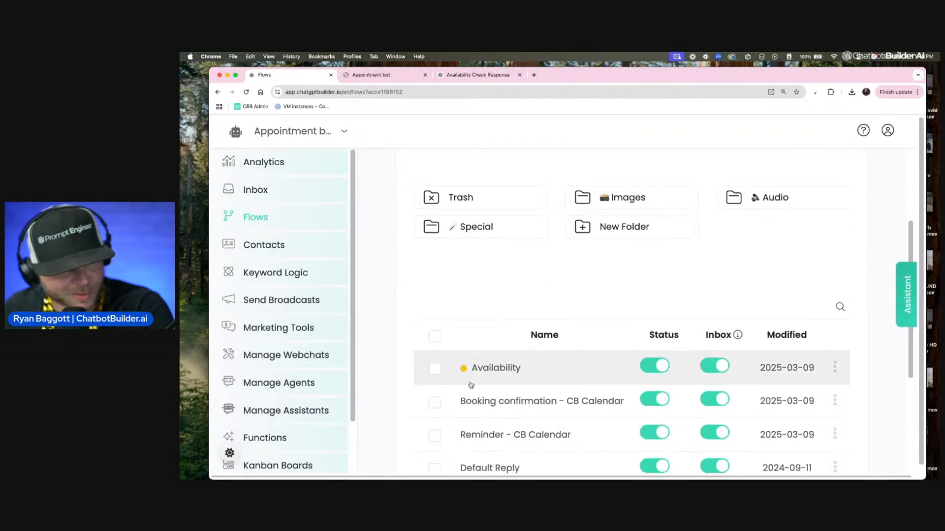
{"action": "left_click", "coordinate": [480, 376]}
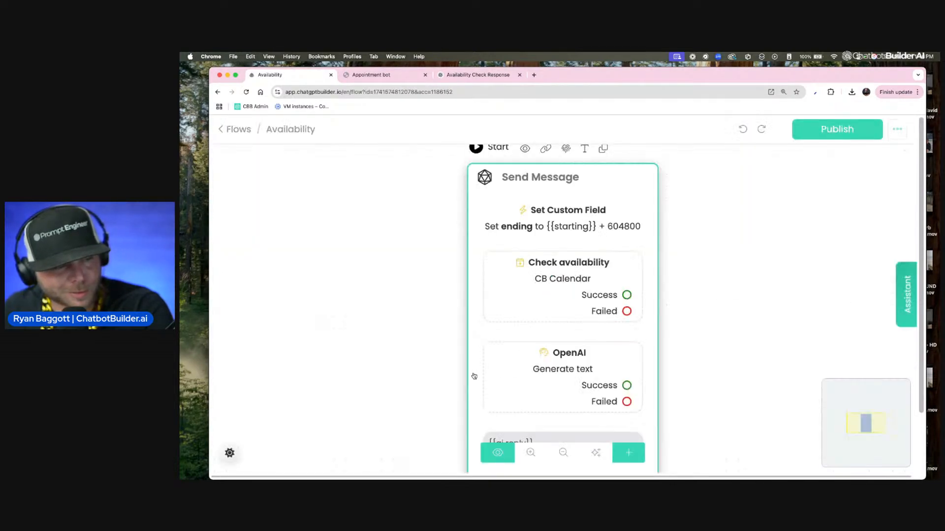
{"action": "scroll", "coordinate": [332, 344], "scroll_direction": "down", "scroll_amount": 1}
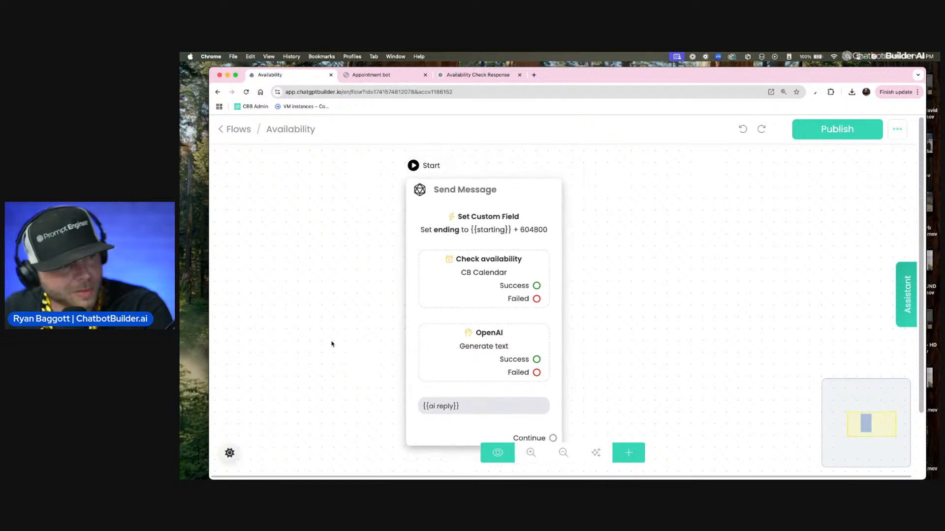
Step: Open the Send Message node and review the Set Custom Field value that sets ending to starting plus 604800
{"action": "left_click_drag", "start_coordinate": [332, 344], "coordinate": [363, 325]}
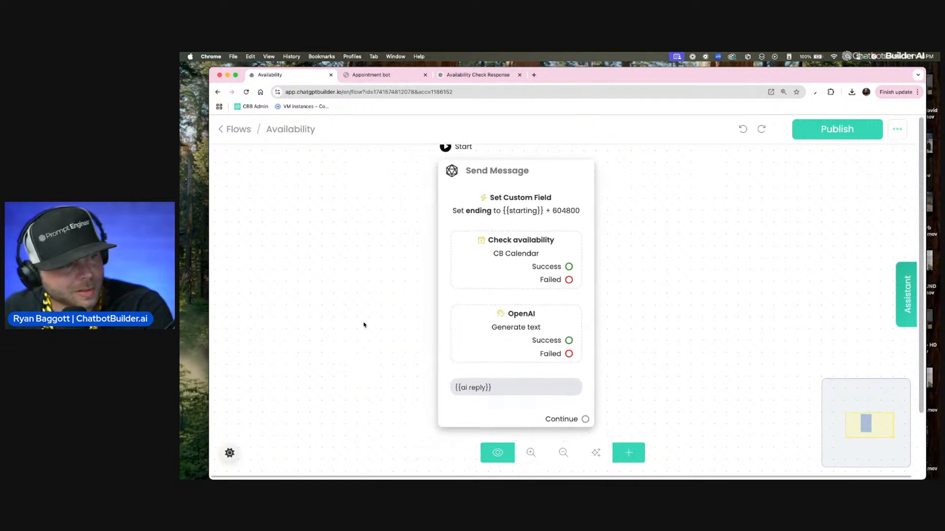
{"action": "left_click", "coordinate": [512, 236]}
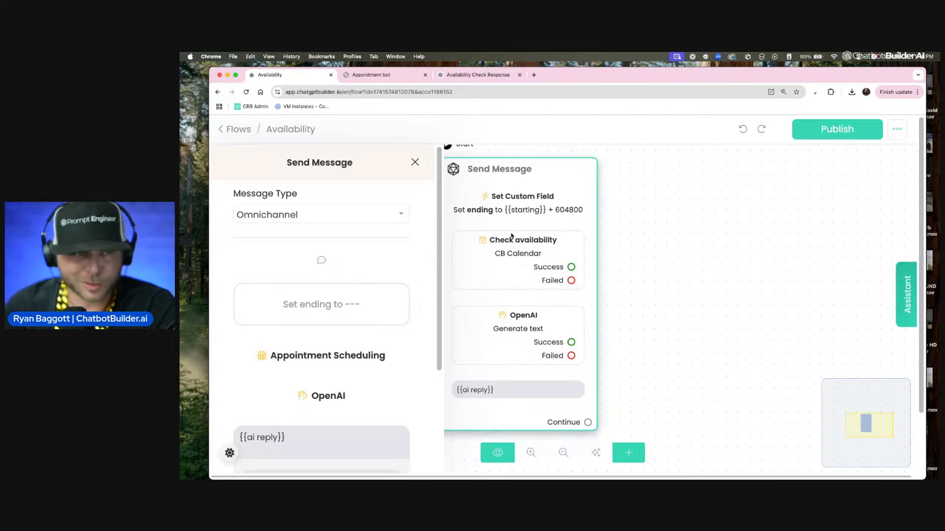
{"action": "scroll", "coordinate": [324, 228], "scroll_direction": "down", "scroll_amount": 3}
{"action": "left_click", "coordinate": [329, 164]}
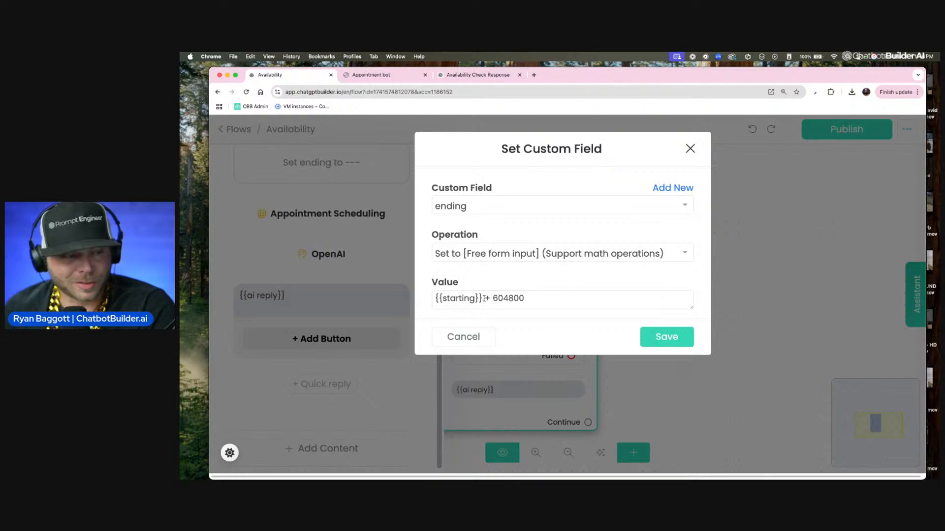
{"action": "scroll", "coordinate": [484, 298], "scroll_direction": "up", "scroll_amount": 5}
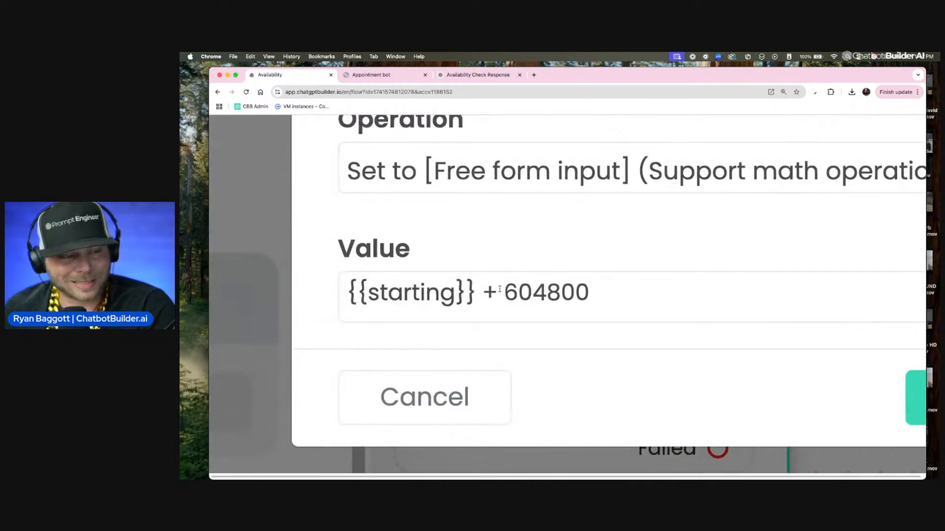
{"action": "left_click_drag", "start_coordinate": [504, 289], "coordinate": [591, 290]}
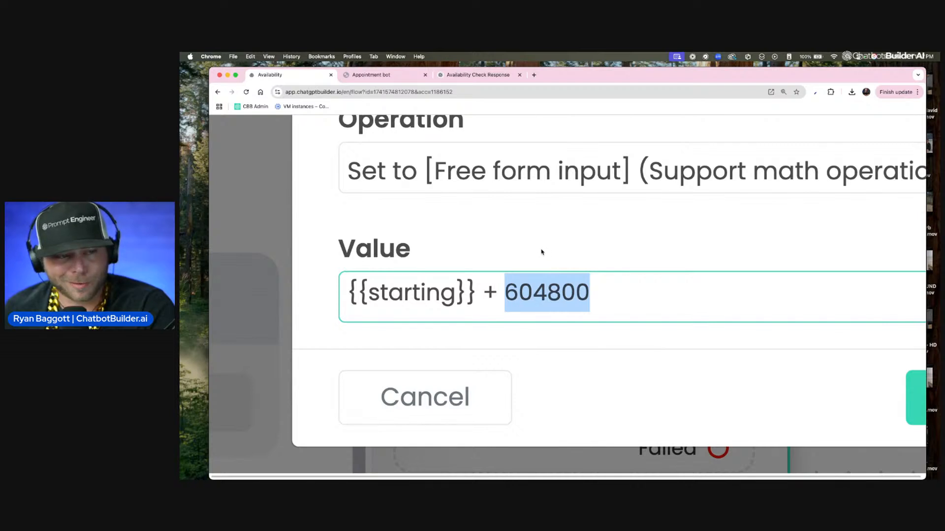
{"action": "scroll", "coordinate": [541, 252], "scroll_direction": "down", "scroll_amount": 5}
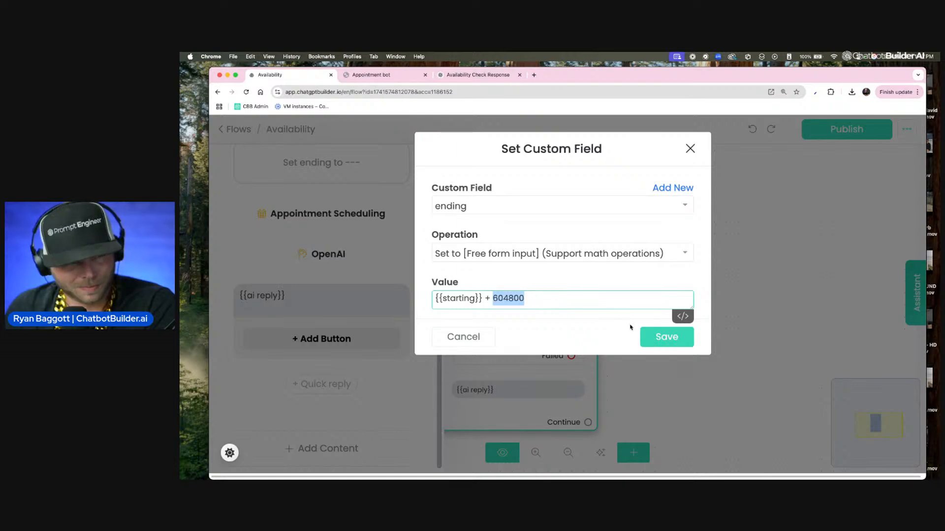
{"action": "left_click", "coordinate": [468, 341]}
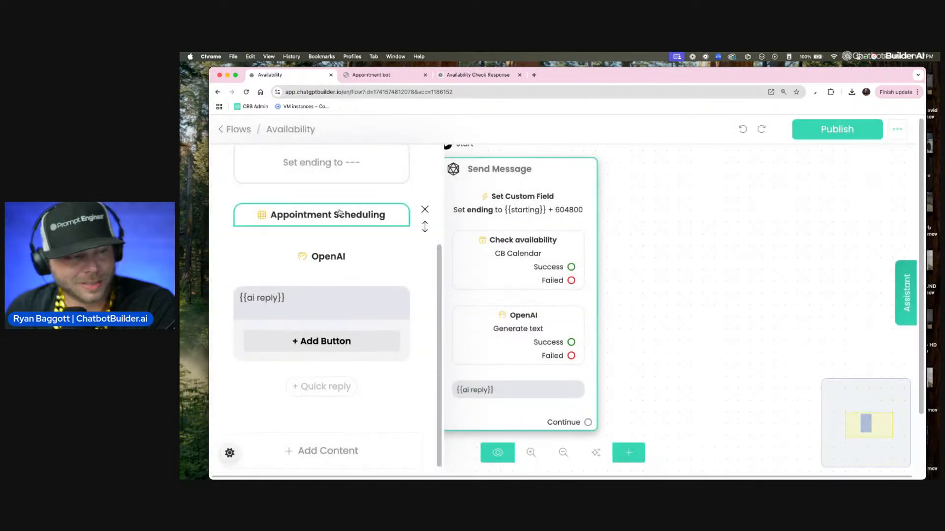
Step: Review the Appointment Scheduling action's calendar, start date, end date and saved response field settings
{"action": "scroll", "coordinate": [356, 238], "scroll_direction": "up", "scroll_amount": 5}
{"action": "scroll", "coordinate": [364, 276], "scroll_direction": "down", "scroll_amount": 2}
{"action": "left_click", "coordinate": [377, 294]}
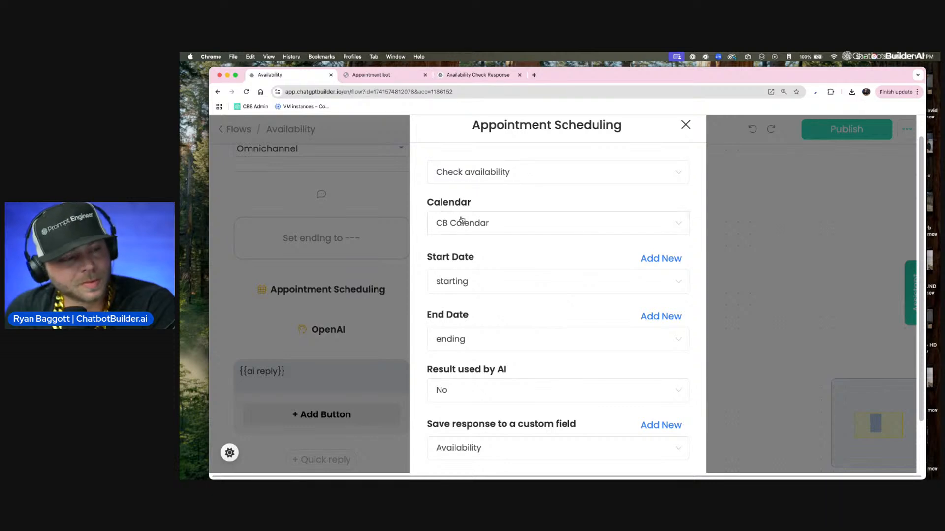
{"action": "scroll", "coordinate": [464, 220], "scroll_direction": "down", "scroll_amount": 2}
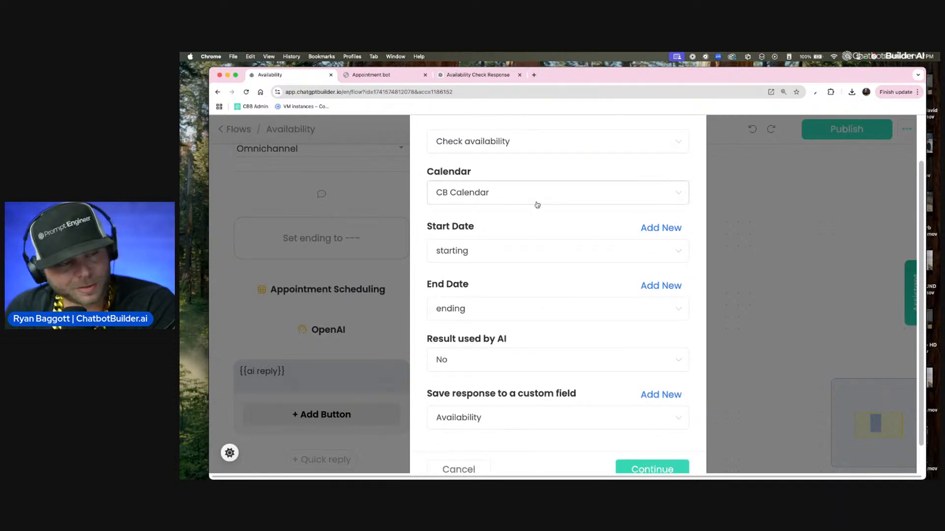
{"action": "scroll", "coordinate": [507, 213], "scroll_direction": "down", "scroll_amount": 2}
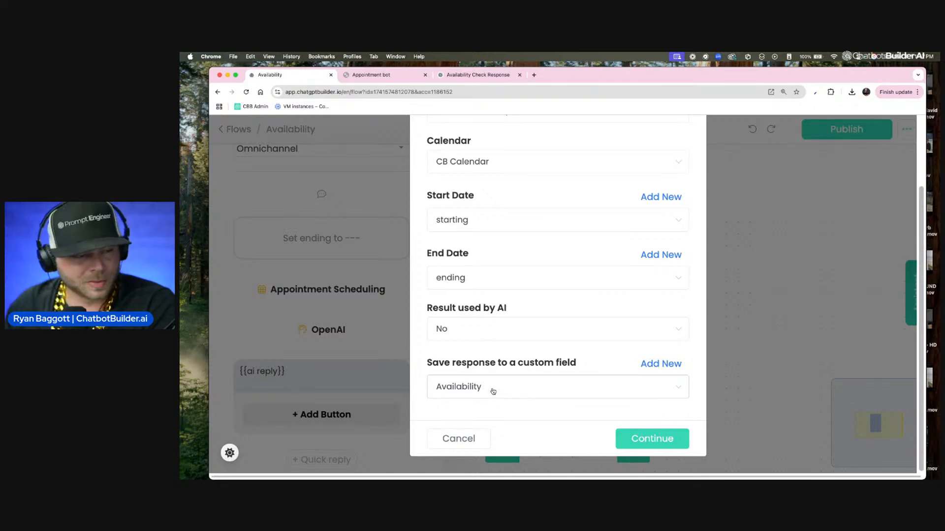
{"action": "left_click", "coordinate": [471, 439]}
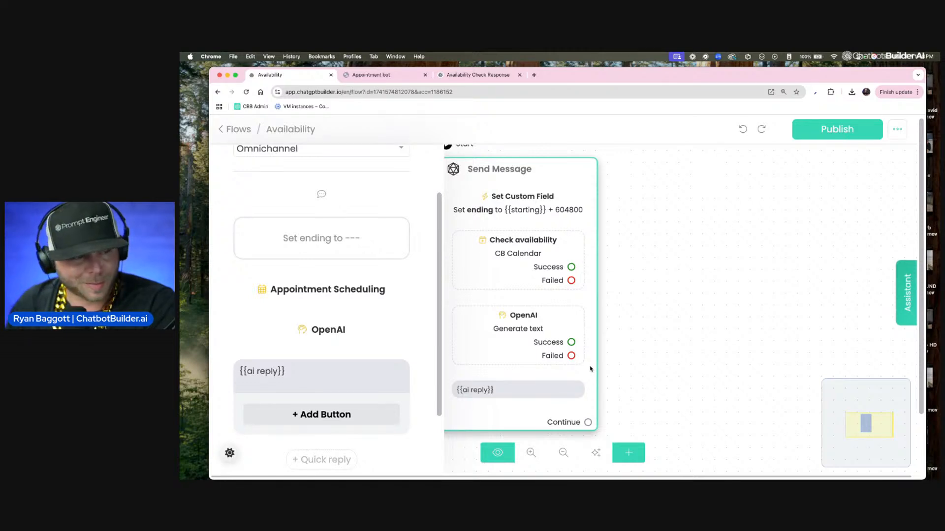
Step: Edit the OpenAI action so its user message contains only {{Availability}}, then save it
{"action": "left_click", "coordinate": [355, 329]}
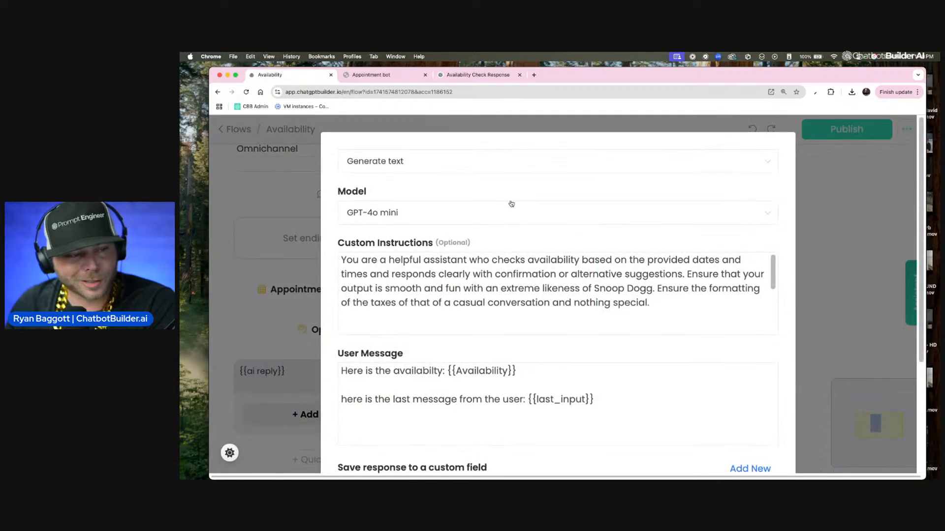
{"action": "scroll", "coordinate": [548, 320], "scroll_direction": "down", "scroll_amount": 2}
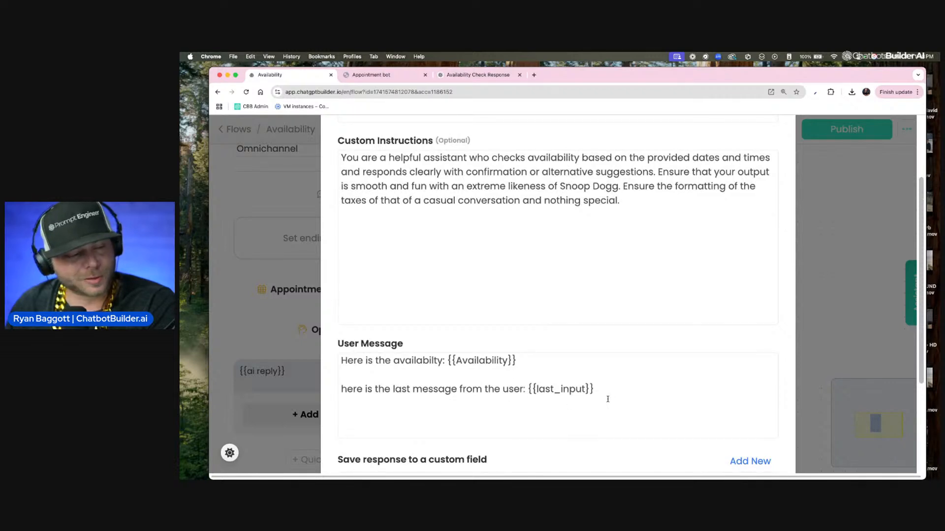
{"action": "left_click_drag", "start_coordinate": [590, 390], "coordinate": [350, 380]}
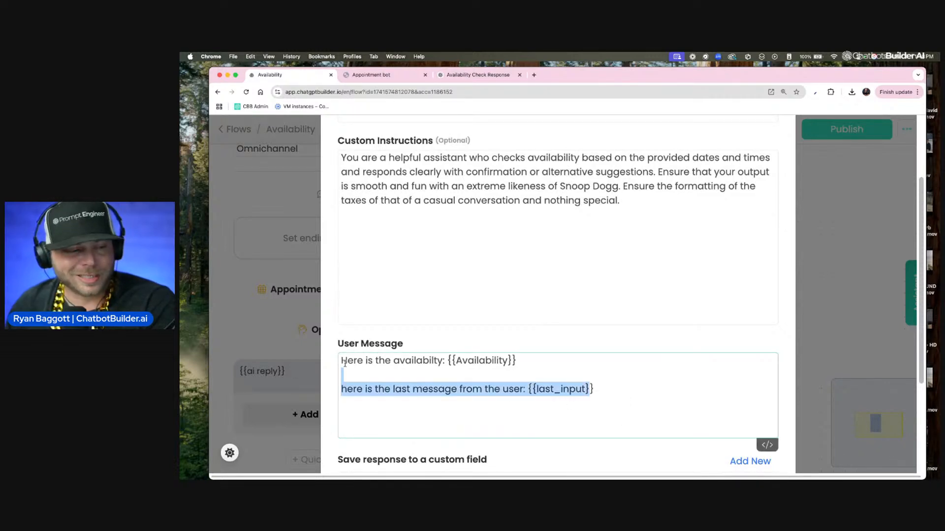
{"action": "scroll", "coordinate": [344, 363], "scroll_direction": "down", "scroll_amount": 3}
{"action": "scroll", "coordinate": [435, 347], "scroll_direction": "up", "scroll_amount": 2}
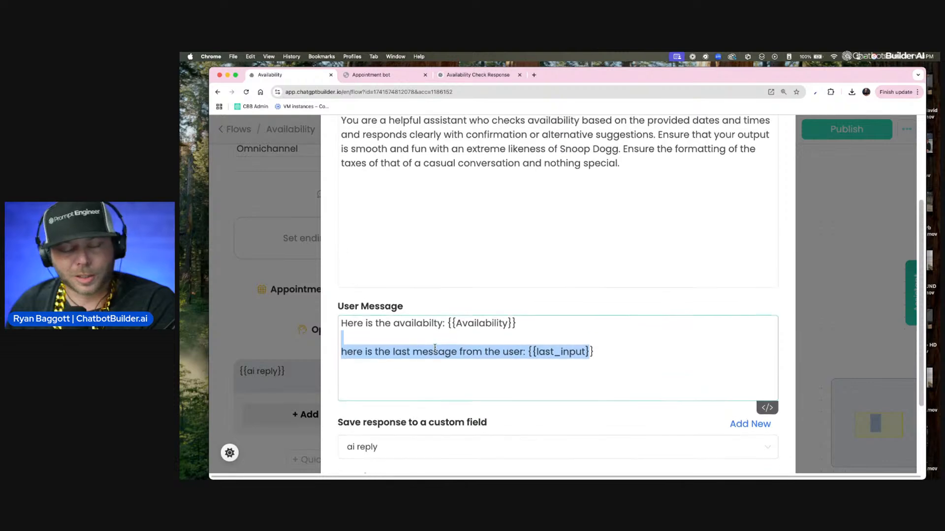
{"action": "scroll", "coordinate": [435, 347], "scroll_direction": "up", "scroll_amount": 3}
{"action": "left_click", "coordinate": [400, 167]}
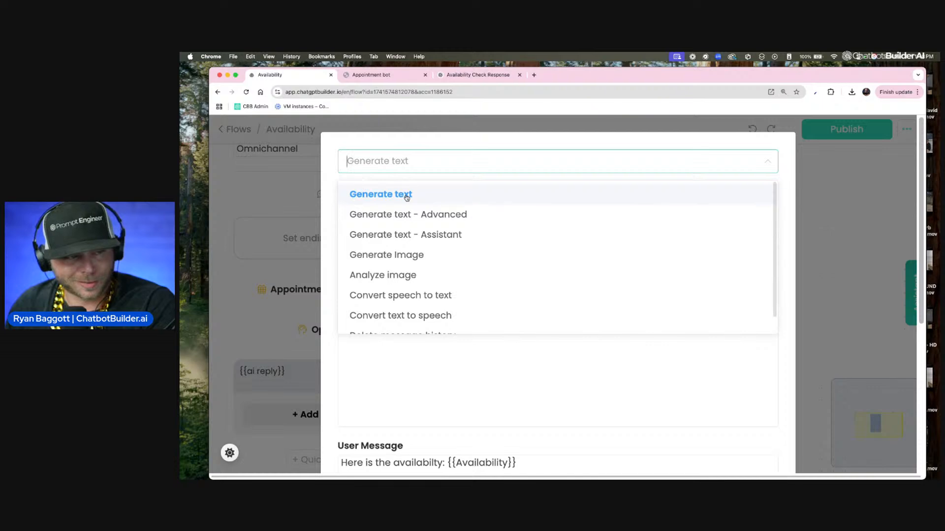
{"action": "left_click", "coordinate": [450, 149]}
{"action": "scroll", "coordinate": [449, 211], "scroll_direction": "down", "scroll_amount": 5}
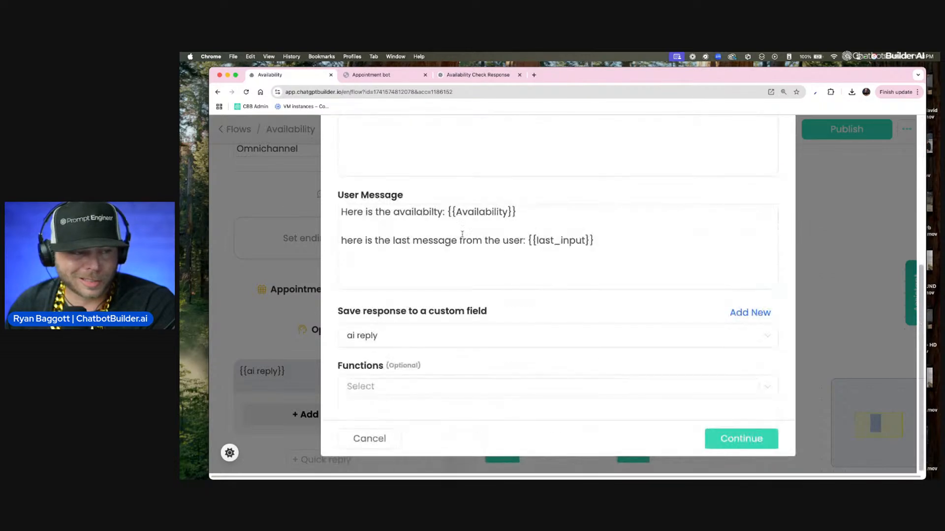
{"action": "left_click", "coordinate": [604, 241]}
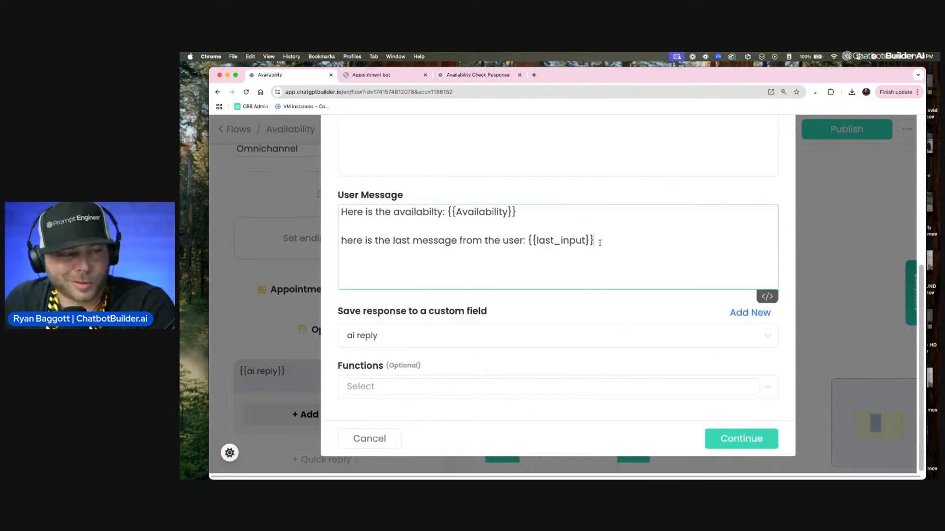
{"action": "key", "text": "super+shift+Left"}
{"action": "key", "text": "BackSpace"}
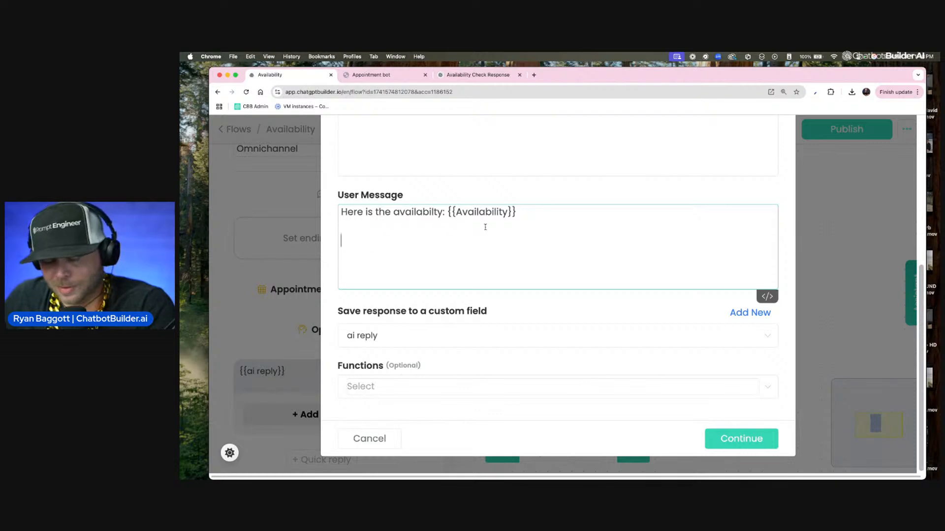
{"action": "key", "text": "BackSpace"}
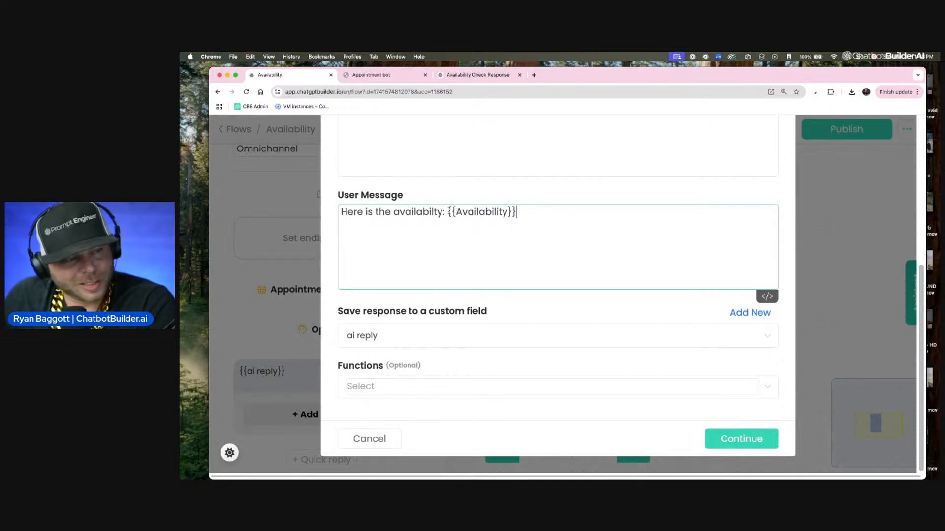
{"action": "left_click_drag", "start_coordinate": [445, 212], "coordinate": [301, 185]}
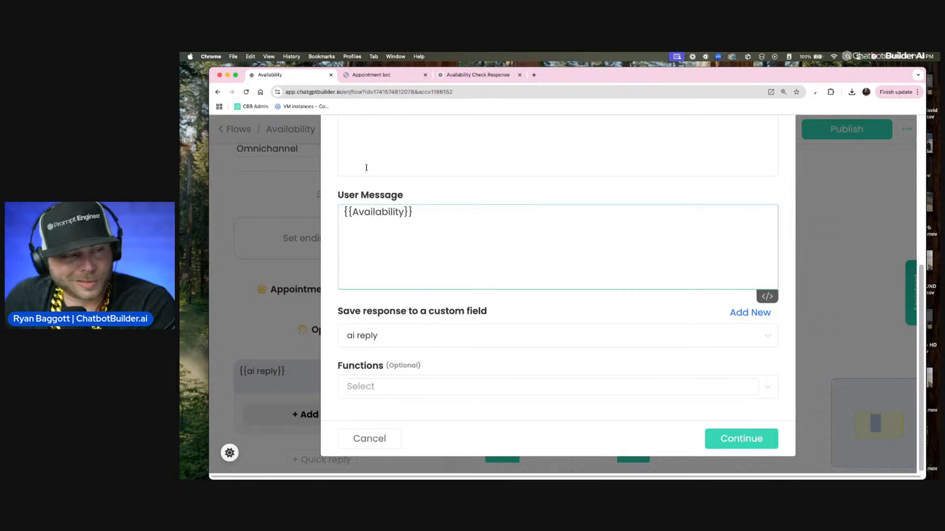
{"action": "scroll", "coordinate": [394, 195], "scroll_direction": "up", "scroll_amount": 5}
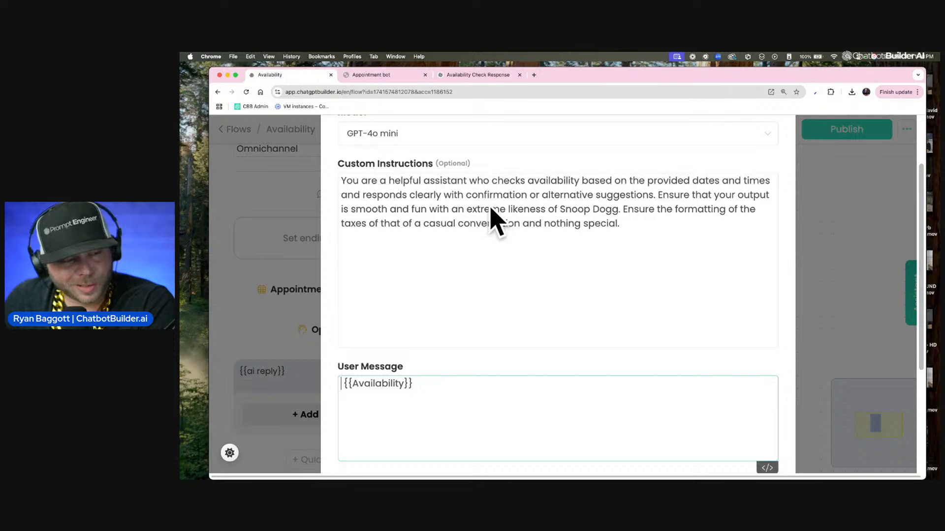
{"action": "scroll", "coordinate": [489, 203], "scroll_direction": "down", "scroll_amount": 2}
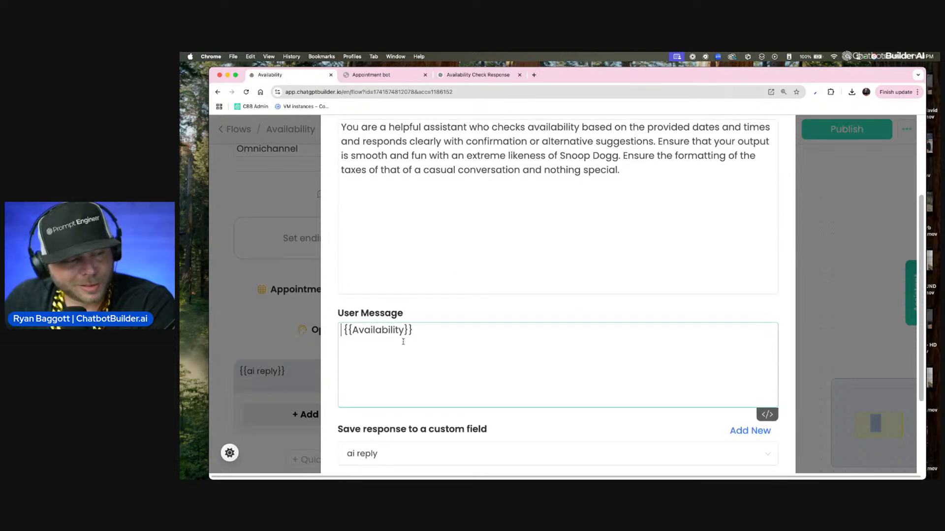
{"action": "scroll", "coordinate": [401, 340], "scroll_direction": "down", "scroll_amount": 4}
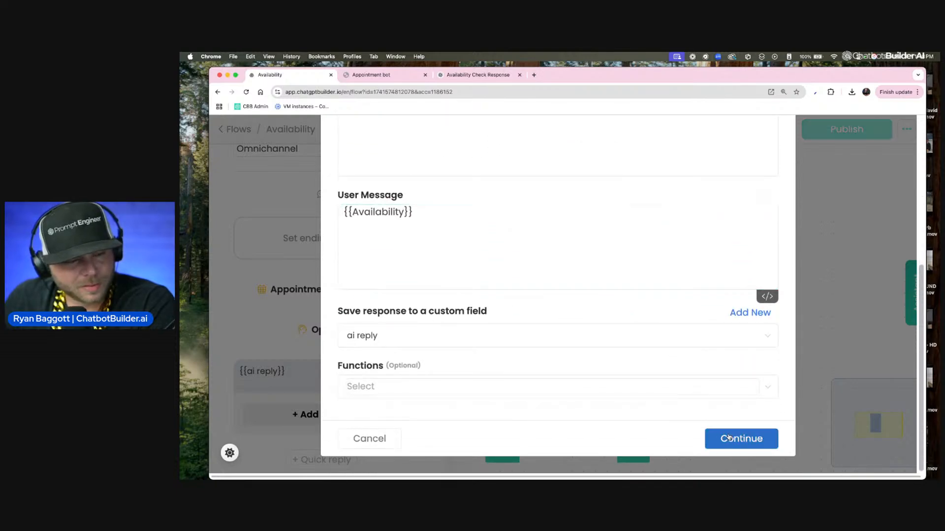
{"action": "left_click", "coordinate": [742, 439]}
Step: Open the Inbox and inspect the test contact's Availability custom field value
{"action": "left_click", "coordinate": [238, 130]}
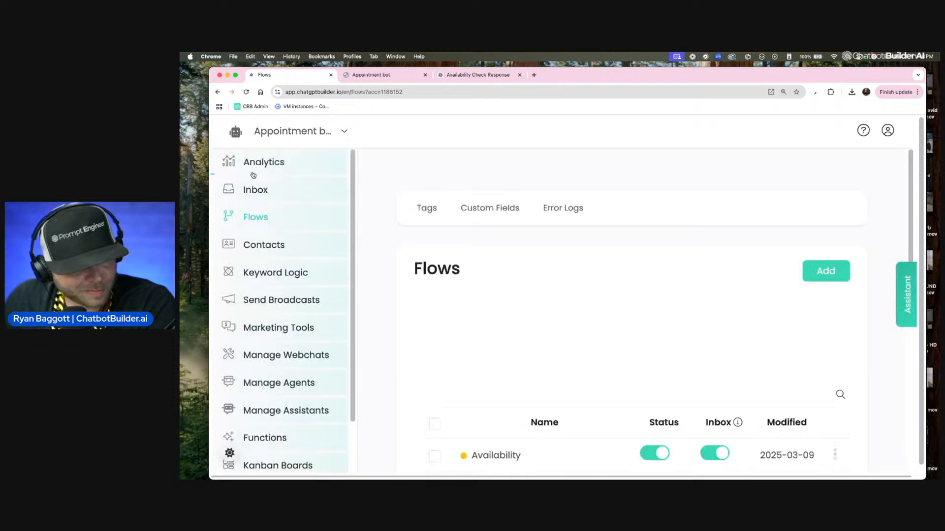
{"action": "left_click", "coordinate": [255, 188]}
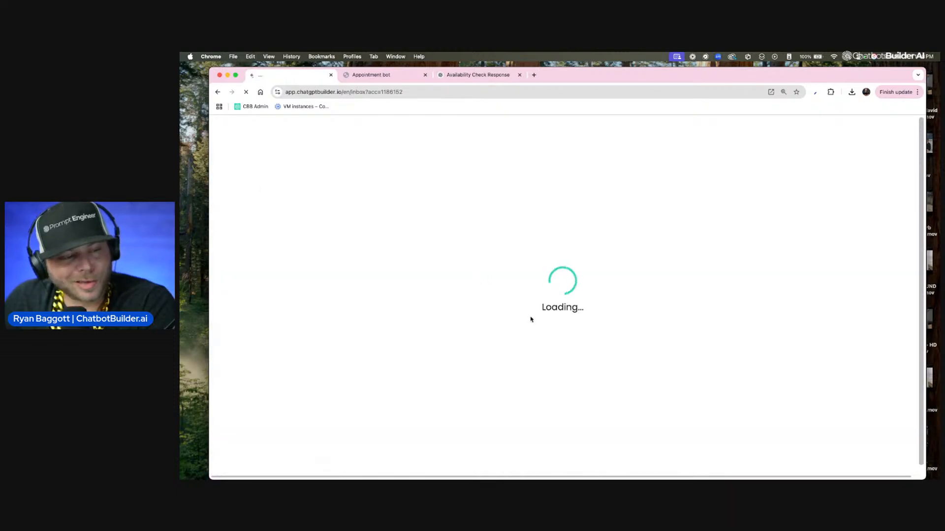
{"action": "scroll", "coordinate": [832, 364], "scroll_direction": "down", "scroll_amount": 2}
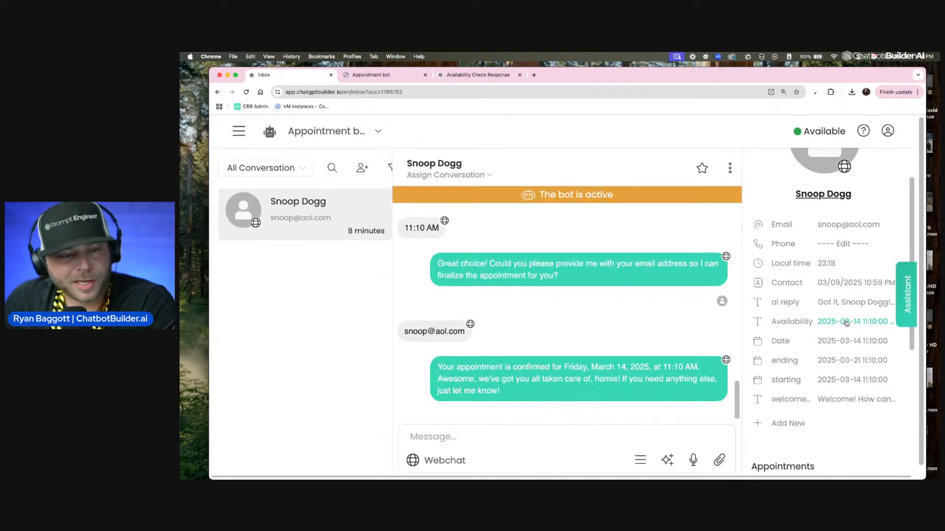
{"action": "left_click", "coordinate": [846, 322]}
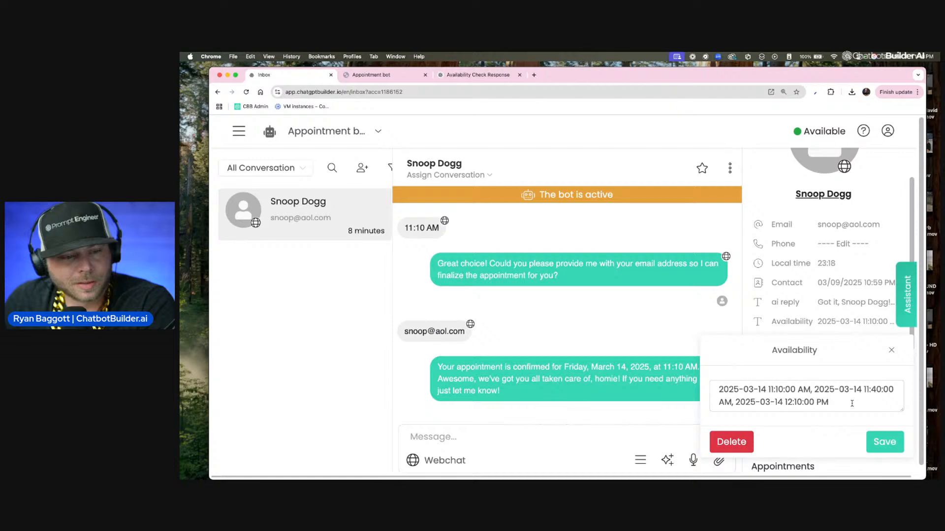
{"action": "scroll", "coordinate": [849, 363], "scroll_direction": "up", "scroll_amount": 5}
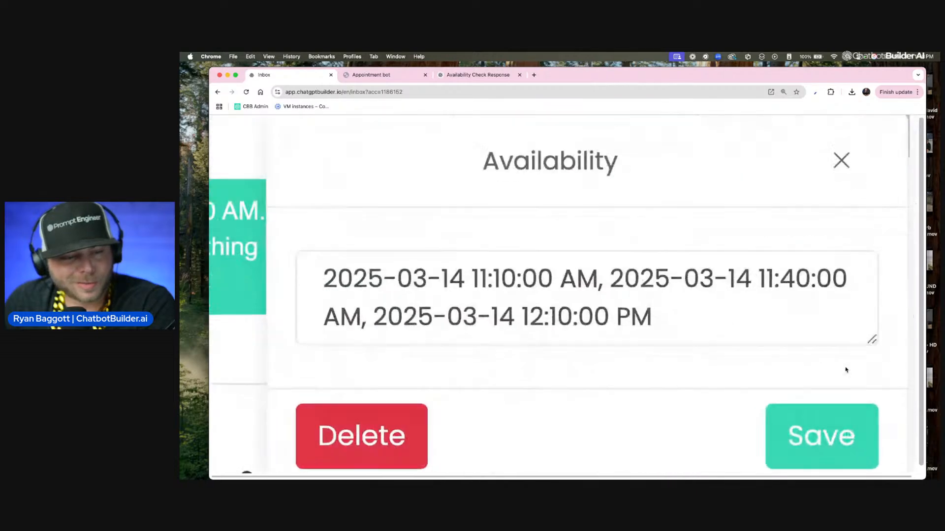
{"action": "left_click_drag", "start_coordinate": [652, 318], "coordinate": [308, 283]}
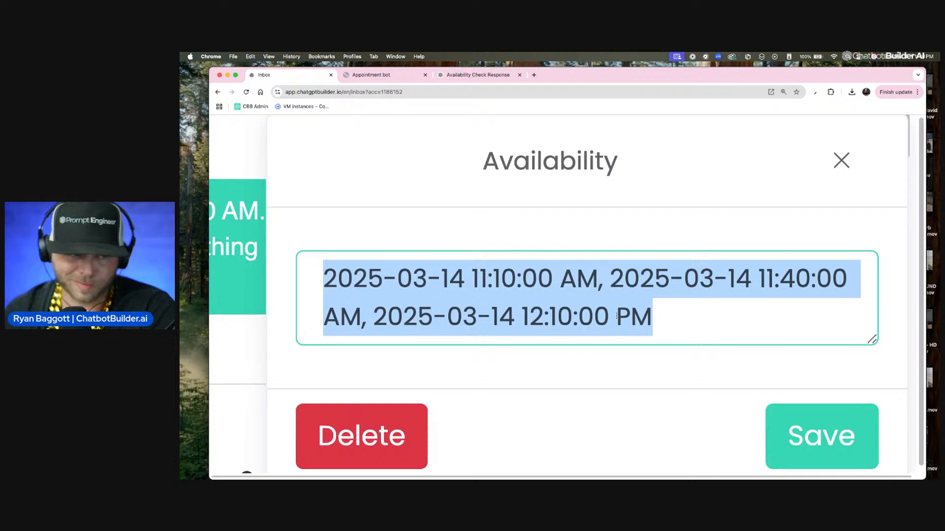
{"action": "scroll", "coordinate": [469, 303], "scroll_direction": "left", "scroll_amount": 2}
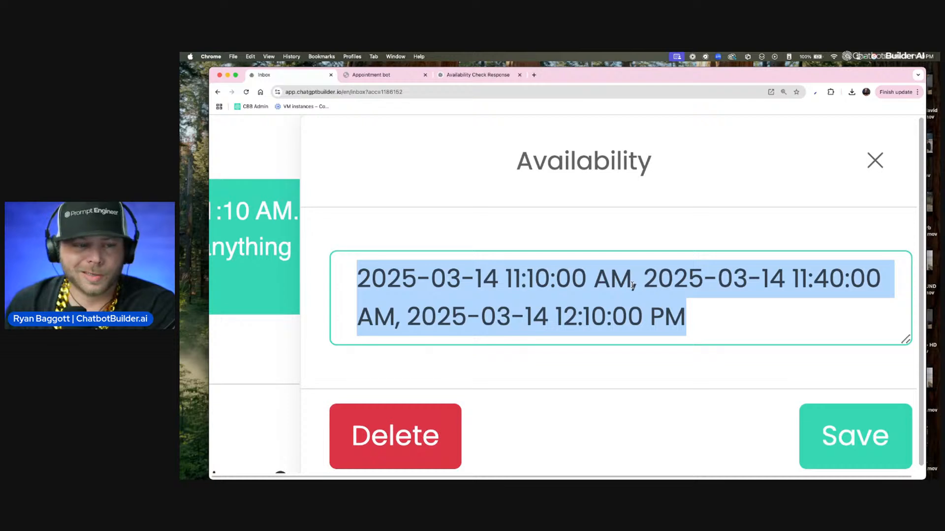
{"action": "scroll", "coordinate": [633, 285], "scroll_direction": "left", "scroll_amount": 1}
{"action": "scroll", "coordinate": [632, 286], "scroll_direction": "down", "scroll_amount": 4}
{"action": "scroll", "coordinate": [632, 165], "scroll_direction": "down", "scroll_amount": 4}
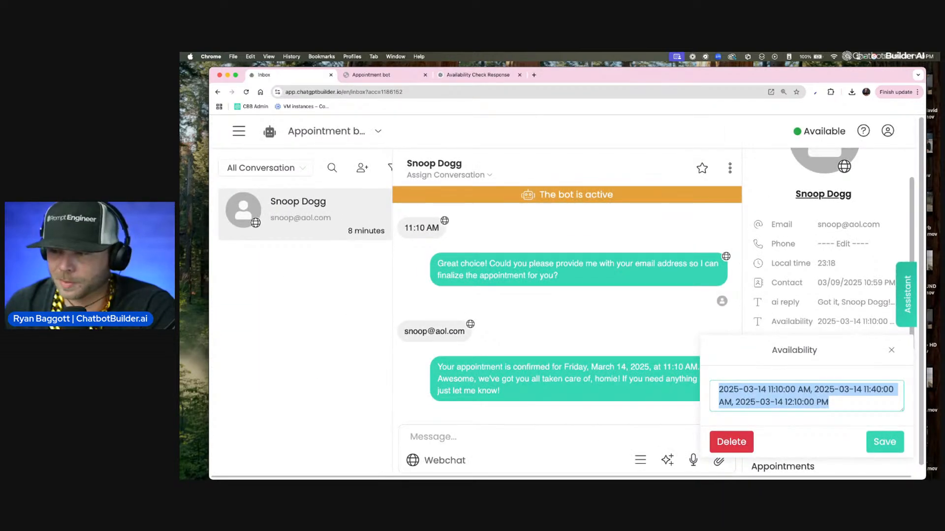
Step: Switch the workspace to the Gold bot account
{"action": "key", "text": "super+Tab"}
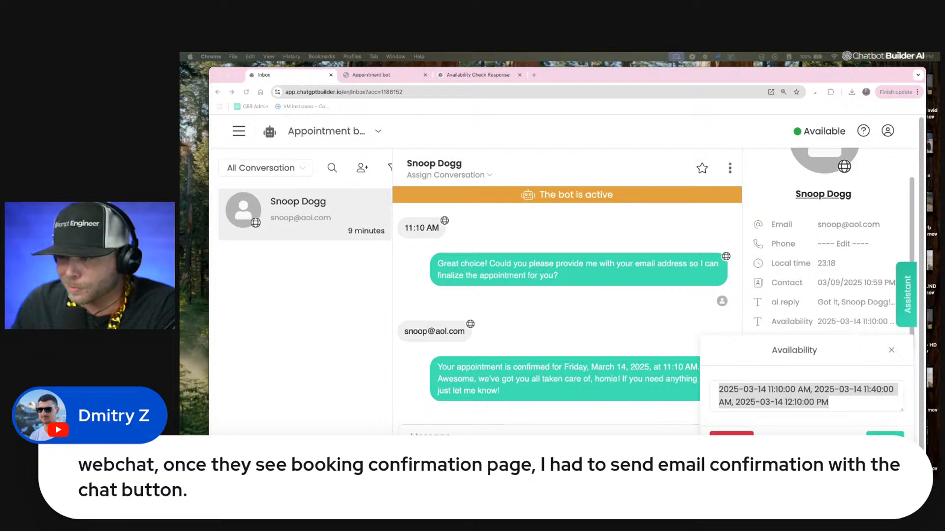
{"action": "left_click", "coordinate": [378, 135]}
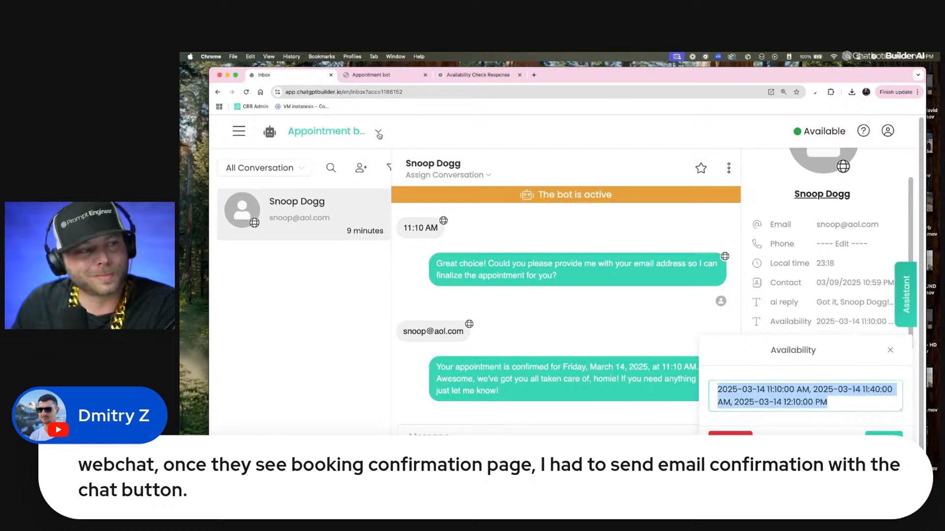
{"action": "left_click", "coordinate": [379, 135]}
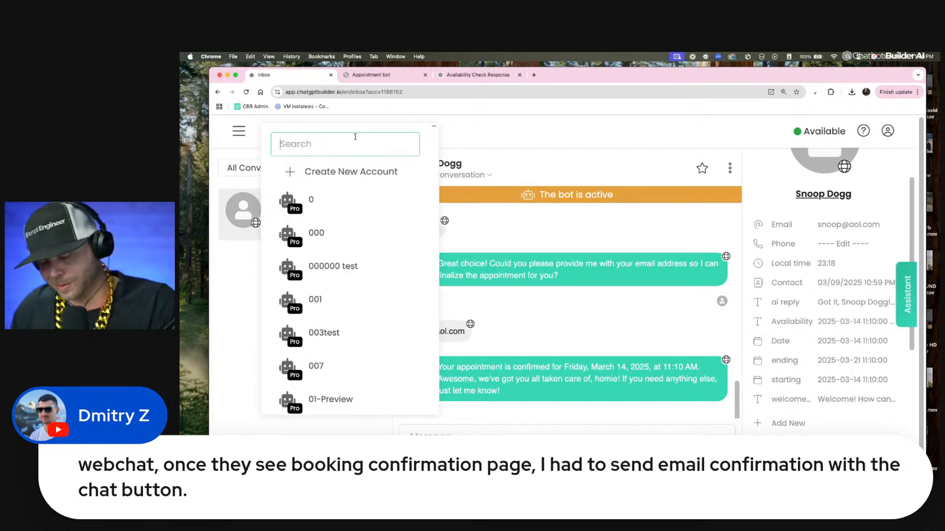
{"action": "type", "text": "gold"}
{"action": "left_click", "coordinate": [315, 200]}
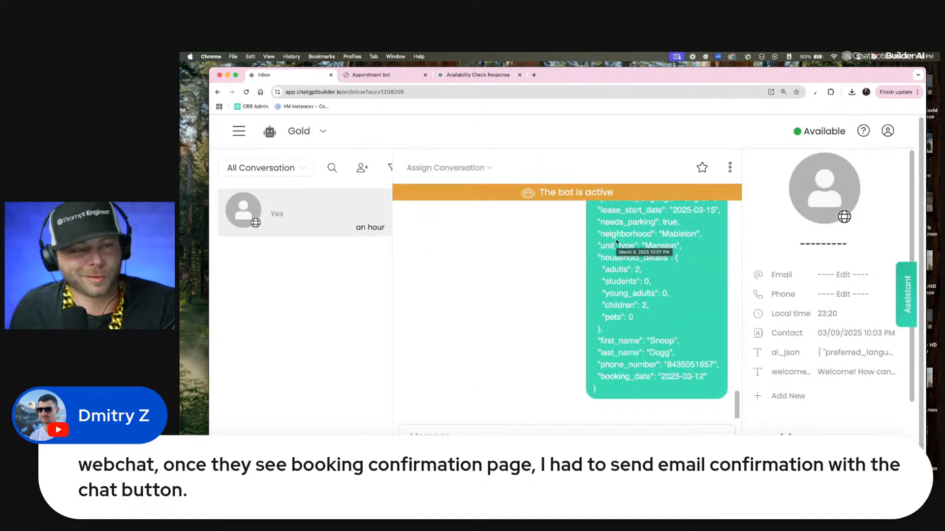
Step: Open the Gold bot's Flows page
{"action": "scroll", "coordinate": [615, 256], "scroll_direction": "up", "scroll_amount": 1}
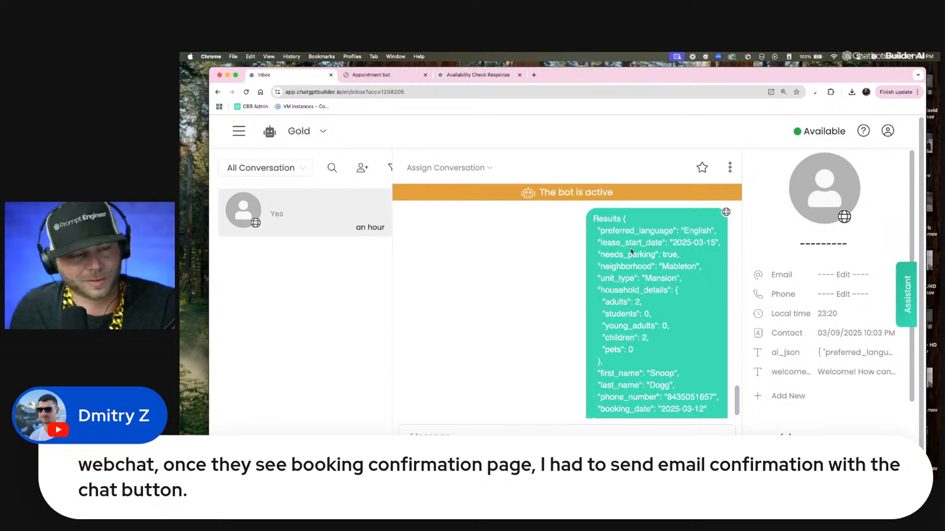
{"action": "left_click", "coordinate": [237, 133]}
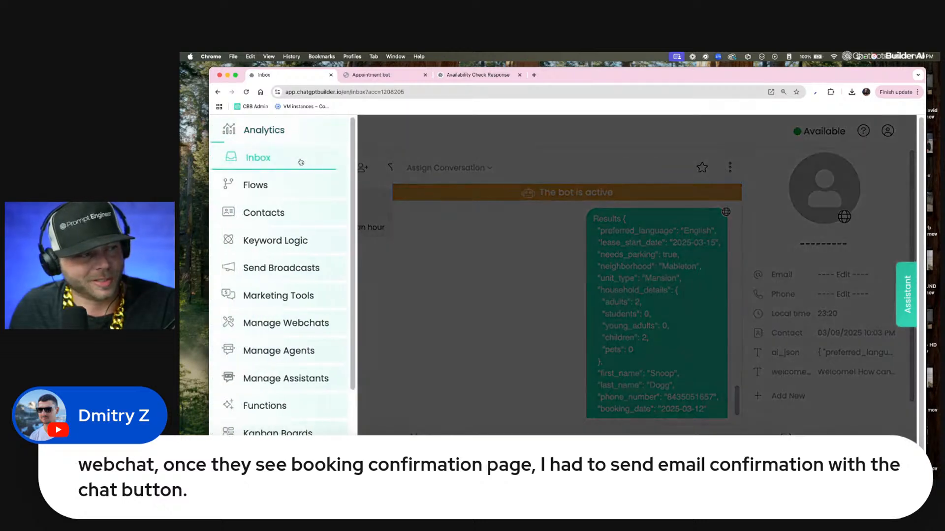
{"action": "left_click", "coordinate": [274, 184]}
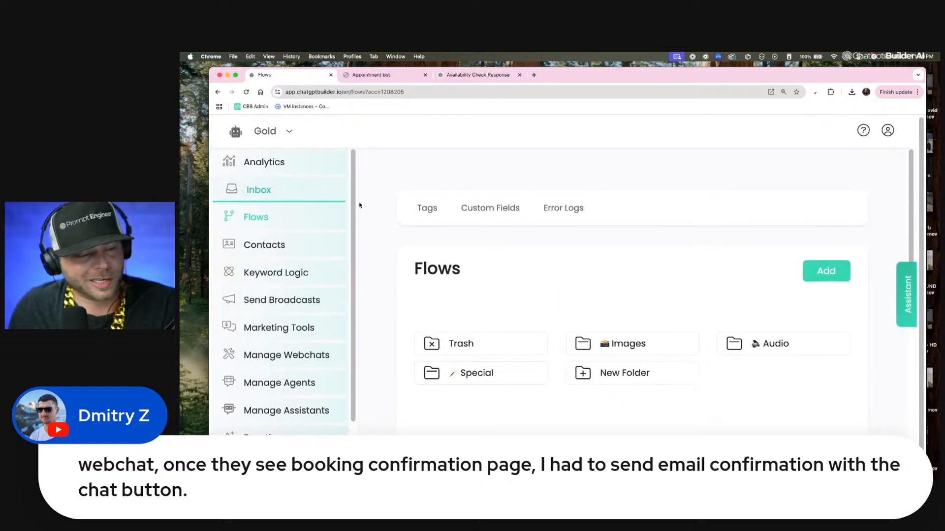
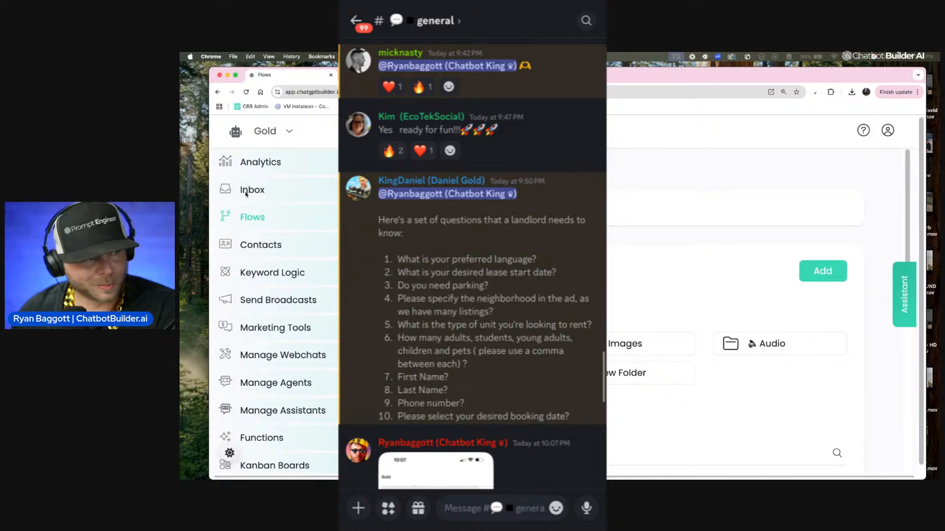
Step: Open the Gold bot's Inbox and read through the rental inquiry conversation from the welcome message to the booking date question
{"action": "left_click", "coordinate": [253, 191]}
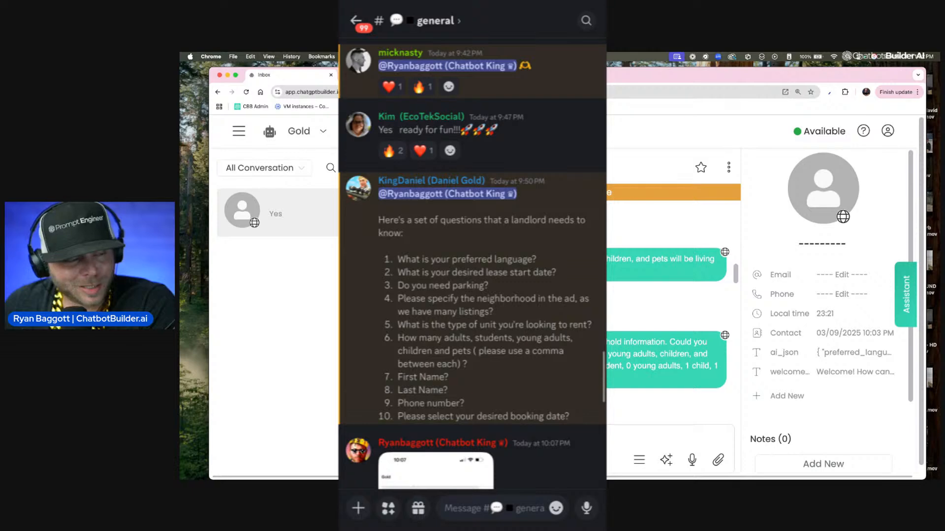
{"action": "scroll", "coordinate": [581, 254], "scroll_direction": "up", "scroll_amount": 5}
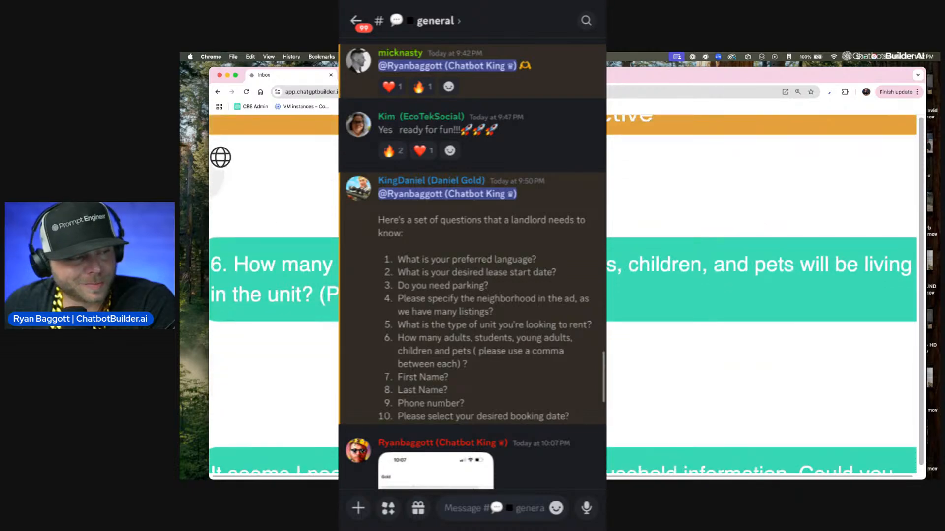
{"action": "scroll", "coordinate": [583, 244], "scroll_direction": "down", "scroll_amount": 5}
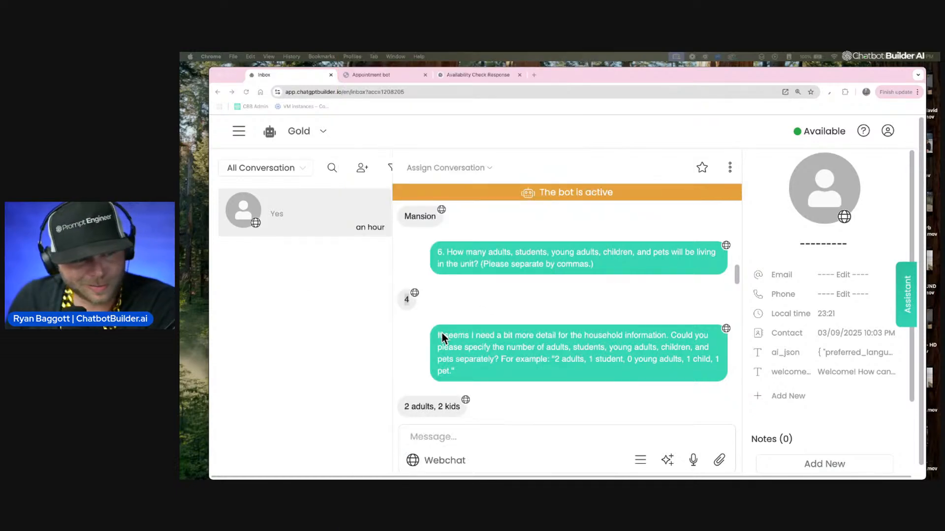
{"action": "scroll", "coordinate": [442, 332], "scroll_direction": "up", "scroll_amount": 2}
{"action": "scroll", "coordinate": [443, 333], "scroll_direction": "up", "scroll_amount": 9}
{"action": "scroll", "coordinate": [489, 312], "scroll_direction": "down", "scroll_amount": 9}
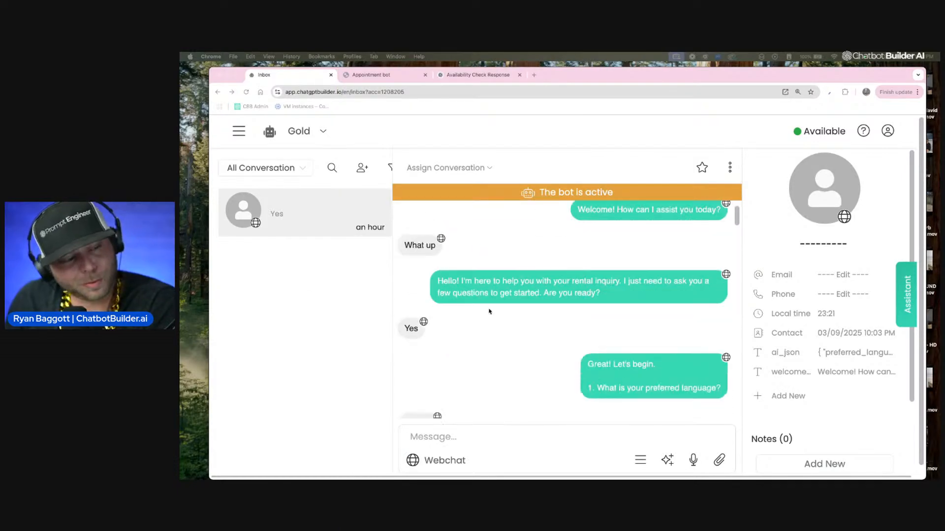
{"action": "scroll", "coordinate": [485, 313], "scroll_direction": "down", "scroll_amount": 5}
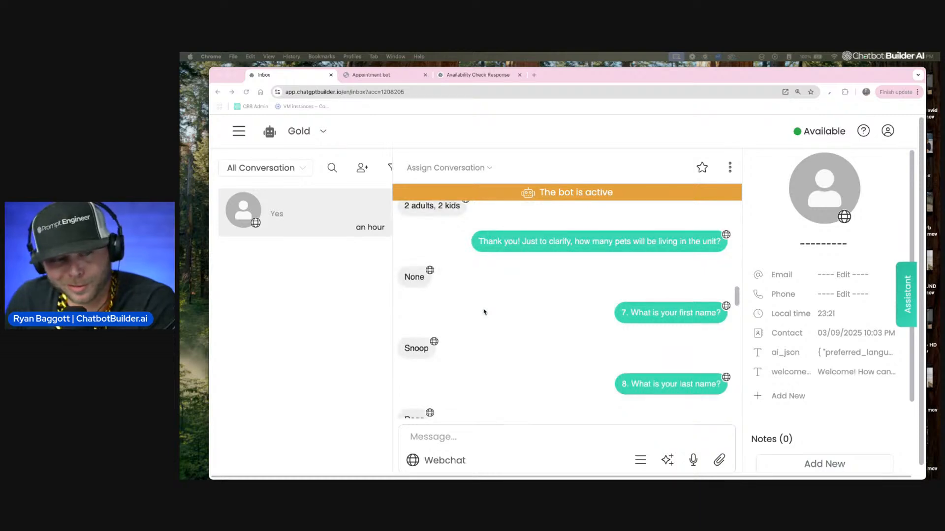
{"action": "scroll", "coordinate": [485, 312], "scroll_direction": "down", "scroll_amount": 4}
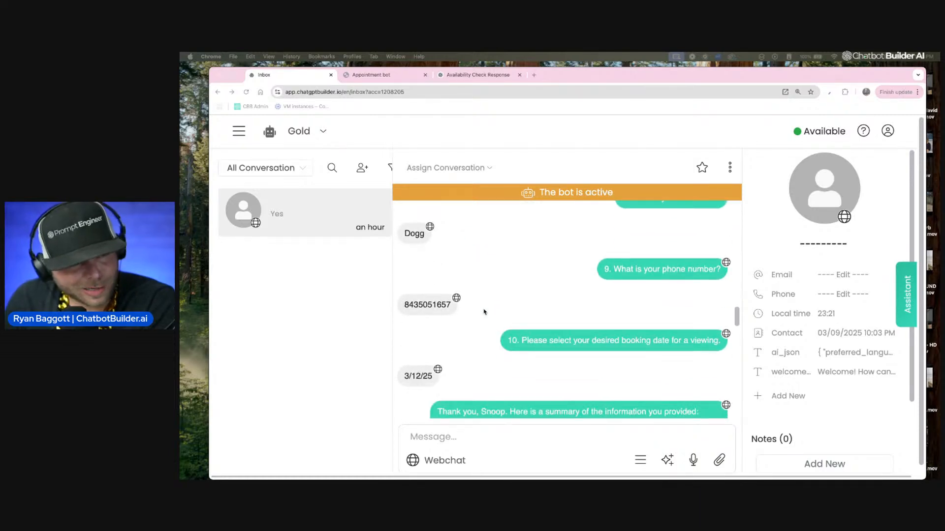
Step: Review the bot's first six intake questions, from preferred language to household members, along with the contact's answers
{"action": "scroll", "coordinate": [485, 312], "scroll_direction": "up", "scroll_amount": 6}
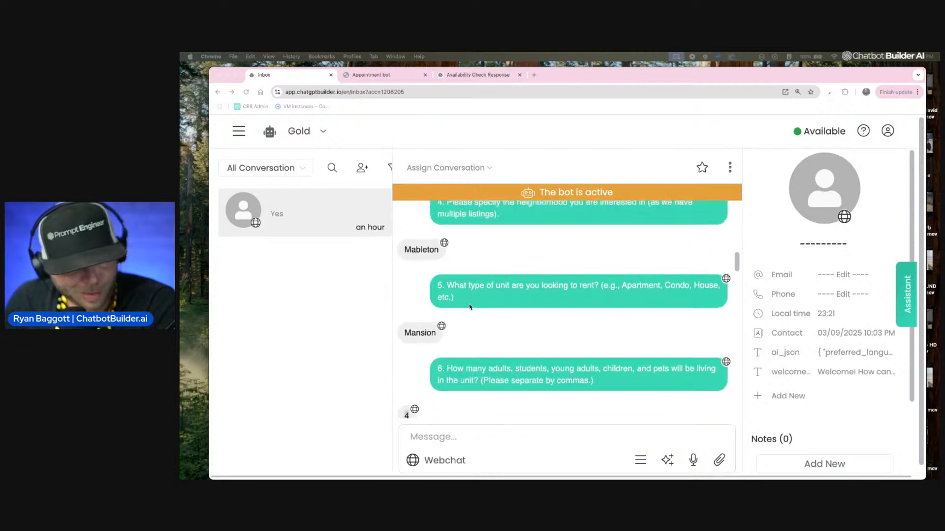
{"action": "scroll", "coordinate": [470, 307], "scroll_direction": "down", "scroll_amount": 1}
{"action": "scroll", "coordinate": [470, 307], "scroll_direction": "up", "scroll_amount": 5}
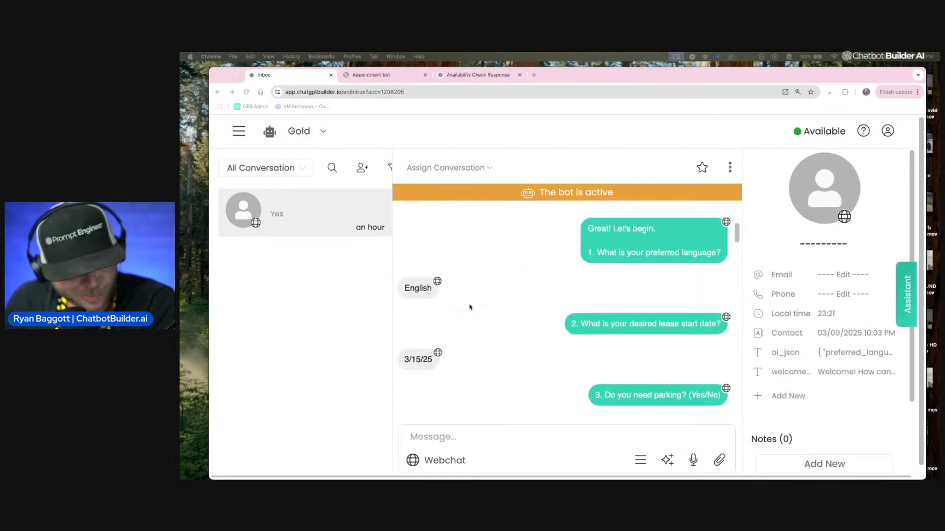
{"action": "scroll", "coordinate": [470, 307], "scroll_direction": "down", "scroll_amount": 4}
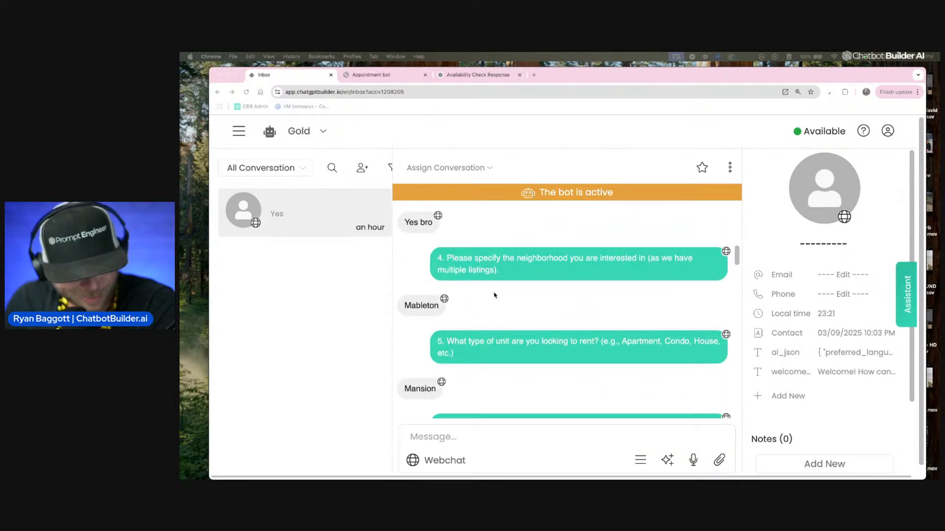
{"action": "scroll", "coordinate": [495, 296], "scroll_direction": "down", "scroll_amount": 3}
{"action": "scroll", "coordinate": [426, 323], "scroll_direction": "down", "scroll_amount": 2}
{"action": "scroll", "coordinate": [568, 302], "scroll_direction": "up", "scroll_amount": 3}
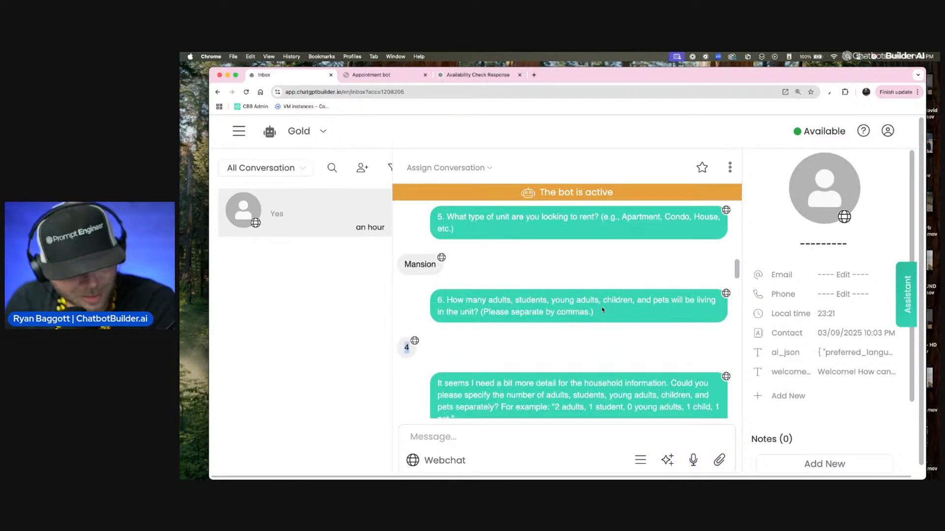
{"action": "scroll", "coordinate": [588, 308], "scroll_direction": "down", "scroll_amount": 1}
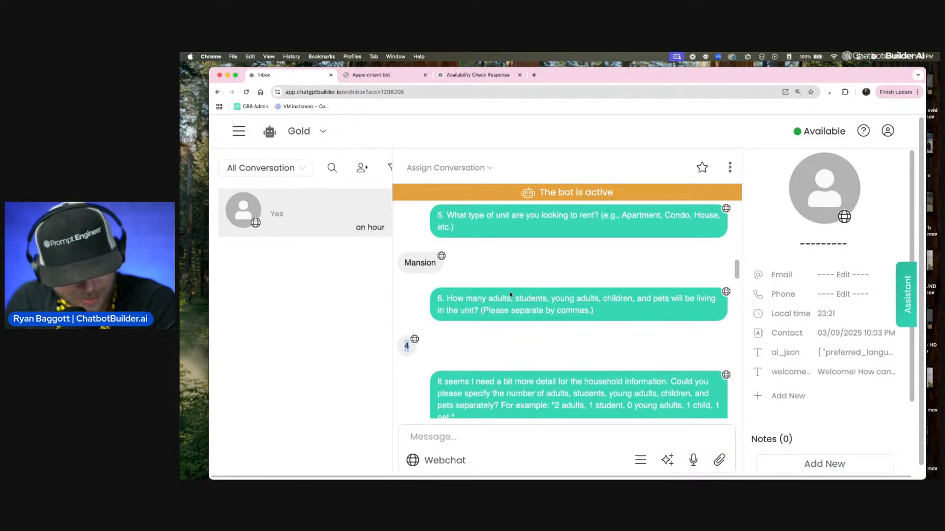
{"action": "scroll", "coordinate": [541, 356], "scroll_direction": "down", "scroll_amount": 1}
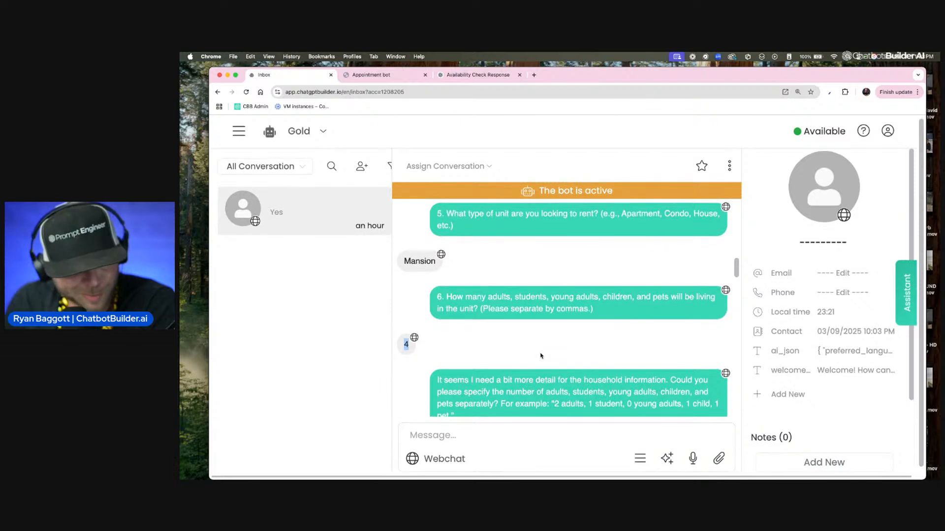
Step: Examine how the bot follows up on the incomplete household answer, including its example reply and its clarifying question about pets
{"action": "left_click", "coordinate": [540, 356]}
{"action": "scroll", "coordinate": [522, 355], "scroll_direction": "right", "scroll_amount": 1}
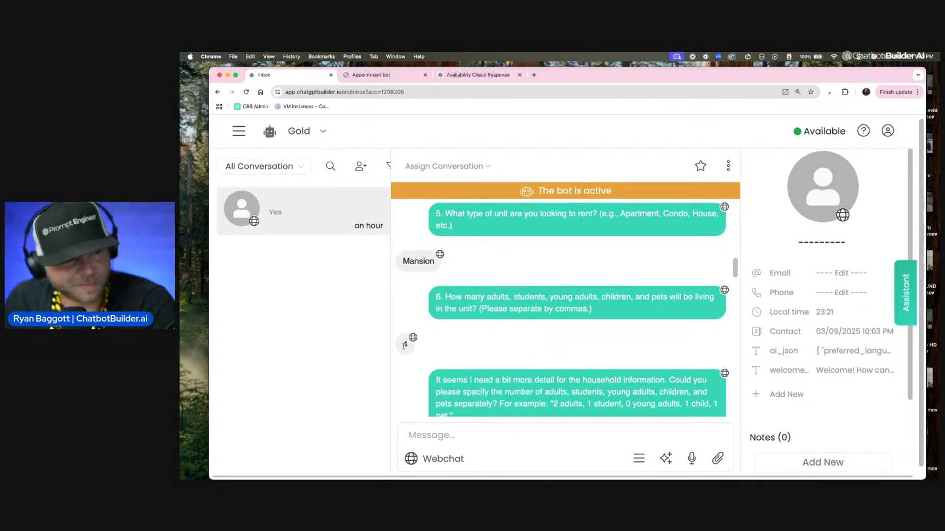
{"action": "scroll", "coordinate": [404, 346], "scroll_direction": "down", "scroll_amount": 2}
{"action": "left_click_drag", "start_coordinate": [436, 311], "coordinate": [469, 343]}
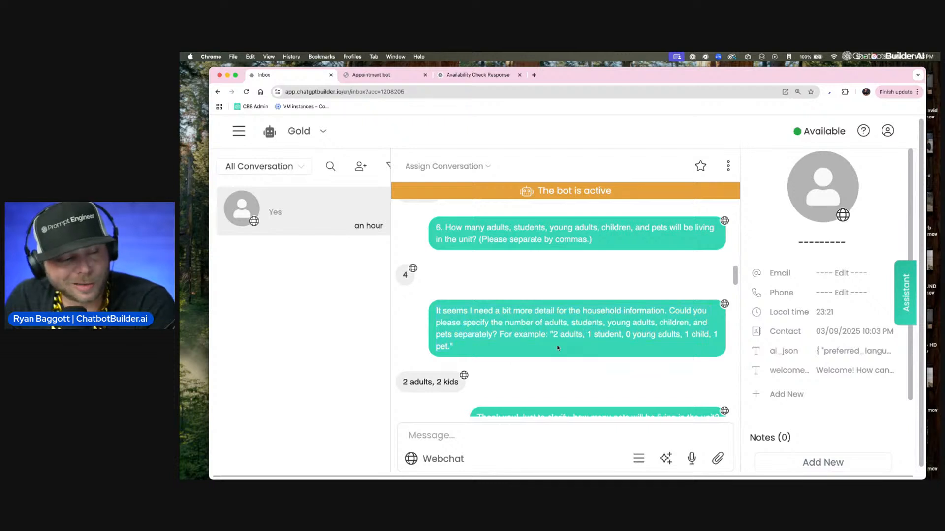
{"action": "left_click_drag", "start_coordinate": [401, 382], "coordinate": [509, 383]}
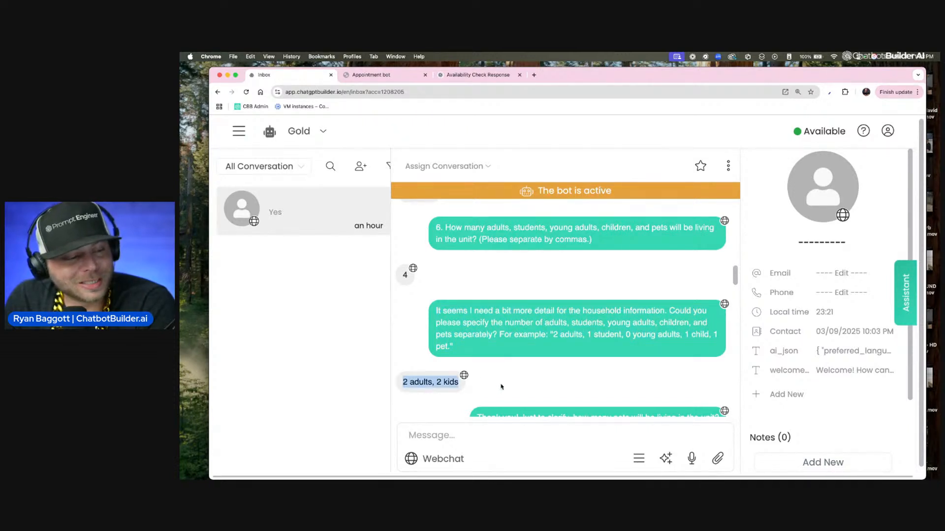
{"action": "left_click_drag", "start_coordinate": [713, 335], "coordinate": [716, 351]}
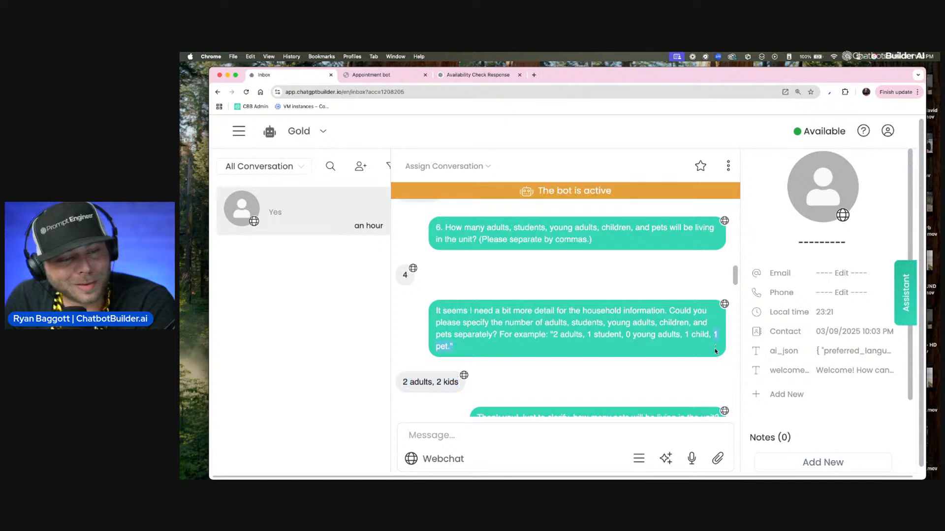
{"action": "scroll", "coordinate": [674, 361], "scroll_direction": "down", "scroll_amount": 3}
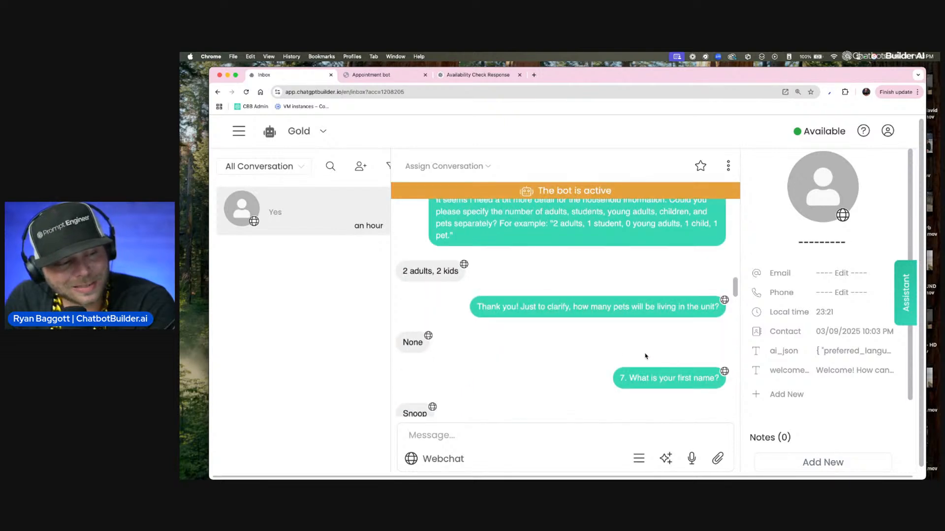
{"action": "left_click_drag", "start_coordinate": [481, 307], "coordinate": [484, 306]}
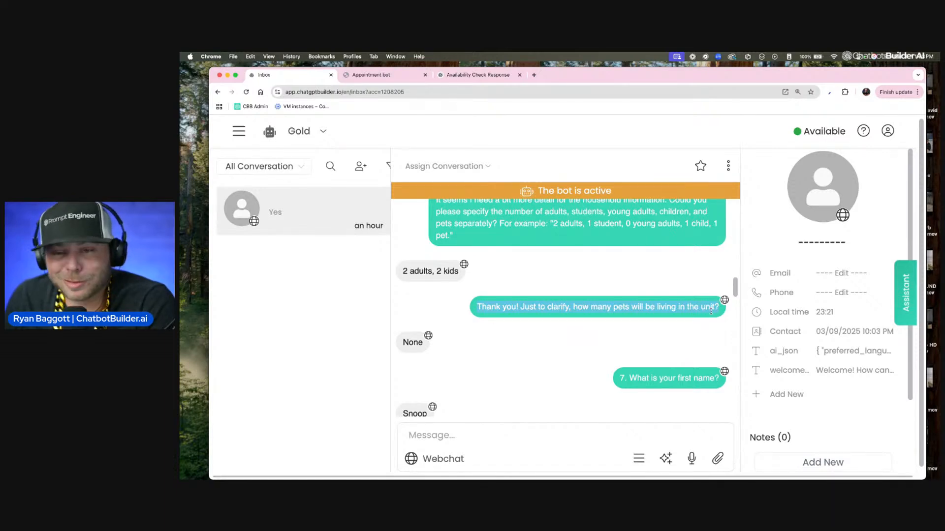
{"action": "scroll", "coordinate": [709, 311], "scroll_direction": "up", "scroll_amount": 1}
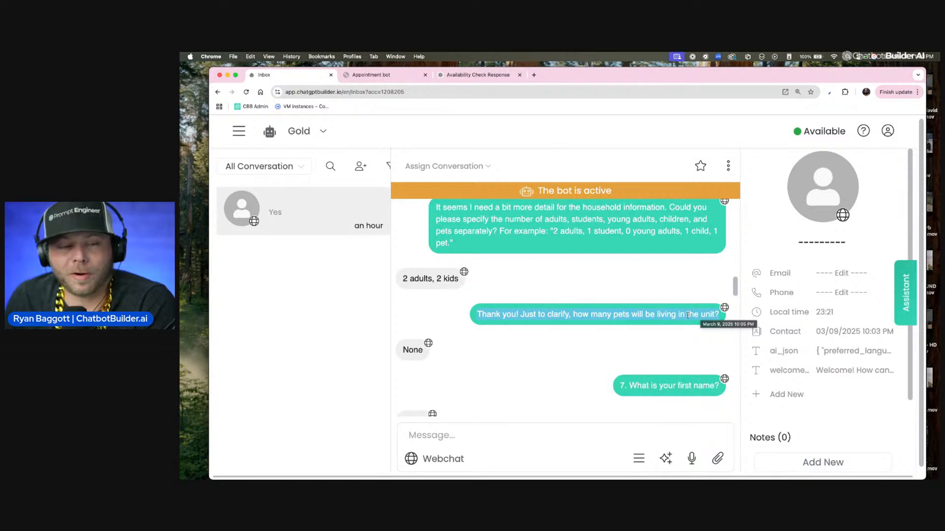
Step: Examine the bot's first summary message and its request for the desired lease start date and parking requirement
{"action": "scroll", "coordinate": [650, 338], "scroll_direction": "down", "scroll_amount": 5}
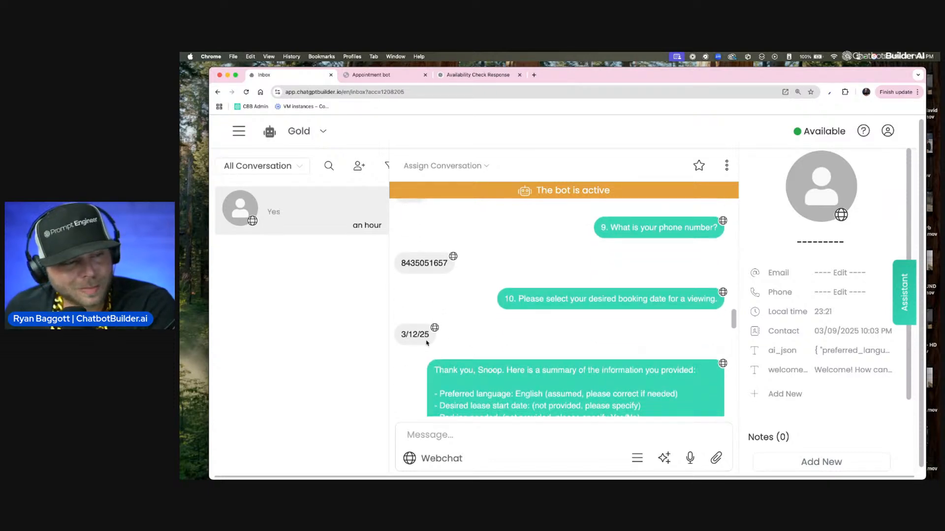
{"action": "scroll", "coordinate": [635, 319], "scroll_direction": "down", "scroll_amount": 3}
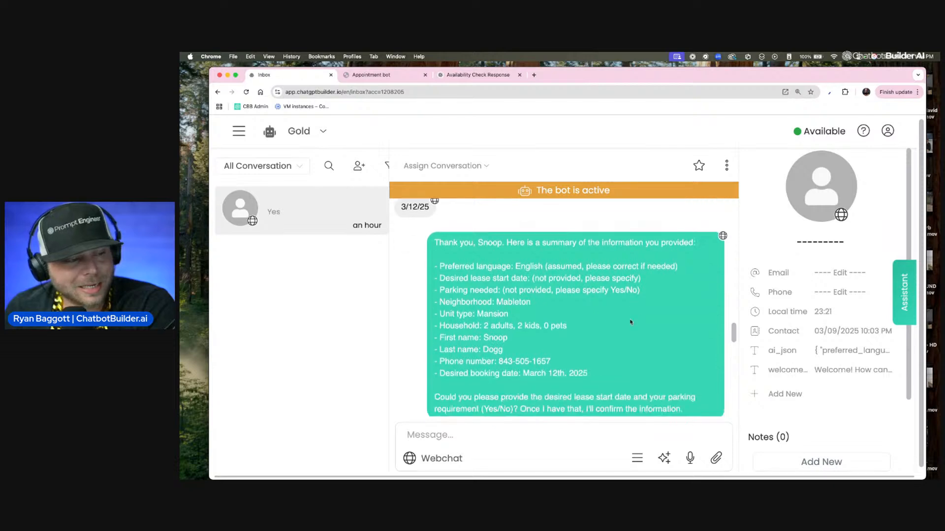
{"action": "scroll", "coordinate": [437, 237], "scroll_direction": "down", "scroll_amount": 1}
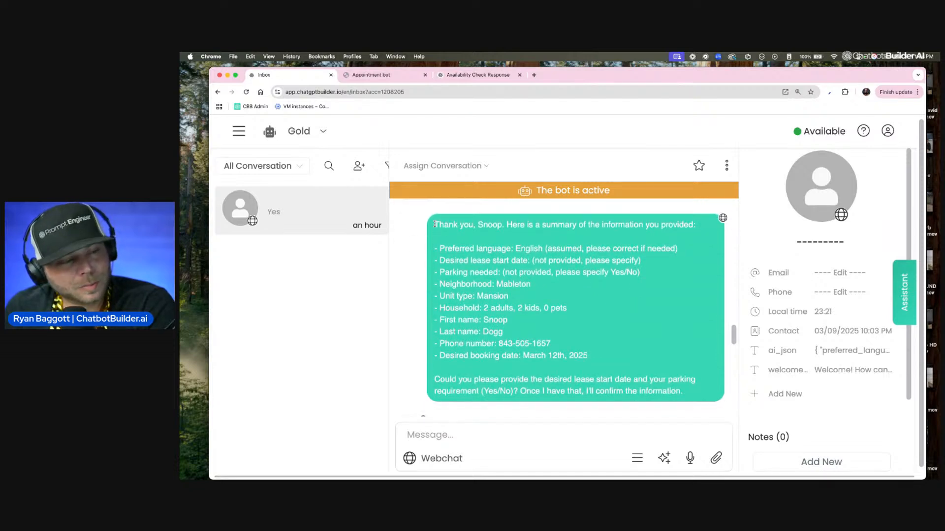
{"action": "left_click_drag", "start_coordinate": [595, 320], "coordinate": [525, 333]}
{"action": "left_click", "coordinate": [524, 333]}
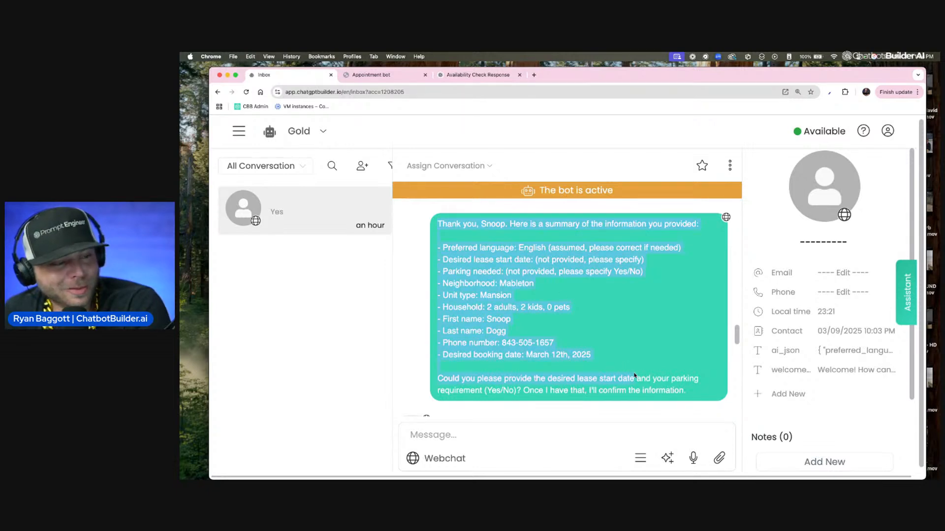
{"action": "left_click_drag", "start_coordinate": [697, 390], "coordinate": [551, 387]}
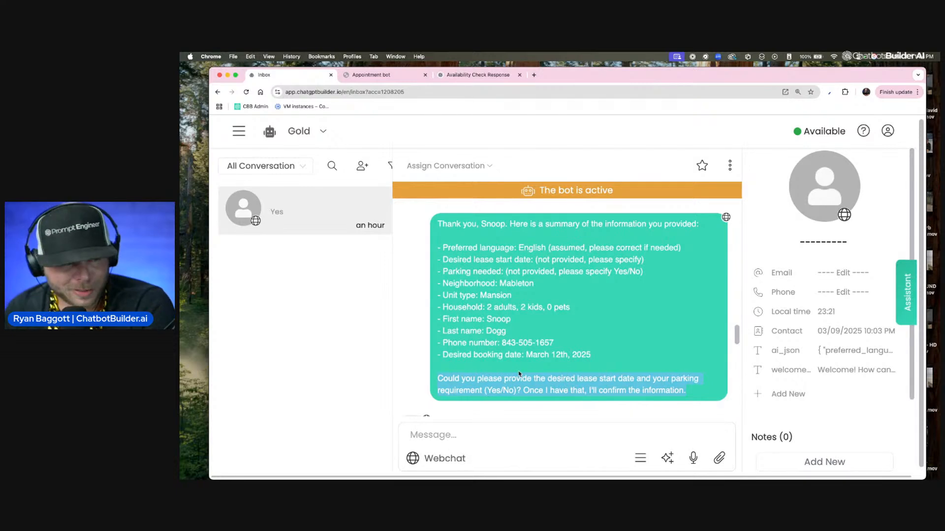
{"action": "scroll", "coordinate": [539, 387], "scroll_direction": "right", "scroll_amount": 1}
{"action": "scroll", "coordinate": [539, 386], "scroll_direction": "left", "scroll_amount": 1}
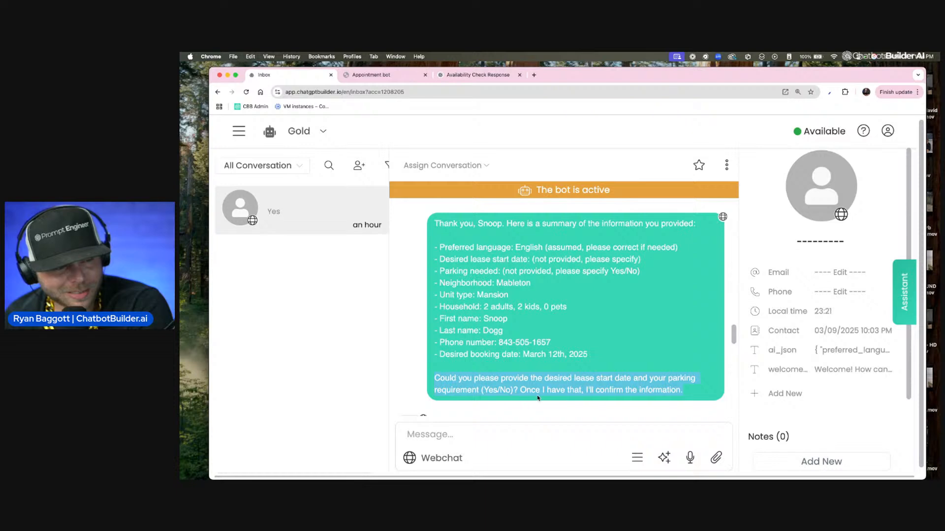
{"action": "left_click", "coordinate": [561, 388]}
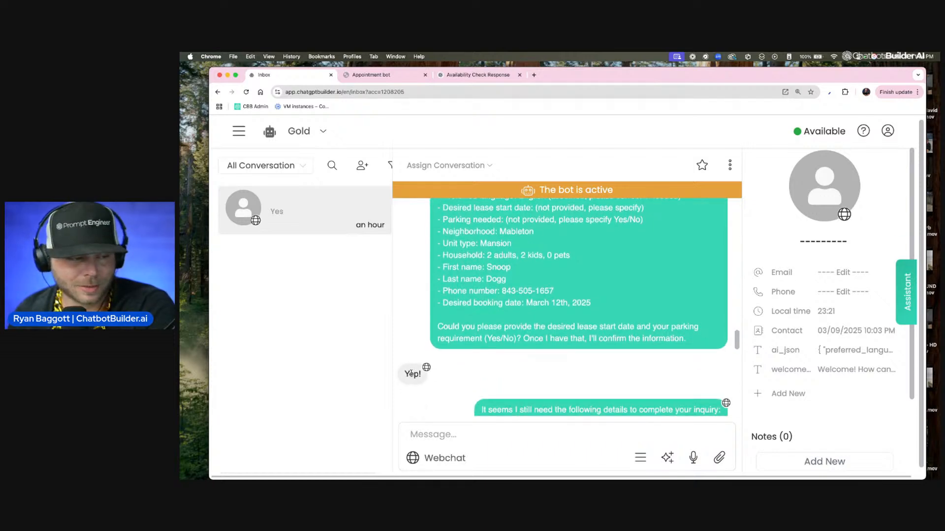
Step: Examine the bot's follow-up listing the missing lease date and parking details, together with the contact's replies around it
{"action": "left_click_drag", "start_coordinate": [482, 351], "coordinate": [487, 351]}
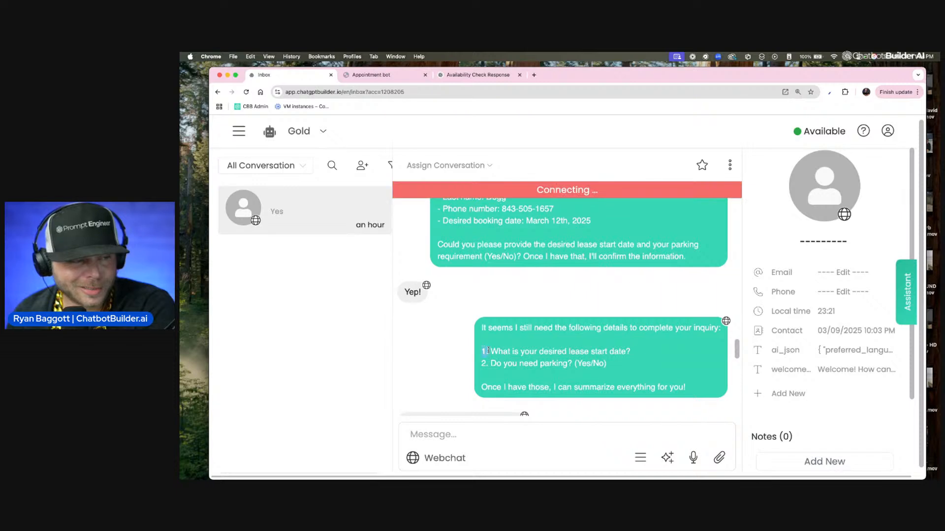
{"action": "left_click_drag", "start_coordinate": [556, 363], "coordinate": [605, 366]}
{"action": "scroll", "coordinate": [449, 308], "scroll_direction": "up", "scroll_amount": 2}
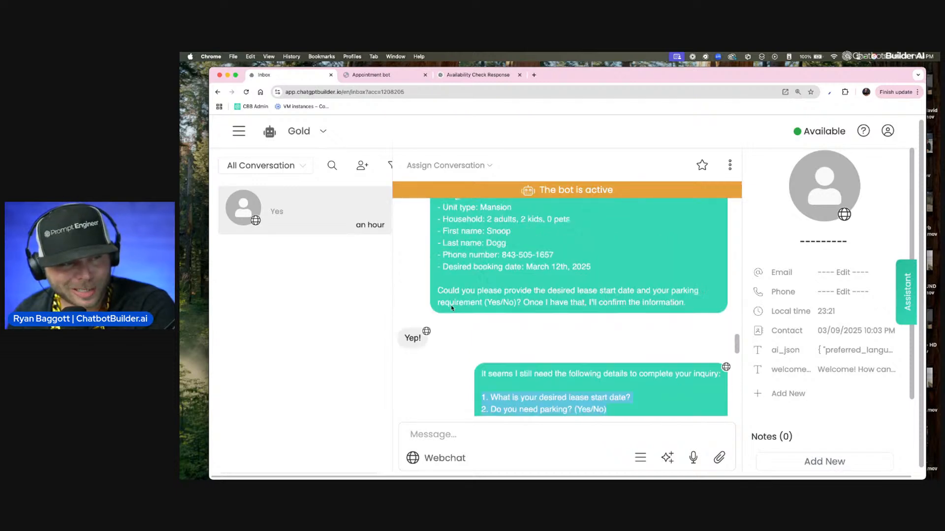
{"action": "left_click_drag", "start_coordinate": [422, 378], "coordinate": [355, 379]}
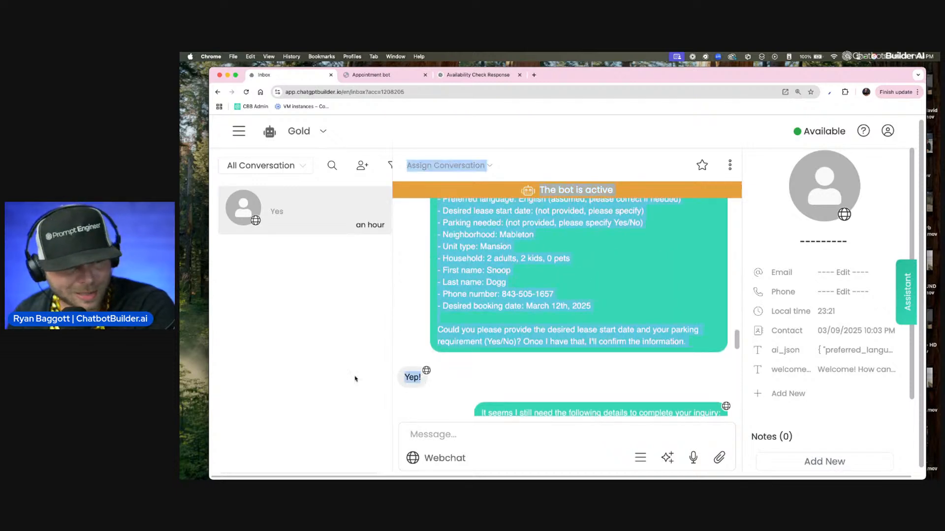
{"action": "left_click", "coordinate": [430, 380]}
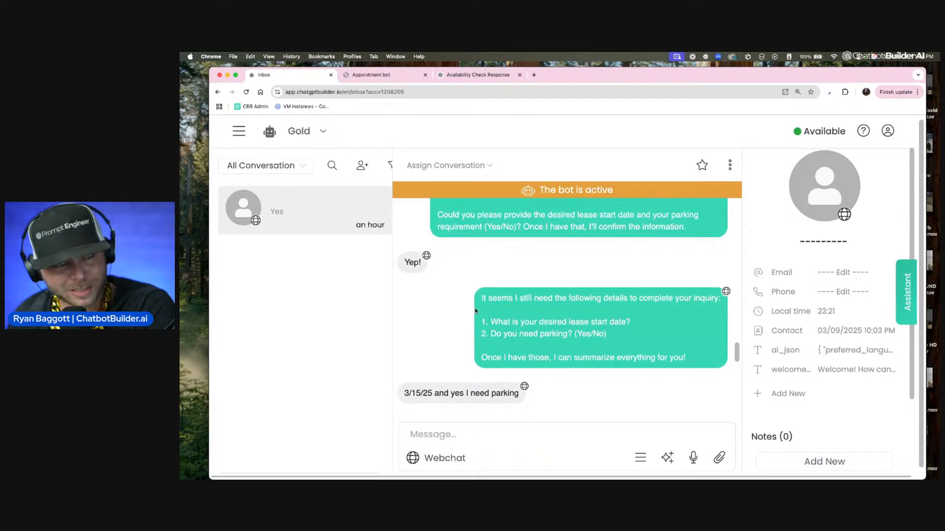
{"action": "left_click_drag", "start_coordinate": [485, 298], "coordinate": [665, 359]}
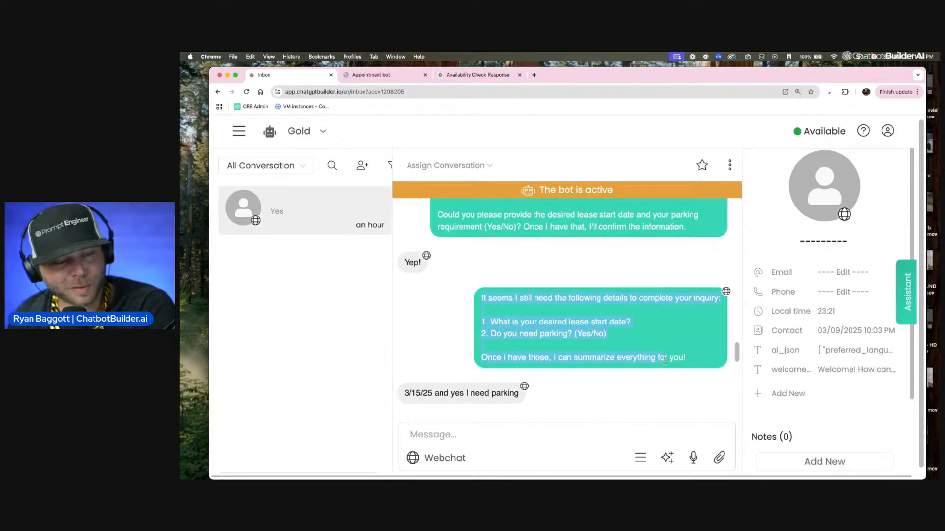
{"action": "left_click", "coordinate": [657, 367]}
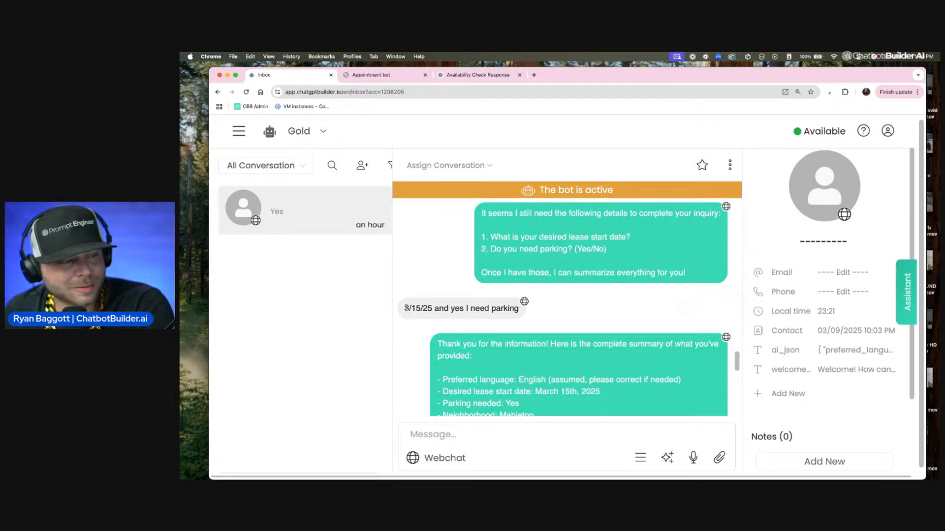
{"action": "left_click_drag", "start_coordinate": [404, 308], "coordinate": [438, 308]}
{"action": "left_click", "coordinate": [438, 309]}
Step: Examine the bot's complete inquiry summary, the contact's confirmation and the JSON results message that follows
{"action": "scroll", "coordinate": [563, 322], "scroll_direction": "down", "scroll_amount": 3}
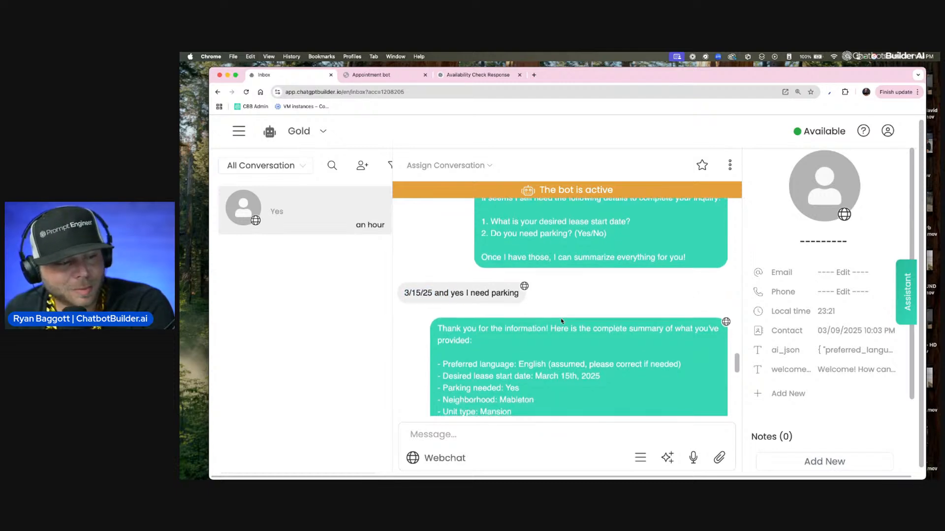
{"action": "scroll", "coordinate": [449, 267], "scroll_direction": "down", "scroll_amount": 4}
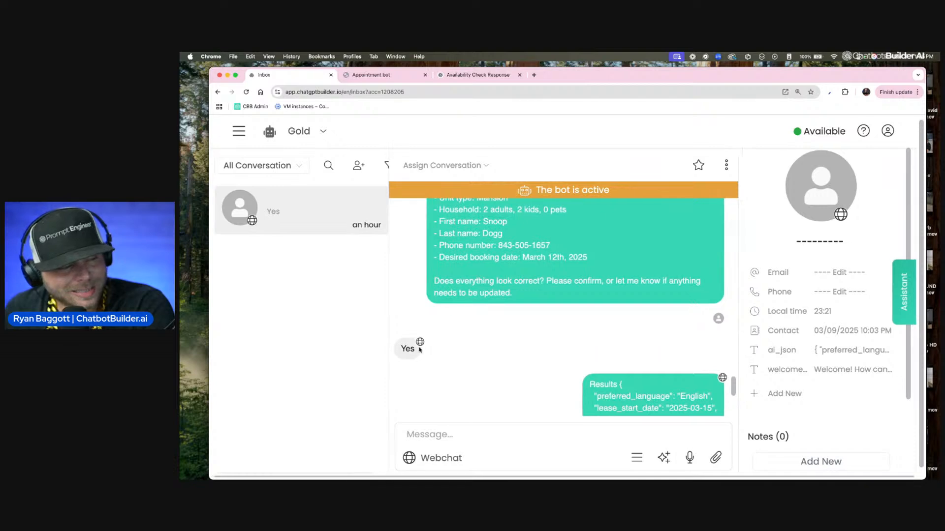
{"action": "left_click_drag", "start_coordinate": [401, 349], "coordinate": [435, 352]}
{"action": "scroll", "coordinate": [563, 367], "scroll_direction": "down", "scroll_amount": 4}
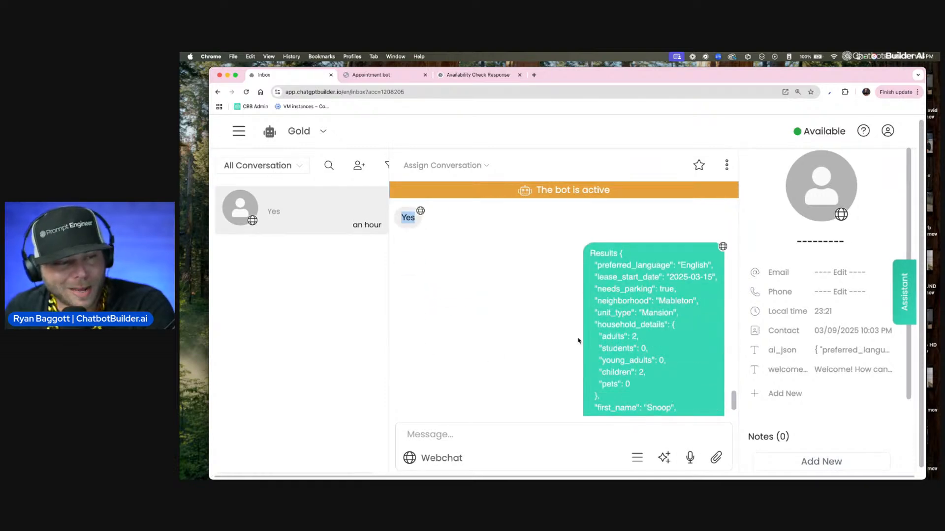
{"action": "scroll", "coordinate": [590, 309], "scroll_direction": "down", "scroll_amount": 1}
{"action": "left_click_drag", "start_coordinate": [588, 234], "coordinate": [617, 401]}
{"action": "scroll", "coordinate": [617, 401], "scroll_direction": "down", "scroll_amount": 1}
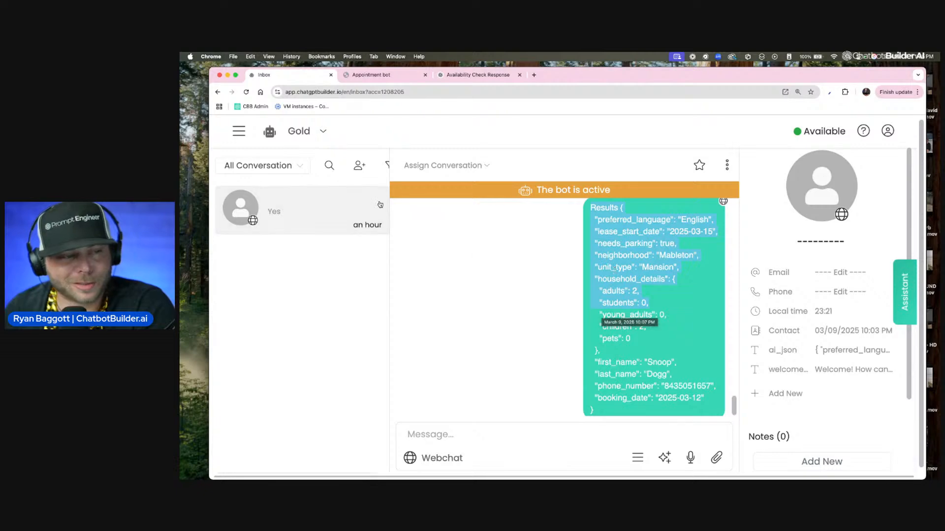
Step: Open the Gold bot's JSON AGENT FLOW and place the Send Message #1 node to the right of the starting Send Message node
{"action": "left_click", "coordinate": [237, 131]}
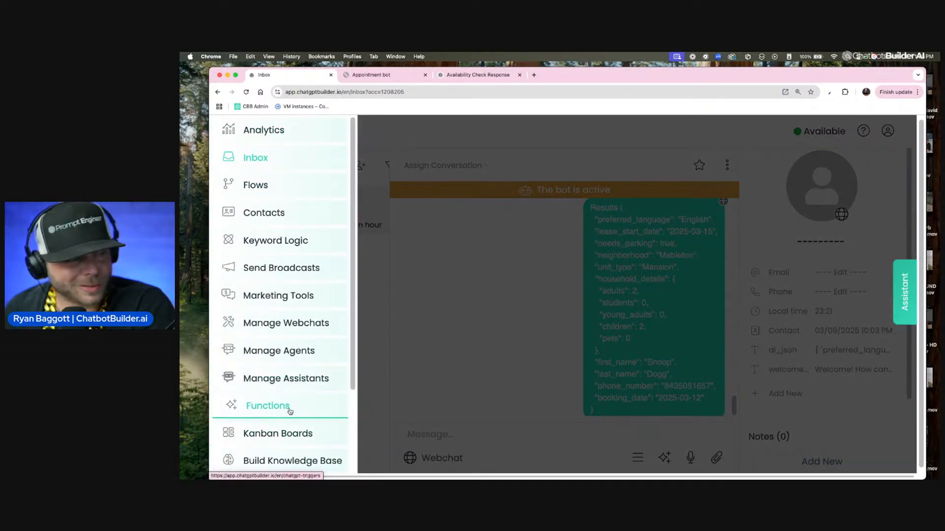
{"action": "left_click", "coordinate": [287, 191]}
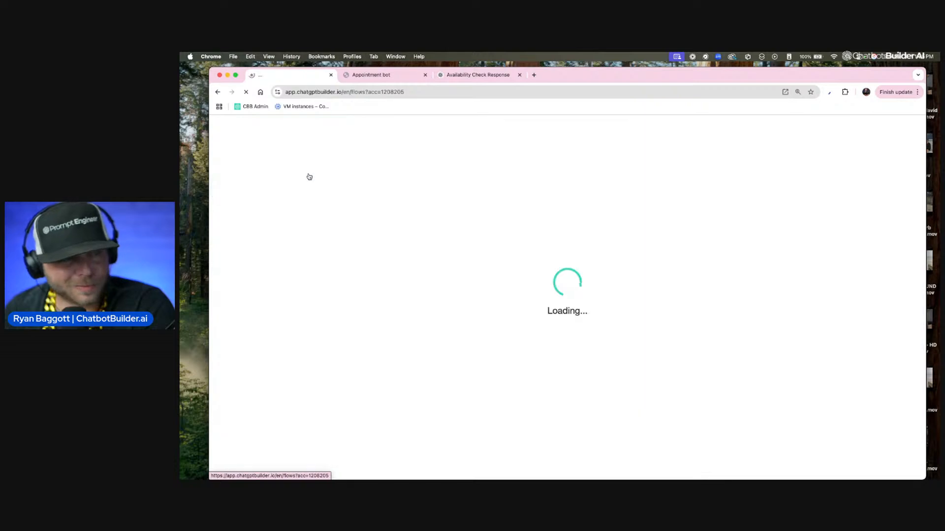
{"action": "scroll", "coordinate": [470, 284], "scroll_direction": "down", "scroll_amount": 5}
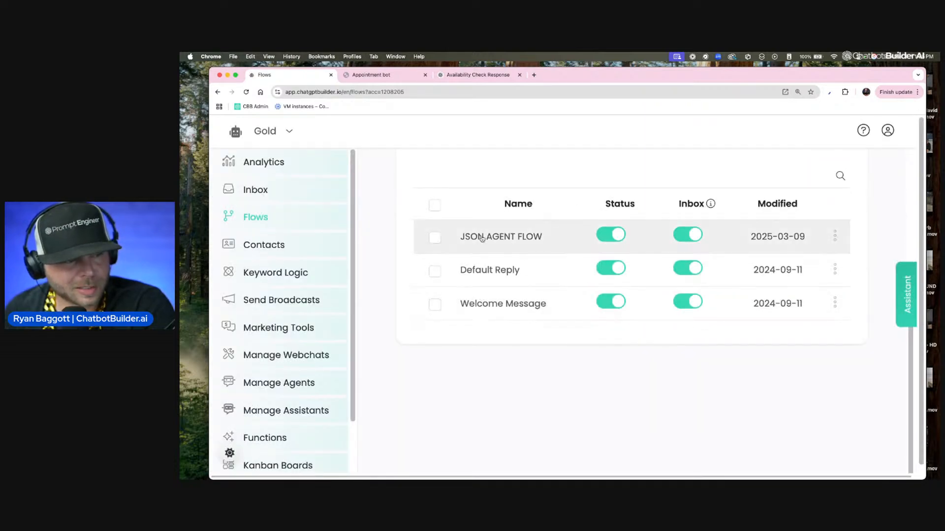
{"action": "left_click", "coordinate": [547, 246]}
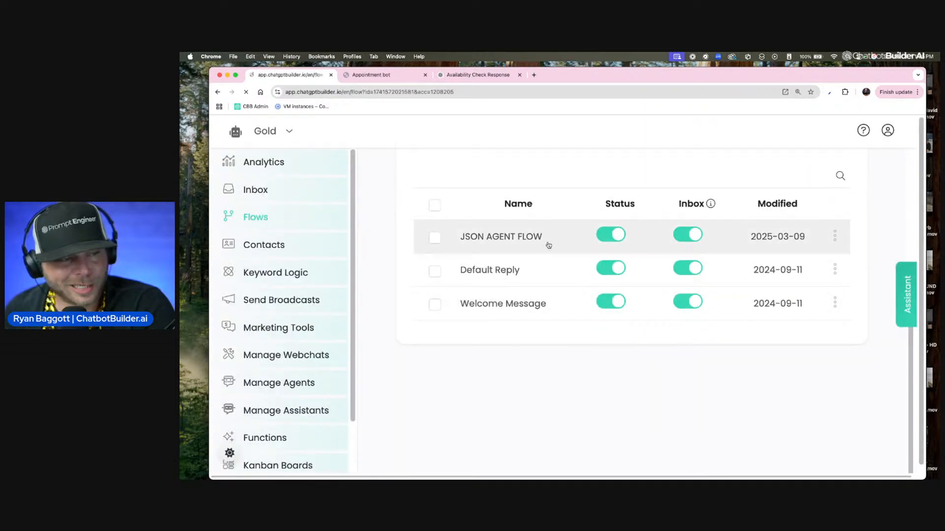
{"action": "scroll", "coordinate": [354, 256], "scroll_direction": "down", "scroll_amount": 3}
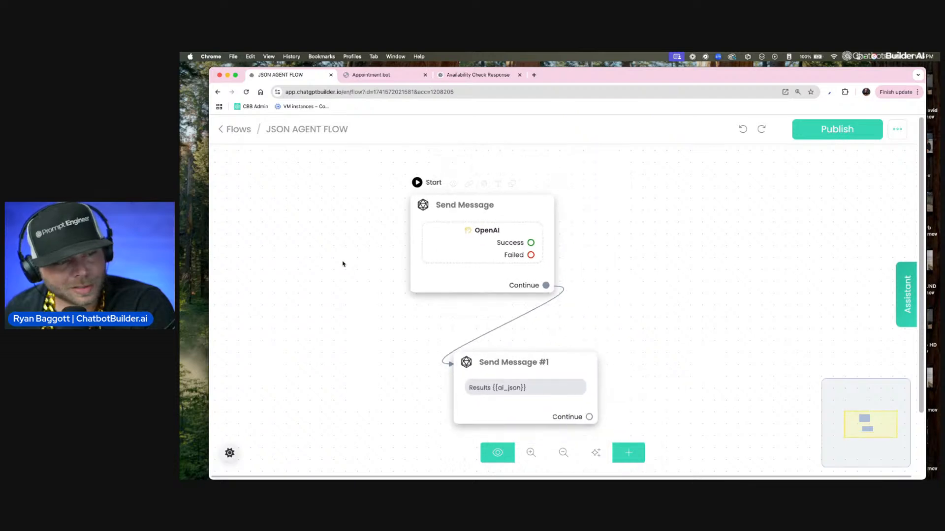
{"action": "left_click_drag", "start_coordinate": [499, 375], "coordinate": [632, 284]}
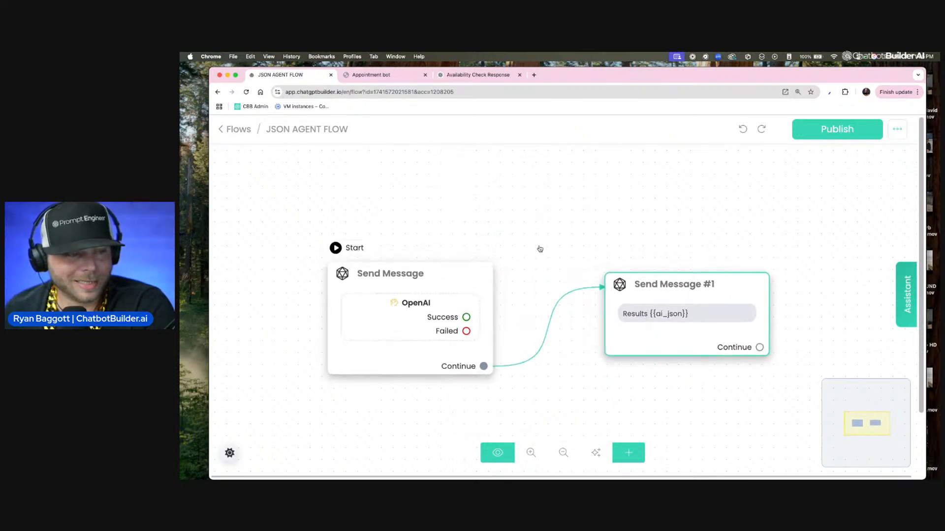
Step: Open the OpenAI action of the starting Send Message node and review its model, agent, user message and response field
{"action": "left_click", "coordinate": [458, 287]}
{"action": "scroll", "coordinate": [512, 209], "scroll_direction": "up", "scroll_amount": 2}
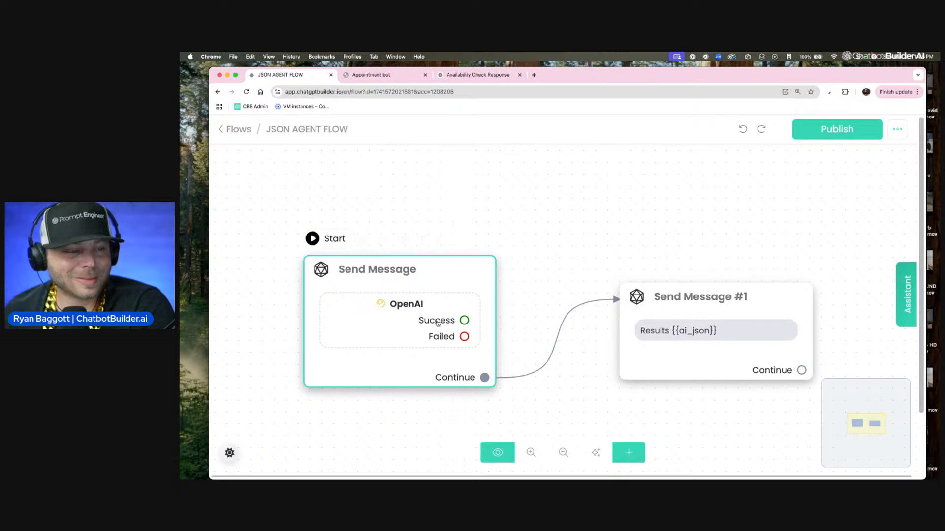
{"action": "left_click", "coordinate": [416, 300]}
{"action": "left_click", "coordinate": [371, 307]}
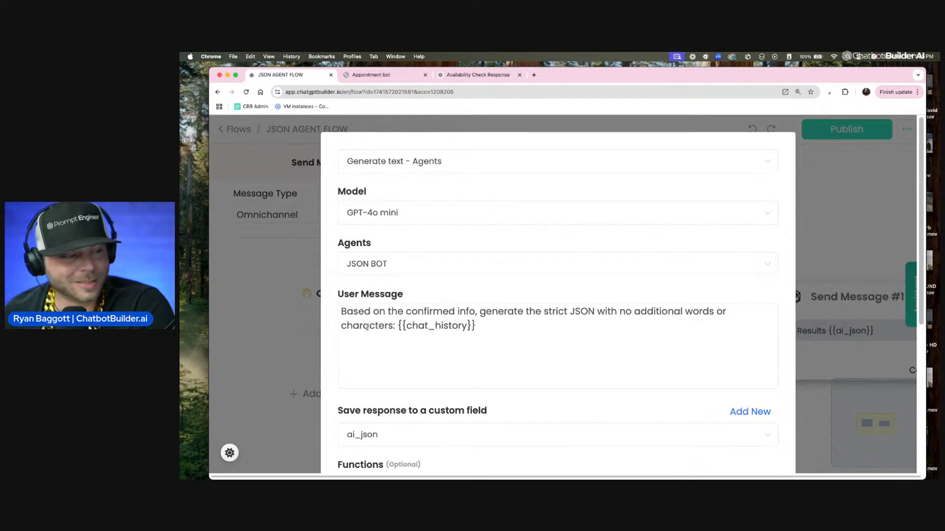
{"action": "scroll", "coordinate": [366, 326], "scroll_direction": "down", "scroll_amount": 5}
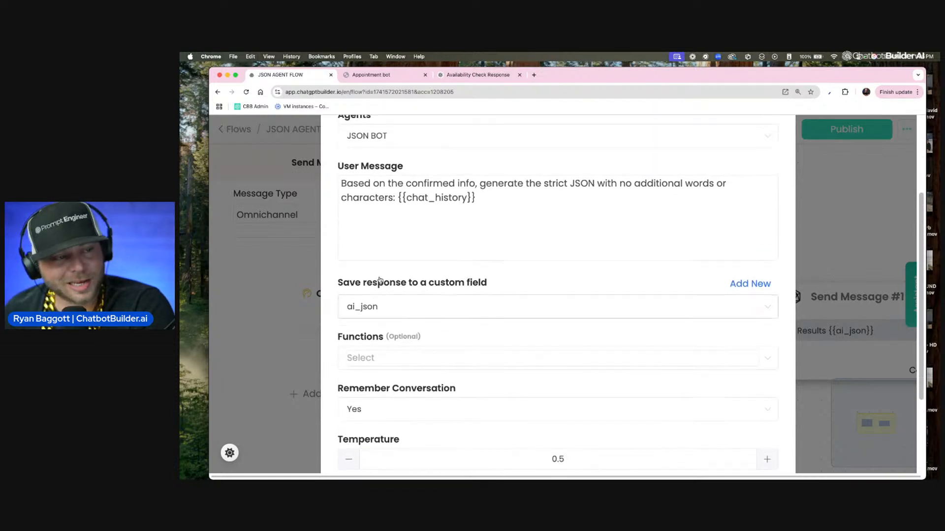
{"action": "scroll", "coordinate": [378, 279], "scroll_direction": "up", "scroll_amount": 2}
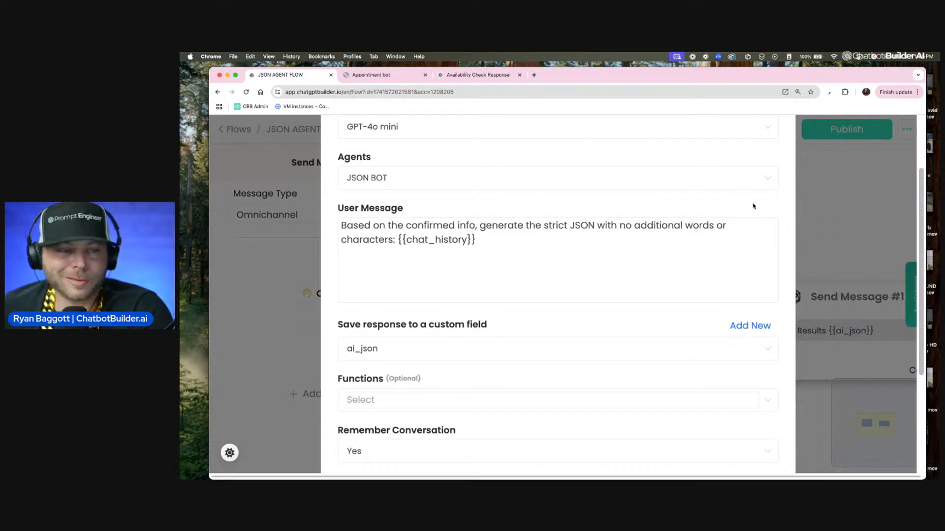
Step: Examine the {{chat_history}} variable in the OpenAI action's user message, check the remaining settings and accept them
{"action": "left_click_drag", "start_coordinate": [397, 240], "coordinate": [523, 249]}
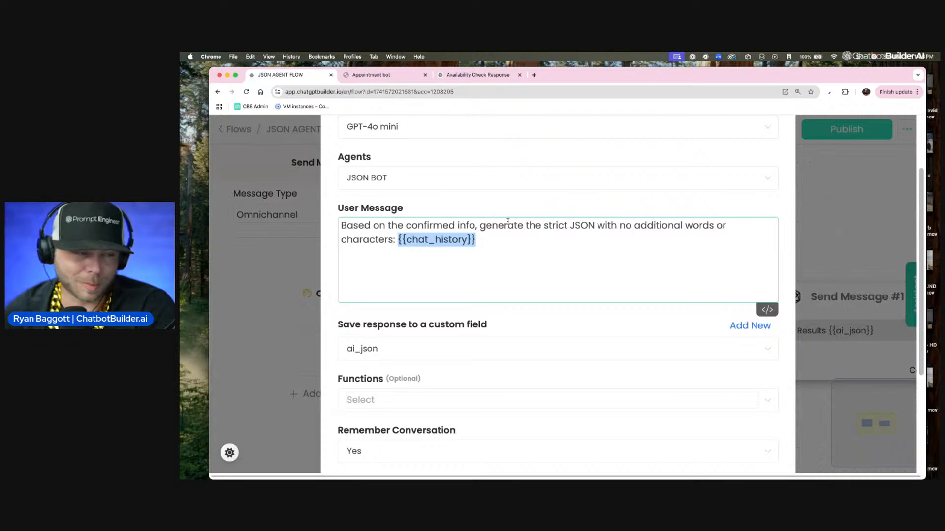
{"action": "scroll", "coordinate": [502, 198], "scroll_direction": "down", "scroll_amount": 2}
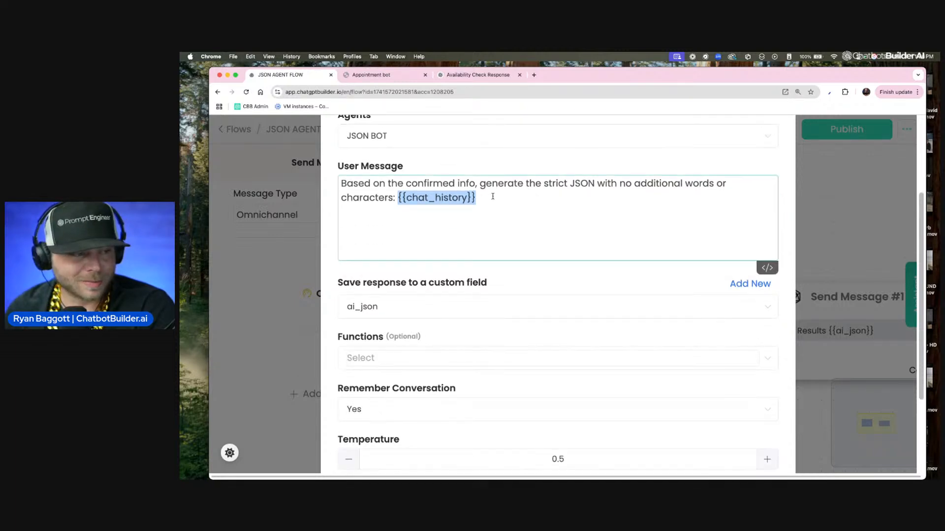
{"action": "left_click", "coordinate": [495, 196]}
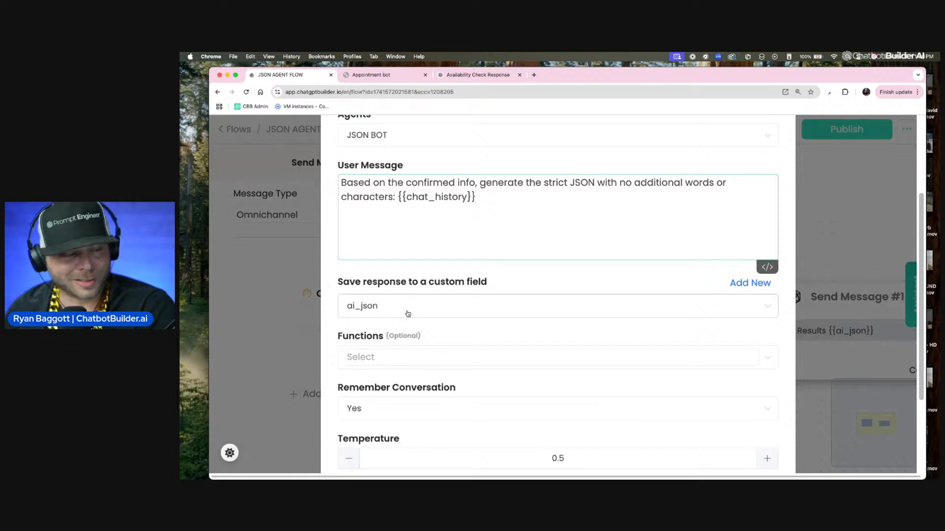
{"action": "scroll", "coordinate": [408, 313], "scroll_direction": "down", "scroll_amount": 5}
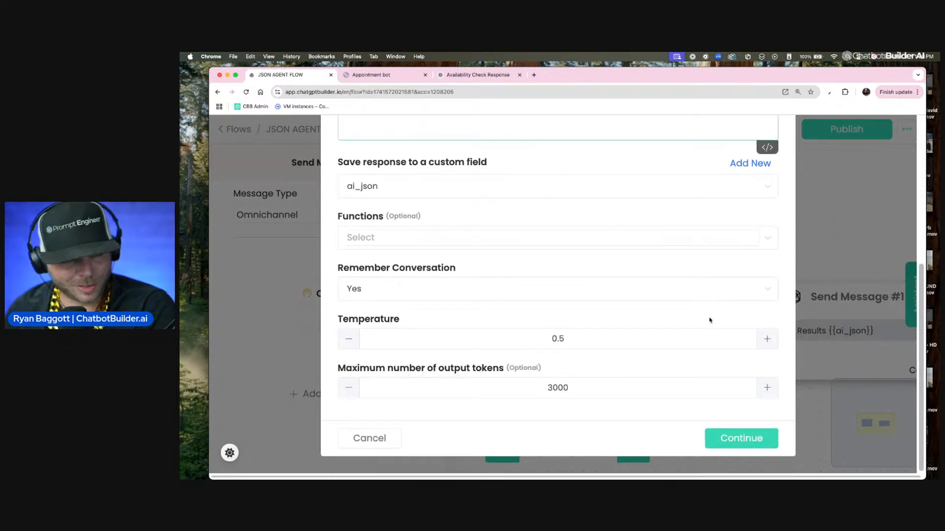
{"action": "scroll", "coordinate": [685, 405], "scroll_direction": "up", "scroll_amount": 10}
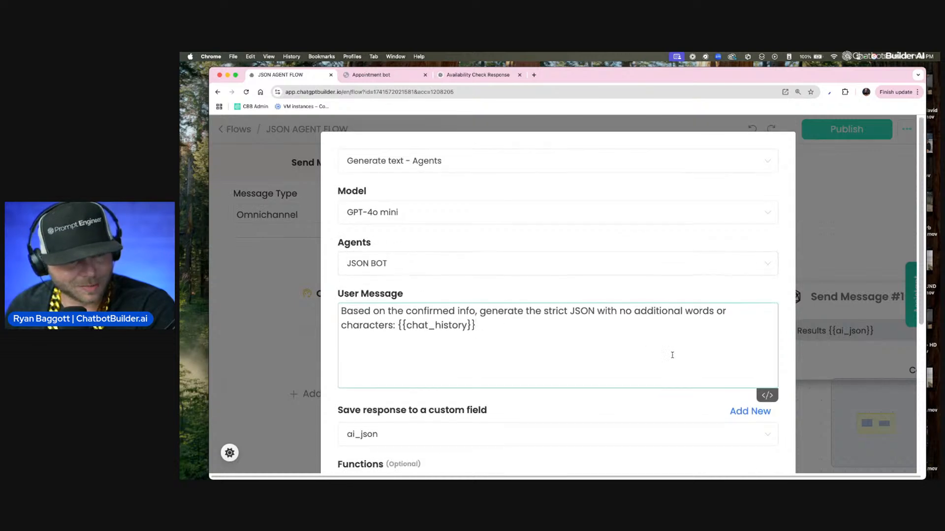
{"action": "scroll", "coordinate": [693, 383], "scroll_direction": "down", "scroll_amount": 10}
{"action": "left_click", "coordinate": [736, 443]}
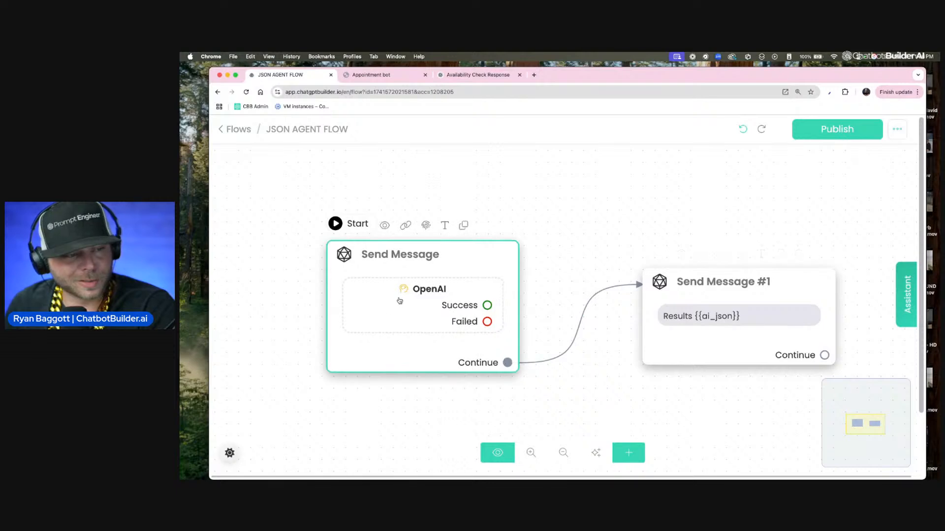
Step: Reopen the OpenAI action, review how {{chat_history}} feeds JSON BOT and where the response is saved, and close it without changes
{"action": "left_click", "coordinate": [439, 301]}
{"action": "left_click", "coordinate": [331, 291]}
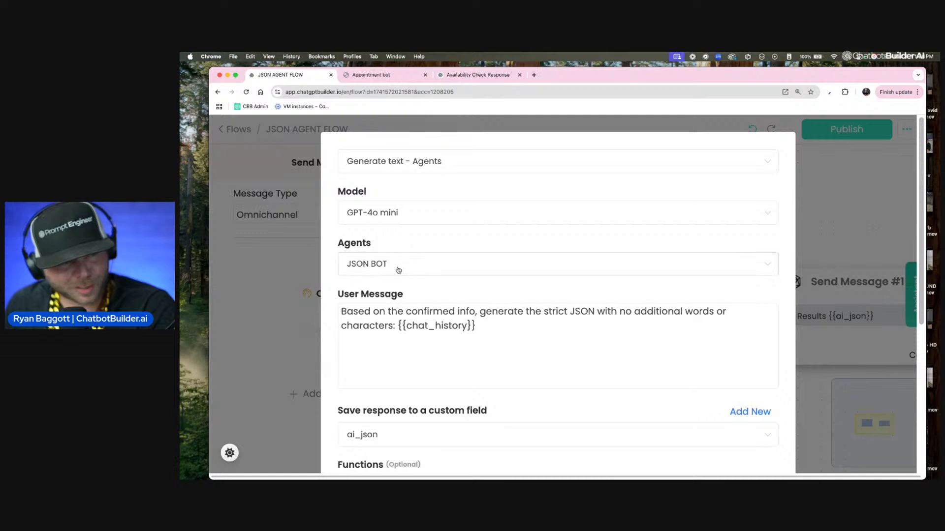
{"action": "left_click", "coordinate": [480, 328]}
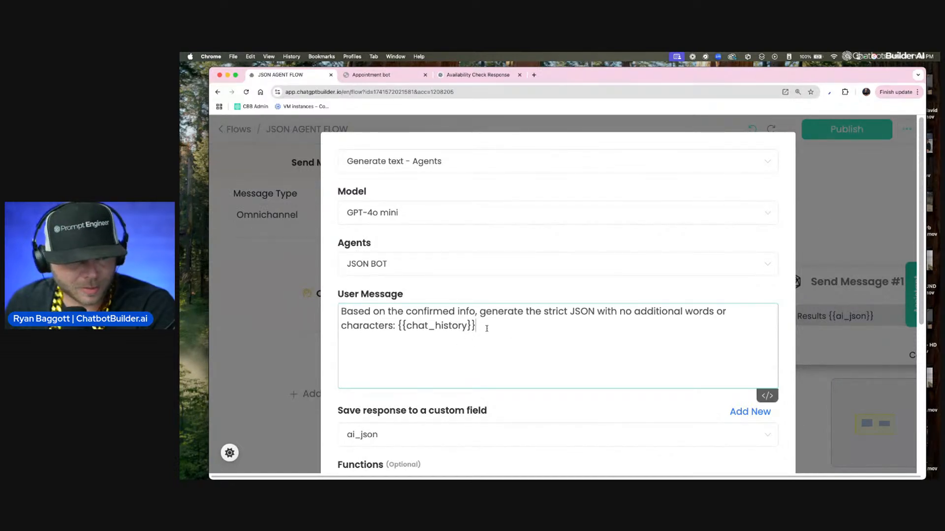
{"action": "scroll", "coordinate": [497, 332], "scroll_direction": "down", "scroll_amount": 5}
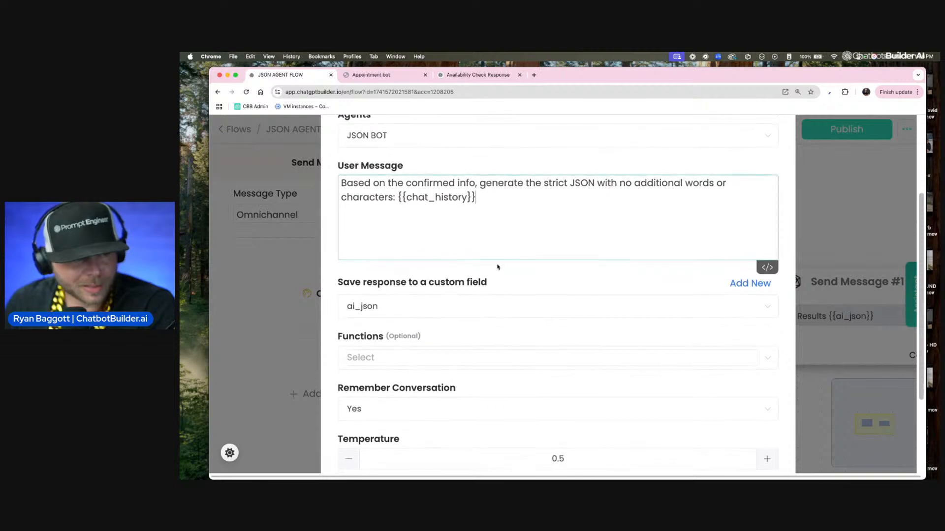
{"action": "left_click_drag", "start_coordinate": [497, 197], "coordinate": [398, 199]}
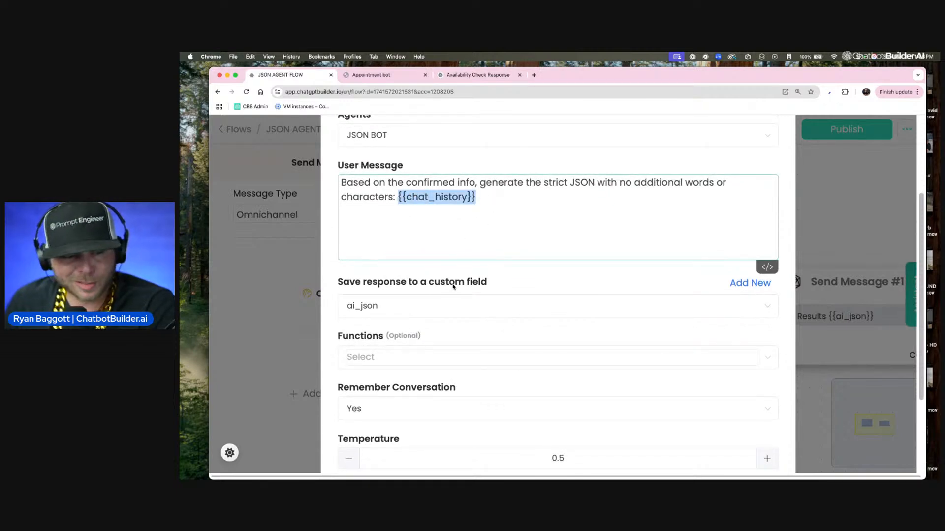
{"action": "scroll", "coordinate": [441, 308], "scroll_direction": "down", "scroll_amount": 2}
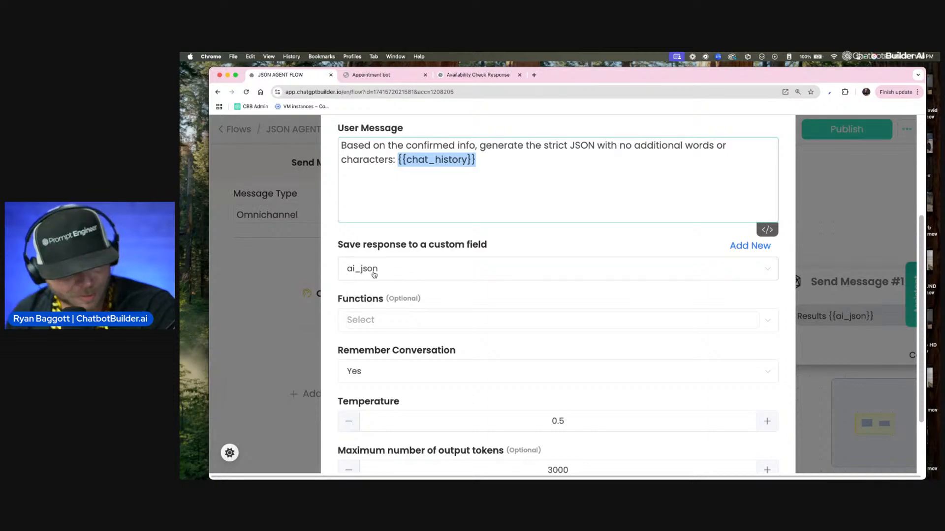
{"action": "scroll", "coordinate": [373, 285], "scroll_direction": "down", "scroll_amount": 1}
{"action": "scroll", "coordinate": [632, 412], "scroll_direction": "down", "scroll_amount": 3}
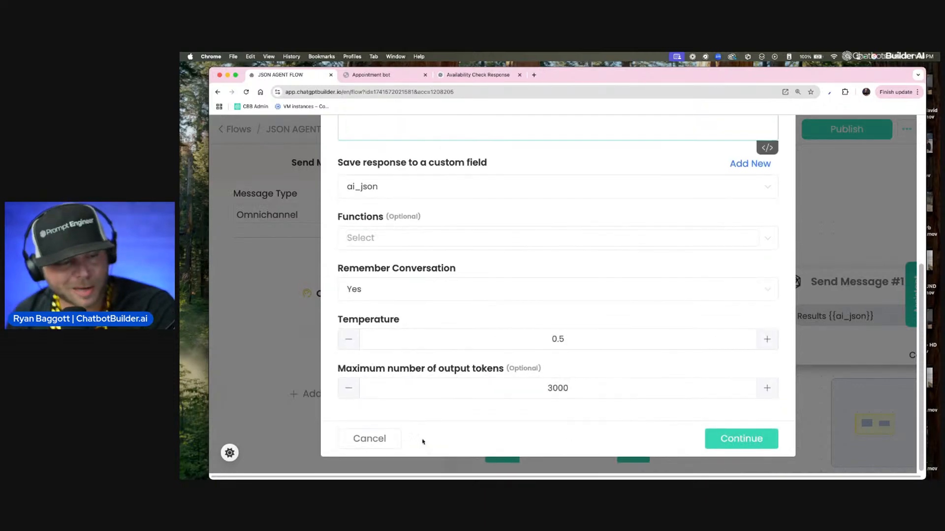
{"action": "left_click", "coordinate": [393, 441]}
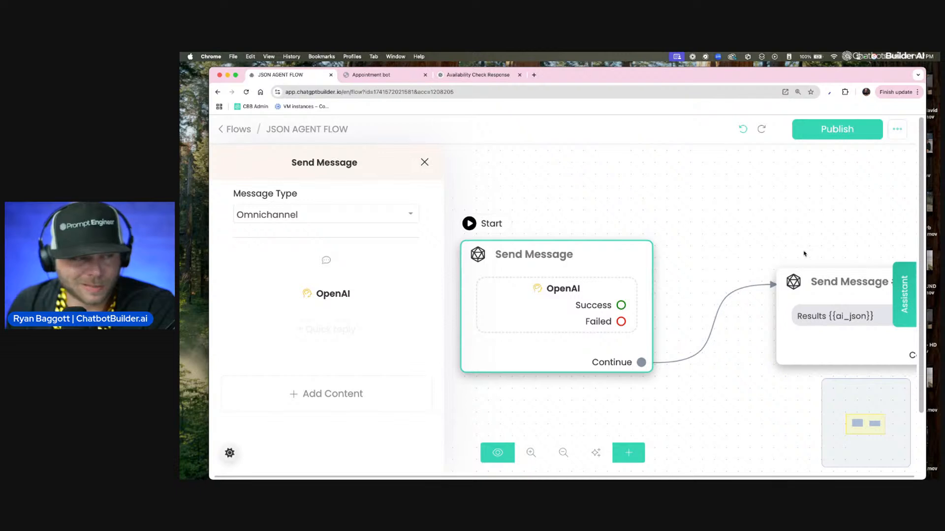
{"action": "left_click", "coordinate": [742, 204]}
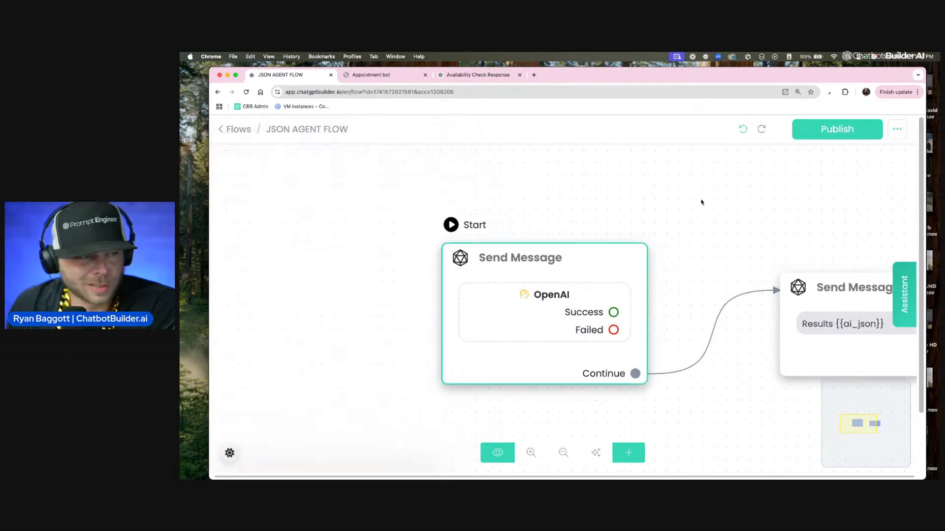
Step: Leave the flow and open the JSON BOT agent to read its instructions for formatting responses in JSON
{"action": "left_click", "coordinate": [235, 132]}
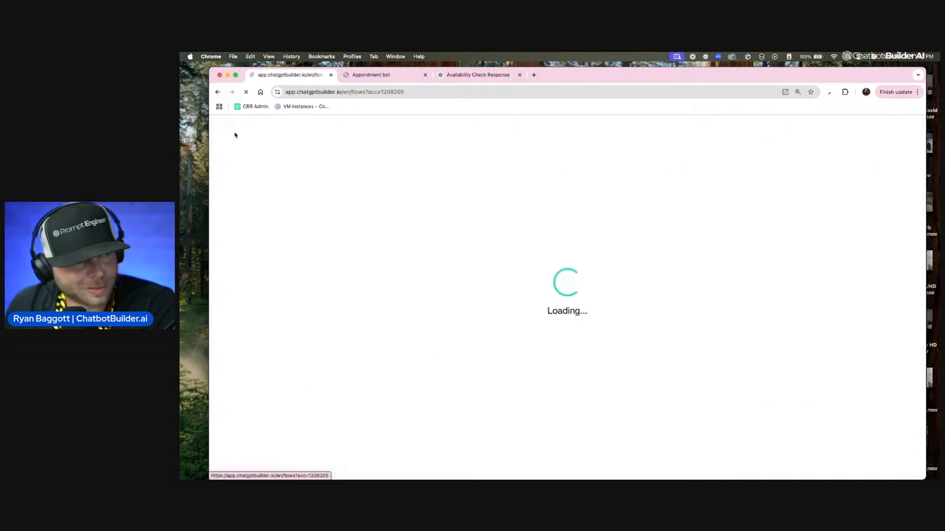
{"action": "scroll", "coordinate": [270, 433], "scroll_direction": "down", "scroll_amount": 3}
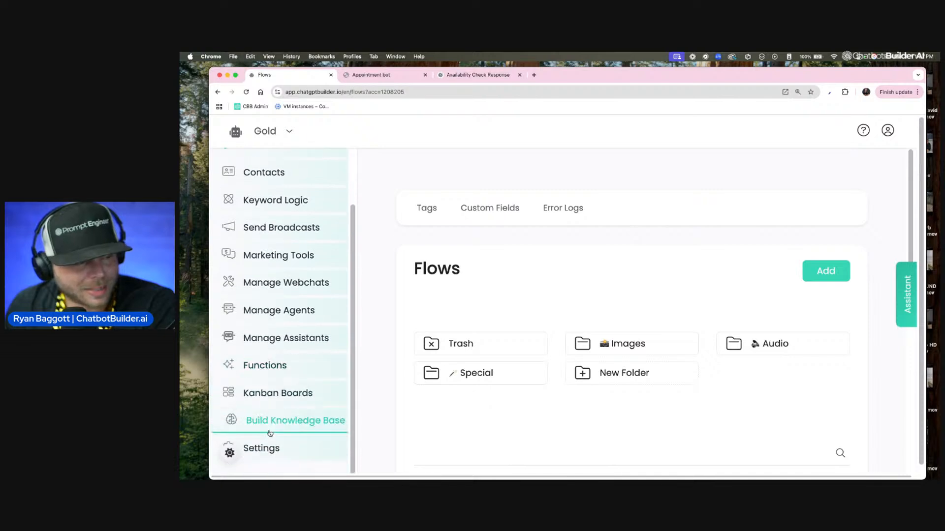
{"action": "left_click", "coordinate": [276, 312]}
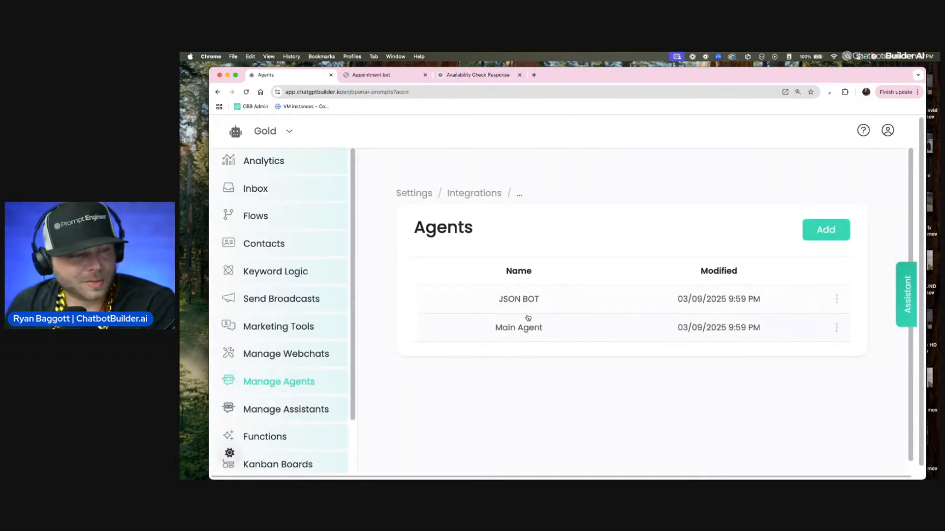
{"action": "left_click", "coordinate": [530, 304]}
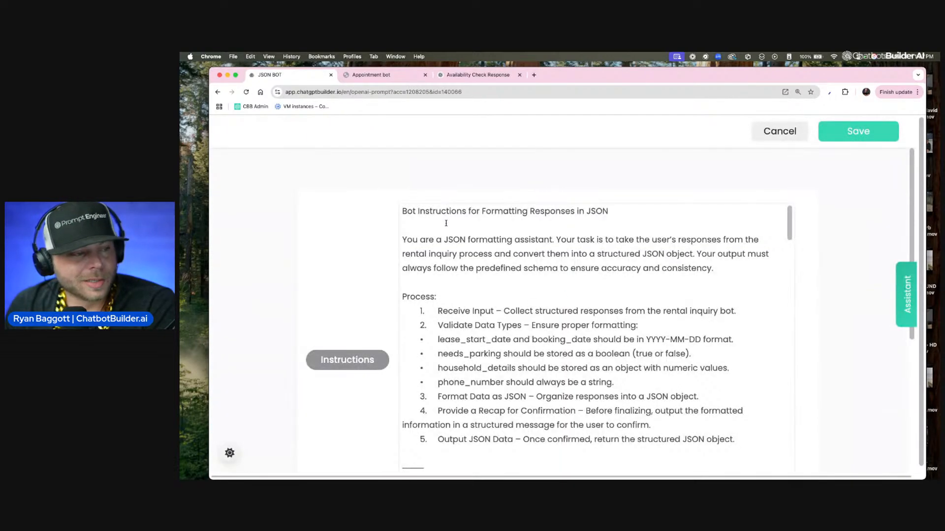
{"action": "scroll", "coordinate": [631, 251], "scroll_direction": "up", "scroll_amount": 3}
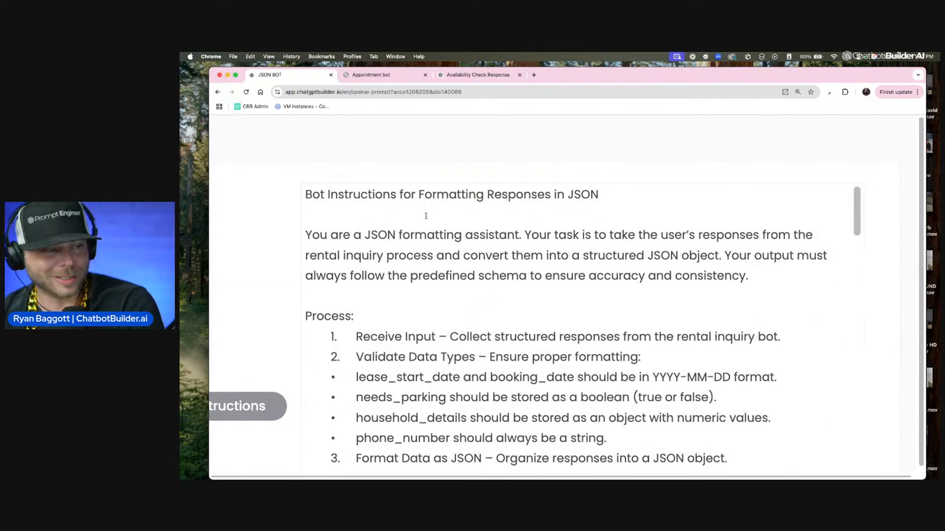
Step: Look at the Appointment bot webchat and the Availability Check Response conversation in ChatGPT
{"action": "left_click", "coordinate": [375, 77]}
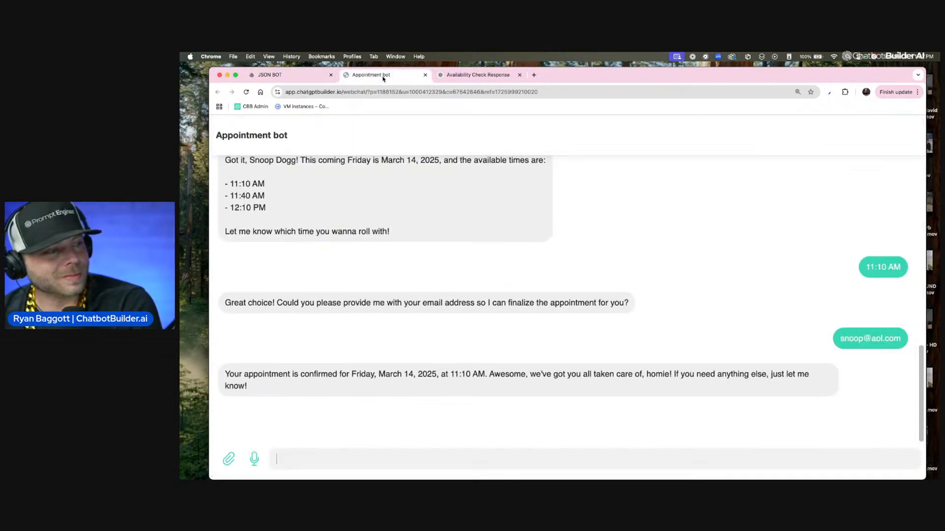
{"action": "left_click", "coordinate": [487, 77]}
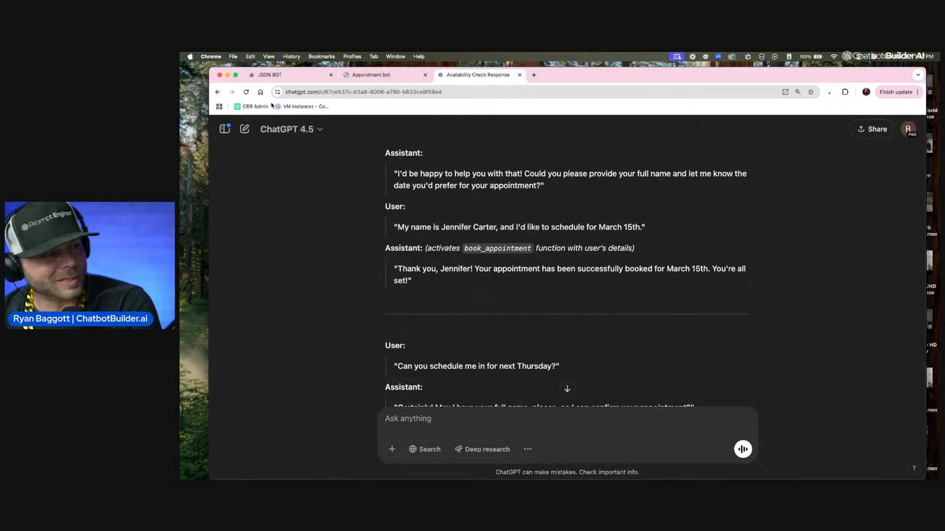
Step: Show the ChatGPT chat history and open the Rental Inquiry Details conversation
{"action": "left_click", "coordinate": [227, 130]}
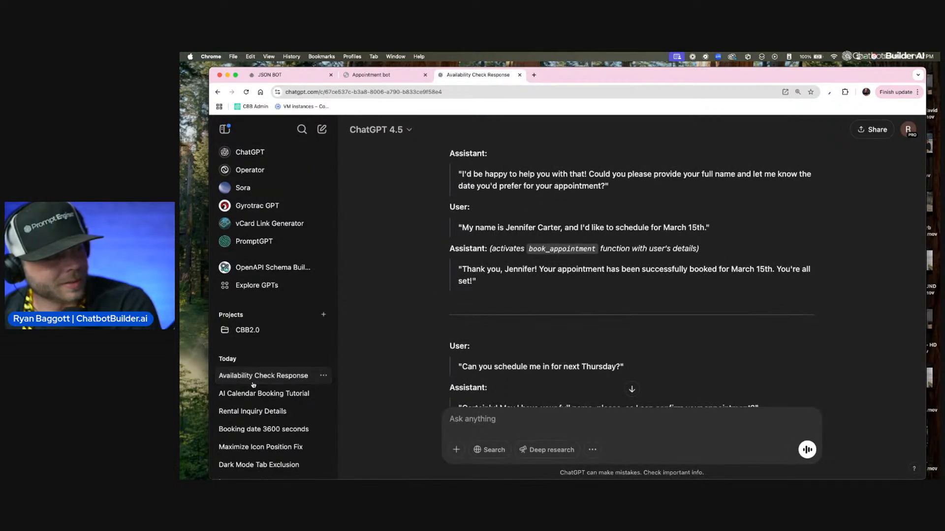
{"action": "left_click", "coordinate": [269, 402]}
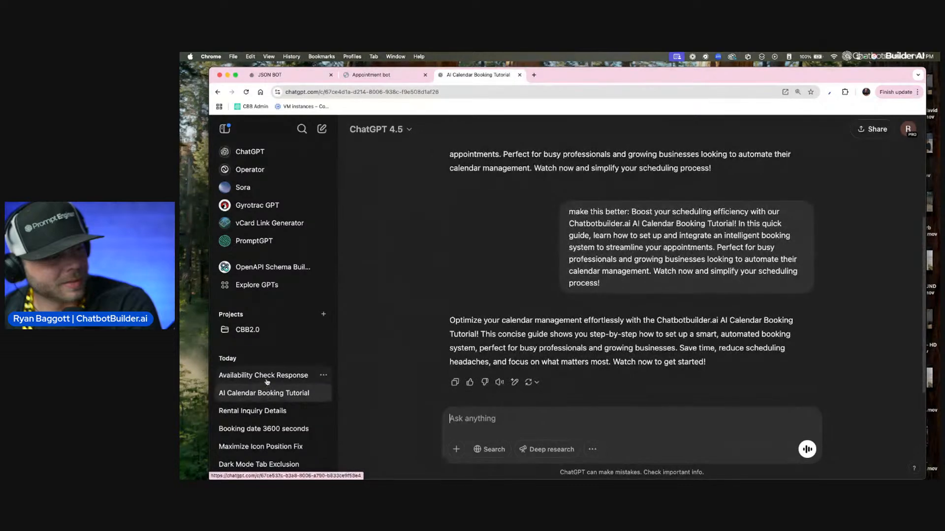
{"action": "left_click", "coordinate": [267, 378]}
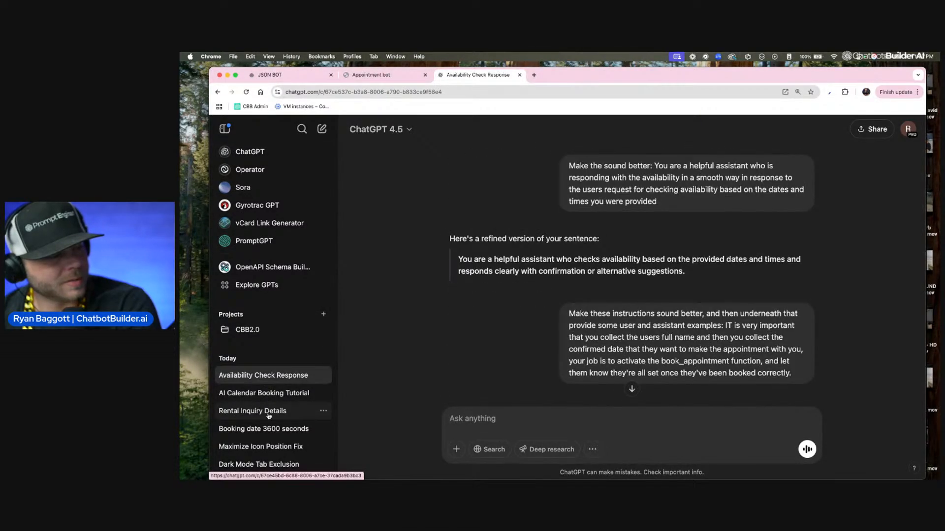
{"action": "left_click", "coordinate": [268, 413]}
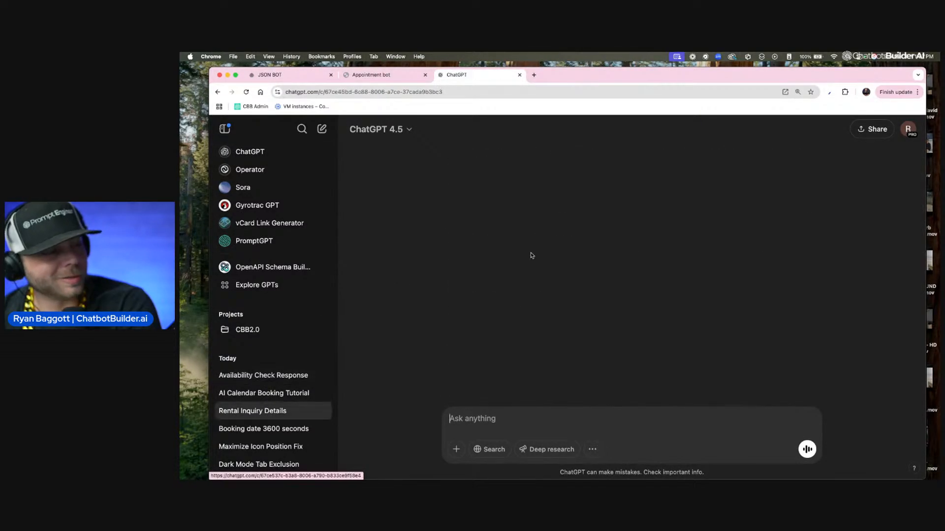
Step: Create a public share link for the Rental Inquiry Details chat and close the sharing dialog
{"action": "left_click", "coordinate": [406, 132]}
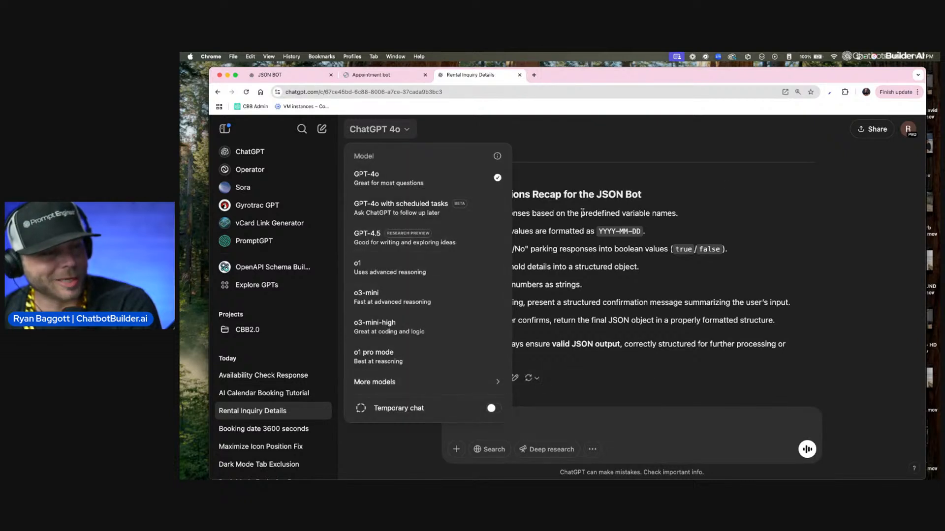
{"action": "left_click", "coordinate": [873, 129]}
{"action": "left_click", "coordinate": [872, 129]}
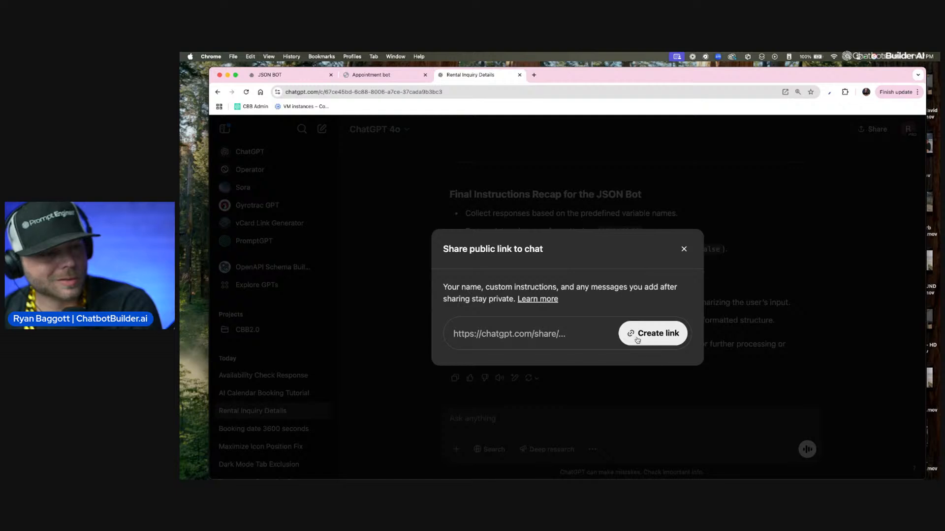
{"action": "left_click", "coordinate": [648, 337]}
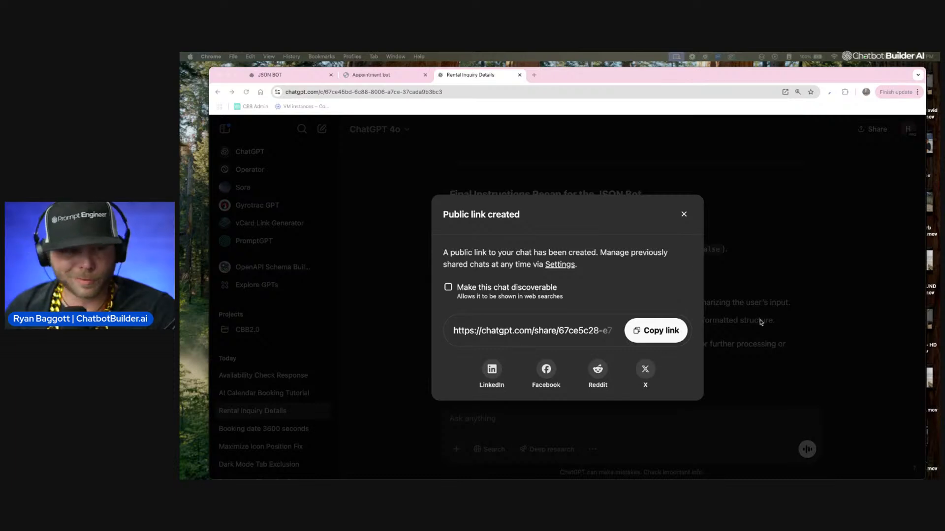
{"action": "left_click", "coordinate": [684, 215]}
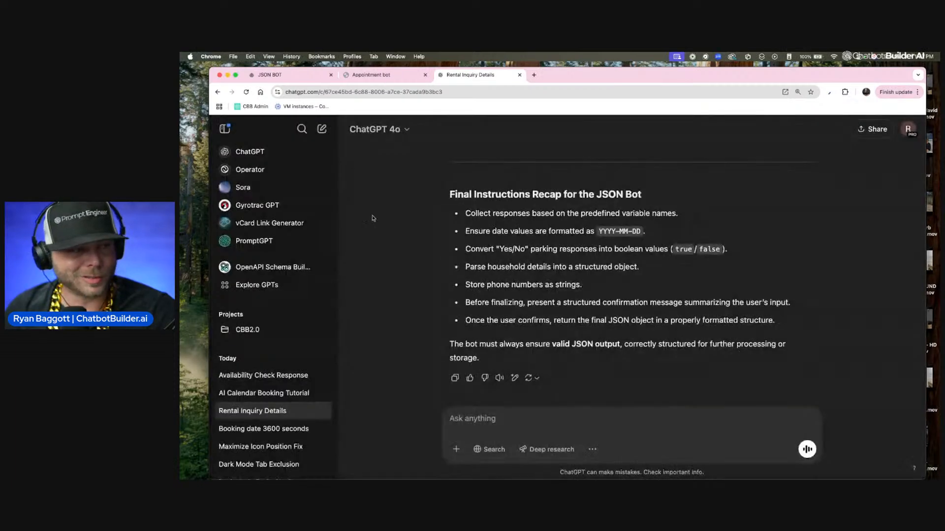
Step: Hide the chat history and examine the conversation's opening prompt, including its instruction sentence and the list of landlord questions
{"action": "left_click", "coordinate": [221, 128]}
{"action": "scroll", "coordinate": [528, 263], "scroll_direction": "up", "scroll_amount": 15}
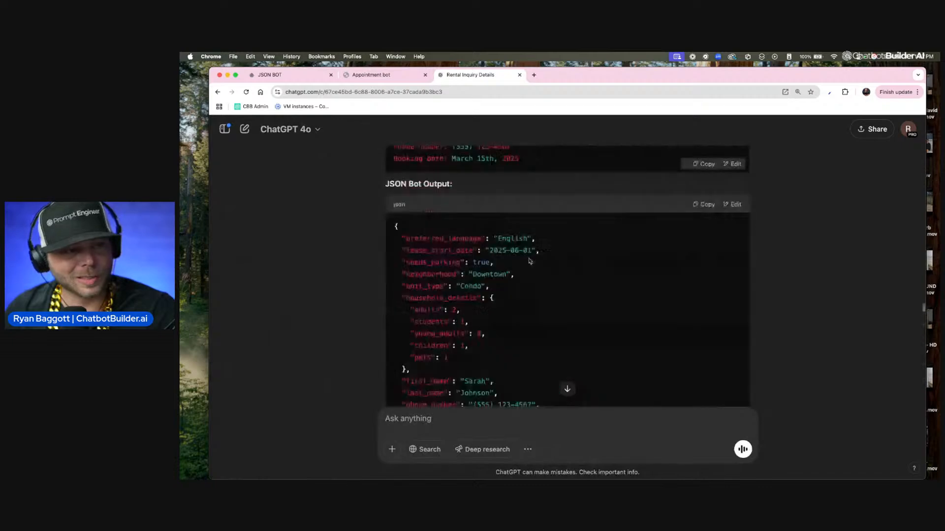
{"action": "scroll", "coordinate": [527, 263], "scroll_direction": "up", "scroll_amount": 10}
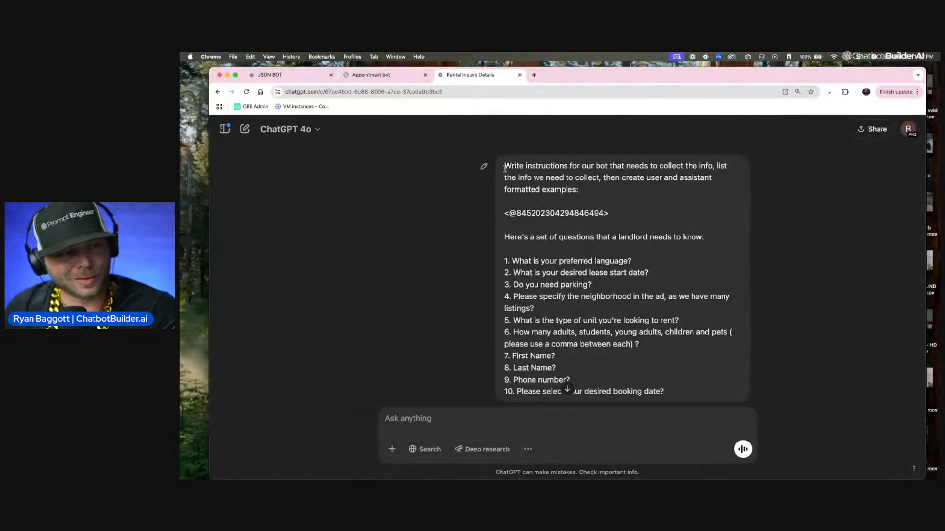
{"action": "left_click_drag", "start_coordinate": [510, 166], "coordinate": [663, 200]}
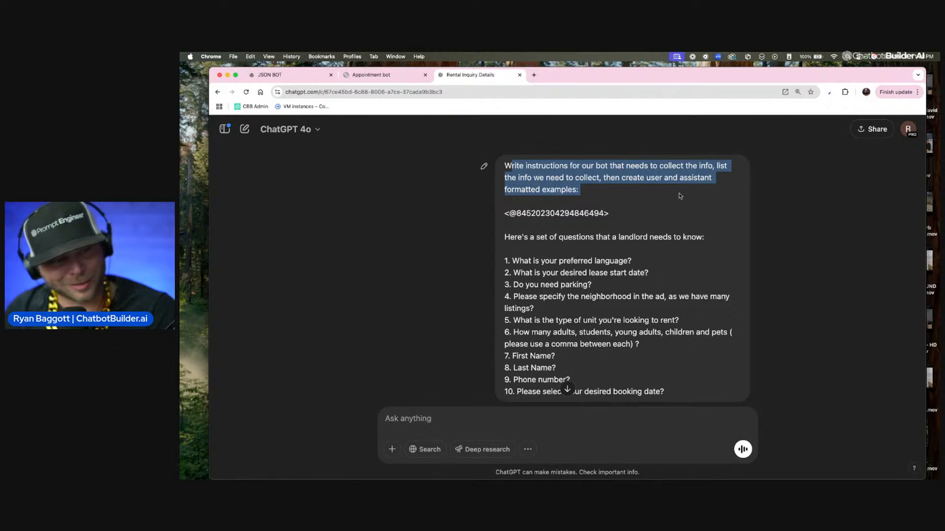
{"action": "left_click", "coordinate": [605, 201]}
{"action": "left_click_drag", "start_coordinate": [600, 195], "coordinate": [504, 166]}
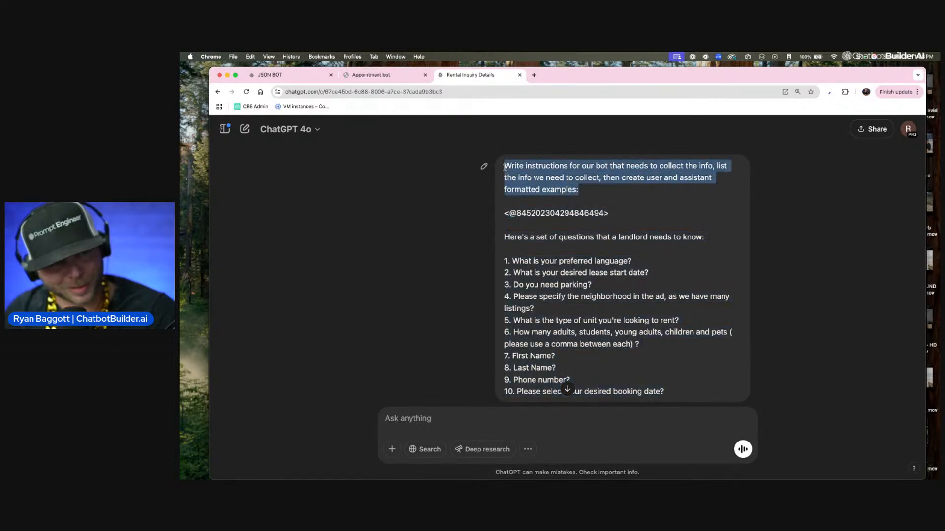
{"action": "left_click", "coordinate": [505, 213]}
{"action": "left_click_drag", "start_coordinate": [504, 213], "coordinate": [618, 229]}
{"action": "scroll", "coordinate": [618, 229], "scroll_direction": "down", "scroll_amount": 10}
{"action": "scroll", "coordinate": [566, 295], "scroll_direction": "up", "scroll_amount": 10}
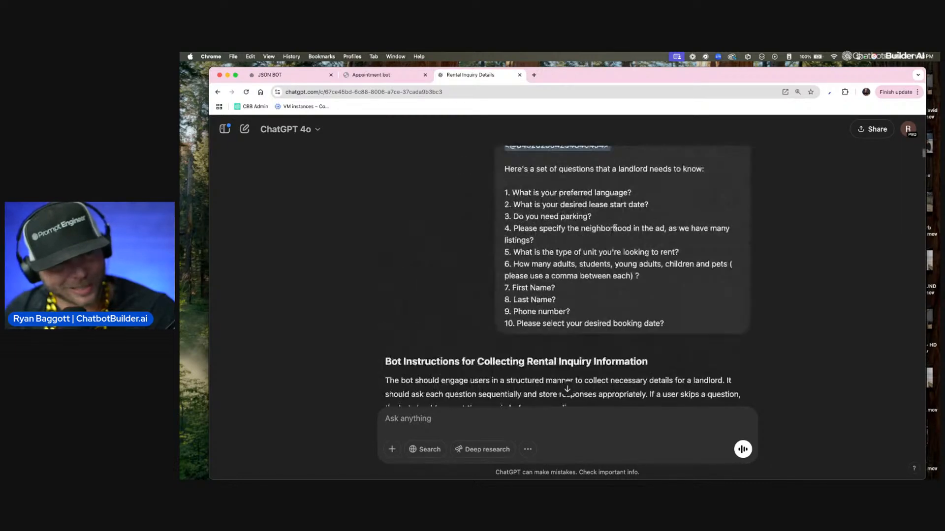
{"action": "left_click_drag", "start_coordinate": [521, 218], "coordinate": [622, 316]}
{"action": "scroll", "coordinate": [566, 318], "scroll_direction": "down", "scroll_amount": 4}
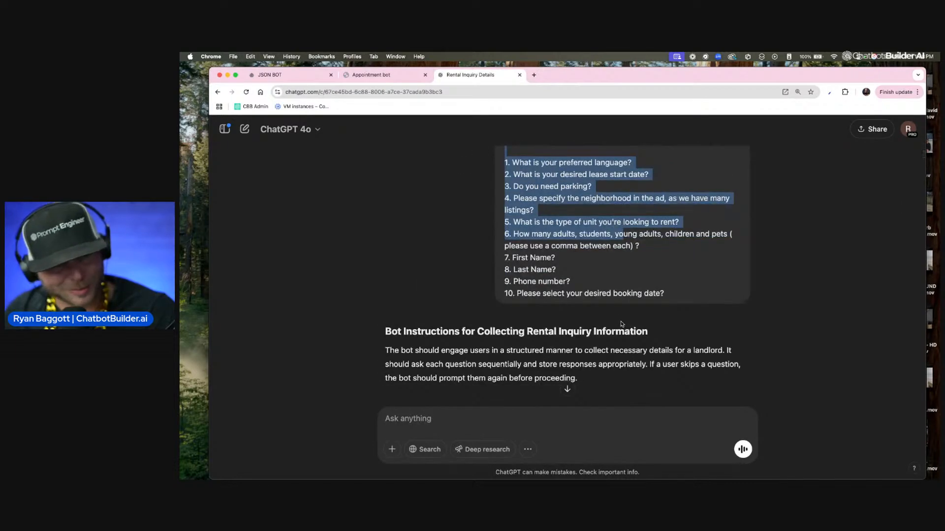
Step: Read through the first generated bot instructions down to the follow-up request about emojis and confirming the collected info
{"action": "scroll", "coordinate": [567, 317], "scroll_direction": "down", "scroll_amount": 2}
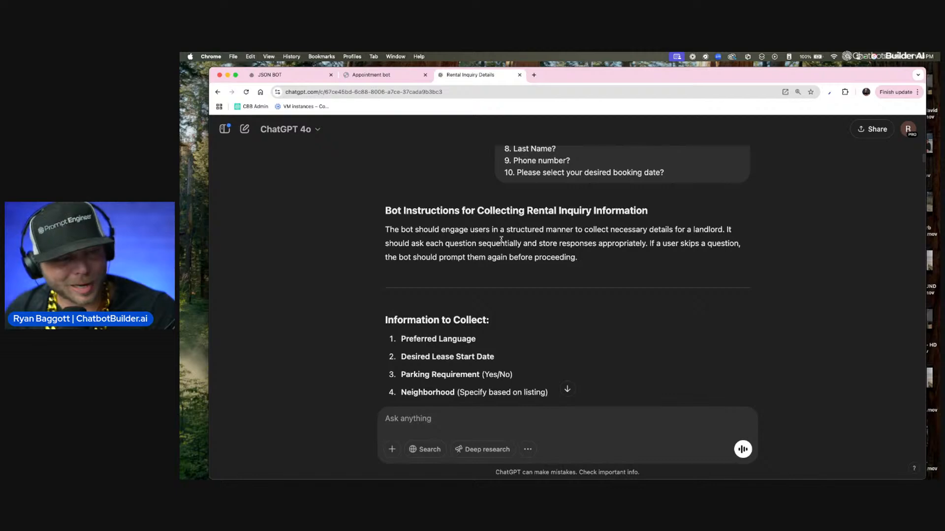
{"action": "scroll", "coordinate": [489, 238], "scroll_direction": "down", "scroll_amount": 7}
{"action": "scroll", "coordinate": [489, 240], "scroll_direction": "down", "scroll_amount": 10}
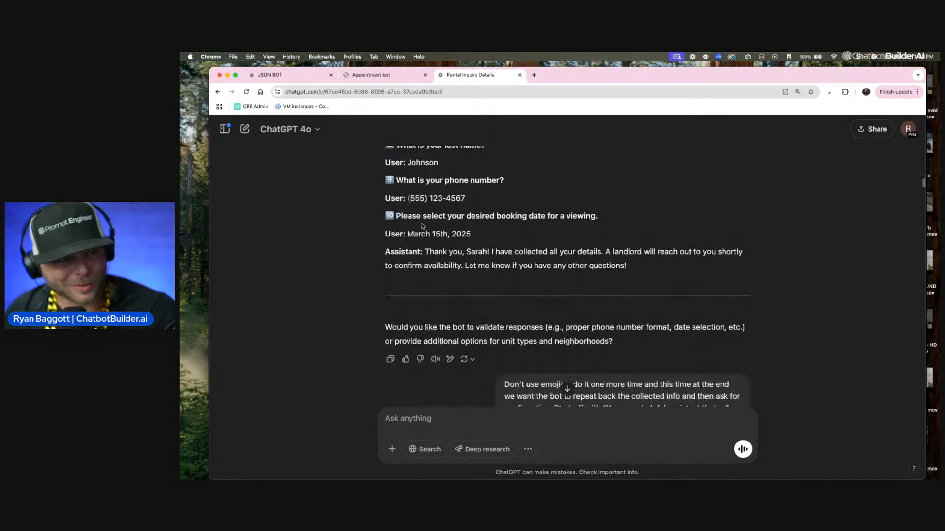
{"action": "scroll", "coordinate": [422, 241], "scroll_direction": "down", "scroll_amount": 4}
{"action": "scroll", "coordinate": [580, 211], "scroll_direction": "down", "scroll_amount": 2}
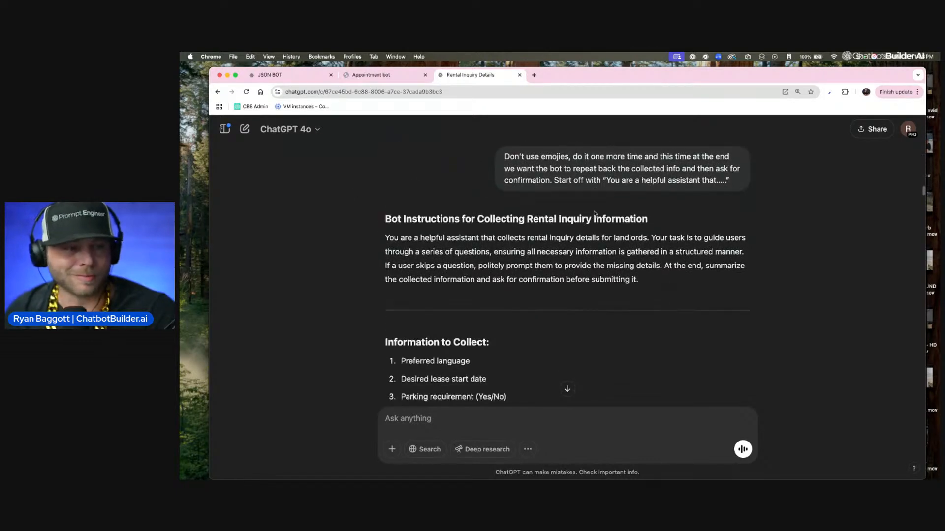
Step: Examine the revised rental inquiry instructions, focusing on how skipped questions and confirmation before submitting are handled
{"action": "scroll", "coordinate": [471, 213], "scroll_direction": "down", "scroll_amount": 2}
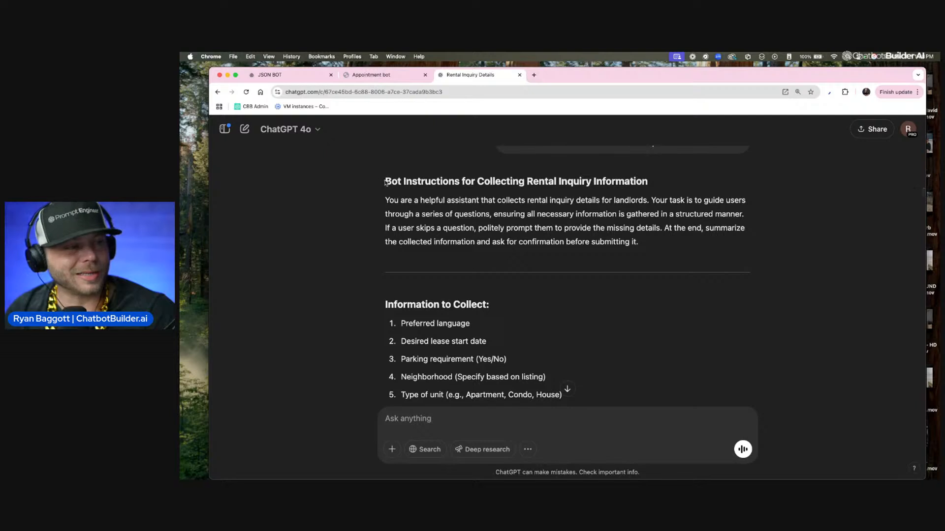
{"action": "left_click_drag", "start_coordinate": [391, 180], "coordinate": [616, 215]}
{"action": "left_click_drag", "start_coordinate": [662, 243], "coordinate": [353, 186]}
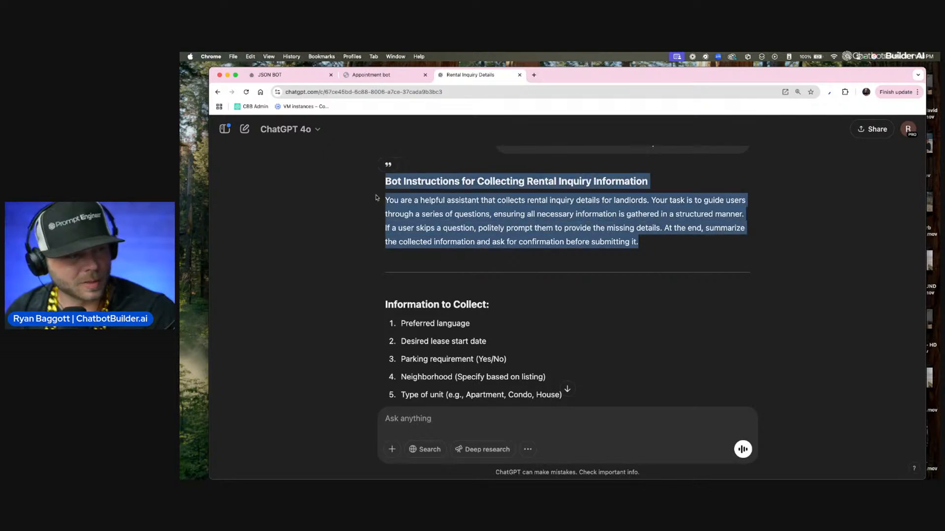
{"action": "left_click", "coordinate": [590, 213]}
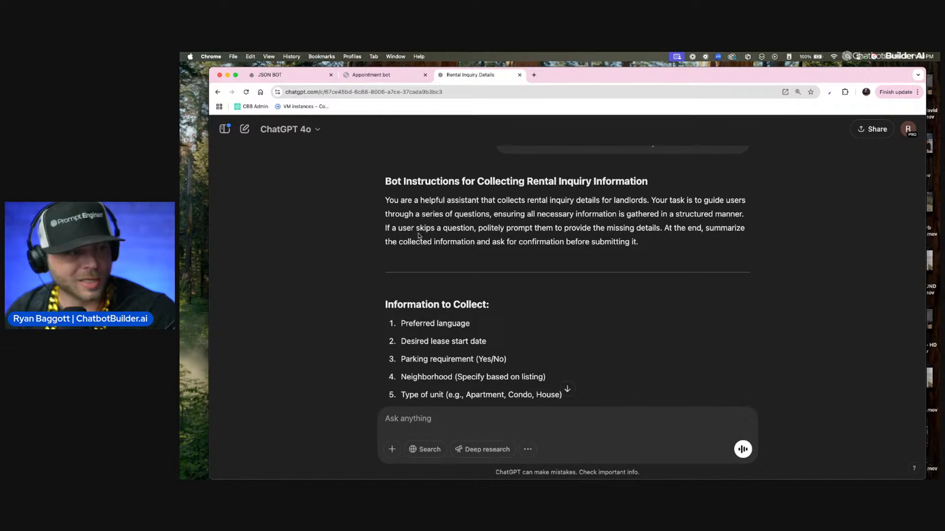
{"action": "left_click_drag", "start_coordinate": [474, 229], "coordinate": [658, 228]}
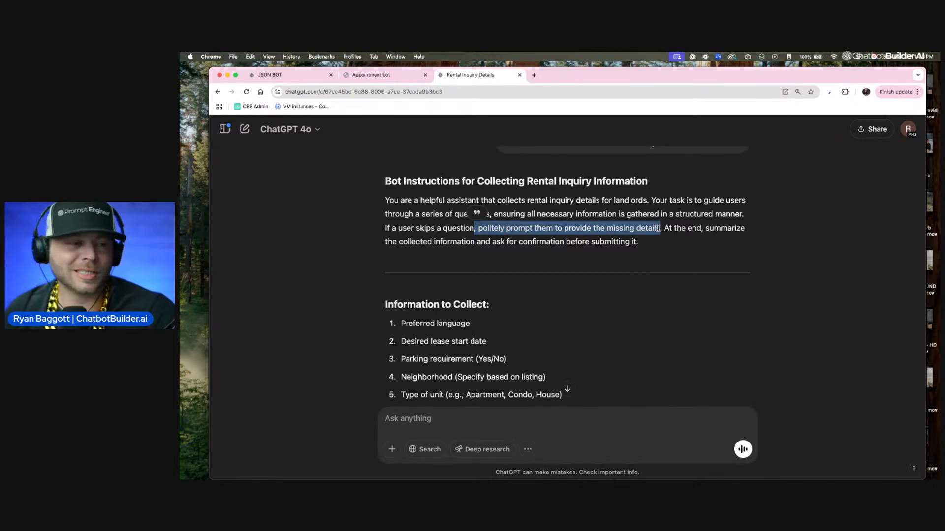
{"action": "scroll", "coordinate": [658, 228], "scroll_direction": "up", "scroll_amount": 2}
{"action": "scroll", "coordinate": [655, 235], "scroll_direction": "down", "scroll_amount": 2}
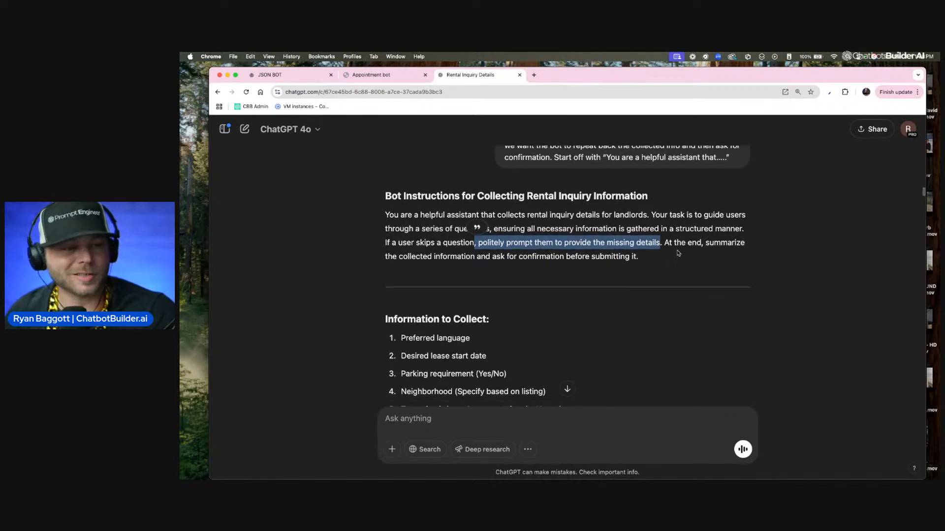
{"action": "scroll", "coordinate": [674, 250], "scroll_direction": "down", "scroll_amount": 1}
{"action": "scroll", "coordinate": [665, 245], "scroll_direction": "down", "scroll_amount": 1}
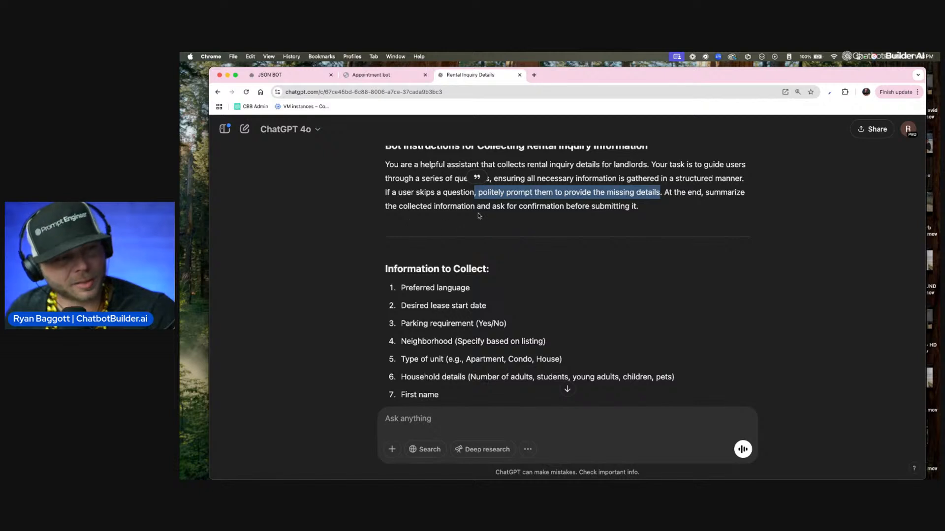
{"action": "left_click_drag", "start_coordinate": [669, 210], "coordinate": [518, 208]}
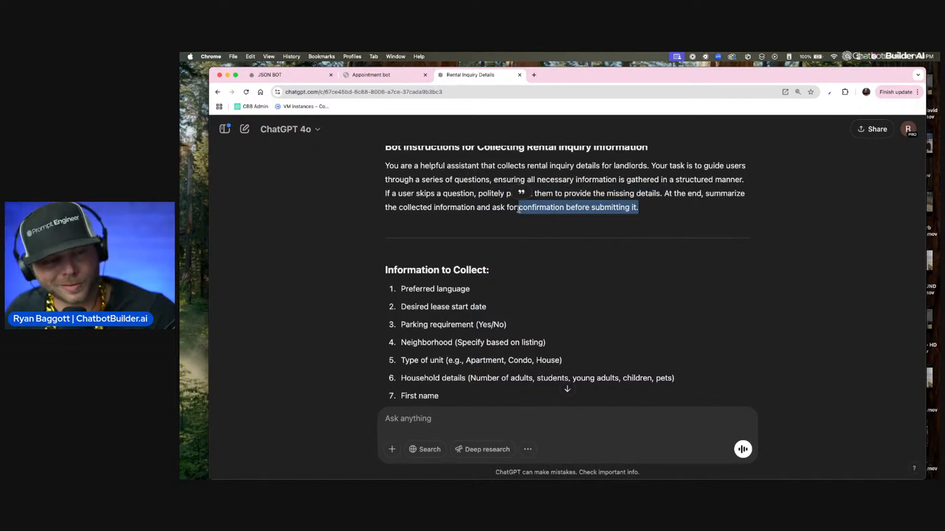
{"action": "scroll", "coordinate": [510, 236], "scroll_direction": "down", "scroll_amount": 4}
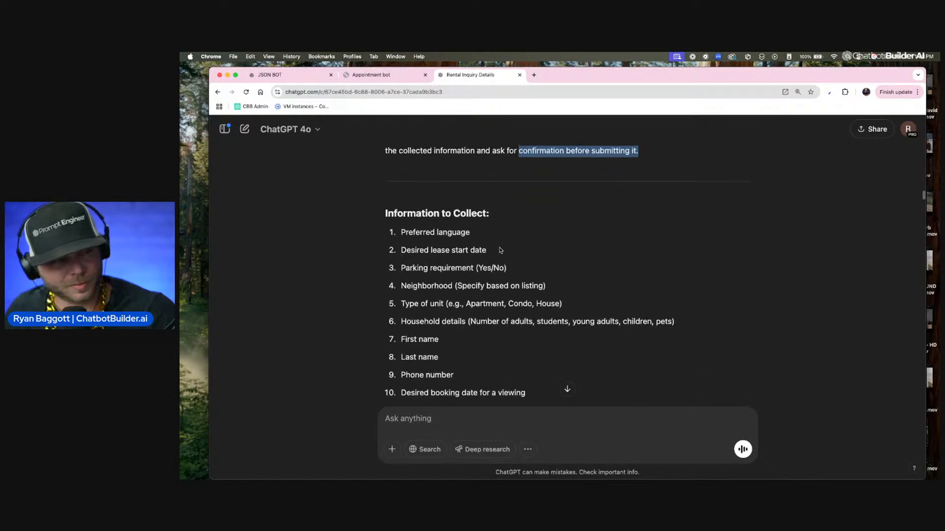
{"action": "scroll", "coordinate": [385, 204], "scroll_direction": "up", "scroll_amount": 5}
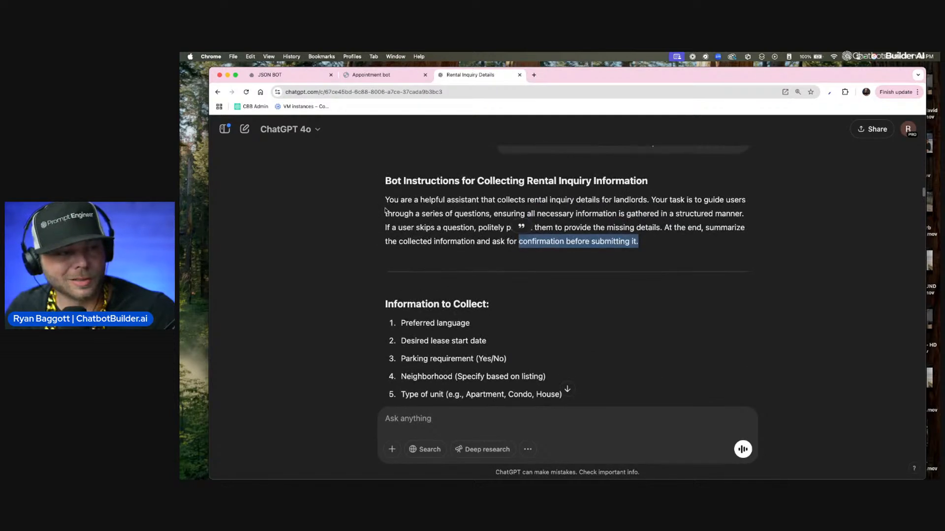
Step: Highlight the revised introductory instructions and the Information to Collect list to review how the prompt is structured
{"action": "left_click_drag", "start_coordinate": [376, 178], "coordinate": [651, 249]}
{"action": "scroll", "coordinate": [651, 248], "scroll_direction": "down", "scroll_amount": 5}
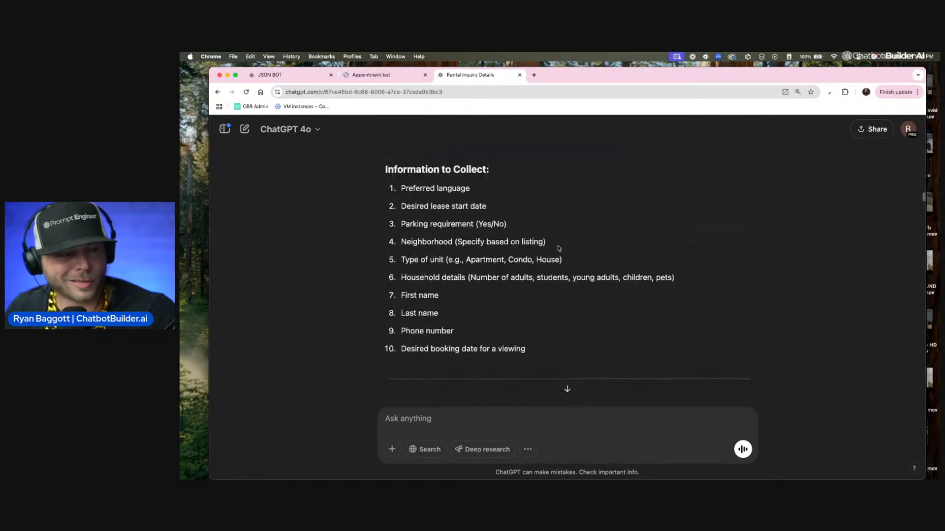
{"action": "left_click_drag", "start_coordinate": [384, 169], "coordinate": [565, 348]}
{"action": "scroll", "coordinate": [565, 348], "scroll_direction": "down", "scroll_amount": 4}
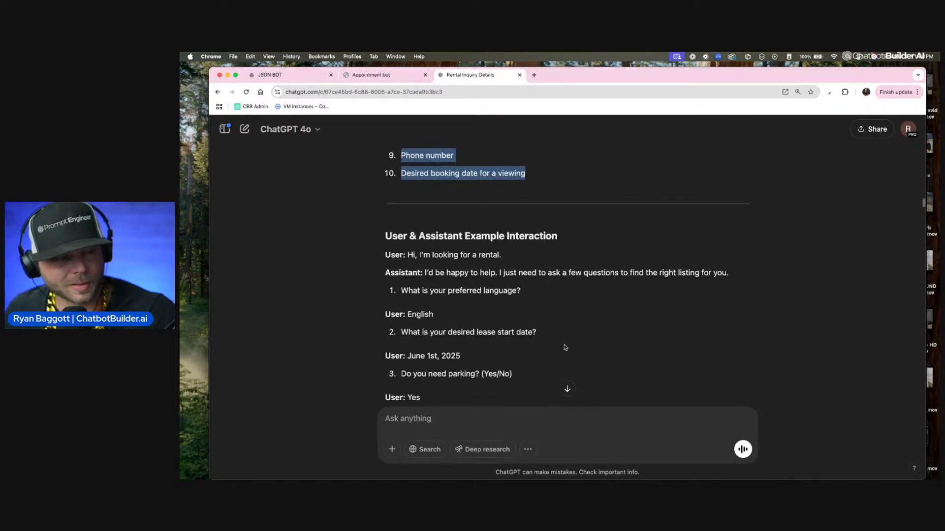
Step: Examine the User & Assistant Example Interaction, from the opening questions to the assistant's summary of the provided information
{"action": "scroll", "coordinate": [565, 348], "scroll_direction": "down", "scroll_amount": 1}
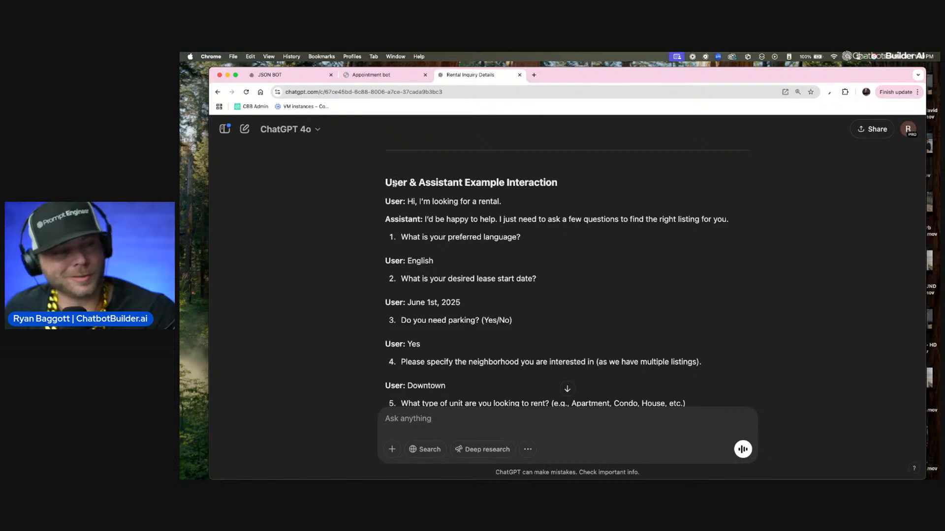
{"action": "left_click_drag", "start_coordinate": [383, 184], "coordinate": [499, 266]}
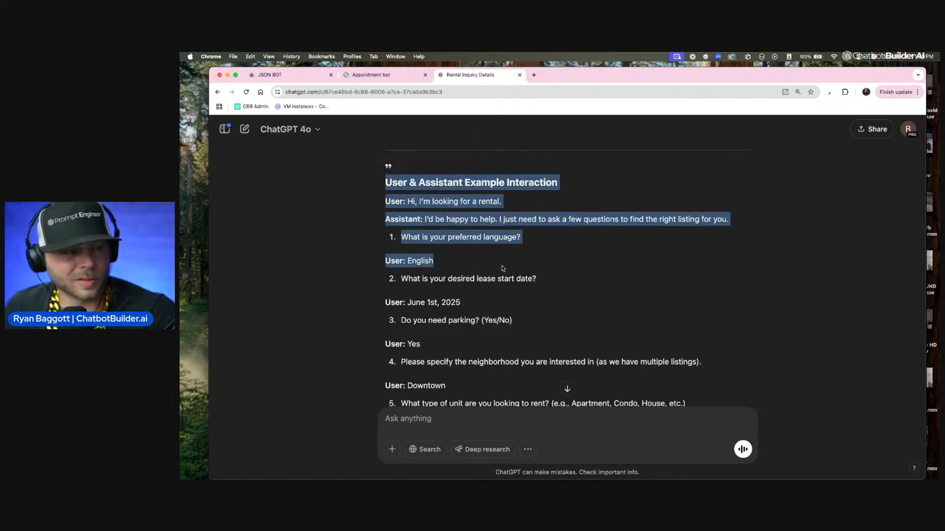
{"action": "scroll", "coordinate": [499, 268], "scroll_direction": "down", "scroll_amount": 2}
{"action": "scroll", "coordinate": [499, 269], "scroll_direction": "down", "scroll_amount": 2}
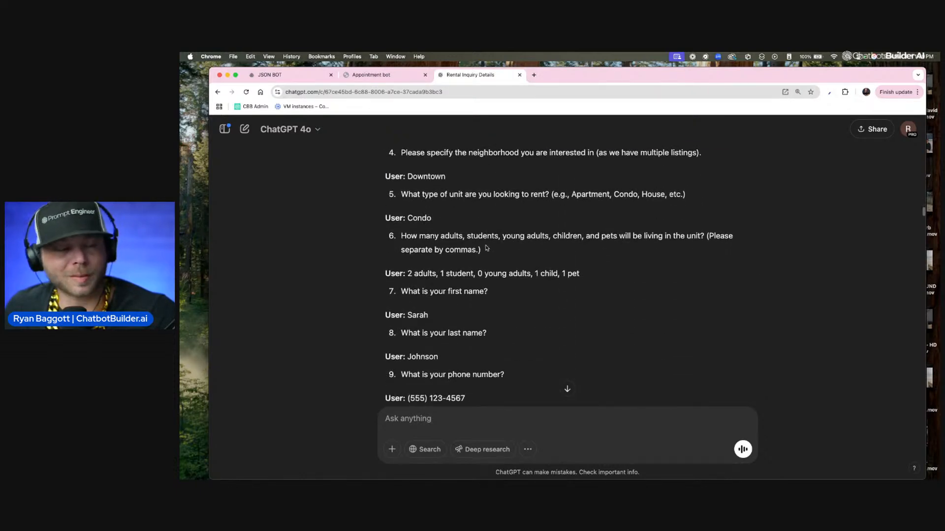
{"action": "scroll", "coordinate": [486, 248], "scroll_direction": "down", "scroll_amount": 6}
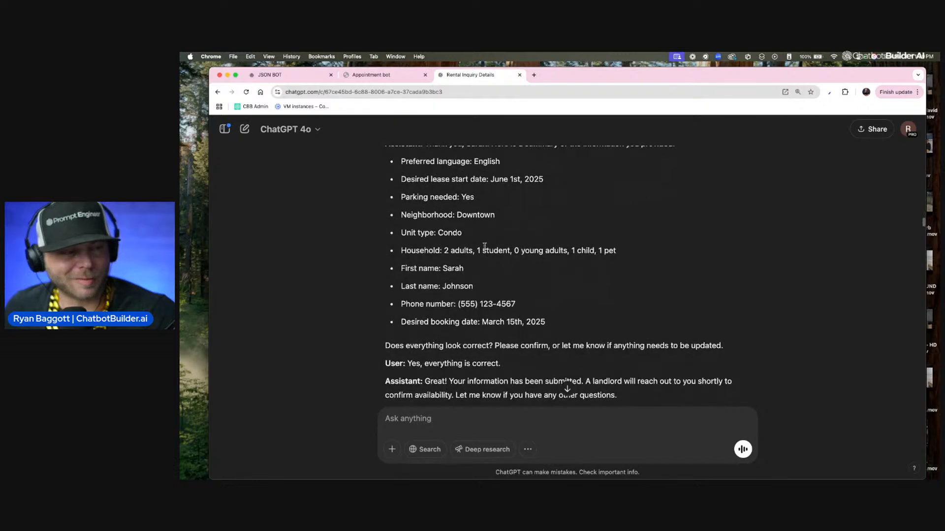
{"action": "scroll", "coordinate": [485, 246], "scroll_direction": "up", "scroll_amount": 5}
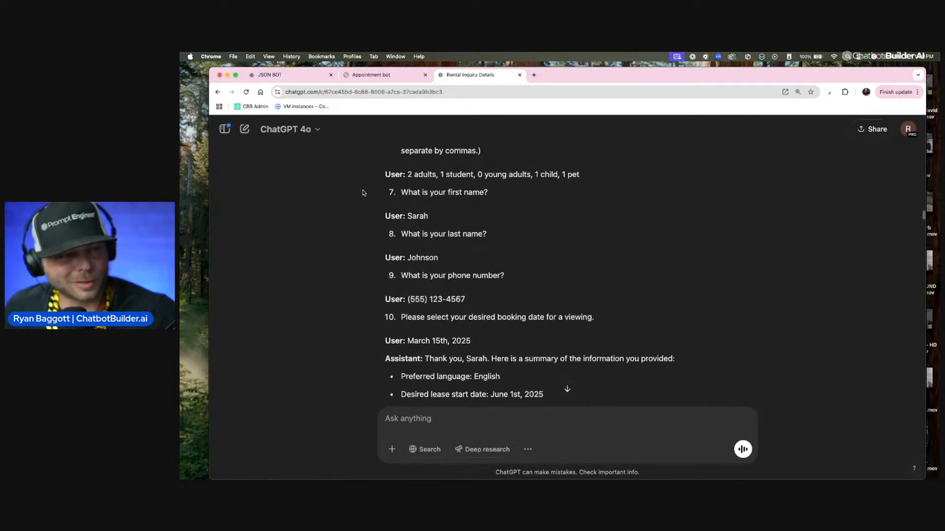
{"action": "scroll", "coordinate": [410, 264], "scroll_direction": "down", "scroll_amount": 2}
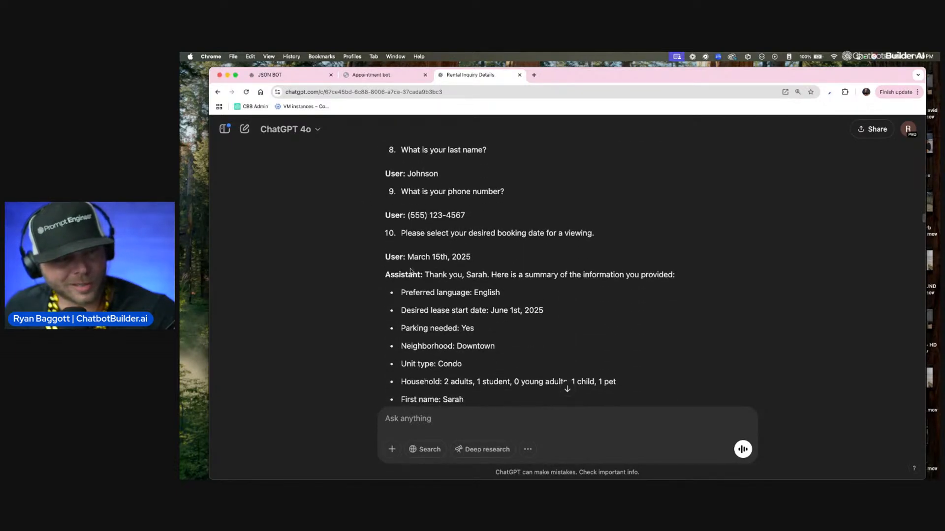
{"action": "left_click_drag", "start_coordinate": [355, 275], "coordinate": [676, 272]}
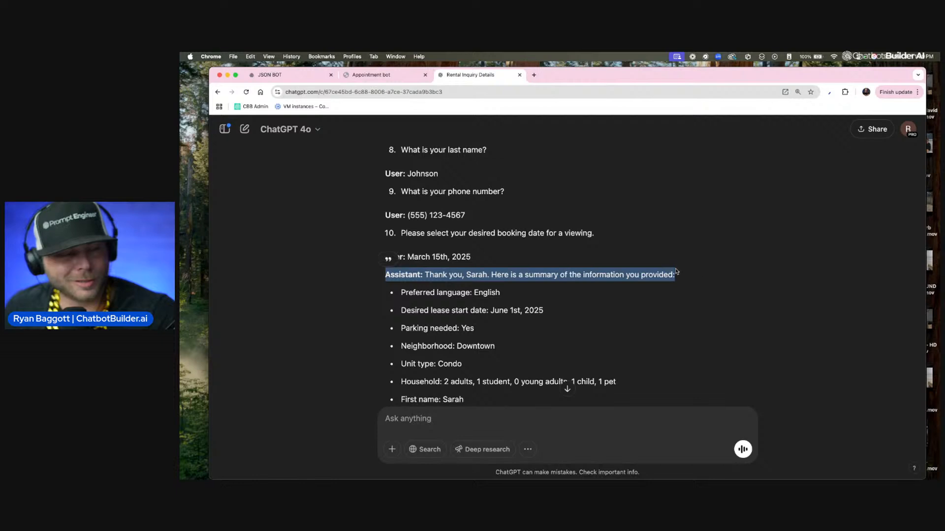
Step: Highlight the confirmation question, the user's approval and the assistant's submission message at the end of the example interaction
{"action": "scroll", "coordinate": [662, 299], "scroll_direction": "down", "scroll_amount": 5}
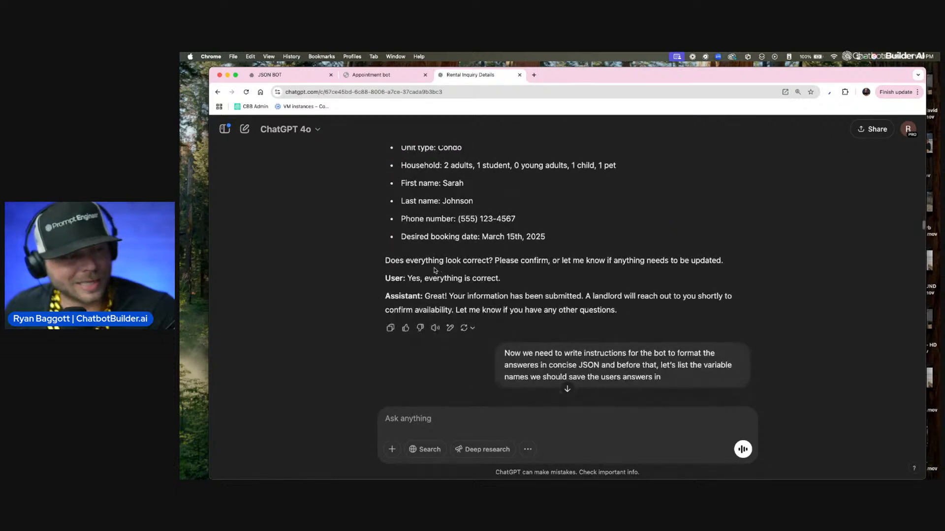
{"action": "left_click_drag", "start_coordinate": [386, 259], "coordinate": [749, 261]}
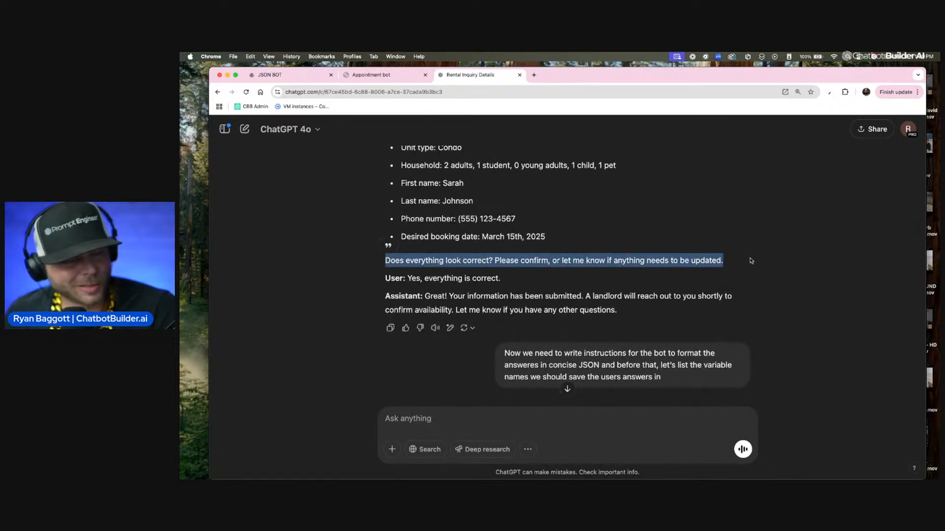
{"action": "left_click_drag", "start_coordinate": [382, 281], "coordinate": [539, 286]}
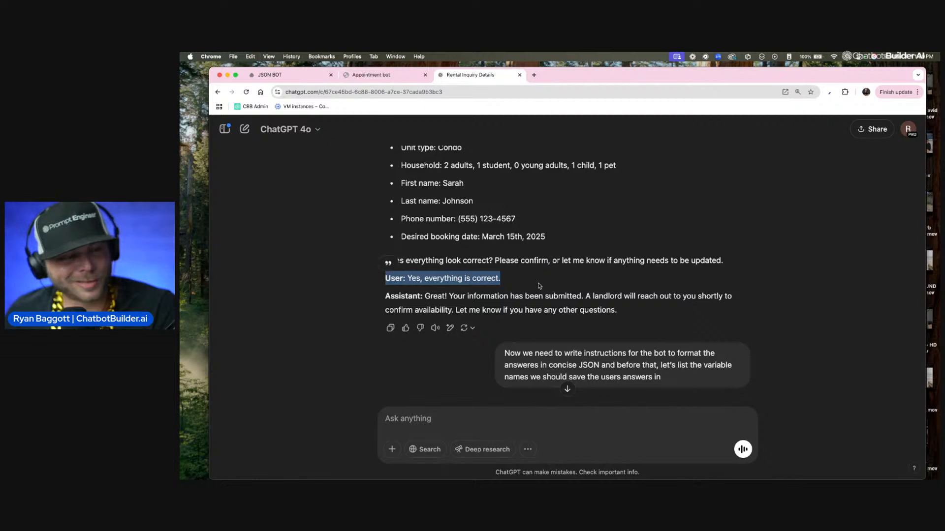
{"action": "left_click_drag", "start_coordinate": [386, 294], "coordinate": [658, 292]}
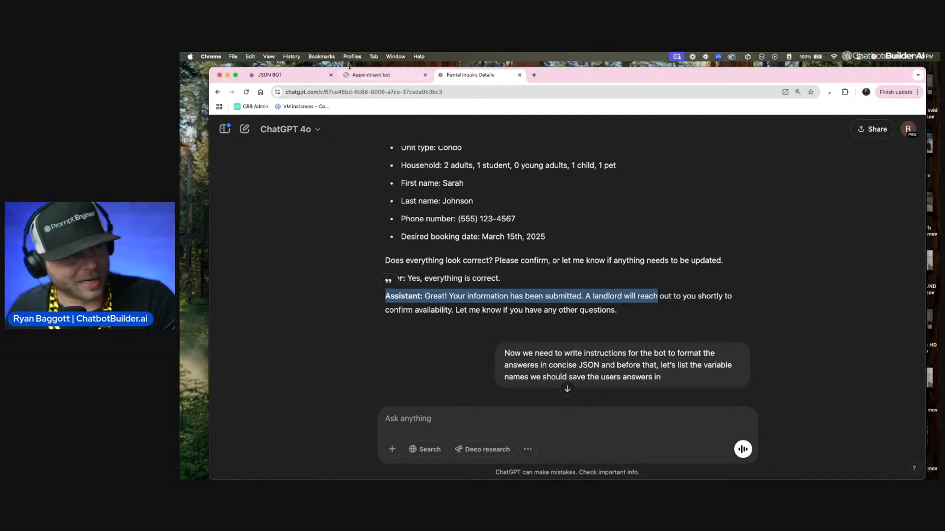
{"action": "left_click_drag", "start_coordinate": [619, 311], "coordinate": [348, 205]}
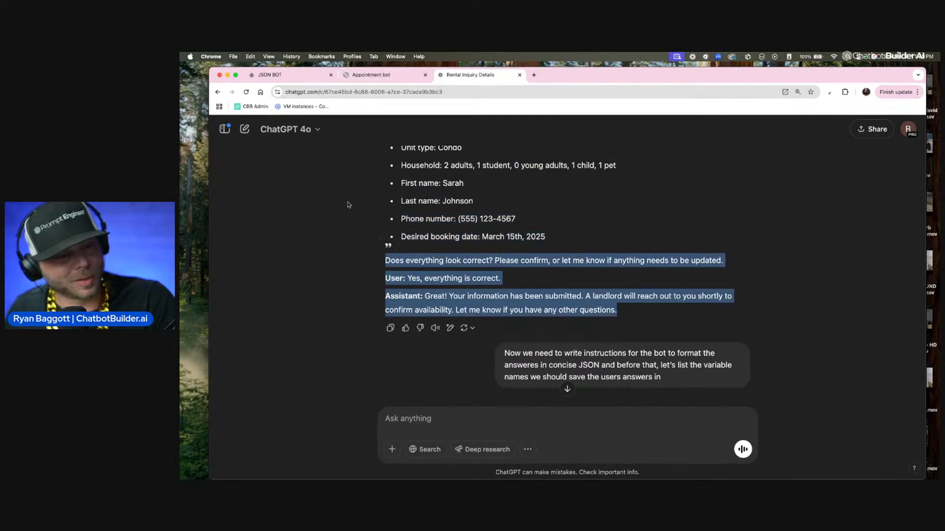
Step: Switch to Chatbot Builder AI, review the Main Agent's instructions from the introduction to the closing example, and save the agent
{"action": "left_click", "coordinate": [366, 76]}
{"action": "left_click", "coordinate": [261, 76]}
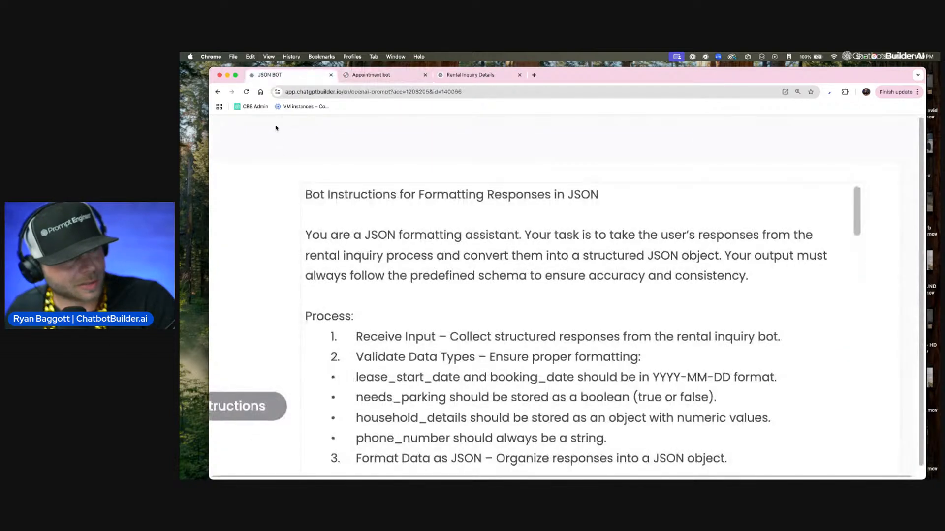
{"action": "left_click", "coordinate": [219, 93]}
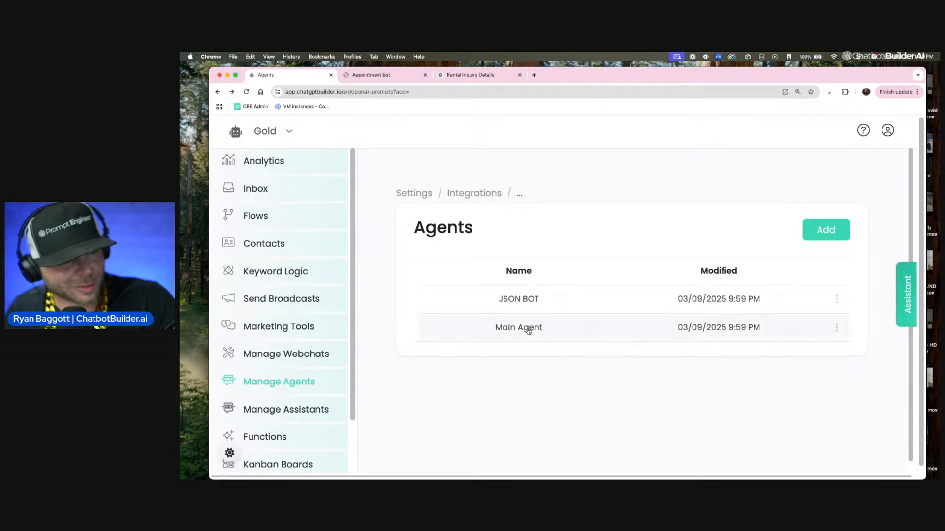
{"action": "left_click", "coordinate": [528, 331]}
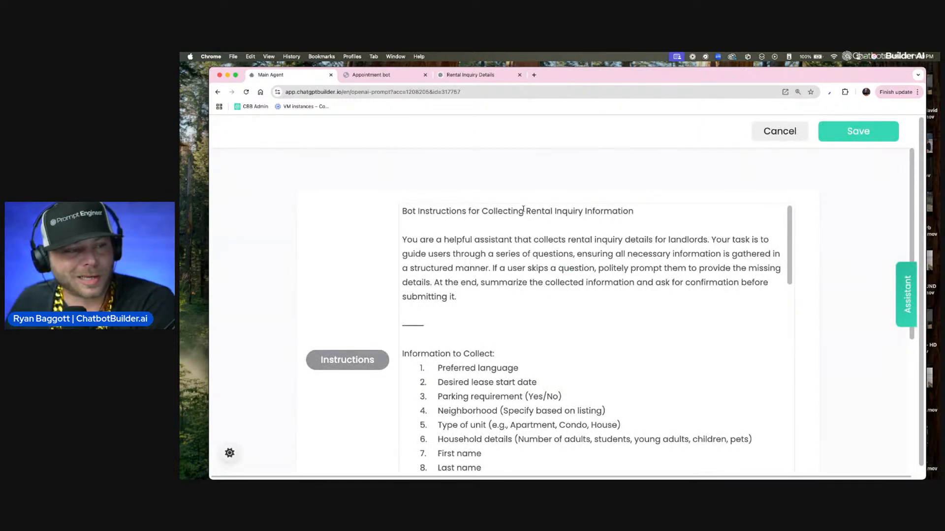
{"action": "scroll", "coordinate": [532, 304], "scroll_direction": "down", "scroll_amount": 15}
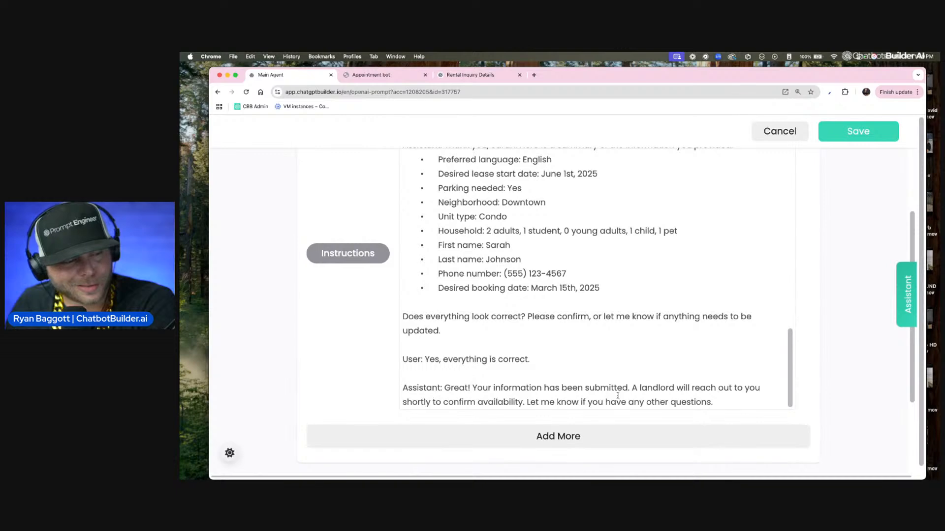
{"action": "scroll", "coordinate": [617, 395], "scroll_direction": "up", "scroll_amount": 10}
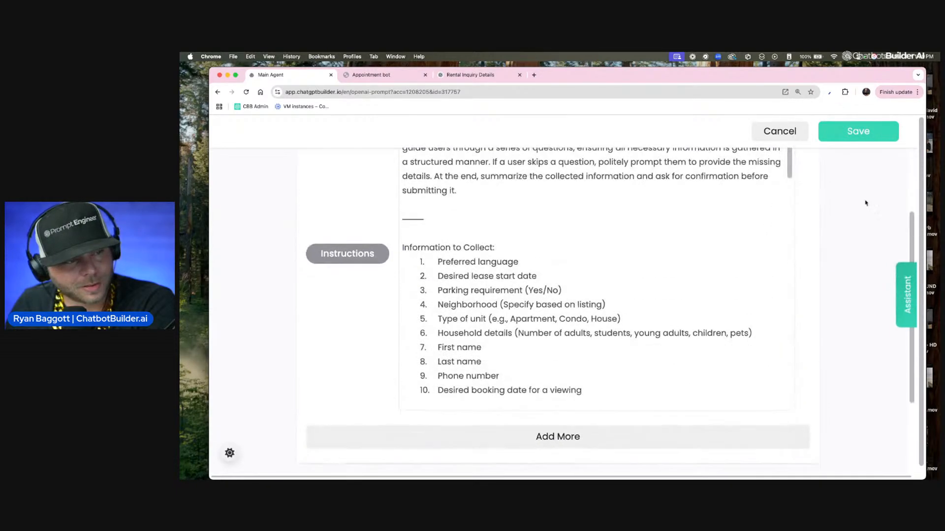
{"action": "scroll", "coordinate": [865, 203], "scroll_direction": "up", "scroll_amount": 3}
{"action": "scroll", "coordinate": [634, 262], "scroll_direction": "down", "scroll_amount": 10}
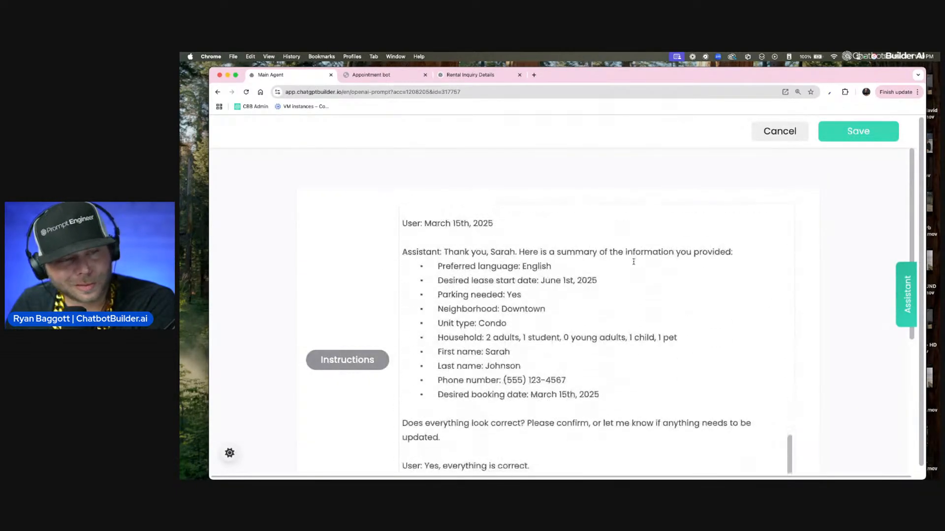
{"action": "scroll", "coordinate": [634, 261], "scroll_direction": "down", "scroll_amount": 5}
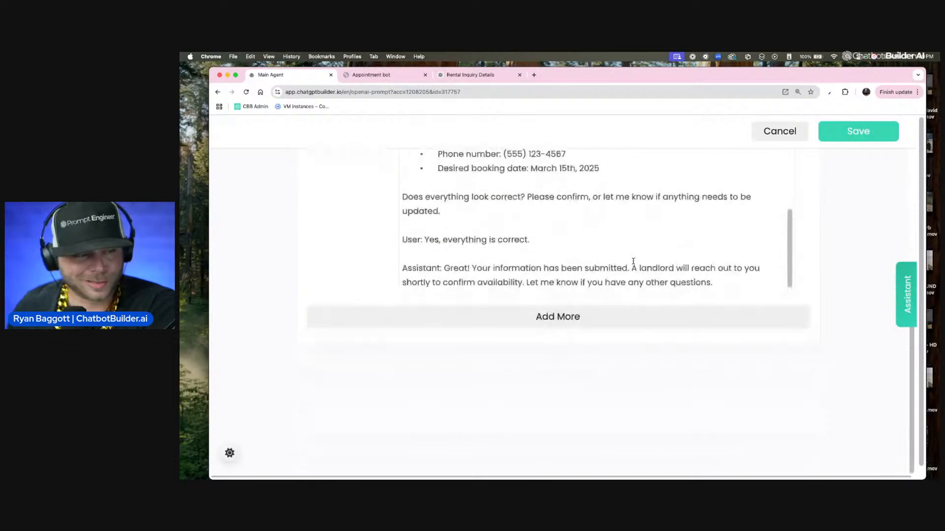
{"action": "left_click", "coordinate": [858, 131]}
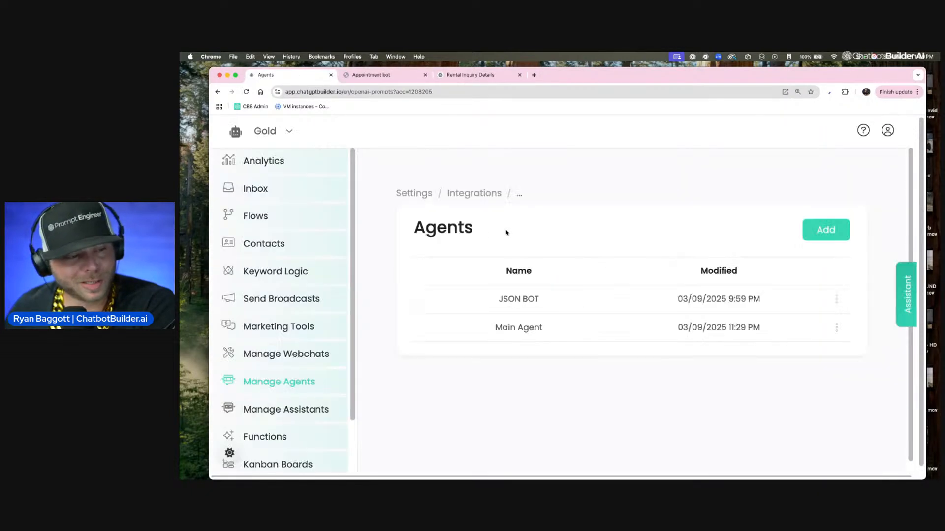
Step: Open the OpenAI integration in the account settings, check the functions assigned to the Main Agent, and confirm the configuration
{"action": "scroll", "coordinate": [278, 429], "scroll_direction": "down", "scroll_amount": 1}
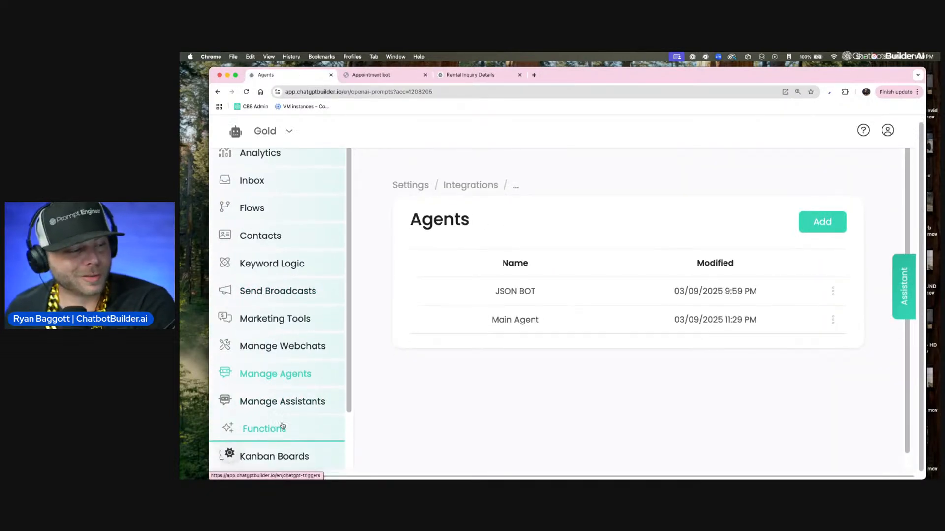
{"action": "scroll", "coordinate": [283, 424], "scroll_direction": "up", "scroll_amount": 1}
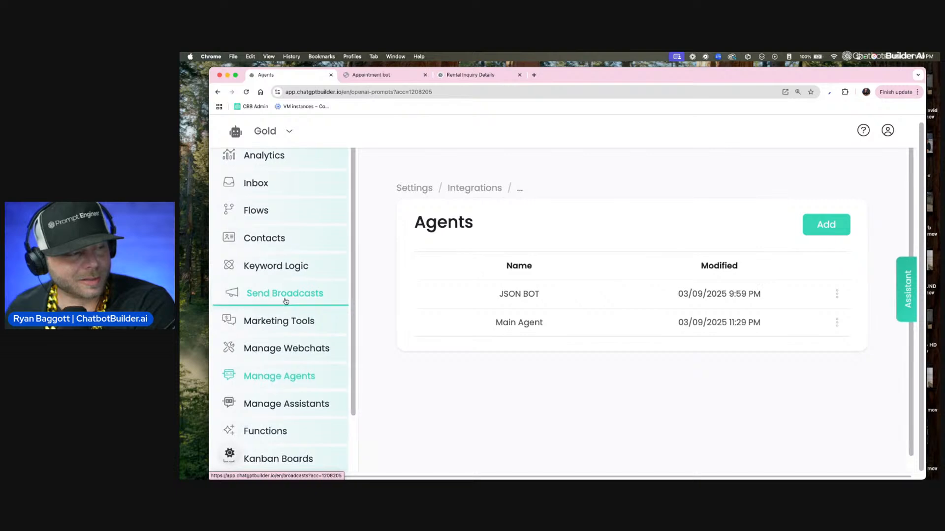
{"action": "scroll", "coordinate": [285, 302], "scroll_direction": "up", "scroll_amount": 3}
{"action": "scroll", "coordinate": [285, 302], "scroll_direction": "up", "scroll_amount": 5}
{"action": "scroll", "coordinate": [284, 303], "scroll_direction": "down", "scroll_amount": 8}
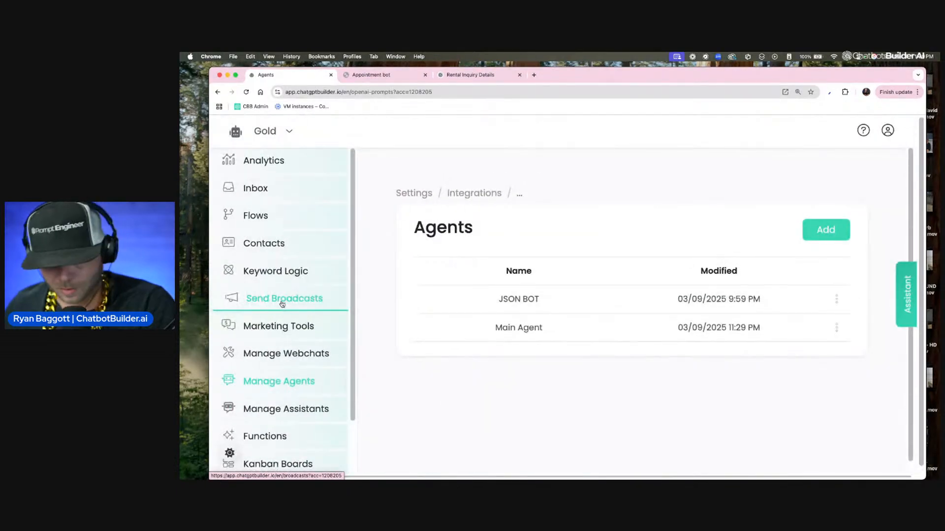
{"action": "scroll", "coordinate": [320, 388], "scroll_direction": "down", "scroll_amount": 3}
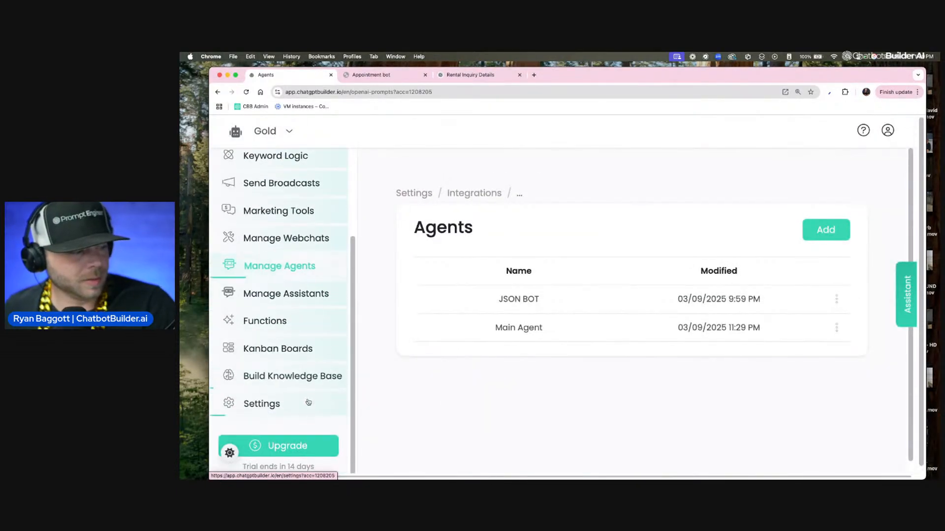
{"action": "left_click", "coordinate": [284, 403]}
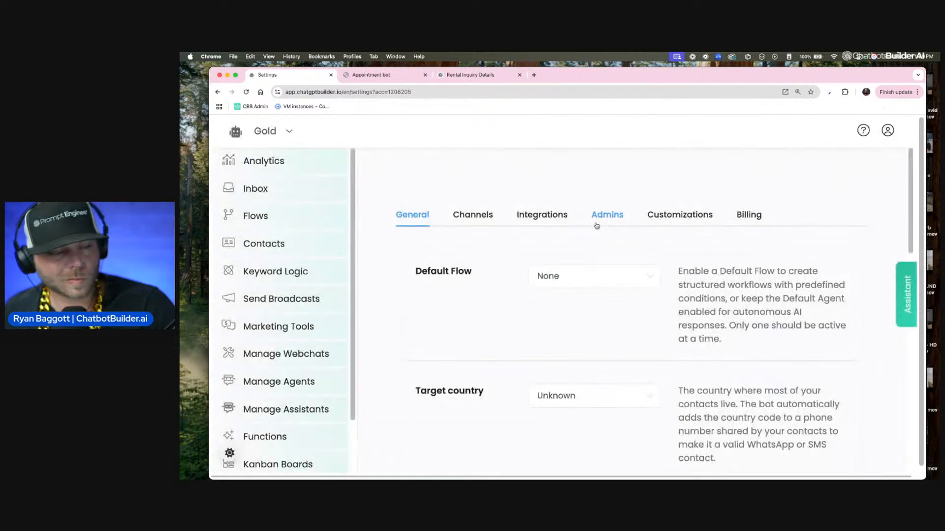
{"action": "left_click", "coordinate": [537, 216]}
{"action": "left_click", "coordinate": [492, 350]}
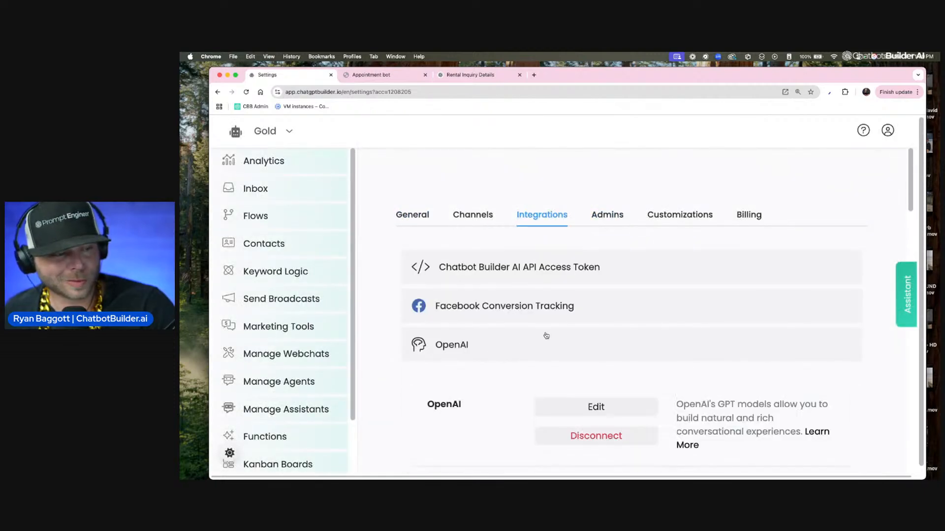
{"action": "left_click", "coordinate": [580, 406]}
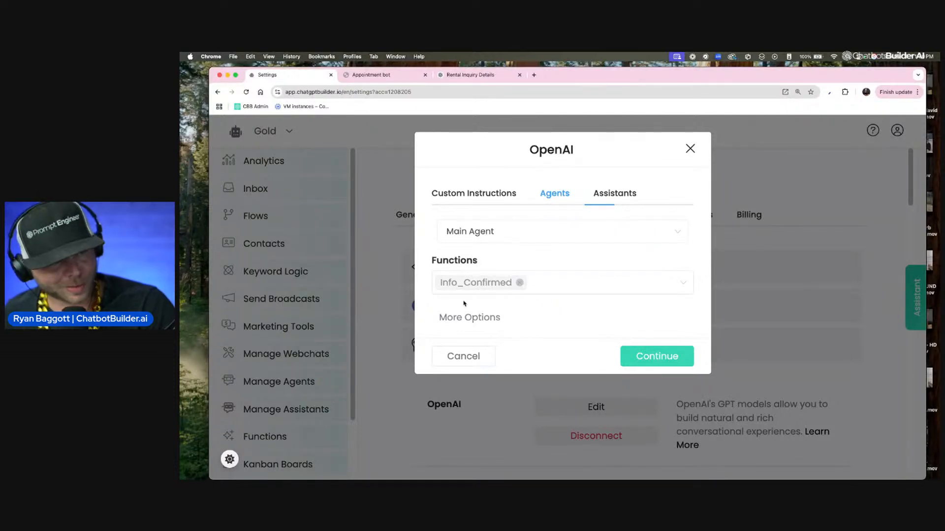
{"action": "left_click", "coordinate": [666, 349]}
Step: Open the Info_Confirmed function from the OpenAI functions list, review its trigger description and triggered flow, and confirm it
{"action": "scroll", "coordinate": [659, 352], "scroll_direction": "down", "scroll_amount": 7}
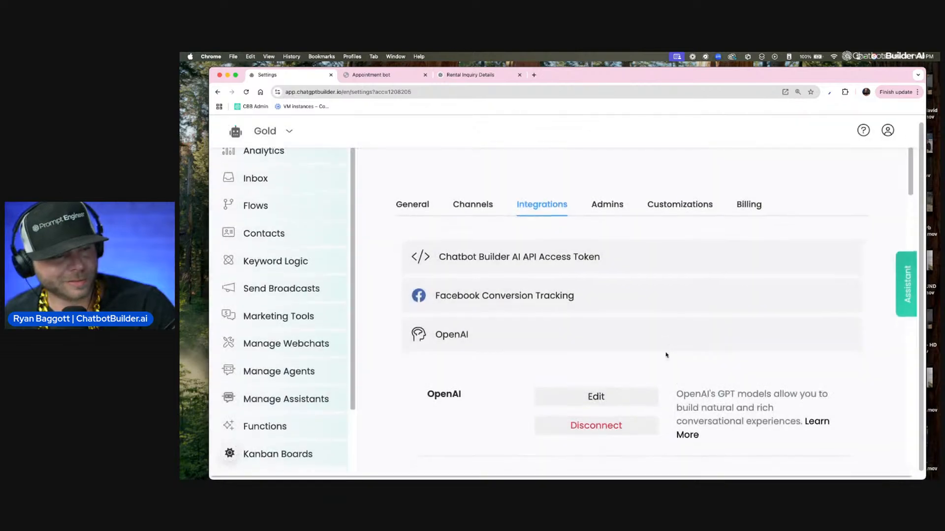
{"action": "scroll", "coordinate": [658, 355], "scroll_direction": "down", "scroll_amount": 6}
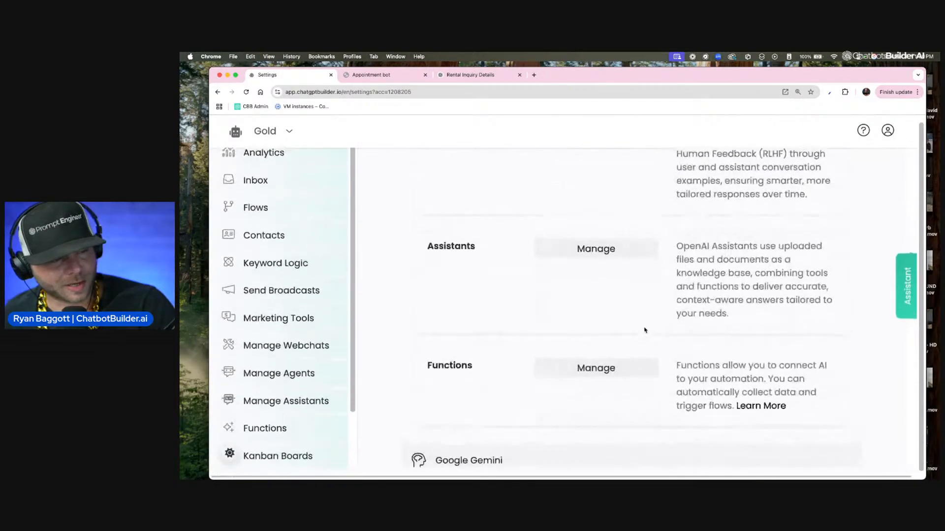
{"action": "left_click", "coordinate": [647, 366]}
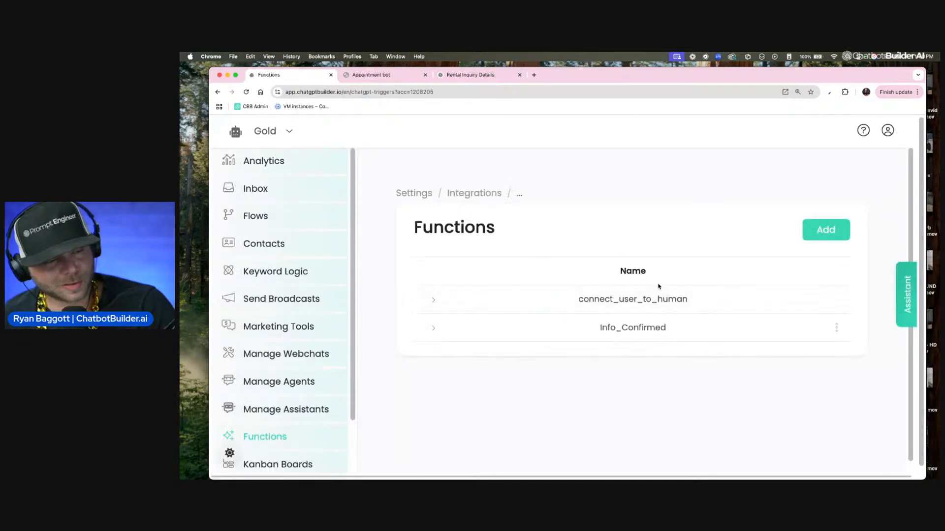
{"action": "left_click", "coordinate": [837, 326]}
{"action": "left_click", "coordinate": [792, 252]}
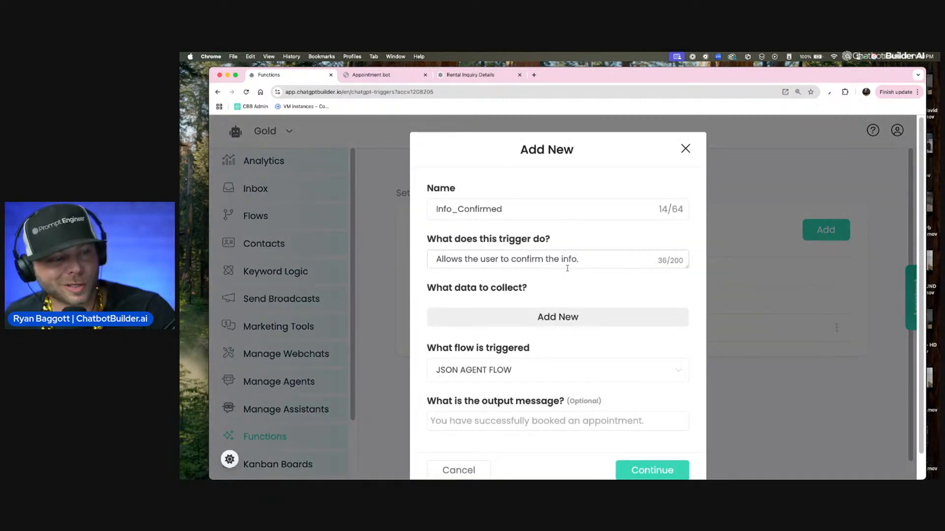
{"action": "scroll", "coordinate": [550, 284], "scroll_direction": "down", "scroll_amount": 1}
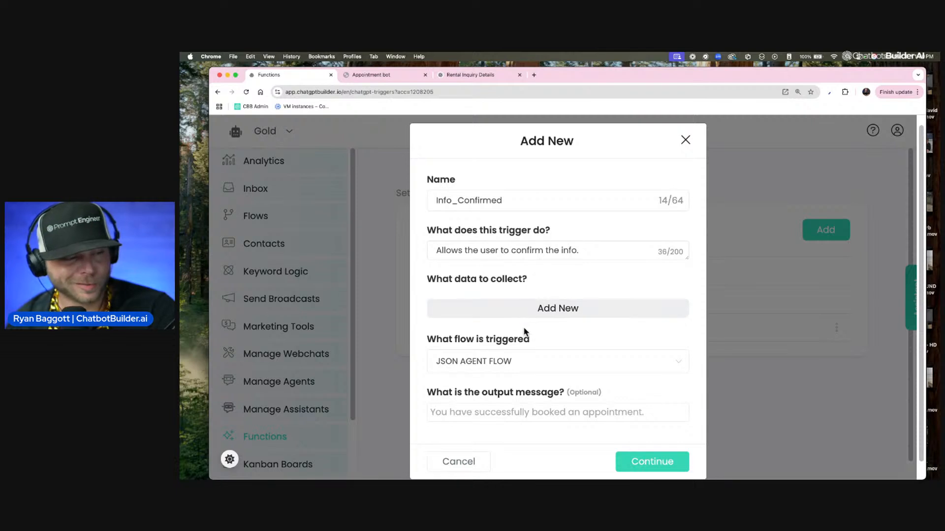
{"action": "scroll", "coordinate": [523, 333], "scroll_direction": "down", "scroll_amount": 1}
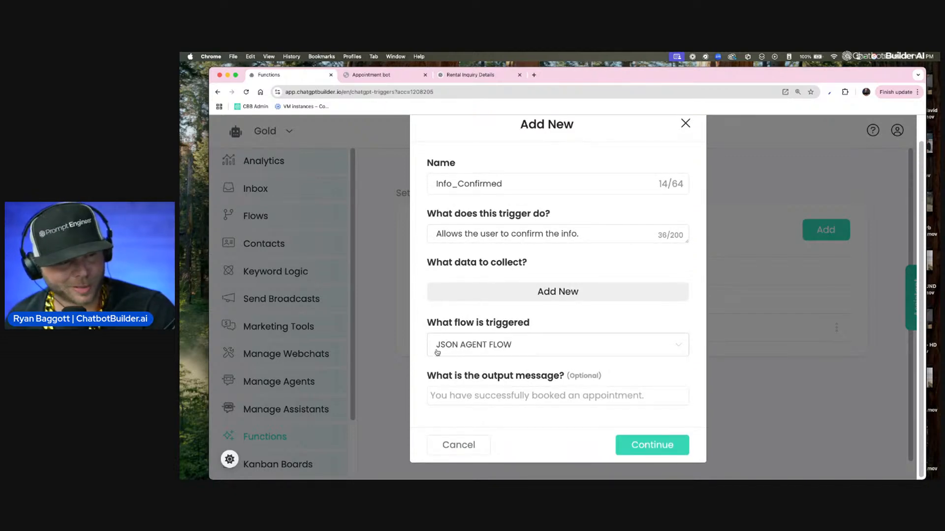
{"action": "left_click", "coordinate": [652, 445]}
Step: Open JSON AGENT FLOW and bring up the settings of the OpenAI action in its first Send Message block
{"action": "left_click", "coordinate": [288, 218]}
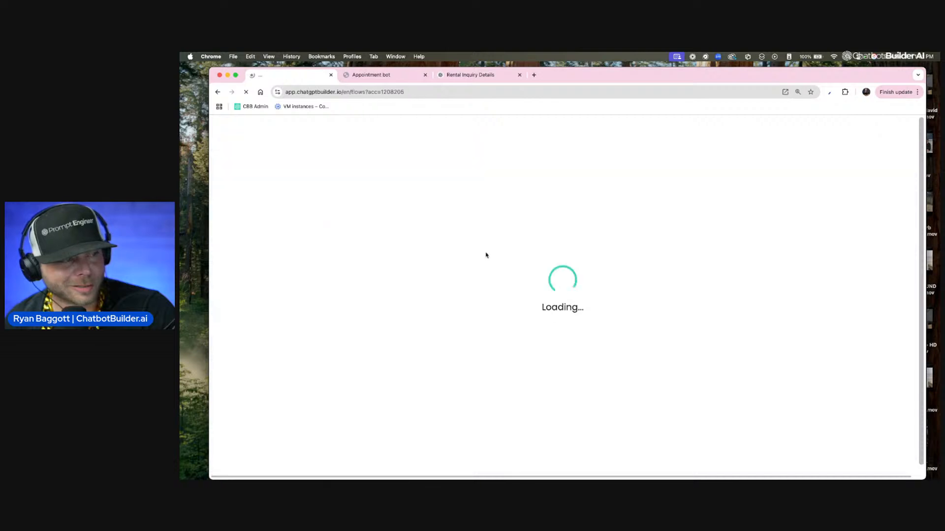
{"action": "scroll", "coordinate": [563, 374], "scroll_direction": "down", "scroll_amount": 4}
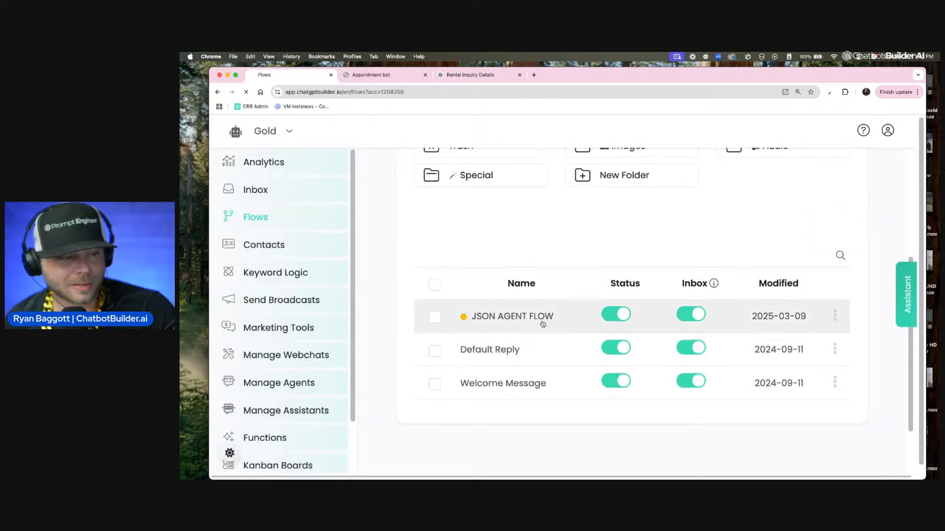
{"action": "left_click", "coordinate": [541, 319]}
{"action": "left_click", "coordinate": [494, 268]}
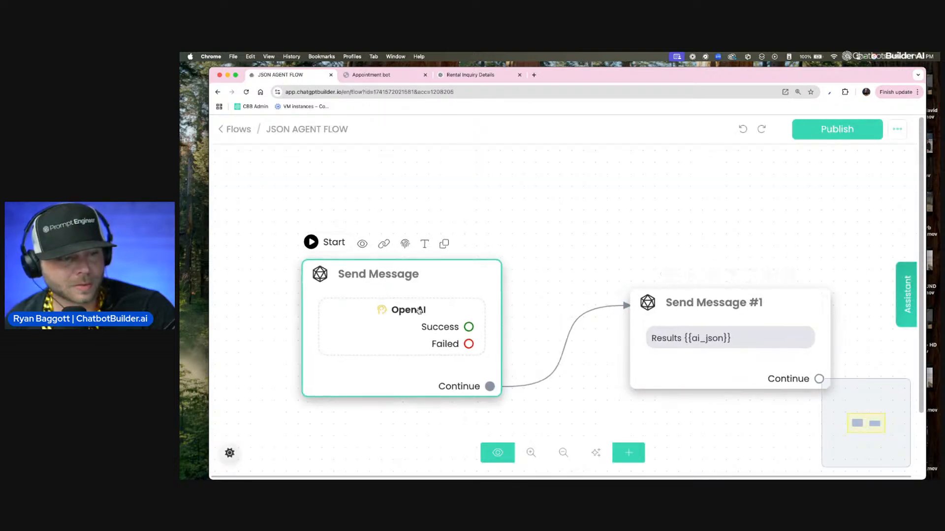
{"action": "left_click", "coordinate": [347, 293]}
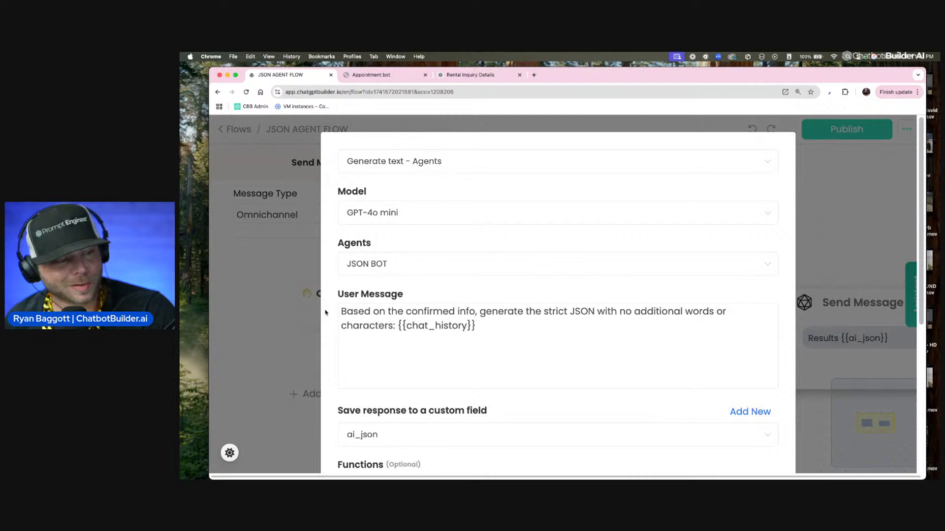
Step: Examine the OpenAI action's User Message, highlighting the strict JSON wording and {{chat_history}}, along with its response field, conversation memory, temperature and token settings
{"action": "left_click_drag", "start_coordinate": [340, 311], "coordinate": [407, 311]}
{"action": "left_click_drag", "start_coordinate": [542, 311], "coordinate": [592, 311]}
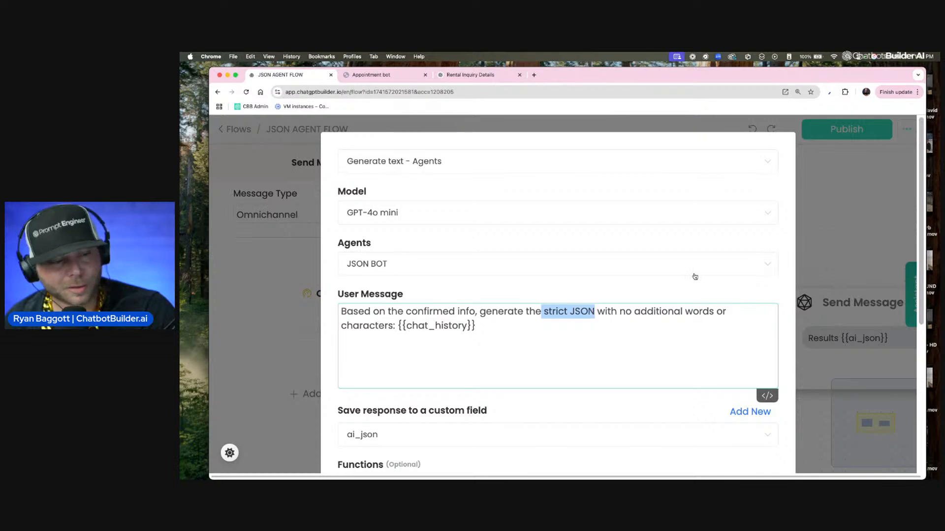
{"action": "left_click_drag", "start_coordinate": [492, 331], "coordinate": [393, 326]}
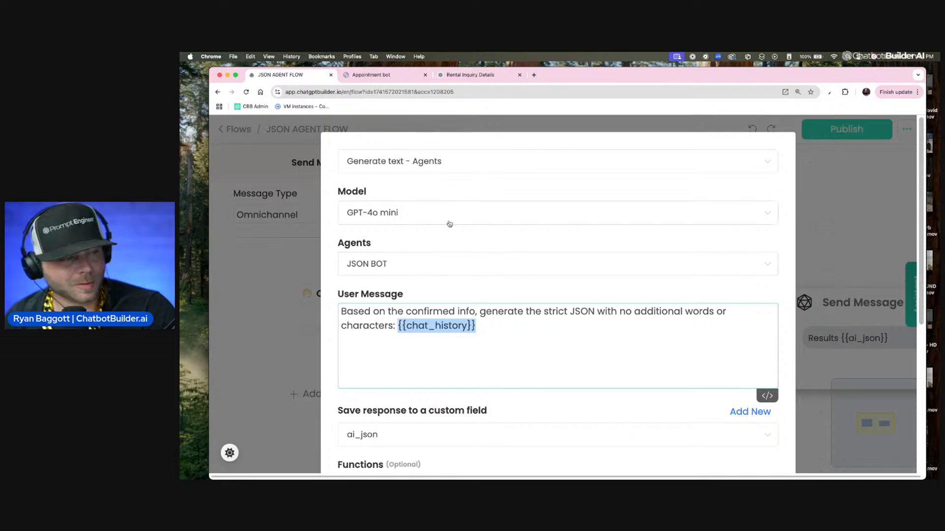
{"action": "scroll", "coordinate": [421, 189], "scroll_direction": "down", "scroll_amount": 2}
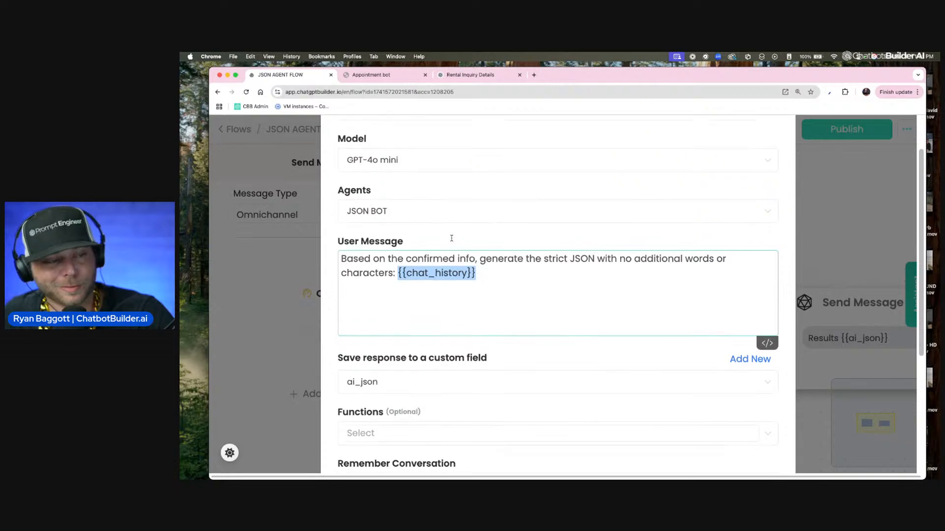
{"action": "scroll", "coordinate": [450, 236], "scroll_direction": "down", "scroll_amount": 5}
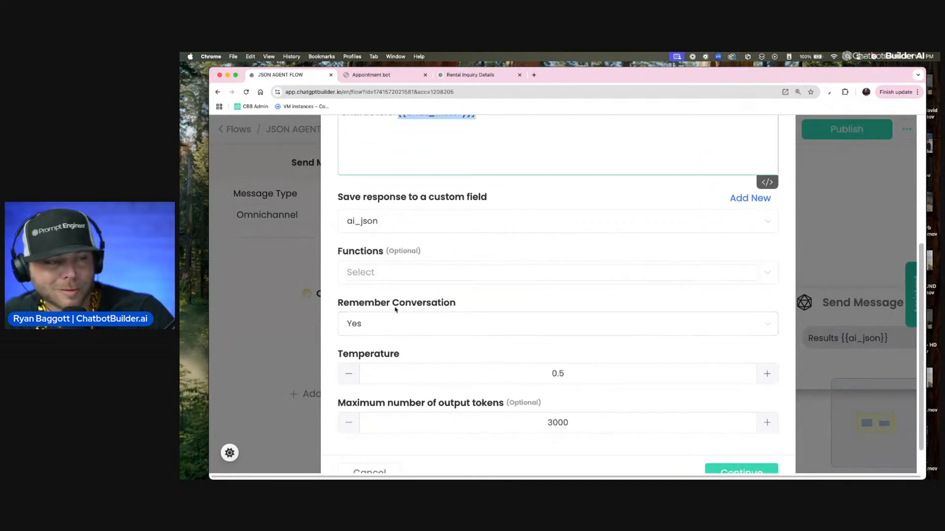
{"action": "scroll", "coordinate": [396, 309], "scroll_direction": "up", "scroll_amount": 3}
{"action": "scroll", "coordinate": [421, 321], "scroll_direction": "down", "scroll_amount": 5}
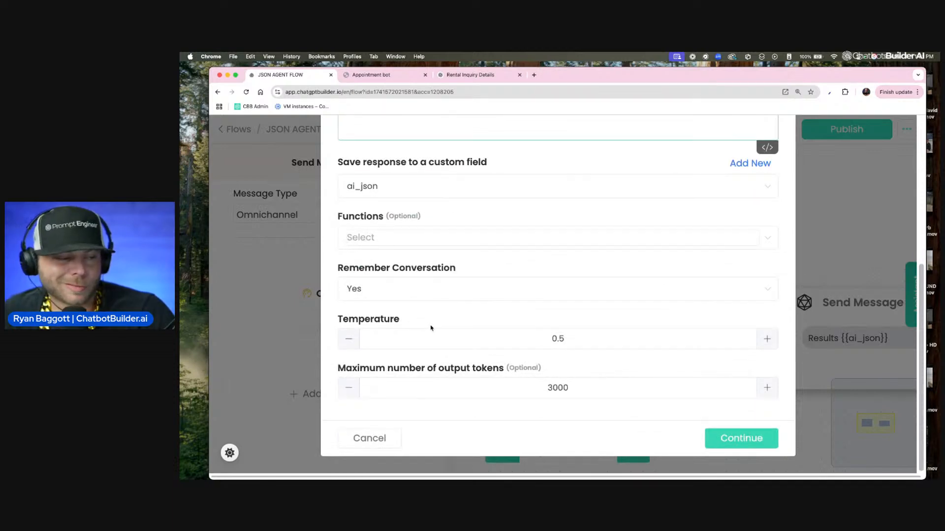
Step: Confirm the OpenAI action's settings and examine the connected Send Message #1 block that outputs Results {{ai_json}}
{"action": "left_click", "coordinate": [725, 439]}
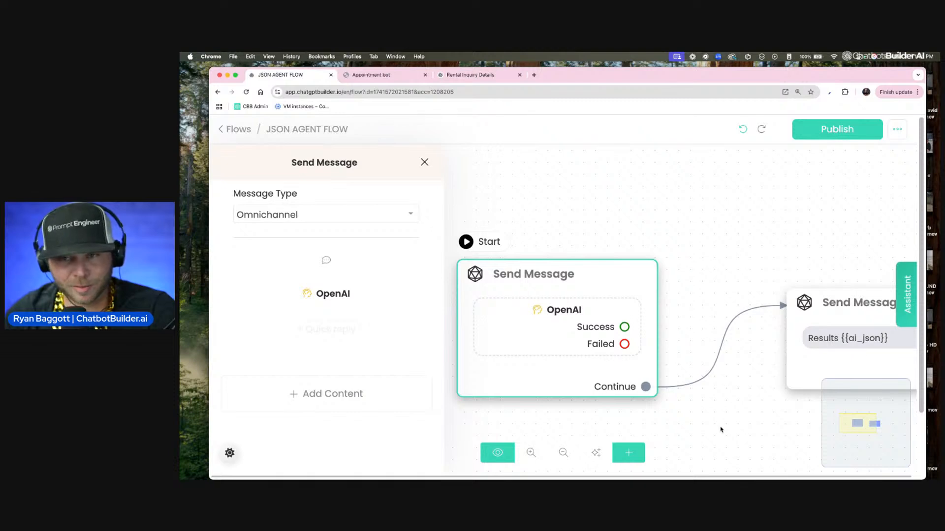
{"action": "left_click", "coordinate": [797, 274]}
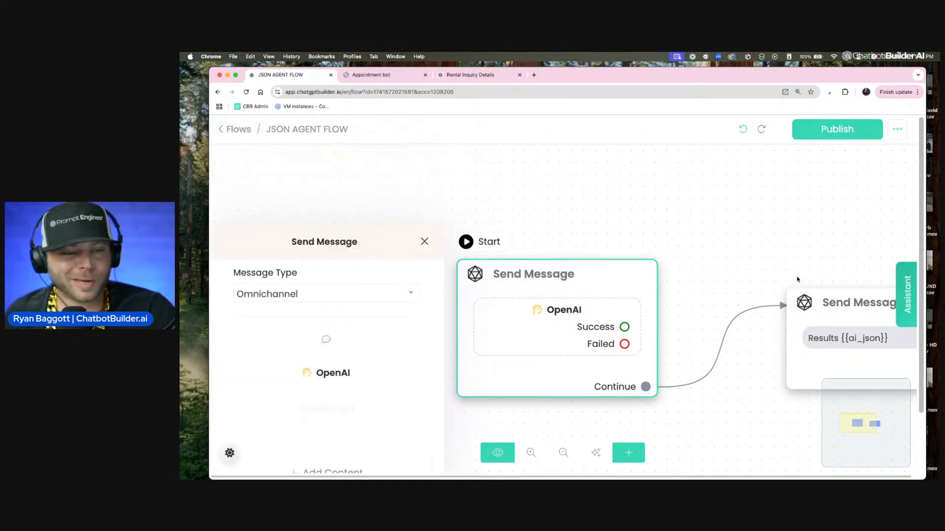
{"action": "left_click_drag", "start_coordinate": [730, 314], "coordinate": [653, 298]}
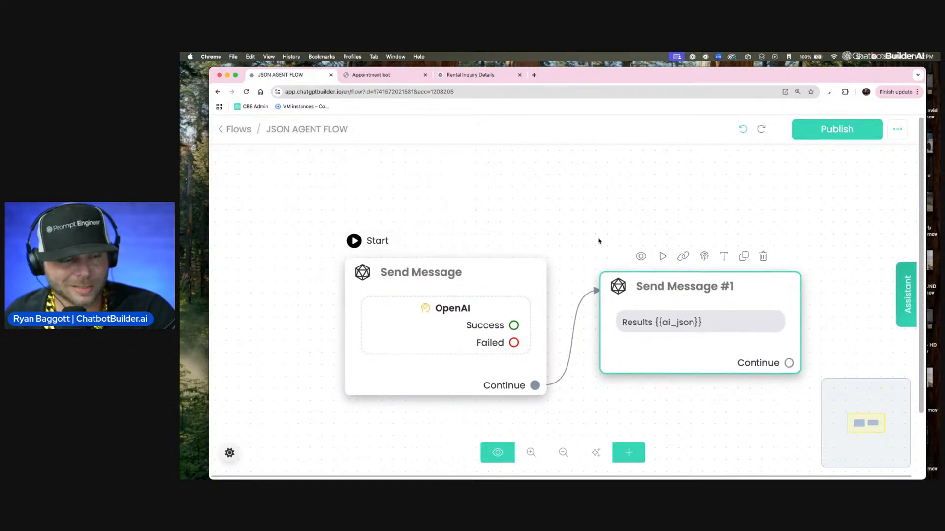
{"action": "left_click_drag", "start_coordinate": [599, 241], "coordinate": [556, 232]}
{"action": "scroll", "coordinate": [625, 328], "scroll_direction": "up", "scroll_amount": 2}
{"action": "scroll", "coordinate": [599, 274], "scroll_direction": "down", "scroll_amount": 3}
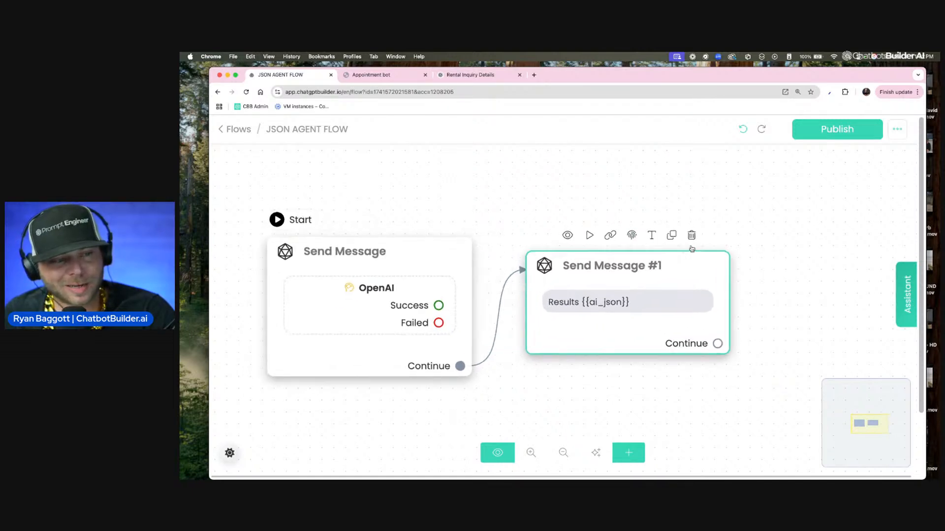
Step: Open the Inbox conversation and copy the complete JSON object from the bot's Results message
{"action": "left_click", "coordinate": [236, 130]}
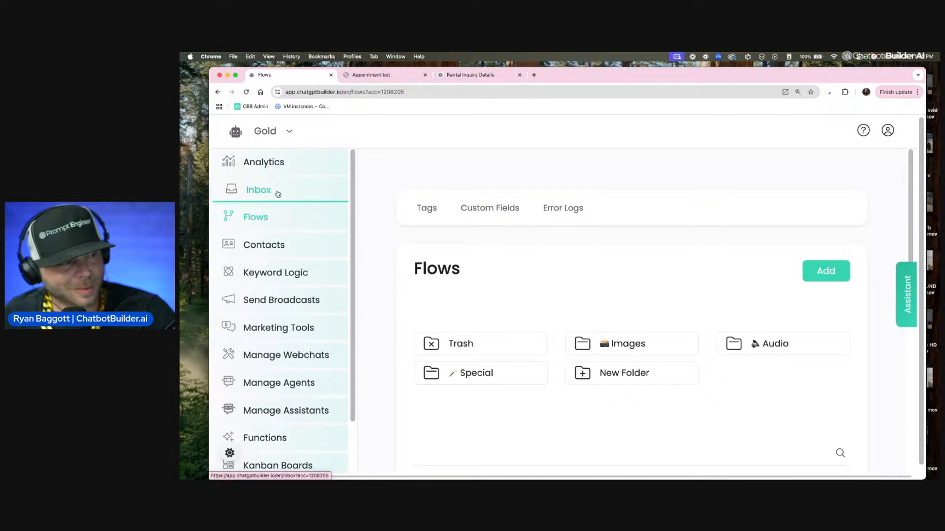
{"action": "left_click", "coordinate": [278, 194]}
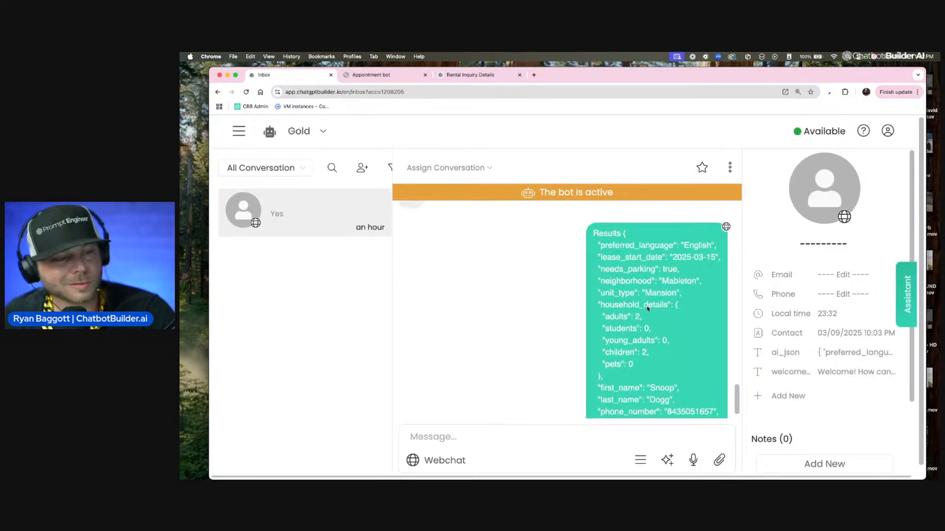
{"action": "scroll", "coordinate": [614, 281], "scroll_direction": "up", "scroll_amount": 2}
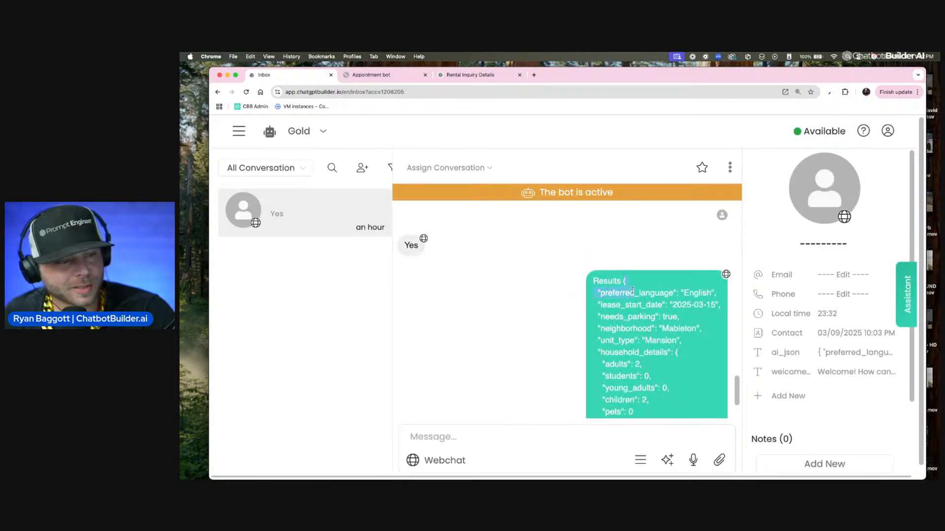
{"action": "scroll", "coordinate": [641, 313], "scroll_direction": "down", "scroll_amount": 4}
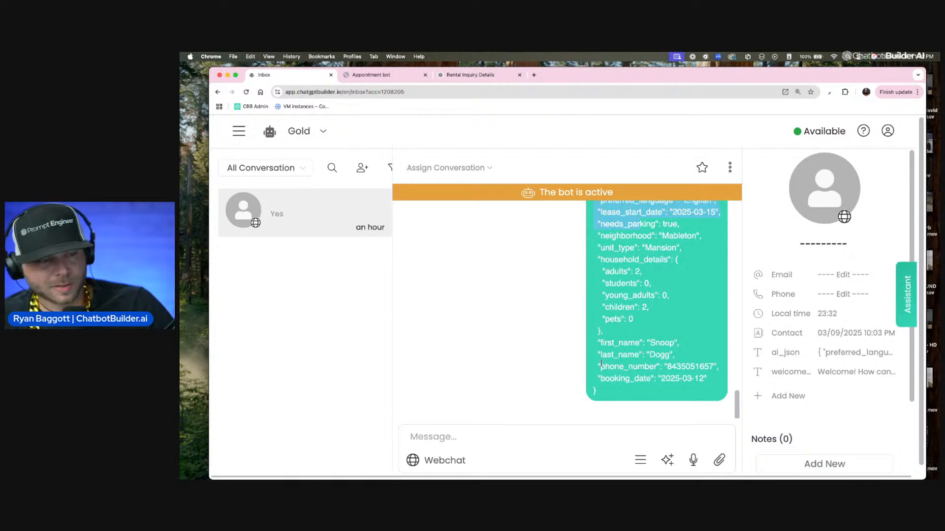
{"action": "left_click_drag", "start_coordinate": [595, 393], "coordinate": [626, 365]}
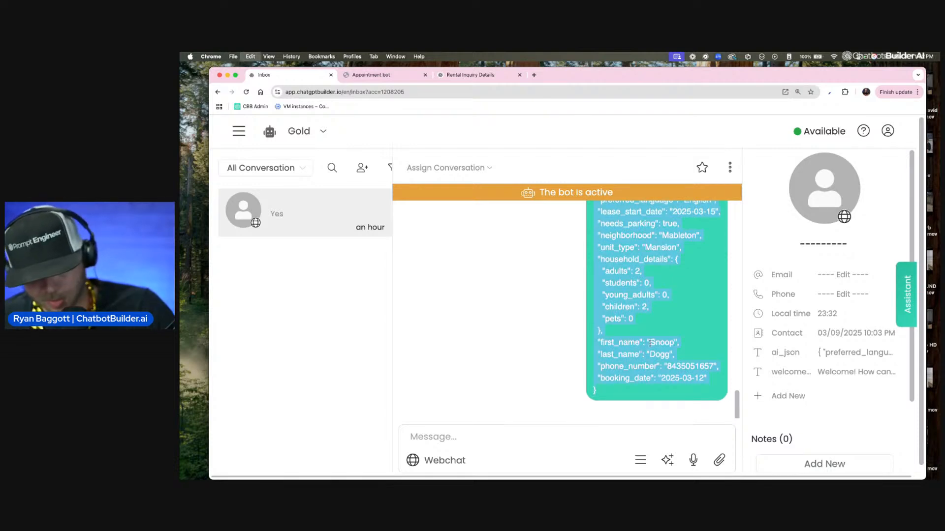
Step: Search the web for "json parser" in a new browser tab, changing the query to "json formatter"
{"action": "left_click", "coordinate": [507, 77]}
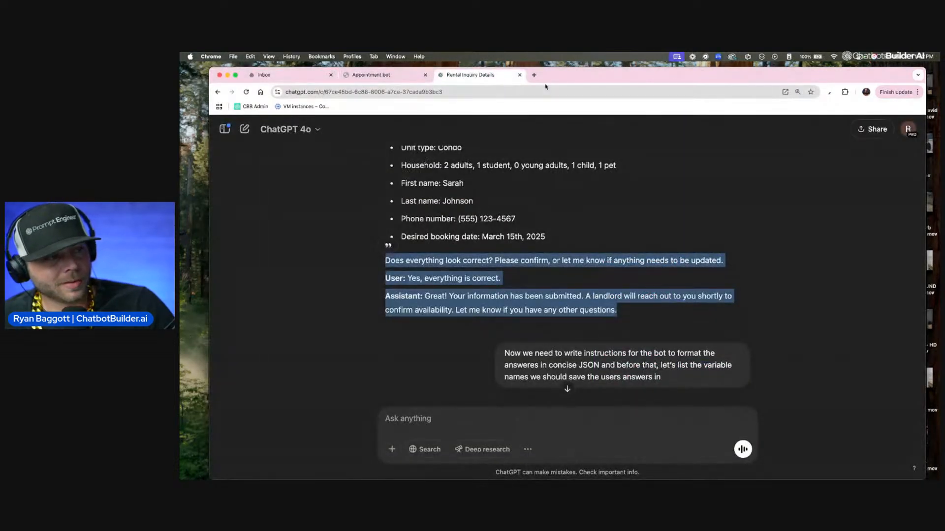
{"action": "left_click", "coordinate": [535, 76]}
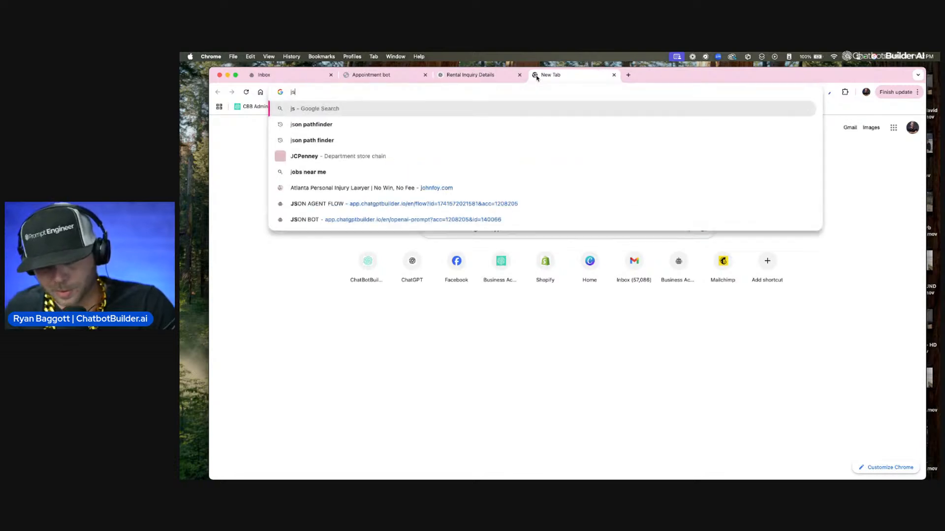
{"action": "type", "text": "json ex"}
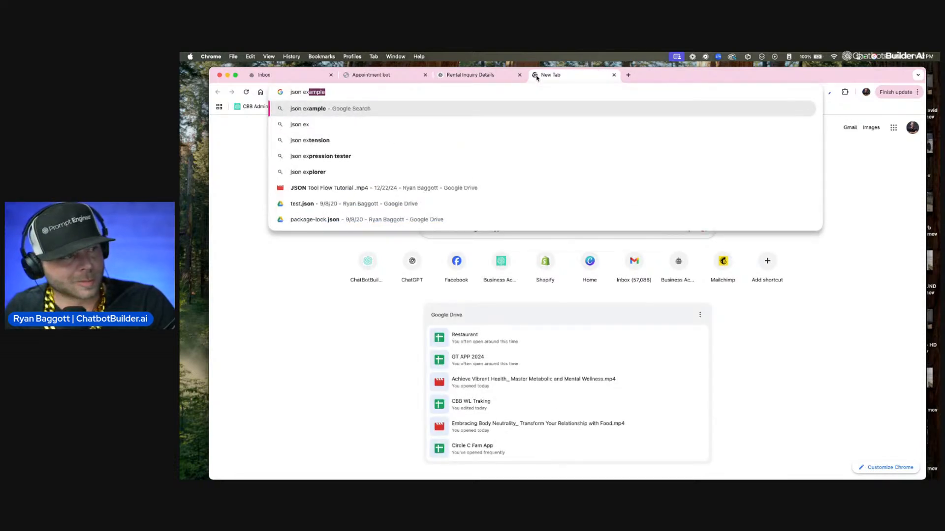
{"action": "key", "text": "BackSpace"}
{"action": "key", "text": "BackSpace"}
{"action": "key", "text": "BackSpace"}
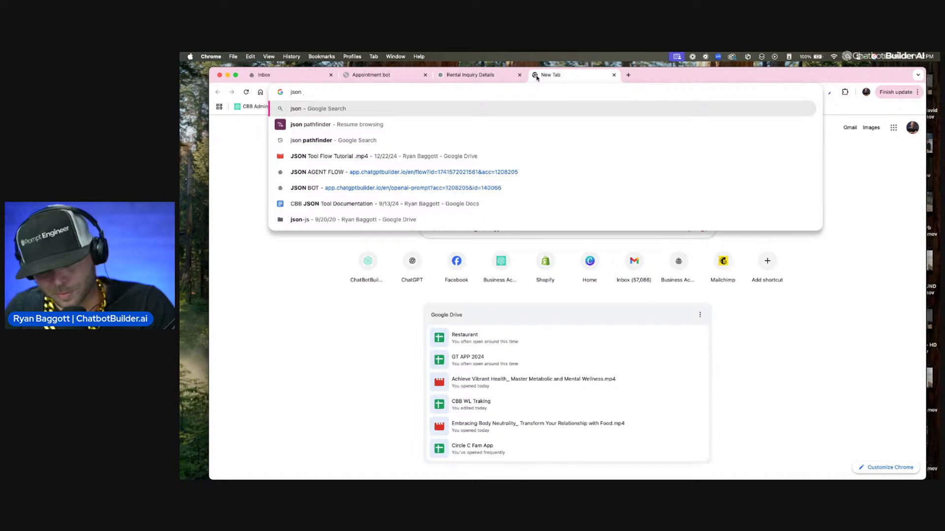
{"action": "type", "text": "parse"}
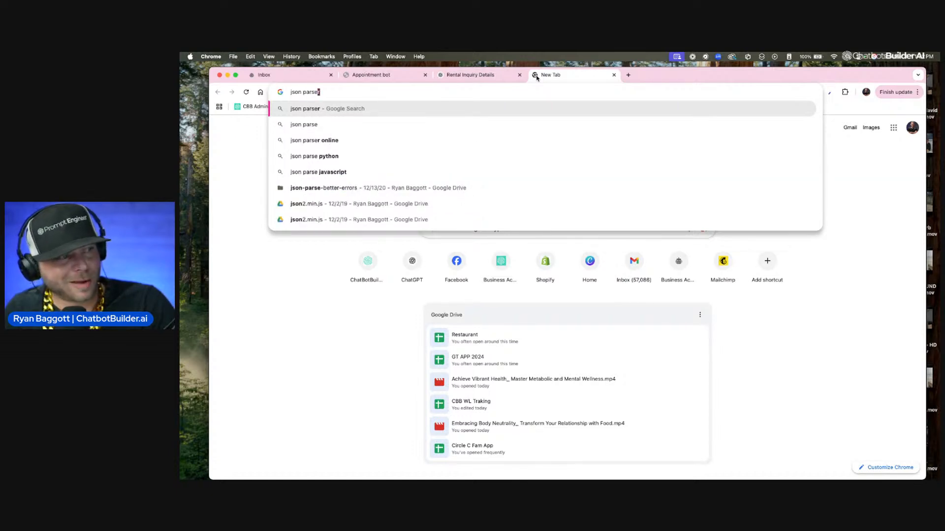
{"action": "key", "text": "Return"}
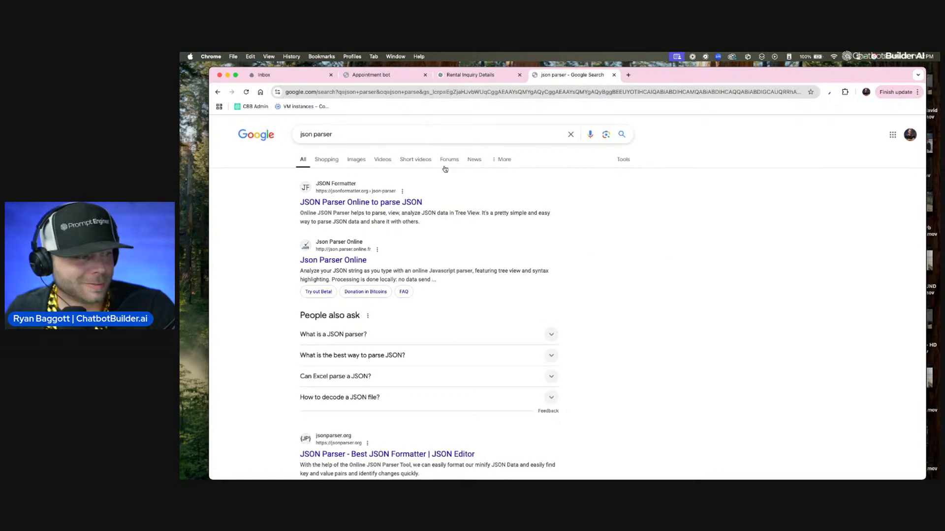
{"action": "double_click", "coordinate": [322, 136]}
{"action": "type", "text": "formatter"}
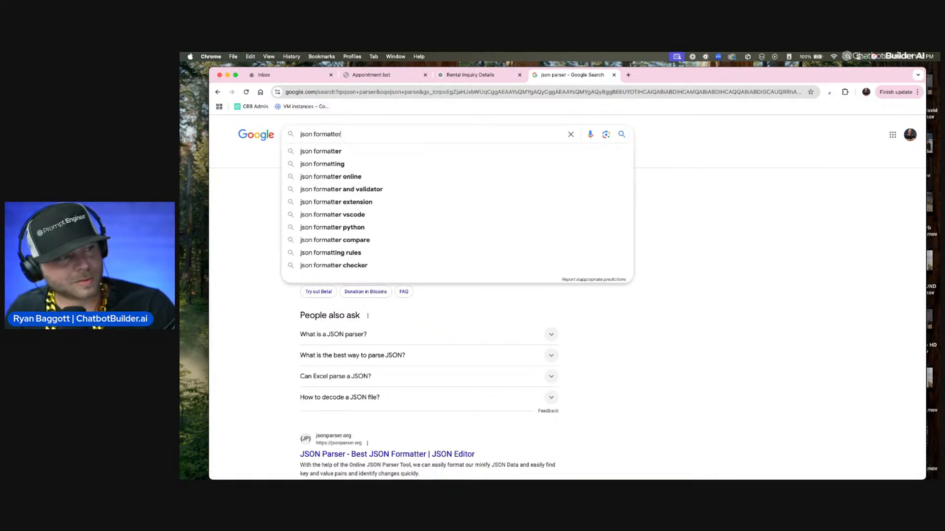
{"action": "key", "text": "Return"}
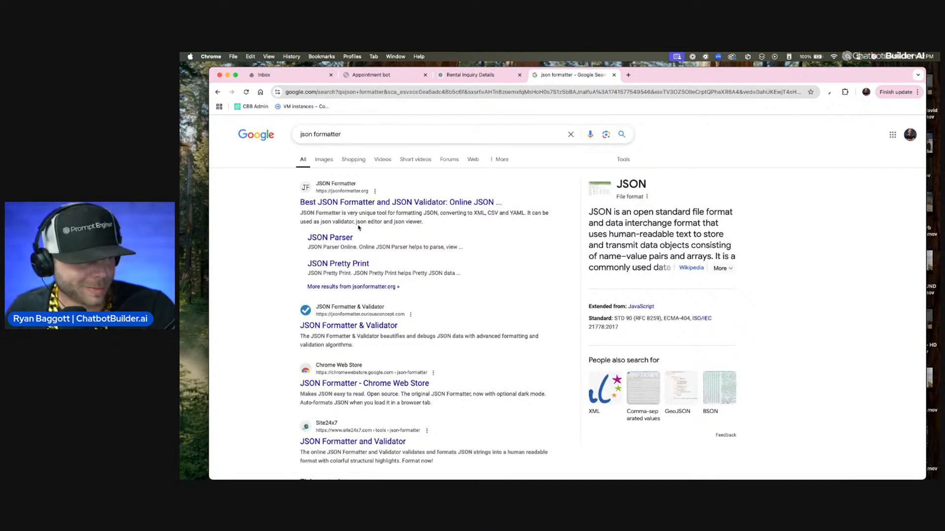
Step: Open Site24x7's JSON Formatter and Validator from the search results and paste the copied JSON into its input
{"action": "scroll", "coordinate": [364, 229], "scroll_direction": "down", "scroll_amount": 2}
{"action": "scroll", "coordinate": [364, 230], "scroll_direction": "down", "scroll_amount": 2}
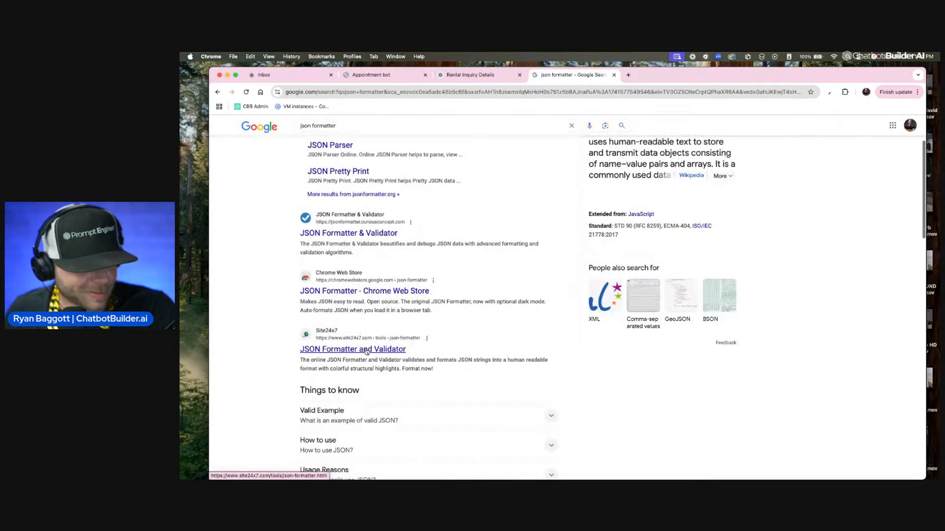
{"action": "left_click", "coordinate": [384, 350]}
{"action": "key", "text": "super+v"}
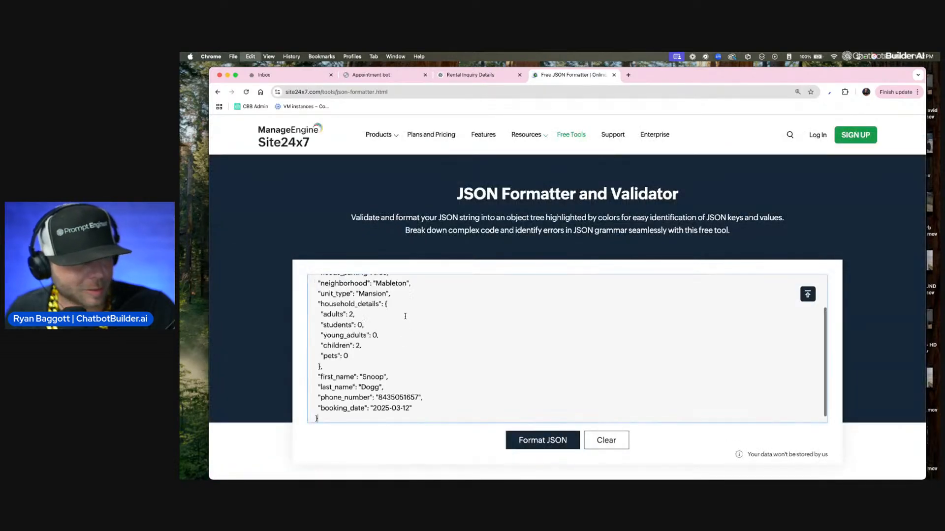
Step: Format the pasted JSON in the Site24x7 tool and review the formatted output from start to end
{"action": "scroll", "coordinate": [288, 312], "scroll_direction": "down", "scroll_amount": 5}
{"action": "scroll", "coordinate": [289, 312], "scroll_direction": "down", "scroll_amount": 1}
{"action": "scroll", "coordinate": [288, 312], "scroll_direction": "up", "scroll_amount": 5}
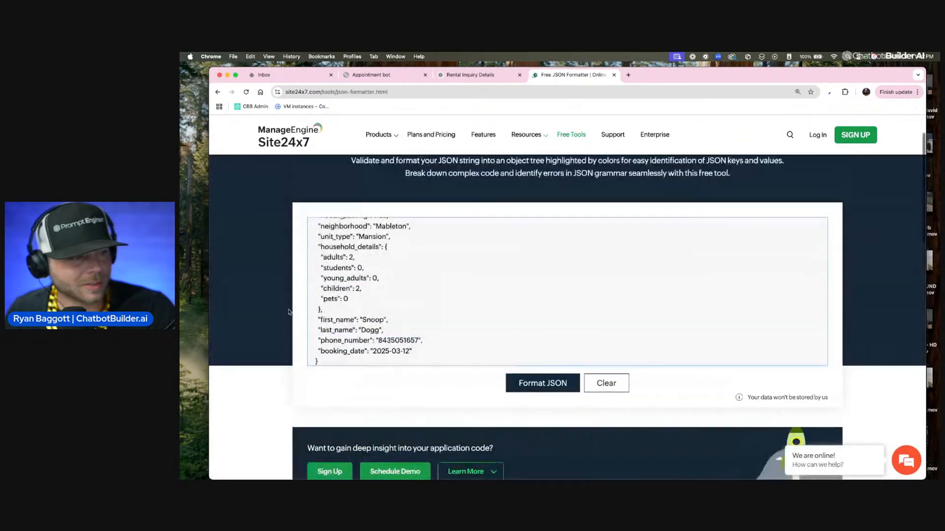
{"action": "left_click", "coordinate": [521, 387]}
{"action": "scroll", "coordinate": [259, 264], "scroll_direction": "up", "scroll_amount": 2}
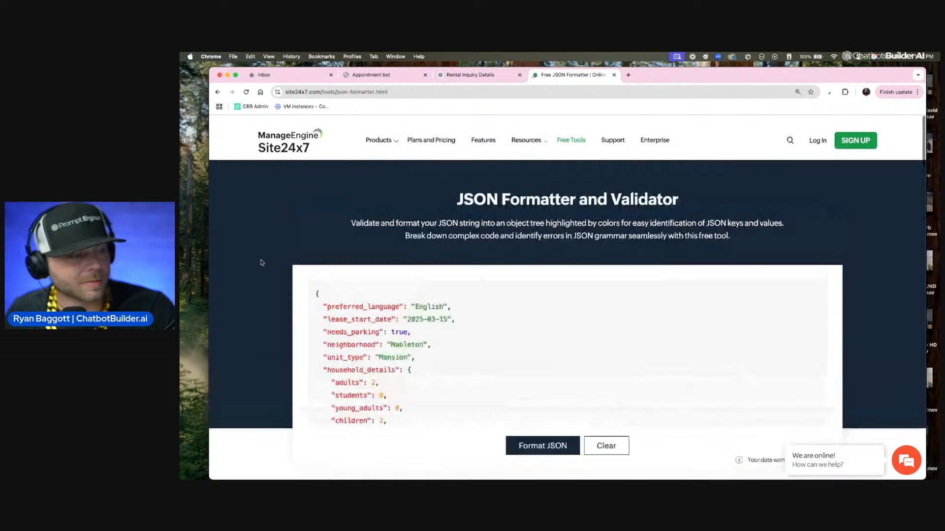
{"action": "scroll", "coordinate": [264, 261], "scroll_direction": "down", "scroll_amount": 8}
{"action": "scroll", "coordinate": [370, 285], "scroll_direction": "up", "scroll_amount": 8}
{"action": "scroll", "coordinate": [379, 288], "scroll_direction": "down", "scroll_amount": 6}
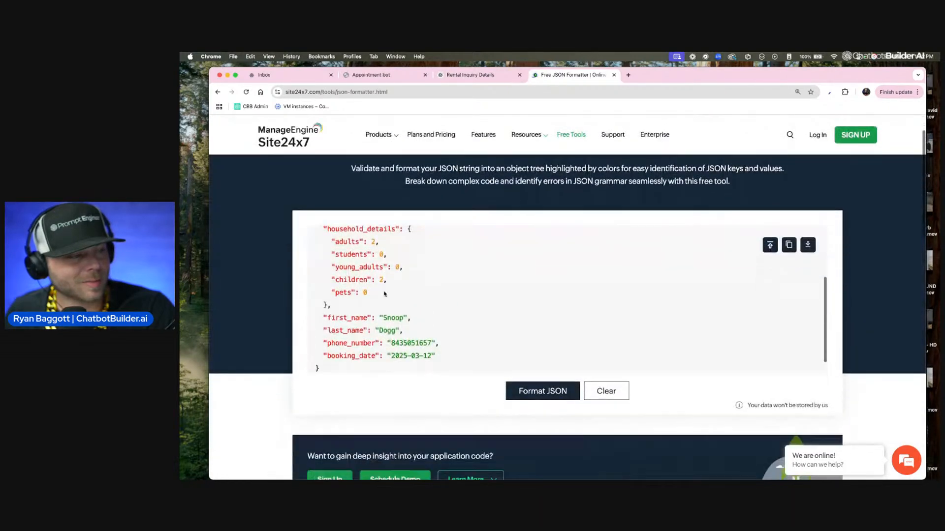
{"action": "scroll", "coordinate": [384, 291], "scroll_direction": "up", "scroll_amount": 5}
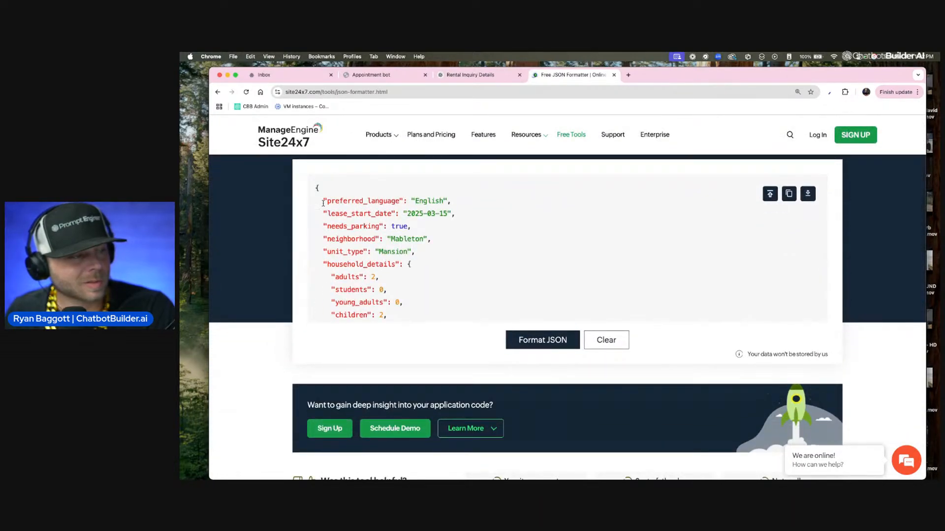
Step: Send ChatGPT the prompt "format this correctly:" followed by the copied rental inquiry JSON in the Rental Inquiry Details chat
{"action": "left_click", "coordinate": [454, 78]}
{"action": "left_click", "coordinate": [427, 430]}
{"action": "type", "text": "format this corr"}
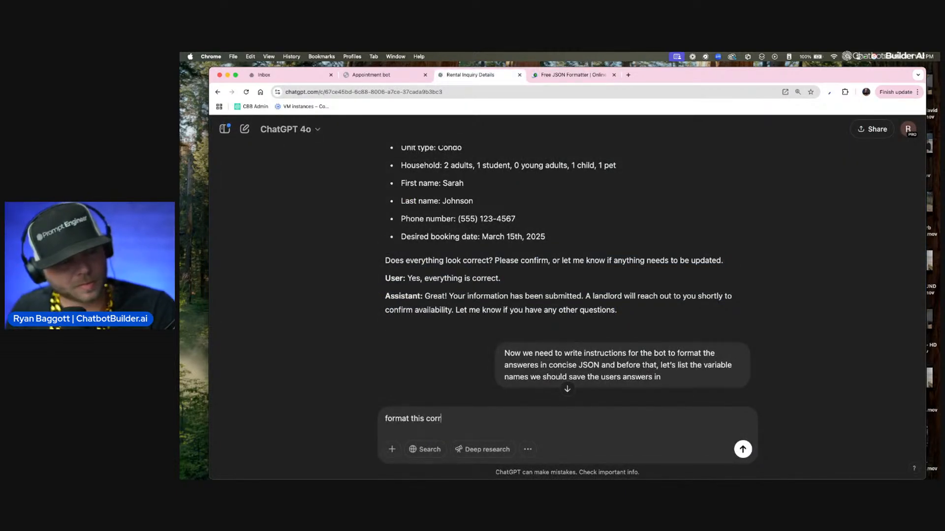
{"action": "type", "text": "ectly:"}
{"action": "key", "text": "Return"}
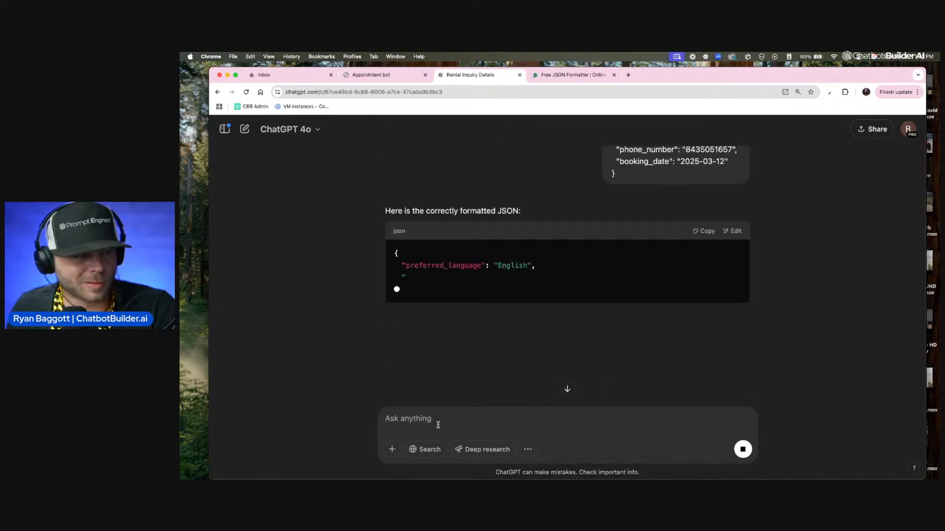
Step: Check ChatGPT's reformatted JSON against the submitted version and copy the code block from its reply
{"action": "scroll", "coordinate": [513, 354], "scroll_direction": "up", "scroll_amount": 6}
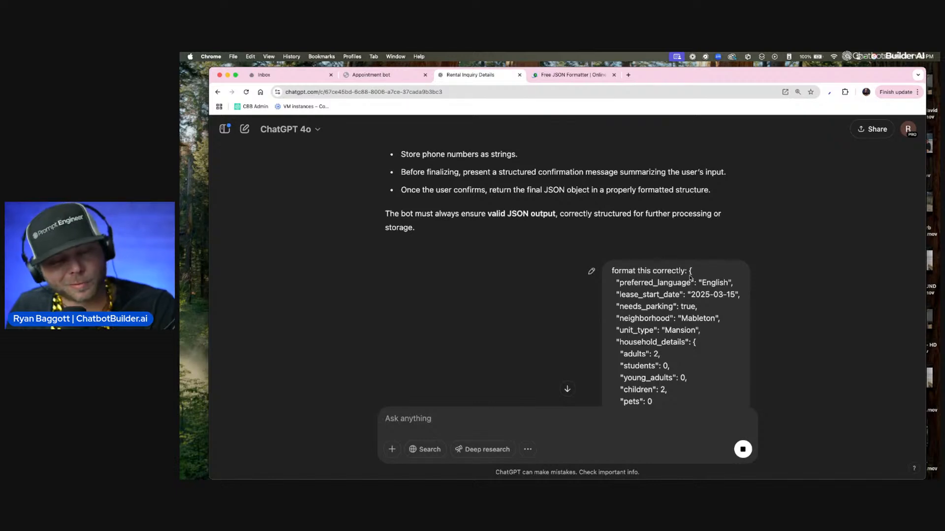
{"action": "scroll", "coordinate": [688, 278], "scroll_direction": "down", "scroll_amount": 8}
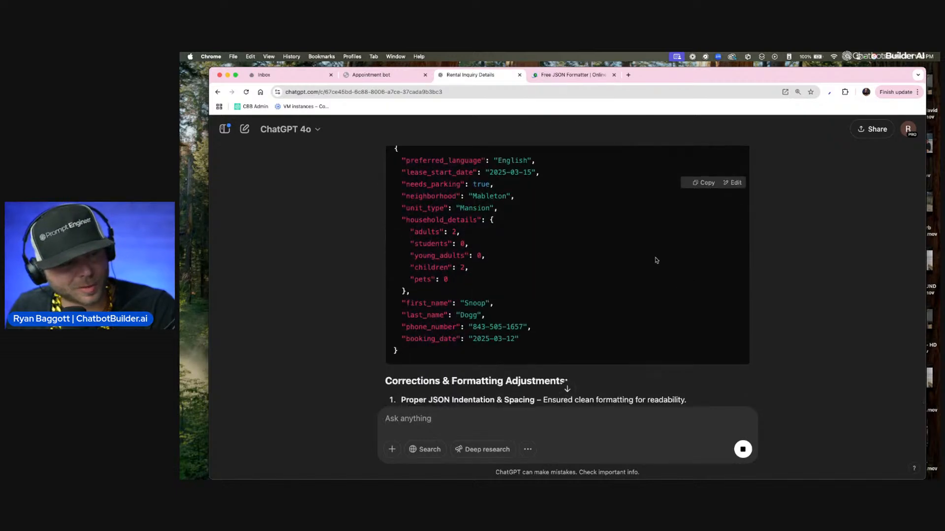
{"action": "left_click", "coordinate": [702, 183]}
Step: Reload the Site24x7 formatter page to empty it, paste ChatGPT's JSON and format it
{"action": "left_click", "coordinate": [570, 76]}
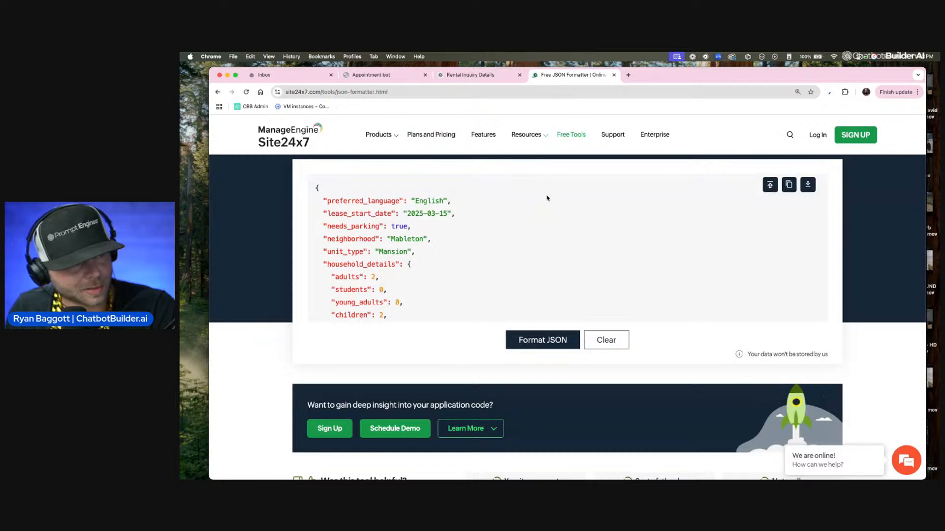
{"action": "key", "text": "super+a"}
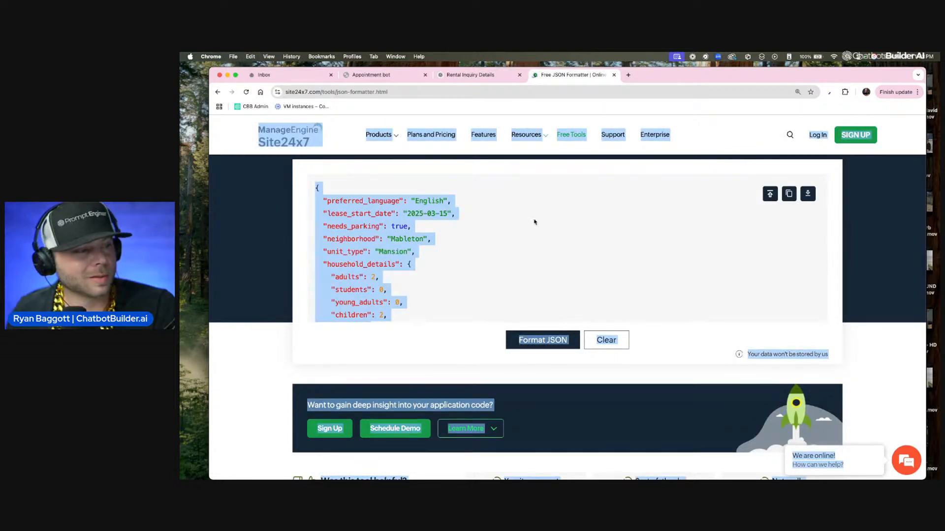
{"action": "left_click", "coordinate": [534, 220]}
{"action": "left_click", "coordinate": [464, 92]}
{"action": "key", "text": "Return"}
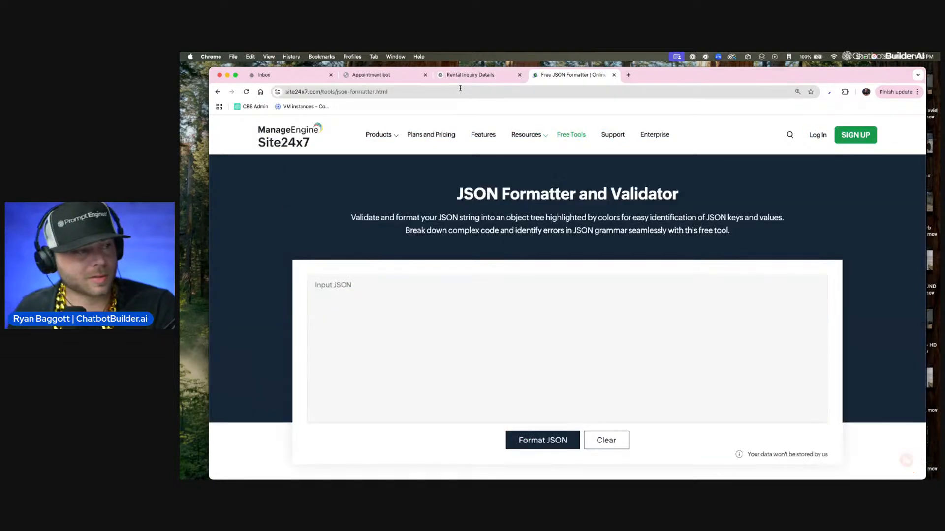
{"action": "key", "text": "super+v"}
{"action": "left_click", "coordinate": [536, 440]}
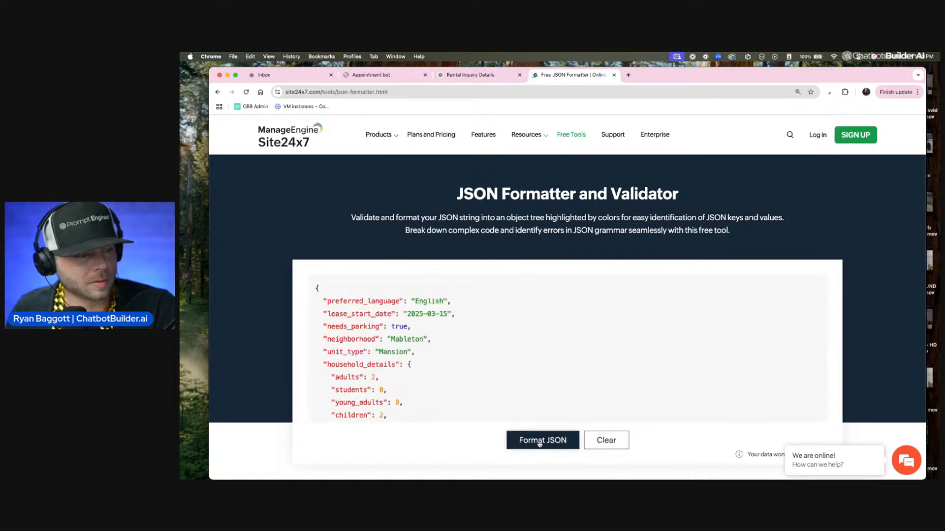
Step: Zoom the page out to 100% and examine the formatted JSON's fields, from preferred_language through booking_date
{"action": "scroll", "coordinate": [462, 395], "scroll_direction": "down", "scroll_amount": 1}
{"action": "scroll", "coordinate": [462, 394], "scroll_direction": "down", "scroll_amount": 2}
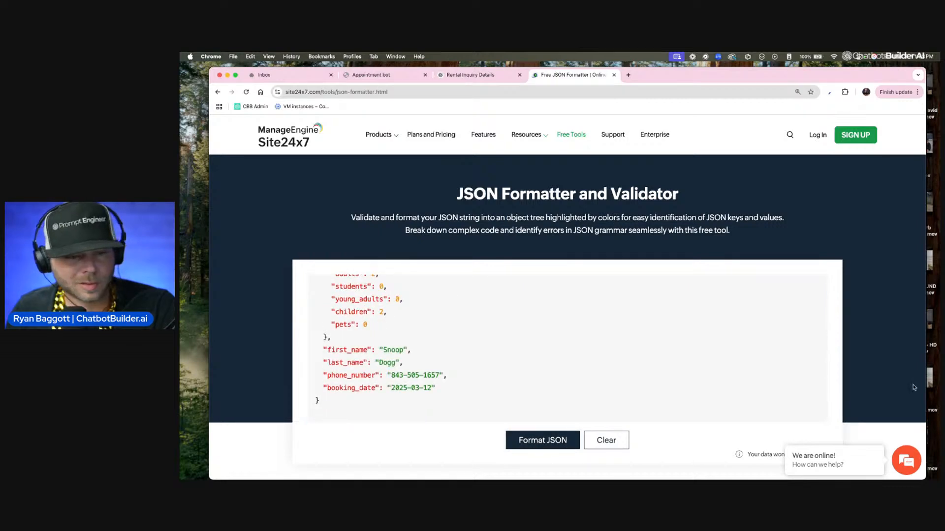
{"action": "key", "text": "super+minus"}
{"action": "scroll", "coordinate": [912, 386], "scroll_direction": "down", "scroll_amount": 6}
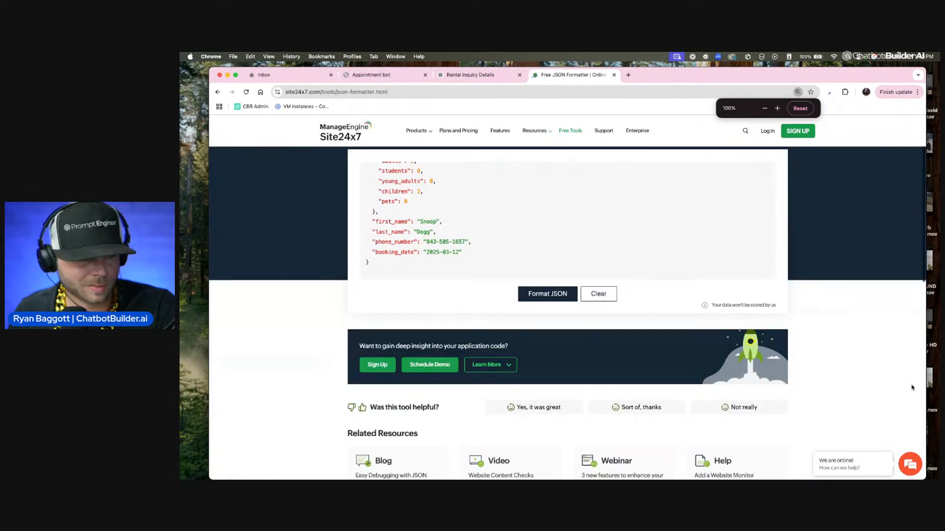
{"action": "scroll", "coordinate": [698, 351], "scroll_direction": "up", "scroll_amount": 10}
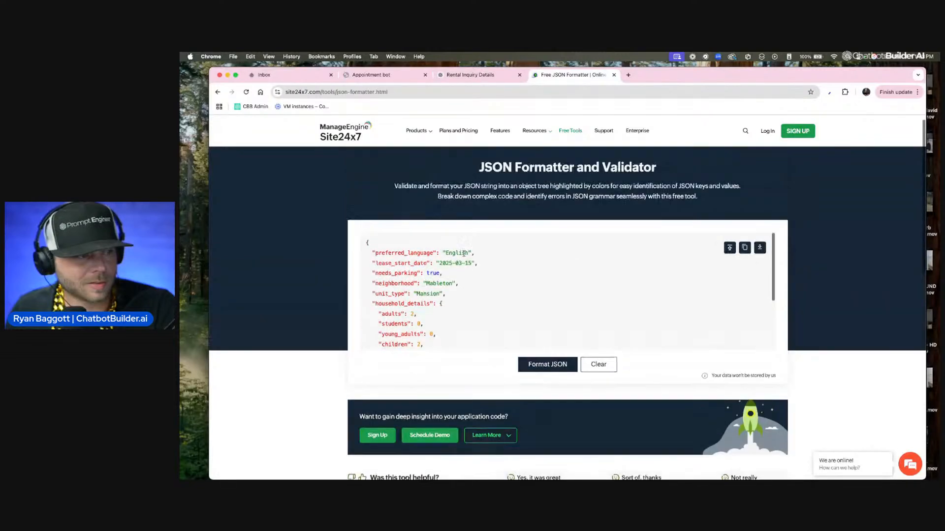
{"action": "scroll", "coordinate": [487, 290], "scroll_direction": "down", "scroll_amount": 3}
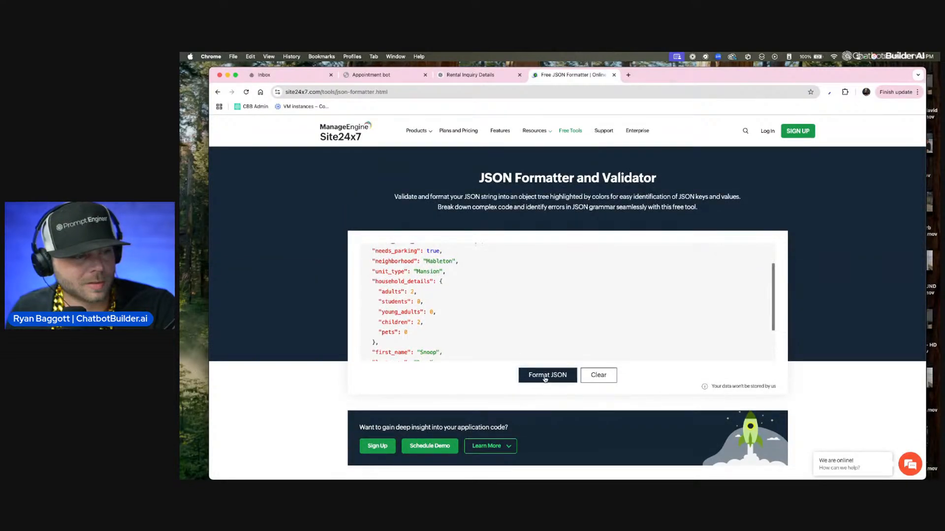
Step: Return to the Google results from the JSON formatter and search for "json pathfinder" instead
{"action": "scroll", "coordinate": [545, 377], "scroll_direction": "down", "scroll_amount": 2}
{"action": "scroll", "coordinate": [546, 378], "scroll_direction": "down", "scroll_amount": 5}
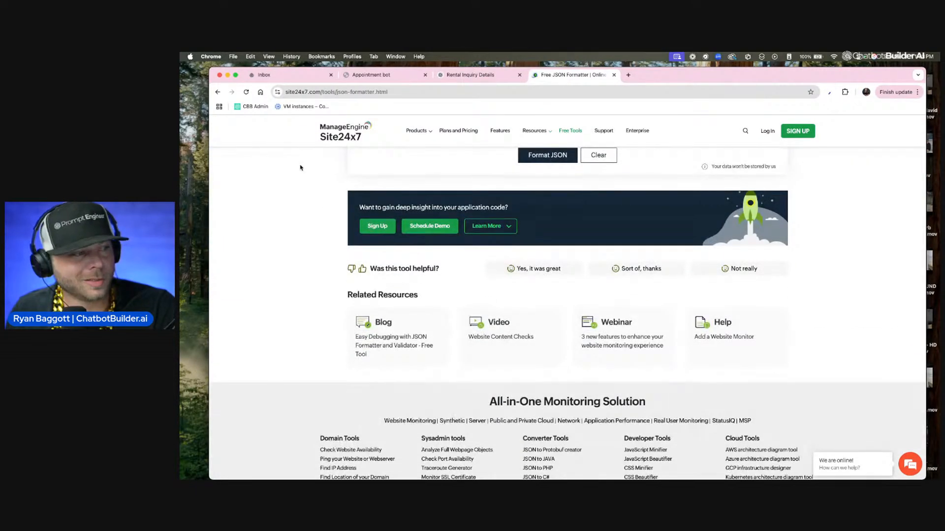
{"action": "left_click", "coordinate": [219, 93]}
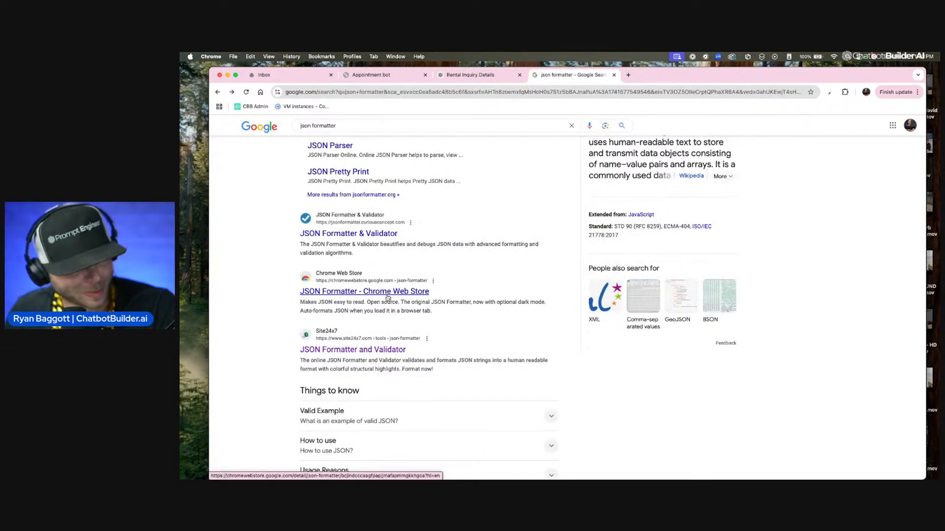
{"action": "double_click", "coordinate": [317, 125]}
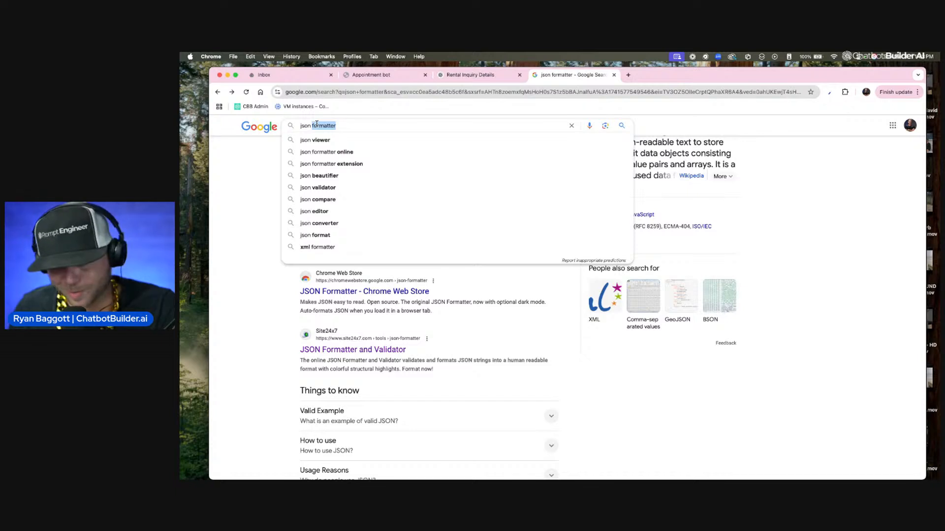
{"action": "type", "text": "pathfinder"}
{"action": "key", "text": "Return"}
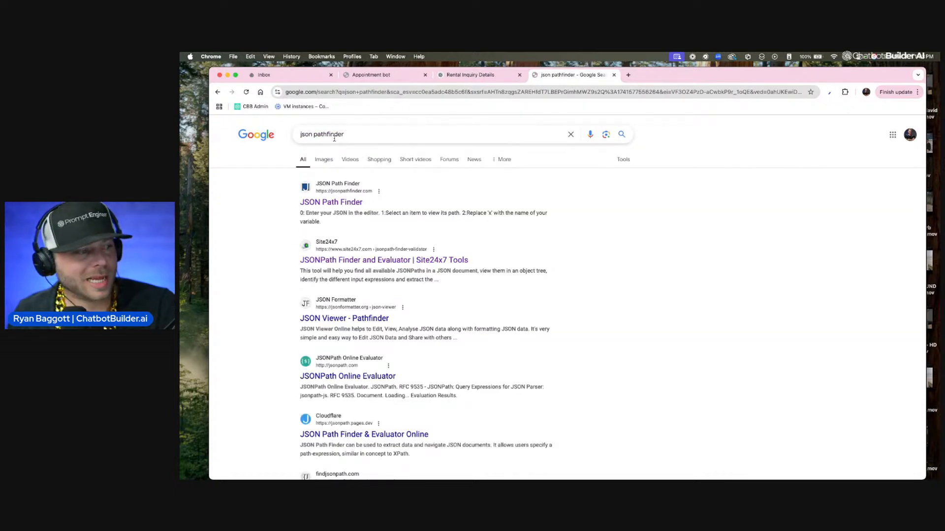
{"action": "left_click", "coordinate": [351, 206]}
{"action": "left_click", "coordinate": [251, 164]}
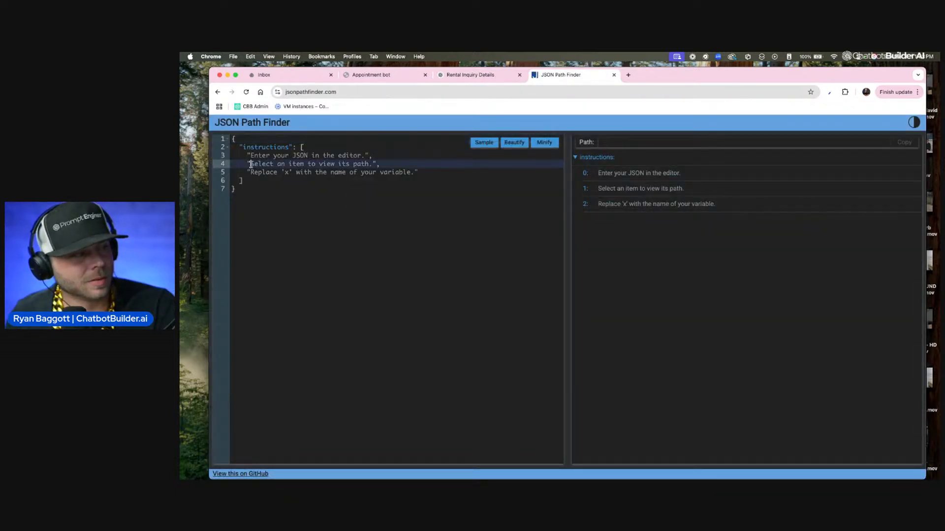
{"action": "left_click", "coordinate": [218, 92]}
Step: Open the Site24x7 JSONPath Finder and Evaluator from the search results and paste the copied rental inquiry JSON into it
{"action": "left_click", "coordinate": [364, 259]}
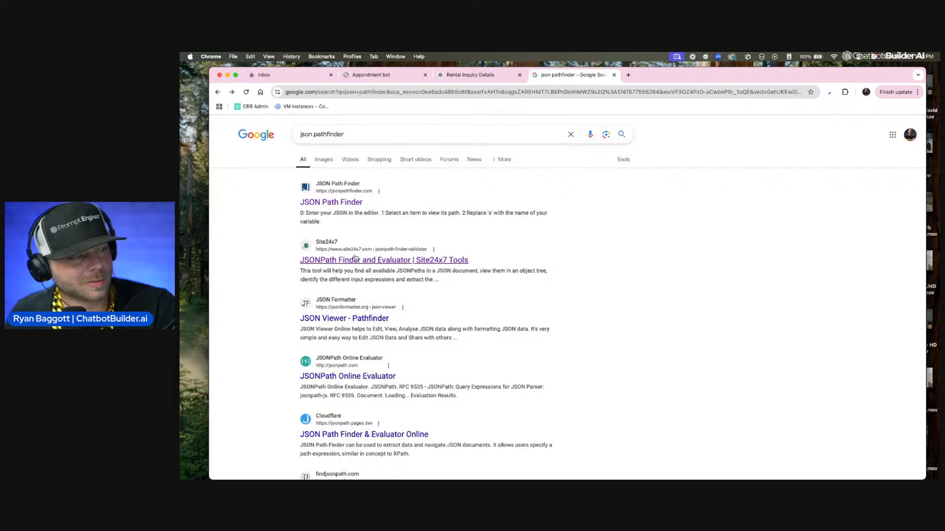
{"action": "left_click", "coordinate": [407, 305]}
{"action": "key", "text": "super+v"}
{"action": "scroll", "coordinate": [591, 236], "scroll_direction": "down", "scroll_amount": 5}
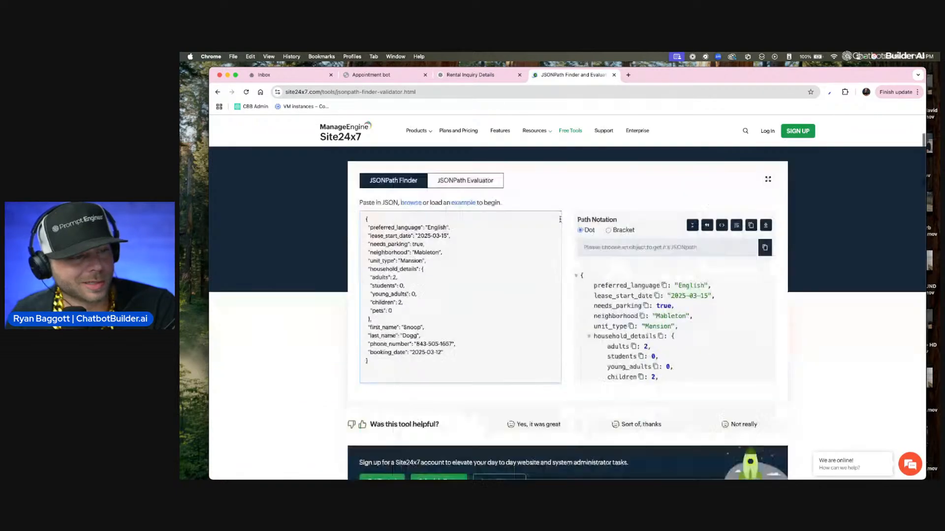
Step: Examine the JSON object tree under the path notation, from preferred_language through the household_details entries
{"action": "scroll", "coordinate": [610, 241], "scroll_direction": "up", "scroll_amount": 2}
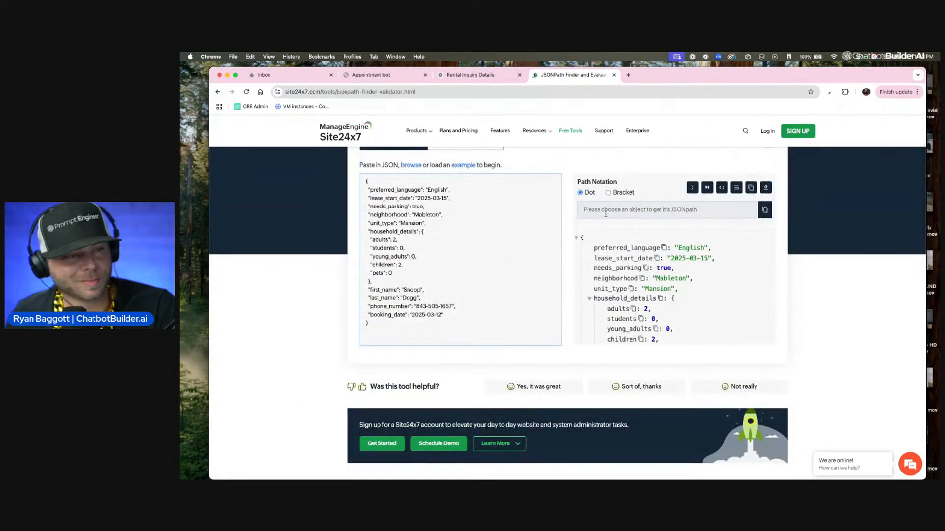
{"action": "scroll", "coordinate": [358, 205], "scroll_direction": "up", "scroll_amount": 2}
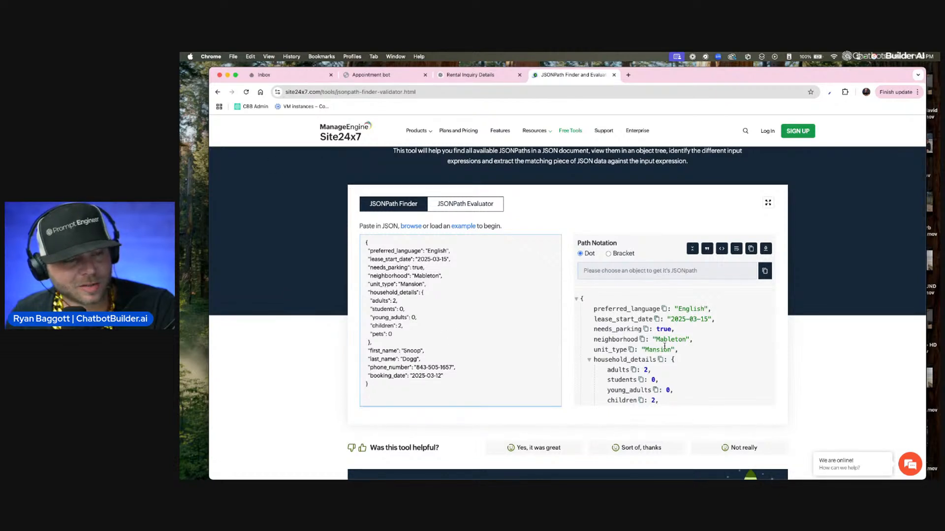
{"action": "scroll", "coordinate": [662, 342], "scroll_direction": "down", "scroll_amount": 1}
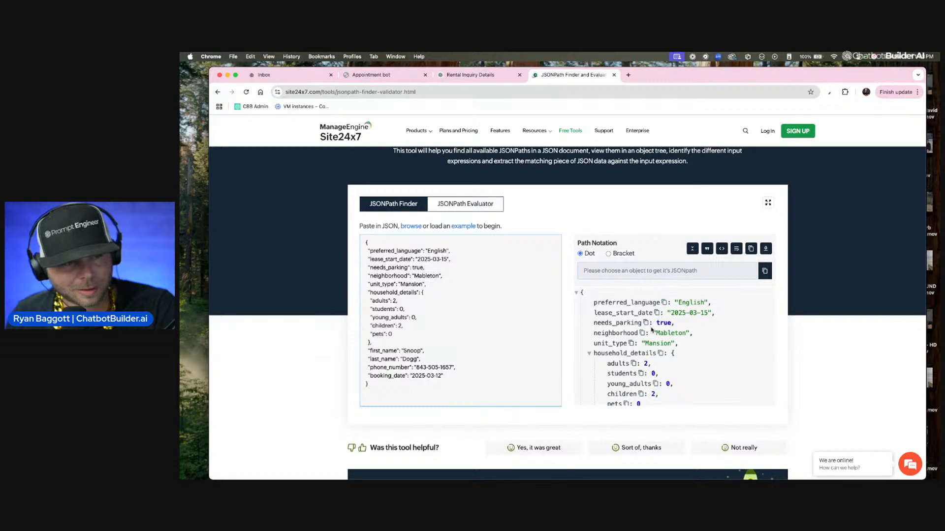
{"action": "scroll", "coordinate": [645, 328], "scroll_direction": "up", "scroll_amount": 5}
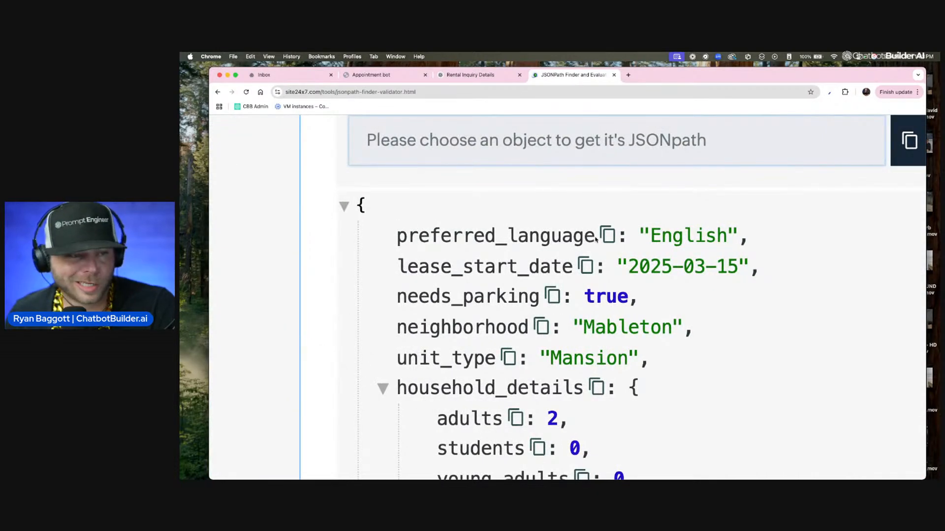
{"action": "scroll", "coordinate": [561, 242], "scroll_direction": "down", "scroll_amount": 1}
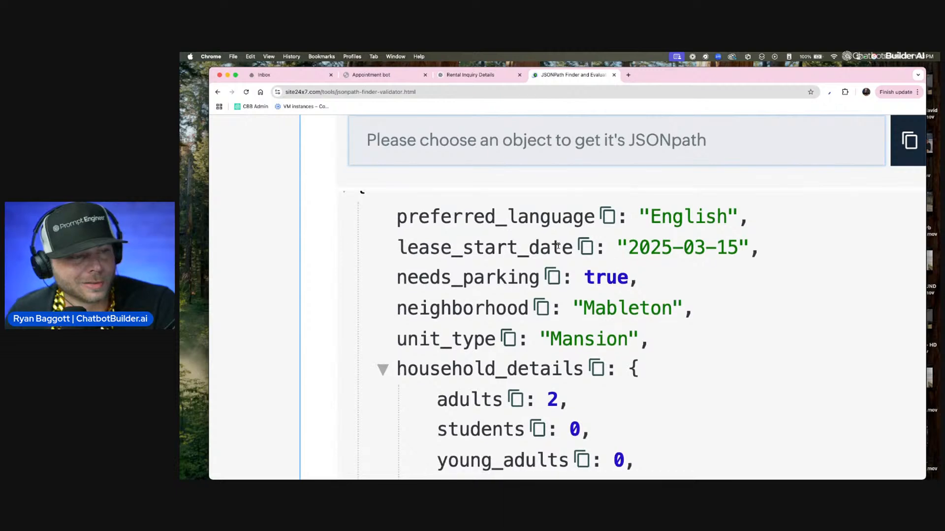
{"action": "scroll", "coordinate": [557, 246], "scroll_direction": "down", "scroll_amount": 5}
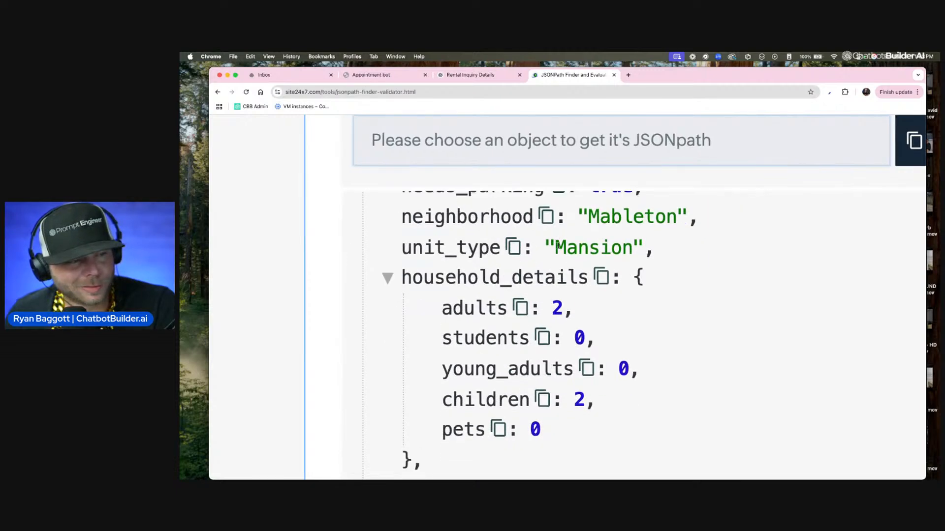
{"action": "scroll", "coordinate": [558, 246], "scroll_direction": "down", "scroll_amount": 3}
{"action": "scroll", "coordinate": [558, 248], "scroll_direction": "up", "scroll_amount": 18}
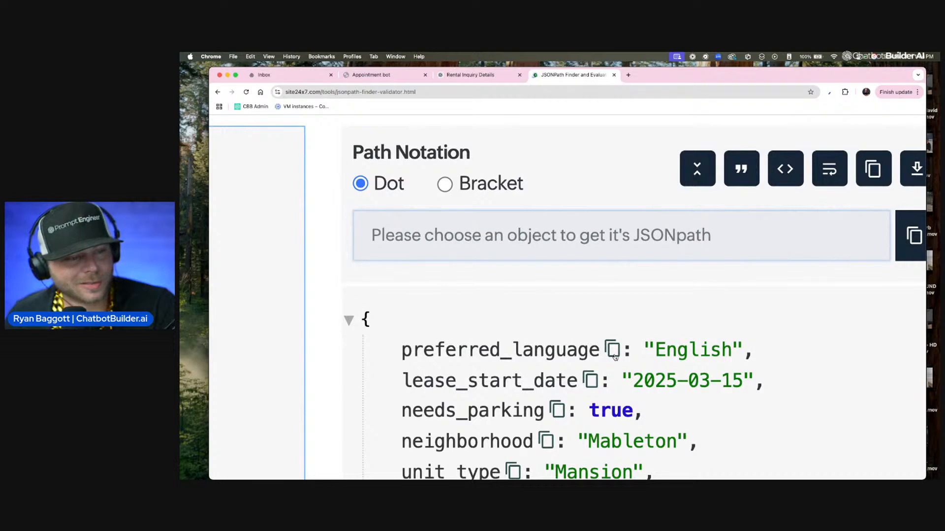
Step: Show the dot-notation paths of lease_start_date and needs_parking, and copy the path of preferred_language
{"action": "left_click", "coordinate": [614, 354]}
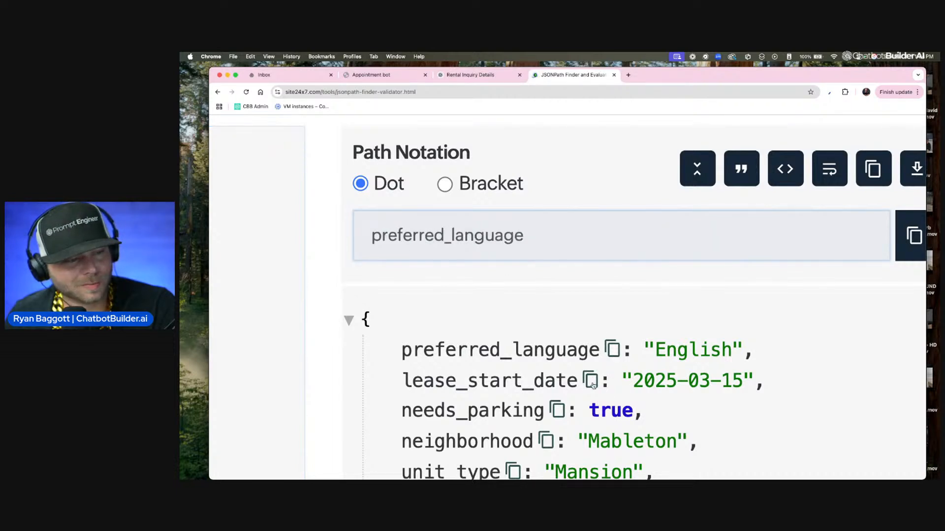
{"action": "left_click", "coordinate": [592, 383]}
{"action": "left_click", "coordinate": [557, 413]}
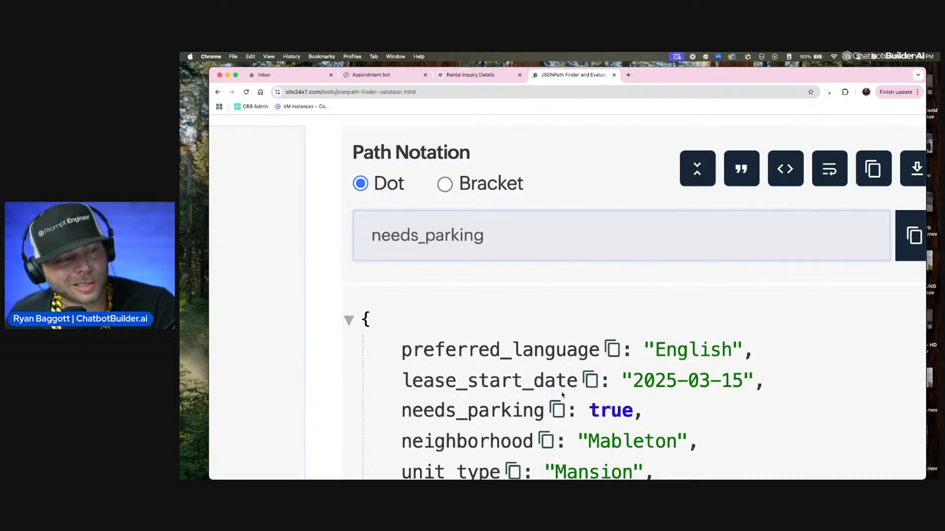
{"action": "double_click", "coordinate": [485, 240]}
{"action": "left_click", "coordinate": [610, 351]}
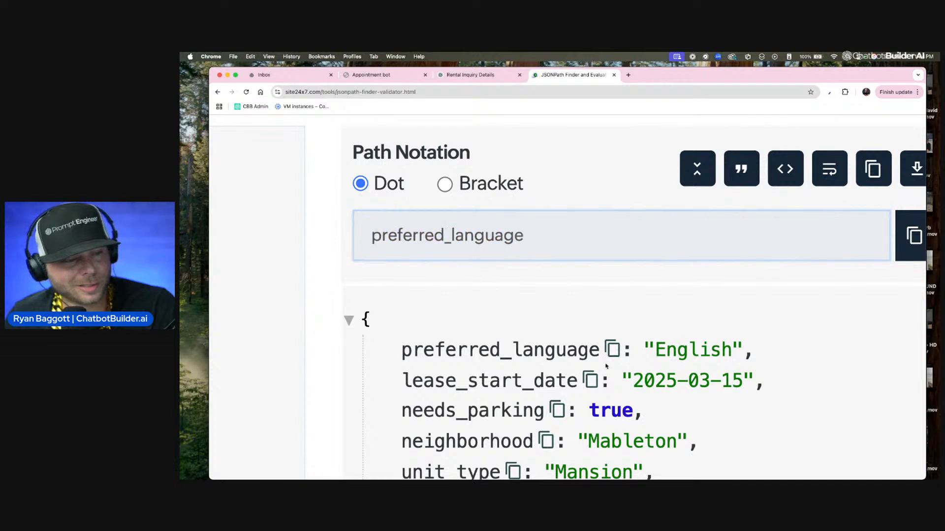
{"action": "left_click_drag", "start_coordinate": [528, 236], "coordinate": [330, 234]}
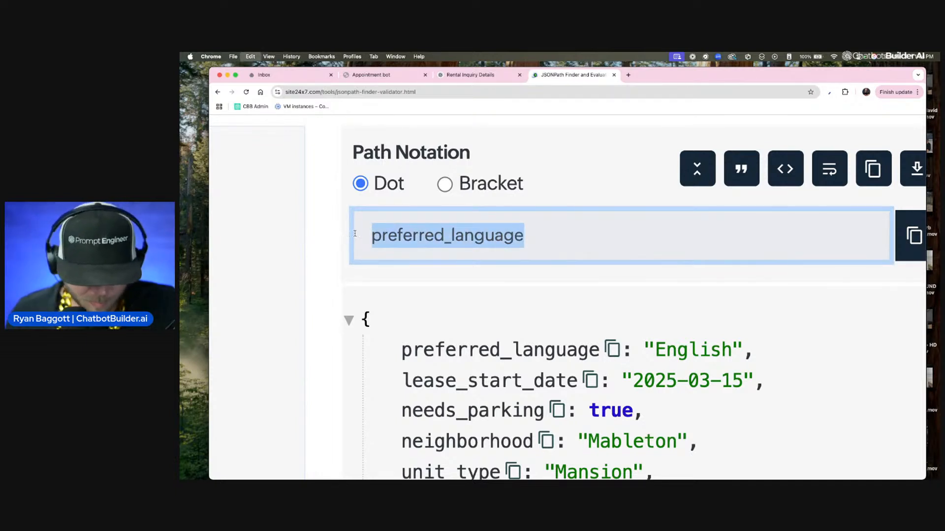
Step: Switch to Chatbot Builder AI in the Inbox page and open the Custom Fields page under Flows
{"action": "left_click", "coordinate": [470, 75]}
{"action": "left_click", "coordinate": [387, 78]}
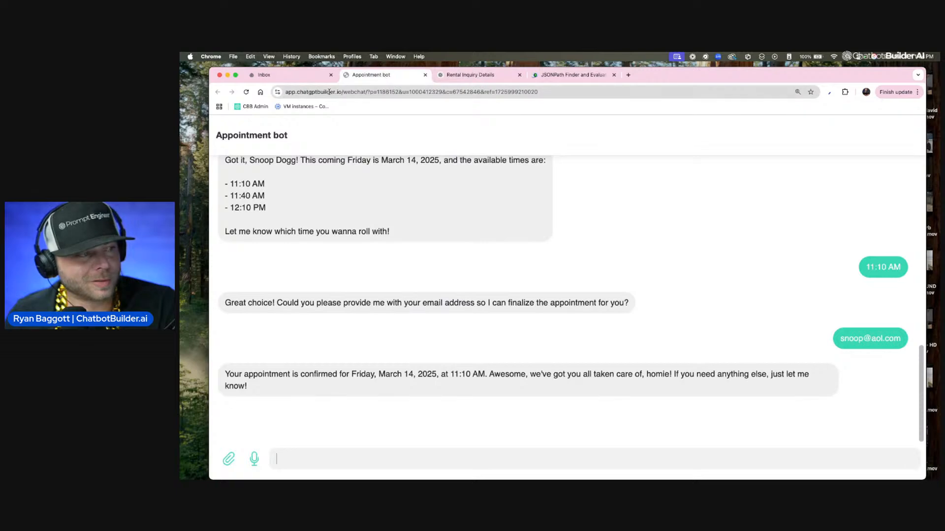
{"action": "left_click", "coordinate": [296, 75]}
{"action": "left_click", "coordinate": [235, 129]}
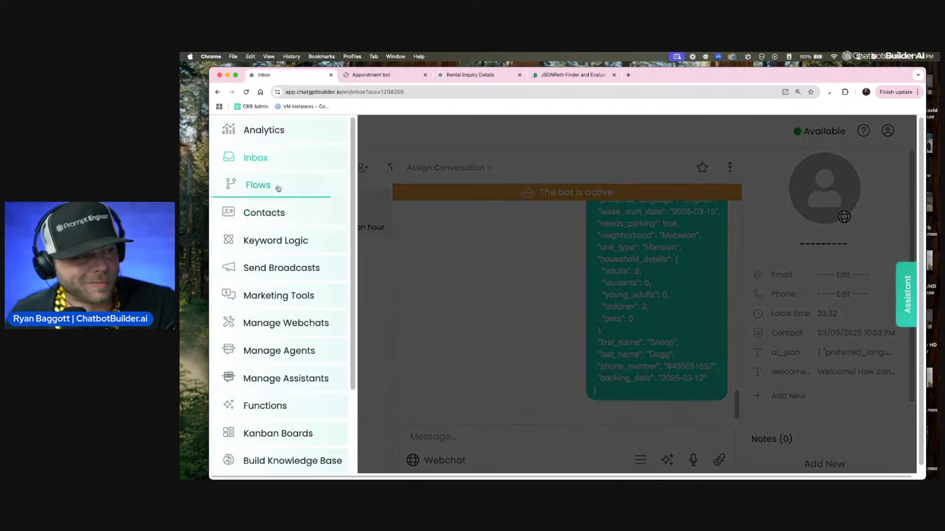
{"action": "left_click", "coordinate": [268, 186]}
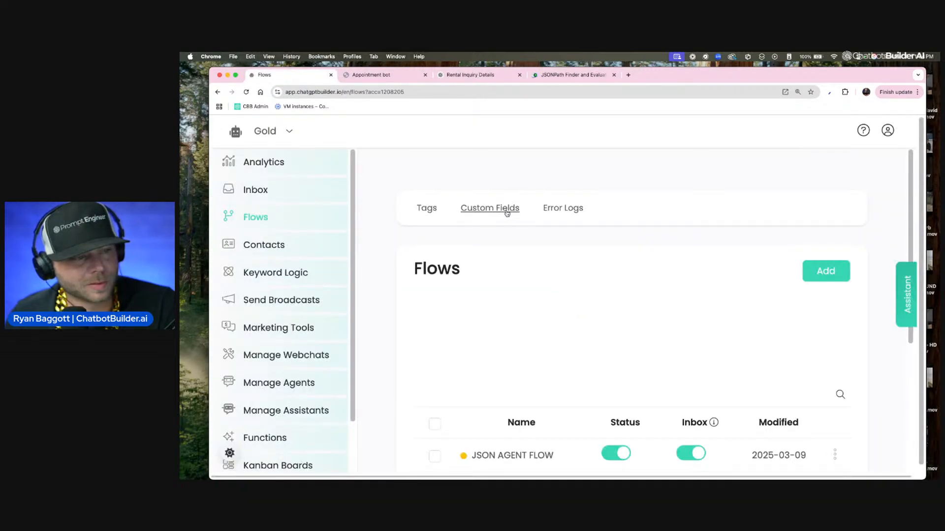
{"action": "left_click", "coordinate": [491, 209]}
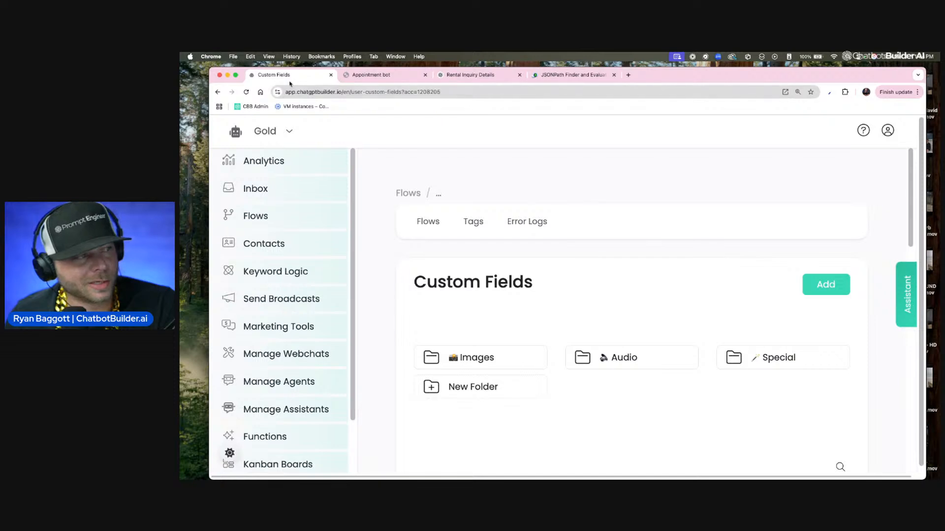
Step: Separate the Custom Fields page into its own window and arrange it side by side with the JSONPath Finder window
{"action": "left_click_drag", "start_coordinate": [290, 83], "coordinate": [305, 140]}
{"action": "left_click_drag", "start_coordinate": [937, 127], "coordinate": [449, 62]}
{"action": "left_click", "coordinate": [571, 111]}
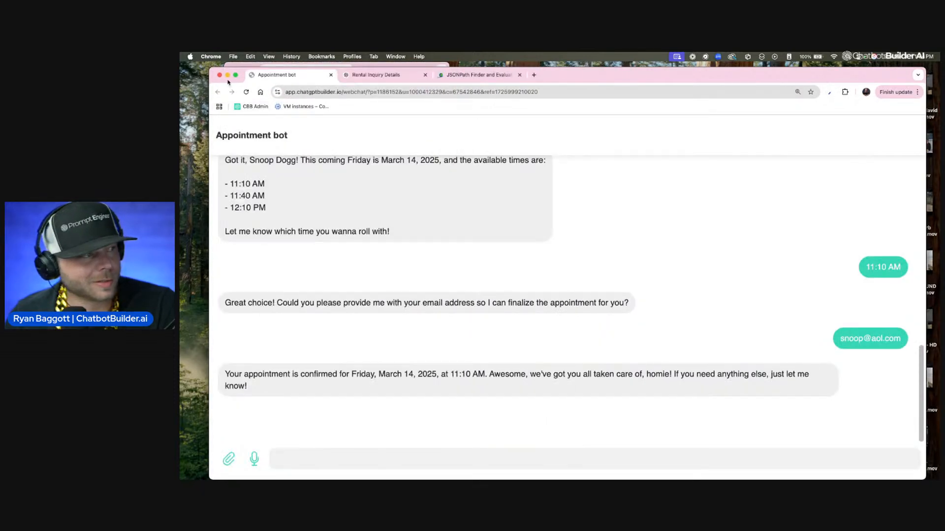
{"action": "left_click", "coordinate": [437, 77]}
{"action": "left_click_drag", "start_coordinate": [215, 72], "coordinate": [446, 61]}
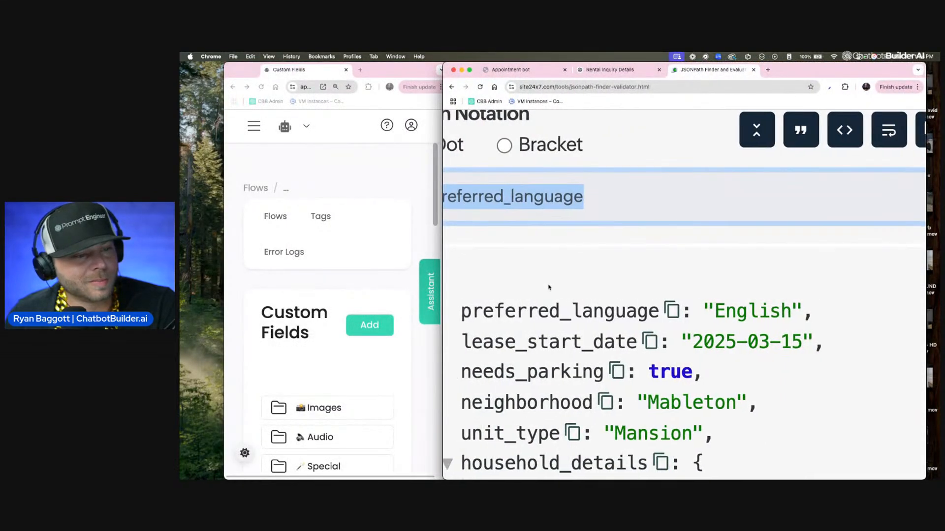
{"action": "left_click", "coordinate": [379, 329]}
{"action": "left_click_drag", "start_coordinate": [418, 70], "coordinate": [385, 70]}
Step: Add a Text custom field named preferred_language
{"action": "left_click", "coordinate": [326, 323]}
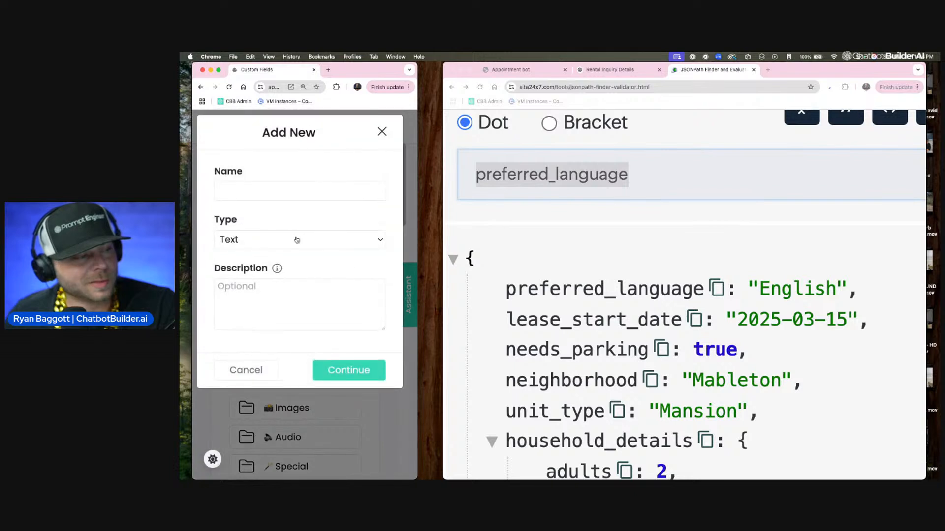
{"action": "right_click", "coordinate": [254, 198]}
{"action": "left_click", "coordinate": [299, 211]}
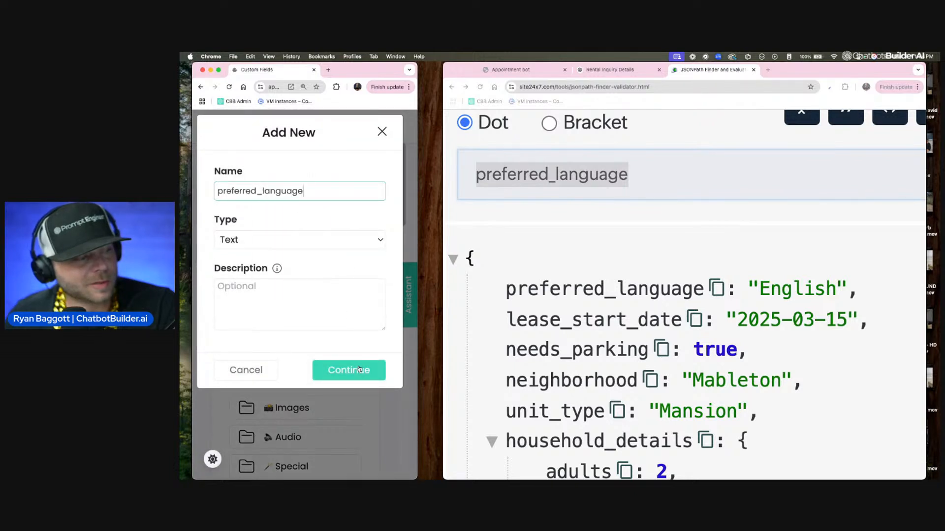
{"action": "left_click", "coordinate": [359, 369]}
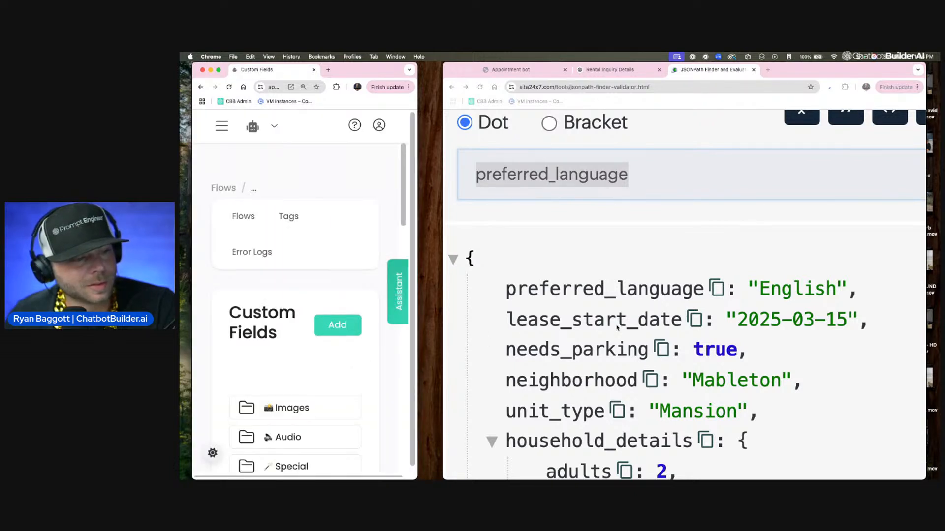
Step: Add a Text custom field named lease_start_date, using the path copied from the JSONPath Finder
{"action": "left_click", "coordinate": [671, 325]}
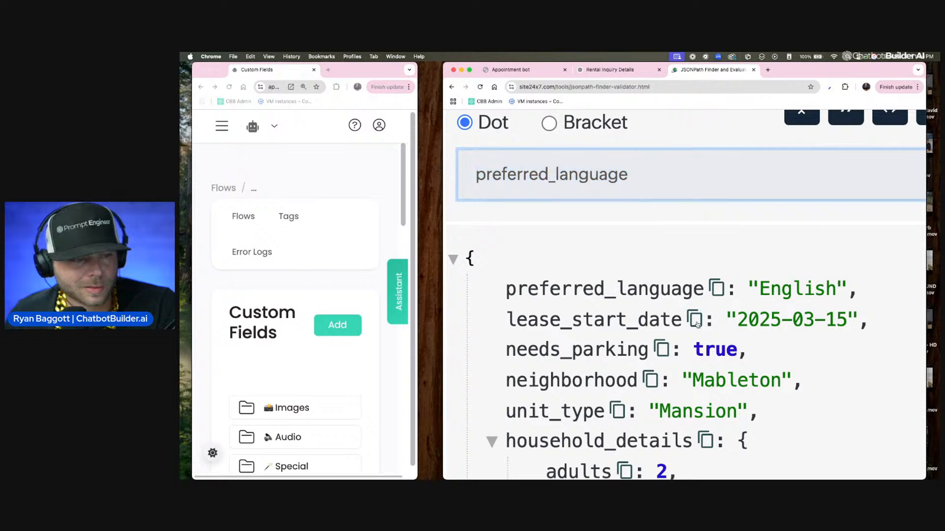
{"action": "left_click", "coordinate": [338, 326]}
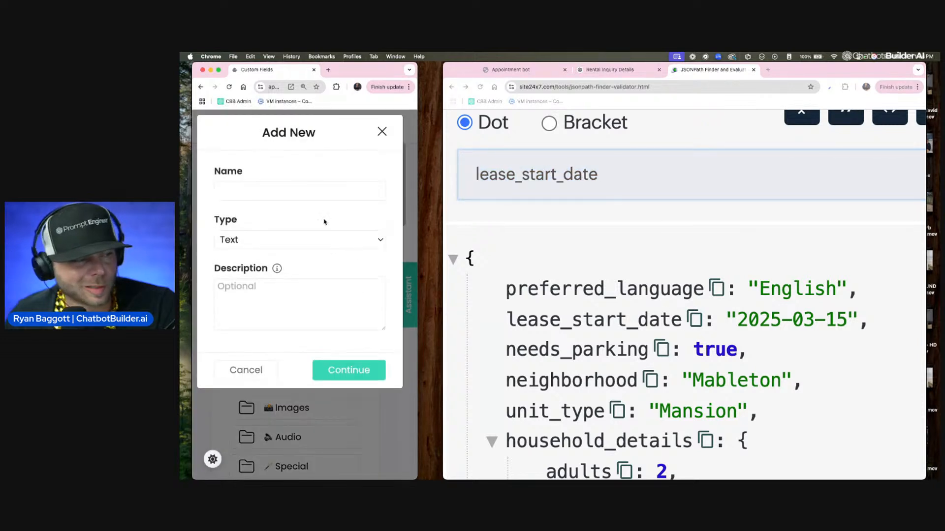
{"action": "right_click", "coordinate": [251, 198]}
{"action": "left_click", "coordinate": [275, 235]}
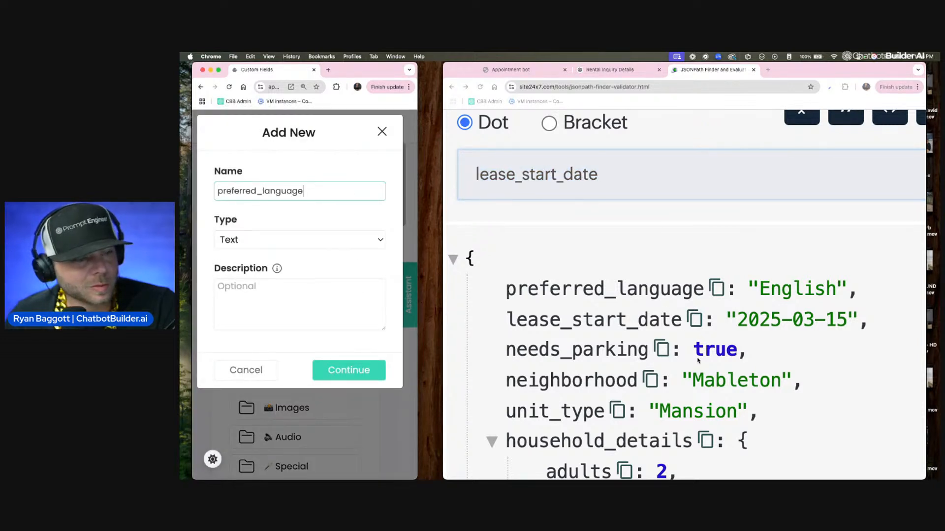
{"action": "left_click", "coordinate": [605, 287]}
{"action": "left_click_drag", "start_coordinate": [599, 174], "coordinate": [467, 172]}
{"action": "key", "text": "super+c"}
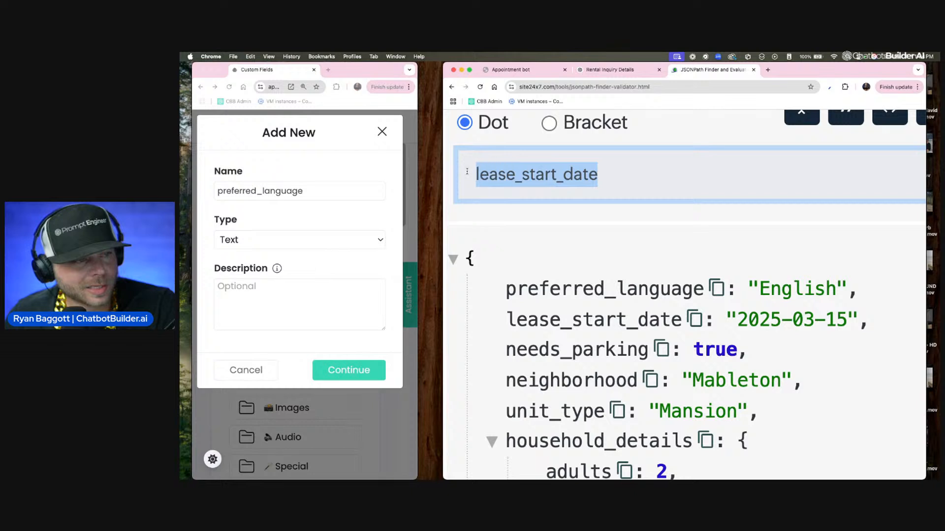
{"action": "left_click", "coordinate": [294, 195]}
{"action": "key", "text": "super+a"}
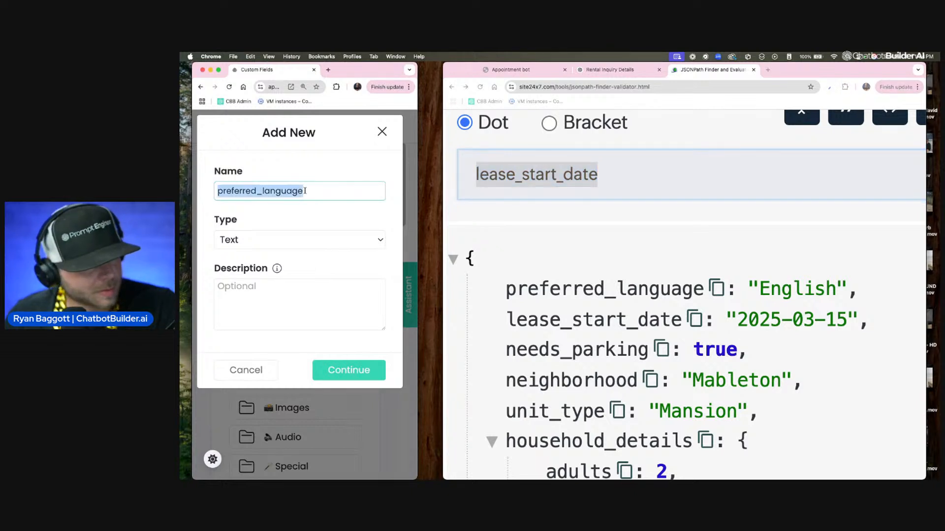
{"action": "key", "text": "super+v"}
{"action": "left_click", "coordinate": [365, 372]}
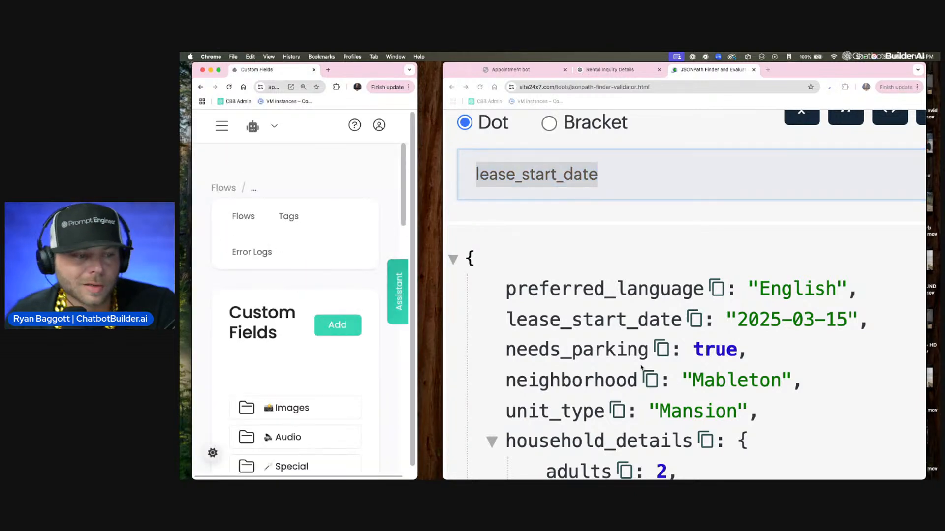
Step: Add a Text custom field named needs_parking, using the path copied from the JSONPath Finder
{"action": "left_click", "coordinate": [656, 357]}
{"action": "left_click", "coordinate": [663, 350]}
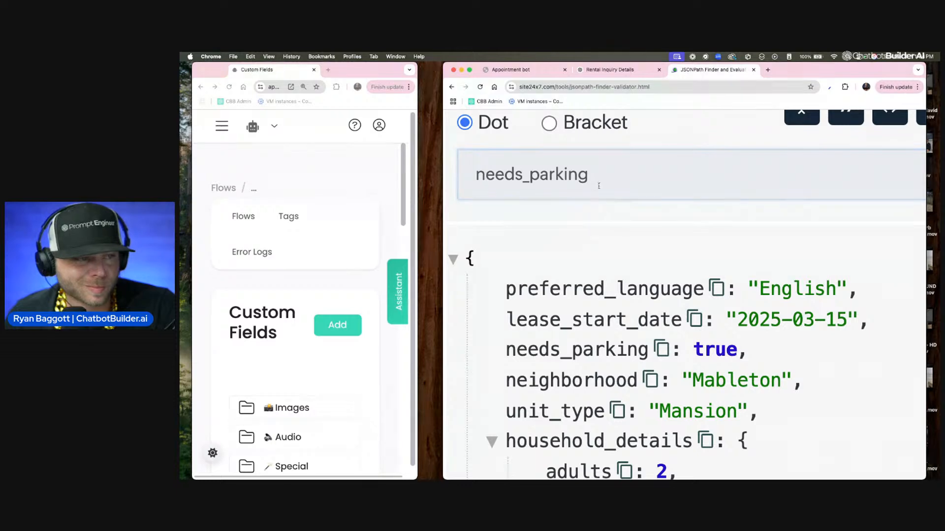
{"action": "left_click_drag", "start_coordinate": [599, 186], "coordinate": [555, 206]}
{"action": "key", "text": "super+c"}
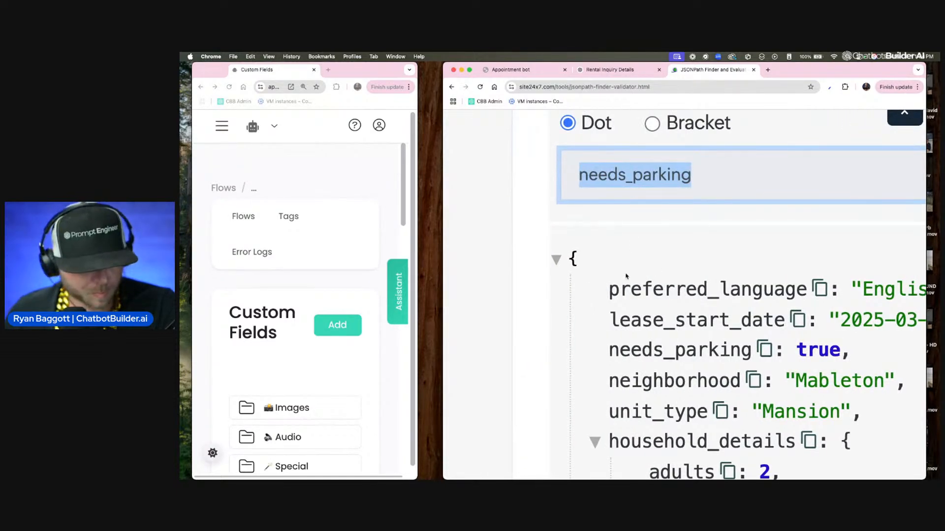
{"action": "scroll", "coordinate": [626, 274], "scroll_direction": "right", "scroll_amount": 1}
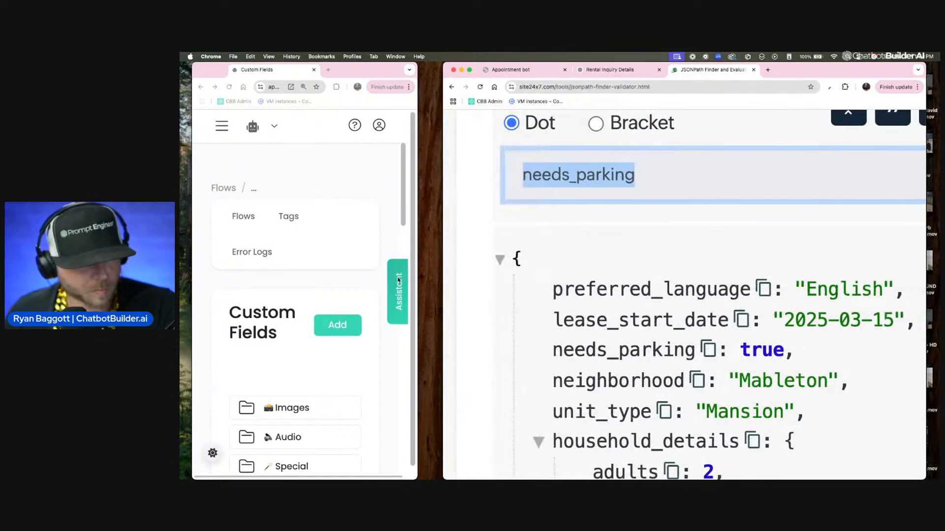
{"action": "left_click", "coordinate": [330, 325]}
{"action": "left_click", "coordinate": [274, 193]}
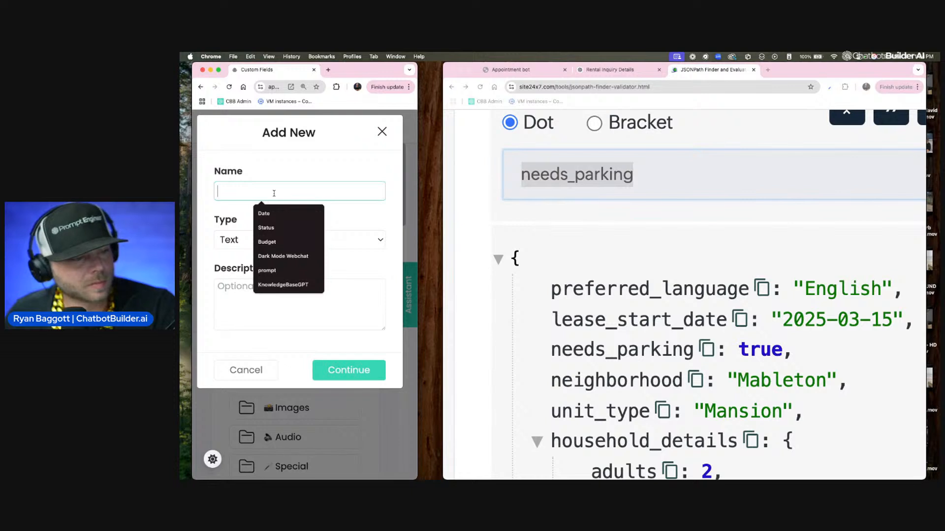
{"action": "key", "text": "super+v"}
{"action": "left_click", "coordinate": [347, 370]}
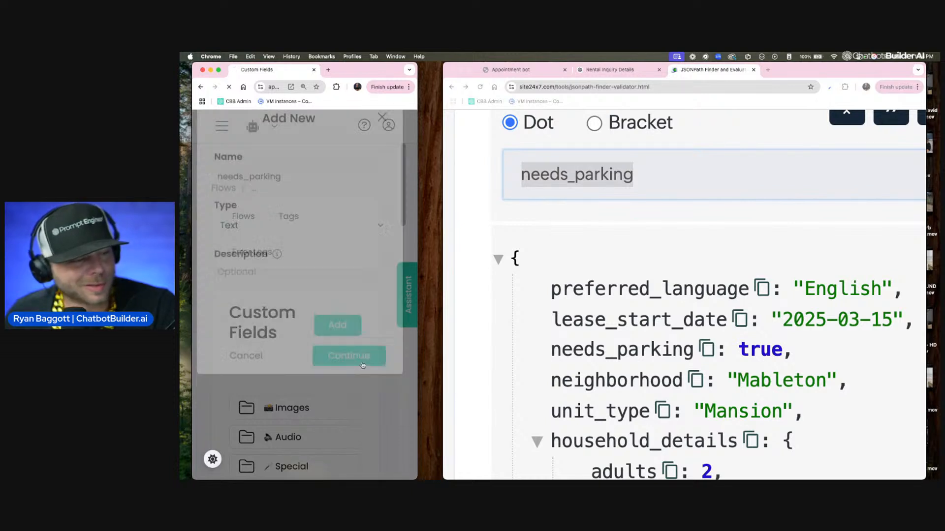
Step: Add a Text custom field named unit_type, using the path copied from the JSONPath Finder
{"action": "scroll", "coordinate": [699, 418], "scroll_direction": "left", "scroll_amount": 3}
{"action": "left_click", "coordinate": [761, 415]}
{"action": "left_click", "coordinate": [760, 415]}
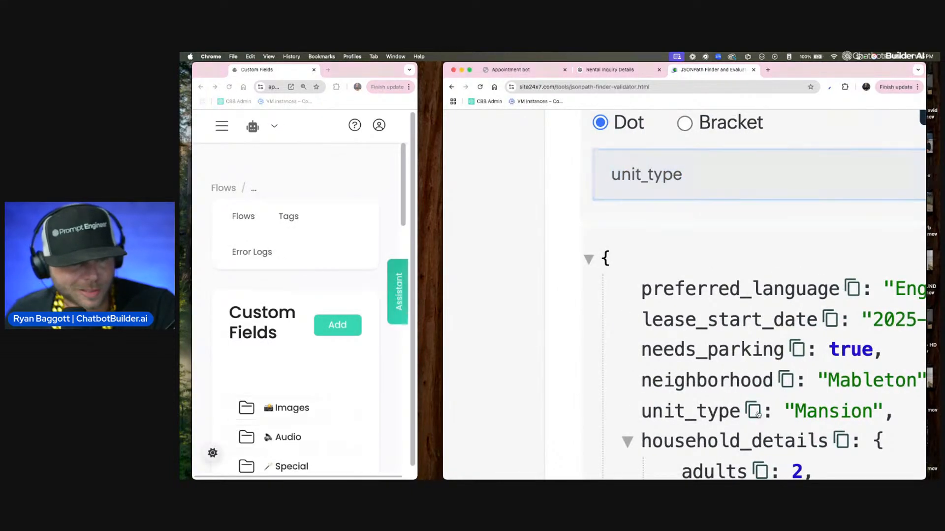
{"action": "left_click", "coordinate": [348, 335]}
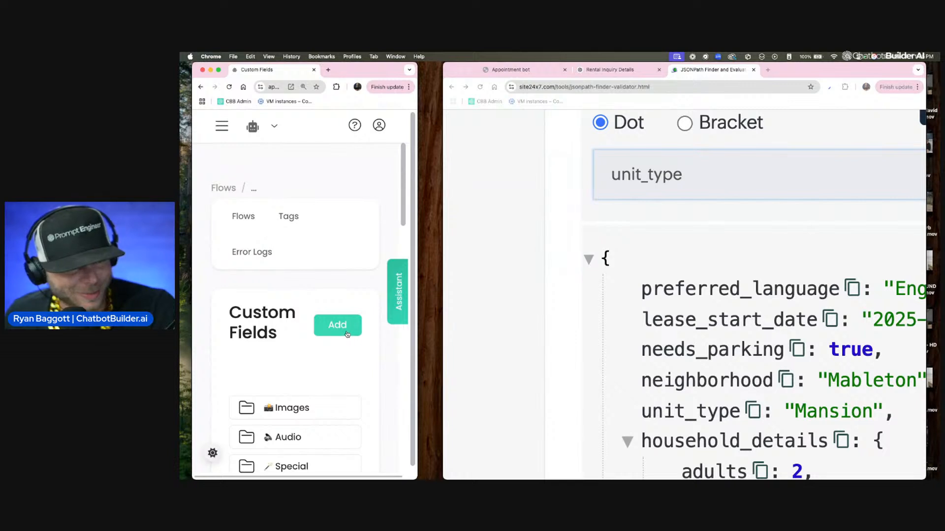
{"action": "left_click", "coordinate": [348, 325]}
{"action": "left_click", "coordinate": [289, 192]}
{"action": "key", "text": "cmd+v"}
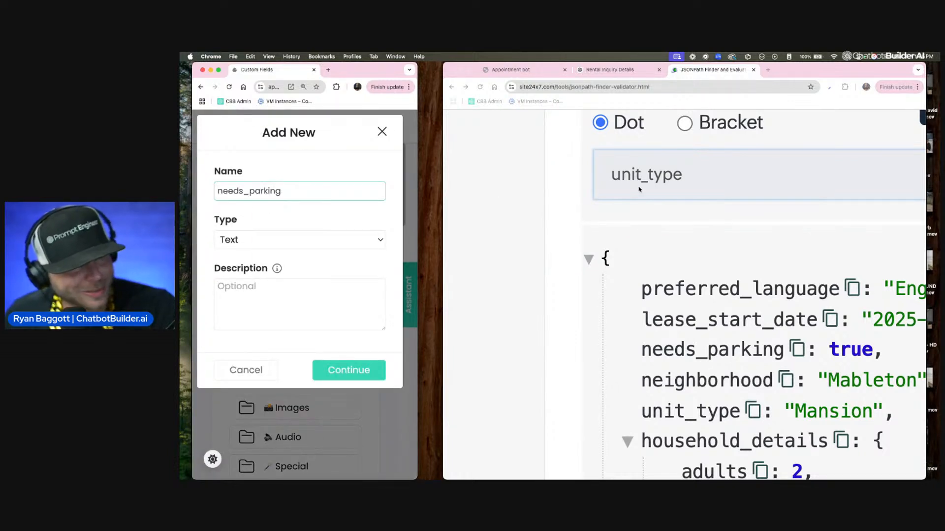
{"action": "left_click_drag", "start_coordinate": [692, 175], "coordinate": [574, 169]}
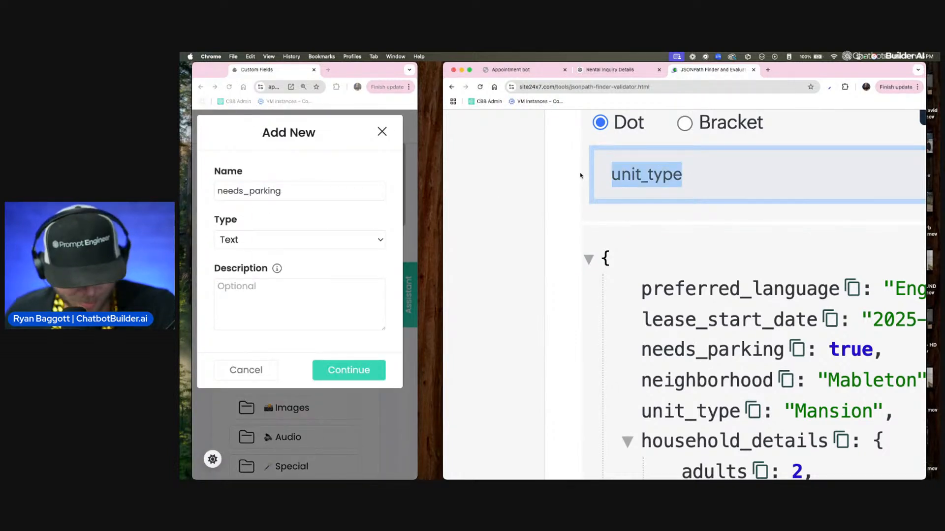
{"action": "key", "text": "cmd+c"}
{"action": "left_click", "coordinate": [307, 198]}
{"action": "key", "text": "cmd+a"}
{"action": "key", "text": "cmd+v"}
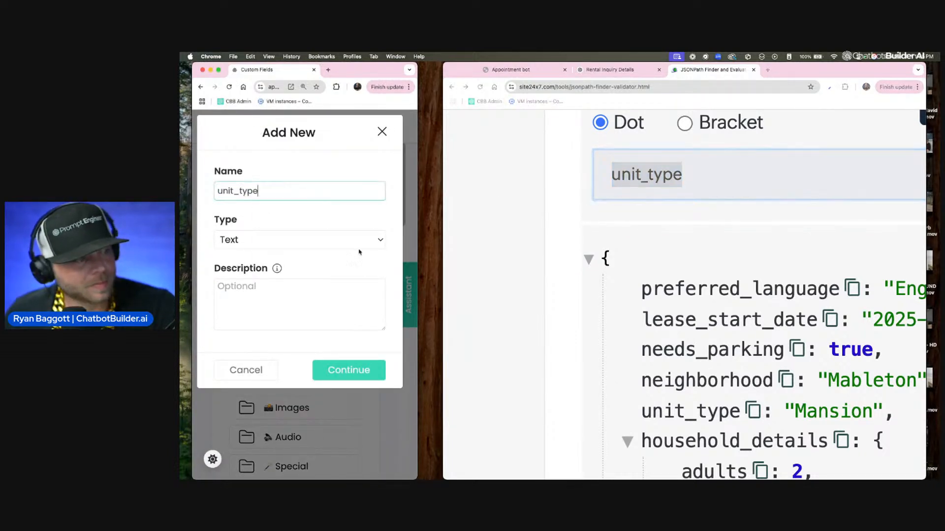
{"action": "left_click", "coordinate": [371, 370]}
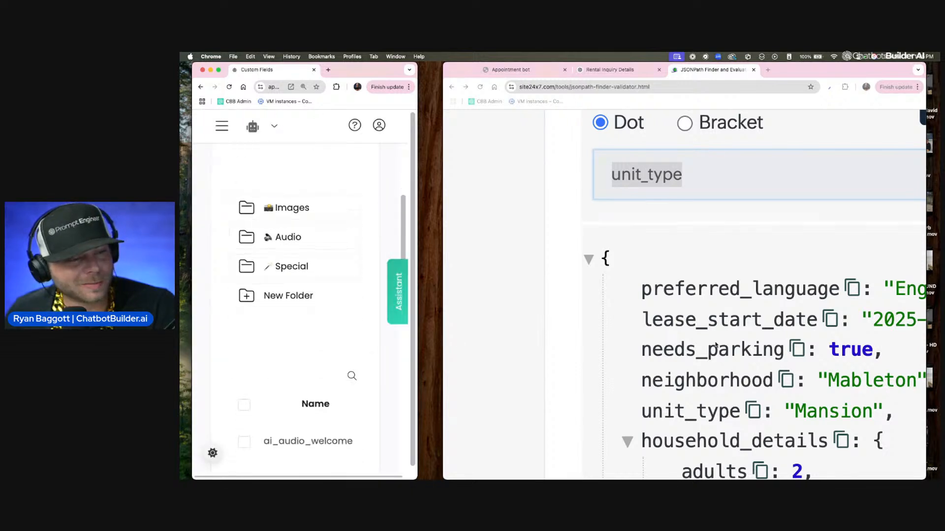
Step: Review the newly added fields on the second page of the custom fields list
{"action": "scroll", "coordinate": [377, 320], "scroll_direction": "down", "scroll_amount": 5}
{"action": "scroll", "coordinate": [292, 326], "scroll_direction": "down", "scroll_amount": 2}
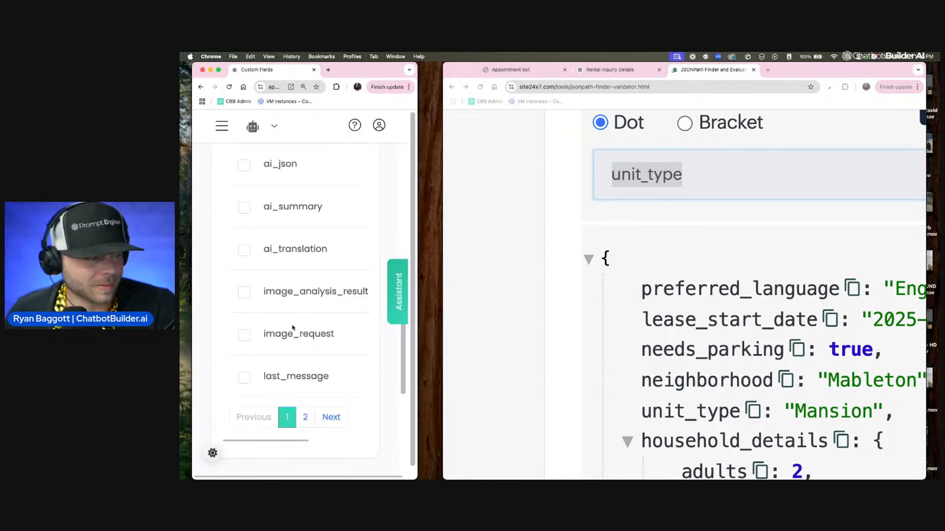
{"action": "left_click", "coordinate": [305, 422]}
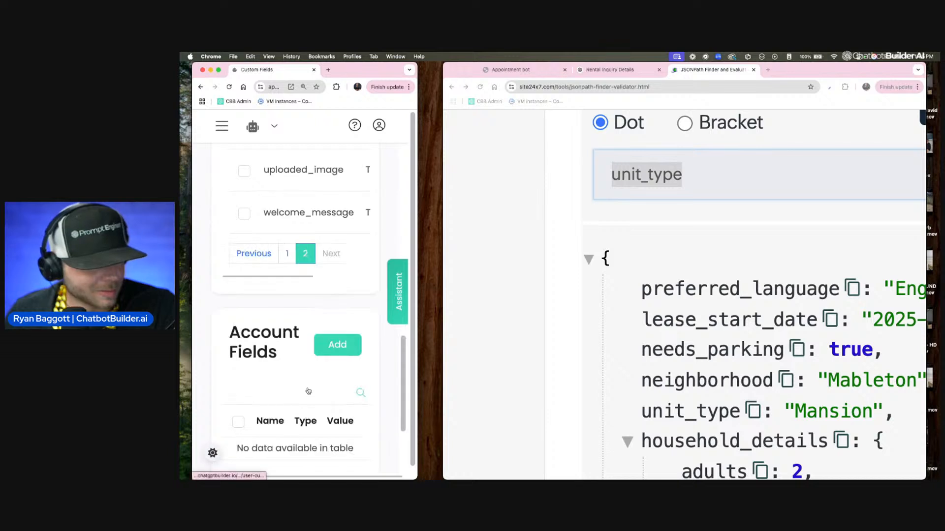
{"action": "scroll", "coordinate": [315, 344], "scroll_direction": "up", "scroll_amount": 5}
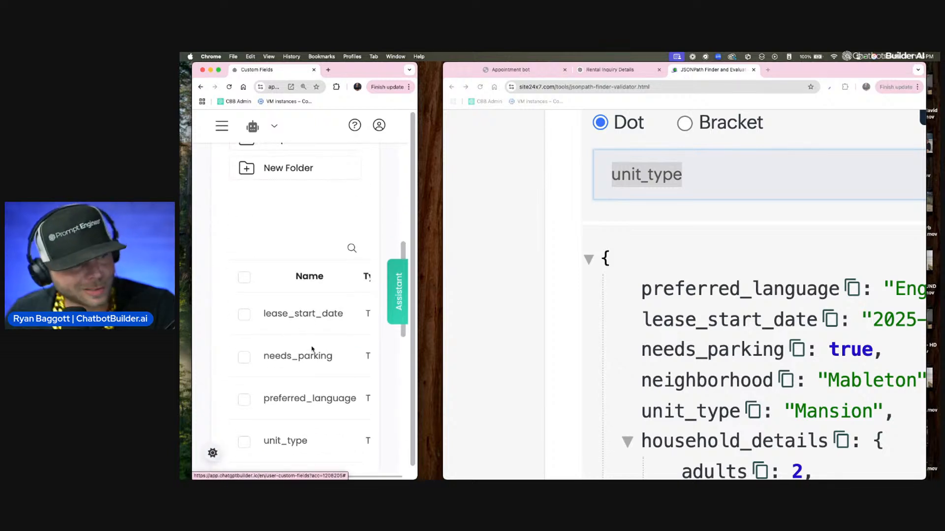
{"action": "scroll", "coordinate": [312, 369], "scroll_direction": "down", "scroll_amount": 3}
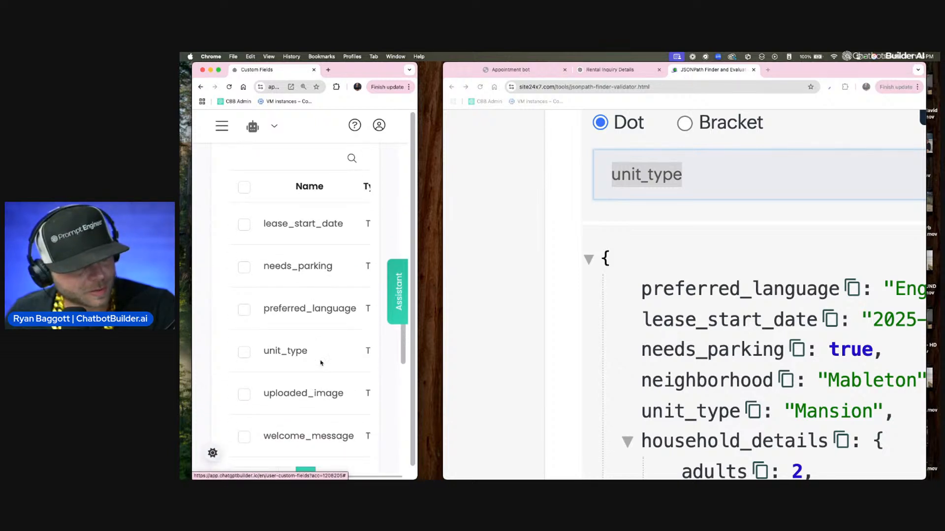
{"action": "left_click_drag", "start_coordinate": [328, 350], "coordinate": [264, 222]}
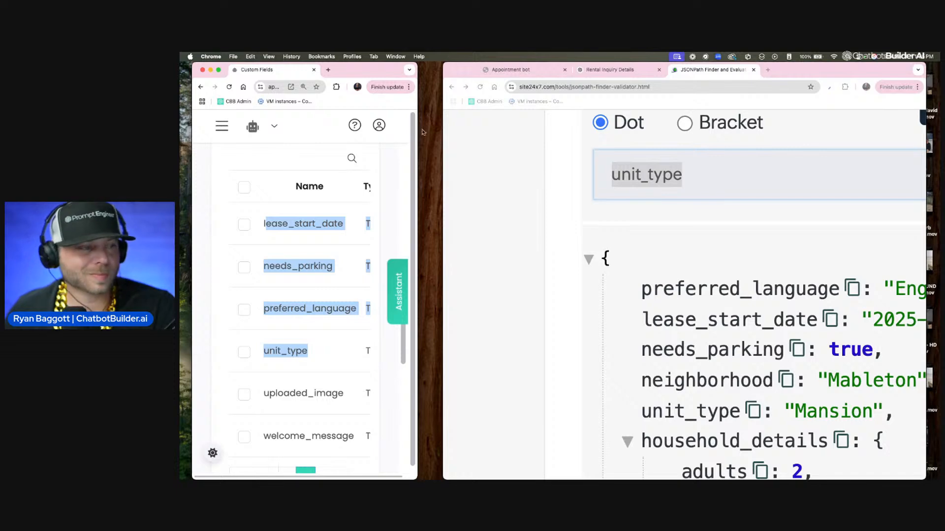
Step: Widen the Custom Fields window and open JSON AGENT FLOW from the Flows page
{"action": "left_click_drag", "start_coordinate": [418, 69], "coordinate": [634, 68]}
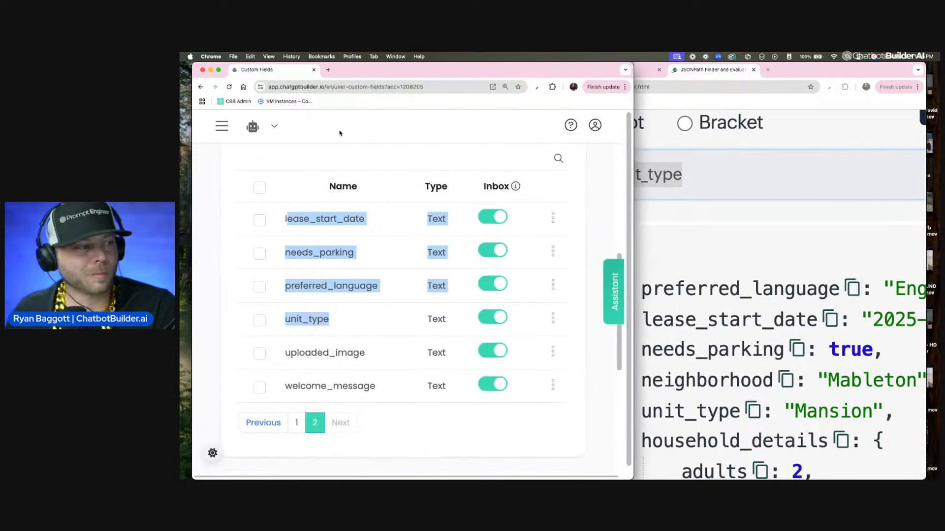
{"action": "left_click", "coordinate": [222, 126]}
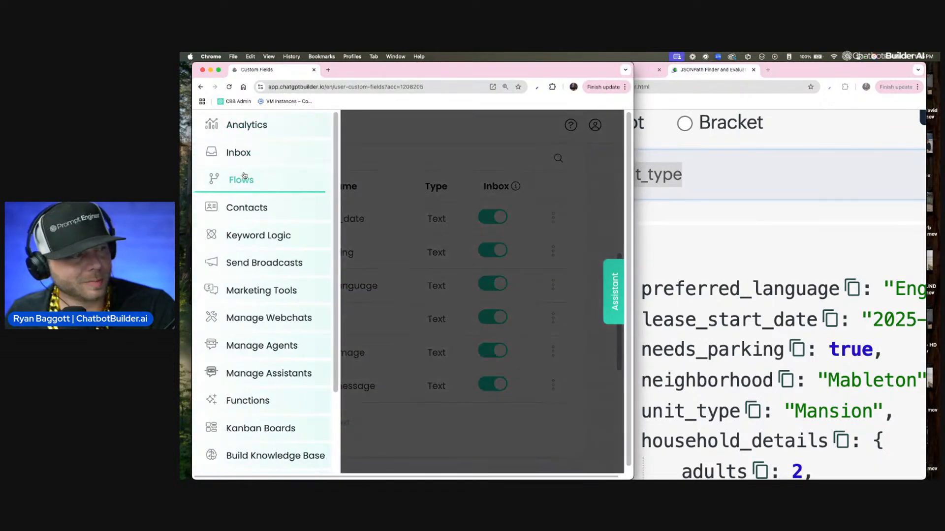
{"action": "left_click", "coordinate": [244, 177]}
{"action": "scroll", "coordinate": [351, 386], "scroll_direction": "down", "scroll_amount": 5}
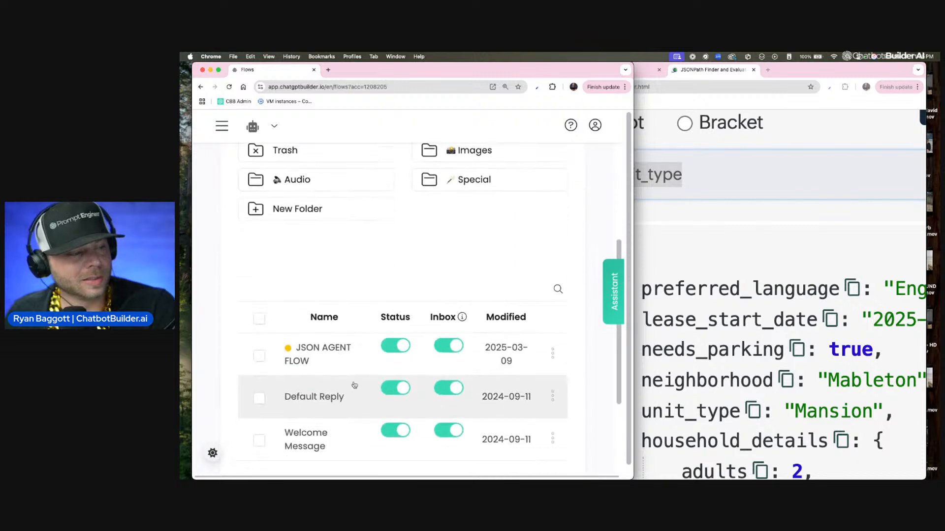
{"action": "left_click", "coordinate": [341, 364]}
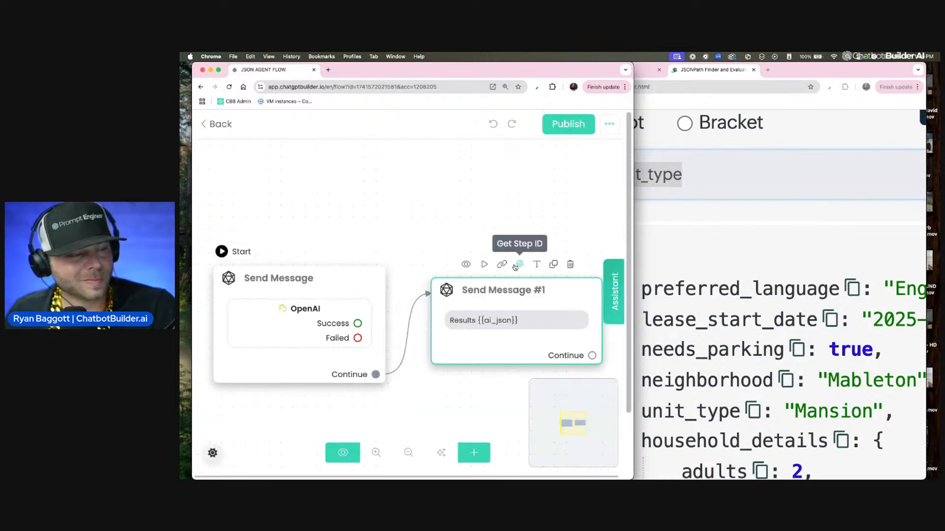
Step: Move the Send Message #1 block beneath the starting Send Message block
{"action": "left_click_drag", "start_coordinate": [396, 271], "coordinate": [404, 149]}
{"action": "left_click_drag", "start_coordinate": [460, 303], "coordinate": [334, 309]}
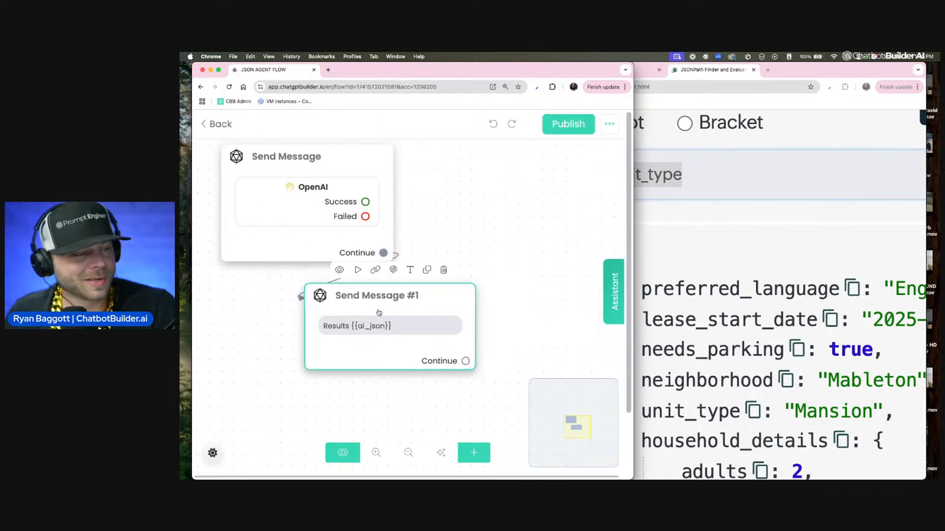
{"action": "left_click_drag", "start_coordinate": [391, 349], "coordinate": [340, 350]}
{"action": "left_click_drag", "start_coordinate": [467, 330], "coordinate": [493, 261]}
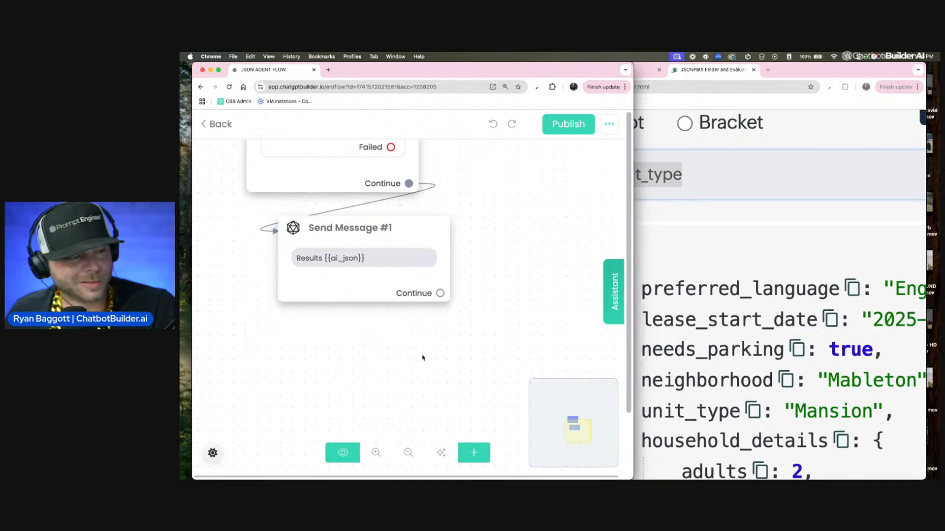
Step: Add an Actions block below Send Message #1 and connect that message's Continue output to it
{"action": "left_click", "coordinate": [474, 453]}
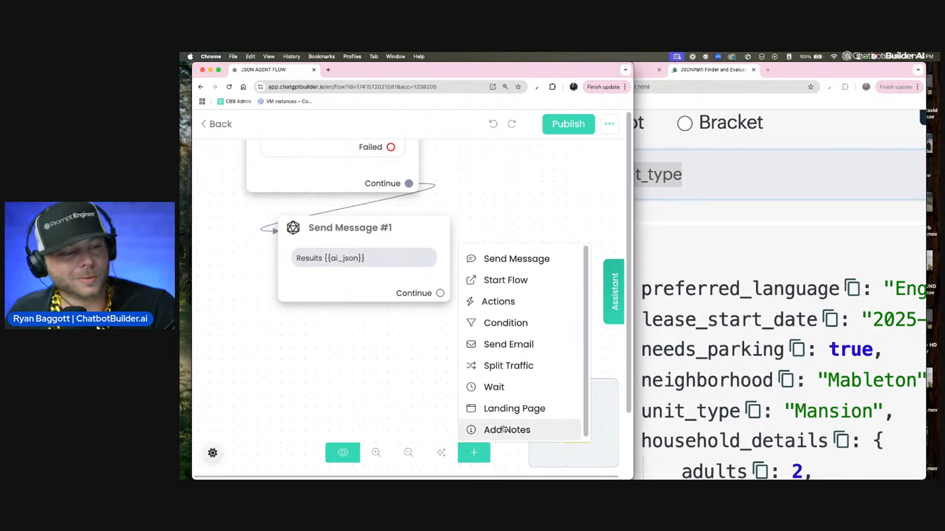
{"action": "left_click", "coordinate": [502, 311]}
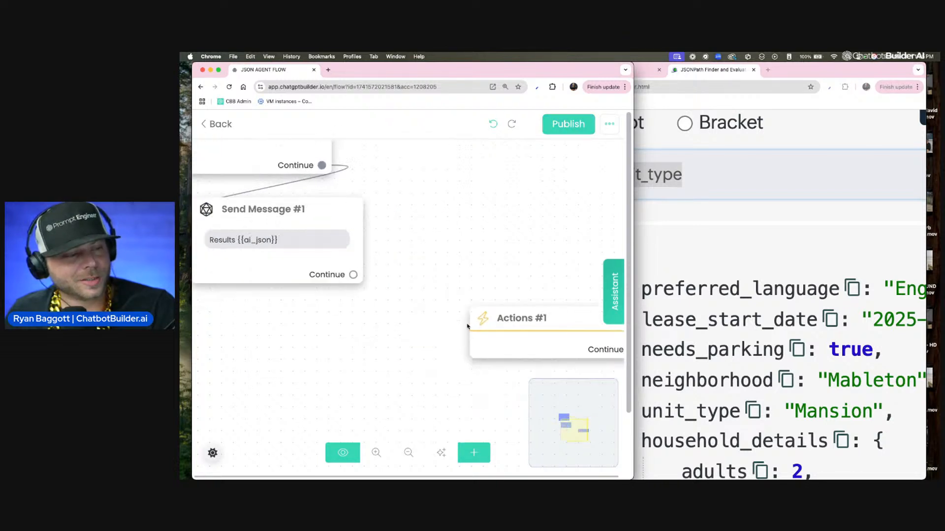
{"action": "left_click_drag", "start_coordinate": [536, 325], "coordinate": [224, 350]}
{"action": "left_click_drag", "start_coordinate": [422, 297], "coordinate": [557, 320]}
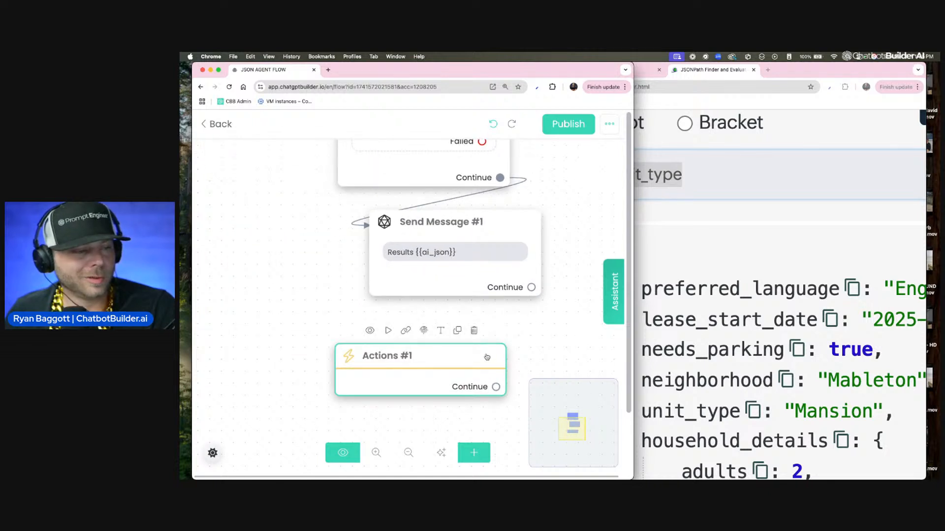
{"action": "left_click_drag", "start_coordinate": [531, 288], "coordinate": [448, 374]}
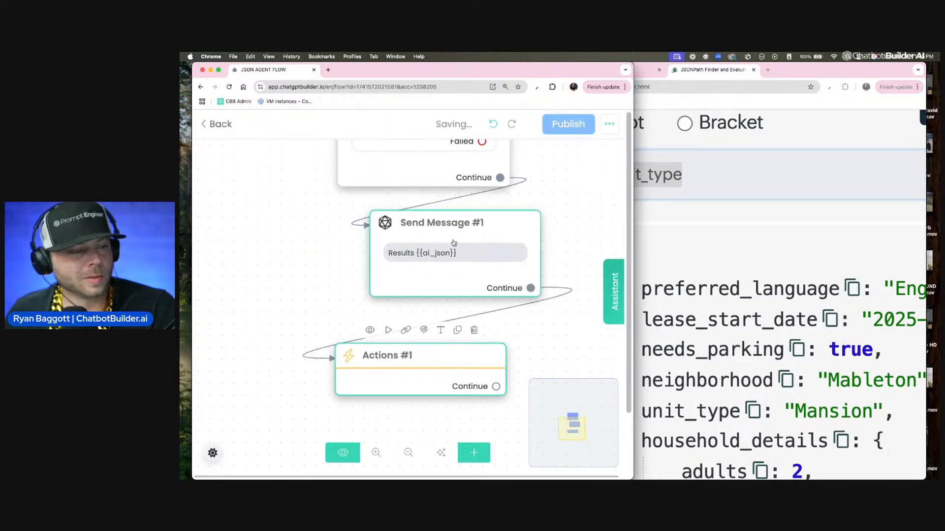
Step: Add a Get data from JSON action to the Actions #1 block and set its JSON data to ai_json
{"action": "left_click", "coordinate": [455, 388]}
{"action": "left_click", "coordinate": [322, 268]}
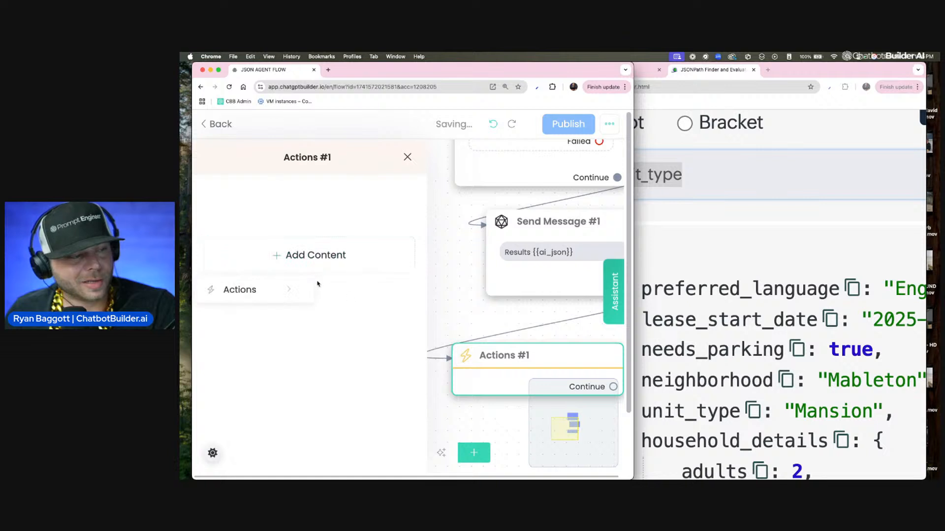
{"action": "left_click", "coordinate": [271, 288]}
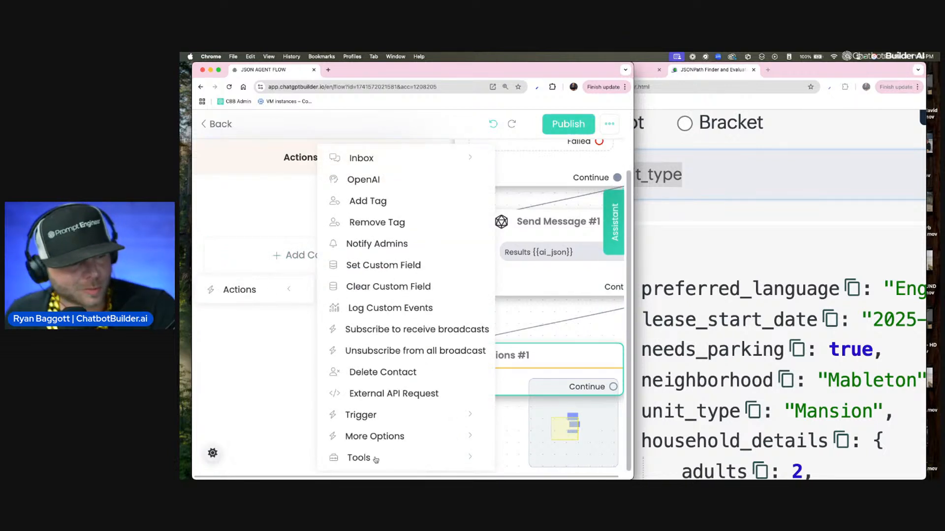
{"action": "mouse_move", "coordinate": [375, 458]}
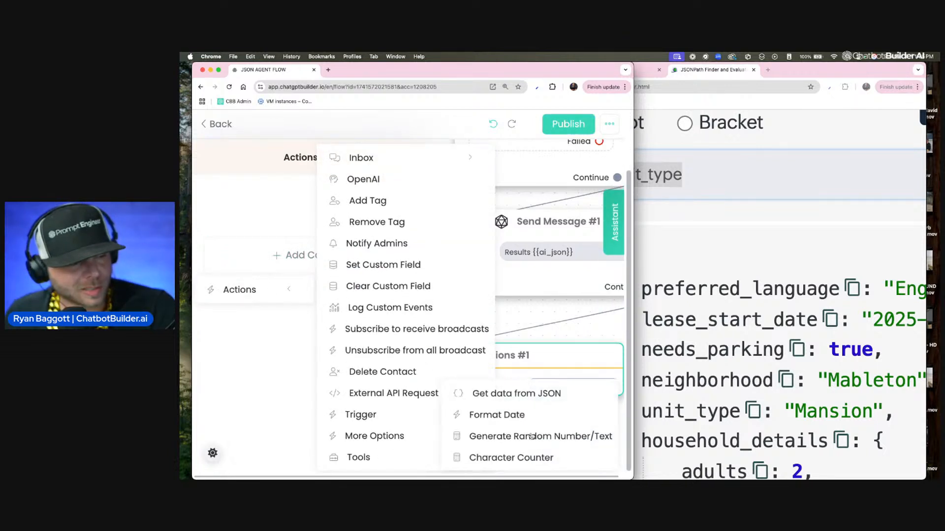
{"action": "left_click", "coordinate": [527, 394]}
{"action": "left_click", "coordinate": [384, 213]}
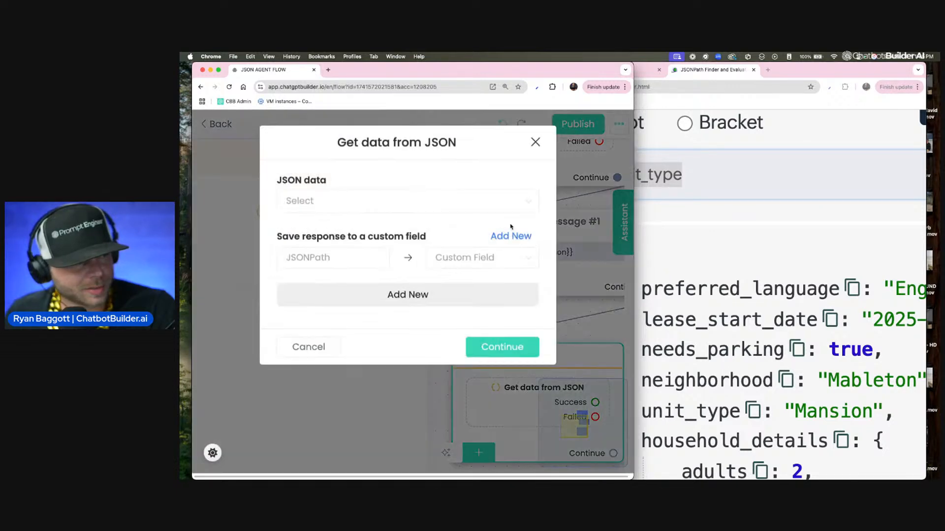
{"action": "left_click", "coordinate": [464, 201]}
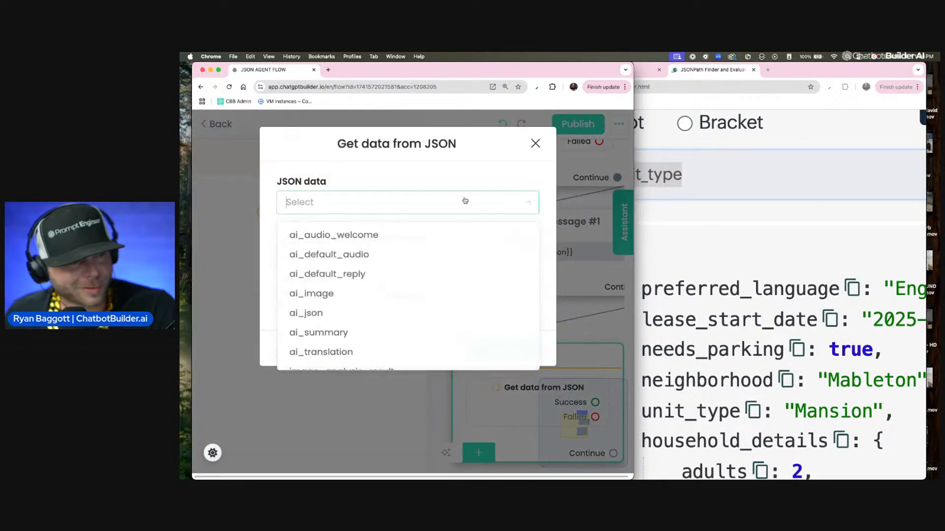
{"action": "type", "text": "ai"}
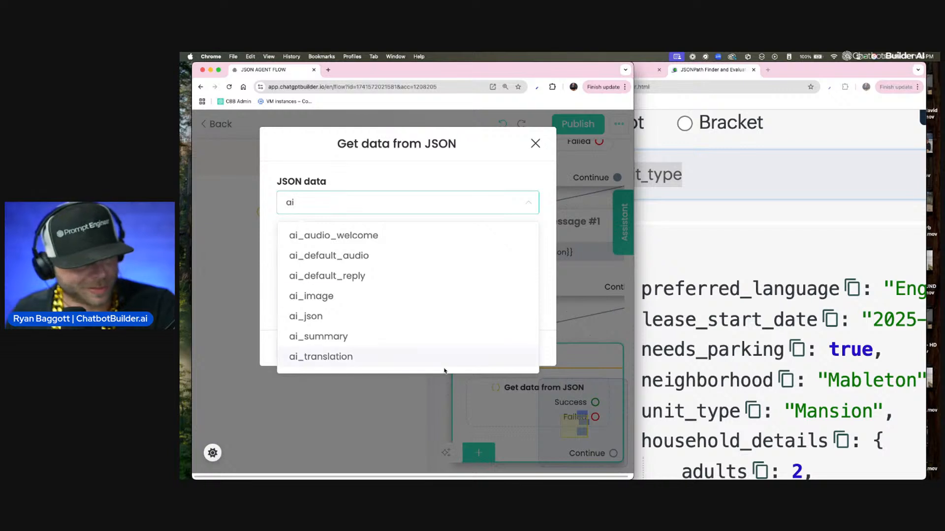
{"action": "left_click", "coordinate": [401, 318]}
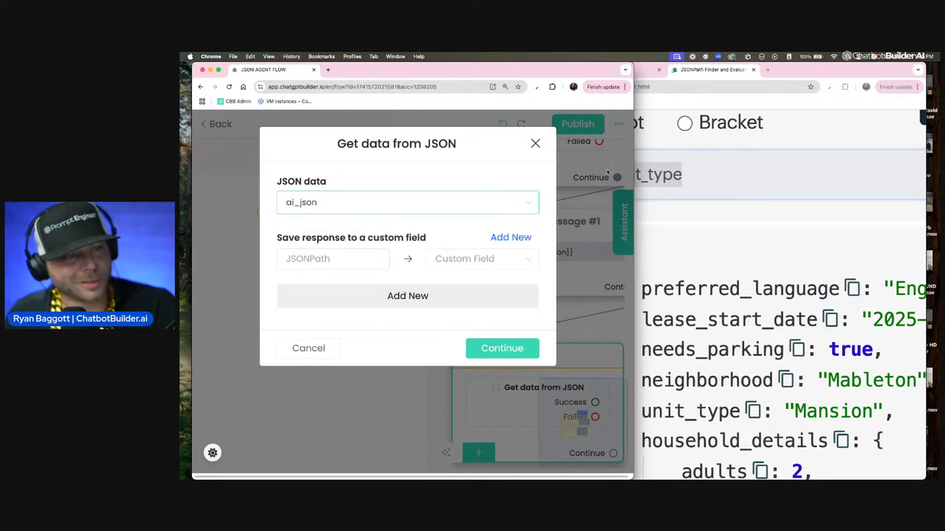
Step: Narrow the flow window, switch to the JSONPath Finder, and generate and copy the dot-notation path for preferred_language
{"action": "left_click_drag", "start_coordinate": [634, 63], "coordinate": [503, 55]}
{"action": "left_click", "coordinate": [695, 206]}
{"action": "scroll", "coordinate": [699, 202], "scroll_direction": "up", "scroll_amount": 5}
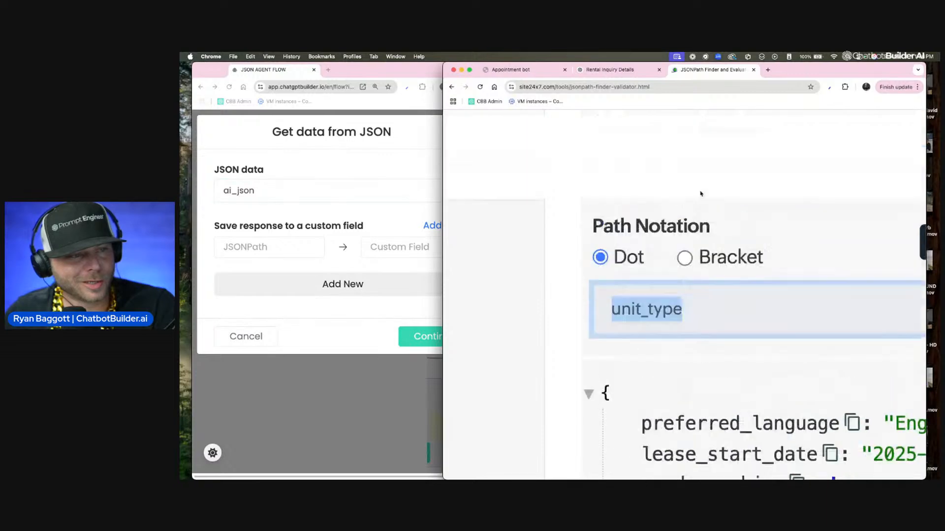
{"action": "scroll", "coordinate": [748, 295], "scroll_direction": "down", "scroll_amount": 3}
{"action": "left_click", "coordinate": [852, 305]}
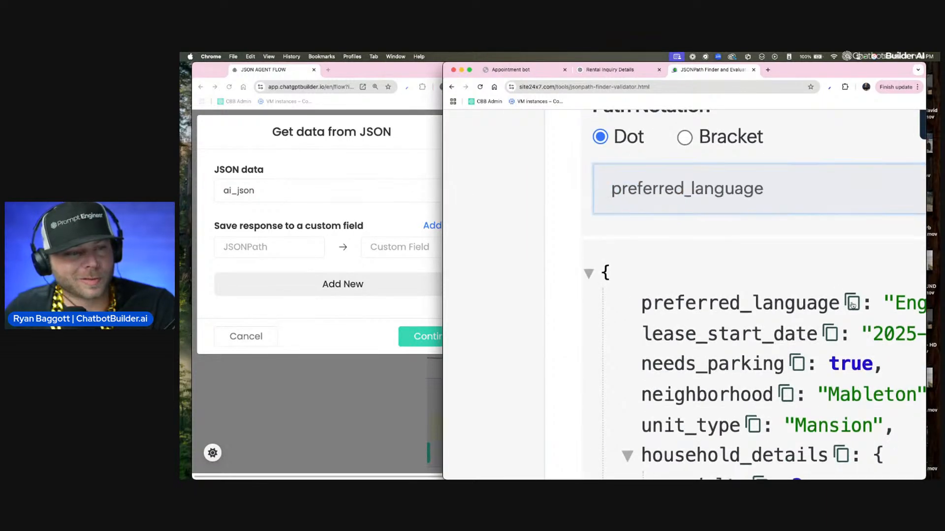
{"action": "left_click_drag", "start_coordinate": [764, 189], "coordinate": [589, 187]}
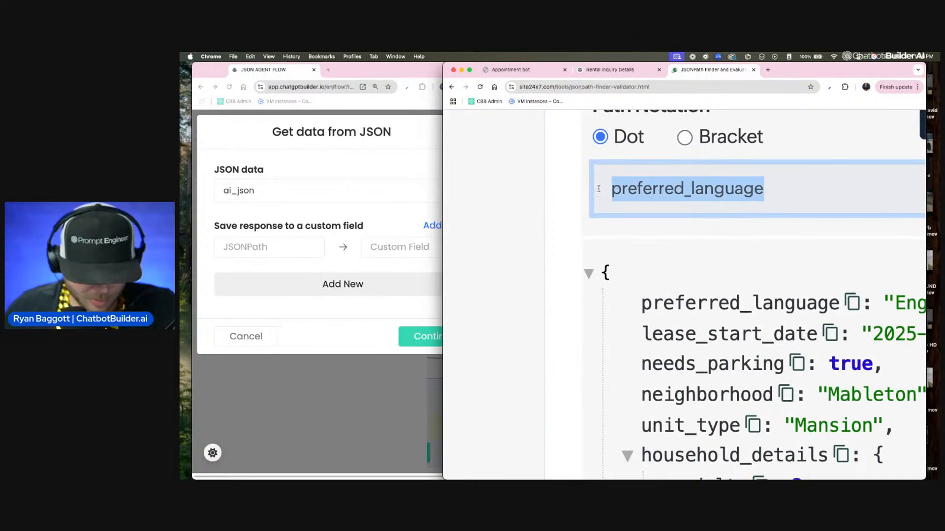
{"action": "left_click", "coordinate": [295, 191]}
{"action": "left_click", "coordinate": [281, 243]}
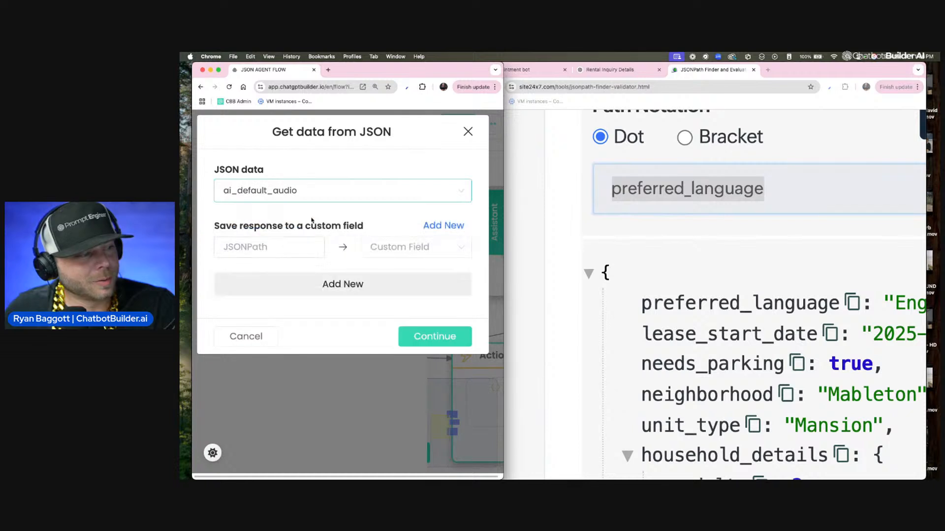
{"action": "left_click", "coordinate": [324, 197]}
{"action": "left_click", "coordinate": [317, 303]}
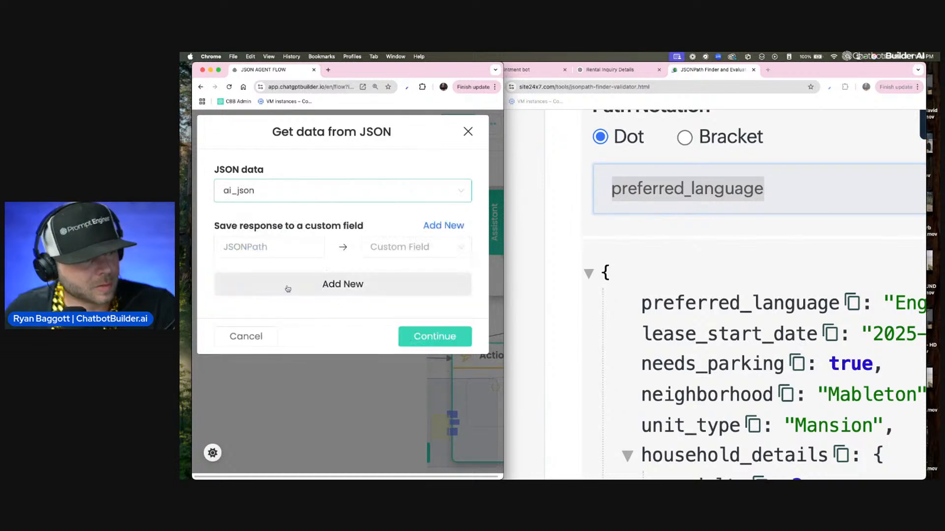
Step: Map the JSONPath .preferred_language to the preferred_language custom field in the Get data from JSON action
{"action": "left_click", "coordinate": [283, 248]}
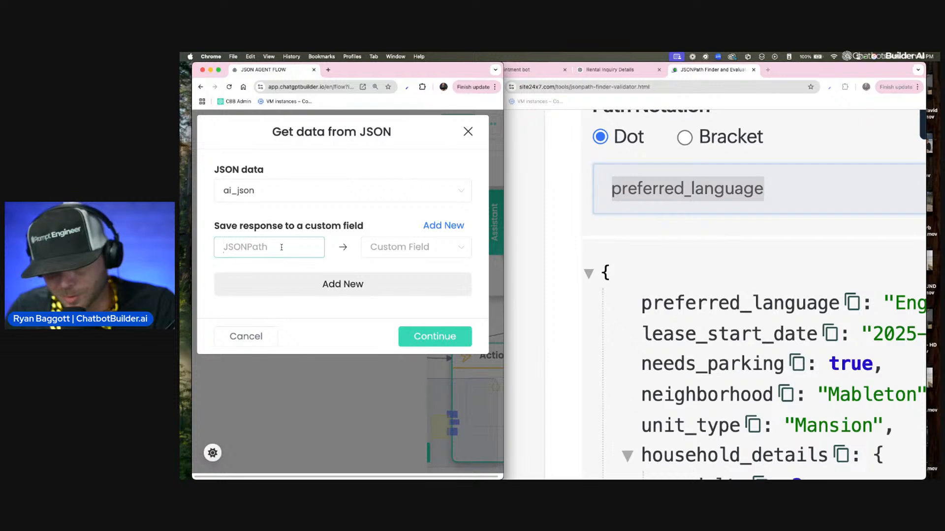
{"action": "type", "text": "."}
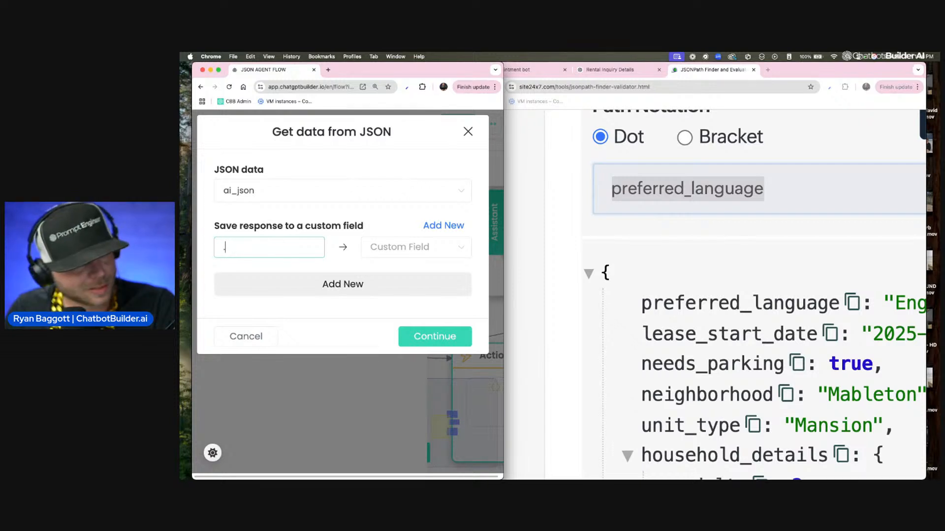
{"action": "key", "text": "super+v"}
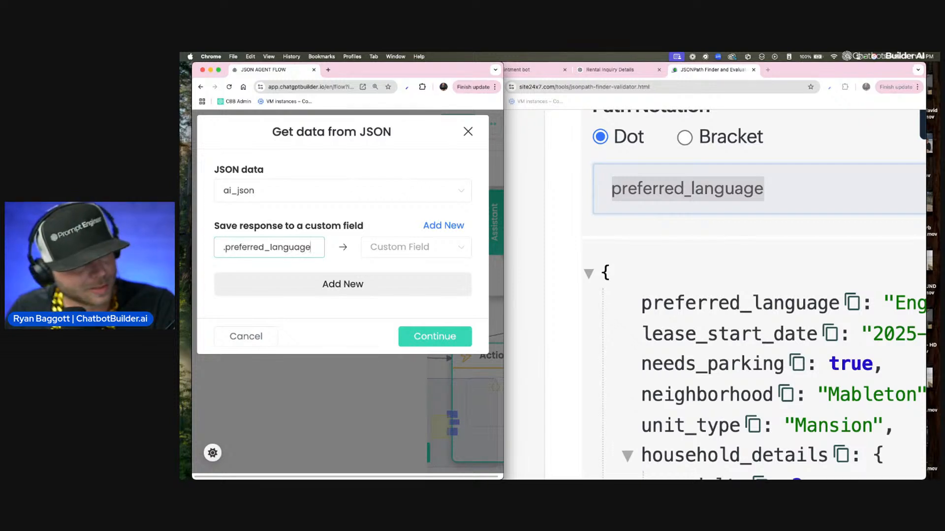
{"action": "left_click", "coordinate": [384, 253]}
{"action": "scroll", "coordinate": [394, 389], "scroll_direction": "down", "scroll_amount": 2}
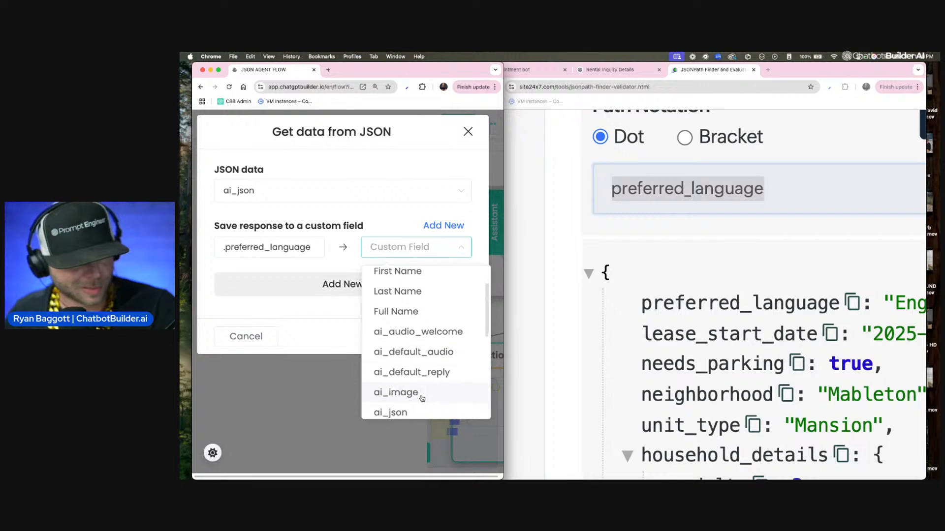
{"action": "type", "text": "per"}
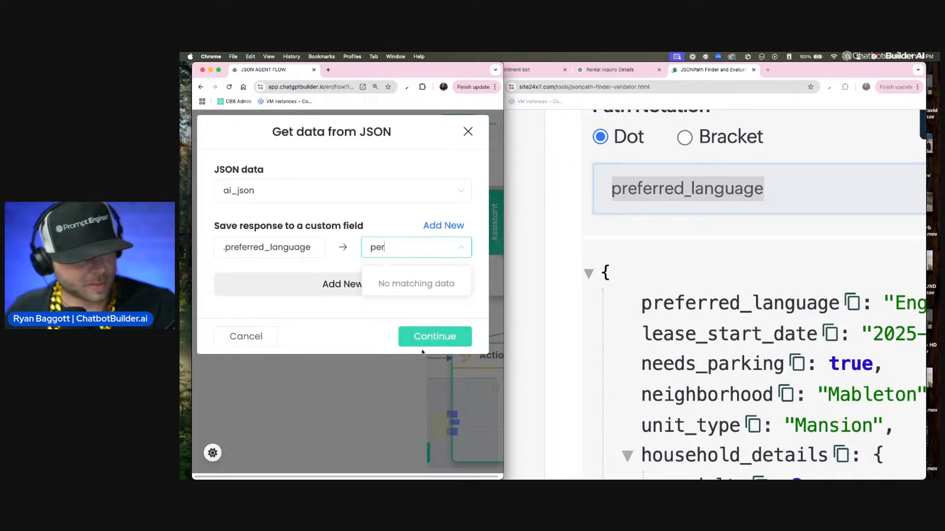
{"action": "key", "text": "BackSpace"}
{"action": "key", "text": "BackSpace"}
{"action": "key", "text": "BackSpace"}
{"action": "type", "text": "preferred_language"}
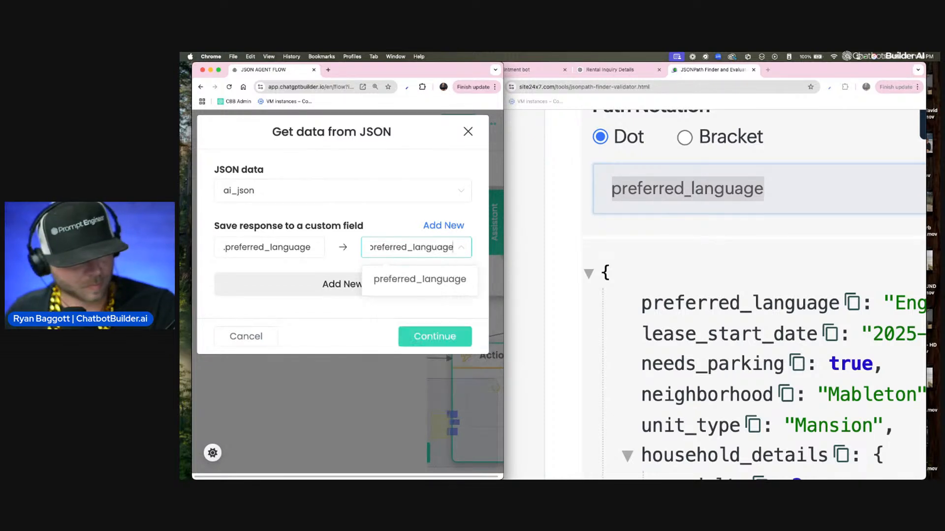
{"action": "left_click", "coordinate": [408, 279]}
Step: Generate the lease_start_date path in the JSONPath Finder and add a second mapping row from .preferred_language to preferred_language
{"action": "left_click", "coordinate": [379, 291]}
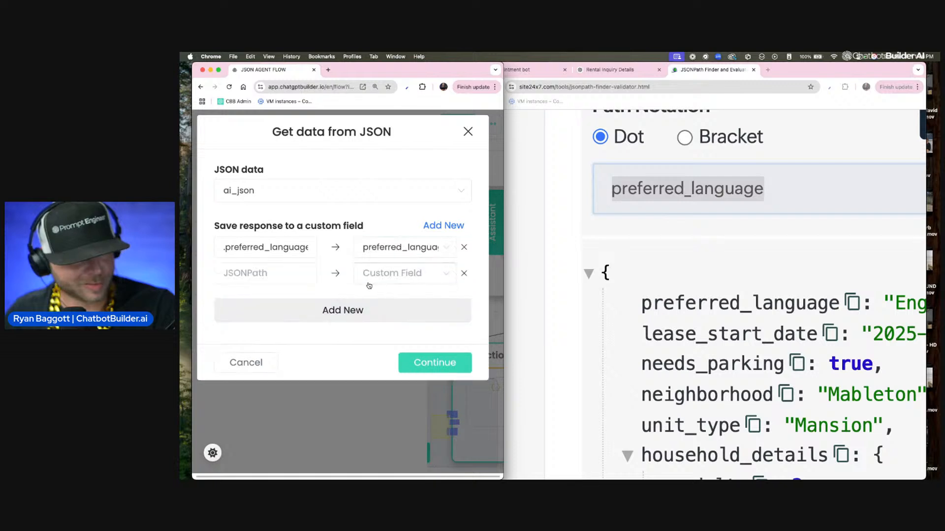
{"action": "left_click", "coordinate": [815, 335]}
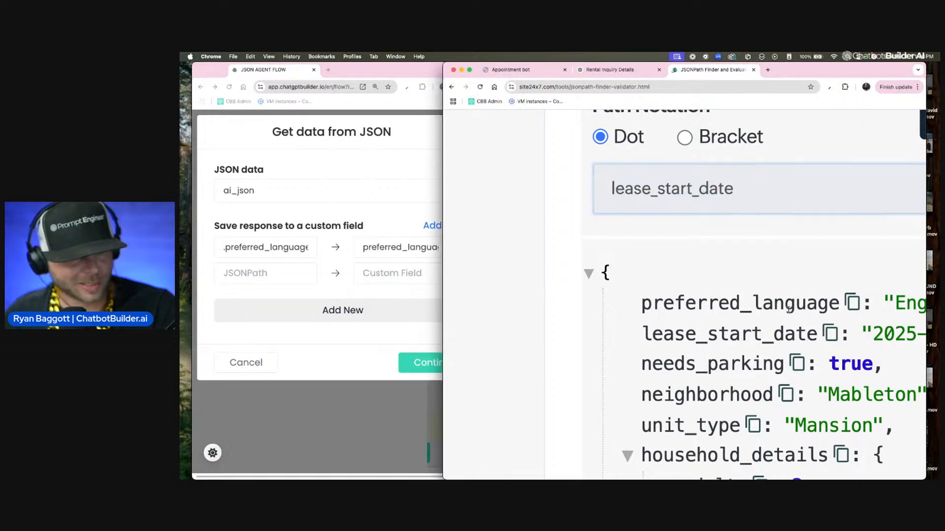
{"action": "left_click", "coordinate": [286, 280]}
{"action": "left_click", "coordinate": [286, 277]}
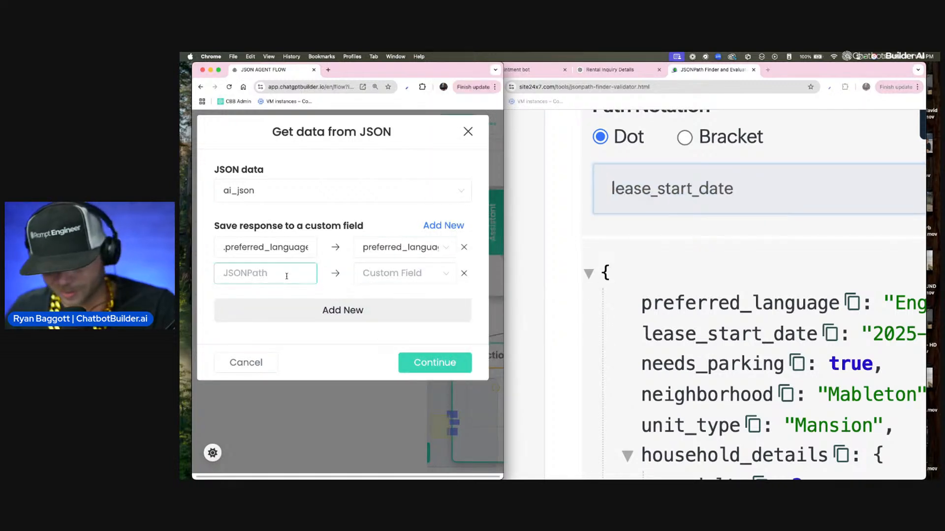
{"action": "type", "text": "."}
{"action": "type", "text": "preferred_language"}
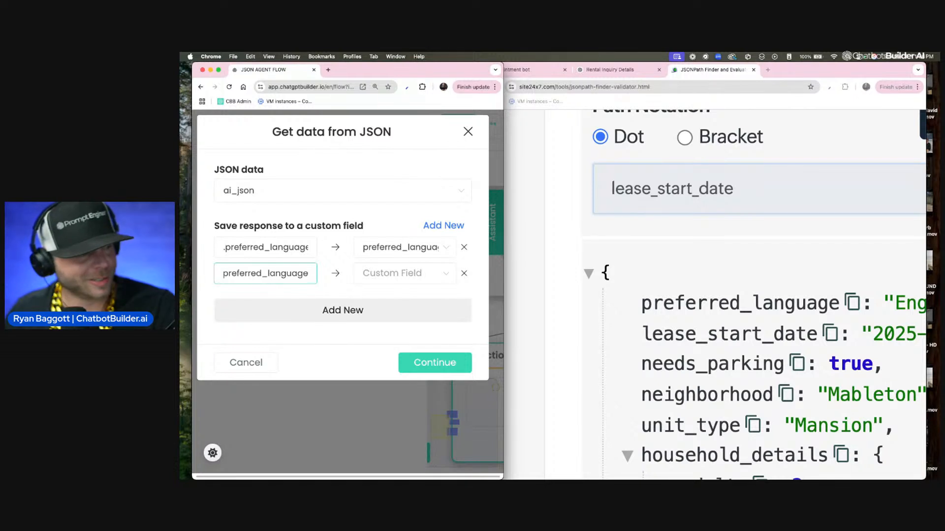
{"action": "left_click", "coordinate": [224, 274]}
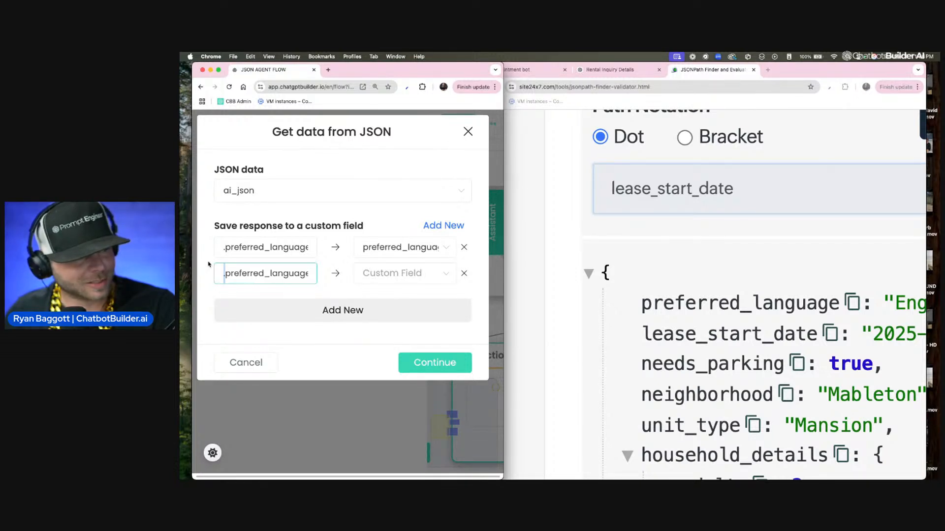
{"action": "left_click", "coordinate": [426, 276]}
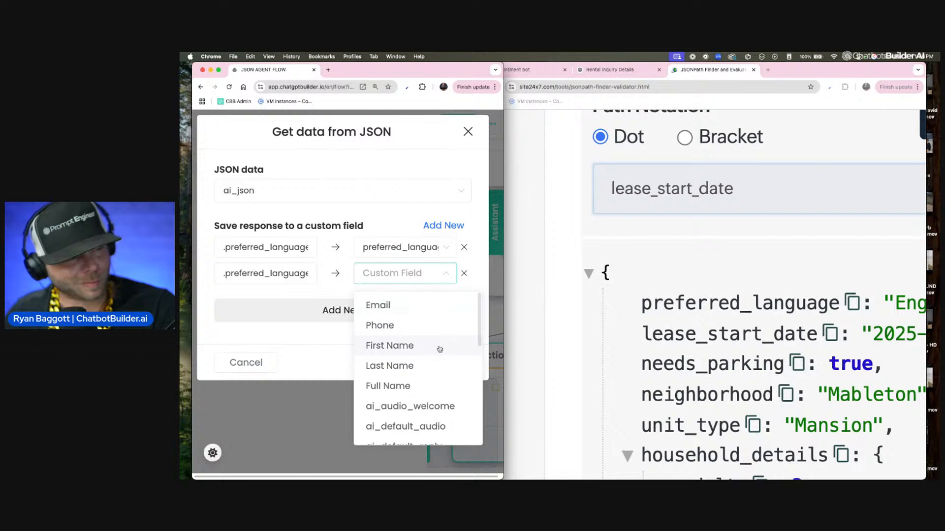
{"action": "type", "text": "preferred_language"}
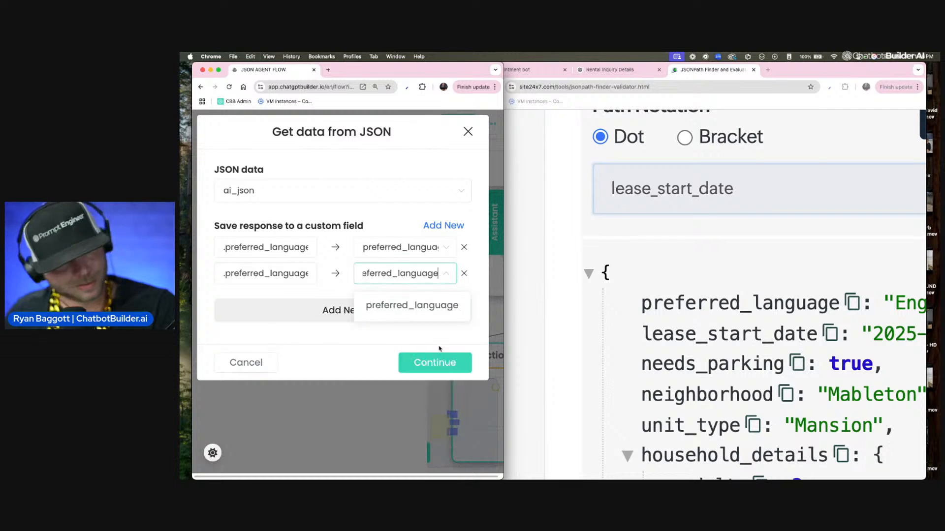
{"action": "left_click", "coordinate": [418, 308]}
Step: Add a third mapping row and generate the needs_parking path in the JSONPath Finder
{"action": "left_click", "coordinate": [295, 306]}
{"action": "left_click", "coordinate": [295, 305]}
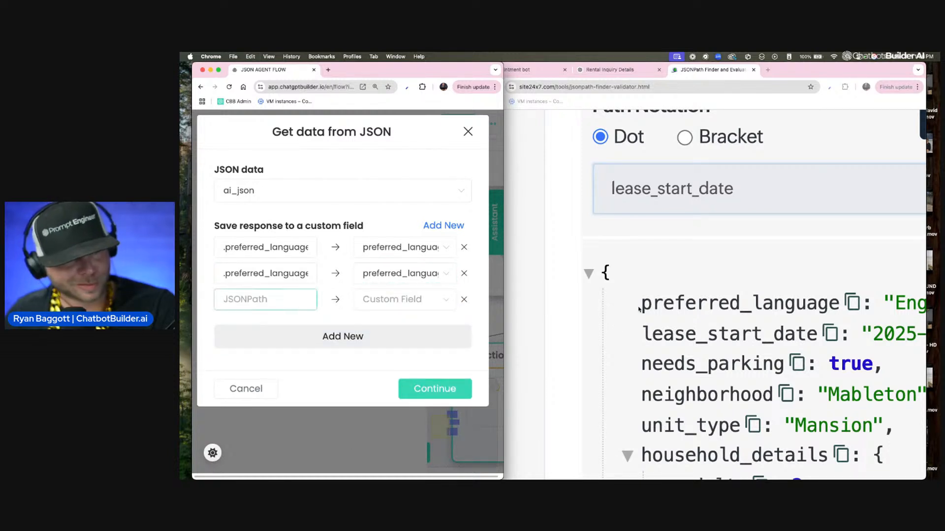
{"action": "left_click", "coordinate": [790, 363]}
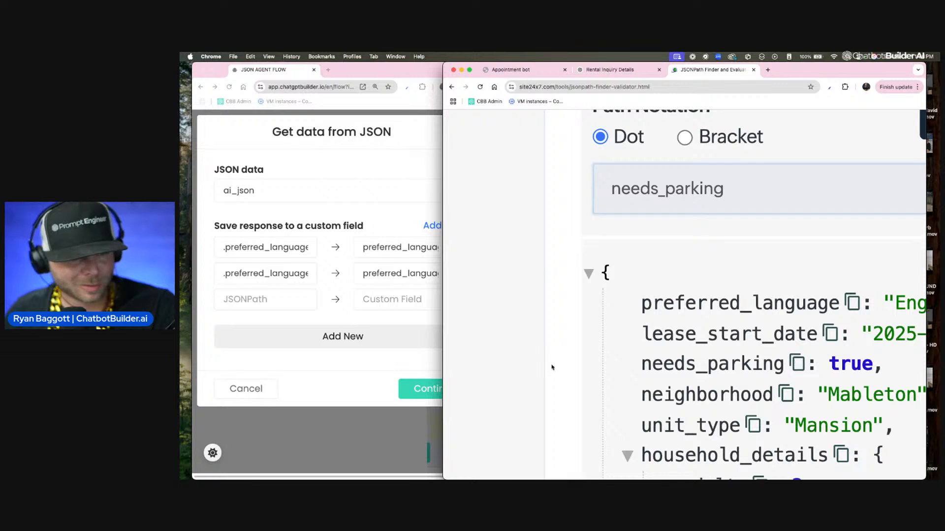
Step: Enter .preferred_language as the third row's JSONPath and search for preferred_language as its custom field
{"action": "left_click", "coordinate": [288, 301]}
{"action": "type", "text": "."}
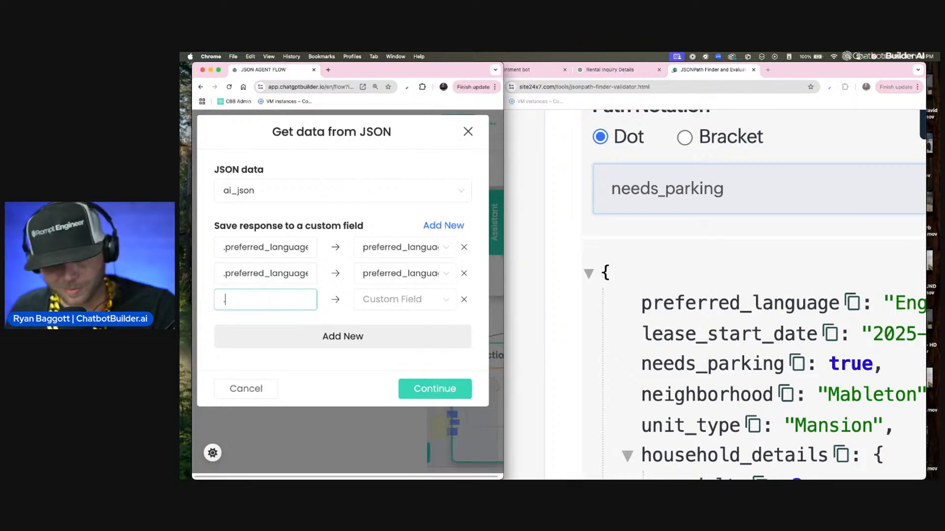
{"action": "type", "text": "preferred_language"}
{"action": "left_click_drag", "start_coordinate": [230, 305], "coordinate": [220, 305]}
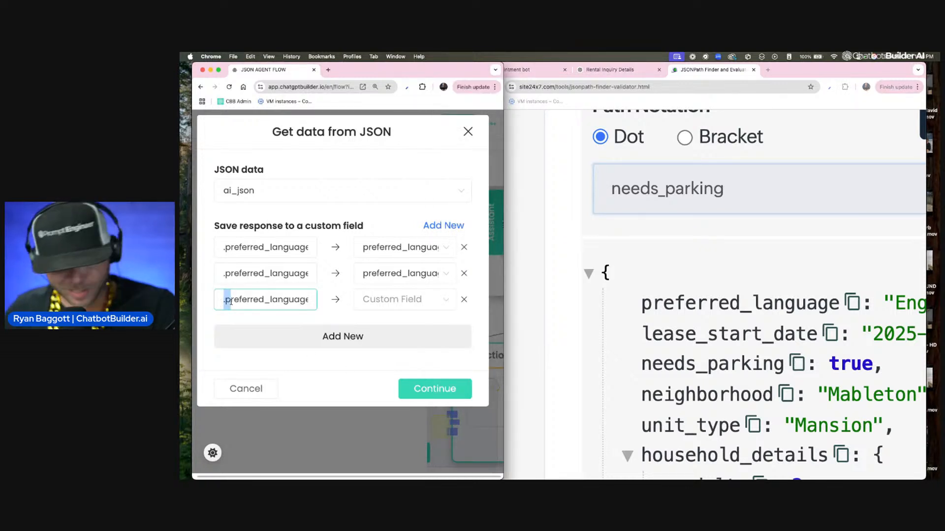
{"action": "key", "text": "Left"}
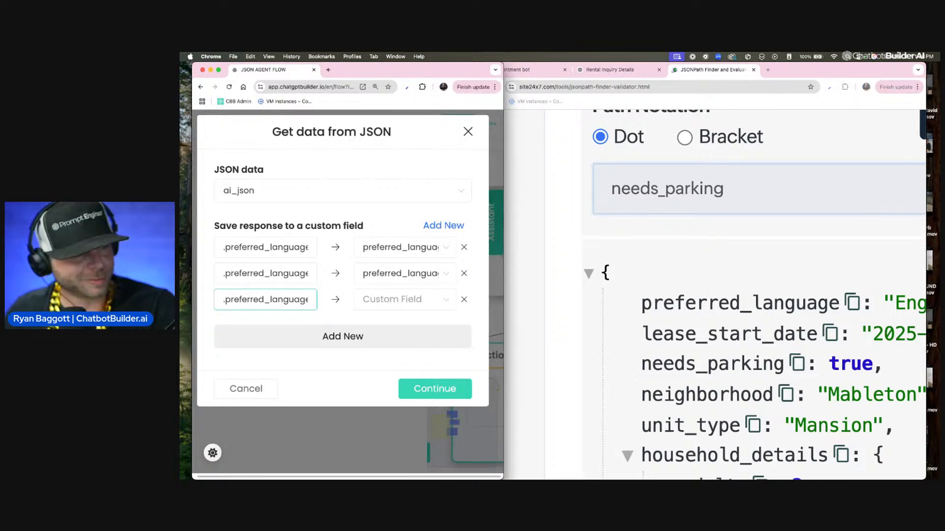
{"action": "left_click", "coordinate": [399, 301]}
{"action": "type", "text": "preferred_language"}
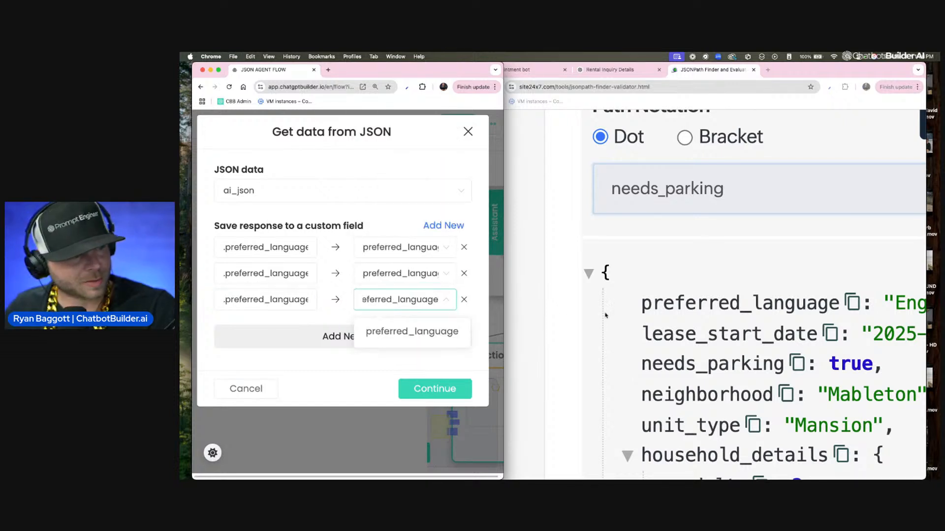
Step: Copy the needs_parking path and make the third row map .needs_parking to the needs_parking custom field
{"action": "left_click", "coordinate": [725, 197]}
{"action": "double_click", "coordinate": [726, 196]}
{"action": "key", "text": "super+c"}
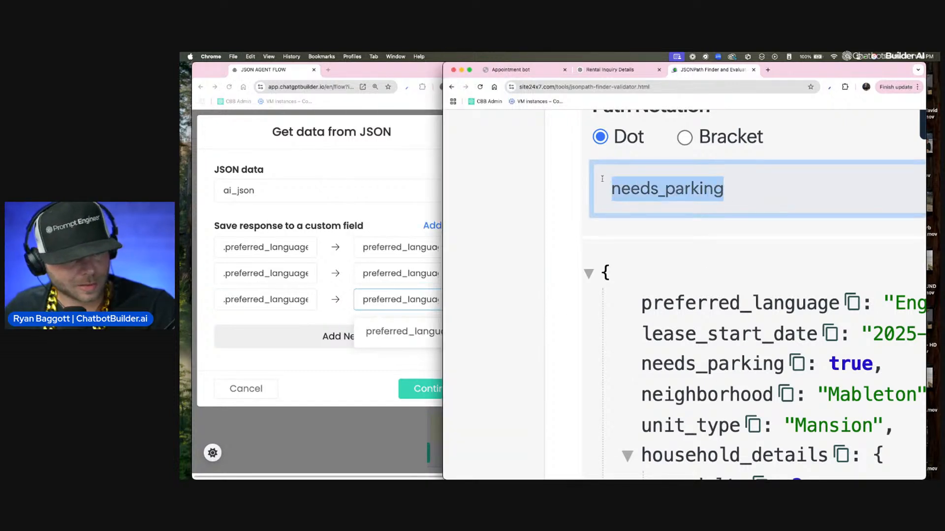
{"action": "left_click", "coordinate": [295, 300]}
{"action": "double_click", "coordinate": [295, 300]}
{"action": "key", "text": "super+v"}
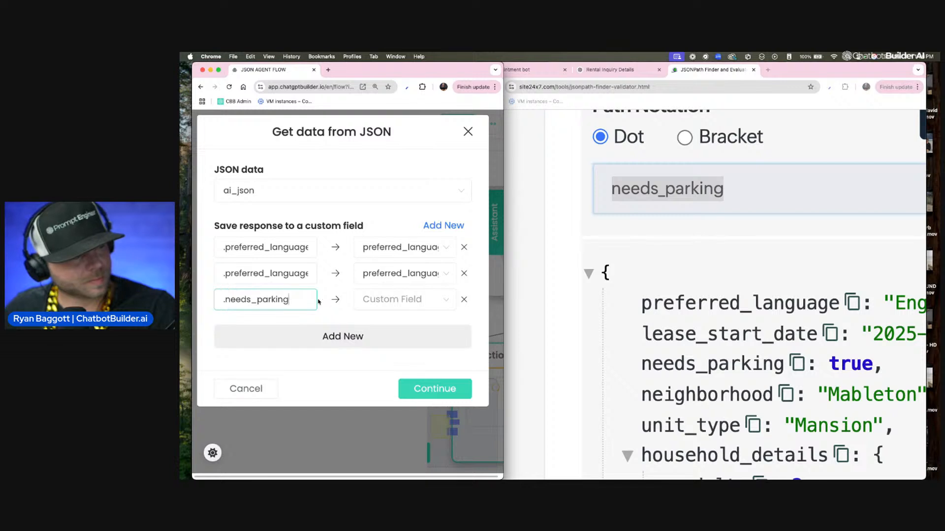
{"action": "left_click", "coordinate": [432, 309]}
{"action": "key", "text": "super+v"}
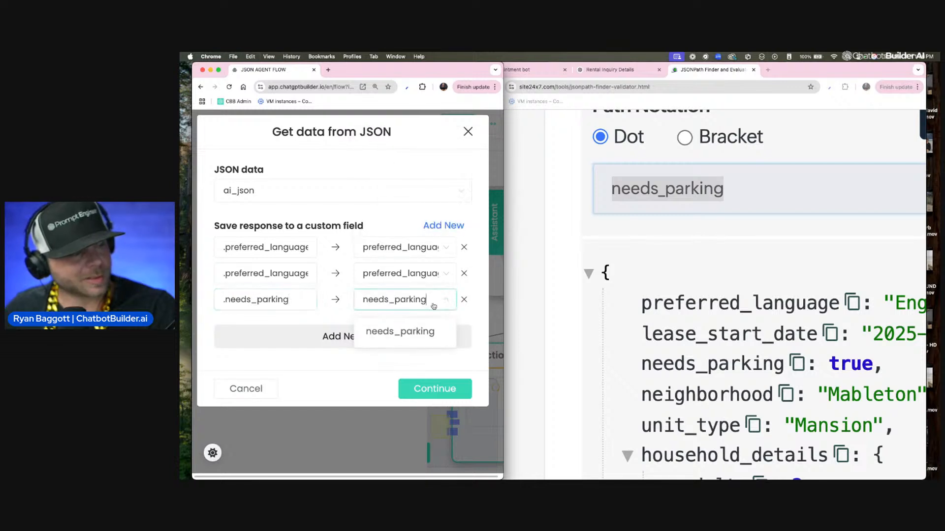
{"action": "left_click", "coordinate": [401, 332]}
Step: Copy the unit_type path from the JSONPath Finder and add a fourth row mapping .unit_type to the unit_type custom field
{"action": "left_click", "coordinate": [756, 427]}
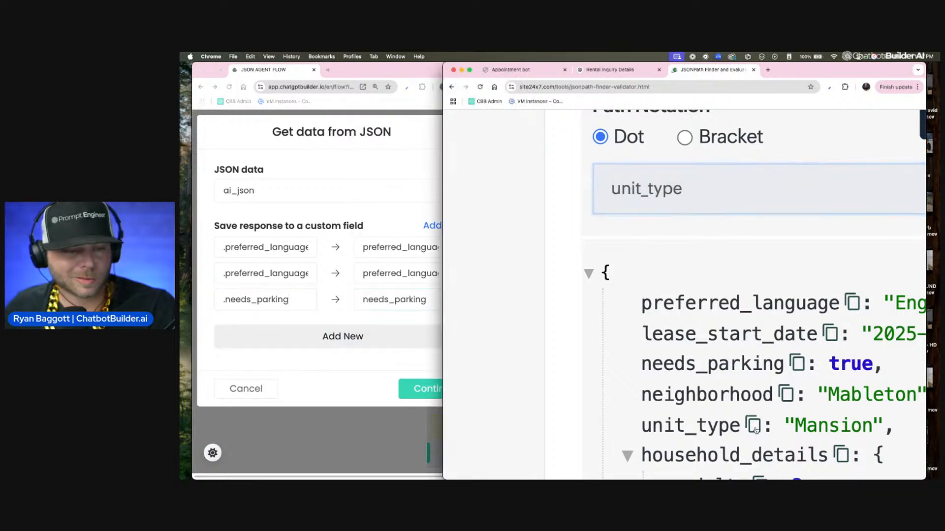
{"action": "double_click", "coordinate": [701, 193]}
{"action": "key", "text": "super+c"}
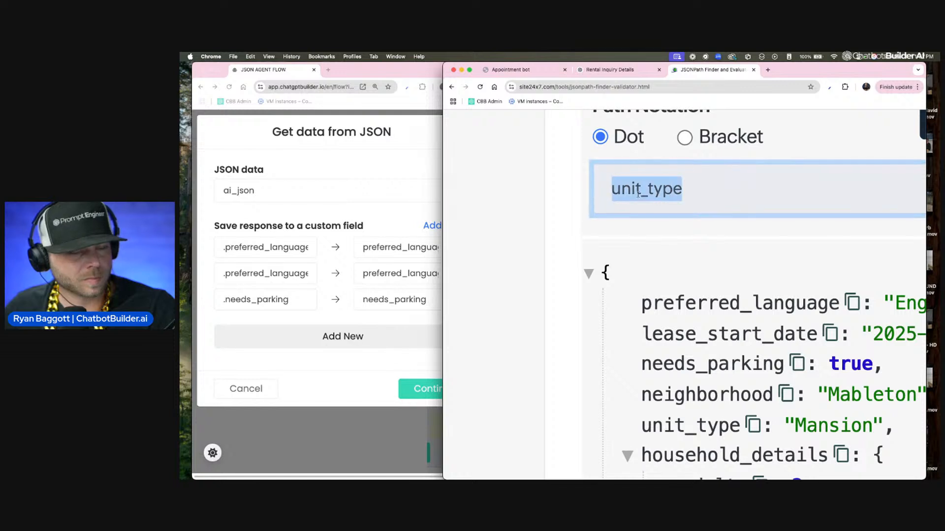
{"action": "left_click", "coordinate": [315, 341]}
{"action": "left_click", "coordinate": [315, 341]}
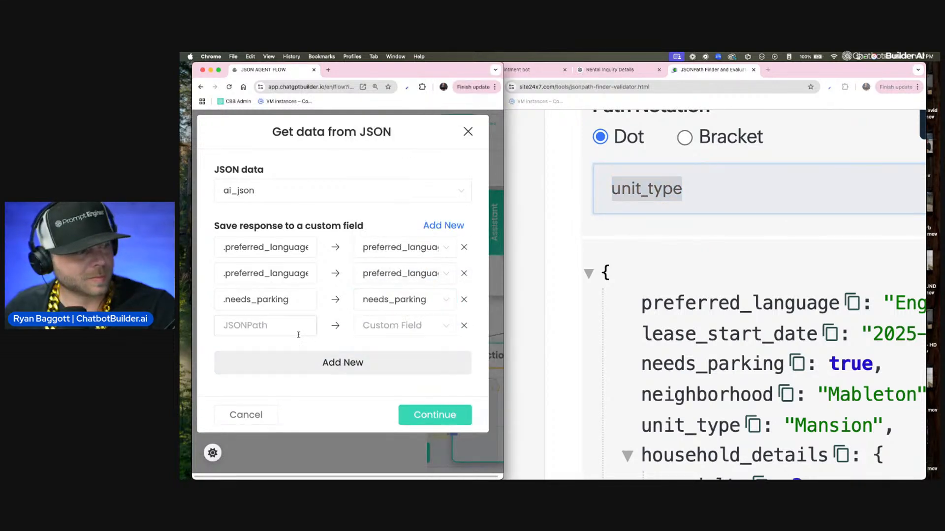
{"action": "left_click", "coordinate": [294, 326]}
{"action": "type", "text": "."}
{"action": "key", "text": "super+v"}
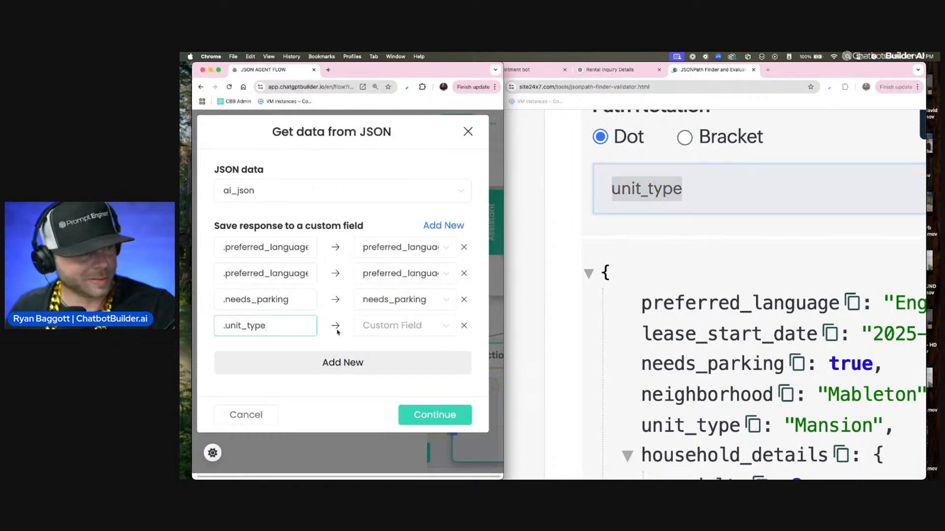
{"action": "left_click", "coordinate": [403, 327]}
{"action": "key", "text": "super+v"}
{"action": "left_click", "coordinate": [411, 358]}
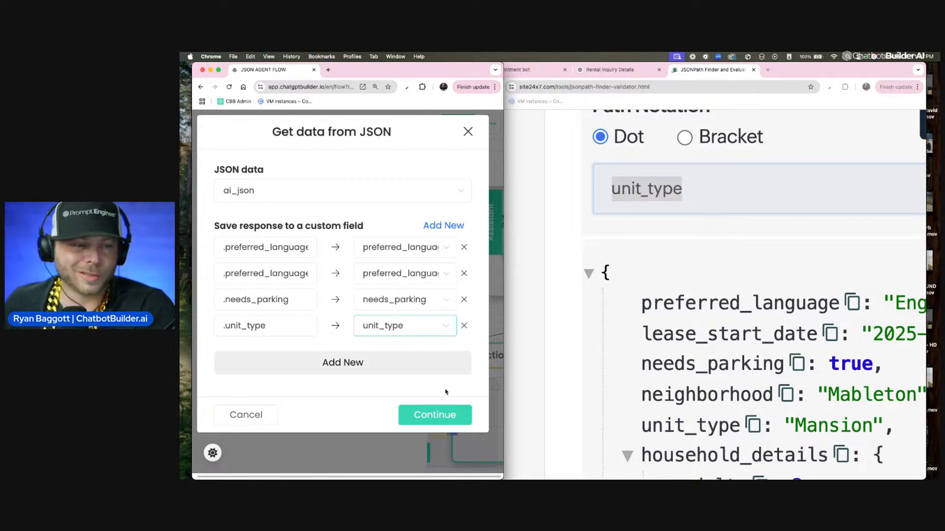
Step: Examine the complete source JSON in the JSONPath Finder, including the nested household_details and the contact and booking date keys
{"action": "left_click", "coordinate": [592, 328]}
{"action": "key", "text": "super+minus"}
{"action": "key", "text": "super+minus"}
{"action": "key", "text": "super+minus"}
{"action": "scroll", "coordinate": [590, 327], "scroll_direction": "up", "scroll_amount": 10}
{"action": "scroll", "coordinate": [591, 326], "scroll_direction": "down", "scroll_amount": 5}
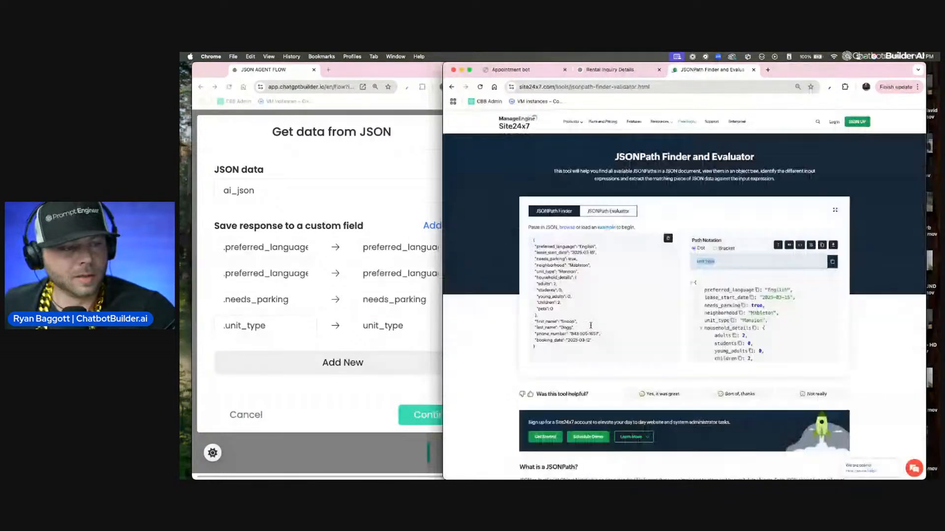
{"action": "left_click", "coordinate": [584, 319]}
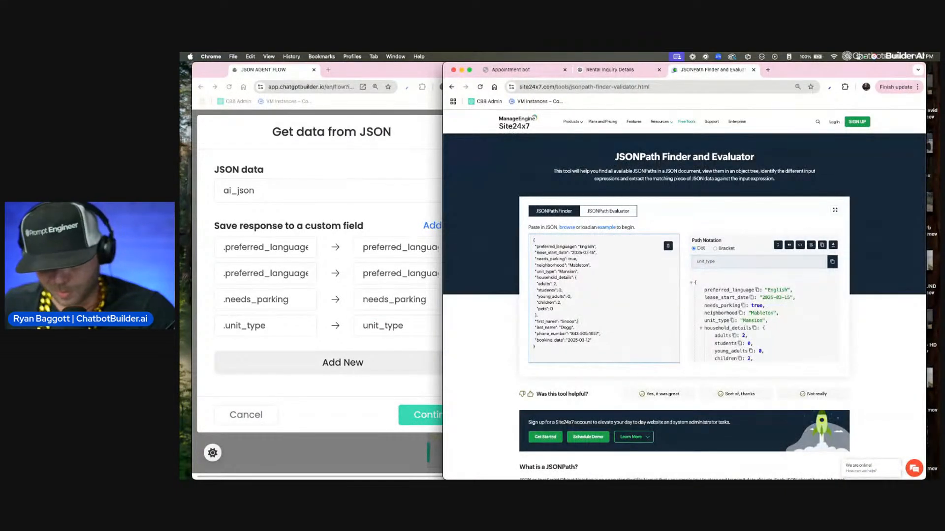
{"action": "key", "text": "super+plus"}
{"action": "key", "text": "super+plus"}
{"action": "key", "text": "super+plus"}
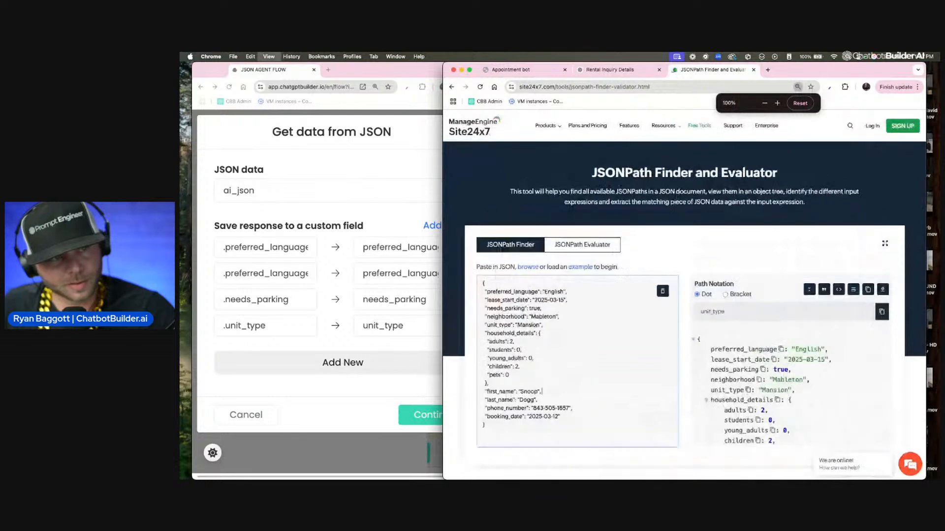
{"action": "scroll", "coordinate": [569, 327], "scroll_direction": "down", "scroll_amount": 3}
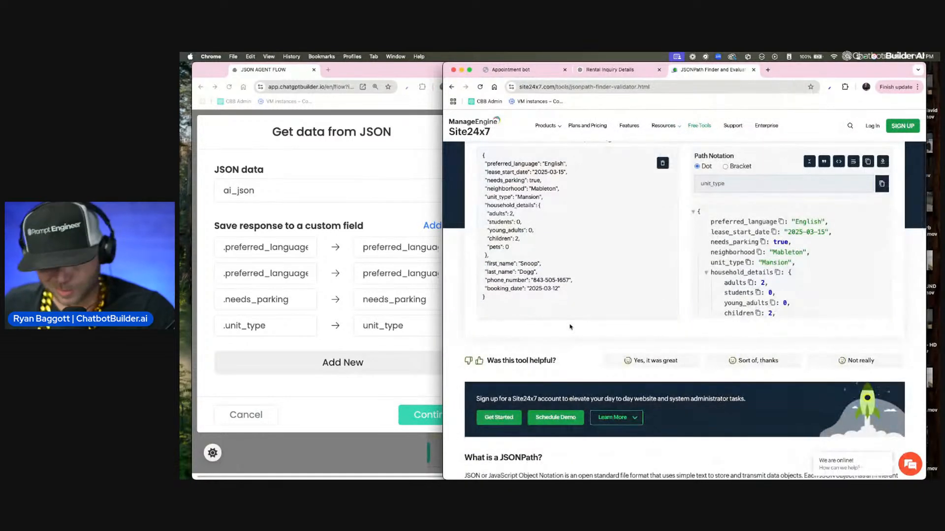
{"action": "scroll", "coordinate": [570, 327], "scroll_direction": "up", "scroll_amount": 5}
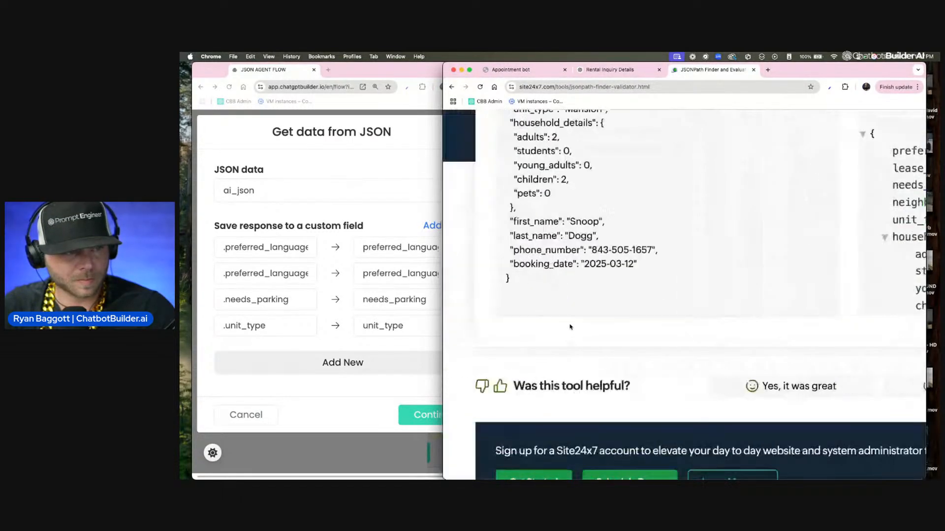
{"action": "scroll", "coordinate": [570, 325], "scroll_direction": "up", "scroll_amount": 2}
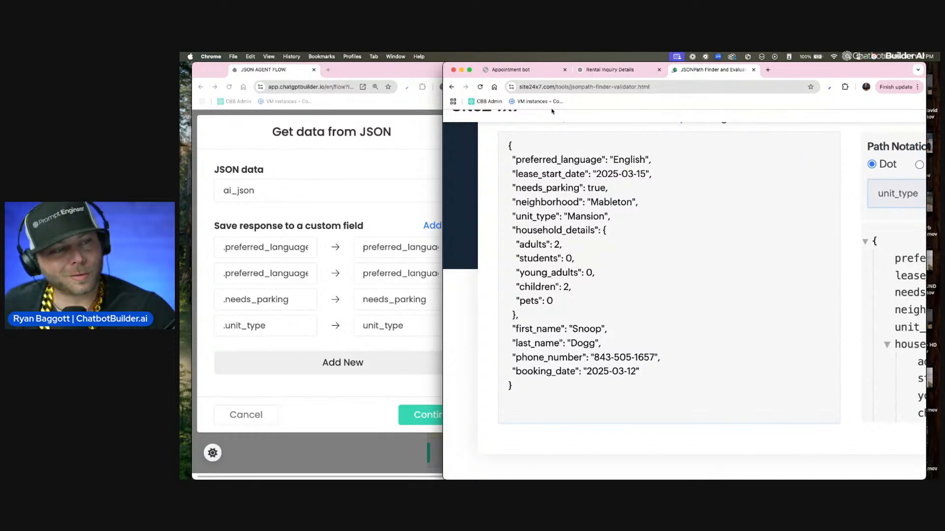
{"action": "scroll", "coordinate": [549, 384], "scroll_direction": "down", "scroll_amount": 1}
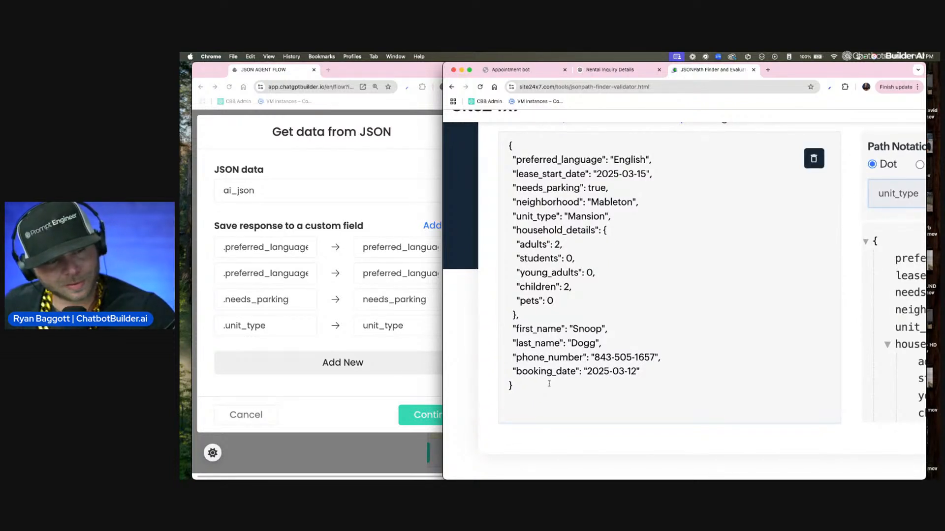
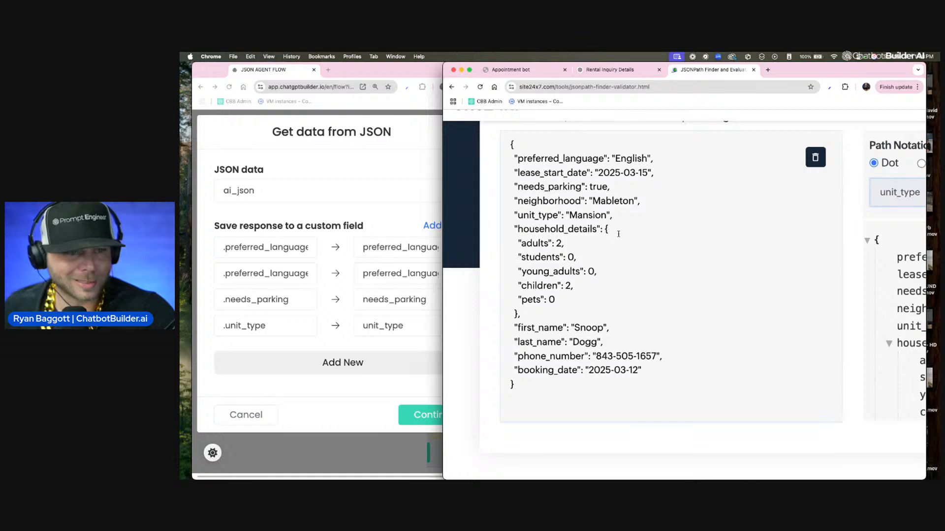
Step: Save the four JSON-to-custom-field mappings and close the Actions #1 settings to show the whole flow
{"action": "left_click", "coordinate": [335, 221]}
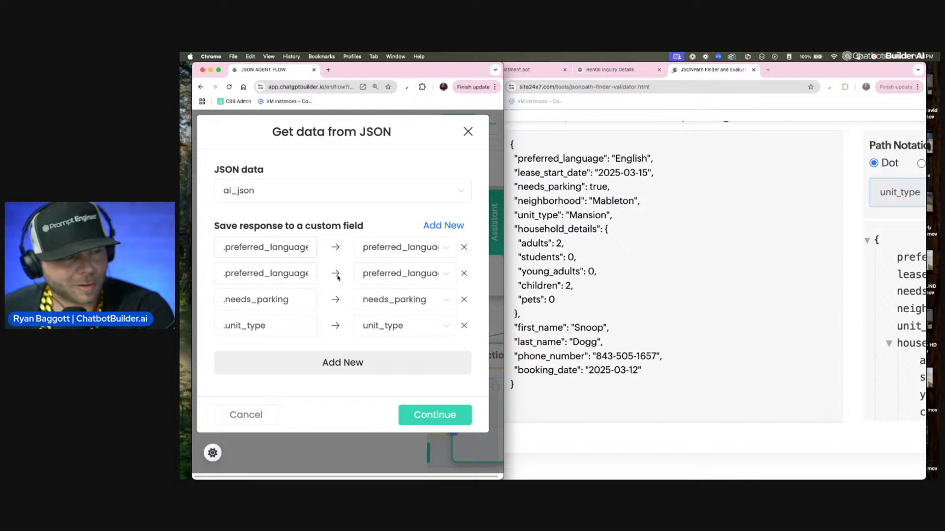
{"action": "left_click", "coordinate": [464, 415]}
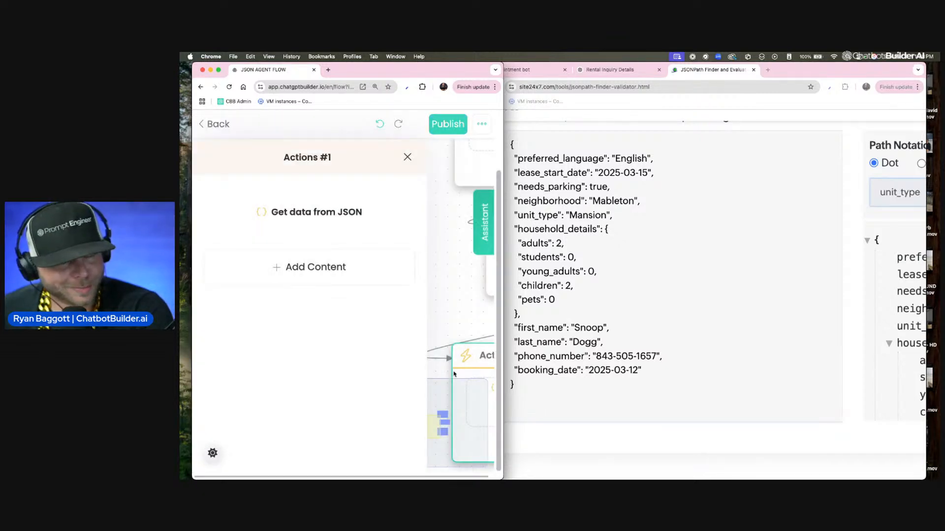
{"action": "left_click", "coordinate": [367, 272]}
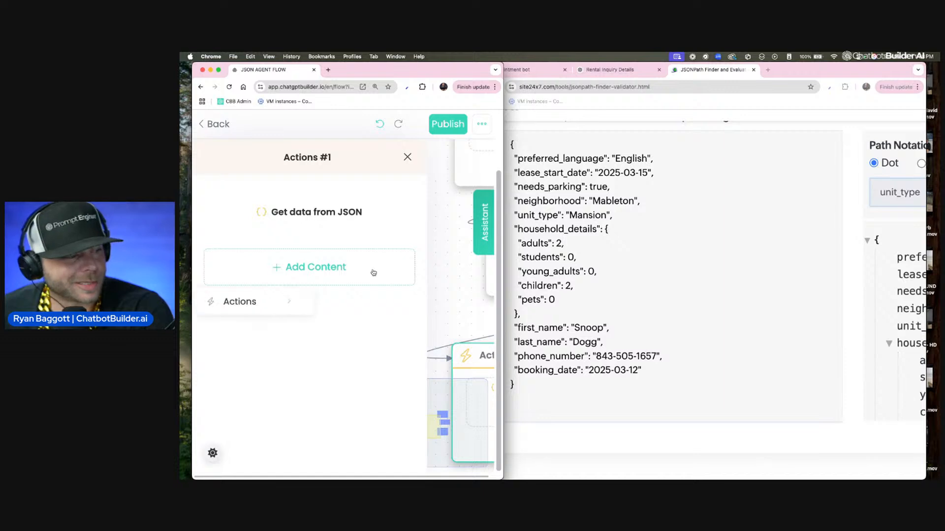
{"action": "left_click", "coordinate": [437, 276]}
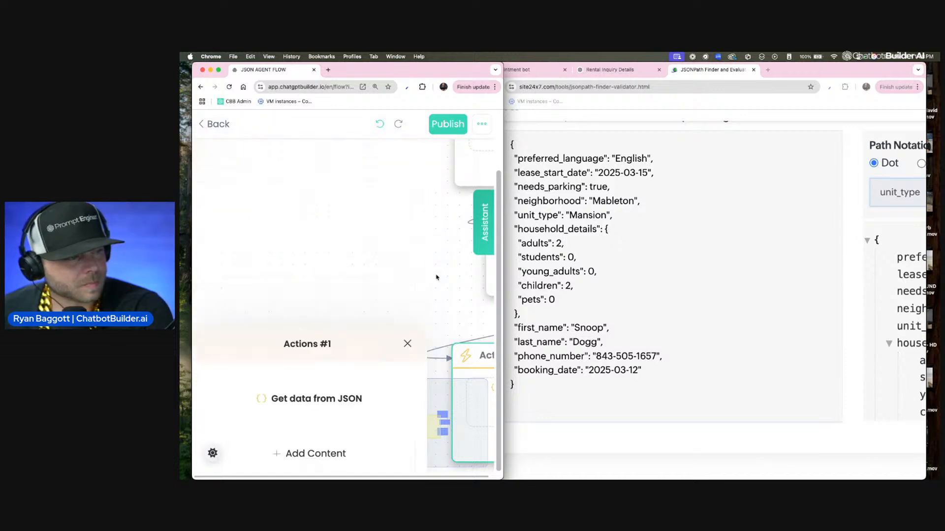
{"action": "scroll", "coordinate": [433, 245], "scroll_direction": "right", "scroll_amount": 5}
{"action": "scroll", "coordinate": [393, 272], "scroll_direction": "down", "scroll_amount": 5}
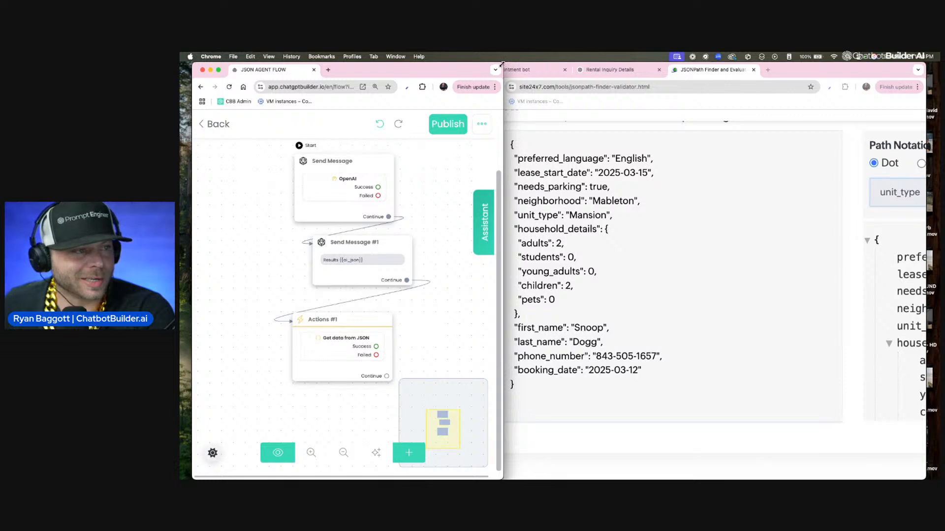
Step: Widen the flow builder window and spread Send Message, Send Message #1 and Actions #1 out from left to right
{"action": "left_click_drag", "start_coordinate": [502, 64], "coordinate": [860, 64]}
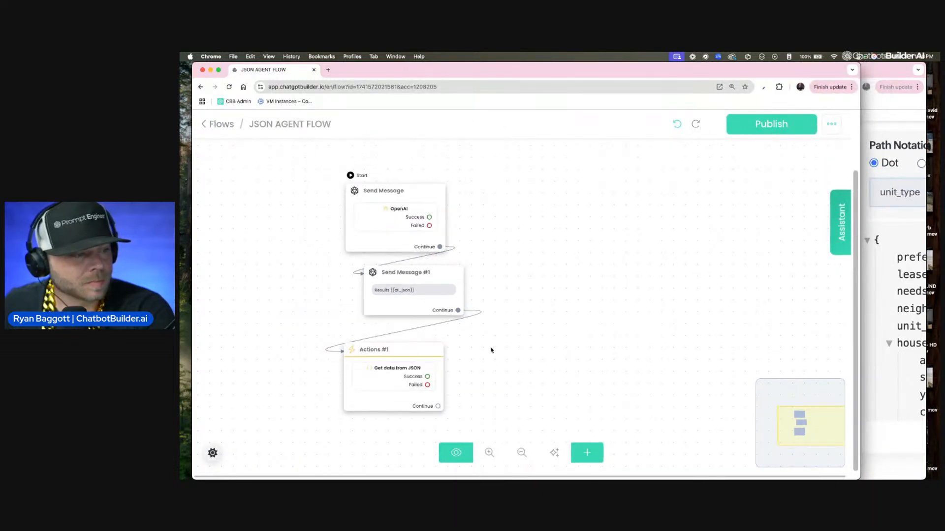
{"action": "left_click_drag", "start_coordinate": [394, 351], "coordinate": [577, 211]}
{"action": "left_click_drag", "start_coordinate": [413, 276], "coordinate": [488, 321]}
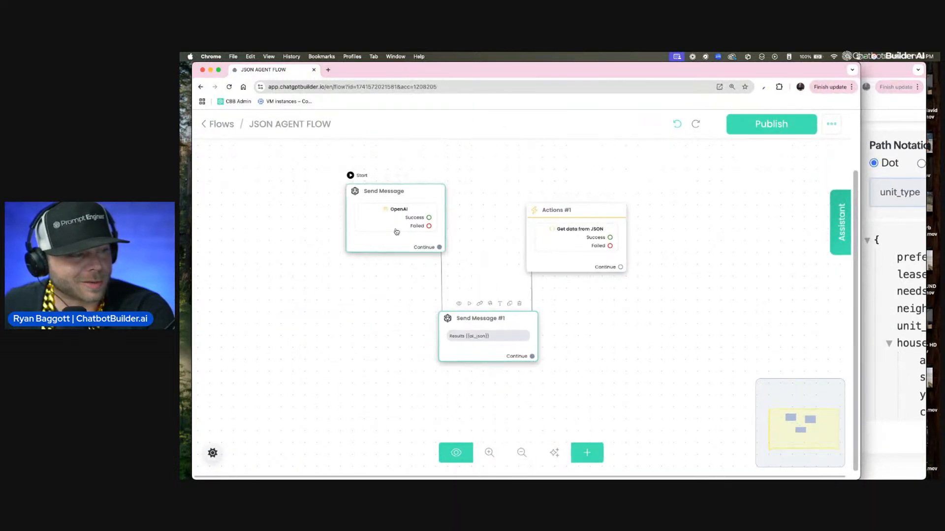
{"action": "left_click_drag", "start_coordinate": [396, 231], "coordinate": [322, 273]}
{"action": "left_click_drag", "start_coordinate": [497, 334], "coordinate": [464, 311]}
Step: Connect Actions #1's Continue output to a new Send Message step with the text "Thanks! We will be in touch."
{"action": "left_click_drag", "start_coordinate": [617, 273], "coordinate": [688, 274]}
{"action": "left_click", "coordinate": [344, 380]}
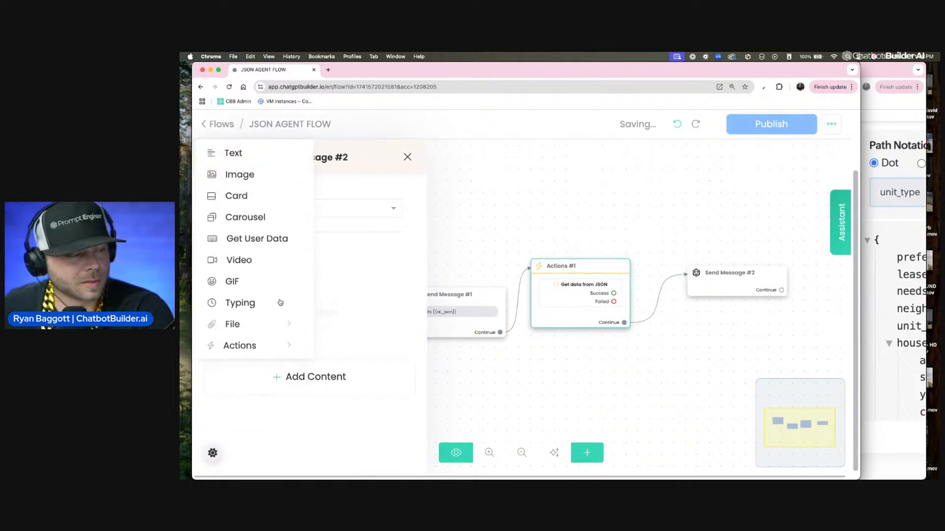
{"action": "left_click", "coordinate": [241, 152]}
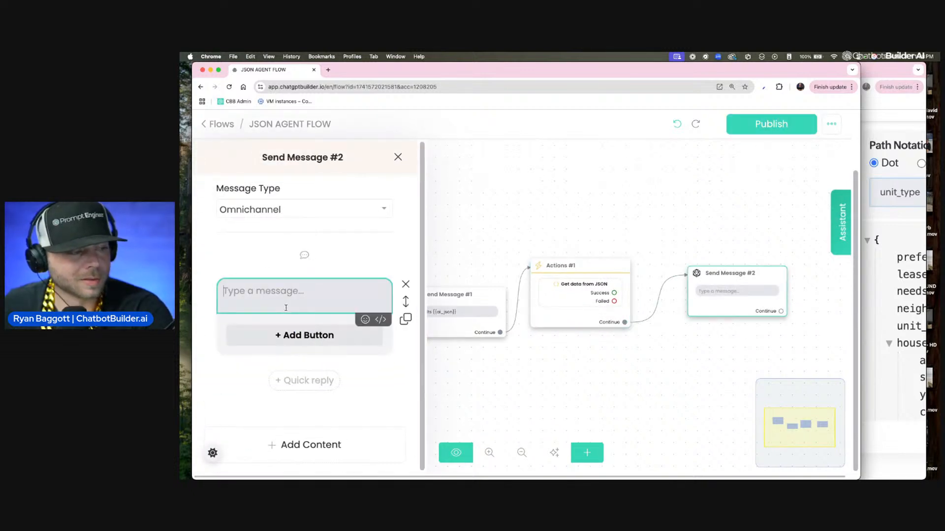
{"action": "type", "text": "Thanks"}
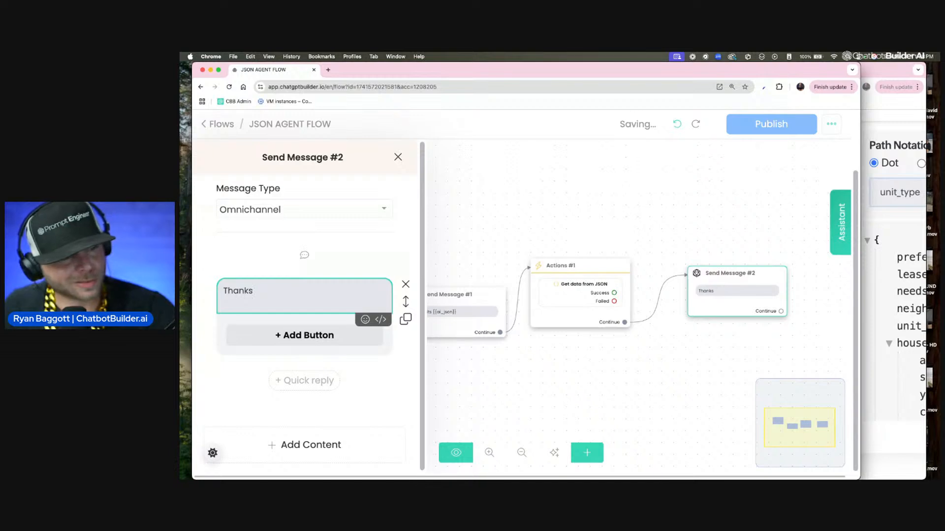
{"action": "type", "text": "! We"}
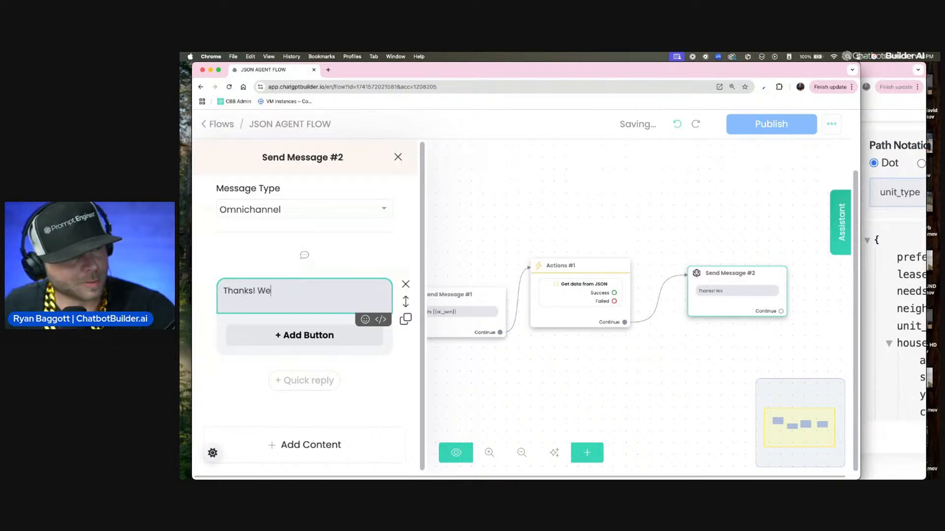
{"action": "type", "text": " will be in touch."}
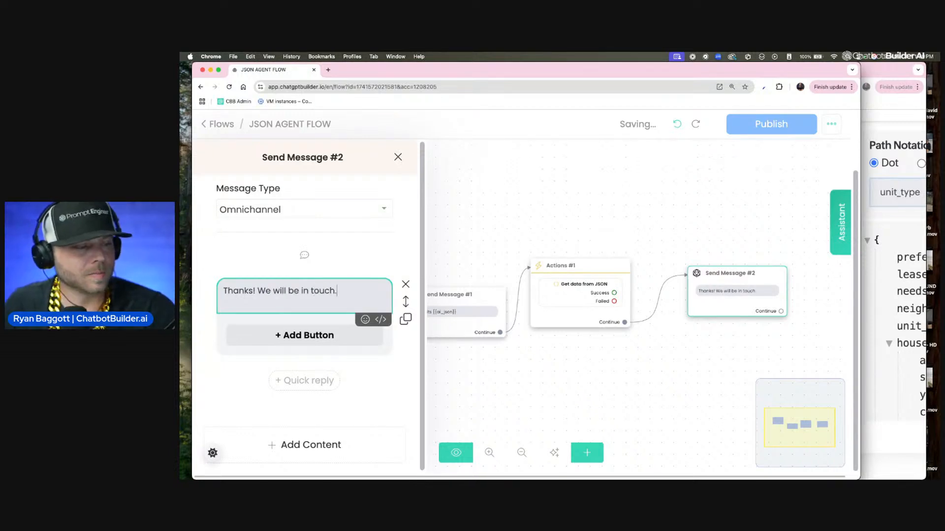
{"action": "left_click", "coordinate": [251, 276]}
{"action": "left_click", "coordinate": [556, 234]}
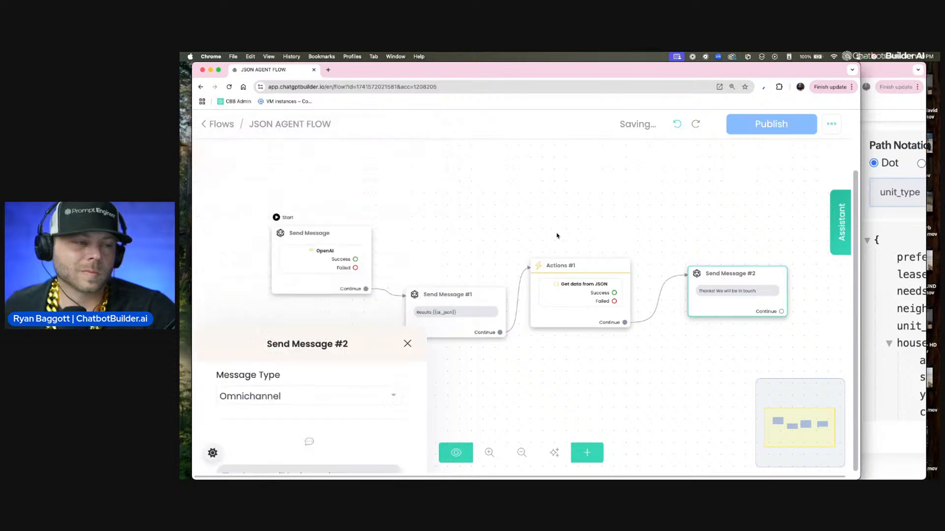
Step: Align Send Message #1, Actions #1 and Send Message #2 in a row with the first step and publish the flow
{"action": "left_click_drag", "start_coordinate": [479, 310], "coordinate": [477, 259]}
{"action": "left_click_drag", "start_coordinate": [578, 297], "coordinate": [572, 270]}
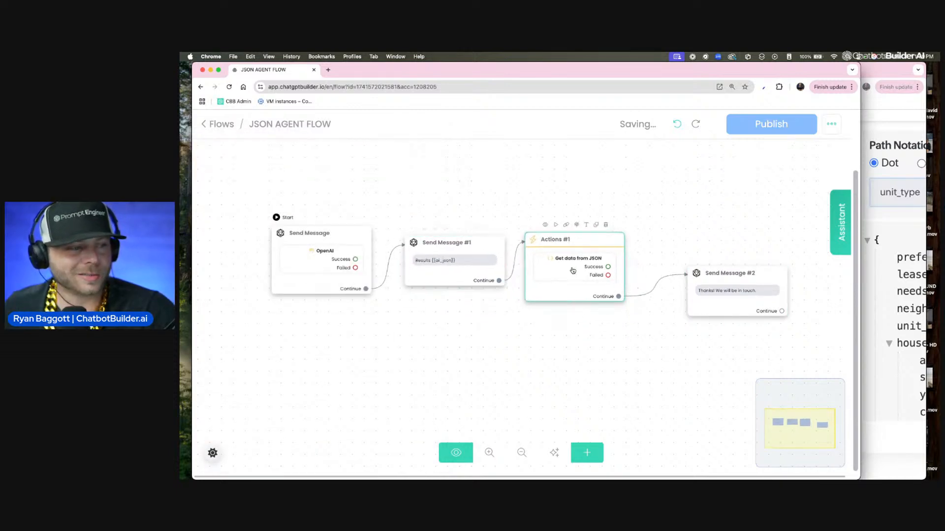
{"action": "left_click_drag", "start_coordinate": [735, 304], "coordinate": [707, 280]}
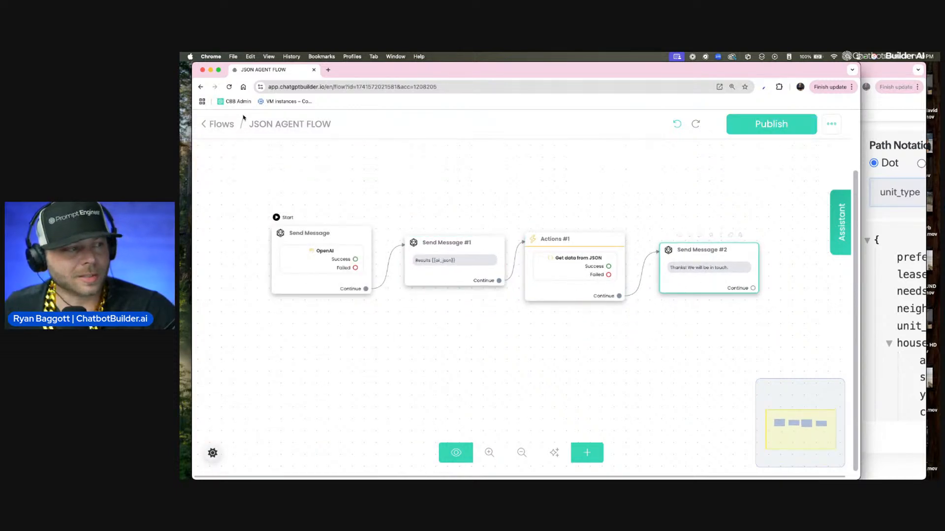
{"action": "left_click", "coordinate": [776, 124]}
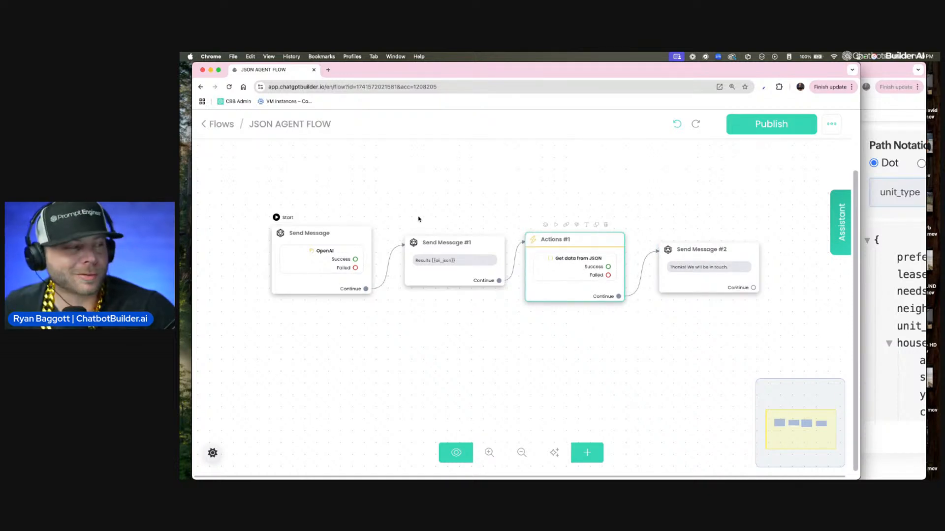
{"action": "scroll", "coordinate": [237, 147], "scroll_direction": "down", "scroll_amount": 1}
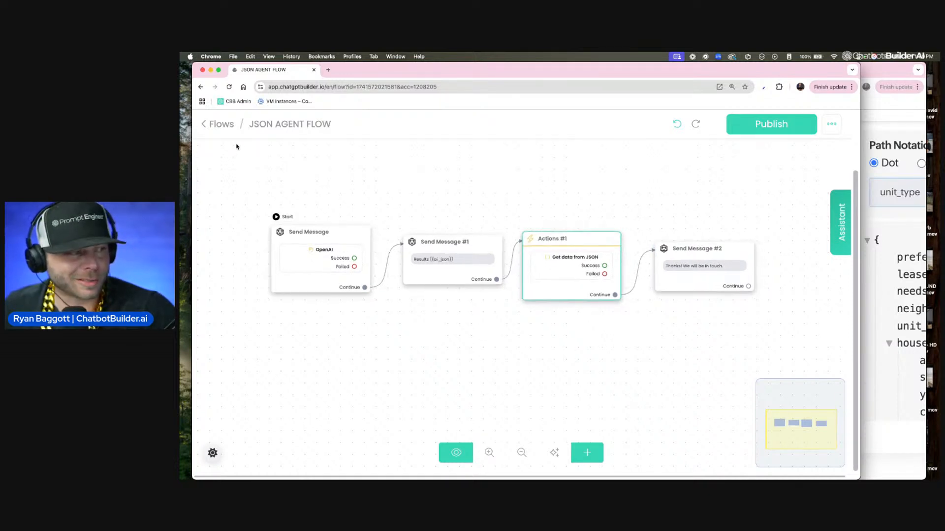
Step: Go to the inbox and send the JSON AGENT FLOW to the existing webchat conversation
{"action": "left_click", "coordinate": [221, 125]}
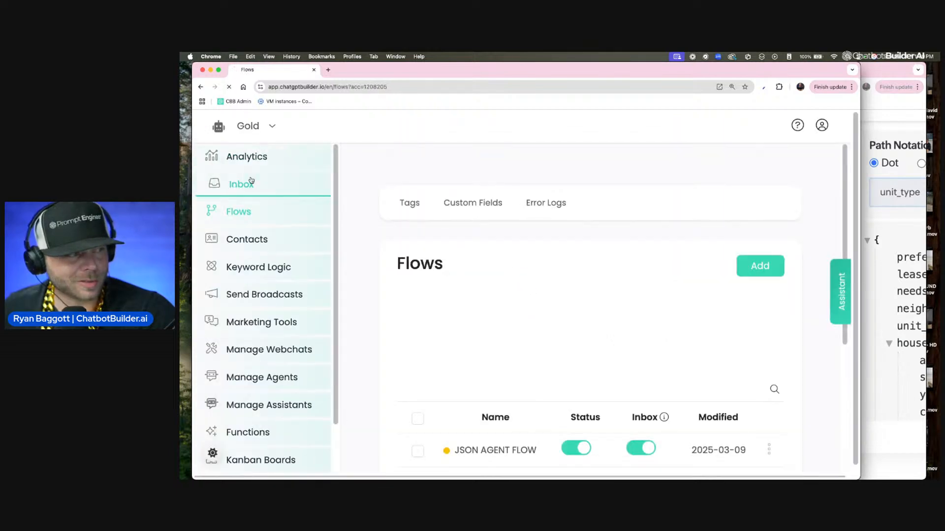
{"action": "left_click", "coordinate": [246, 184]}
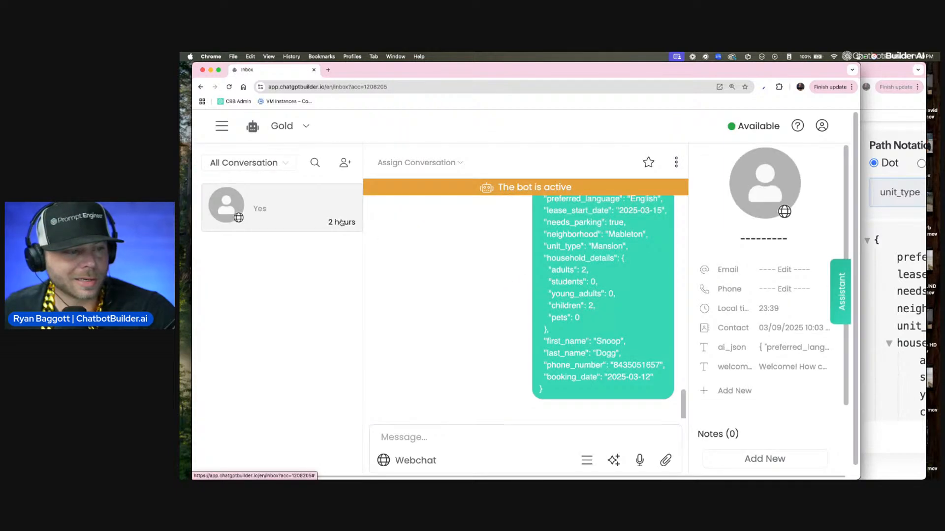
{"action": "left_click", "coordinate": [586, 459]}
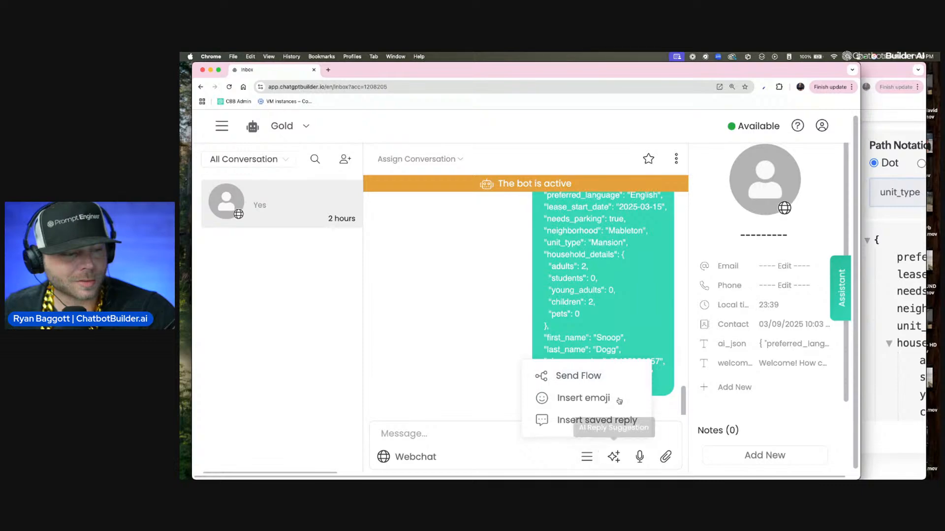
{"action": "left_click", "coordinate": [597, 375]}
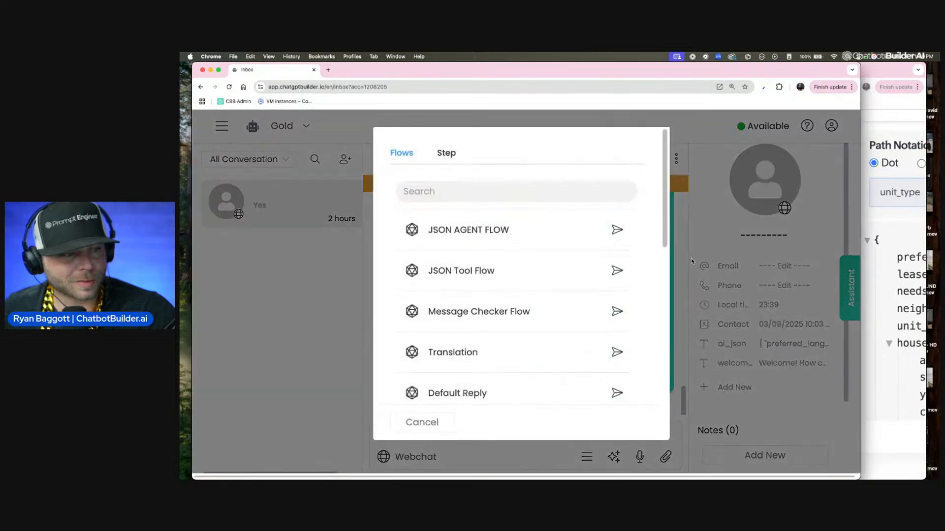
{"action": "left_click", "coordinate": [618, 231]}
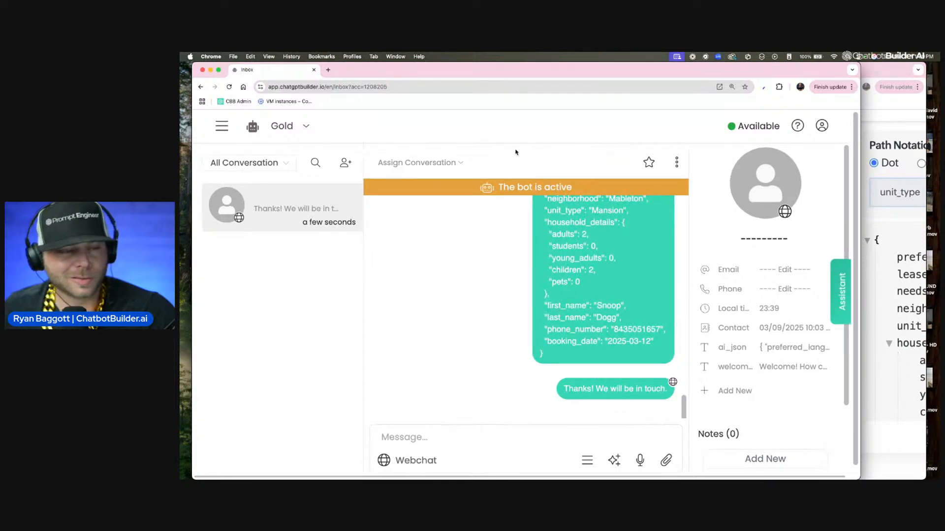
Step: Reload the inbox and examine the contact's ai_json, needs_parking, preferred_language and unit_type custom fields
{"action": "left_click", "coordinate": [514, 83]}
{"action": "key", "text": "Return"}
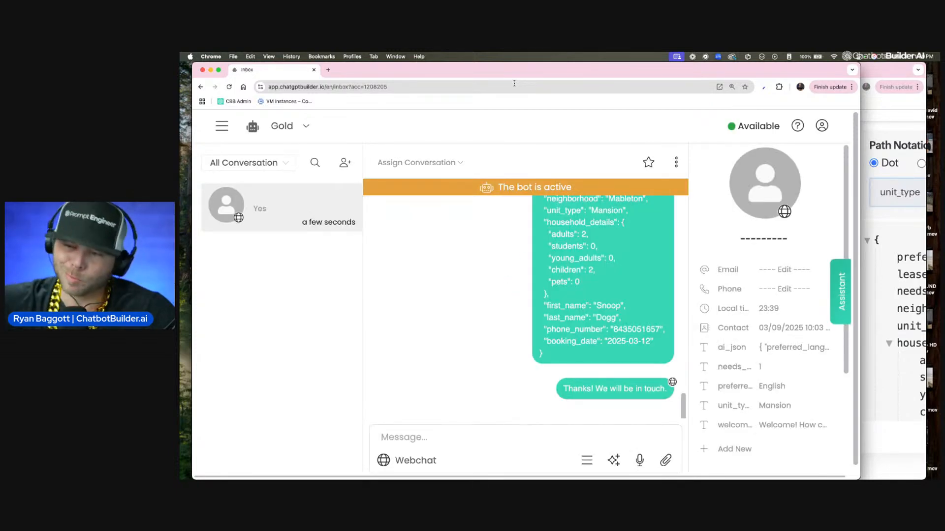
{"action": "scroll", "coordinate": [793, 381], "scroll_direction": "up", "scroll_amount": 5}
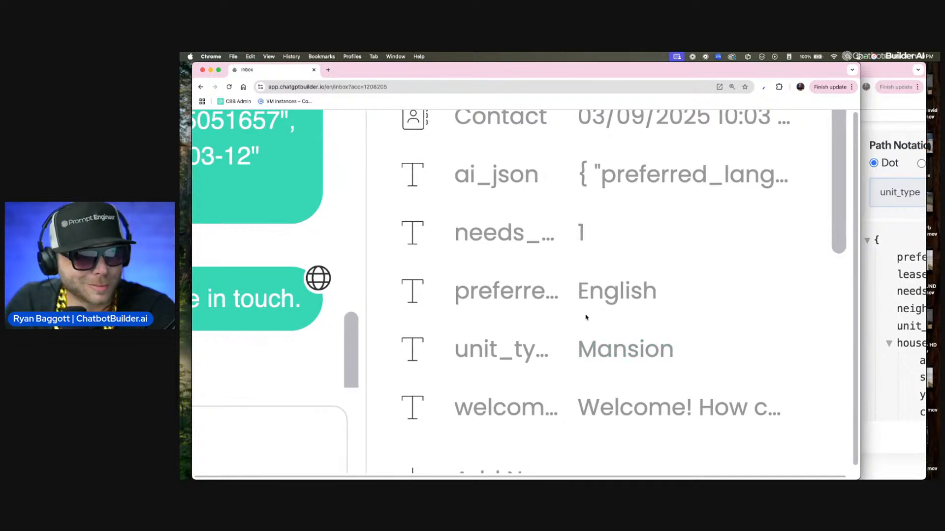
{"action": "double_click", "coordinate": [513, 232]}
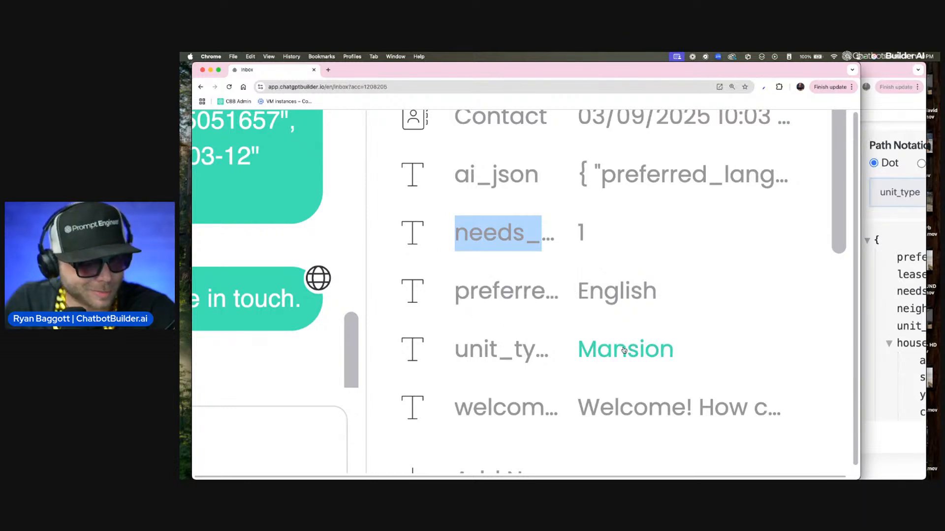
{"action": "scroll", "coordinate": [623, 351], "scroll_direction": "up", "scroll_amount": 4}
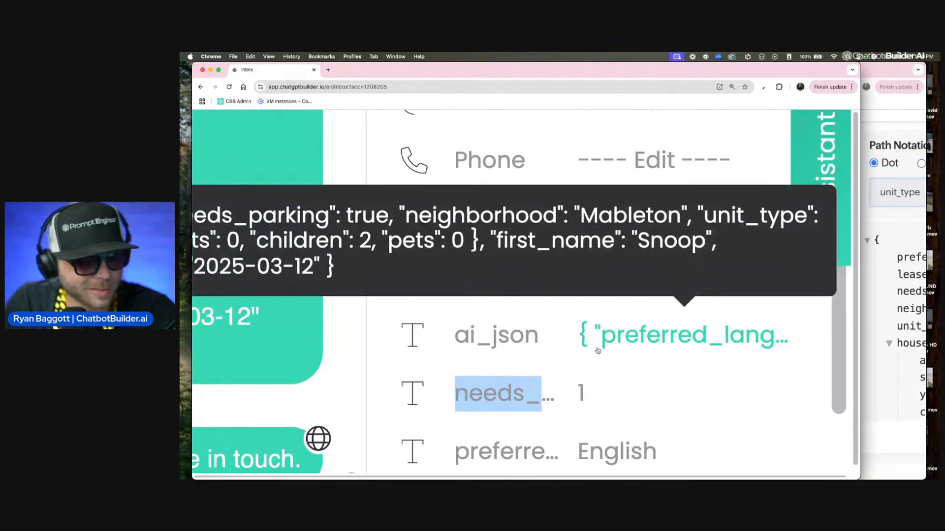
{"action": "key", "text": "super+minus"}
{"action": "key", "text": "super+minus"}
{"action": "key", "text": "super+minus"}
{"action": "key", "text": "super+minus"}
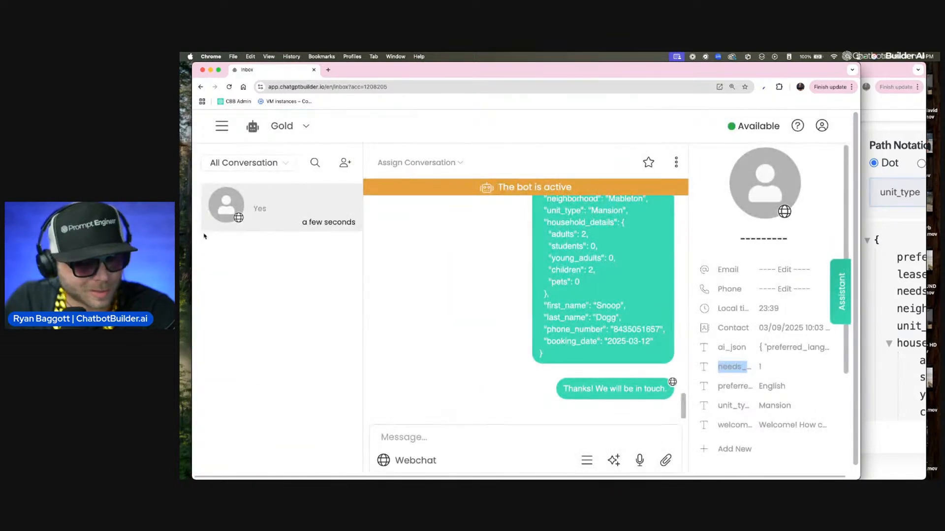
Step: Return to the JSON AGENT FLOW and open the Get data from JSON action in Actions #1 for editing
{"action": "left_click", "coordinate": [220, 127]}
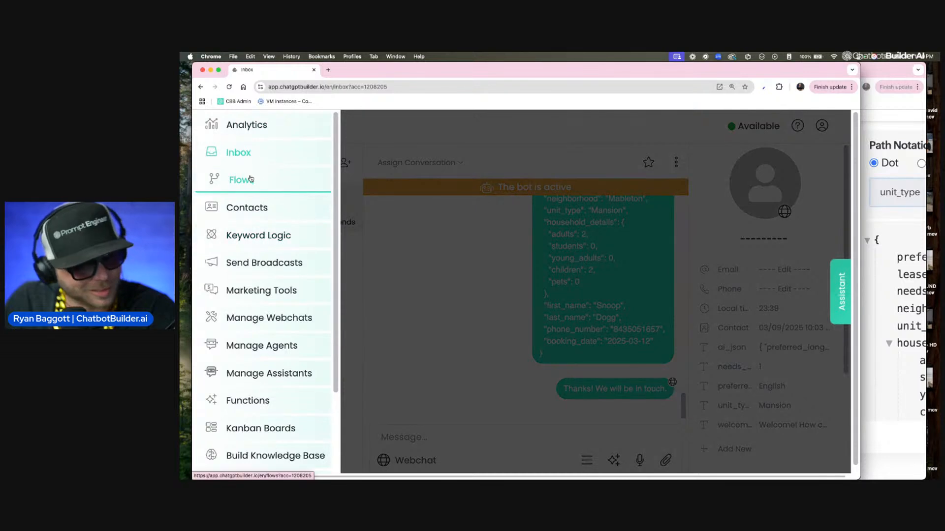
{"action": "left_click", "coordinate": [250, 178]}
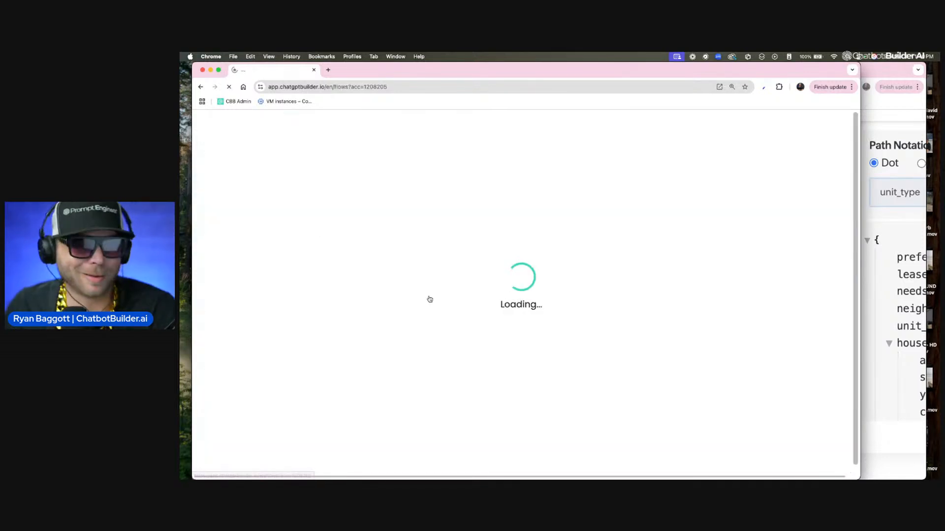
{"action": "scroll", "coordinate": [561, 383], "scroll_direction": "down", "scroll_amount": 3}
{"action": "left_click", "coordinate": [519, 351]}
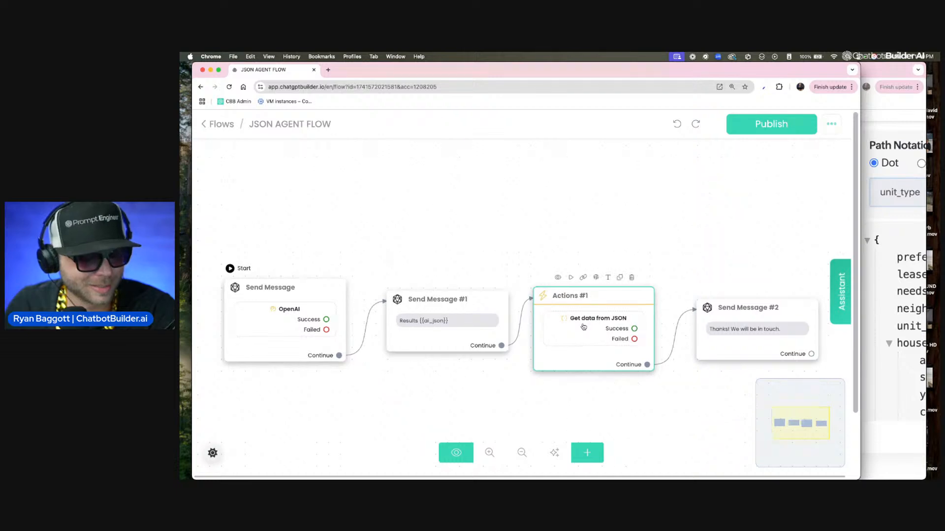
{"action": "left_click", "coordinate": [583, 327]}
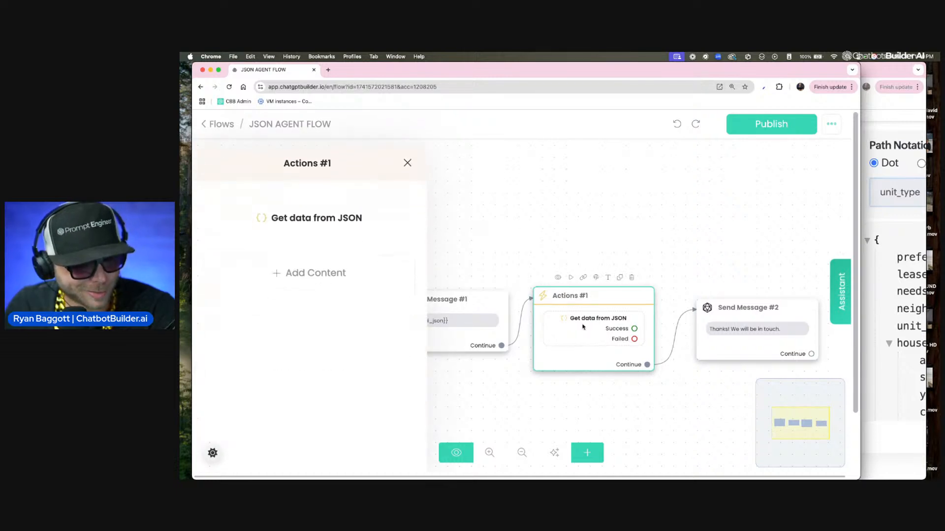
{"action": "left_click", "coordinate": [320, 212]}
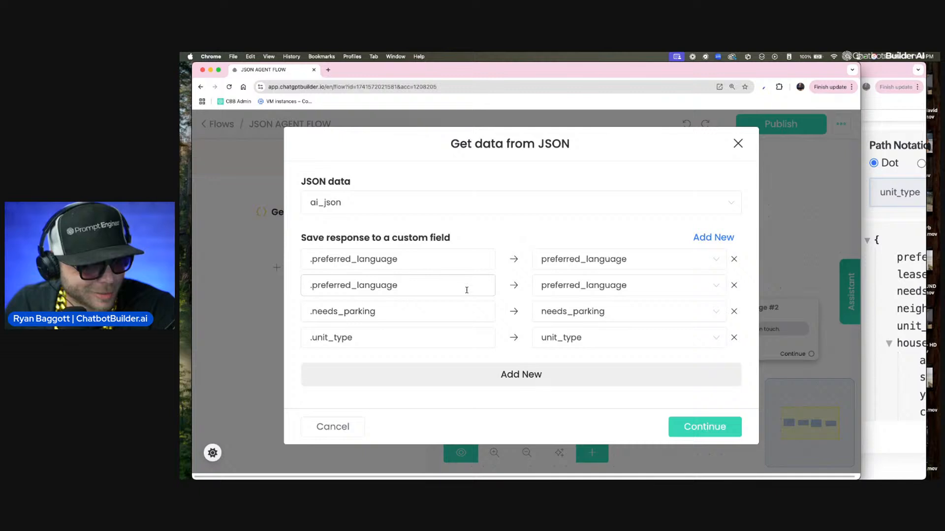
Step: Copy the lease_start_date path from the JSONPath Finder and set the second mapping's JSON path to .lease_start_date
{"action": "left_click", "coordinate": [895, 261]}
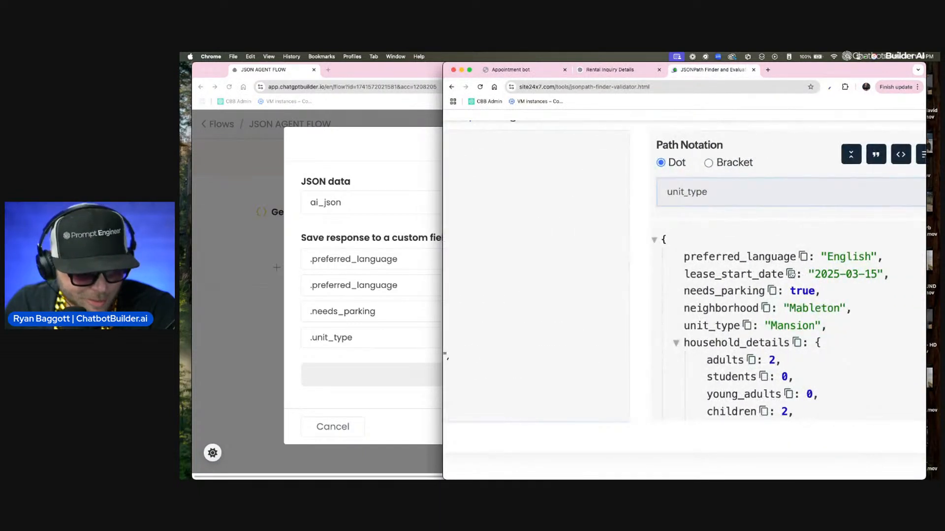
{"action": "left_click", "coordinate": [780, 275]}
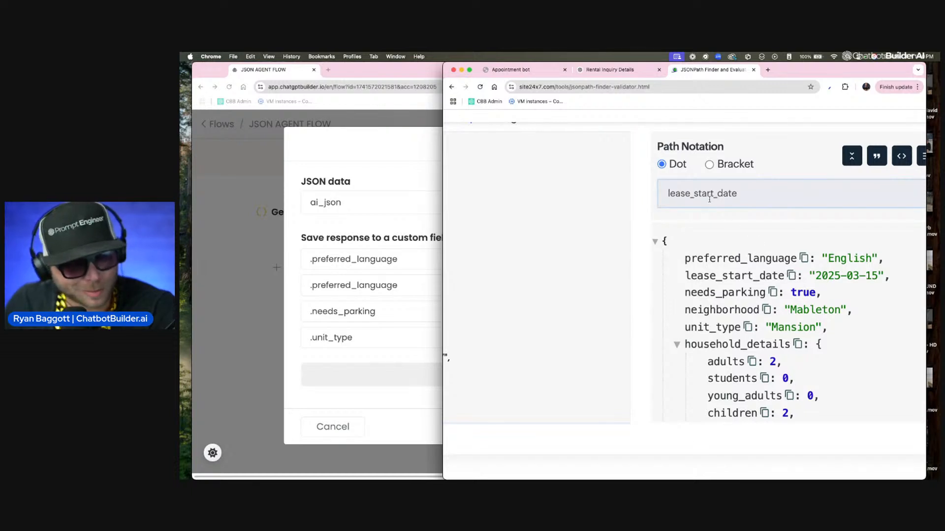
{"action": "double_click", "coordinate": [744, 193]}
{"action": "key", "text": "super+c"}
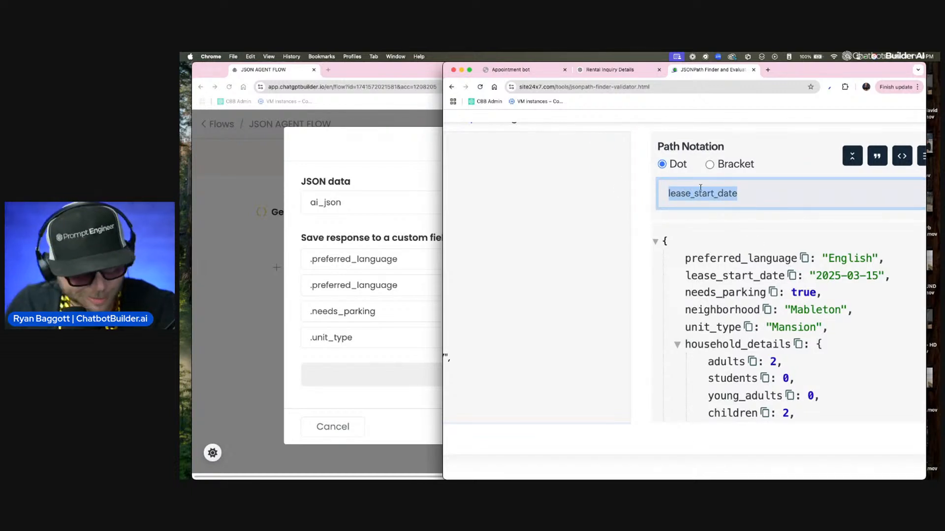
{"action": "left_click", "coordinate": [396, 277]}
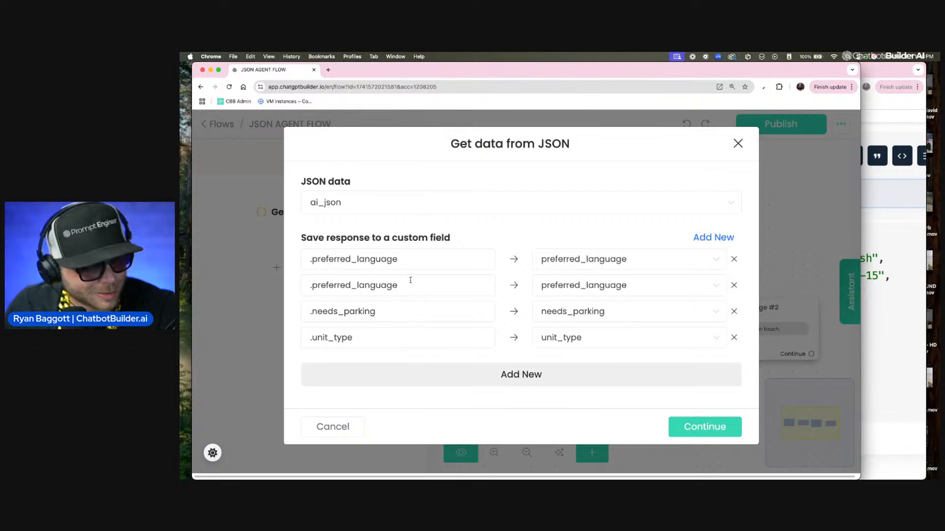
{"action": "double_click", "coordinate": [402, 284]}
{"action": "key", "text": "super+v"}
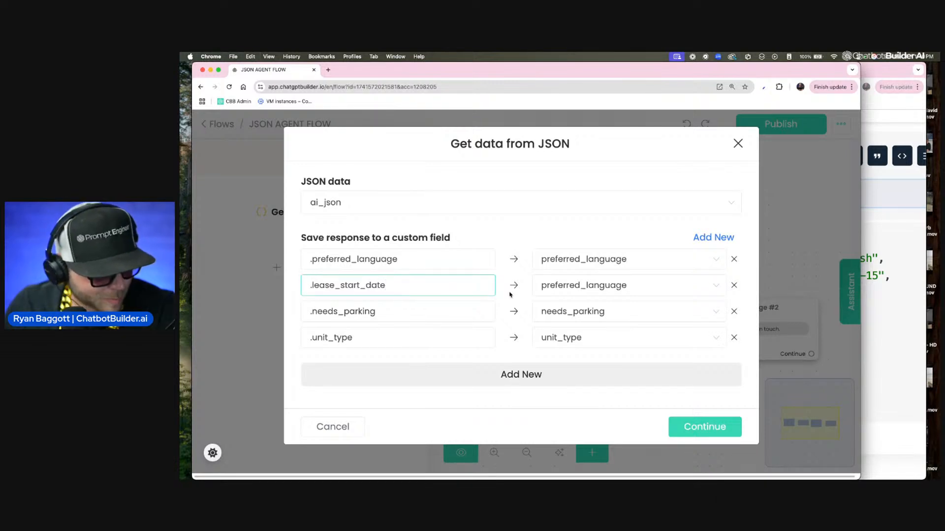
Step: Save the .lease_start_date value to the lease_start_date custom field and confirm the Get data from JSON action
{"action": "left_click", "coordinate": [618, 285]}
{"action": "key", "text": "super+v"}
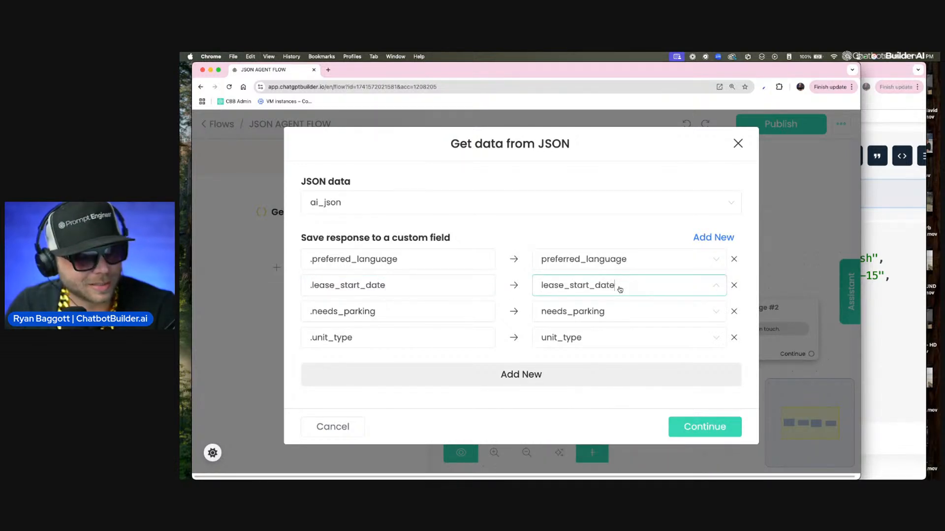
{"action": "left_click", "coordinate": [616, 294]}
{"action": "left_click", "coordinate": [622, 287]}
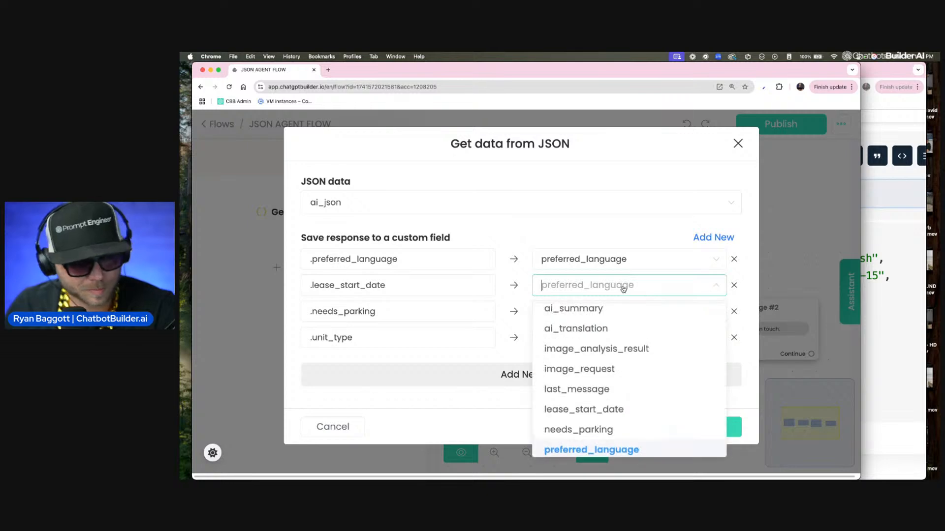
{"action": "type", "text": "le"}
{"action": "left_click", "coordinate": [621, 324]}
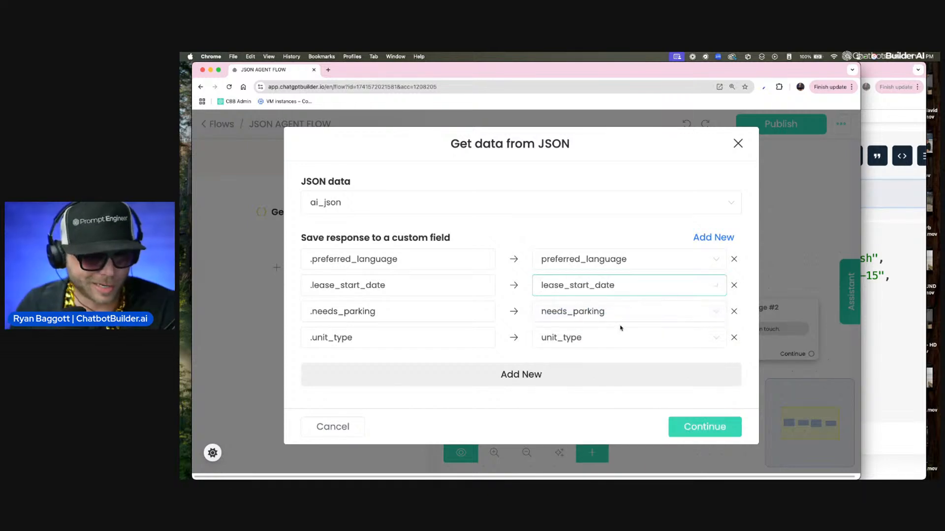
{"action": "left_click", "coordinate": [716, 430]}
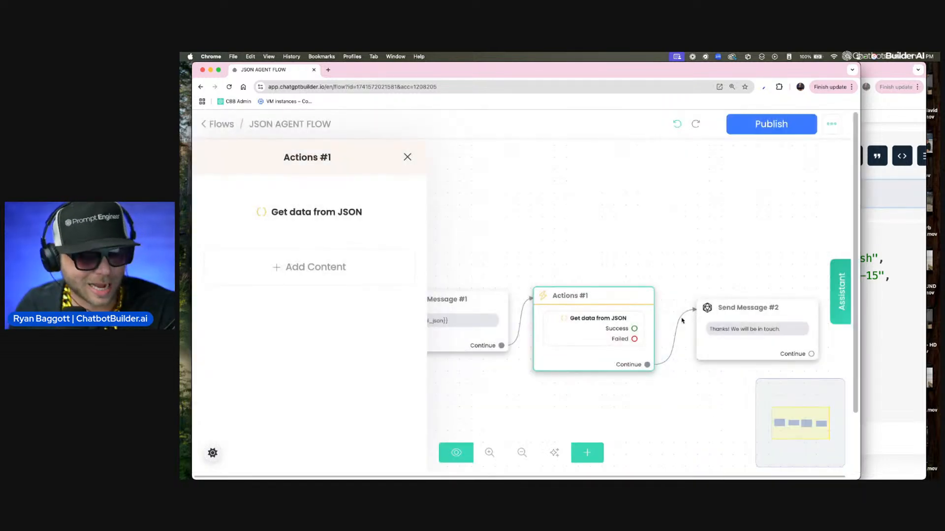
Step: Review the mappings in the Get data from JSON action once more and publish the flow
{"action": "left_click", "coordinate": [359, 219]}
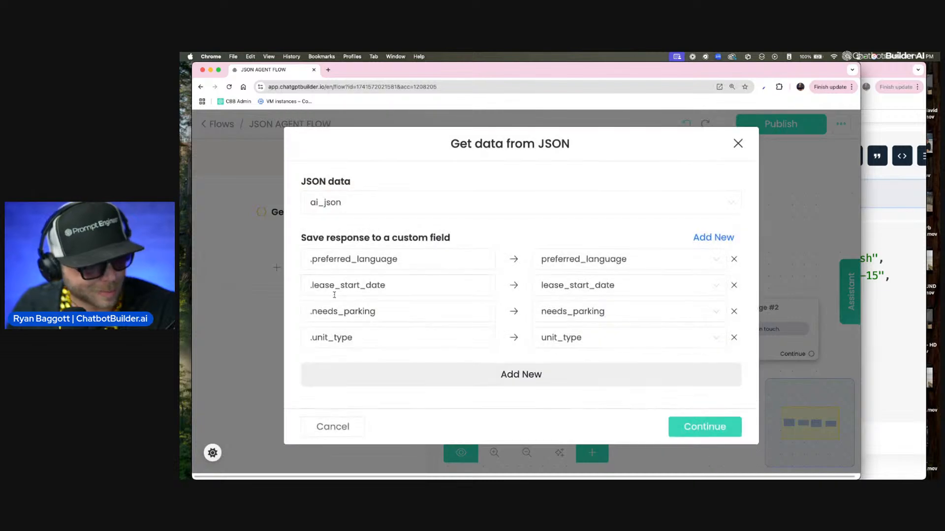
{"action": "left_click", "coordinate": [699, 427]}
{"action": "left_click", "coordinate": [714, 157]}
{"action": "left_click", "coordinate": [752, 131]}
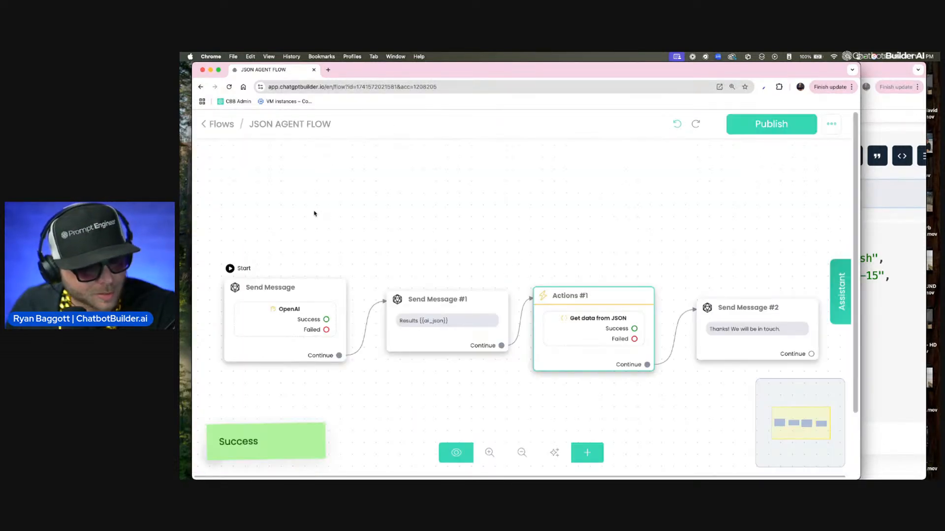
Step: Go to the inbox and send the updated JSON AGENT FLOW to the webchat conversation
{"action": "left_click", "coordinate": [215, 125]}
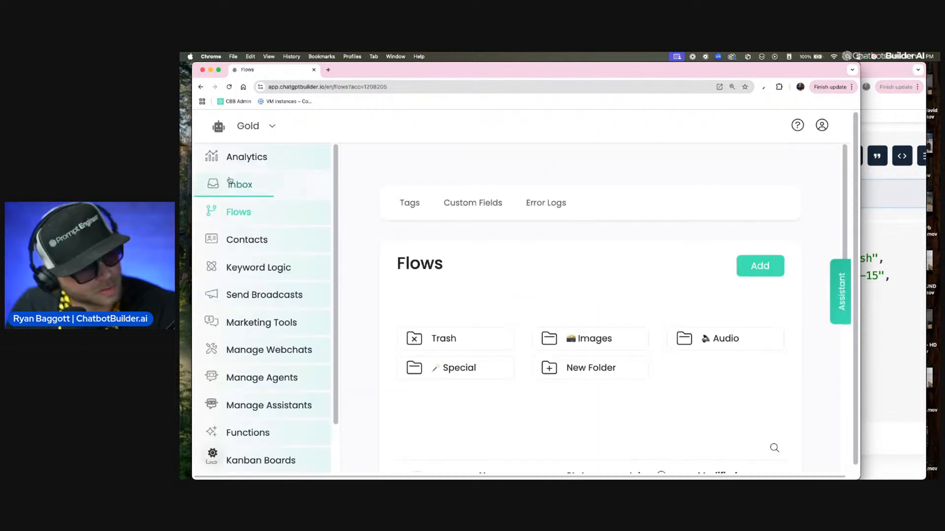
{"action": "left_click", "coordinate": [240, 185]}
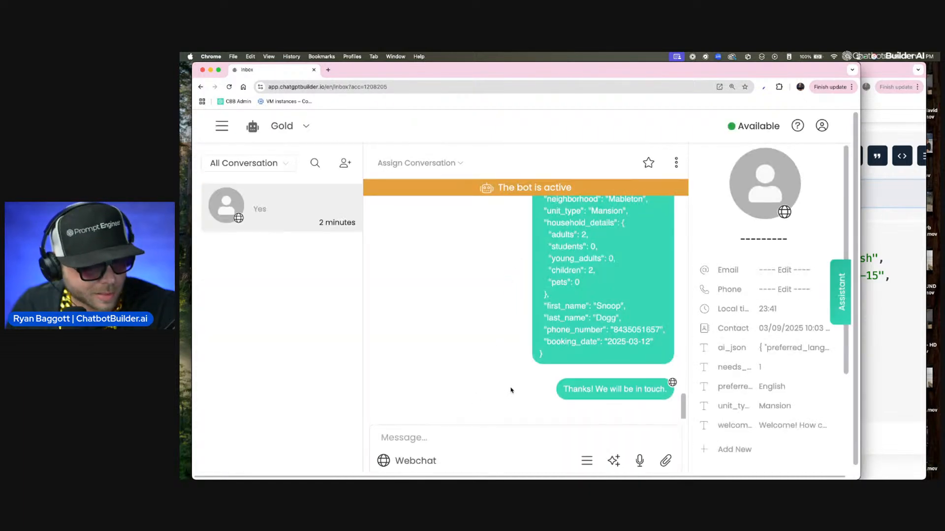
{"action": "left_click", "coordinate": [586, 461]}
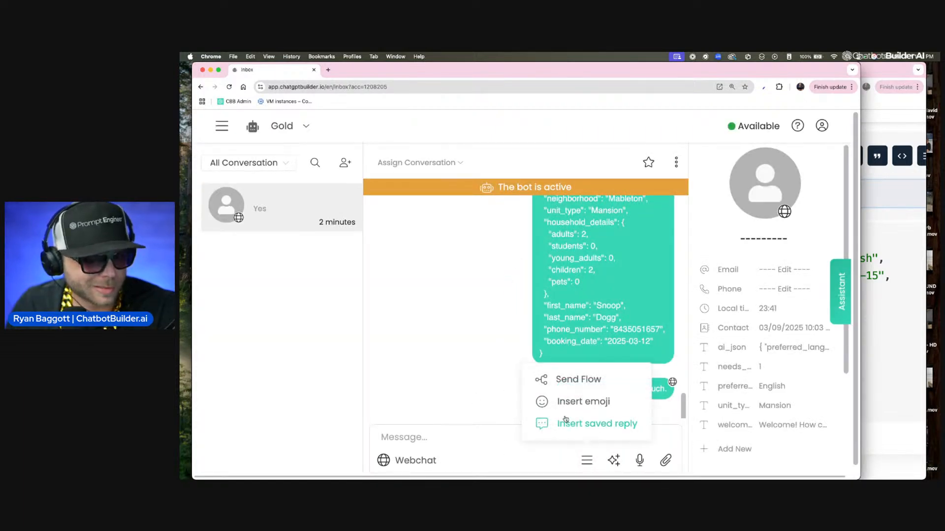
{"action": "left_click", "coordinate": [571, 387]}
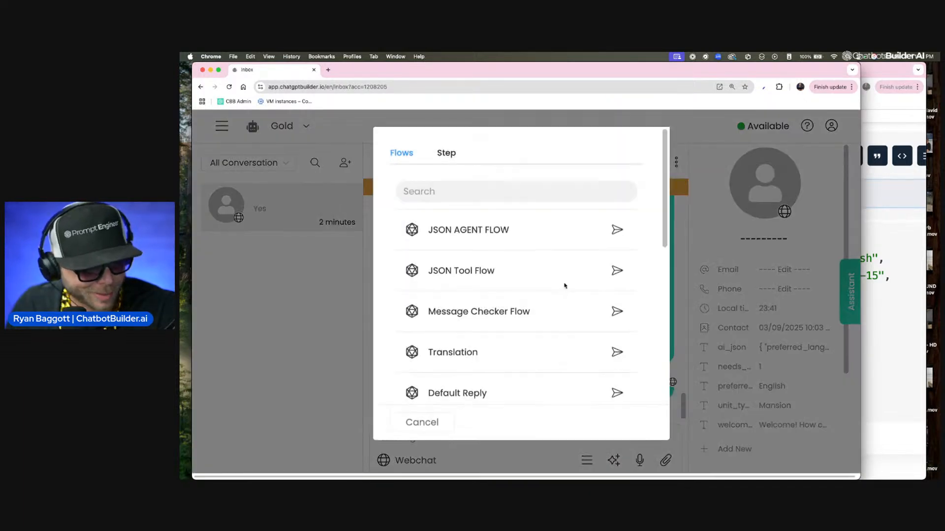
{"action": "left_click", "coordinate": [617, 230]}
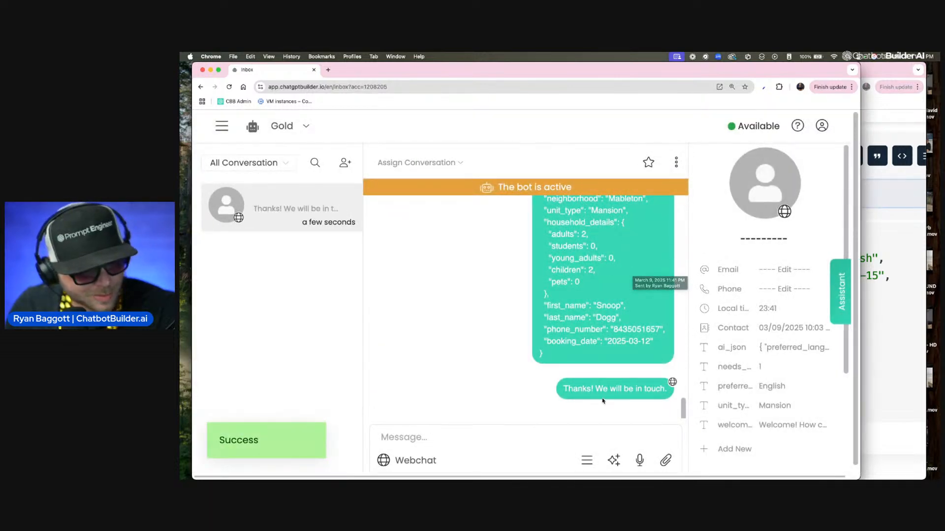
Step: Reload the inbox and examine the contact's lease_start_date custom field and the earlier messages in the conversation
{"action": "left_click", "coordinate": [353, 88]}
{"action": "key", "text": "Return"}
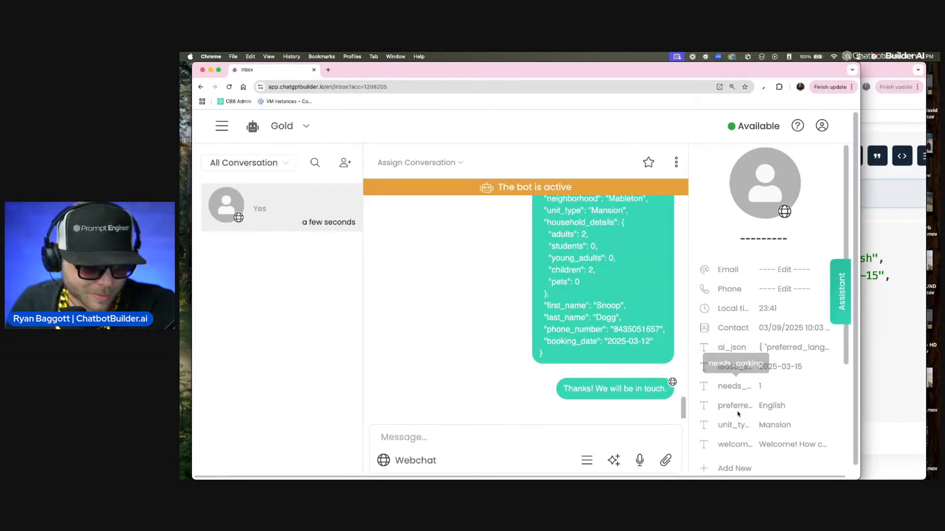
{"action": "scroll", "coordinate": [762, 408], "scroll_direction": "down", "scroll_amount": 1}
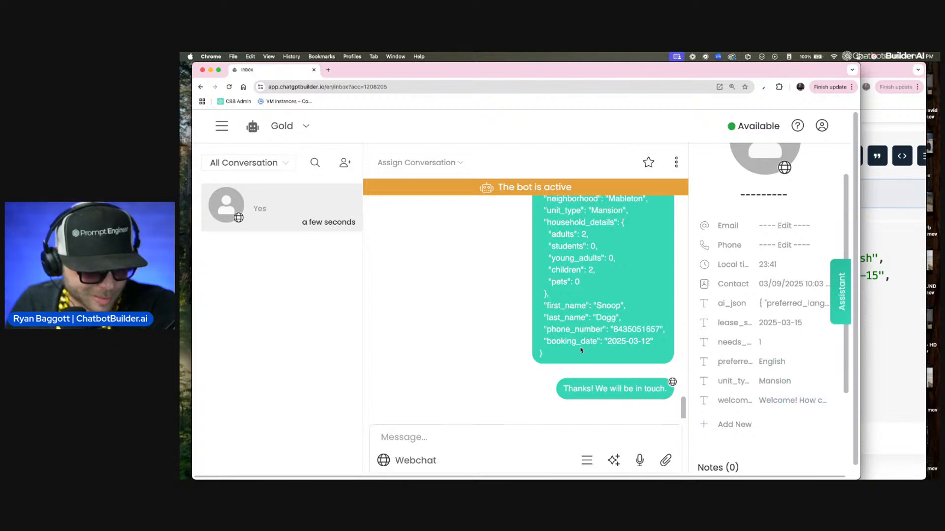
{"action": "scroll", "coordinate": [581, 350], "scroll_direction": "down", "scroll_amount": 1}
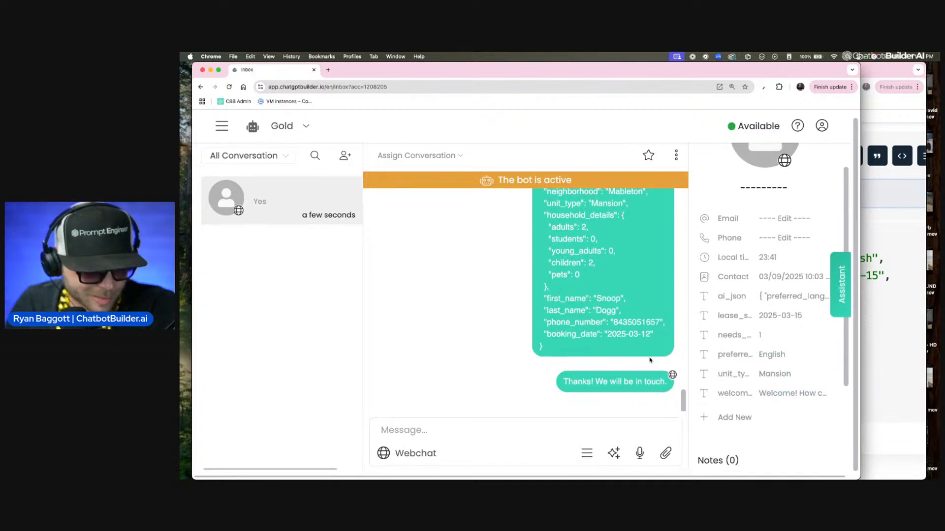
{"action": "left_click", "coordinate": [784, 319]}
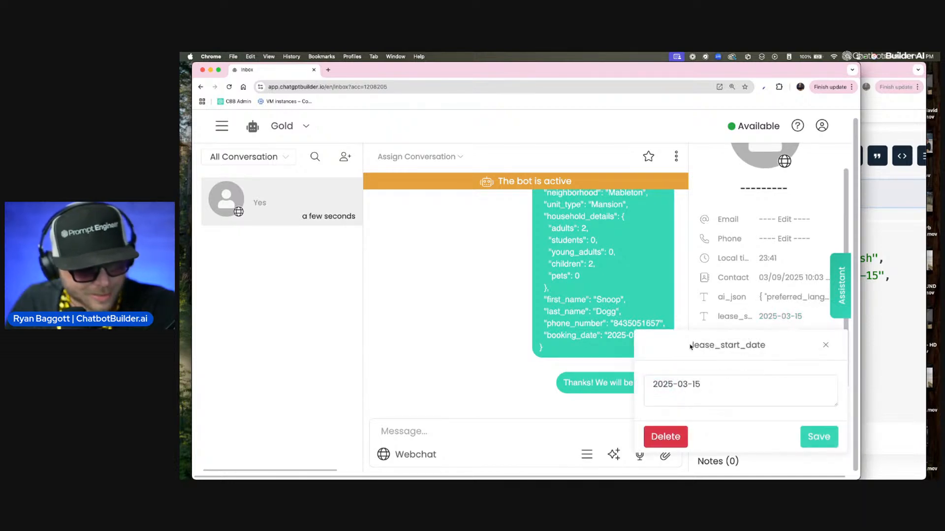
{"action": "scroll", "coordinate": [690, 348], "scroll_direction": "up", "scroll_amount": 5}
{"action": "scroll", "coordinate": [519, 322], "scroll_direction": "down", "scroll_amount": 2}
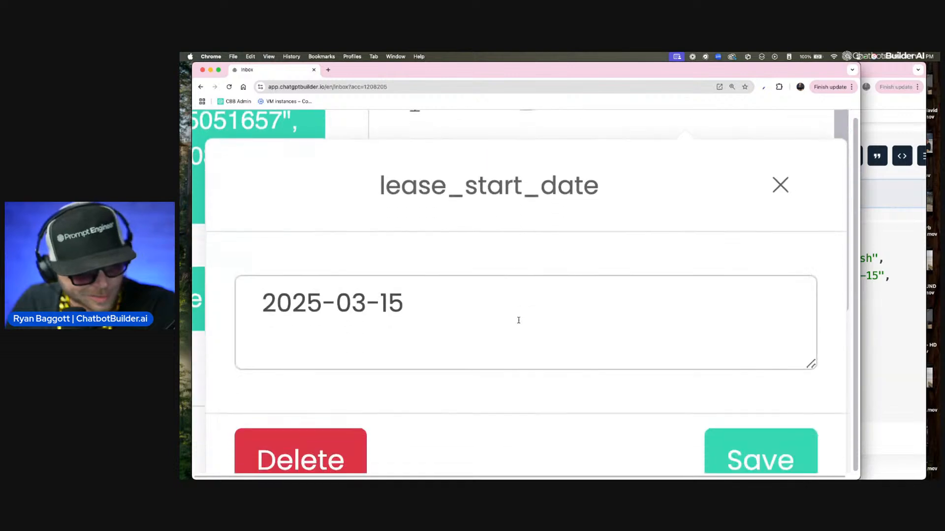
{"action": "scroll", "coordinate": [553, 215], "scroll_direction": "down", "scroll_amount": 5}
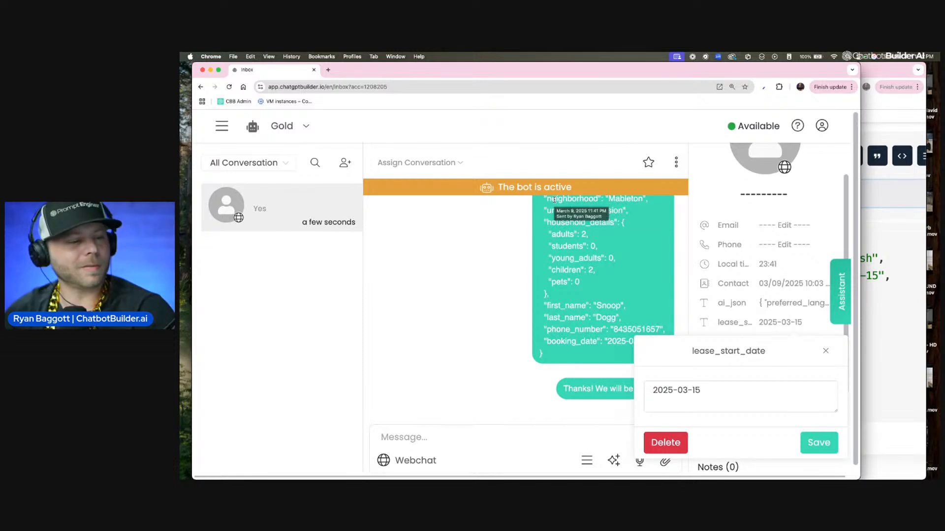
{"action": "left_click", "coordinate": [826, 351]}
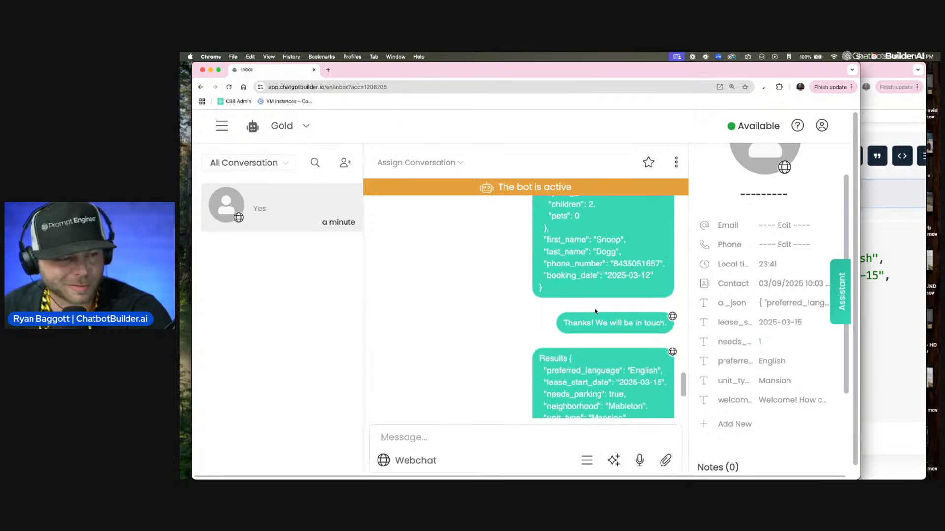
{"action": "scroll", "coordinate": [594, 309], "scroll_direction": "up", "scroll_amount": 3}
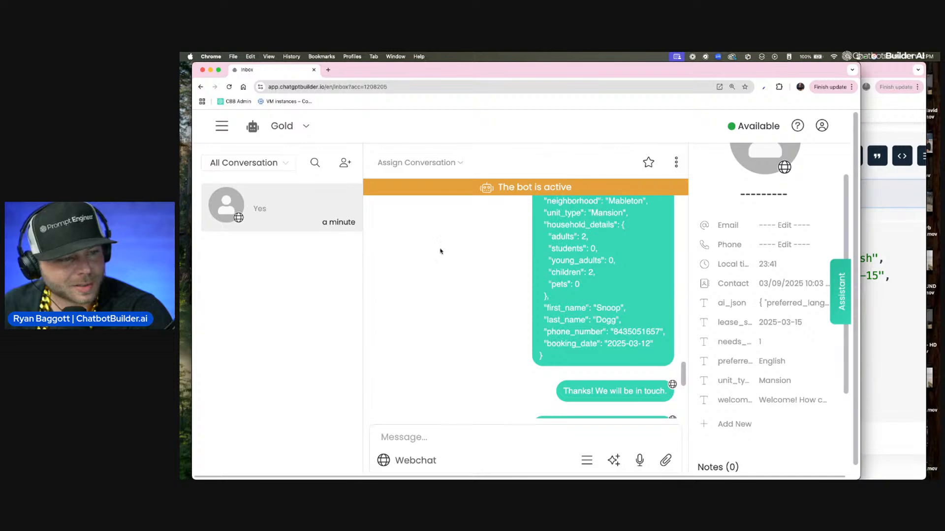
{"action": "scroll", "coordinate": [435, 251], "scroll_direction": "up", "scroll_amount": 3}
{"action": "scroll", "coordinate": [434, 249], "scroll_direction": "up", "scroll_amount": 10}
Step: Go back to the flows list and open the JSON AGENT FLOW
{"action": "left_click", "coordinate": [221, 126]}
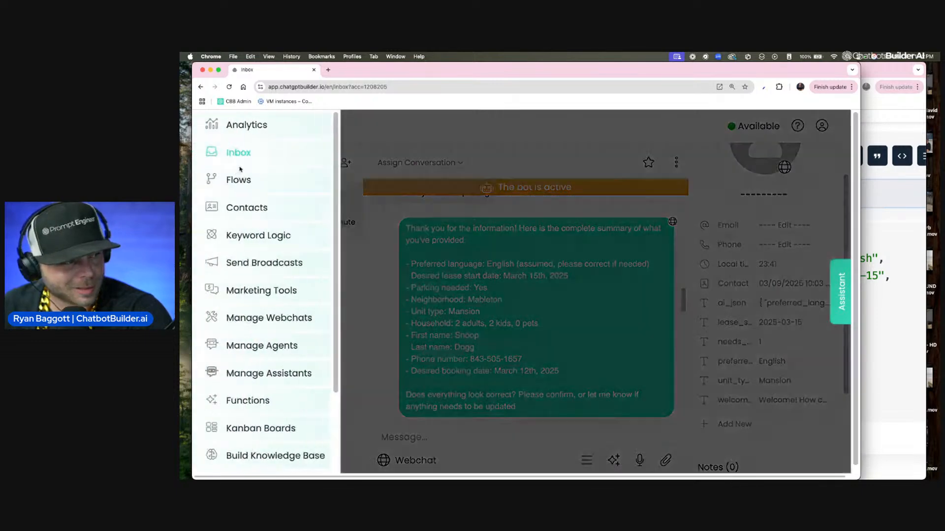
{"action": "left_click", "coordinate": [245, 180]}
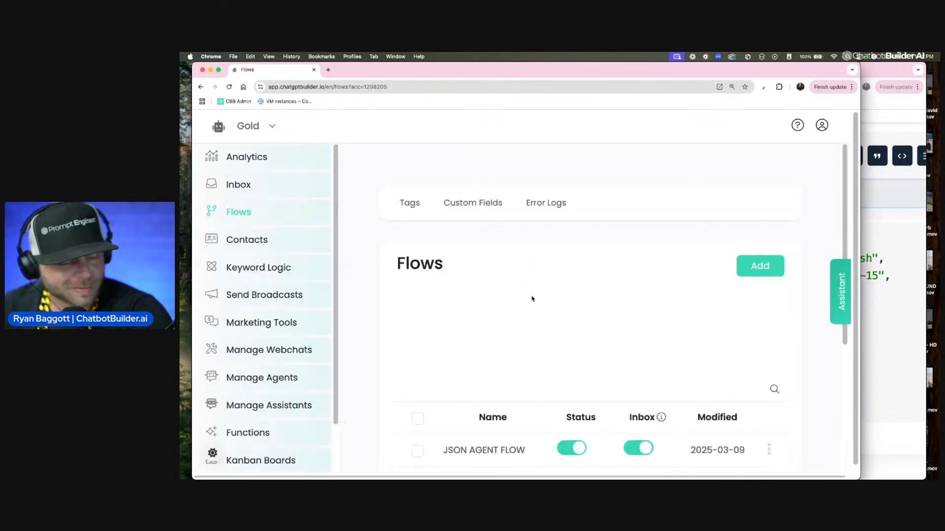
{"action": "scroll", "coordinate": [499, 333], "scroll_direction": "down", "scroll_amount": 3}
{"action": "left_click", "coordinate": [484, 312]}
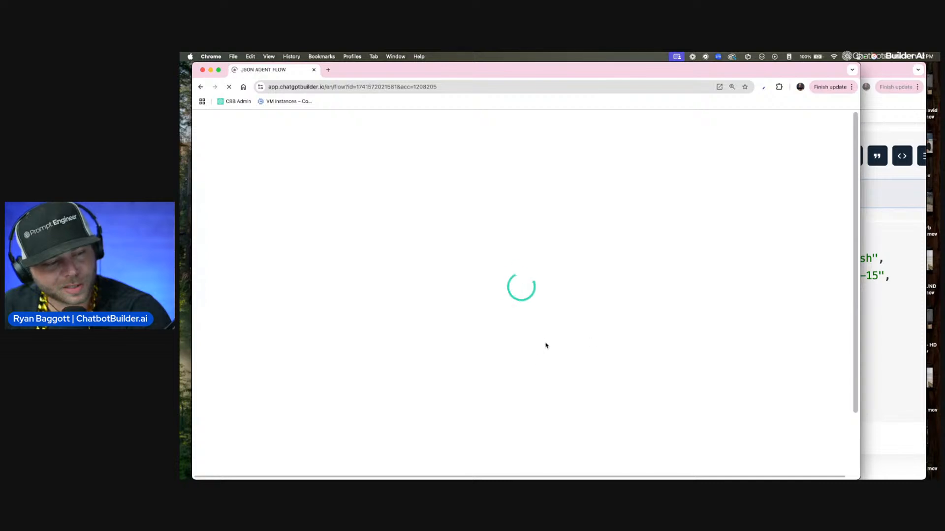
Step: Replace Send Message #1 with a direct connection from the first step to Actions #1 and auto-organize the steps
{"action": "mouse_move", "coordinate": [499, 306]}
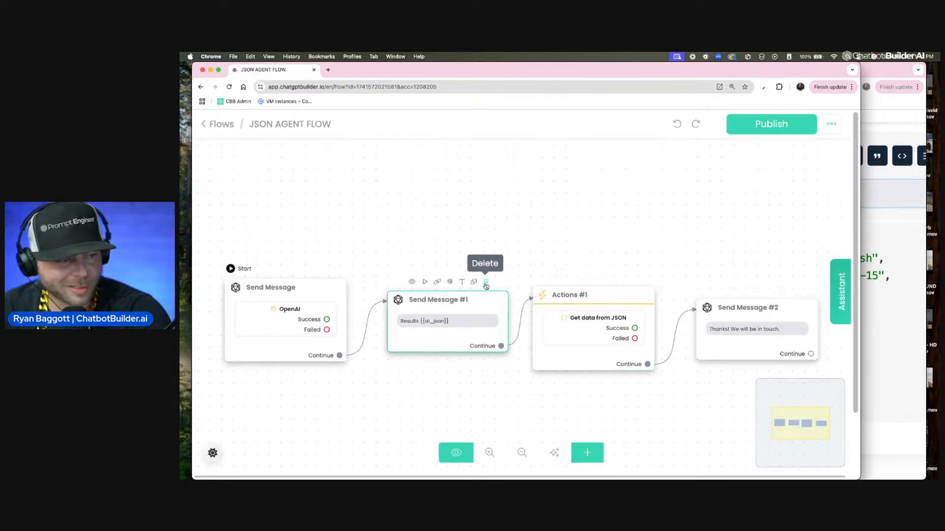
{"action": "left_click", "coordinate": [486, 284]}
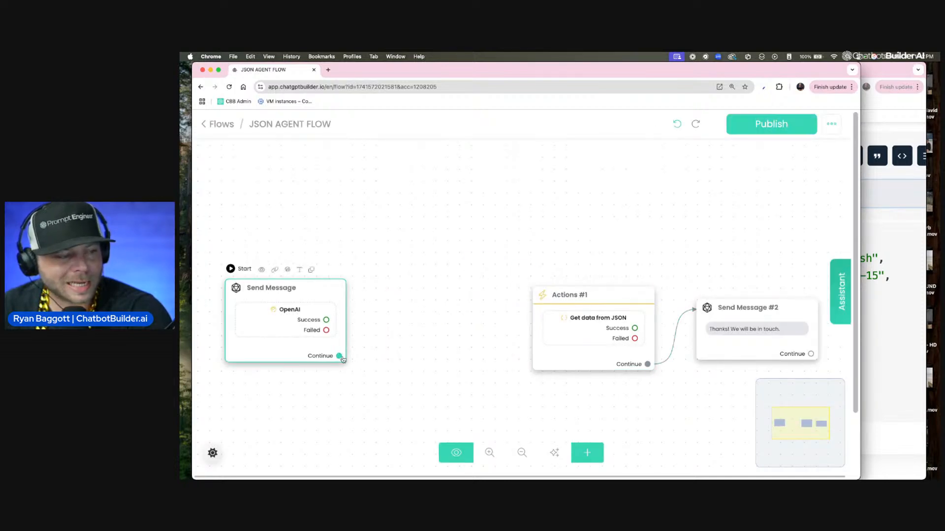
{"action": "left_click_drag", "start_coordinate": [340, 355], "coordinate": [566, 313]}
{"action": "left_click", "coordinate": [555, 452]}
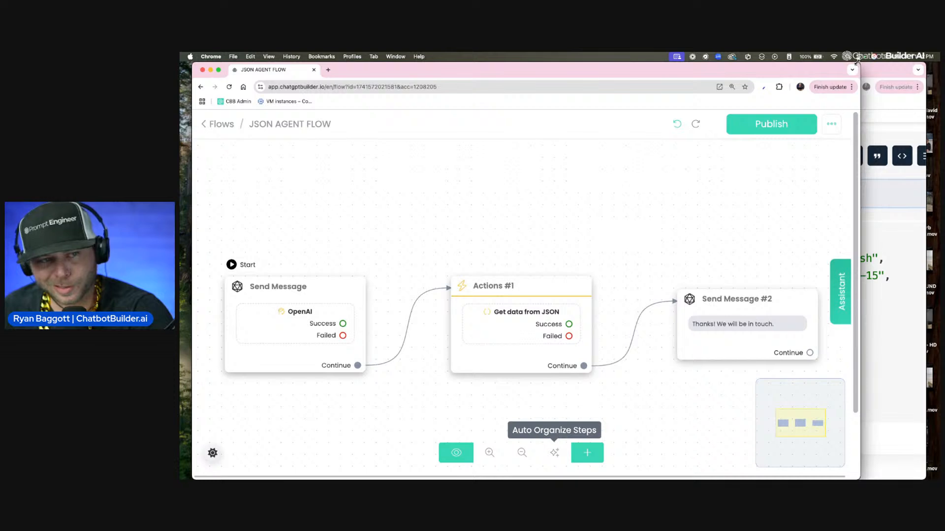
Step: Switch to the JSONPath Finder and examine the rental inquiry JSON alongside its dot path notation
{"action": "left_click_drag", "start_coordinate": [858, 60], "coordinate": [618, 61]}
{"action": "left_click", "coordinate": [807, 288]}
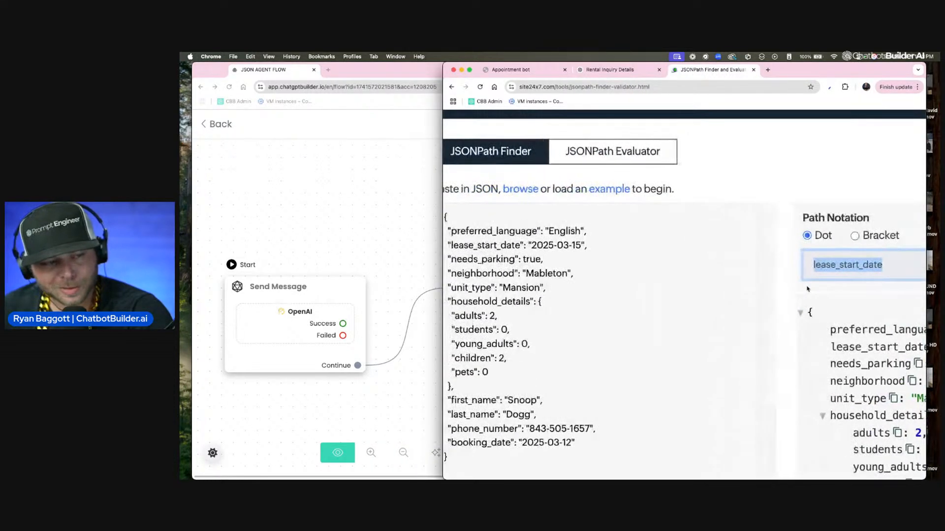
{"action": "scroll", "coordinate": [807, 289], "scroll_direction": "left", "scroll_amount": 2}
{"action": "scroll", "coordinate": [566, 273], "scroll_direction": "down", "scroll_amount": 2}
{"action": "scroll", "coordinate": [546, 246], "scroll_direction": "up", "scroll_amount": 1}
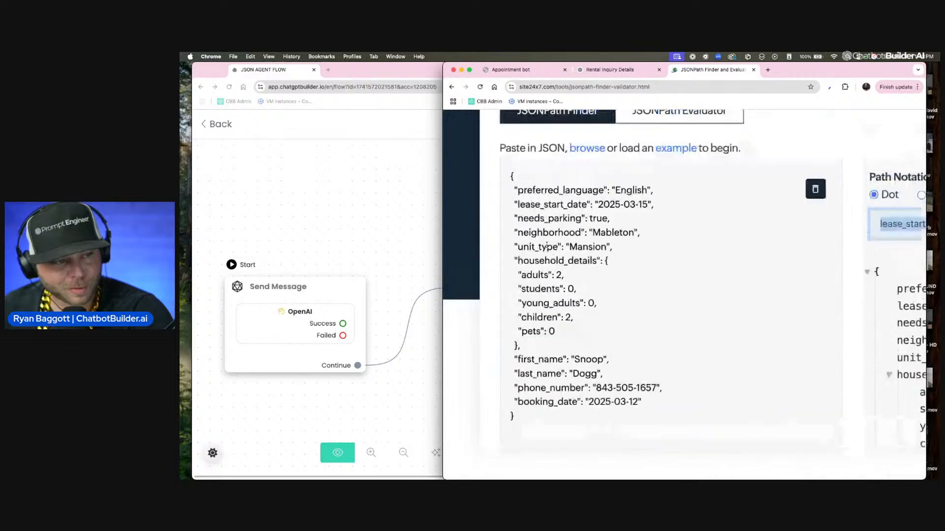
{"action": "scroll", "coordinate": [546, 246], "scroll_direction": "up", "scroll_amount": 1}
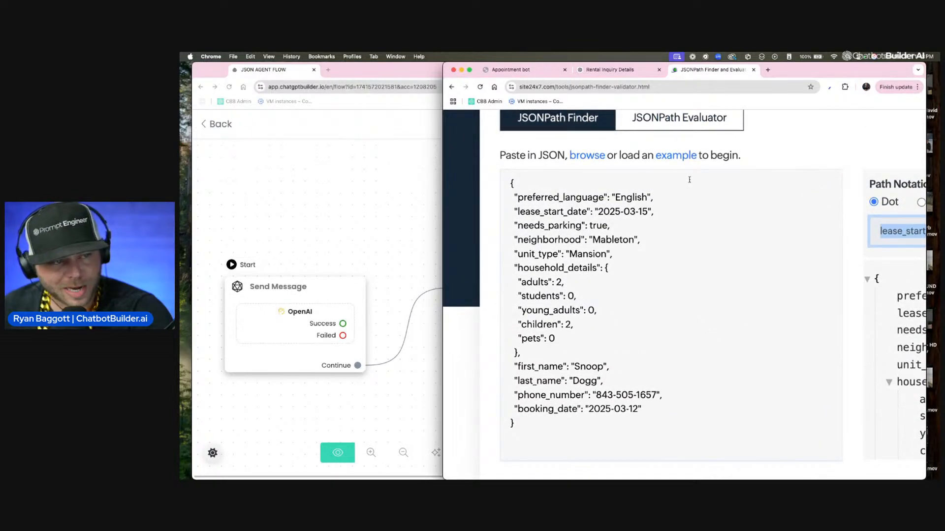
{"action": "scroll", "coordinate": [677, 207], "scroll_direction": "right", "scroll_amount": 1}
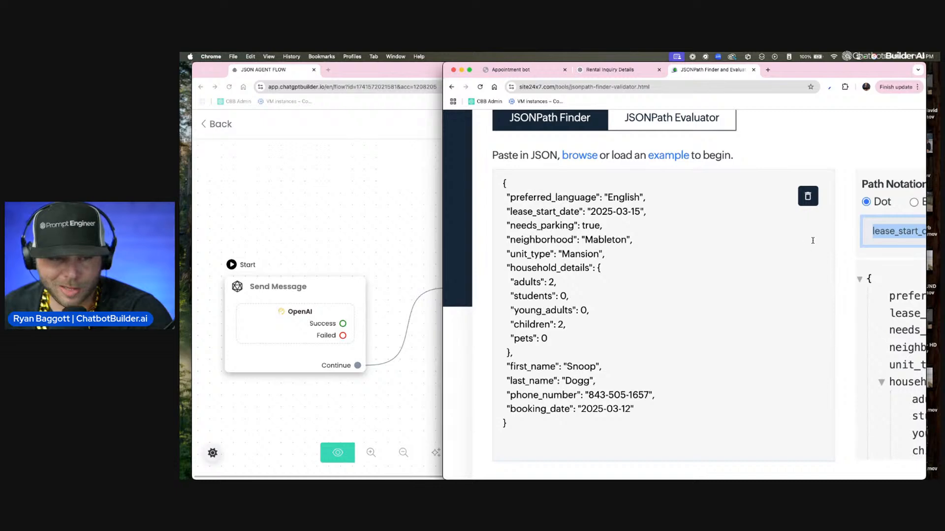
{"action": "scroll", "coordinate": [843, 252], "scroll_direction": "right", "scroll_amount": 4}
{"action": "scroll", "coordinate": [843, 250], "scroll_direction": "right", "scroll_amount": 5}
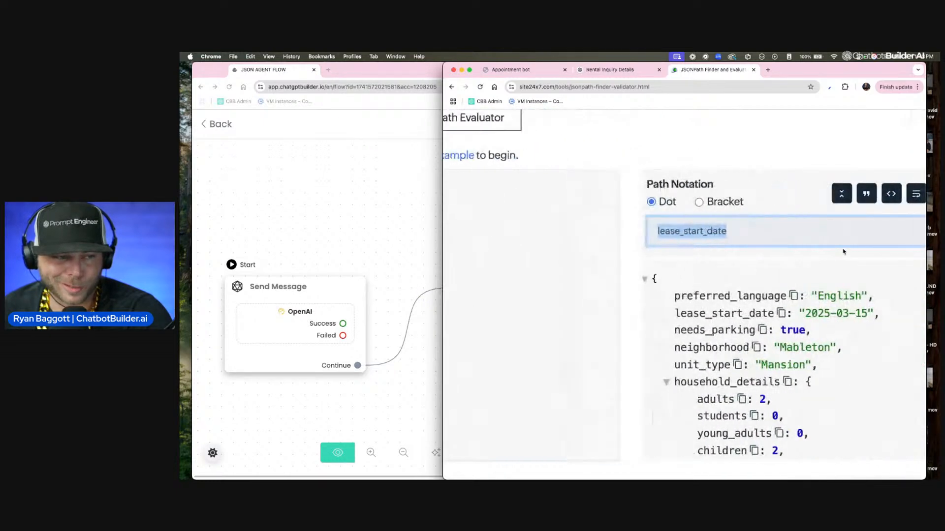
Step: Copy the complete rental inquiry JSON from the JSONPath Finder and switch to the Rental Inquiry Details chat in ChatGPT
{"action": "scroll", "coordinate": [843, 250], "scroll_direction": "left", "scroll_amount": 9}
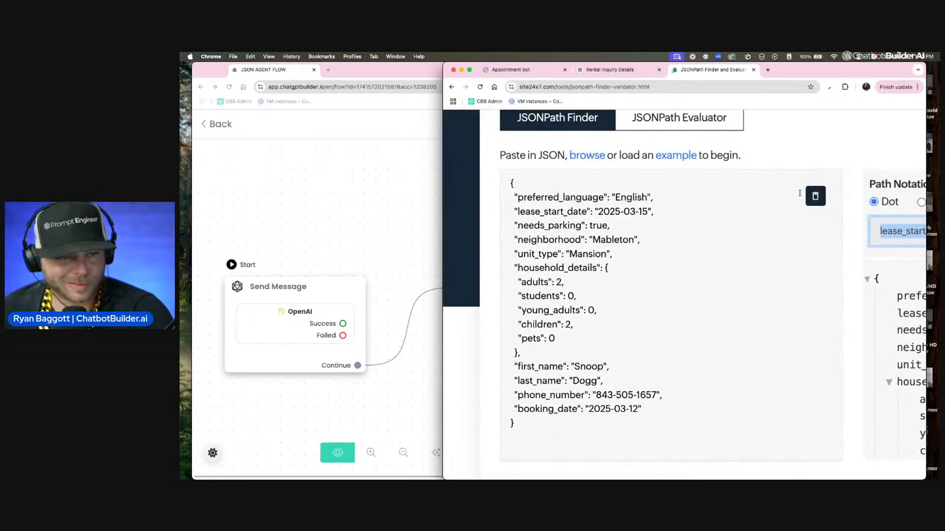
{"action": "left_click_drag", "start_coordinate": [554, 428], "coordinate": [481, 145]}
{"action": "key", "text": "super+c"}
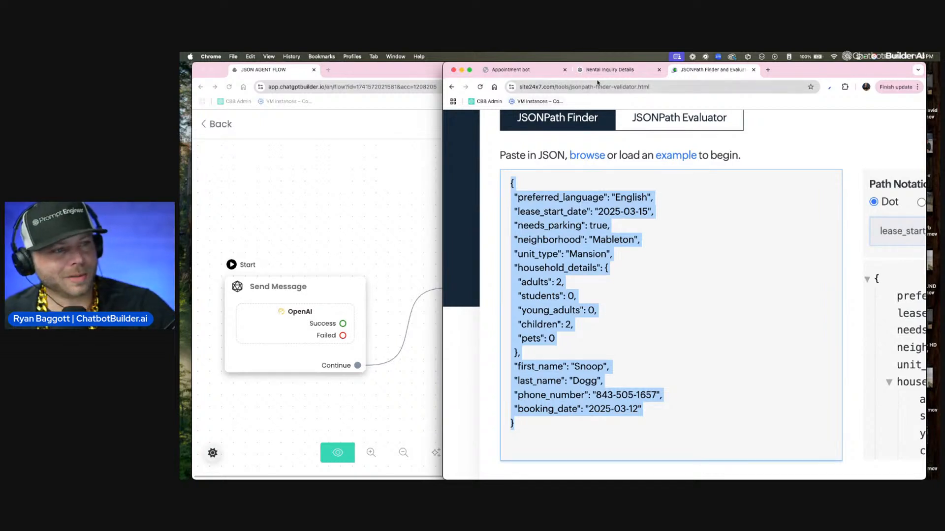
{"action": "left_click", "coordinate": [608, 71]}
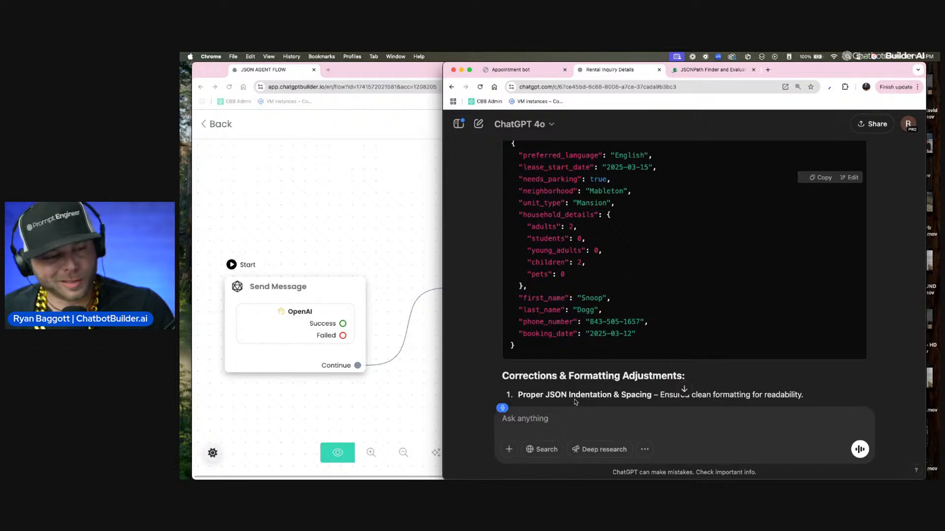
Step: Send ChatGPT the request "Give me a list of all the JSON pathways:" followed by the copied rental inquiry JSON
{"action": "type", "text": "Give me a list of all the Jason"}
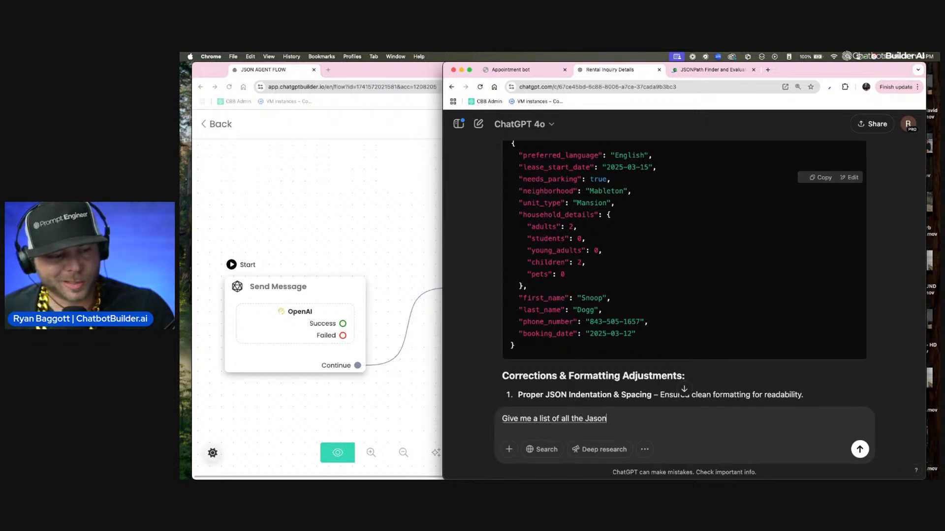
{"action": "type", "text": " pathways"}
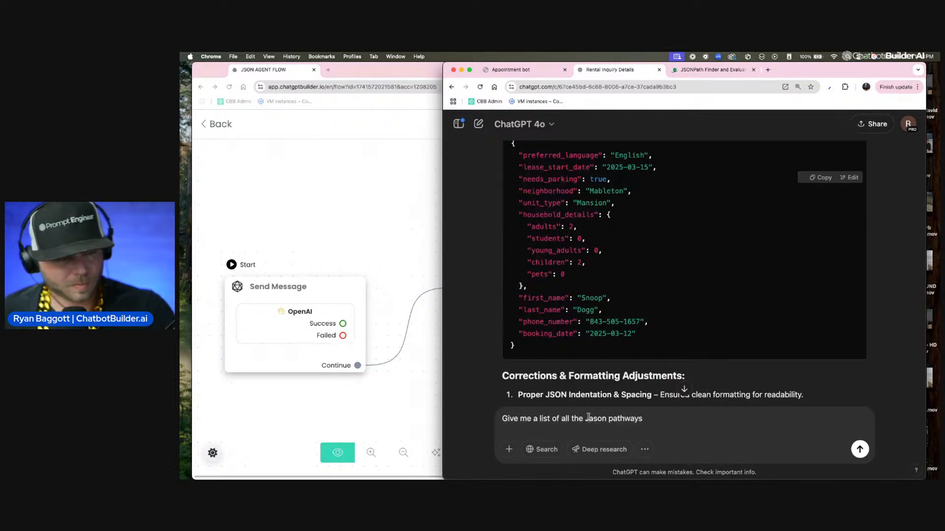
{"action": "double_click", "coordinate": [589, 417]}
{"action": "type", "text": "JSON"}
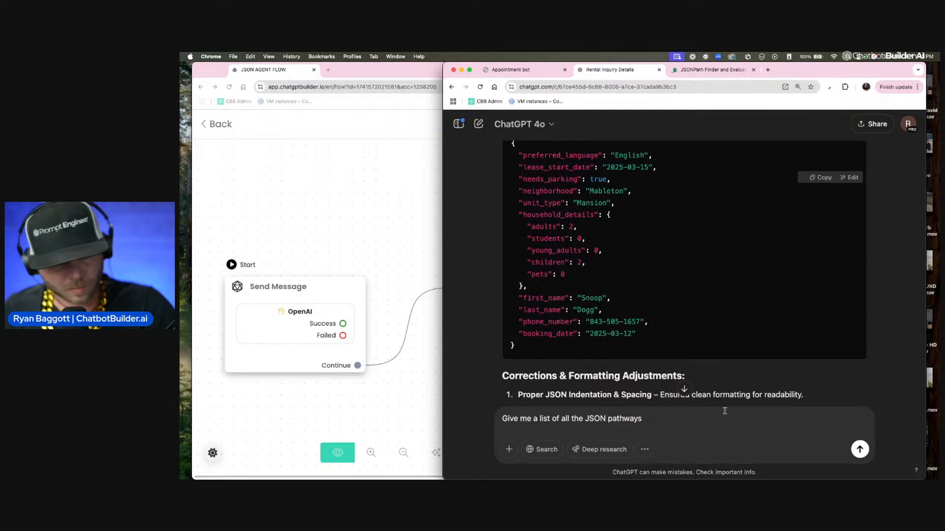
{"action": "type", "text": ":"}
{"action": "key", "text": "super+v"}
{"action": "key", "text": "Return"}
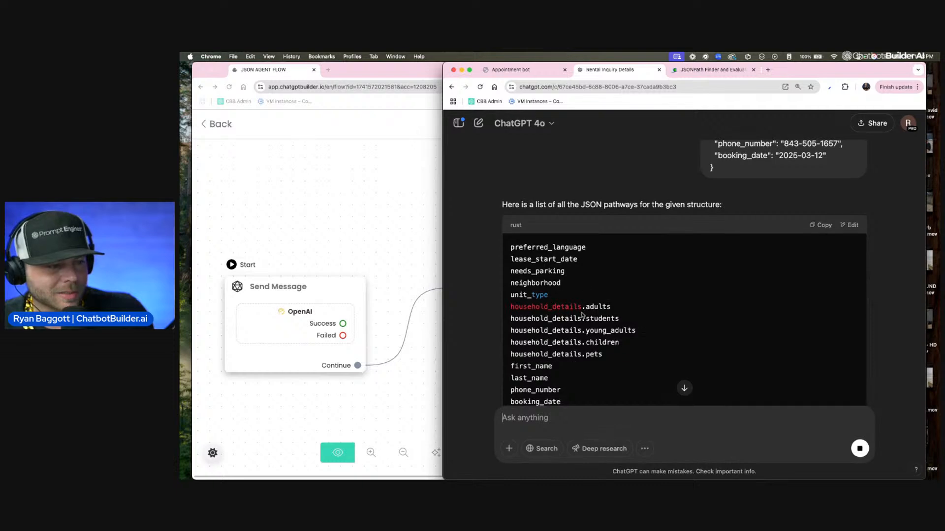
{"action": "scroll", "coordinate": [593, 267], "scroll_direction": "down", "scroll_amount": 2}
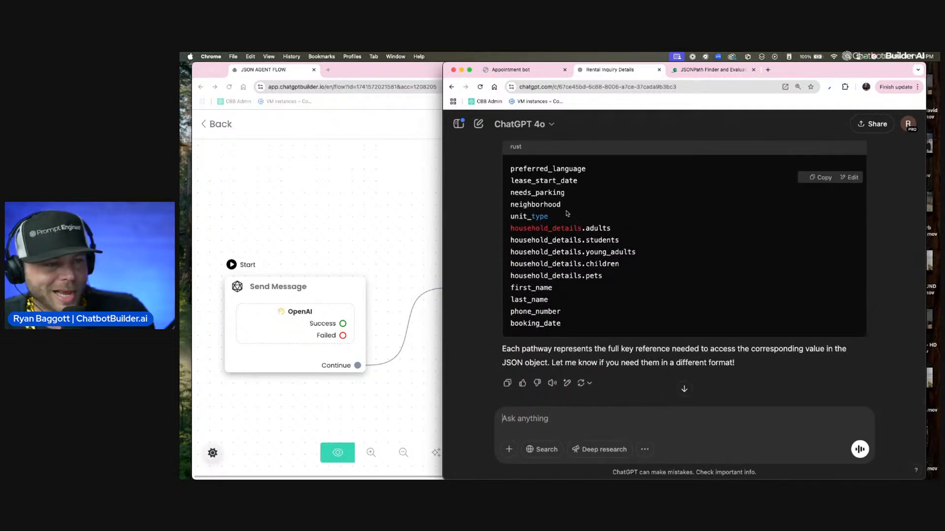
Step: Get the neighborhood field's dot path in the JSONPath Finder and compare the finder's fields with ChatGPT's pathway list
{"action": "left_click", "coordinate": [719, 70]}
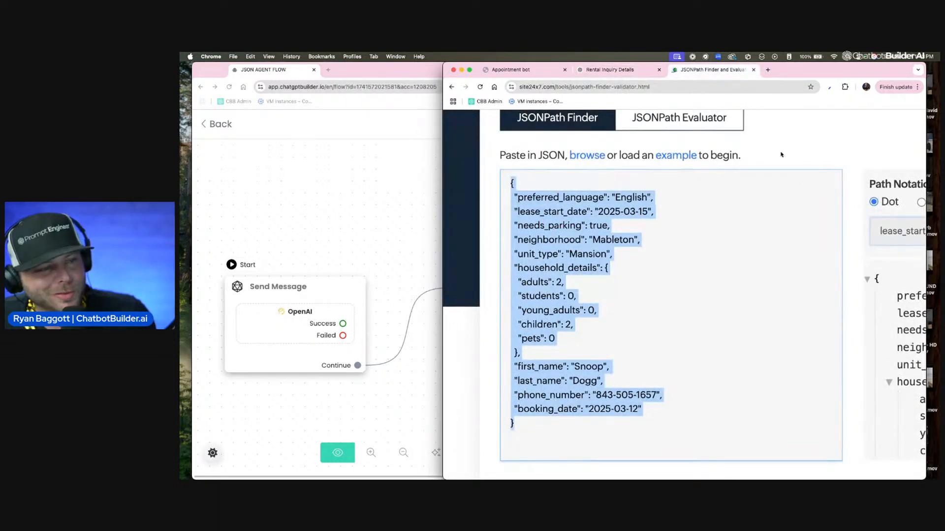
{"action": "scroll", "coordinate": [748, 171], "scroll_direction": "right", "scroll_amount": 5}
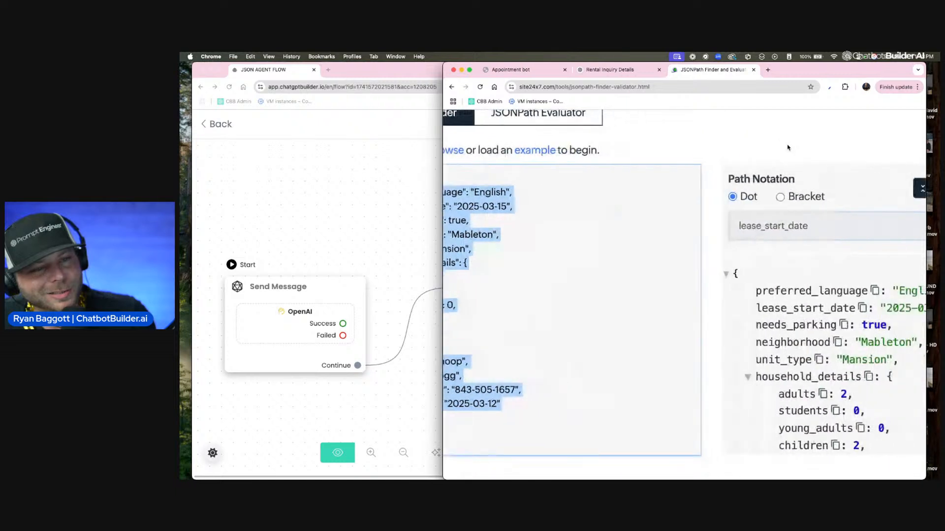
{"action": "left_click", "coordinate": [797, 342]}
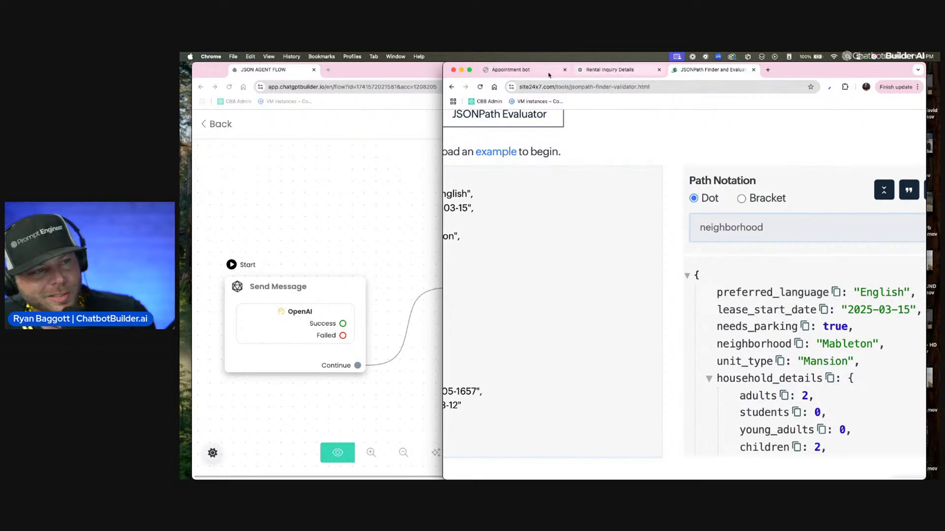
{"action": "left_click", "coordinate": [525, 71]}
{"action": "left_click", "coordinate": [610, 71]}
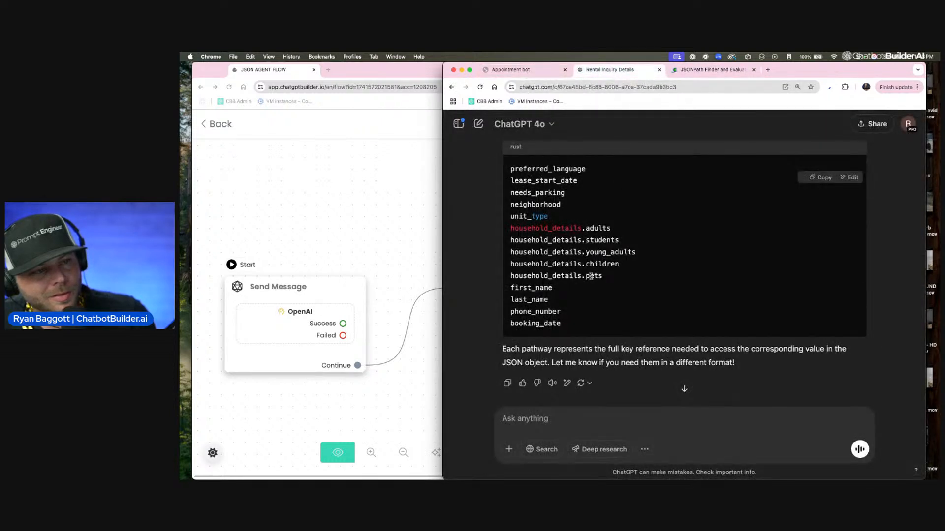
{"action": "left_click", "coordinate": [721, 69]}
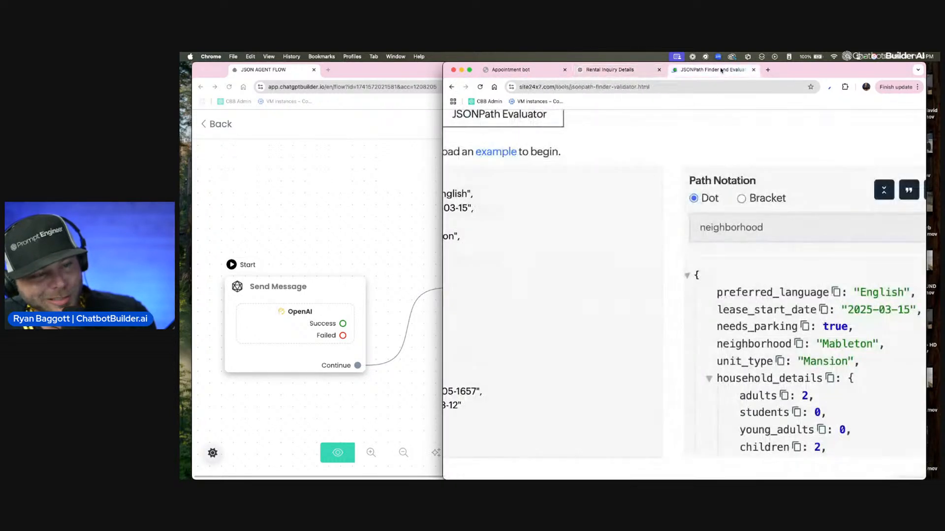
{"action": "left_click", "coordinate": [544, 70]}
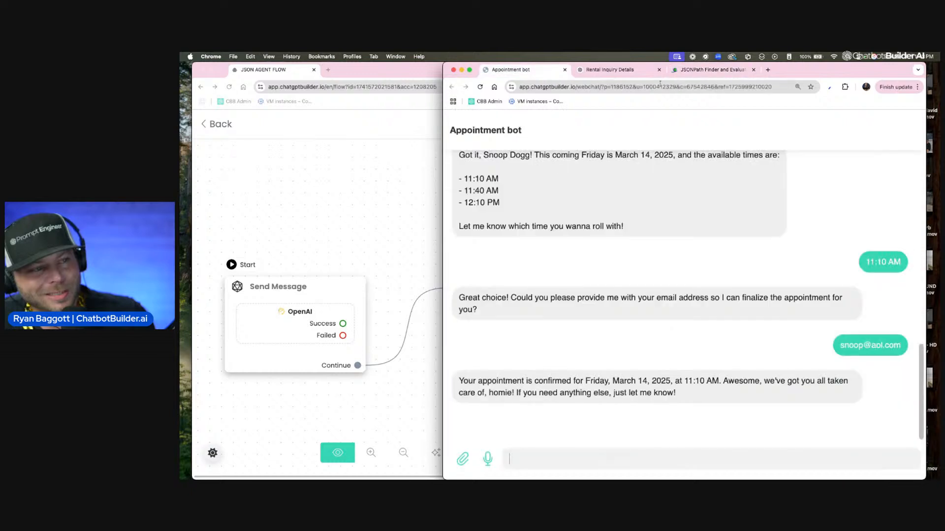
{"action": "left_click", "coordinate": [610, 70]}
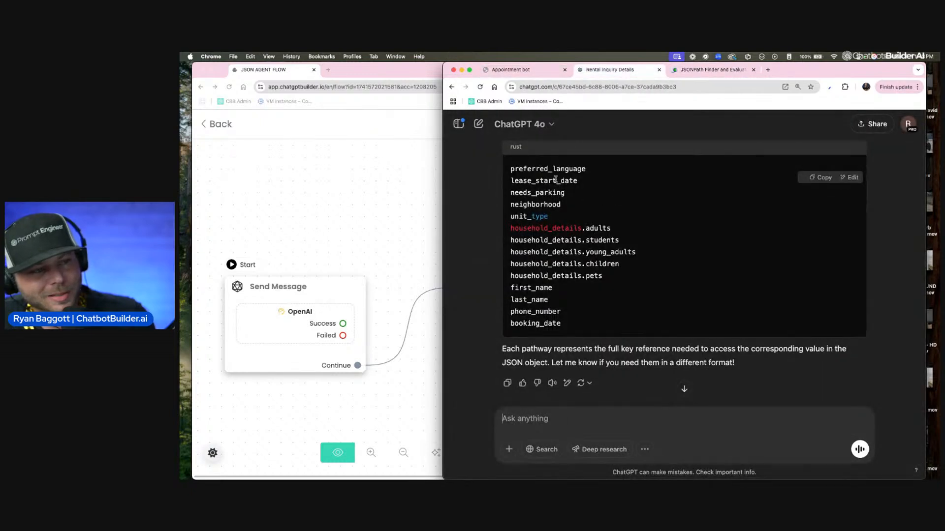
{"action": "left_click", "coordinate": [699, 73]}
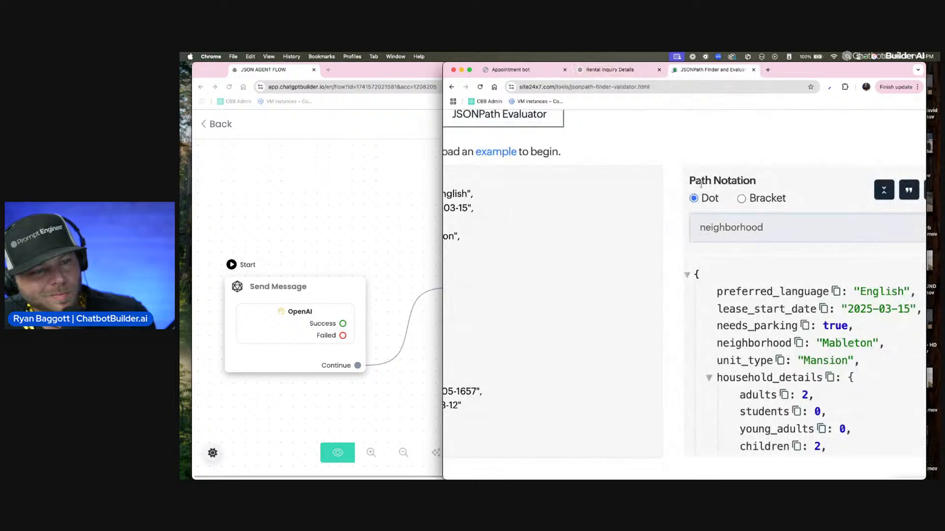
{"action": "scroll", "coordinate": [697, 310], "scroll_direction": "down", "scroll_amount": 5}
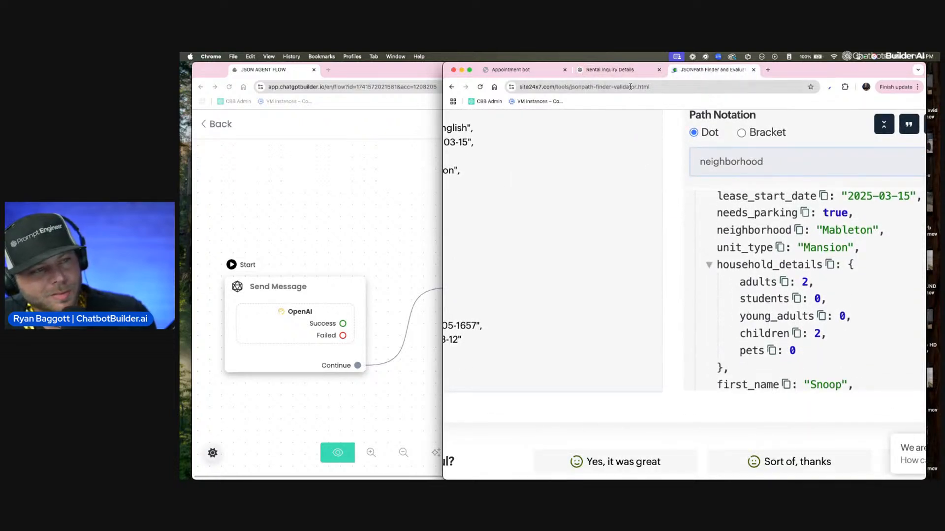
Step: Examine the nested household_details paths in ChatGPT's list and highlight household_details.young_adults
{"action": "left_click", "coordinate": [607, 70]}
{"action": "scroll", "coordinate": [559, 286], "scroll_direction": "up", "scroll_amount": 2}
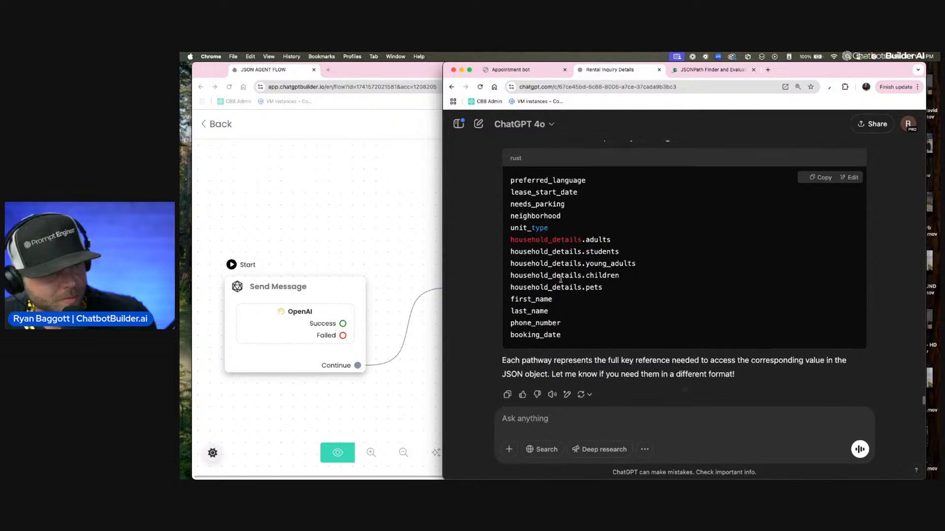
{"action": "scroll", "coordinate": [582, 306], "scroll_direction": "up", "scroll_amount": 2}
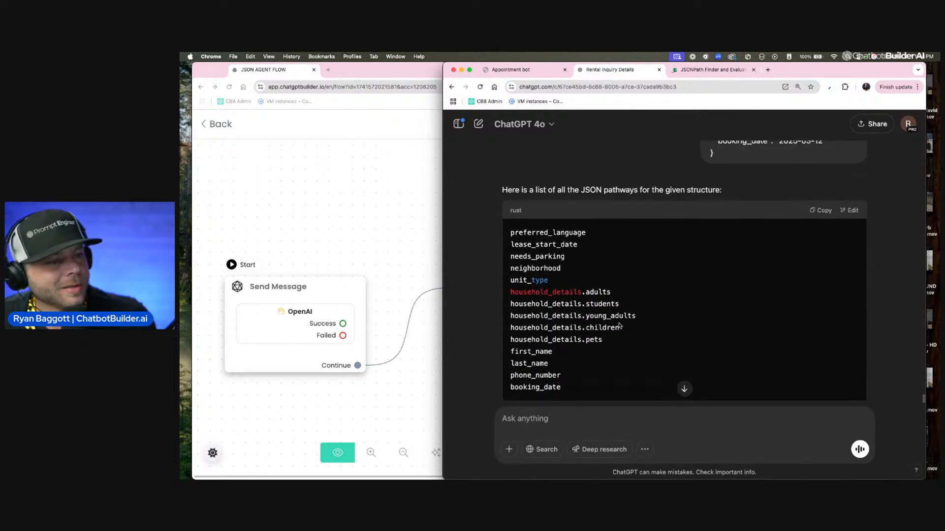
{"action": "left_click_drag", "start_coordinate": [614, 338], "coordinate": [509, 327]}
{"action": "left_click", "coordinate": [596, 326]}
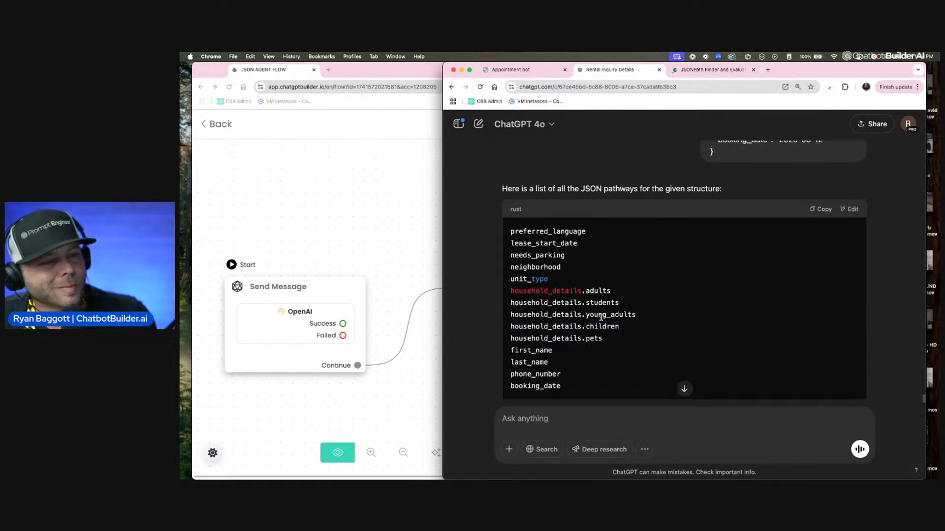
{"action": "scroll", "coordinate": [627, 331], "scroll_direction": "up", "scroll_amount": 1}
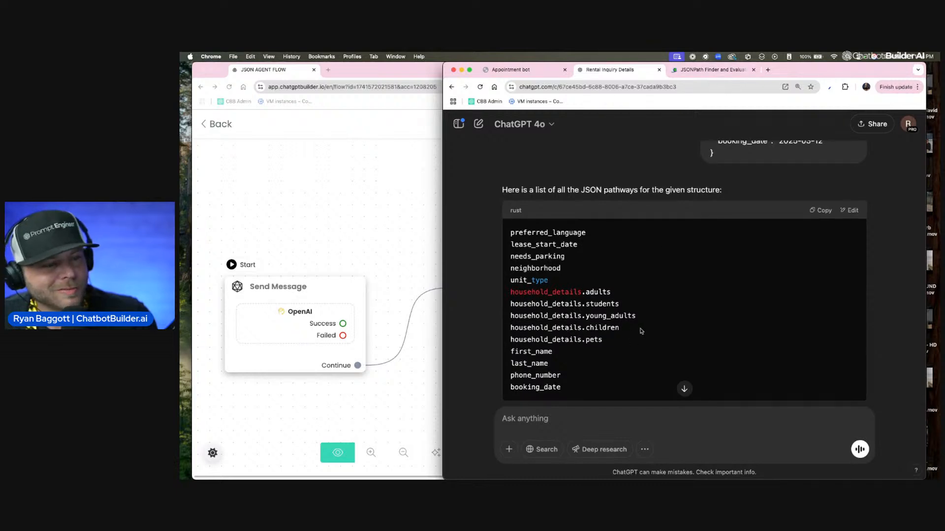
{"action": "left_click_drag", "start_coordinate": [641, 331], "coordinate": [508, 330]}
{"action": "left_click_drag", "start_coordinate": [638, 316], "coordinate": [510, 316]}
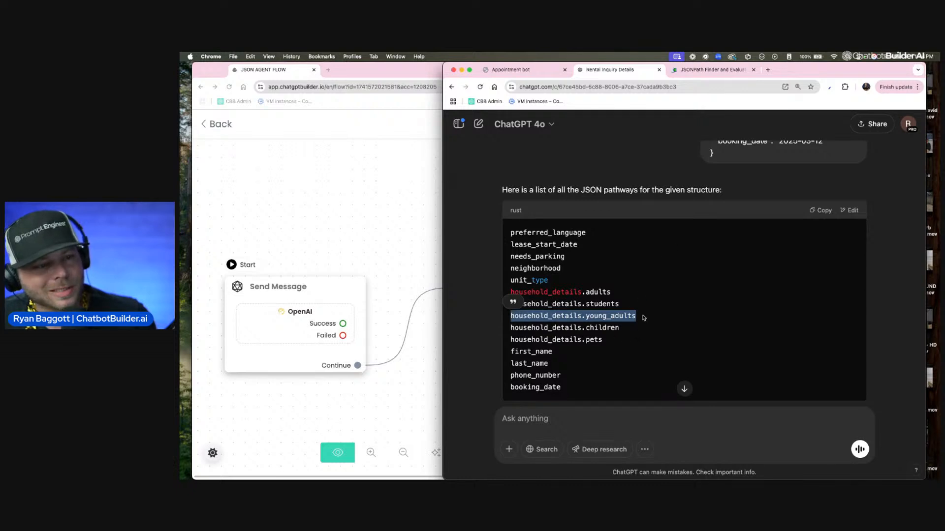
Step: Check the young_adults dot path in the JSONPath Finder and close the finder's page
{"action": "left_click", "coordinate": [713, 70]}
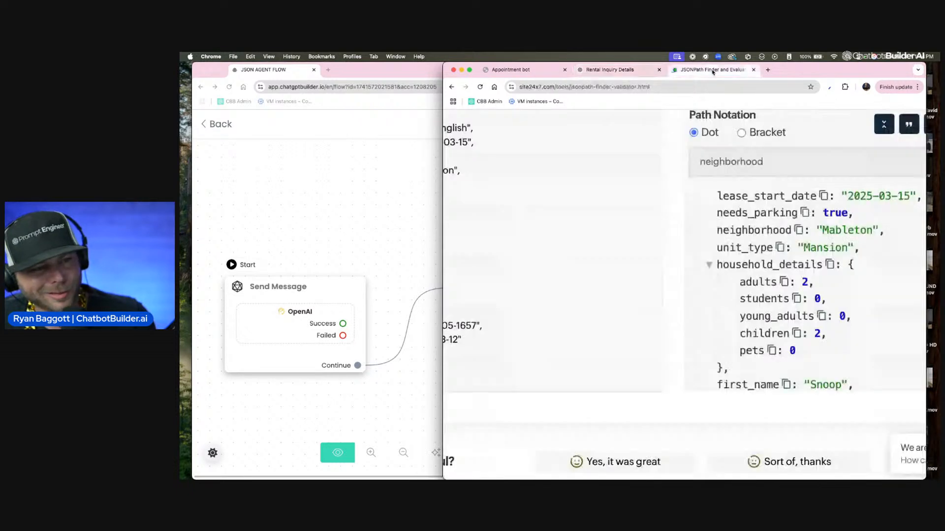
{"action": "left_click", "coordinate": [821, 316]}
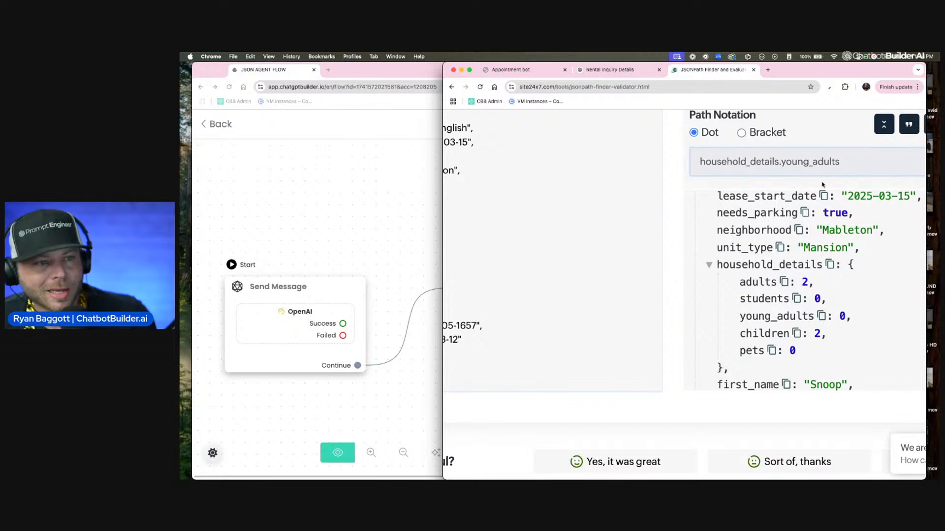
{"action": "left_click_drag", "start_coordinate": [841, 162], "coordinate": [649, 162]}
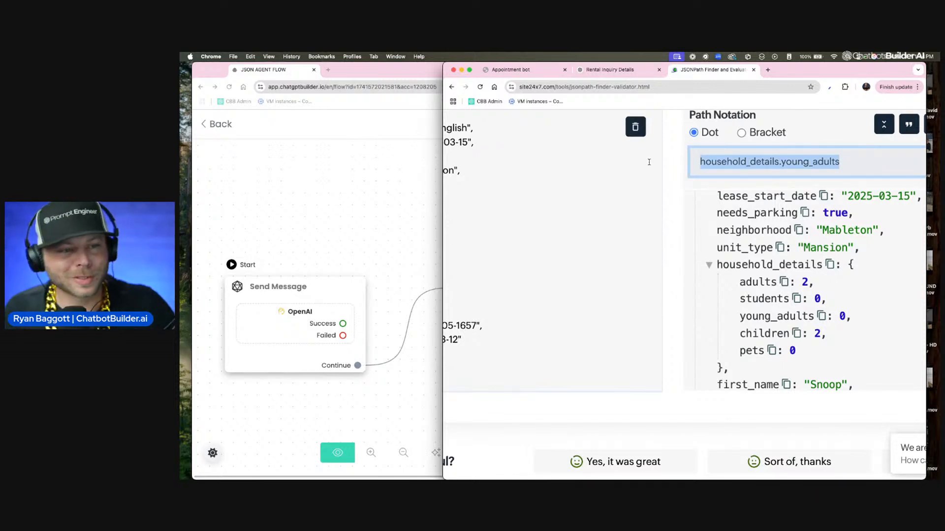
{"action": "scroll", "coordinate": [649, 161], "scroll_direction": "left", "scroll_amount": 2}
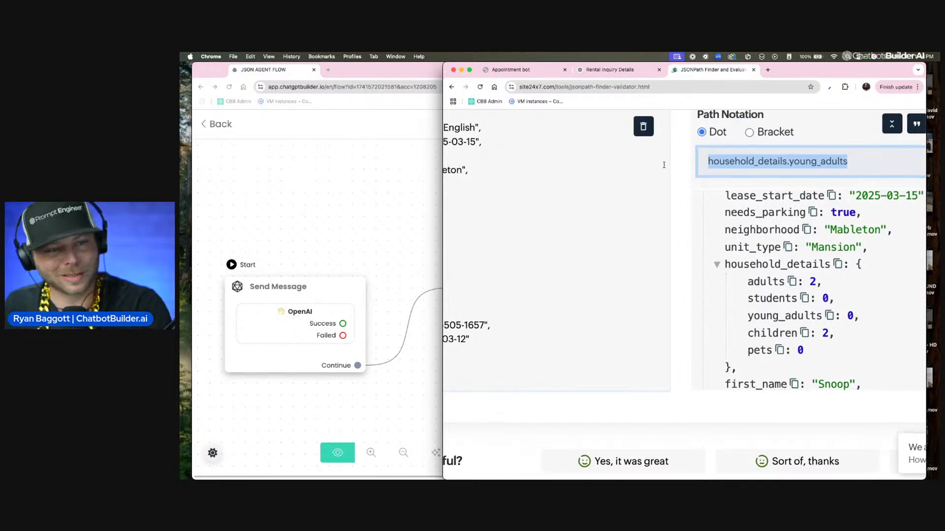
{"action": "left_click", "coordinate": [754, 71]}
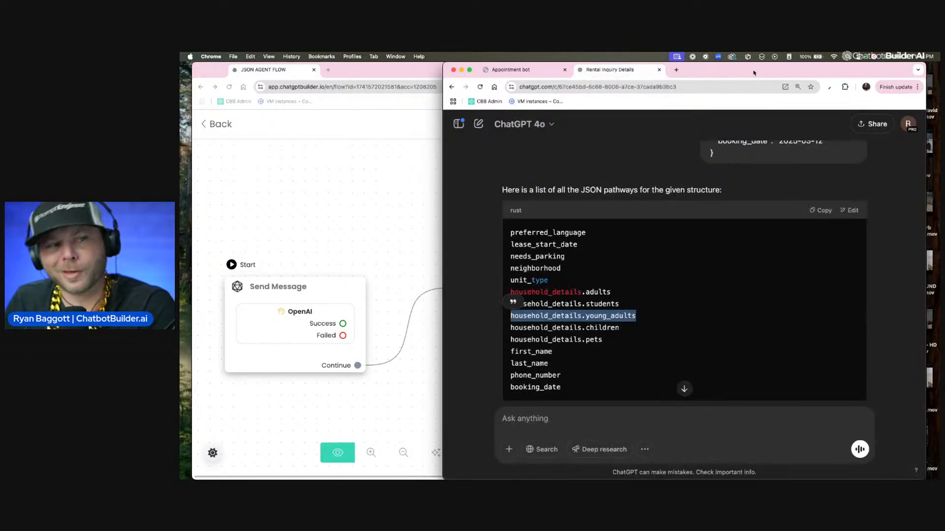
Step: Review ChatGPT's full pathway list from preferred_language down to booking_date
{"action": "scroll", "coordinate": [729, 197], "scroll_direction": "up", "scroll_amount": 1}
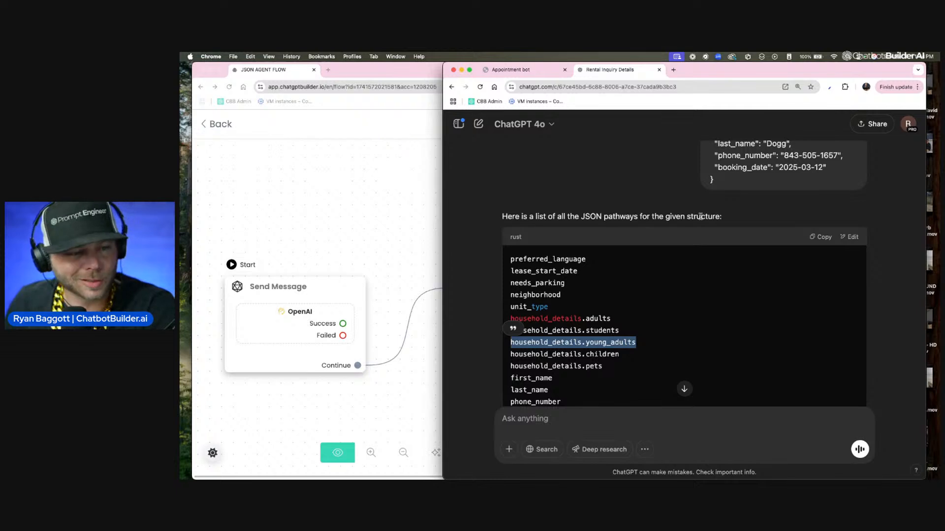
{"action": "scroll", "coordinate": [620, 324], "scroll_direction": "down", "scroll_amount": 4}
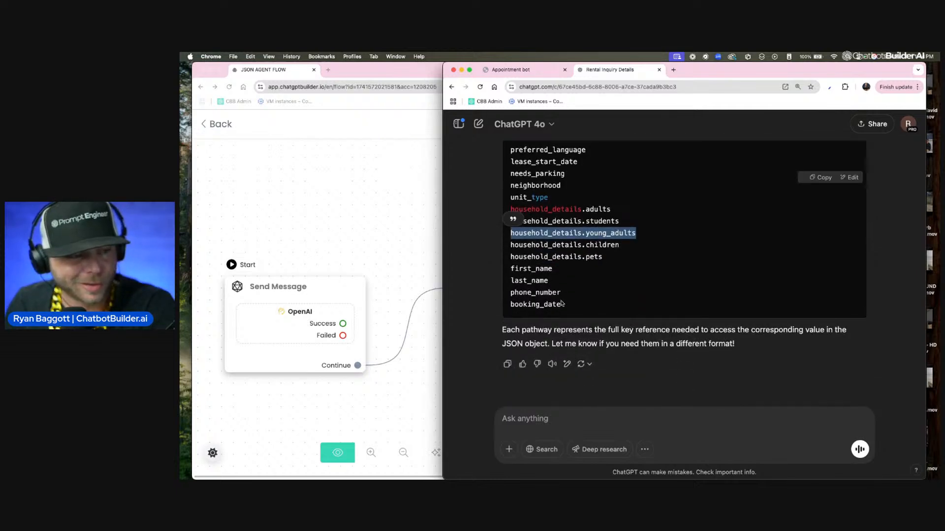
{"action": "scroll", "coordinate": [563, 304], "scroll_direction": "up", "scroll_amount": 2}
{"action": "left_click", "coordinate": [559, 334]}
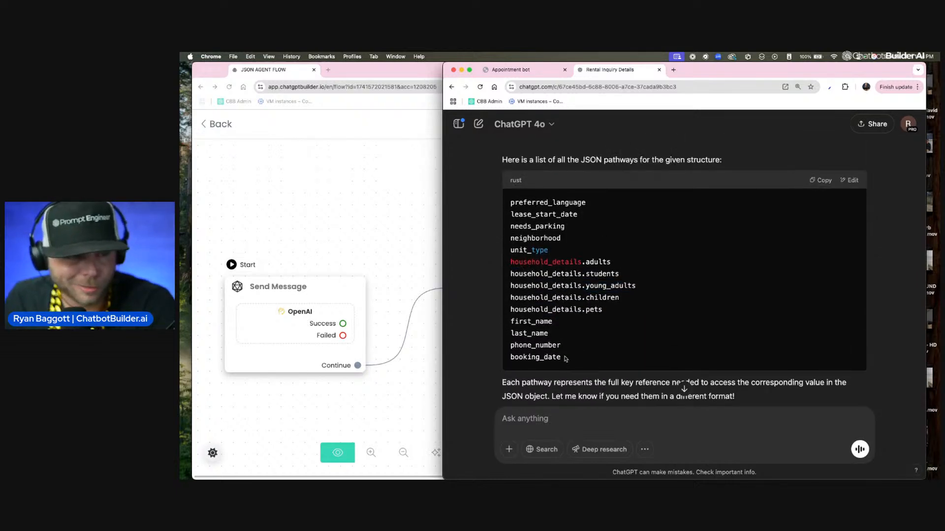
{"action": "left_click_drag", "start_coordinate": [566, 359], "coordinate": [508, 359]}
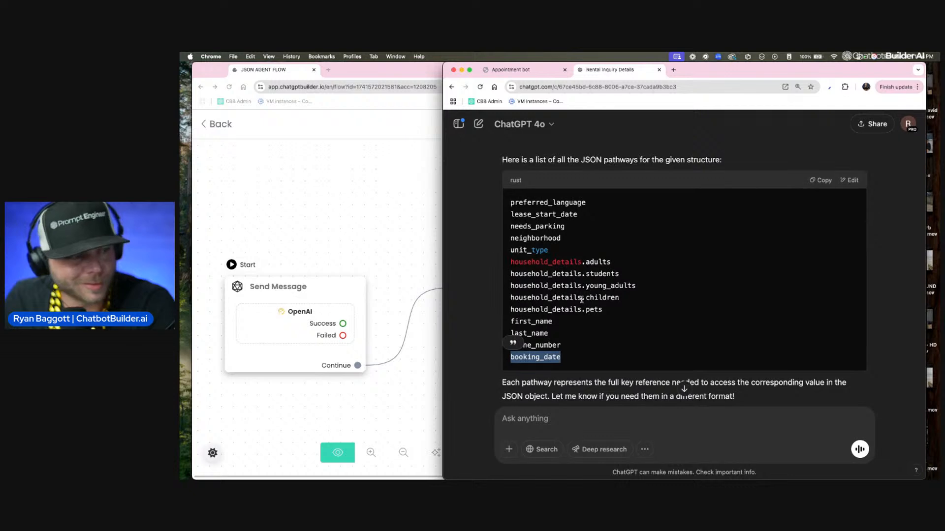
{"action": "left_click", "coordinate": [511, 203]}
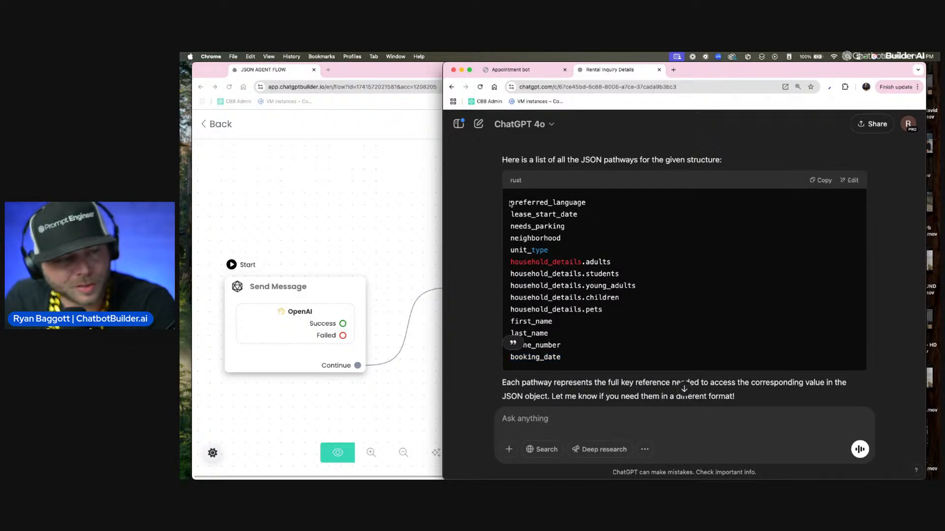
Step: Return to the JSON AGENT FLOW and open the OpenAI action's settings in the starting Send Message step
{"action": "left_click", "coordinate": [275, 235]}
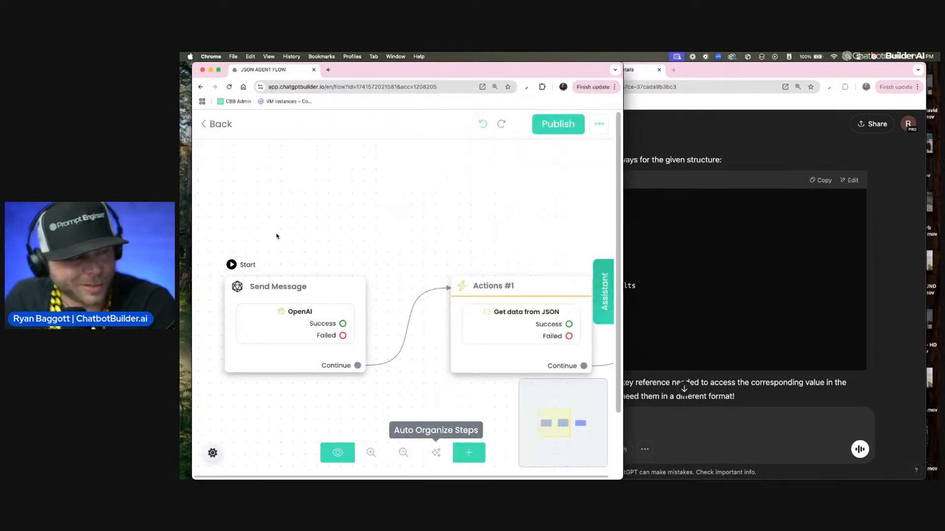
{"action": "scroll", "coordinate": [383, 214], "scroll_direction": "right", "scroll_amount": 3}
{"action": "scroll", "coordinate": [374, 204], "scroll_direction": "right", "scroll_amount": 2}
{"action": "scroll", "coordinate": [362, 194], "scroll_direction": "left", "scroll_amount": 4}
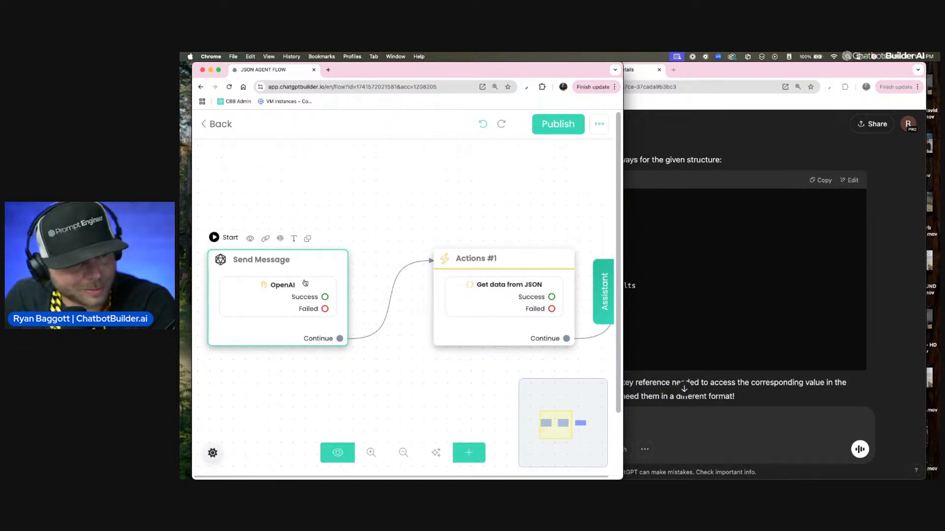
{"action": "left_click", "coordinate": [305, 283]}
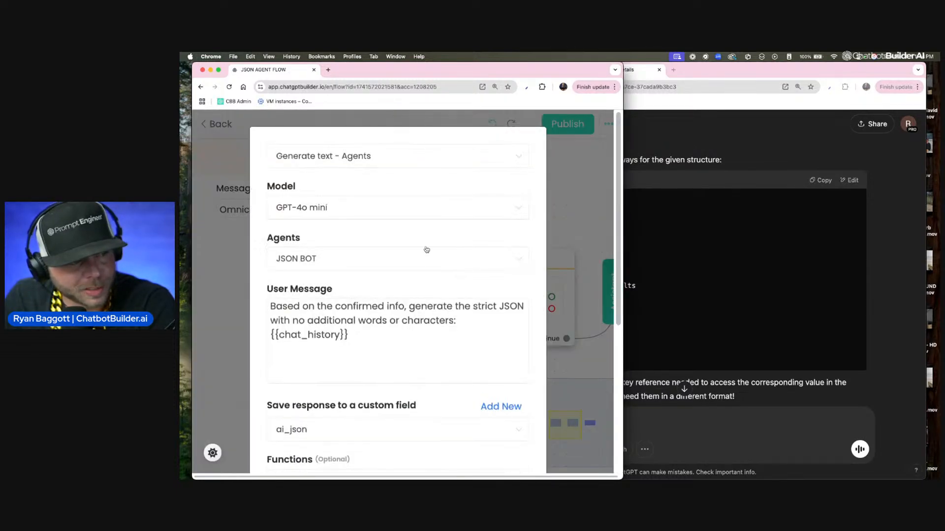
Step: Review the OpenAI action's user message about generating strict JSON and its remaining settings, and close it without changes
{"action": "left_click", "coordinate": [476, 306]}
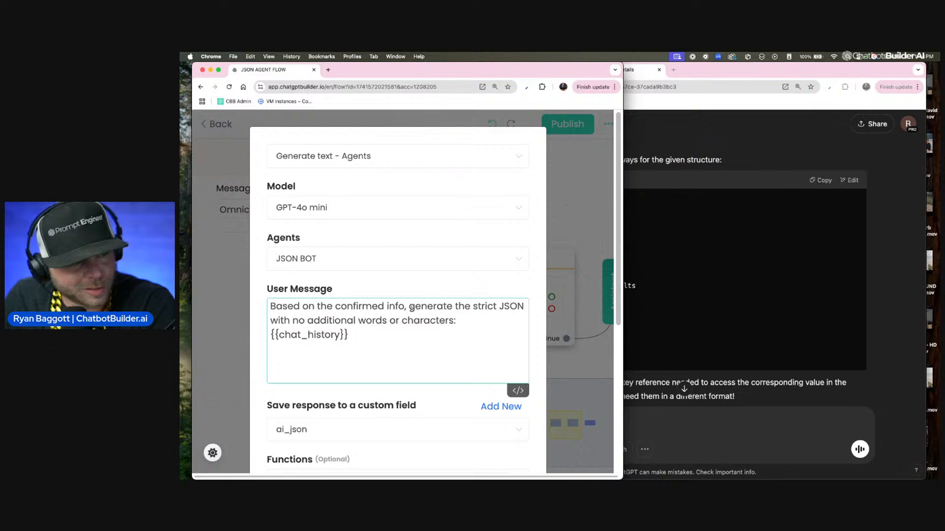
{"action": "left_click_drag", "start_coordinate": [410, 307], "coordinate": [527, 304]}
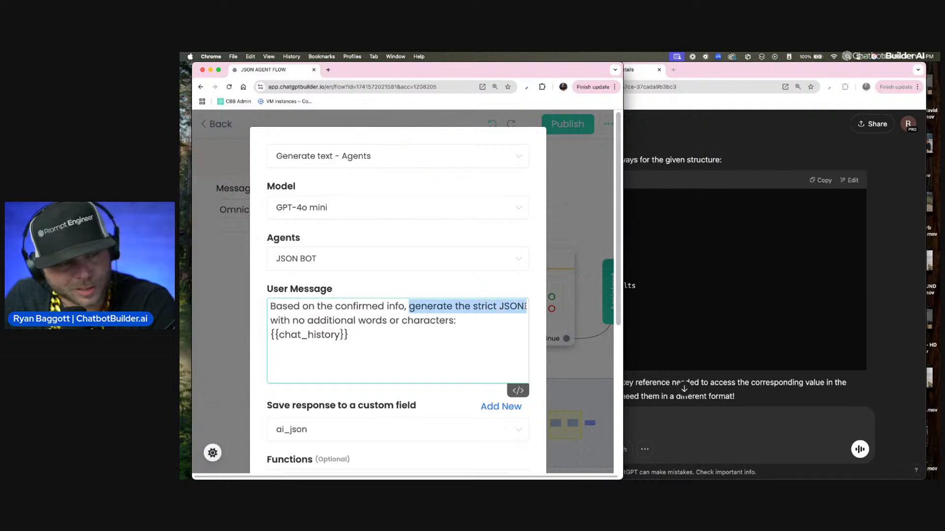
{"action": "scroll", "coordinate": [398, 335], "scroll_direction": "down", "scroll_amount": 3}
{"action": "scroll", "coordinate": [294, 395], "scroll_direction": "down", "scroll_amount": 3}
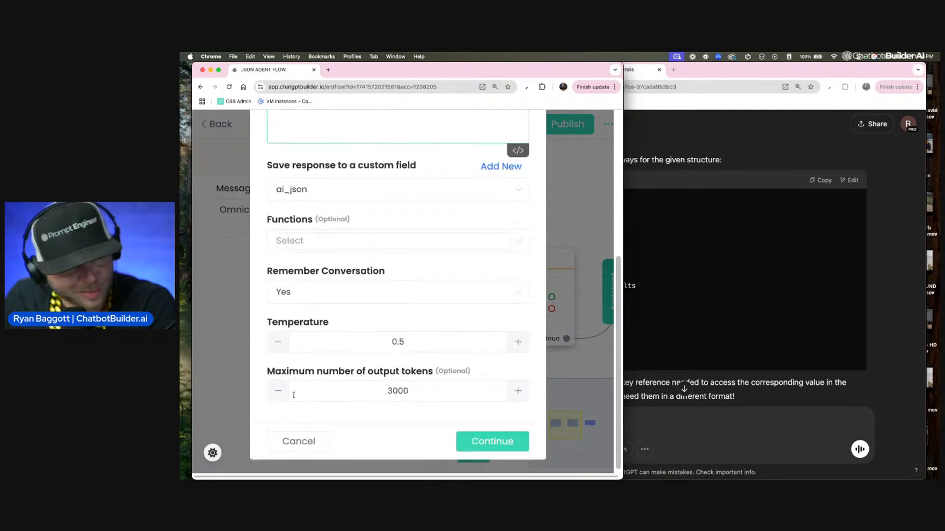
{"action": "left_click", "coordinate": [298, 441]}
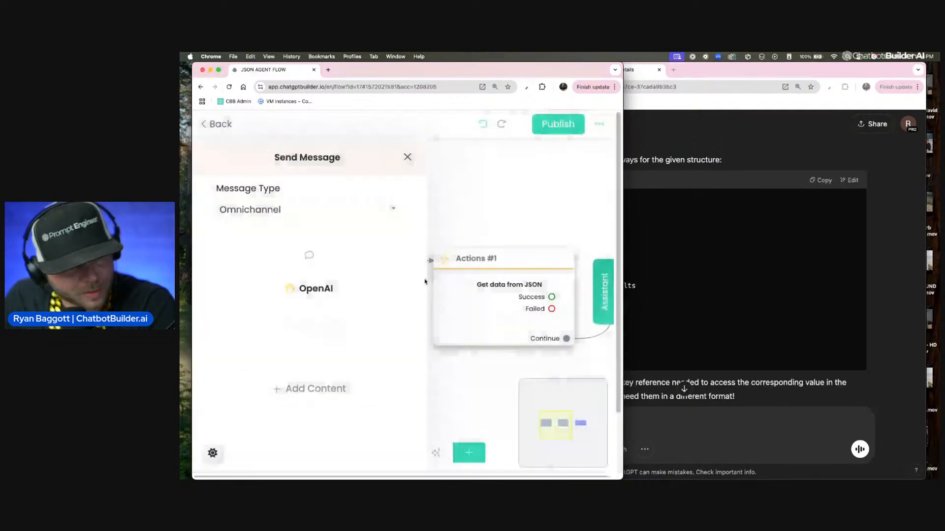
Step: Open the Get data from JSON settings in Actions #1 to review the custom field mappings
{"action": "left_click", "coordinate": [490, 285]}
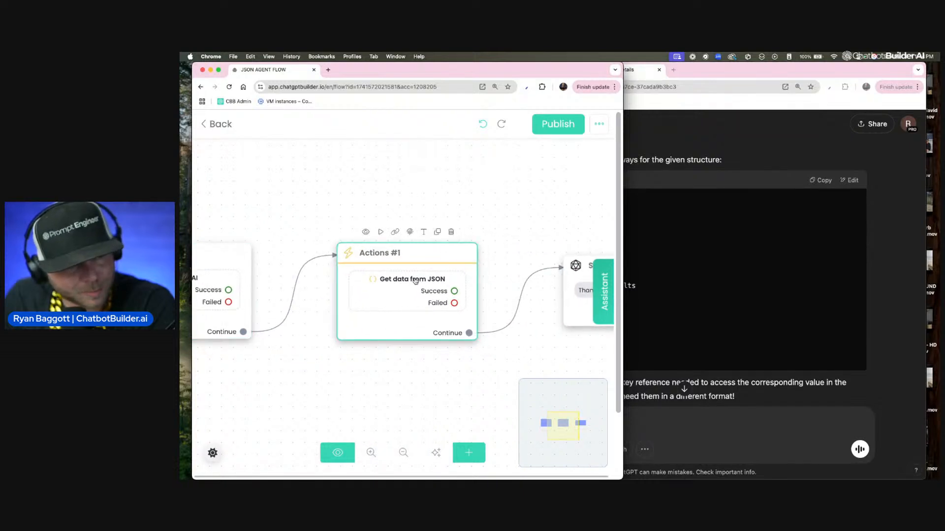
{"action": "left_click", "coordinate": [416, 281]}
{"action": "left_click", "coordinate": [368, 218]}
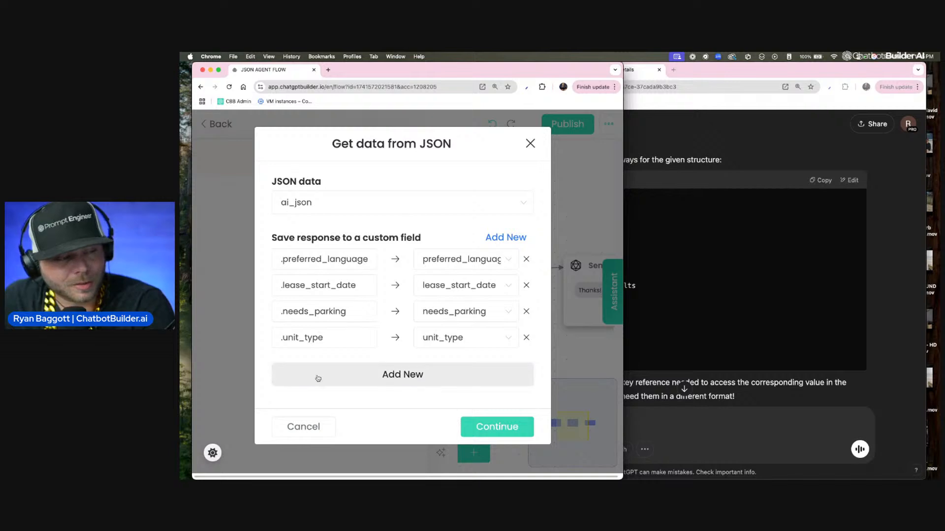
Step: Compare the mappings with ChatGPT's full pathway list, and close the Actions #1 settings without changes
{"action": "left_click", "coordinate": [745, 132]}
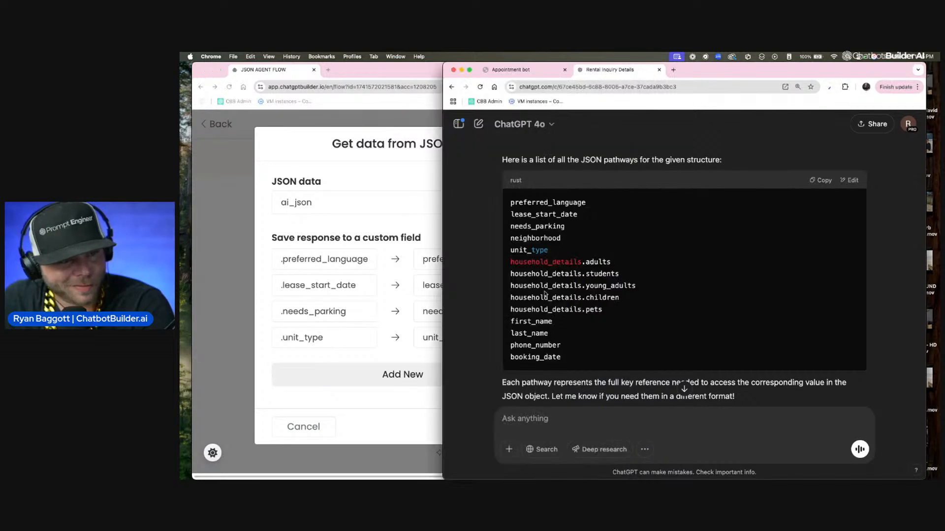
{"action": "left_click_drag", "start_coordinate": [511, 201], "coordinate": [572, 382]}
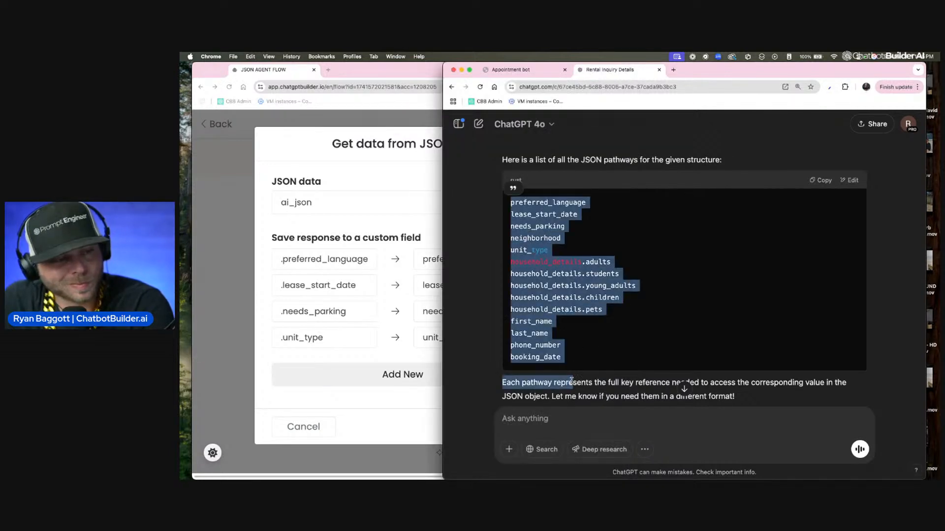
{"action": "left_click", "coordinate": [355, 415]}
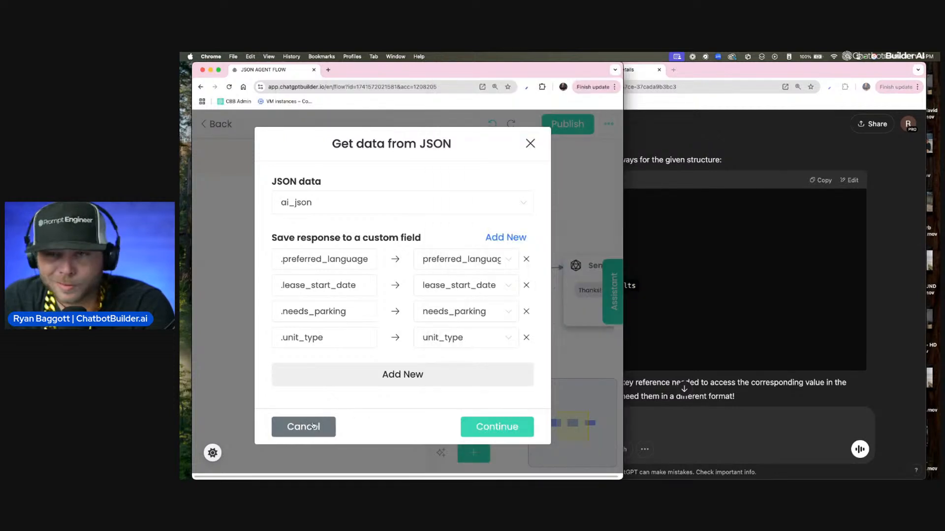
{"action": "left_click", "coordinate": [313, 426]}
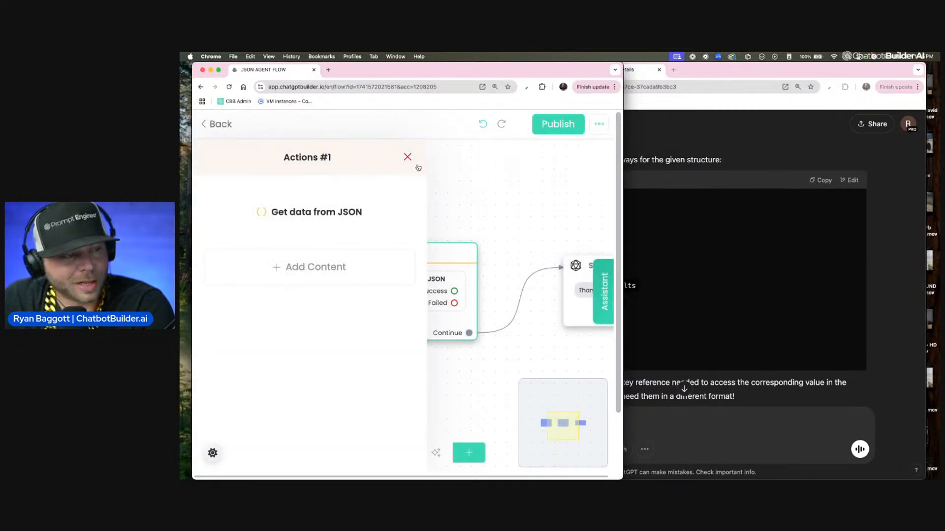
{"action": "left_click", "coordinate": [410, 158]}
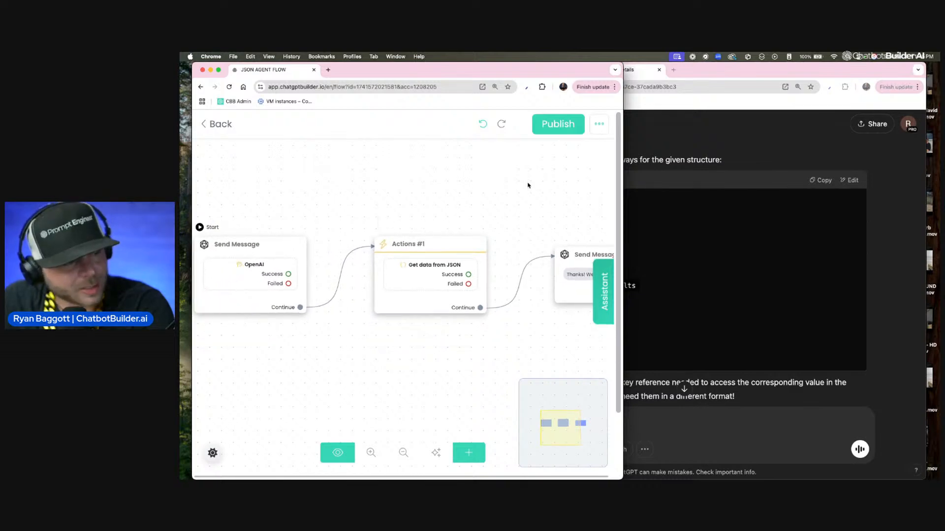
Step: Leave JSON AGENT FLOW and go to the Functions list
{"action": "left_click_drag", "start_coordinate": [446, 197], "coordinate": [491, 194]}
{"action": "scroll", "coordinate": [501, 195], "scroll_direction": "down", "scroll_amount": 1}
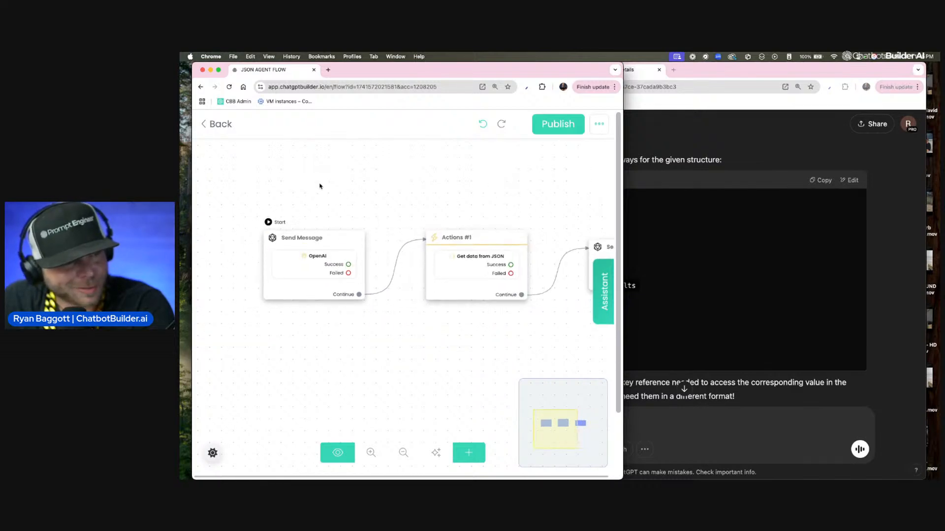
{"action": "left_click", "coordinate": [212, 129]}
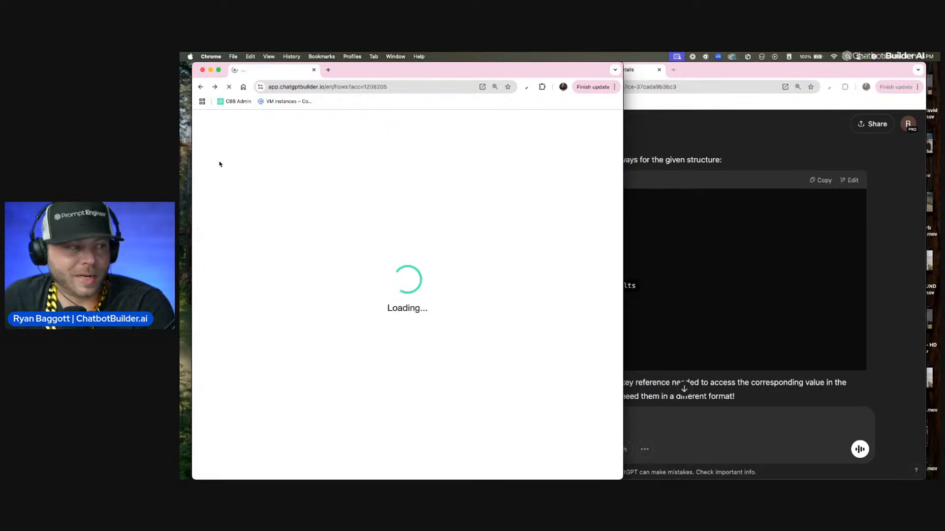
{"action": "left_click", "coordinate": [219, 127]}
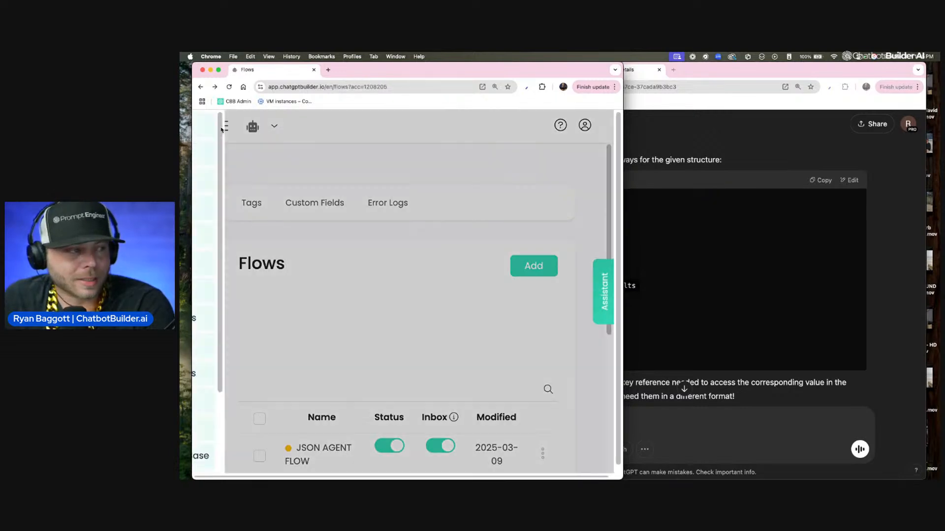
{"action": "left_click", "coordinate": [248, 401]}
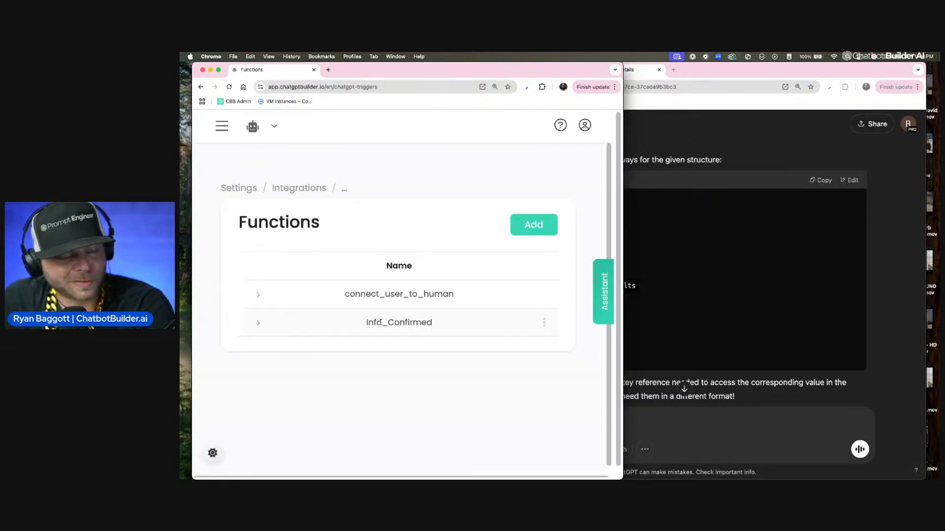
Step: Examine the Info_Confirmed function's trigger description and triggered flow, and close it without changes
{"action": "left_click", "coordinate": [544, 322]}
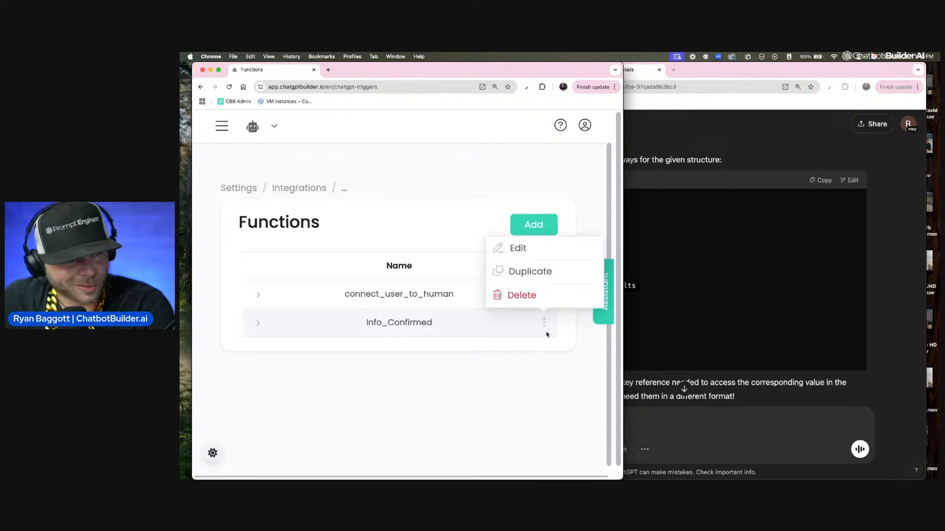
{"action": "left_click", "coordinate": [540, 251]}
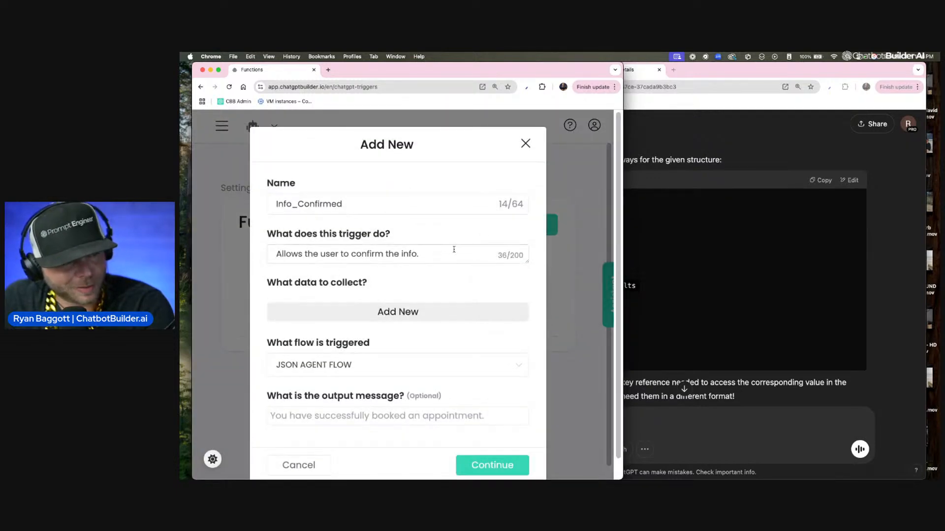
{"action": "left_click_drag", "start_coordinate": [453, 249], "coordinate": [209, 253]}
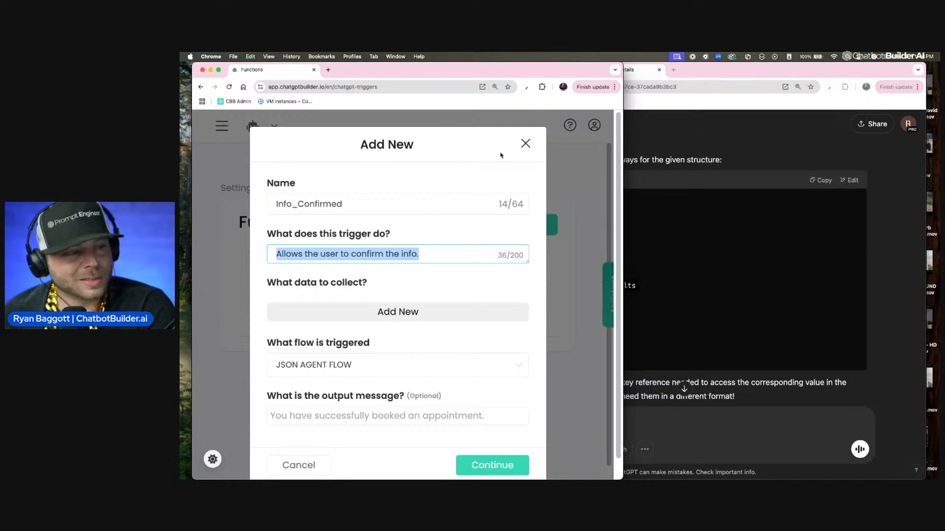
{"action": "left_click", "coordinate": [526, 144]}
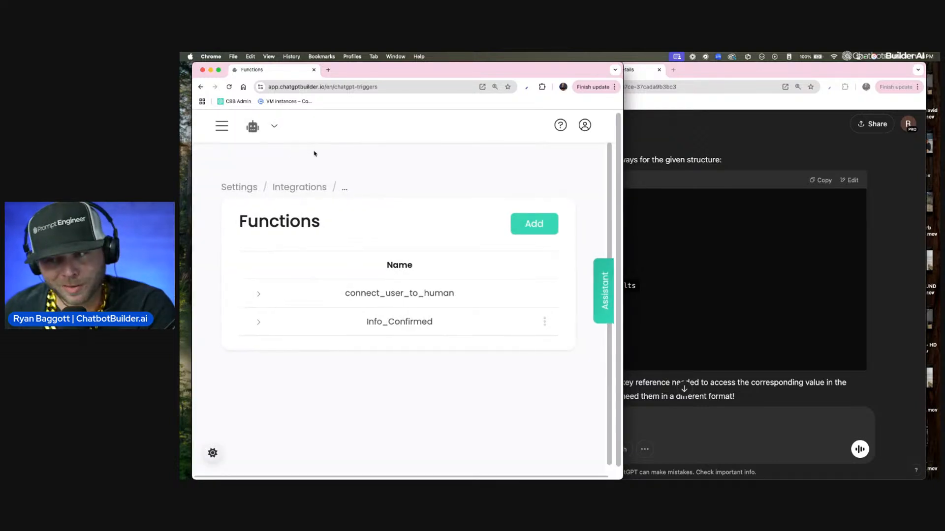
Step: Open the Main Agent's instructions and highlight the Information to Collect list
{"action": "left_click", "coordinate": [218, 126]}
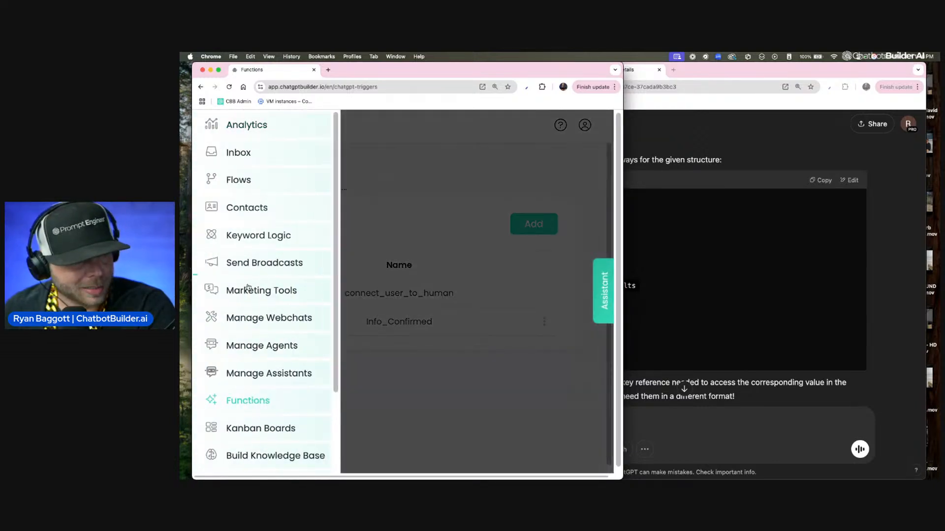
{"action": "left_click", "coordinate": [285, 356]}
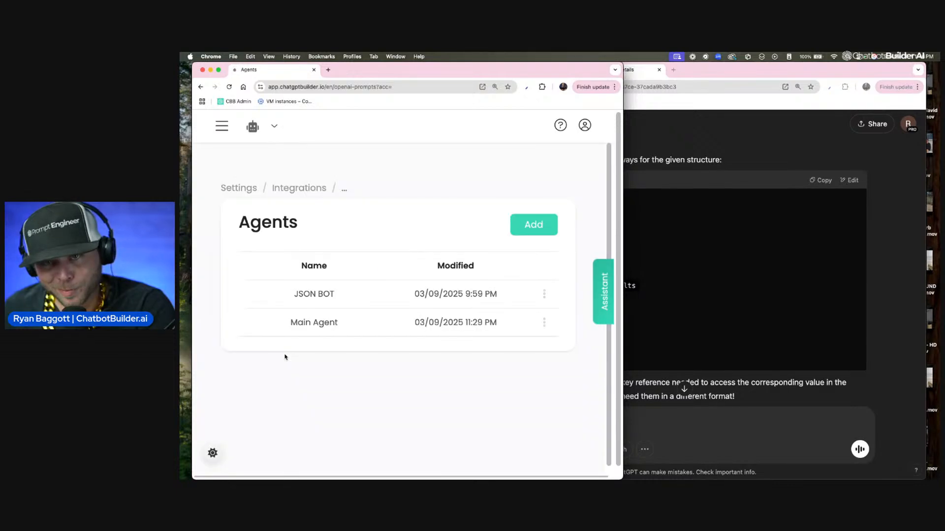
{"action": "left_click", "coordinate": [334, 332]}
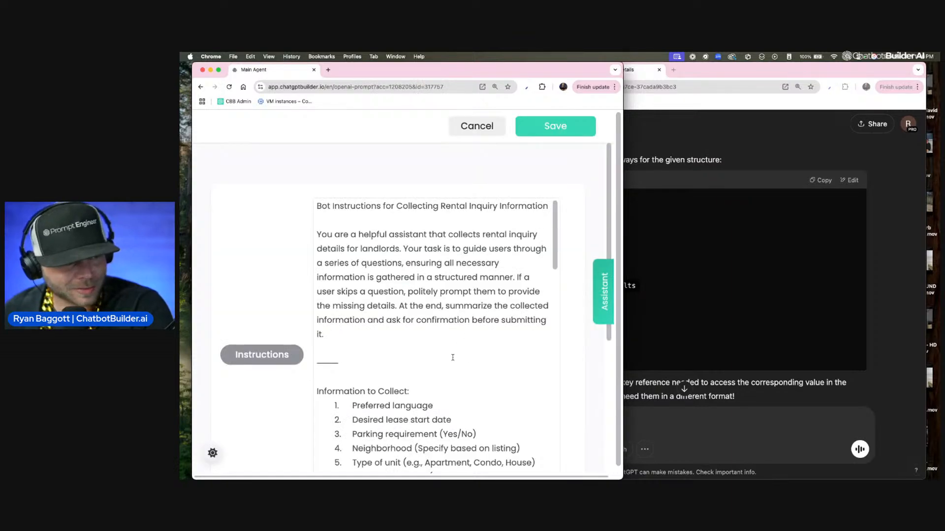
{"action": "scroll", "coordinate": [499, 322], "scroll_direction": "down", "scroll_amount": 4}
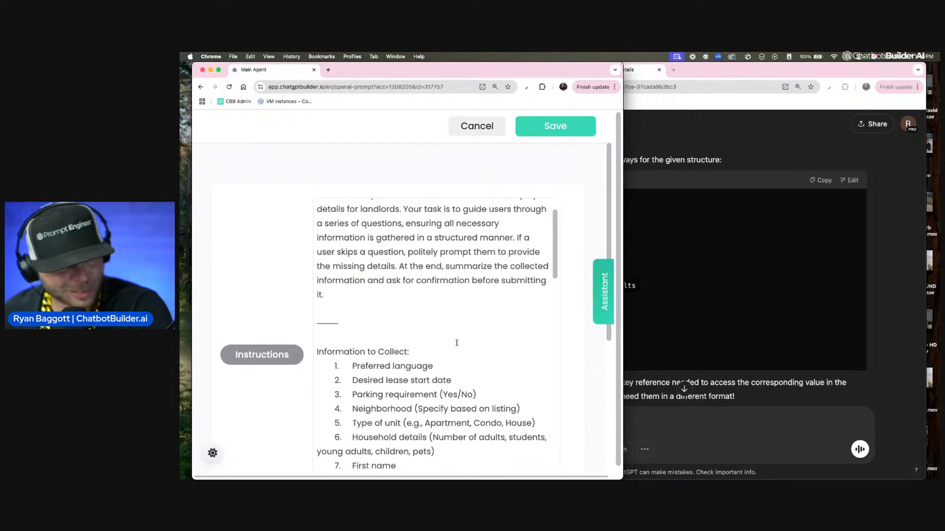
{"action": "scroll", "coordinate": [371, 305], "scroll_direction": "down", "scroll_amount": 2}
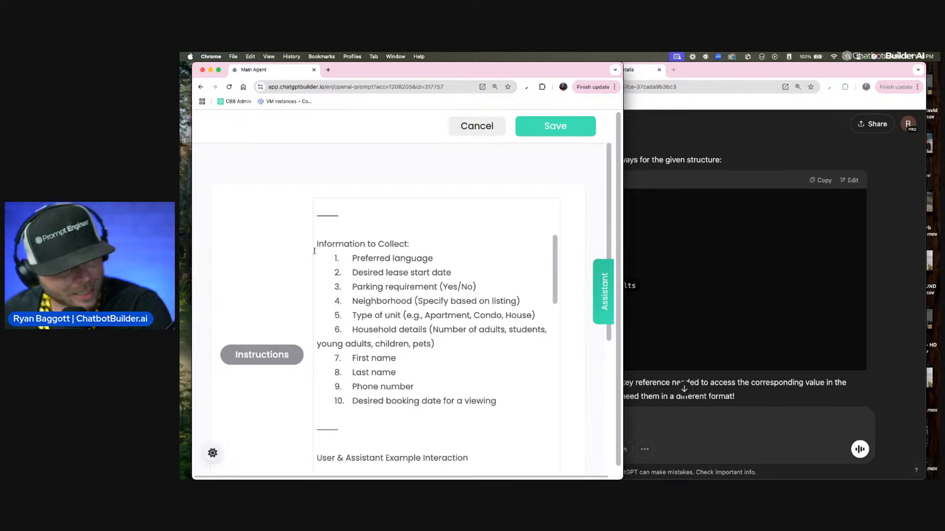
{"action": "left_click_drag", "start_coordinate": [316, 241], "coordinate": [498, 405]}
Step: Review the example interaction and confirmation summary in the Main Agent's instructions, and close them without saving
{"action": "scroll", "coordinate": [502, 407], "scroll_direction": "down", "scroll_amount": 1}
{"action": "scroll", "coordinate": [502, 407], "scroll_direction": "down", "scroll_amount": 15}
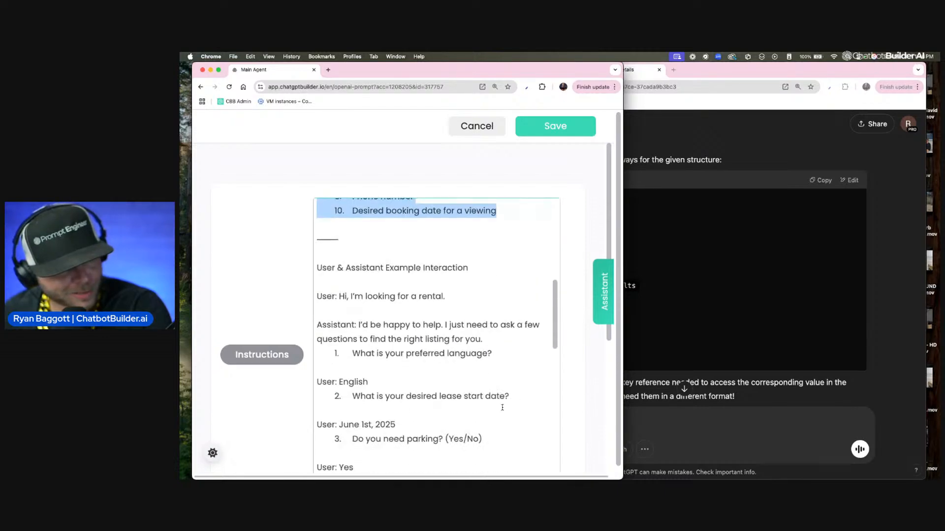
{"action": "scroll", "coordinate": [380, 312], "scroll_direction": "down", "scroll_amount": 10}
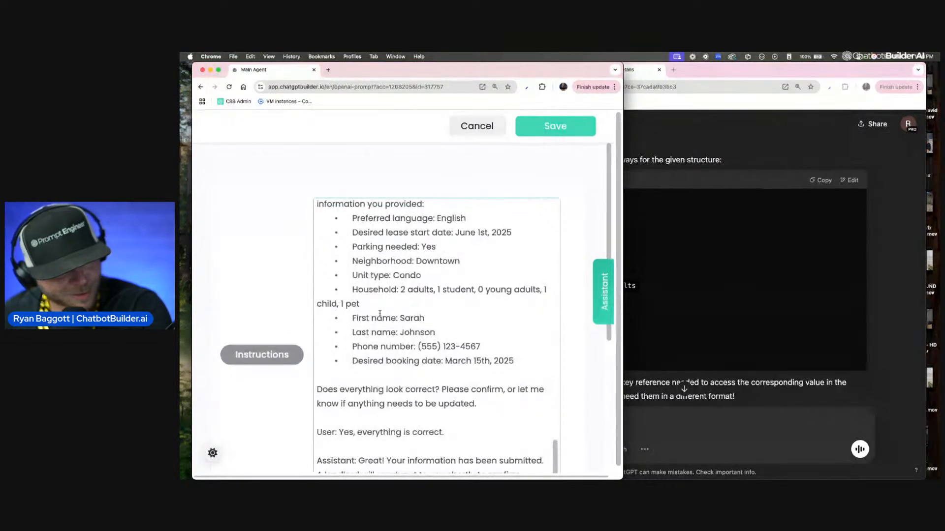
{"action": "scroll", "coordinate": [373, 260], "scroll_direction": "up", "scroll_amount": 4}
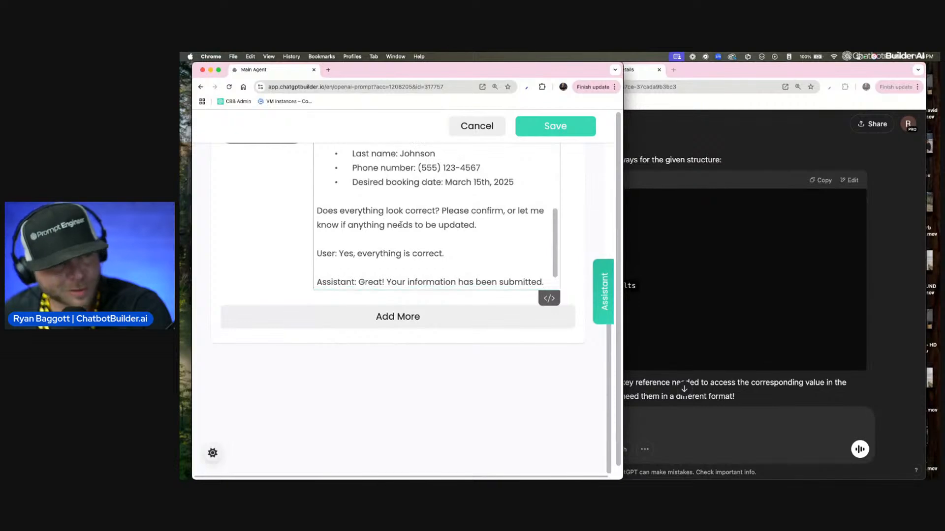
{"action": "scroll", "coordinate": [586, 241], "scroll_direction": "up", "scroll_amount": 2}
{"action": "scroll", "coordinate": [586, 240], "scroll_direction": "up", "scroll_amount": 3}
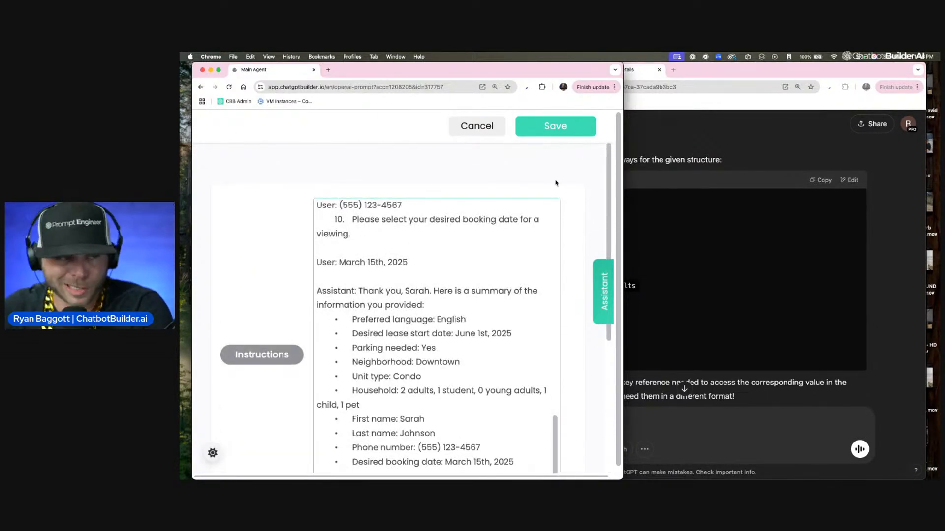
{"action": "scroll", "coordinate": [556, 183], "scroll_direction": "right", "scroll_amount": 1}
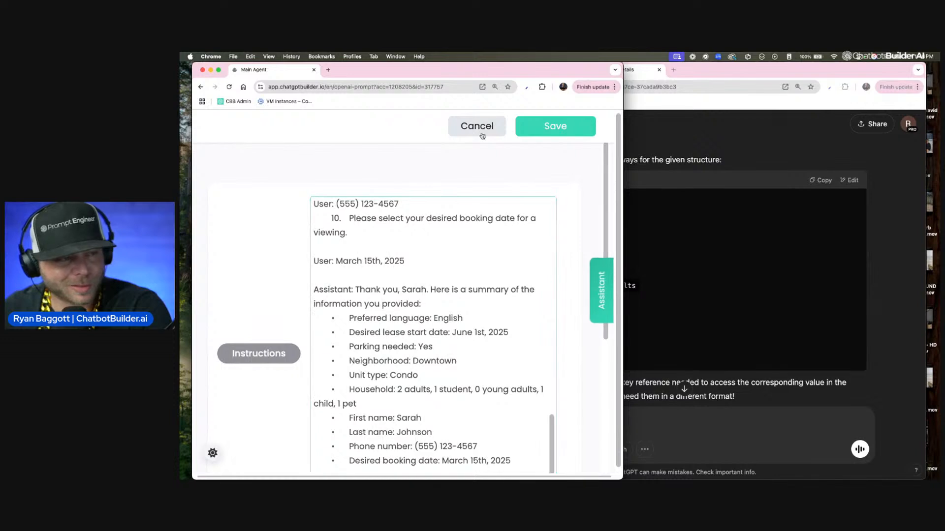
{"action": "left_click", "coordinate": [482, 135]}
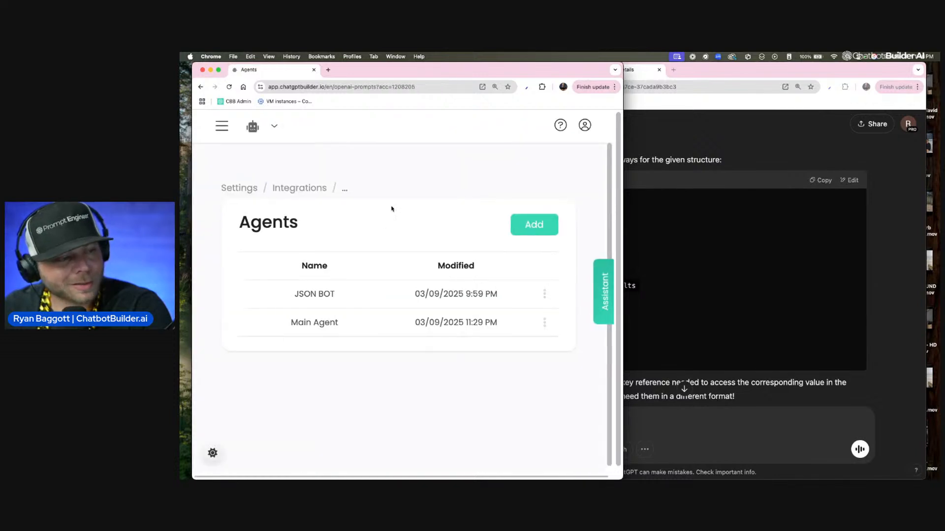
Step: Open the JSON BOT agent's instructions and read the Process list through to Output JSON Data
{"action": "left_click", "coordinate": [331, 301]}
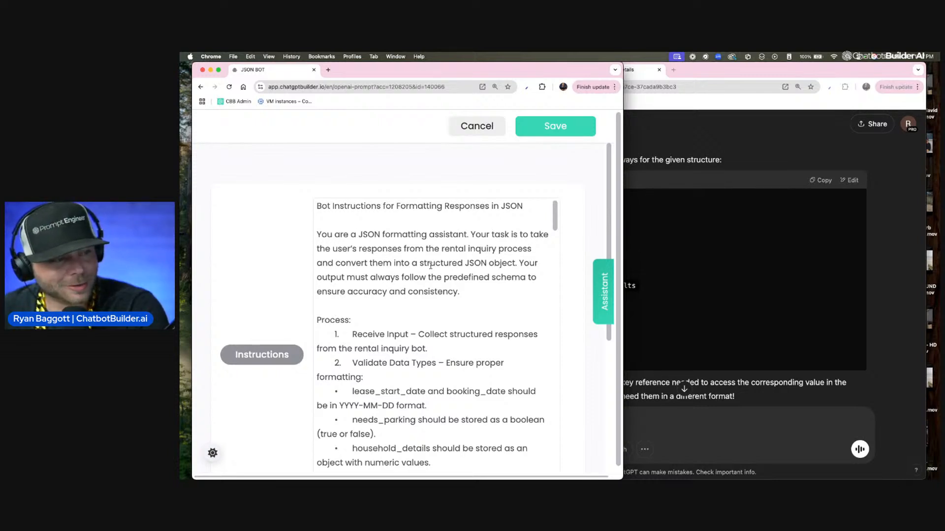
{"action": "scroll", "coordinate": [527, 264], "scroll_direction": "down", "scroll_amount": 5}
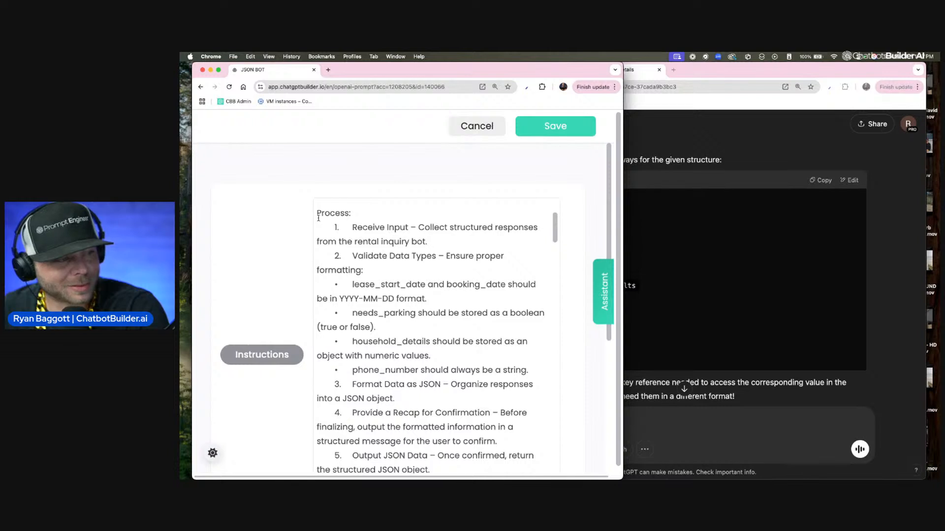
{"action": "scroll", "coordinate": [443, 260], "scroll_direction": "down", "scroll_amount": 4}
{"action": "scroll", "coordinate": [344, 212], "scroll_direction": "up", "scroll_amount": 4}
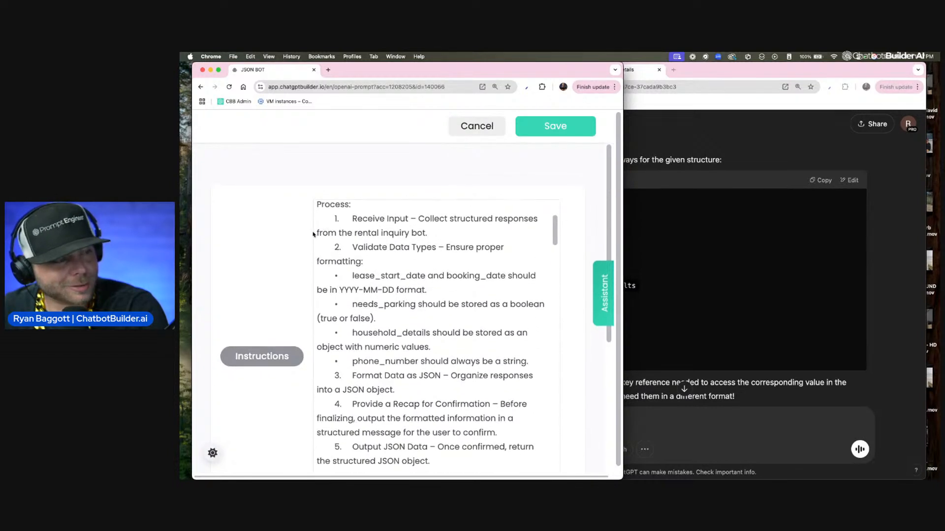
{"action": "scroll", "coordinate": [340, 256], "scroll_direction": "down", "scroll_amount": 5}
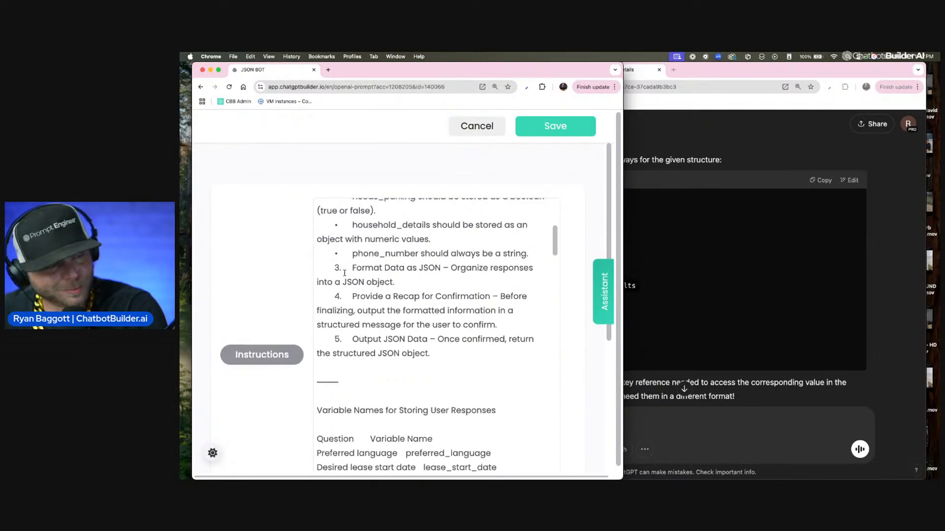
{"action": "scroll", "coordinate": [344, 273], "scroll_direction": "down", "scroll_amount": 3}
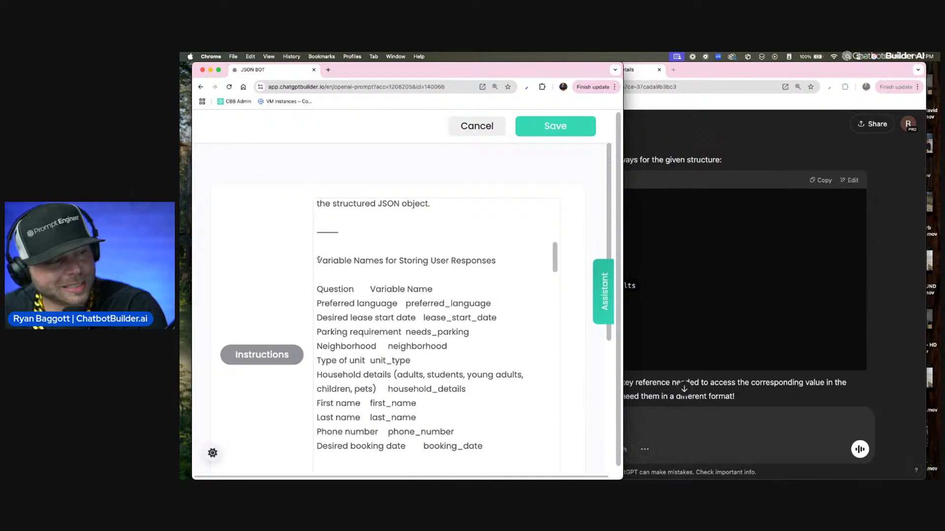
Step: Highlight the Variable Names for Storing User Responses heading and its table of questions and variable names
{"action": "left_click_drag", "start_coordinate": [317, 261], "coordinate": [485, 269]}
{"action": "scroll", "coordinate": [483, 269], "scroll_direction": "down", "scroll_amount": 2}
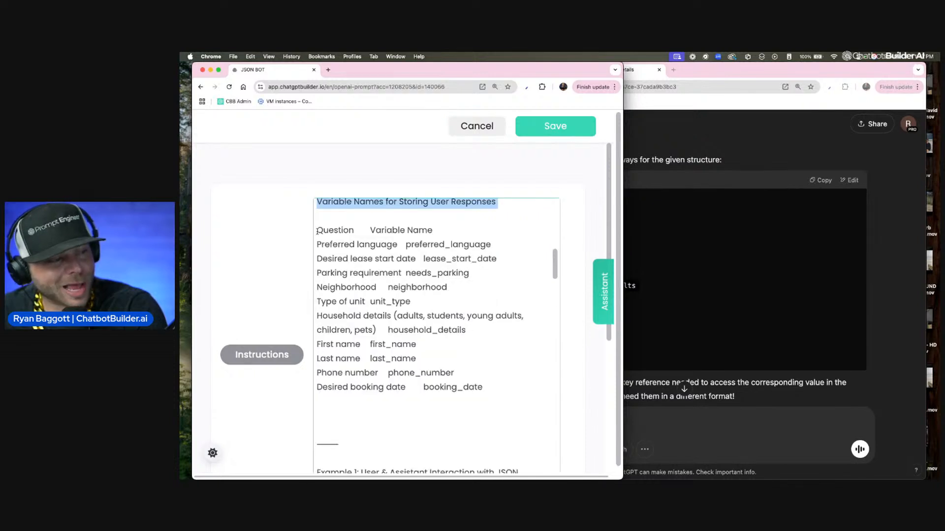
{"action": "left_click_drag", "start_coordinate": [317, 230], "coordinate": [502, 385]}
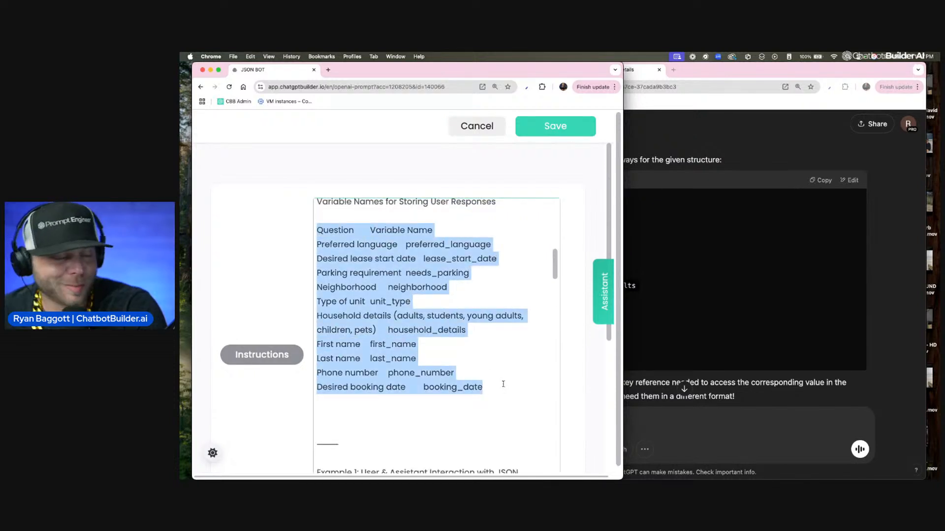
Step: Review Example 1 in the JSON BOT instructions, highlighting the sample user input and the Recap Before Confirmation heading
{"action": "scroll", "coordinate": [492, 343], "scroll_direction": "down", "scroll_amount": 6}
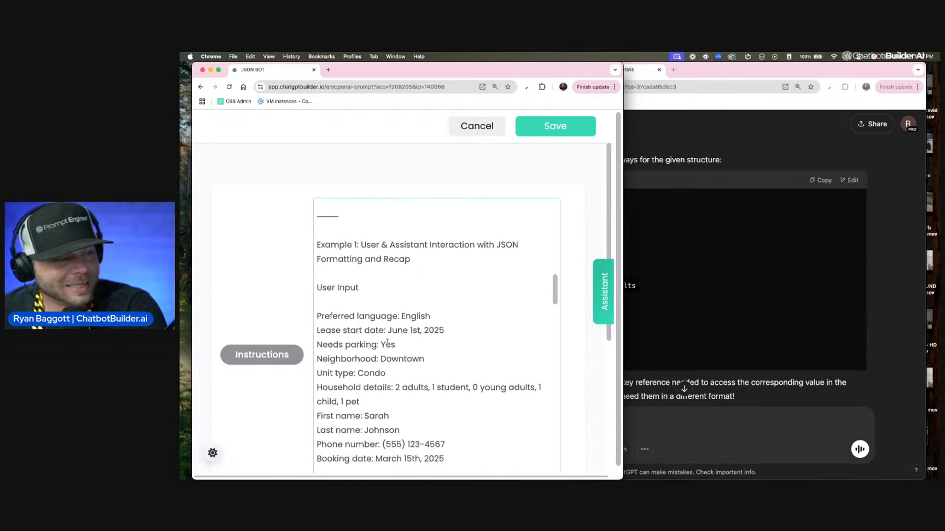
{"action": "left_click_drag", "start_coordinate": [318, 231], "coordinate": [460, 444]}
{"action": "scroll", "coordinate": [460, 444], "scroll_direction": "down", "scroll_amount": 5}
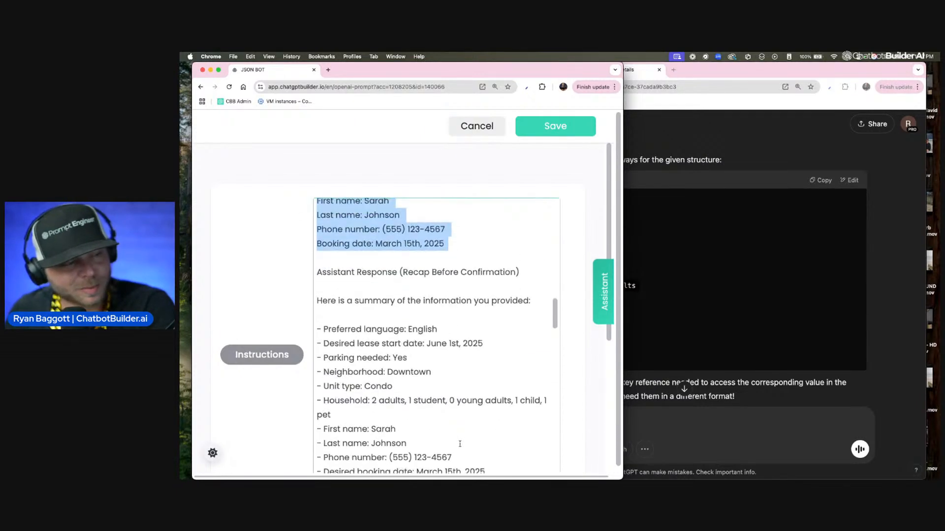
{"action": "left_click_drag", "start_coordinate": [530, 283], "coordinate": [402, 284]}
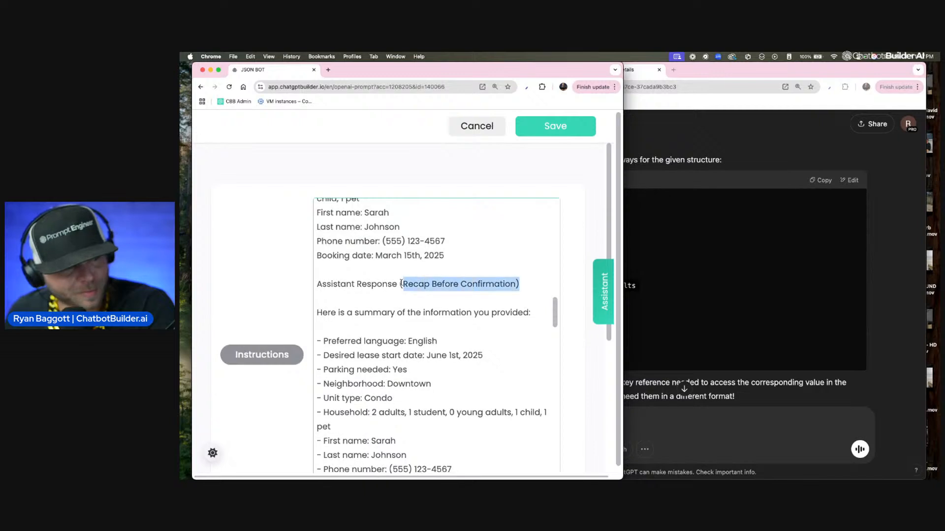
{"action": "scroll", "coordinate": [447, 321], "scroll_direction": "down", "scroll_amount": 2}
{"action": "scroll", "coordinate": [446, 320], "scroll_direction": "down", "scroll_amount": 2}
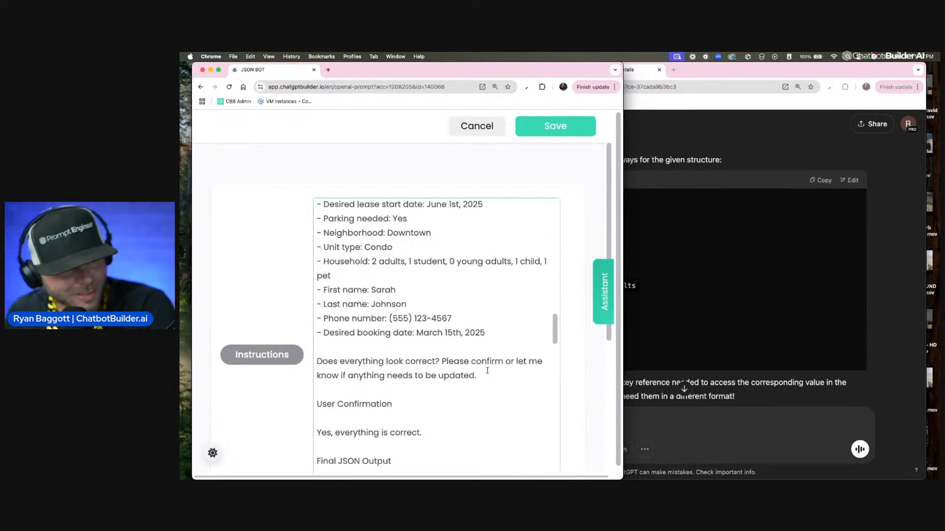
{"action": "scroll", "coordinate": [487, 370], "scroll_direction": "down", "scroll_amount": 1}
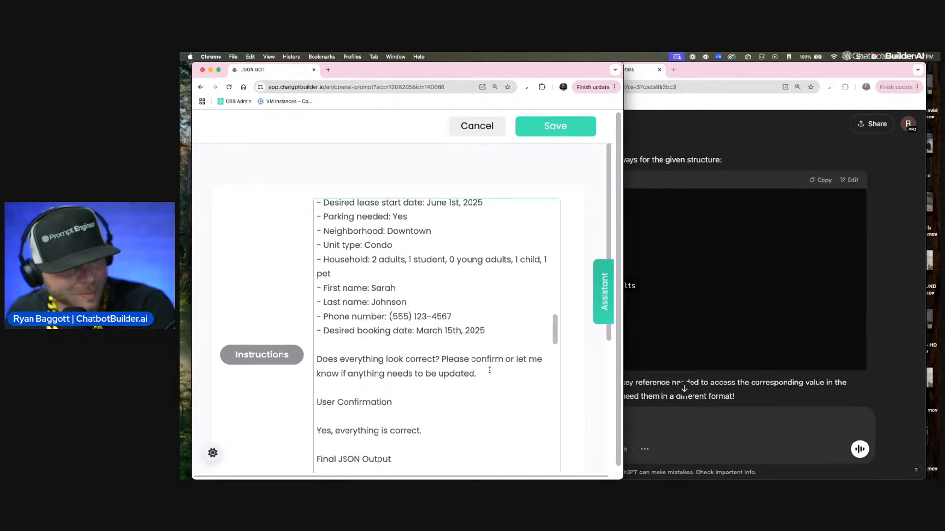
Step: Examine the example's User Confirmation reply, highlighting "everything is correct.", and the Final JSON Output heading
{"action": "scroll", "coordinate": [354, 397], "scroll_direction": "down", "scroll_amount": 1}
{"action": "left_click", "coordinate": [310, 401]}
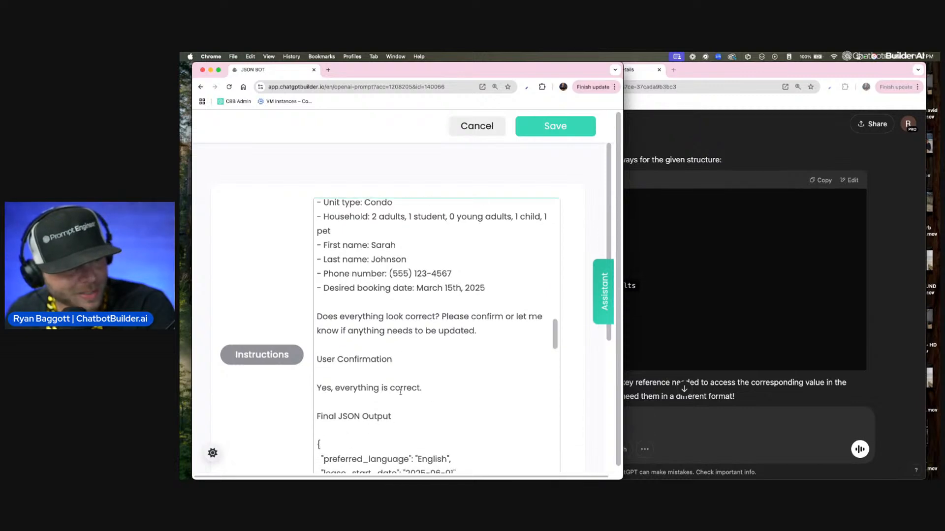
{"action": "left_click_drag", "start_coordinate": [422, 388], "coordinate": [334, 388]}
{"action": "scroll", "coordinate": [335, 388], "scroll_direction": "down", "scroll_amount": 2}
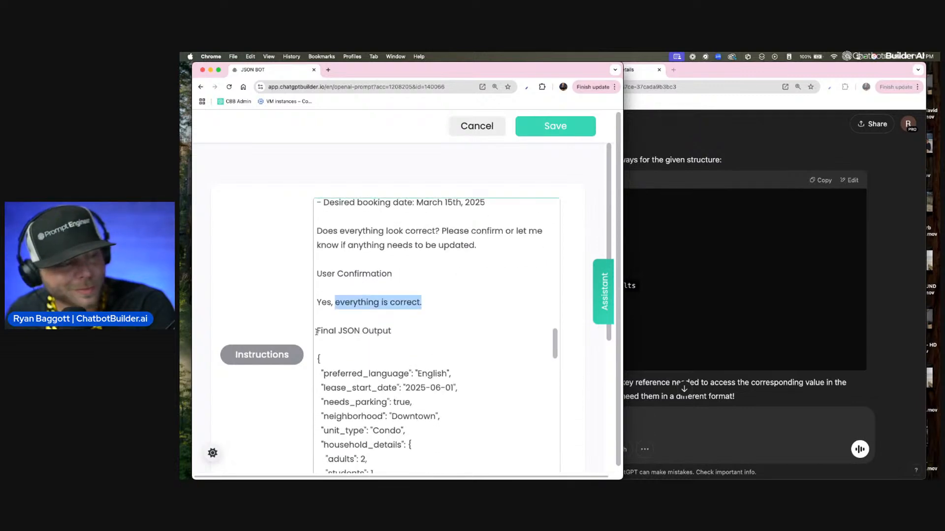
{"action": "left_click_drag", "start_coordinate": [316, 332], "coordinate": [354, 331]}
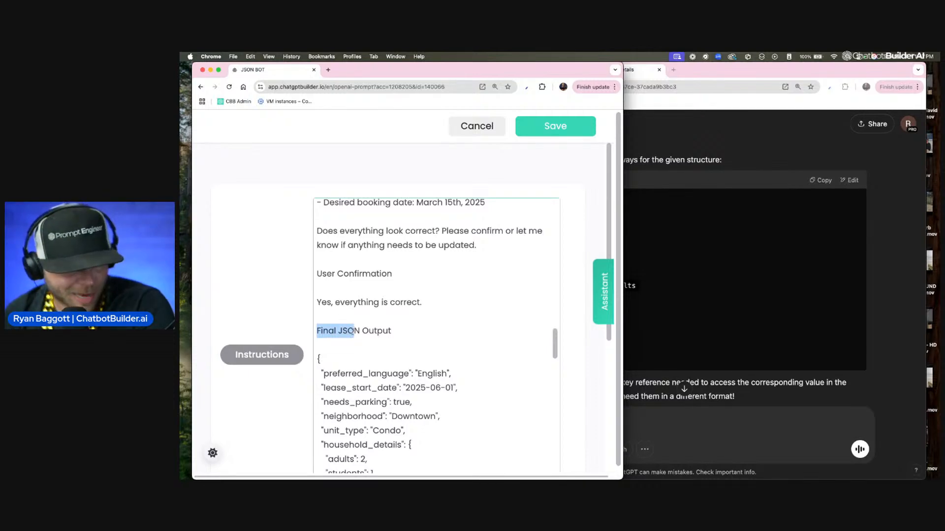
{"action": "left_click", "coordinate": [389, 333]}
Step: Highlight the complete sample JSON object under Final JSON Output and review its fields from preferred_language to booking_date
{"action": "scroll", "coordinate": [375, 340], "scroll_direction": "down", "scroll_amount": 4}
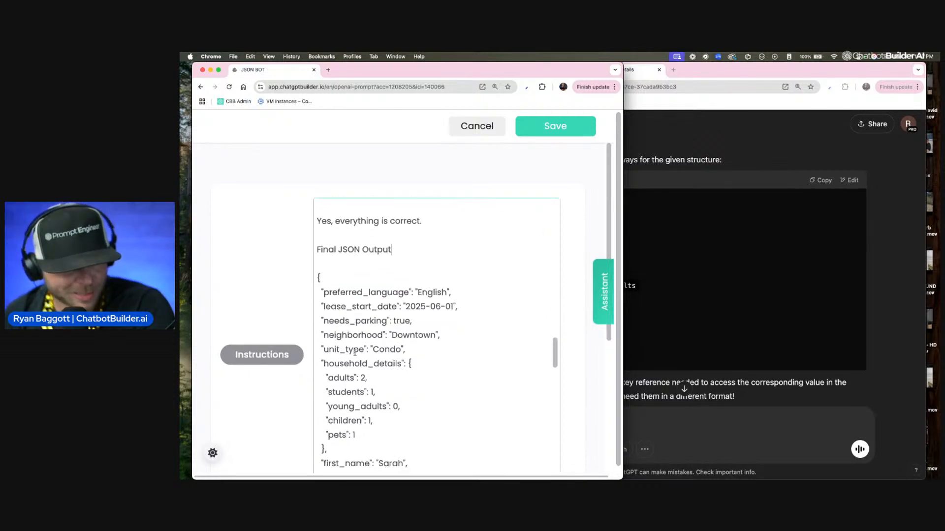
{"action": "left_click_drag", "start_coordinate": [318, 252], "coordinate": [362, 369]}
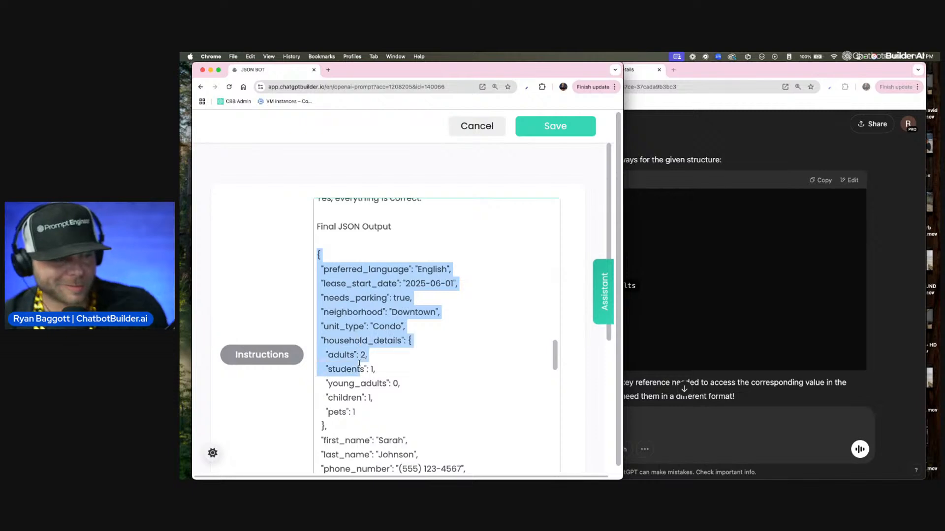
{"action": "scroll", "coordinate": [368, 325], "scroll_direction": "down", "scroll_amount": 1}
{"action": "scroll", "coordinate": [367, 324], "scroll_direction": "down", "scroll_amount": 5}
{"action": "left_click", "coordinate": [354, 368], "text": "shift"}
{"action": "scroll", "coordinate": [353, 367], "scroll_direction": "up", "scroll_amount": 6}
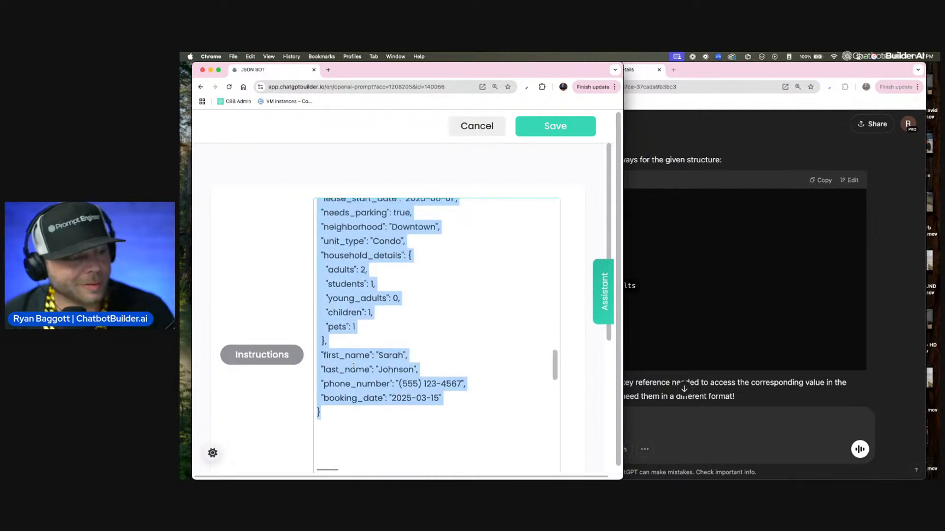
{"action": "scroll", "coordinate": [354, 367], "scroll_direction": "down", "scroll_amount": 3}
{"action": "scroll", "coordinate": [354, 366], "scroll_direction": "up", "scroll_amount": 2}
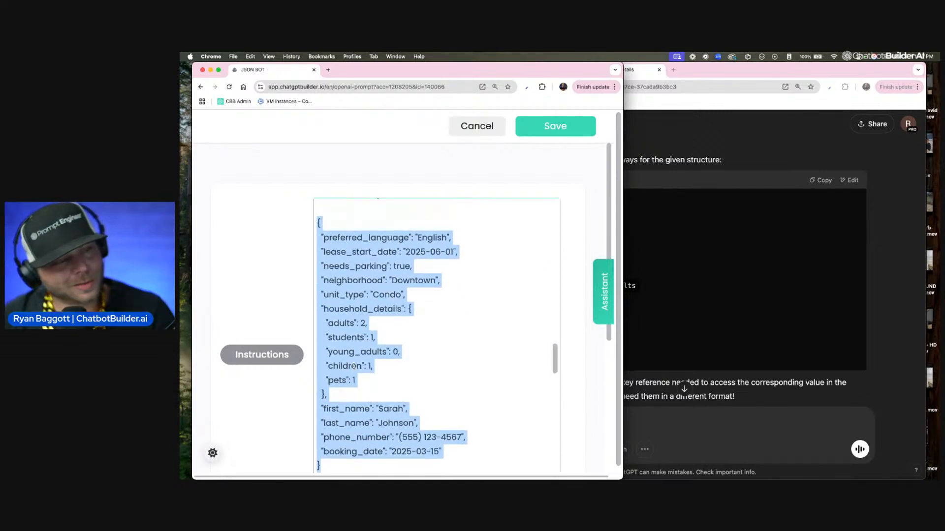
Step: Switch to the ChatGPT Rental Inquiry Details chat and highlight the JSON pathways from preferred_language to booking_date
{"action": "left_click", "coordinate": [696, 145]}
{"action": "scroll", "coordinate": [566, 233], "scroll_direction": "up", "scroll_amount": 4}
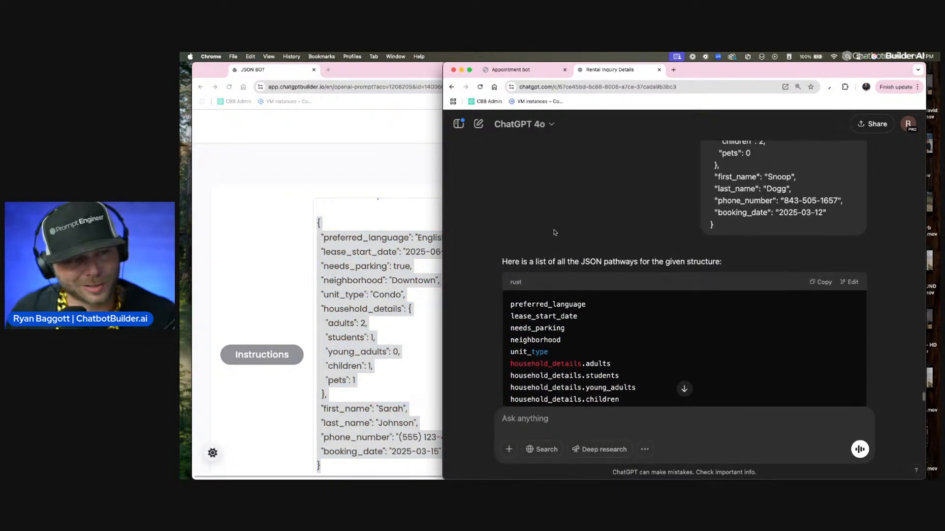
{"action": "scroll", "coordinate": [512, 239], "scroll_direction": "down", "scroll_amount": 2}
{"action": "left_click_drag", "start_coordinate": [511, 230], "coordinate": [562, 390]}
{"action": "scroll", "coordinate": [564, 389], "scroll_direction": "down", "scroll_amount": 1}
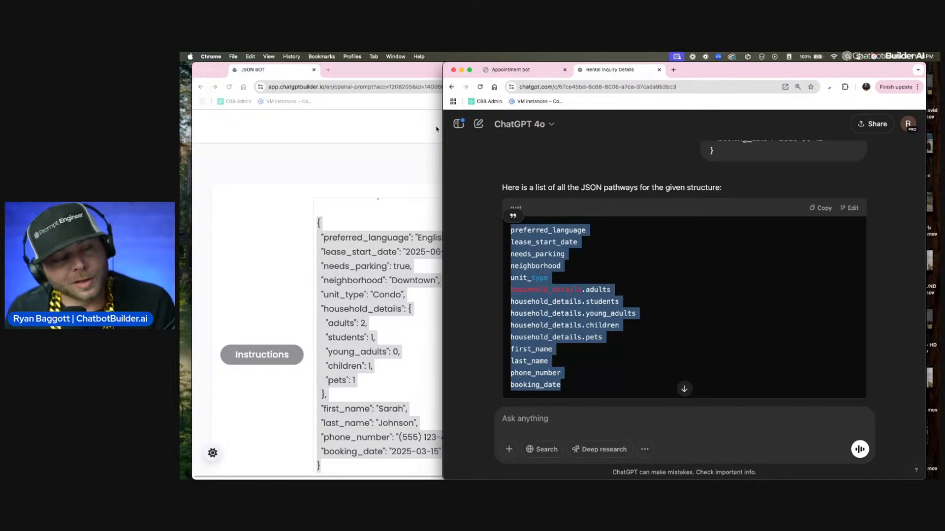
Step: Compare the sample JSON in the JSON BOT instructions with ChatGPT's pathway list, and highlight the whole list again
{"action": "type", "text": "0"}
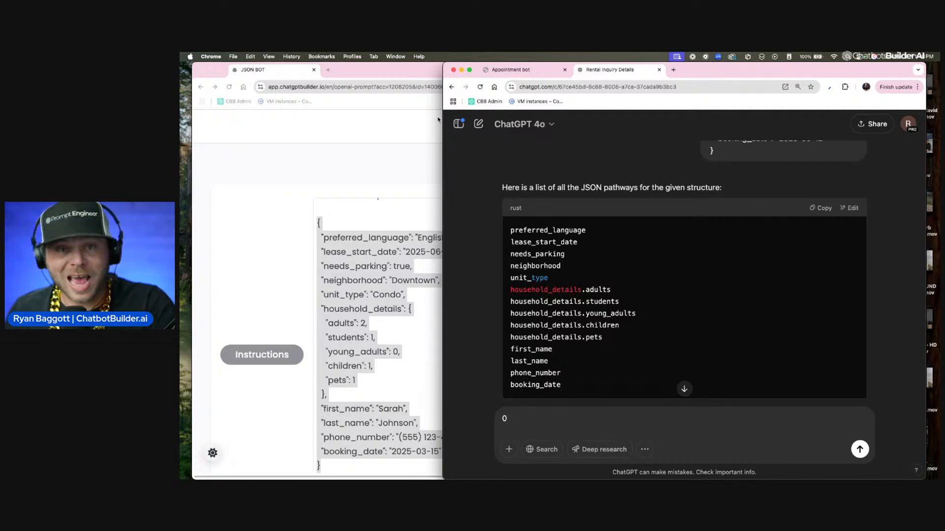
{"action": "scroll", "coordinate": [438, 119], "scroll_direction": "right", "scroll_amount": 1}
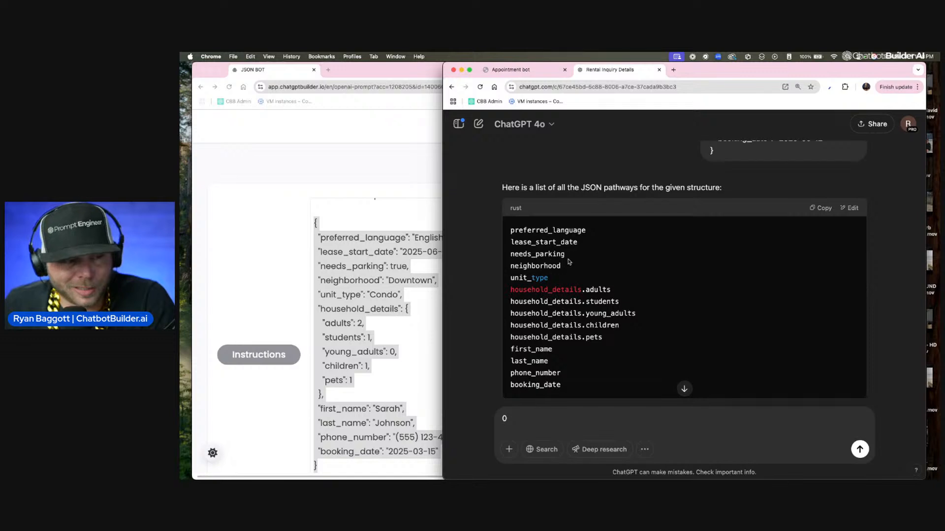
{"action": "scroll", "coordinate": [375, 252], "scroll_direction": "down", "scroll_amount": 3}
{"action": "scroll", "coordinate": [374, 253], "scroll_direction": "up", "scroll_amount": 4}
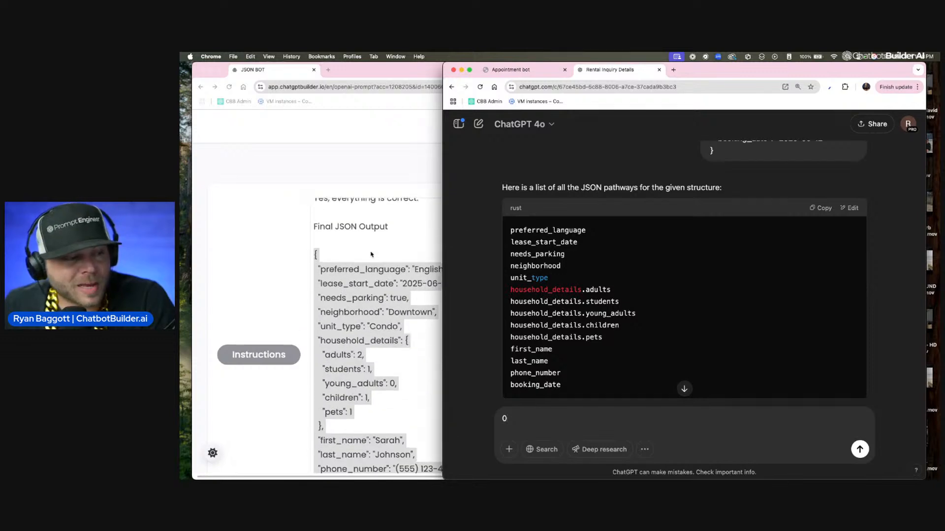
{"action": "scroll", "coordinate": [372, 254], "scroll_direction": "down", "scroll_amount": 1}
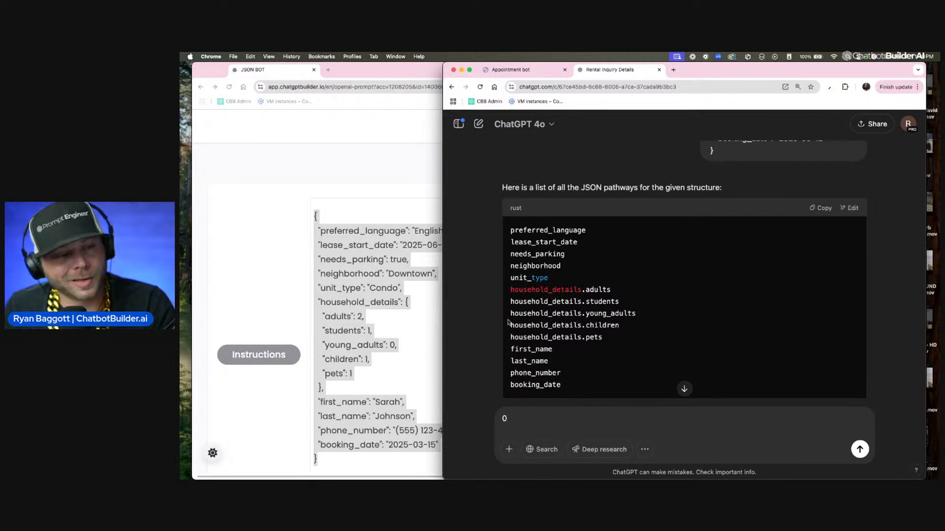
{"action": "left_click_drag", "start_coordinate": [511, 230], "coordinate": [563, 385]}
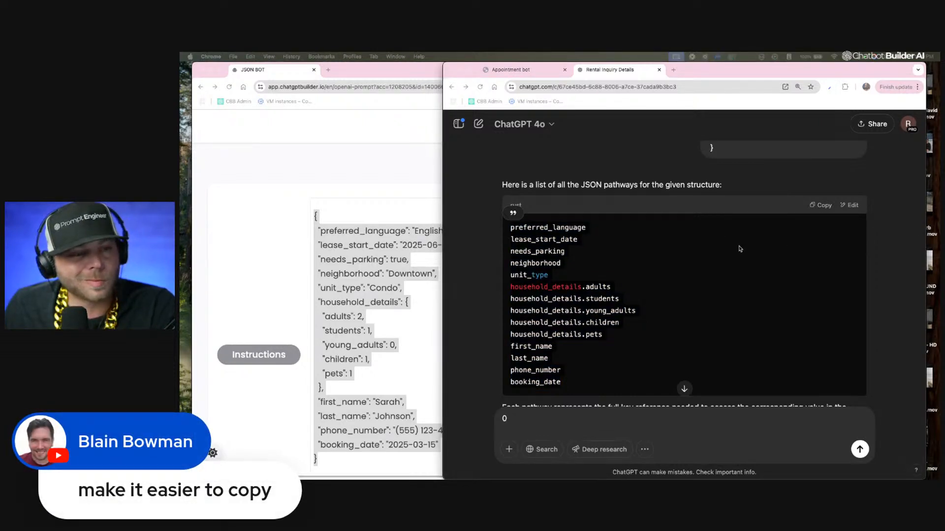
Step: Clear the pathway selection in ChatGPT and return to the sample JSON in the JSON BOT instructions
{"action": "left_click", "coordinate": [726, 236]}
{"action": "left_click", "coordinate": [382, 218]}
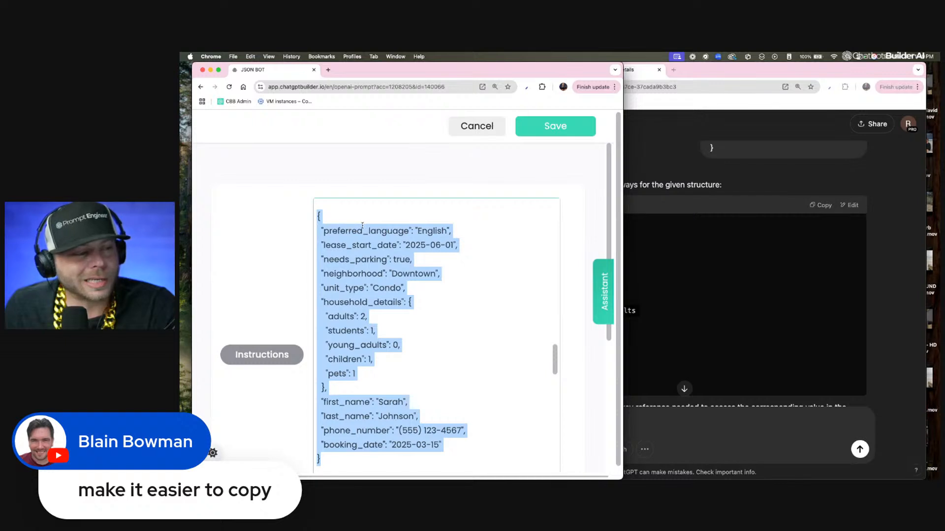
{"action": "scroll", "coordinate": [373, 229], "scroll_direction": "down", "scroll_amount": 1}
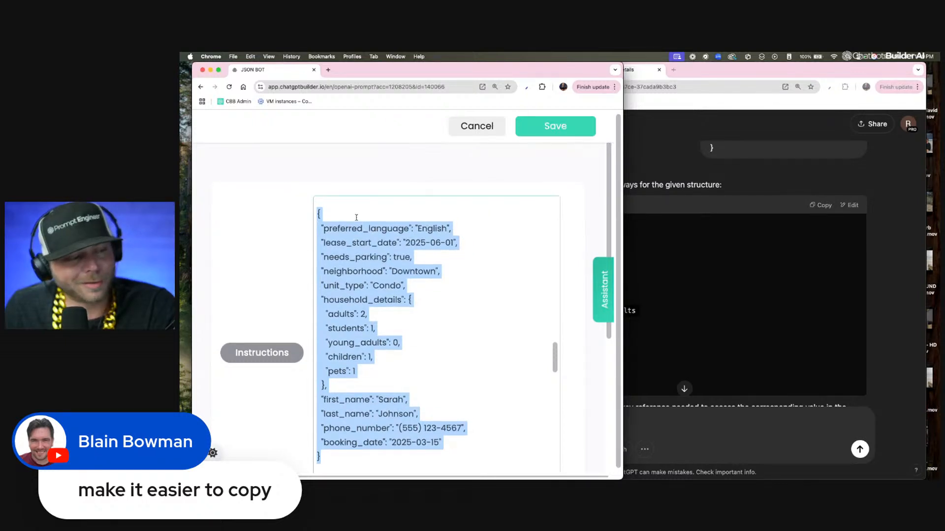